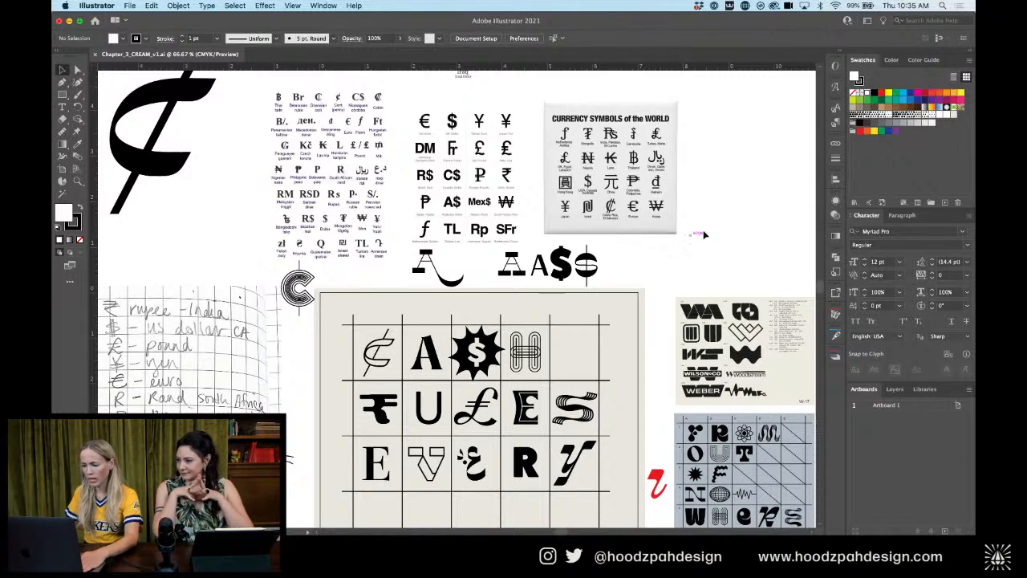
# Examine the poster's letter grid and the modern logo references beside it, including the Jeff Lynn's ELO grid and the black logo sheet
pyautogui.scroll(-1, 682, 236)
pyautogui.scroll(-5, 681, 236)
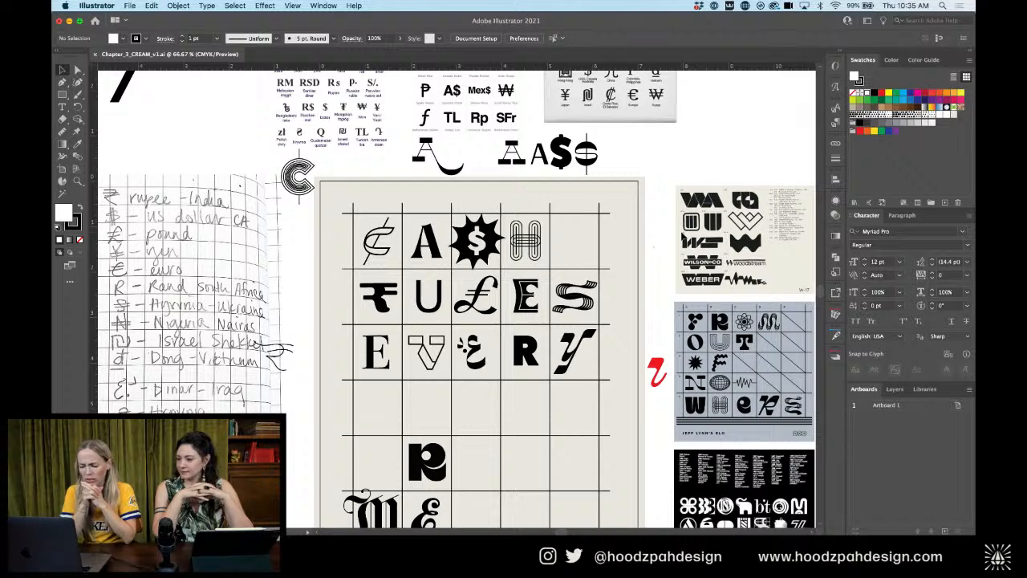
pyautogui.scroll(-5, 692, 166)
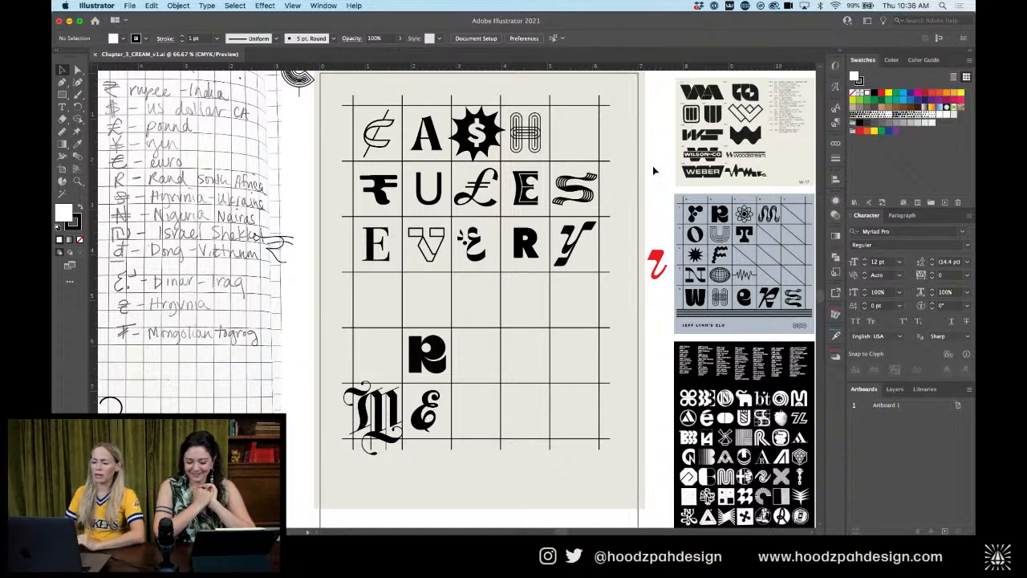
pyautogui.hscroll(10, 649, 163)
pyautogui.scroll(5, 649, 164)
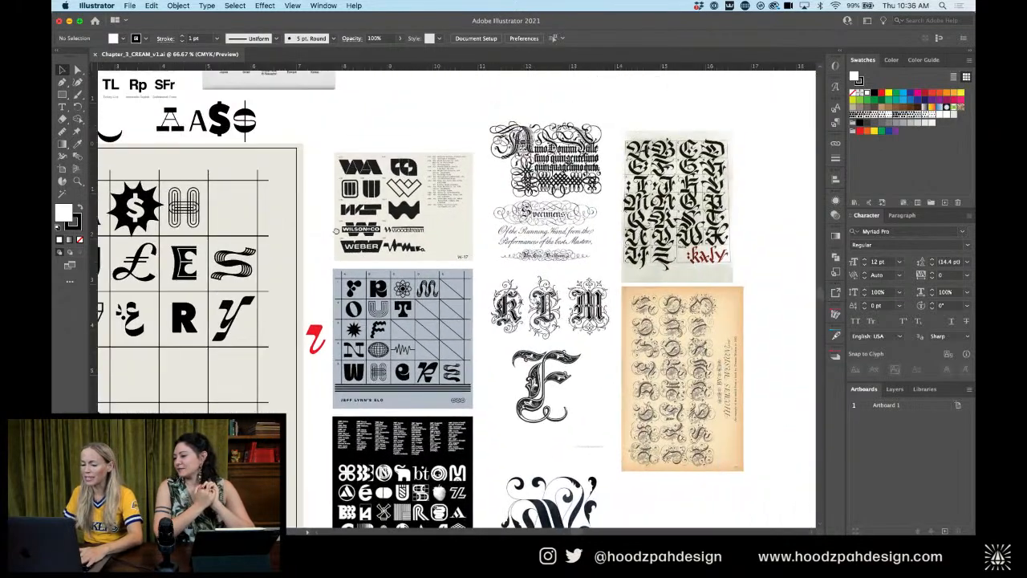
pyautogui.scroll(-3, 378, 287)
pyautogui.hscroll(3, 377, 286)
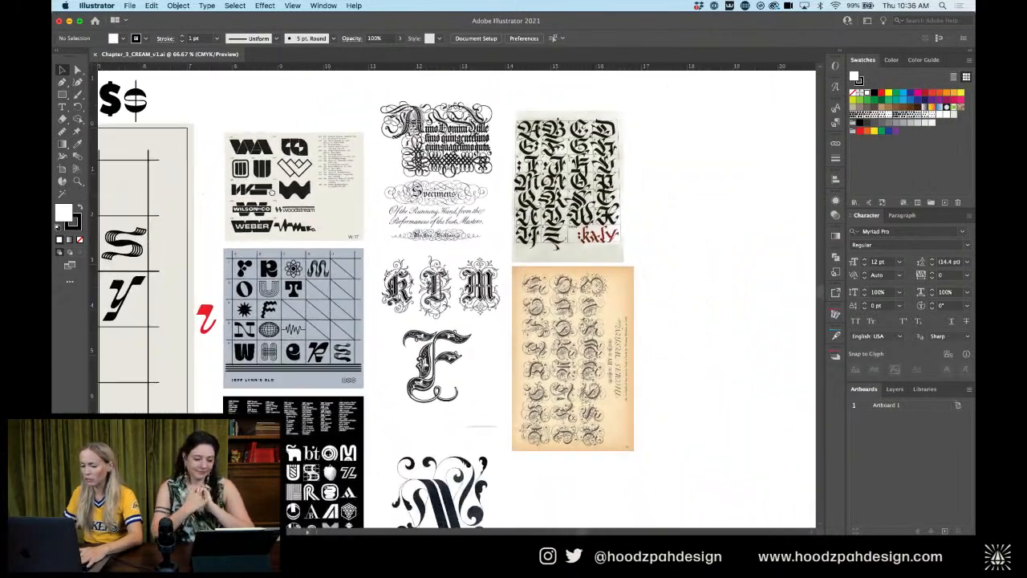
pyautogui.press('super+=')
pyautogui.moveTo(286, 181); pyautogui.dragTo(350, 261)
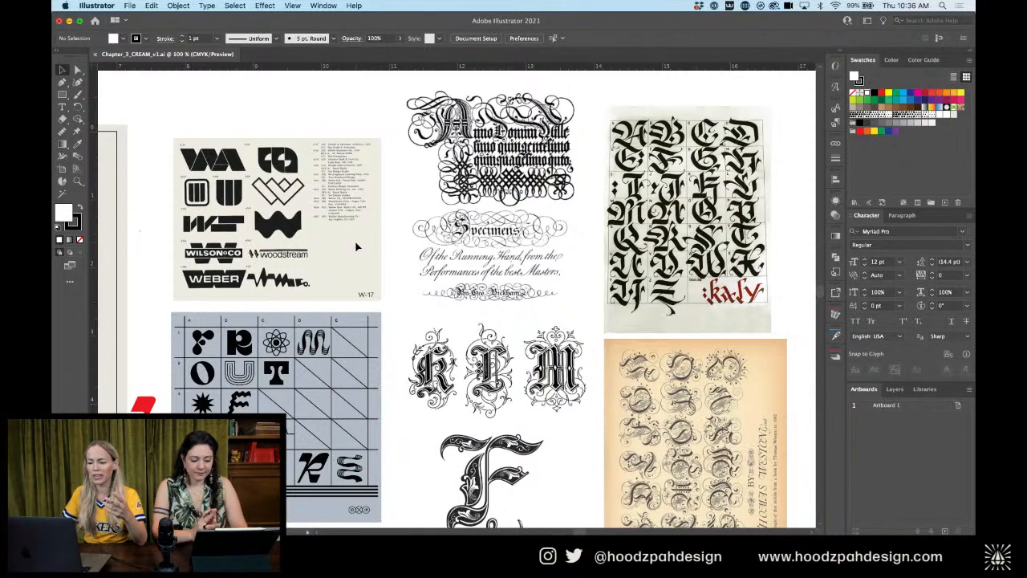
pyautogui.moveTo(269, 265); pyautogui.dragTo(353, 185)
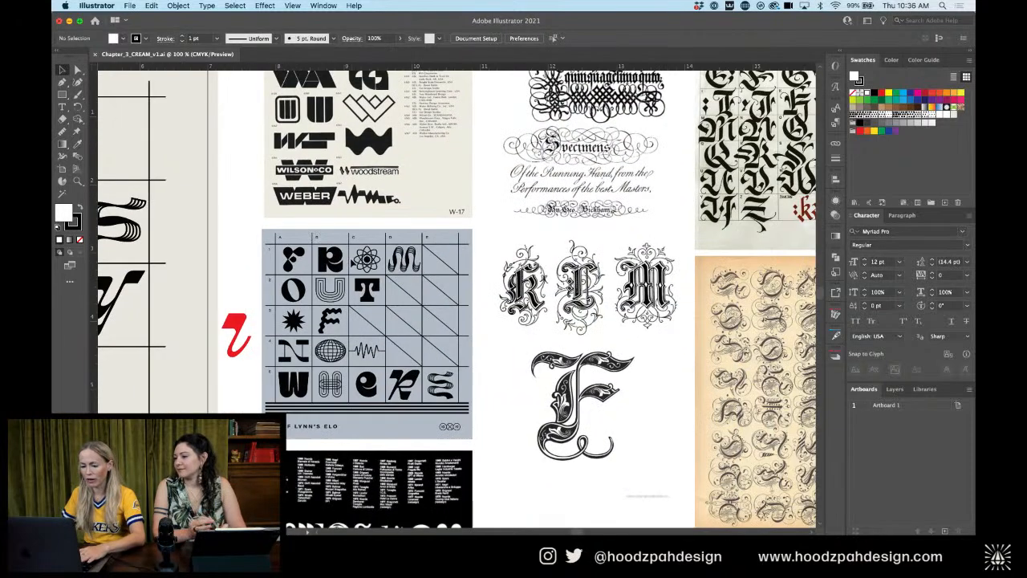
pyautogui.press('super+equal')
pyautogui.moveTo(351, 266); pyautogui.dragTo(427, 185)
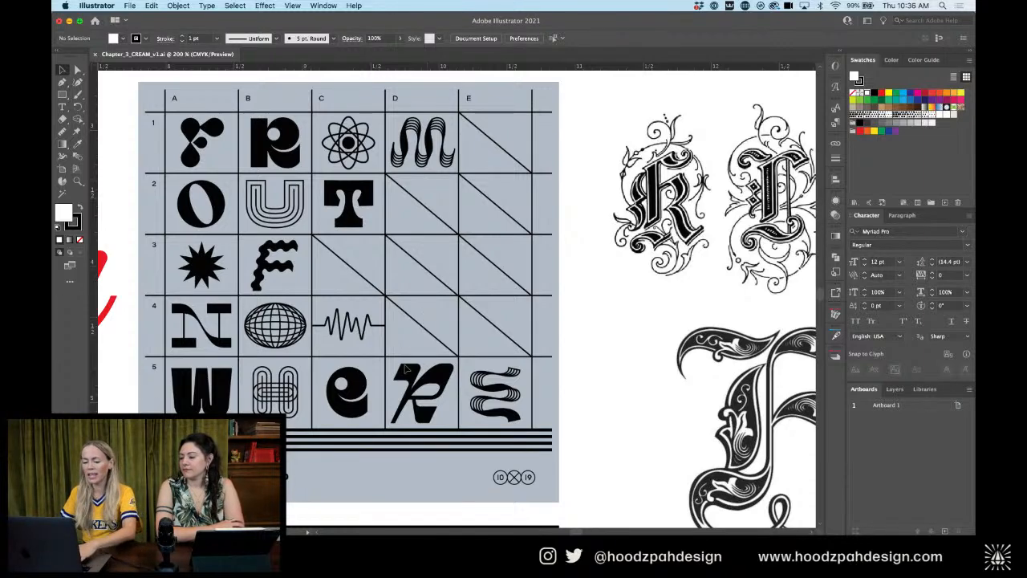
pyautogui.scroll(-15, 424, 324)
pyautogui.moveTo(419, 250); pyautogui.dragTo(414, 275)
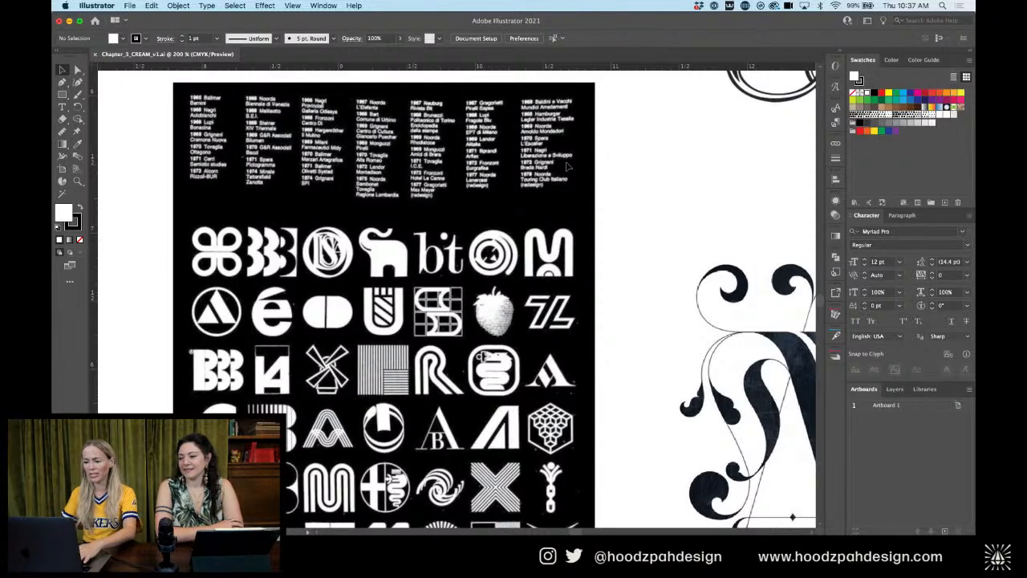
# Examine the blackletter and ornamental alphabet references, and the currency symbol charts above the poster
pyautogui.press('super+minus')
pyautogui.press('super+minus')
pyautogui.hscroll(3, 630, 195)
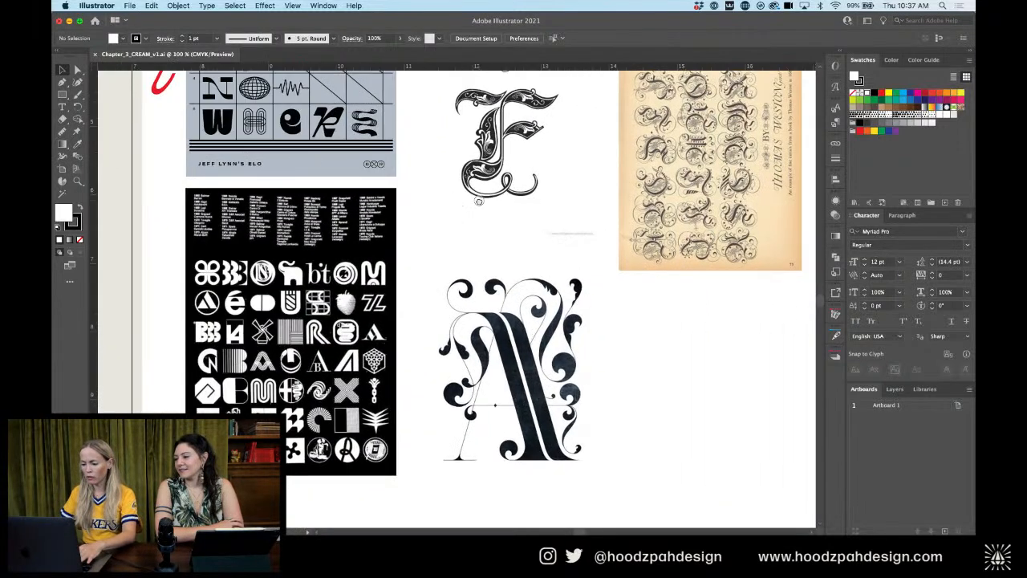
pyautogui.scroll(10, 630, 195)
pyautogui.hscroll(3, 630, 195)
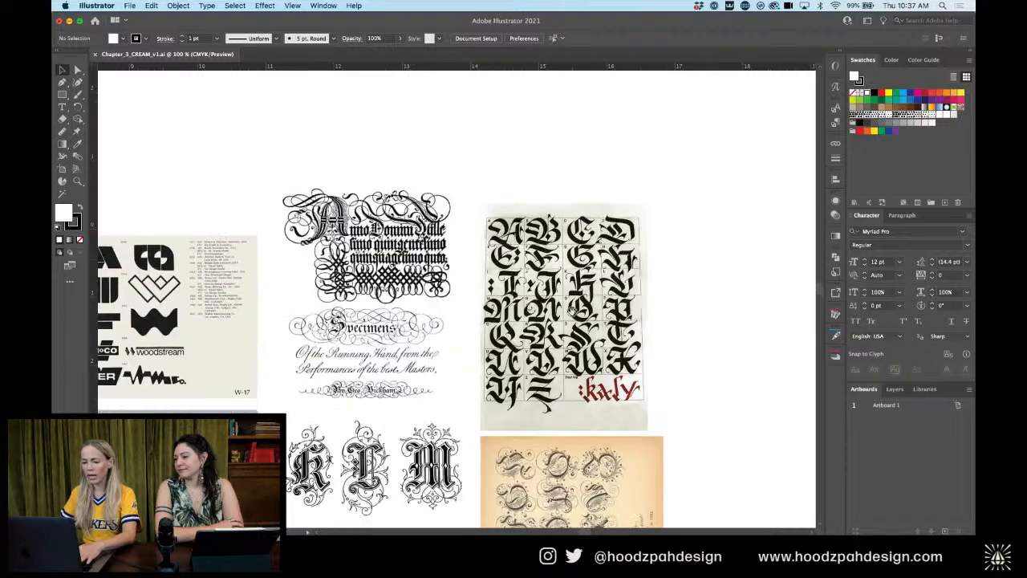
pyautogui.scroll(-8, 574, 299)
pyautogui.hscroll(-1, 578, 289)
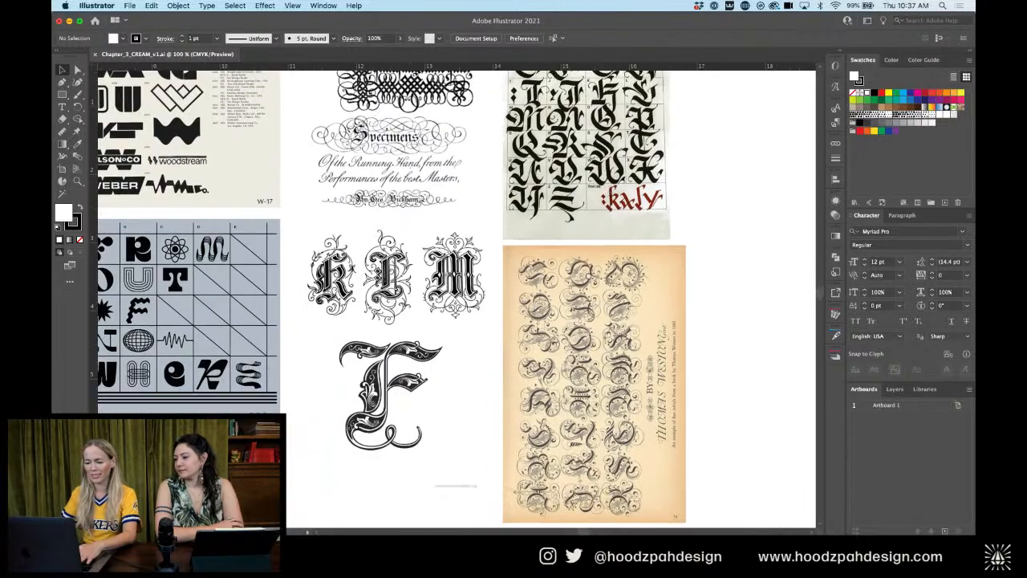
pyautogui.scroll(-6, 581, 286)
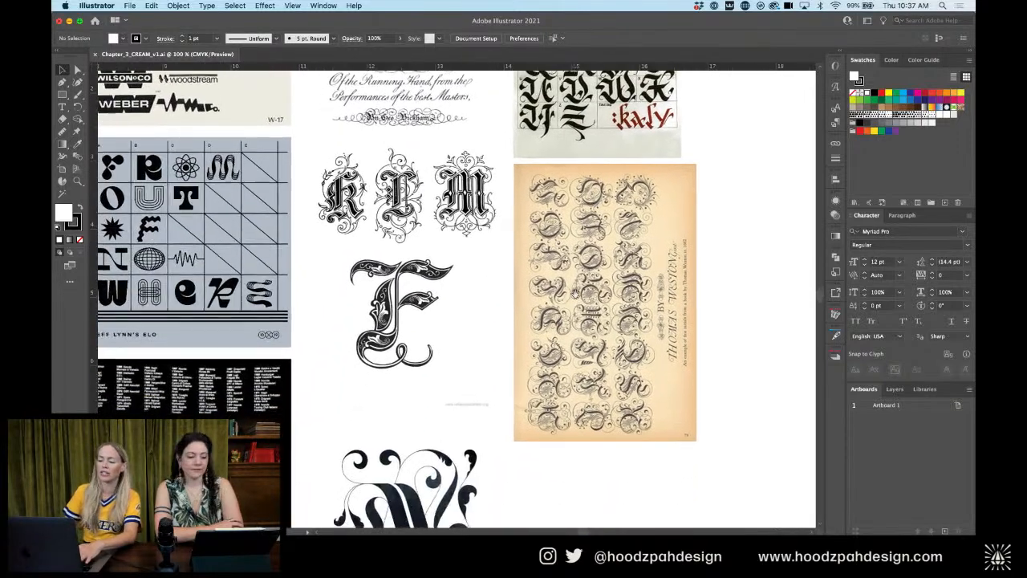
pyautogui.hscroll(-1, 583, 241)
pyautogui.scroll(9, 583, 241)
pyautogui.hscroll(-3, 583, 241)
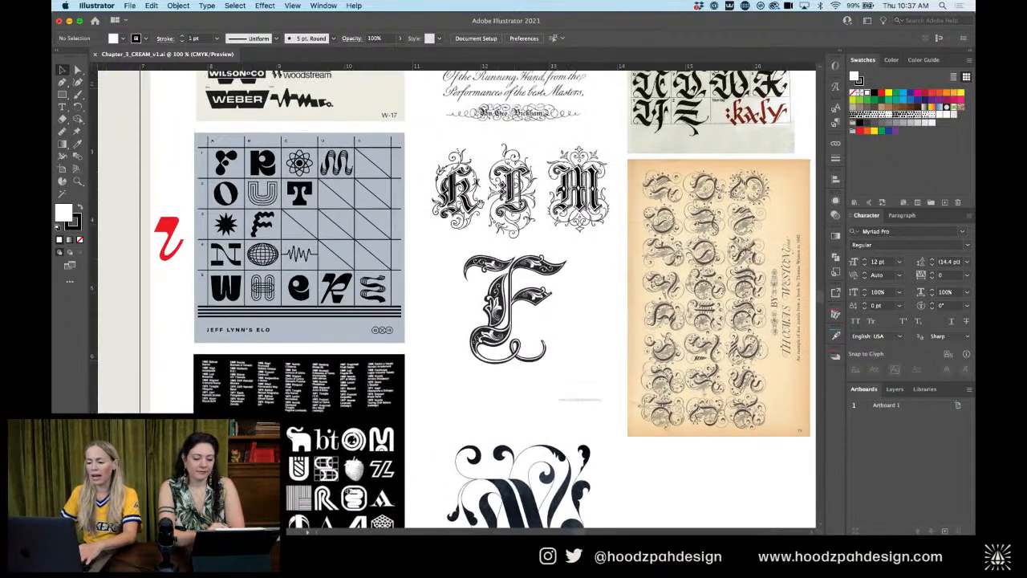
pyautogui.scroll(10, 503, 256)
pyautogui.hscroll(-5, 502, 256)
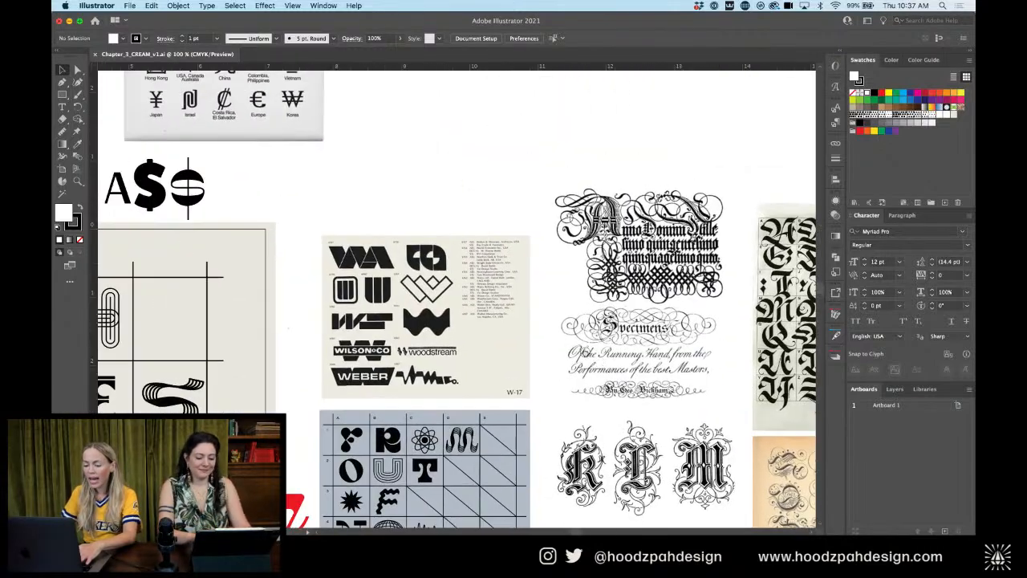
pyautogui.scroll(4, 533, 329)
pyautogui.hscroll(-7, 533, 329)
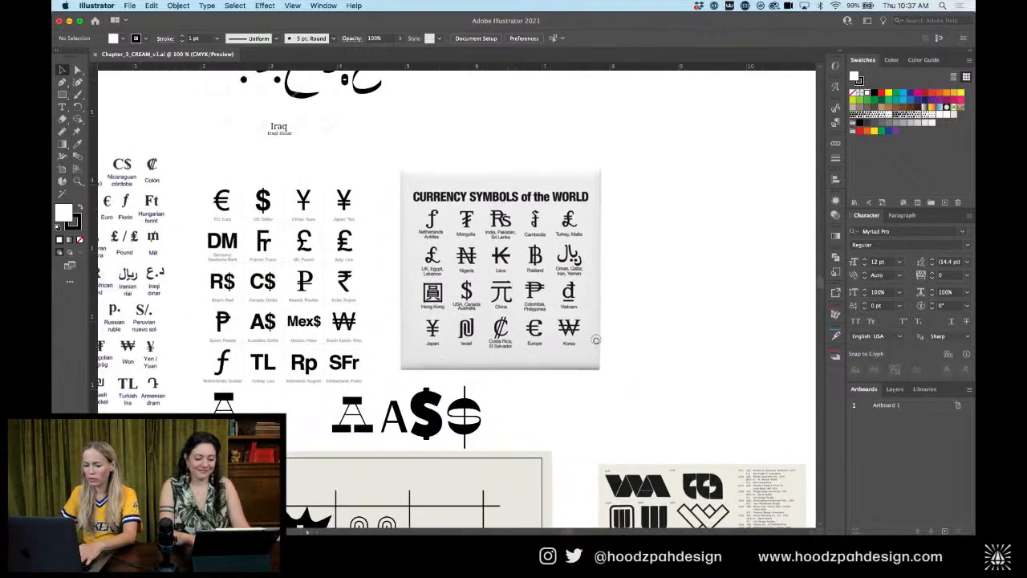
# Review the poster's letter grid row by row, inspecting the E and R glyphs in its two lowest rows
pyautogui.scroll(-4, 601, 340)
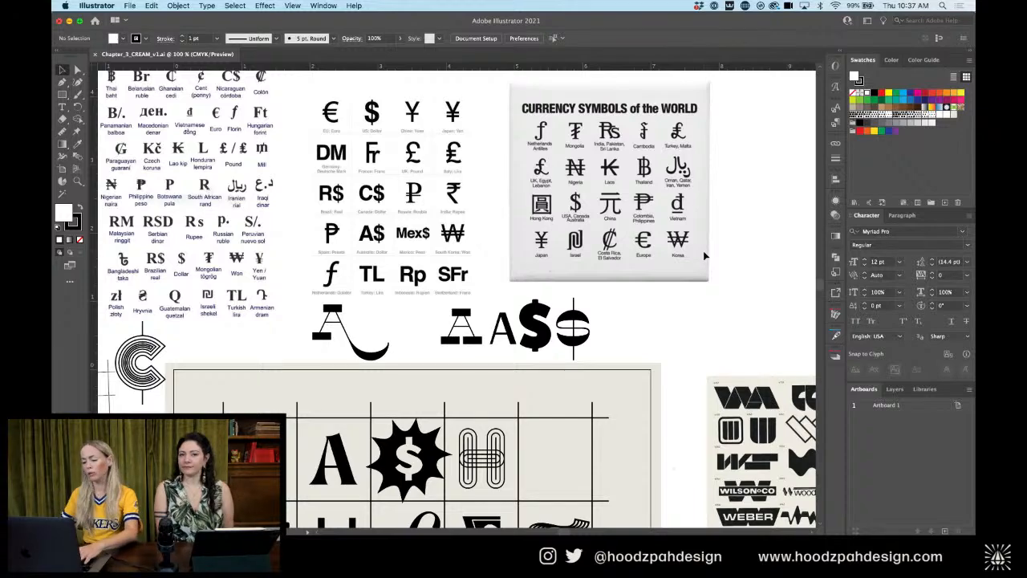
pyautogui.scroll(-4, 638, 283)
pyautogui.scroll(-10, 633, 282)
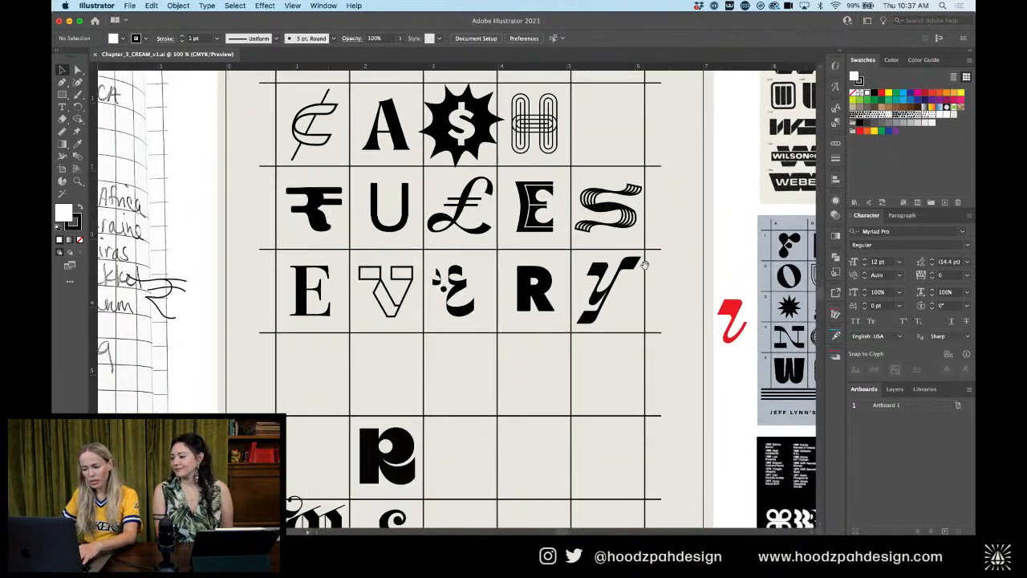
pyautogui.scroll(3, 610, 233)
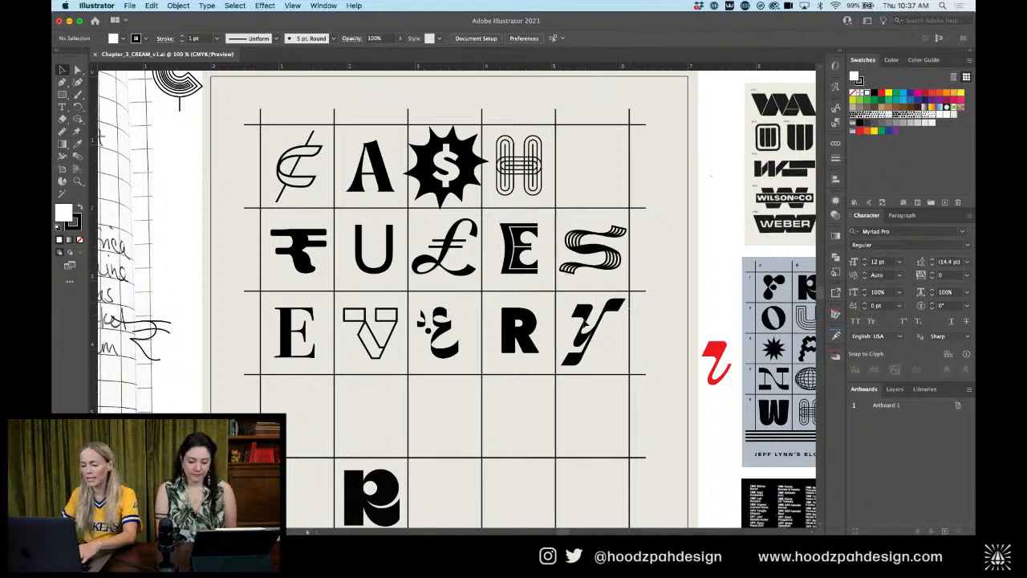
pyautogui.scroll(-9, 555, 276)
pyautogui.scroll(-1, 492, 282)
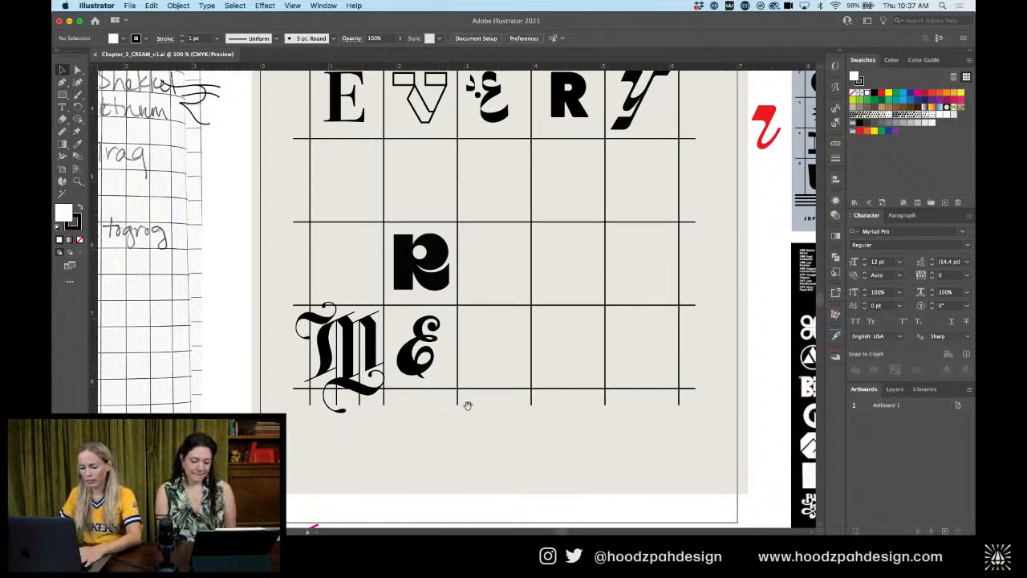
pyautogui.scroll(5, 468, 405)
pyautogui.click(406, 443)
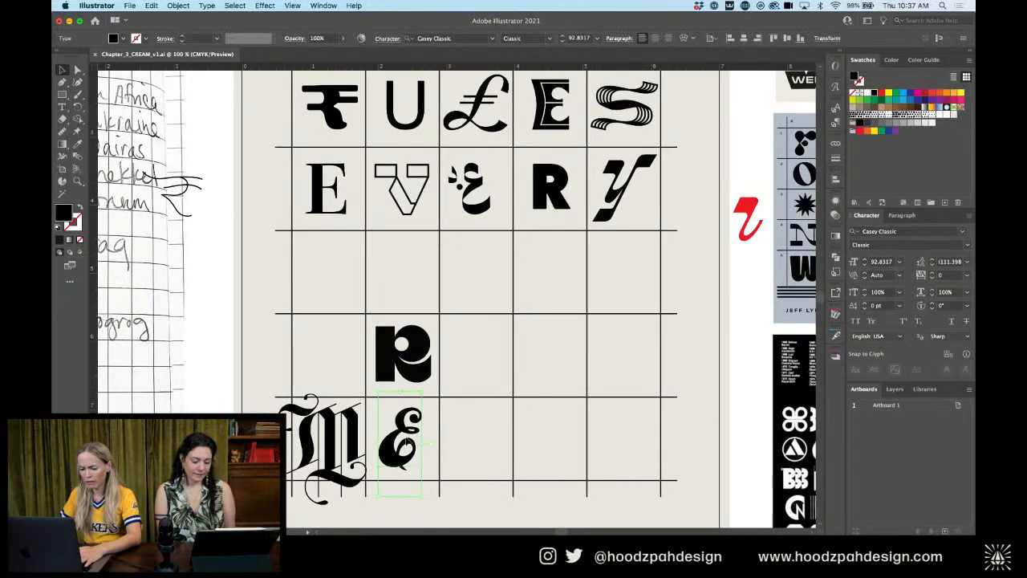
pyautogui.scroll(2, 477, 339)
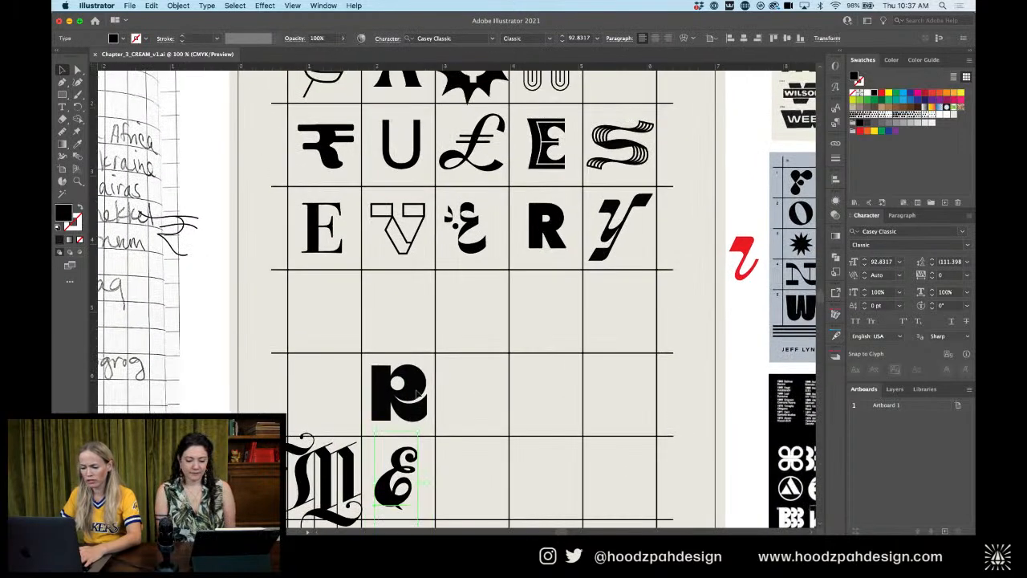
pyautogui.click(390, 369)
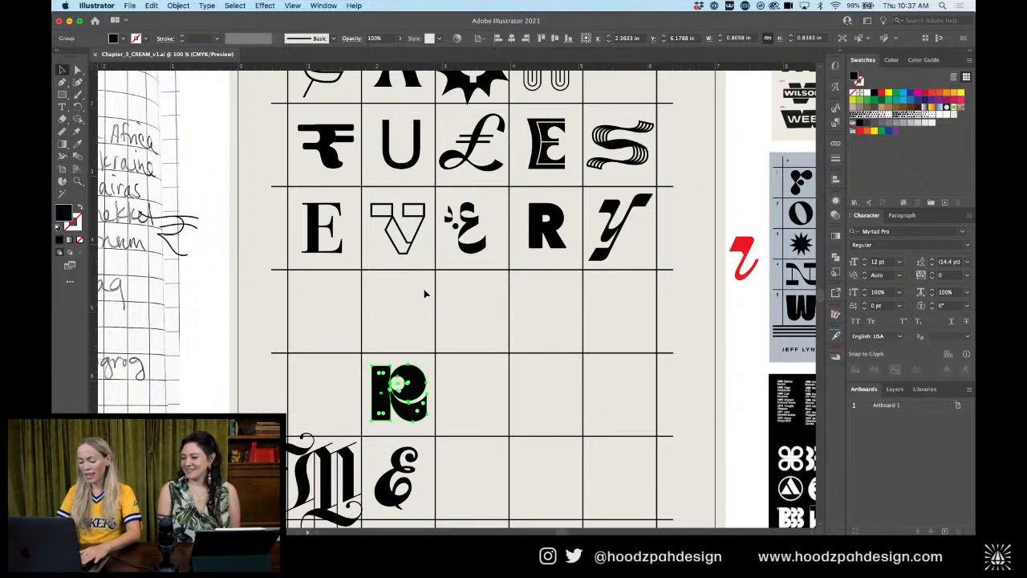
# Move the red letter fragment from beside the poster to the blank space between the black logo sheet and the ornate capitals
pyautogui.press('super+minus')
pyautogui.hscroll(2, 425, 291)
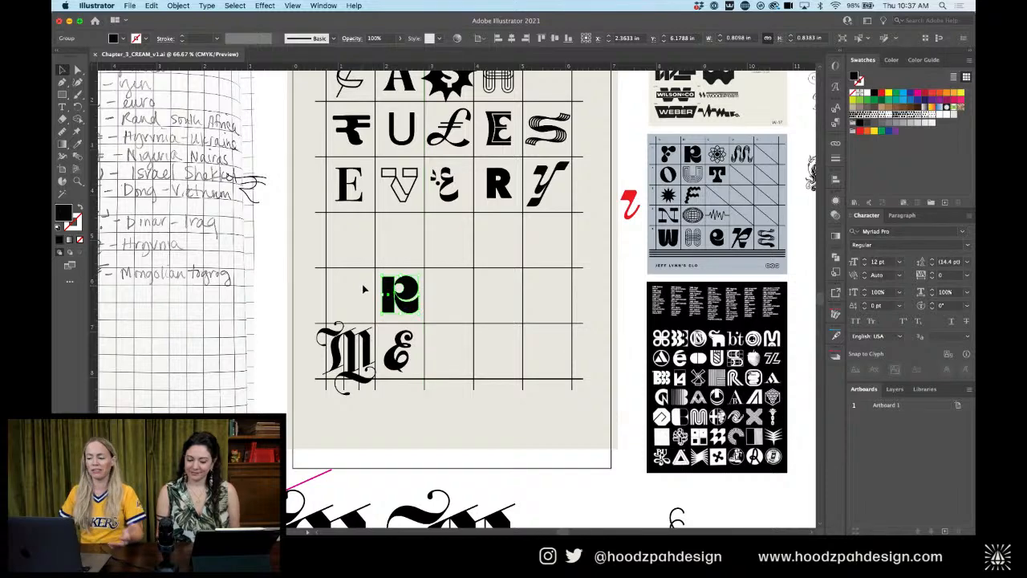
pyautogui.scroll(3, 473, 278)
pyautogui.hscroll(3, 473, 277)
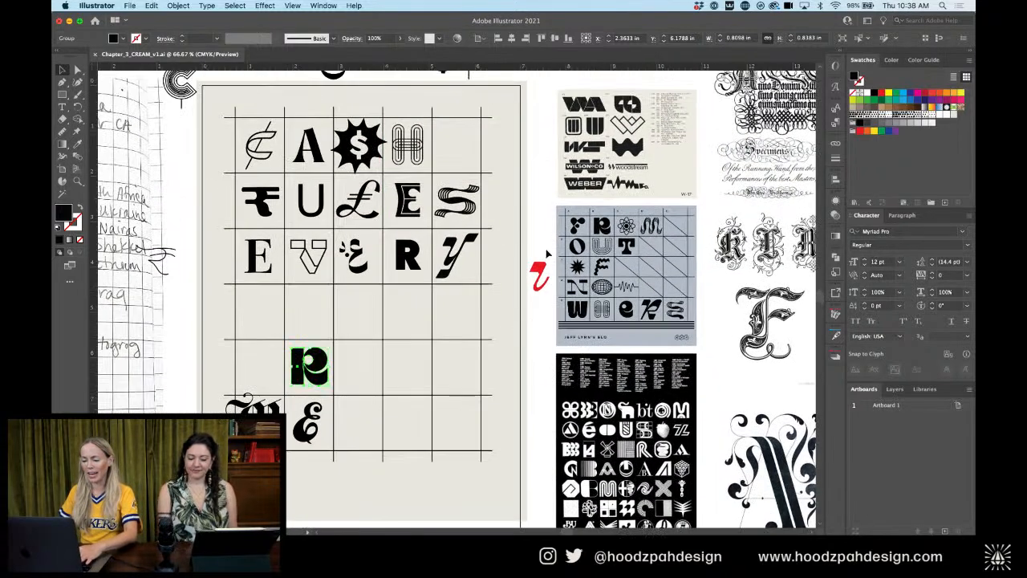
pyautogui.click(537, 280)
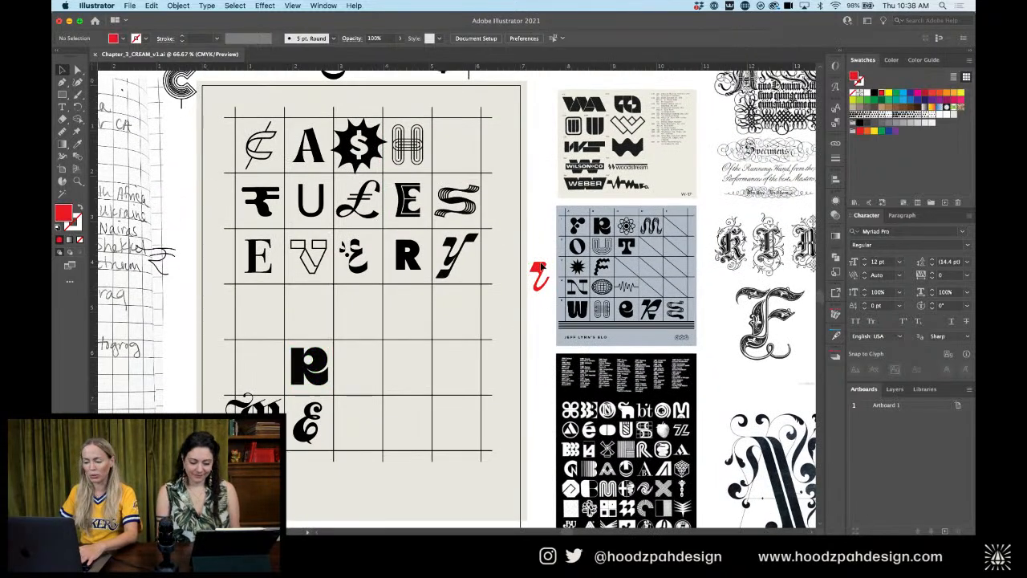
pyautogui.moveTo(530, 266); pyautogui.dragTo(708, 373)
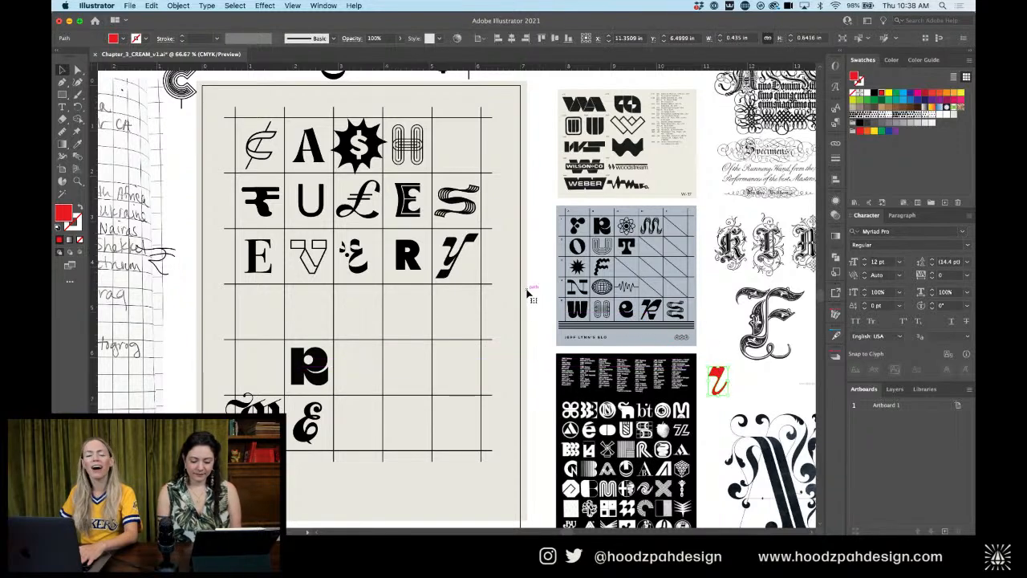
# Inspect the finished letters in the poster's grid up close, including the slanted Y ending the EVERY row
pyautogui.press('super+equal')
pyautogui.press('super+equal')
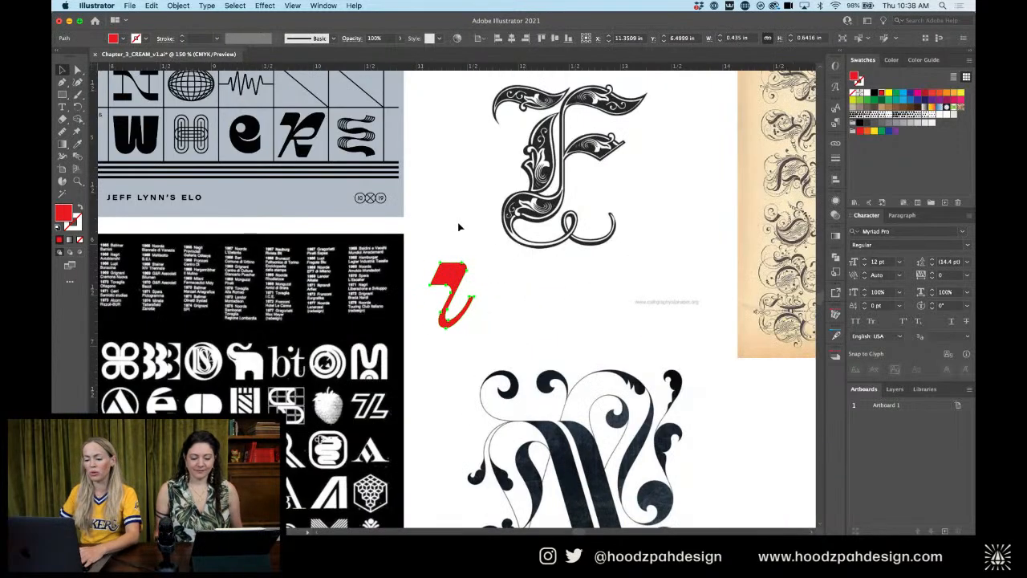
pyautogui.moveTo(454, 220); pyautogui.dragTo(607, 209)
pyautogui.moveTo(390, 221); pyautogui.dragTo(784, 278)
pyautogui.moveTo(372, 285); pyautogui.dragTo(716, 320)
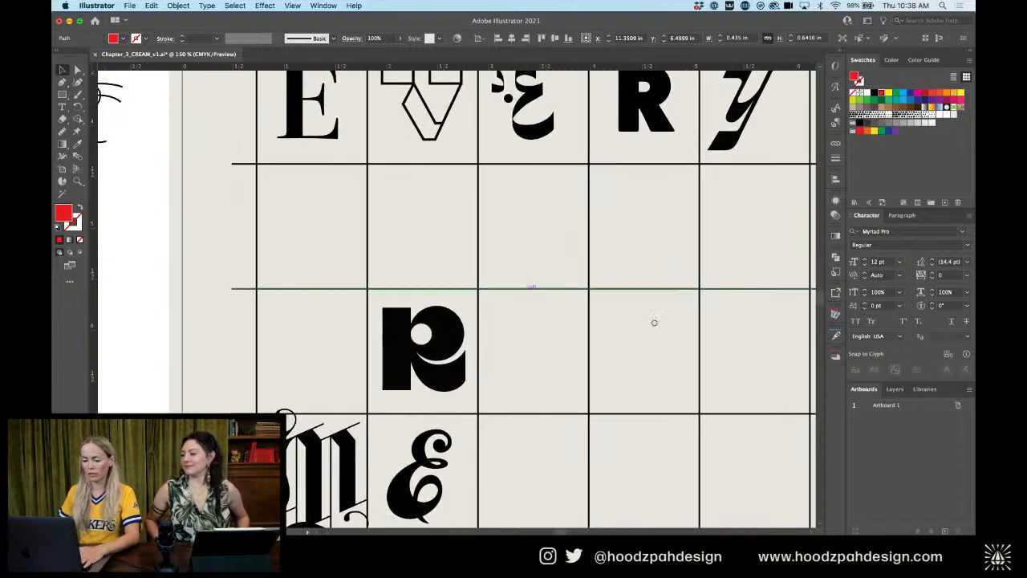
pyautogui.press('super+minus')
pyautogui.moveTo(494, 231); pyautogui.dragTo(688, 298)
pyautogui.moveTo(377, 230); pyautogui.dragTo(638, 377)
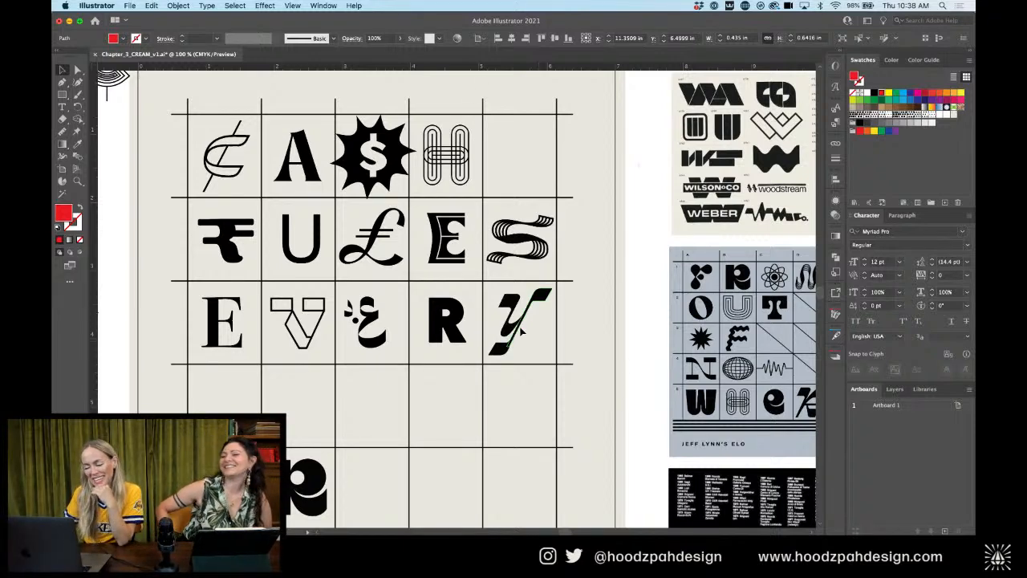
pyautogui.click(522, 332)
pyautogui.press('super+=')
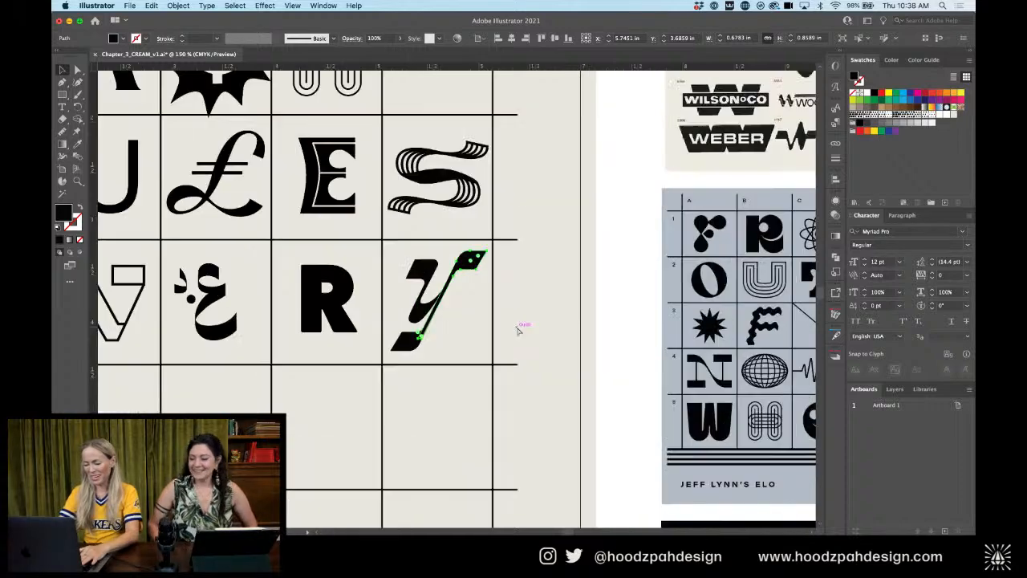
pyautogui.moveTo(452, 296); pyautogui.dragTo(606, 306)
pyautogui.moveTo(272, 343); pyautogui.dragTo(428, 242)
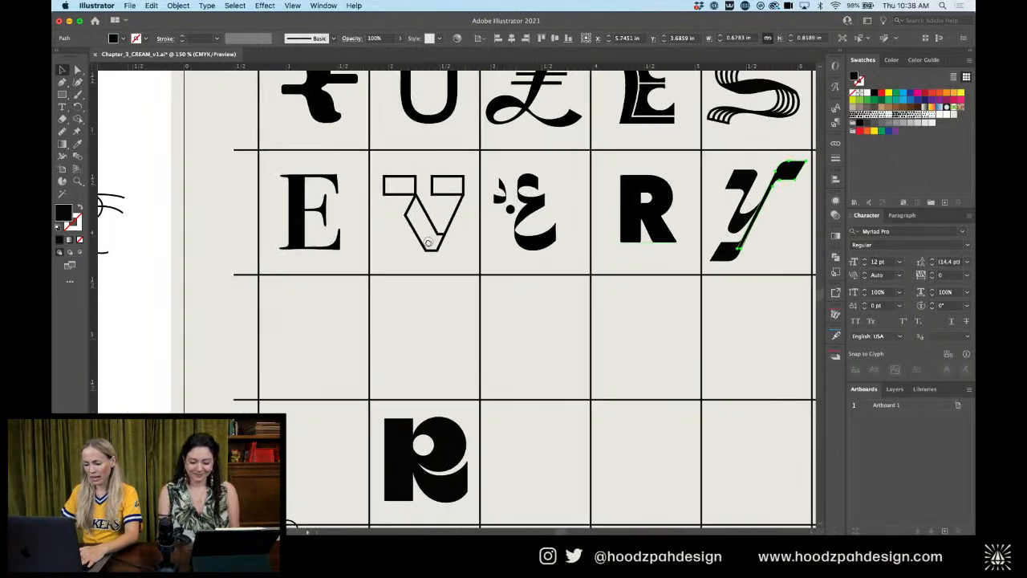
# Examine the handwritten notebook page with the sketched letter grid and the list of world currency symbols
pyautogui.scroll(-3, 277, 321)
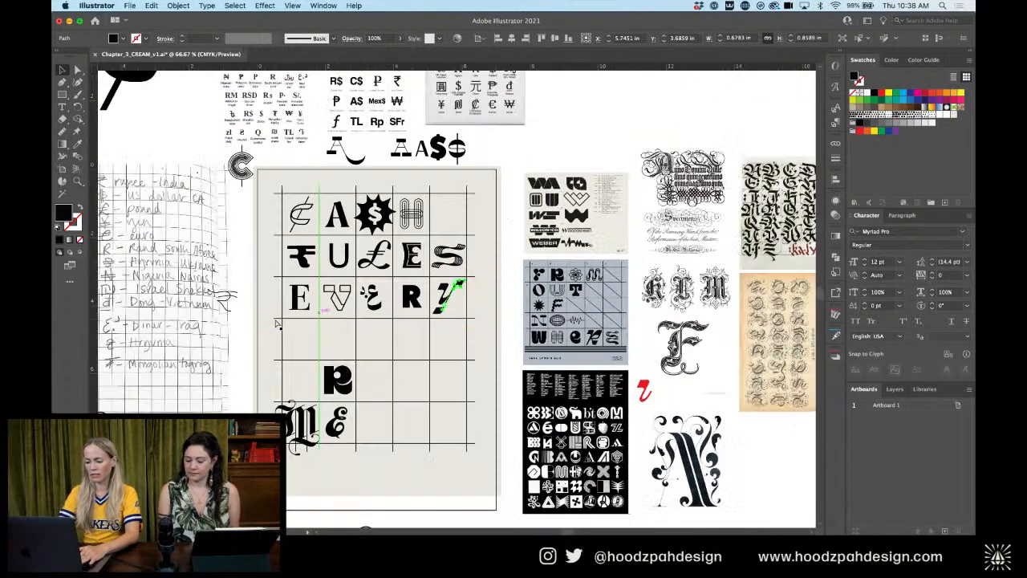
pyautogui.moveTo(244, 301); pyautogui.dragTo(550, 284)
pyautogui.moveTo(376, 293); pyautogui.dragTo(416, 271)
pyautogui.press('z')
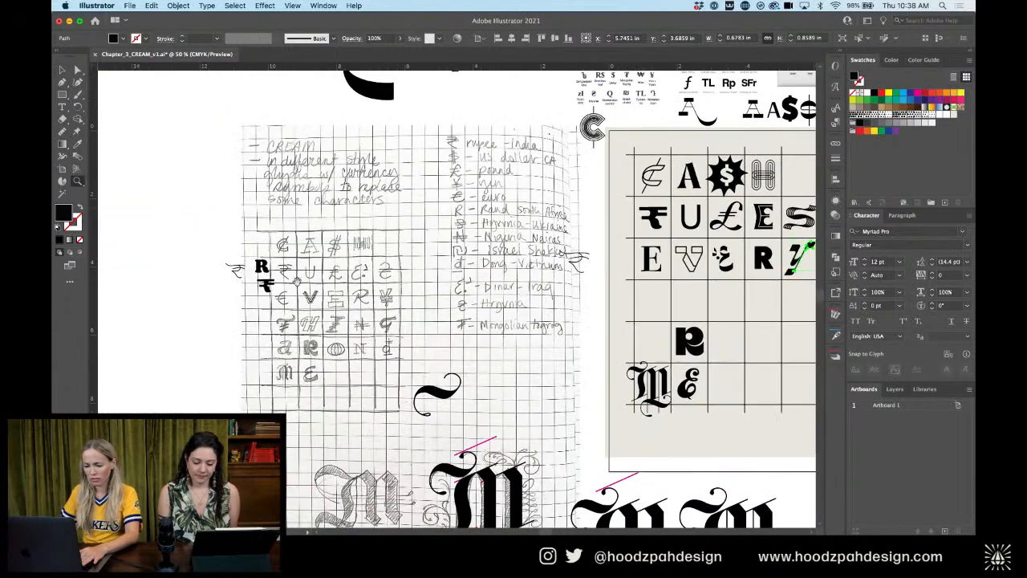
pyautogui.moveTo(308, 302); pyautogui.dragTo(474, 340)
pyautogui.moveTo(371, 360)
pyautogui.mouseDown()
pyautogui.moveTo(421, 258)
pyautogui.moveTo(370, 431)
pyautogui.mouseUp()
pyautogui.moveTo(566, 128); pyautogui.dragTo(397, 440)
pyautogui.moveTo(476, 394); pyautogui.dragTo(365, 276)
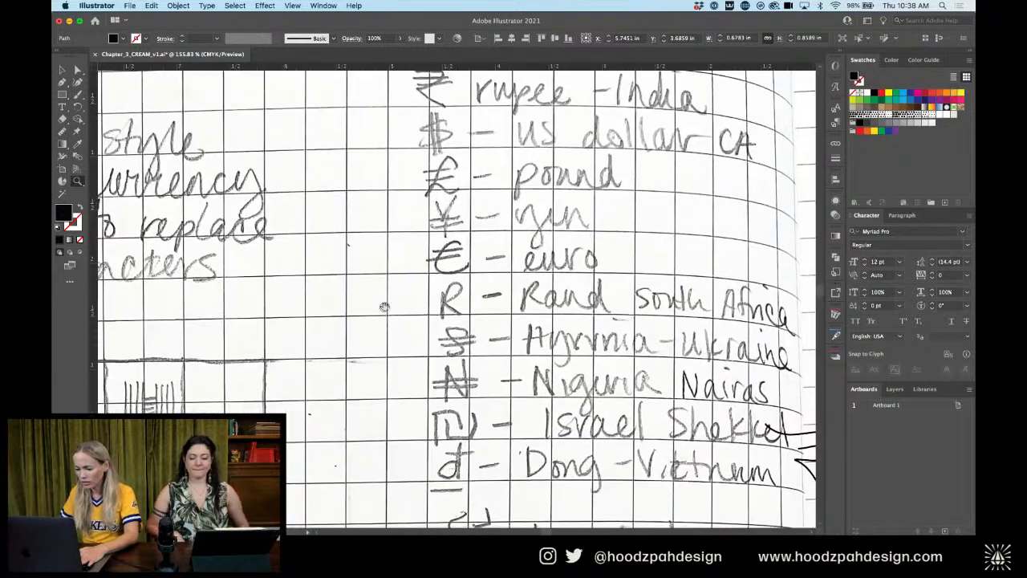
pyautogui.moveTo(386, 325); pyautogui.dragTo(379, 279)
pyautogui.scroll(-5, 380, 279)
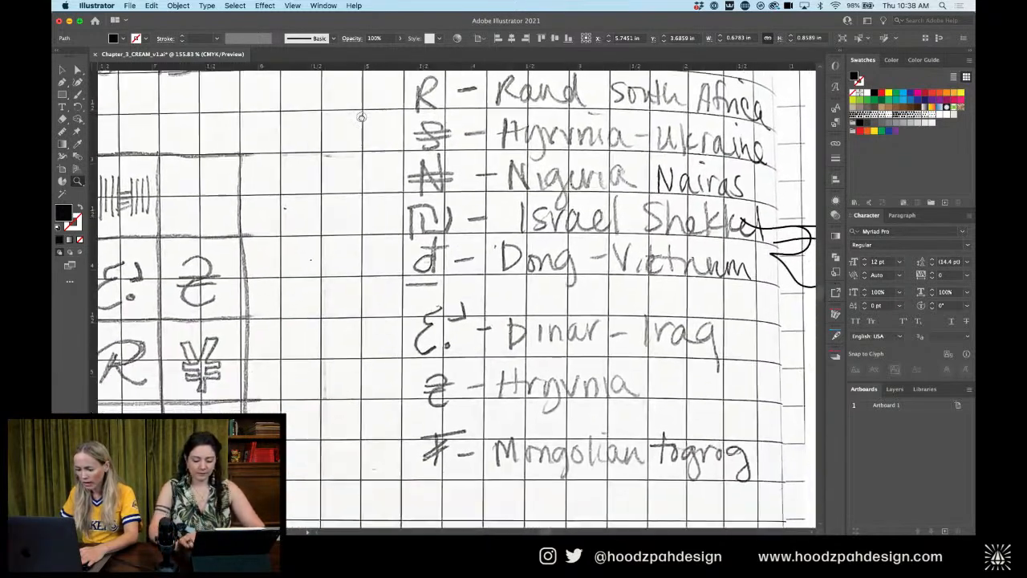
# Draw a black circle about 0.41 in wide in the blank area beside the sketched letter grid and place a duplicate to its right
pyautogui.moveTo(371, 244); pyautogui.dragTo(374, 196)
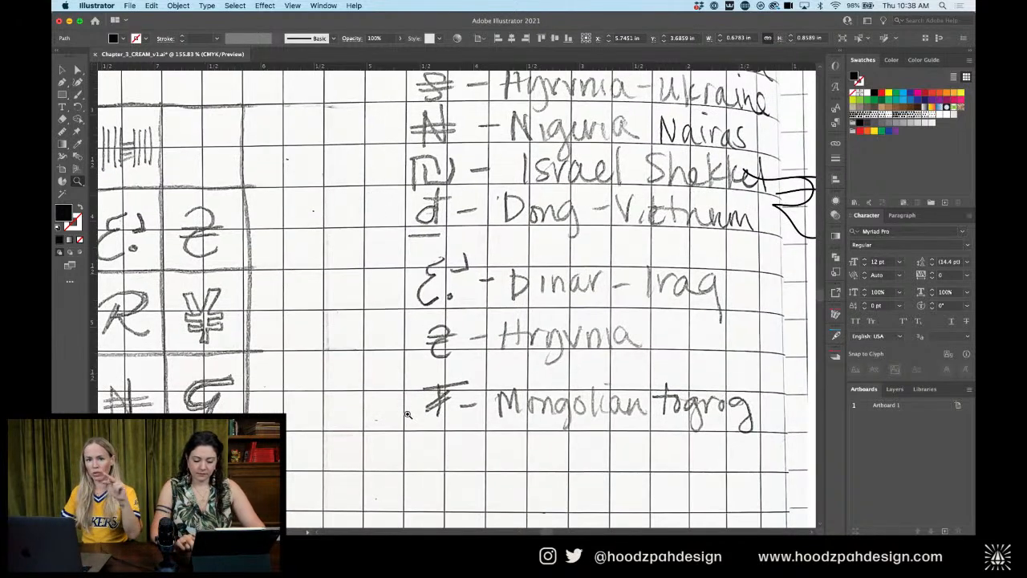
pyautogui.hscroll(-10, 278, 380)
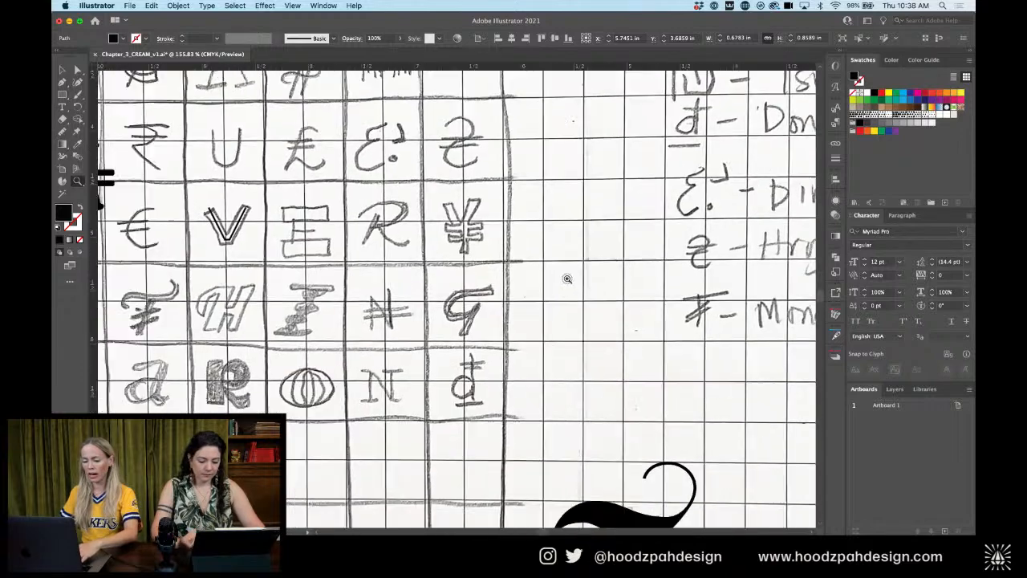
pyautogui.scroll(-2, 416, 321)
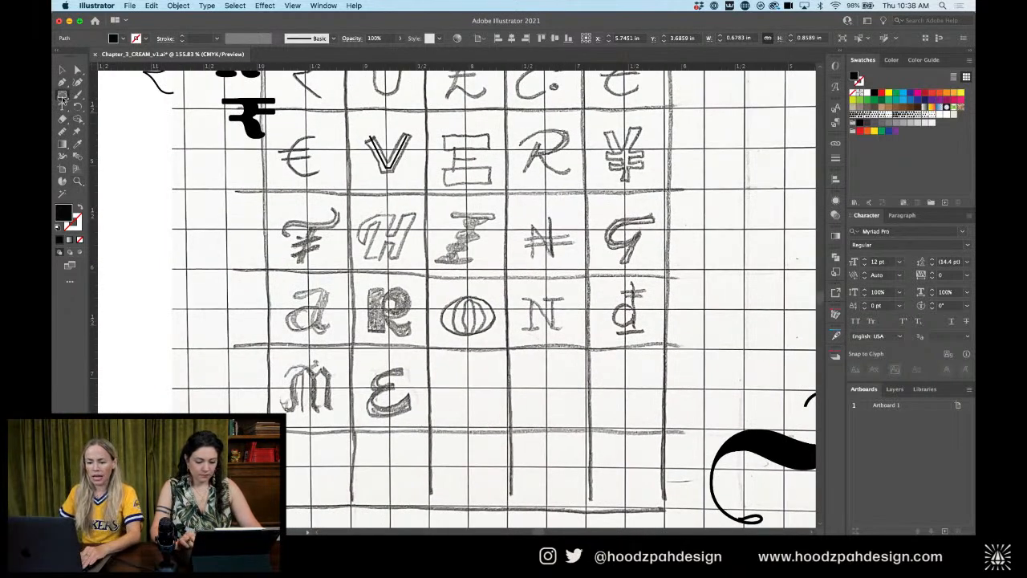
pyautogui.moveTo(63, 95); pyautogui.dragTo(110, 107)
pyautogui.moveTo(145, 268); pyautogui.dragTo(137, 247)
pyautogui.press('v')
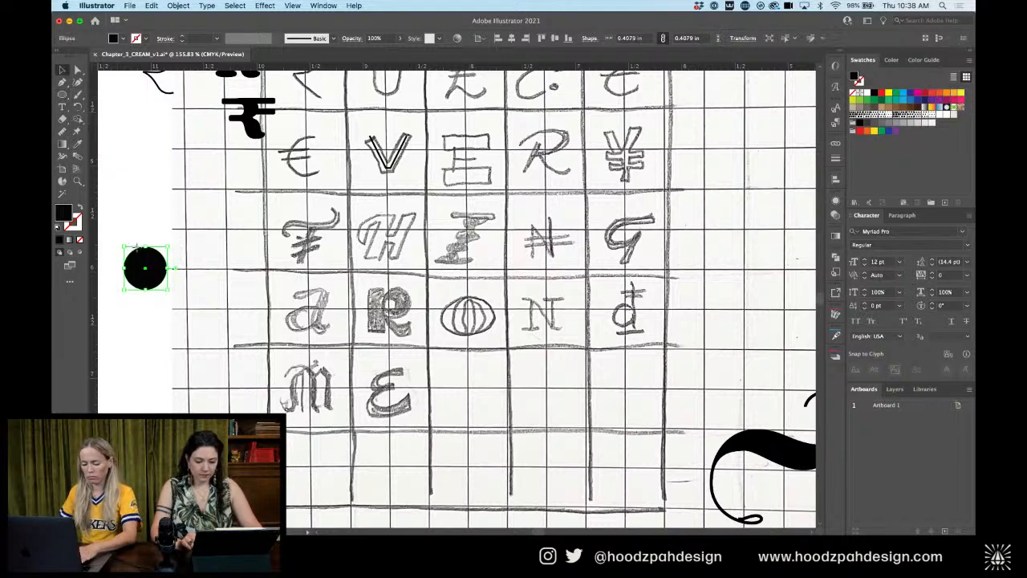
pyautogui.click(195, 206)
pyautogui.press('c')
pyautogui.press('v')
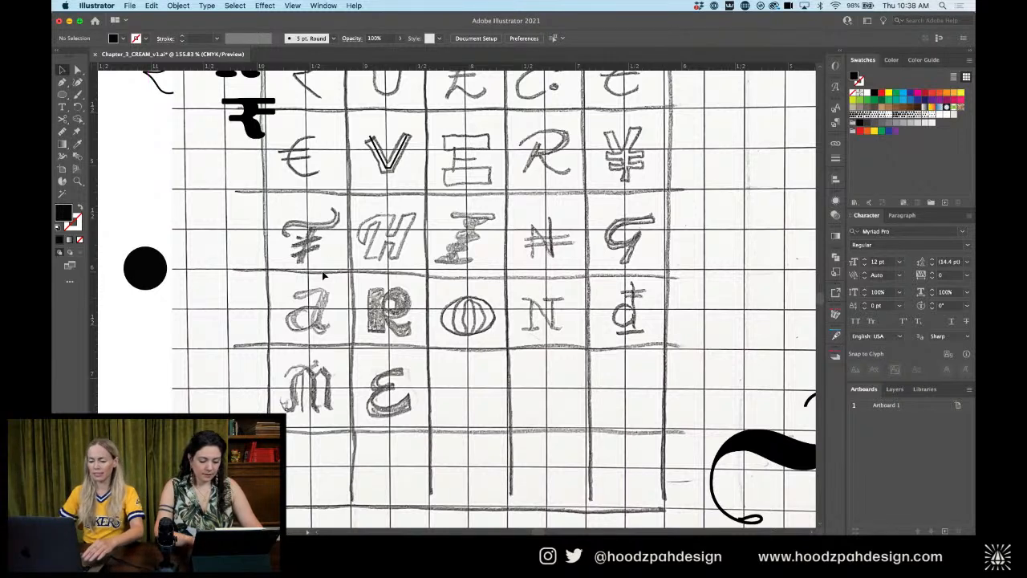
pyautogui.moveTo(137, 275); pyautogui.dragTo(207, 246)
pyautogui.press('super+equal')
pyautogui.press('super+equal')
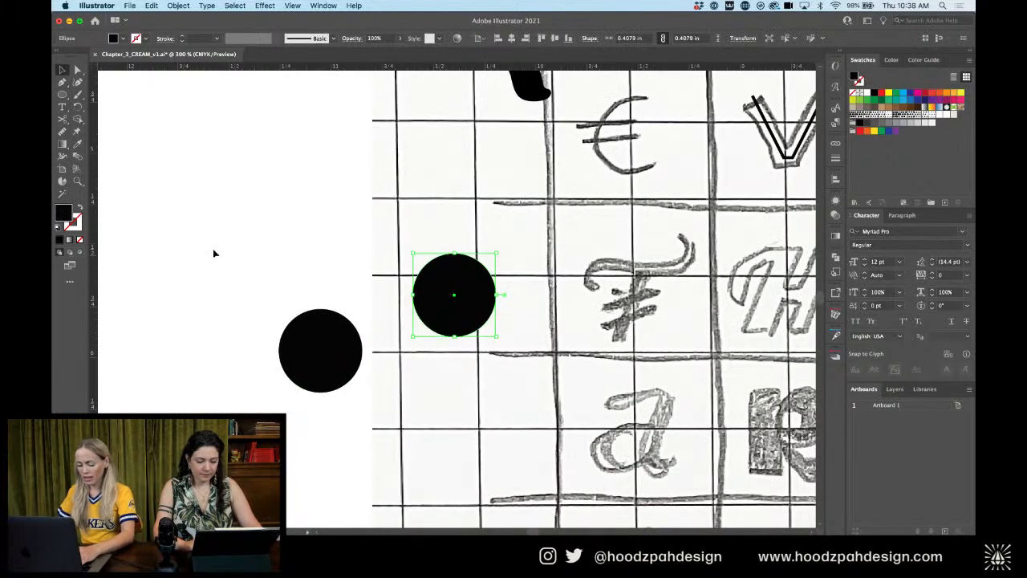
# Cut the original circle at its top and lower-right edge, deleting the cut-off right segment and the duplicate circle
pyautogui.click(317, 309)
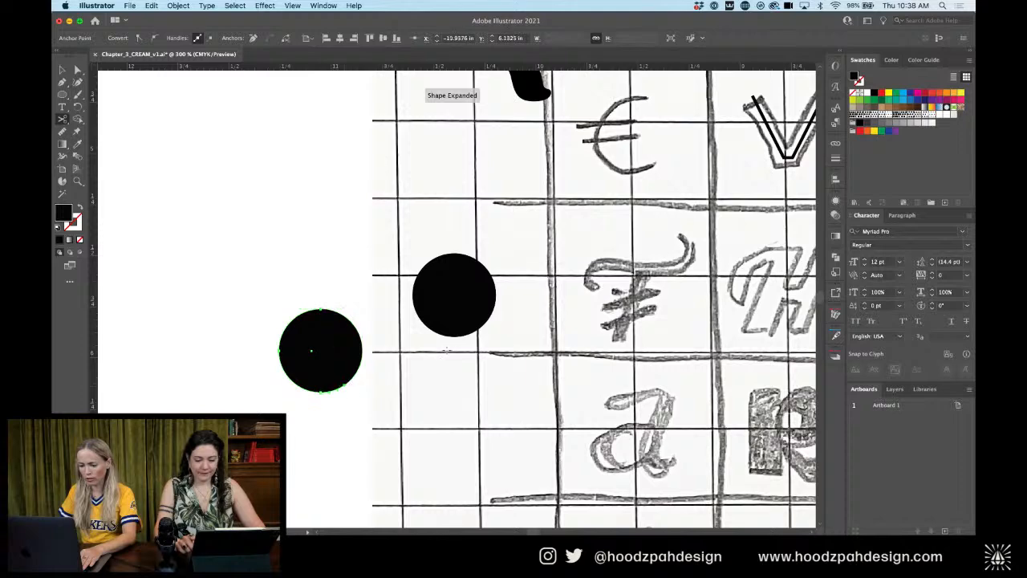
pyautogui.press('a')
pyautogui.click(361, 335)
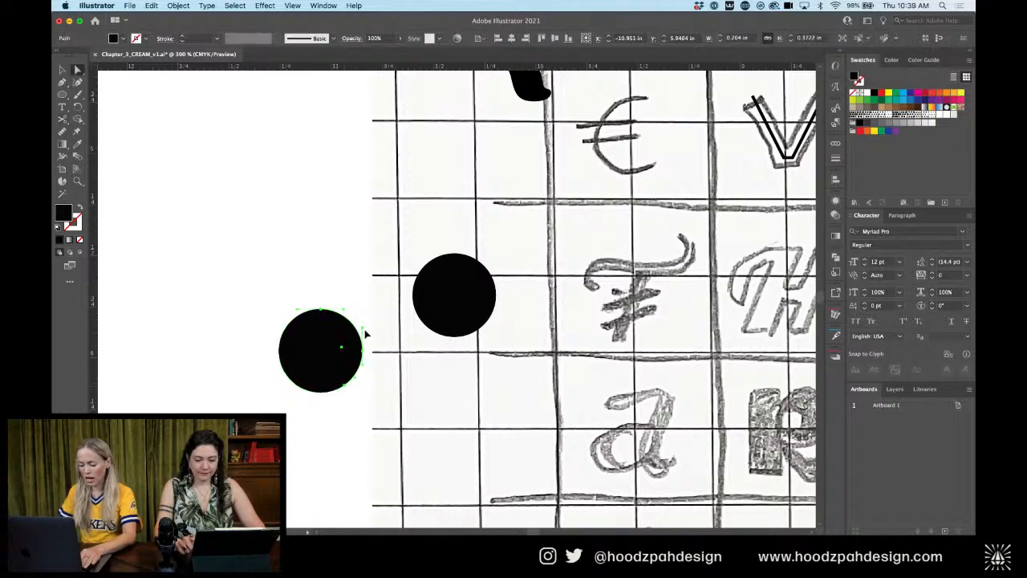
pyautogui.press('Delete')
pyautogui.click(451, 297)
pyautogui.press('Delete')
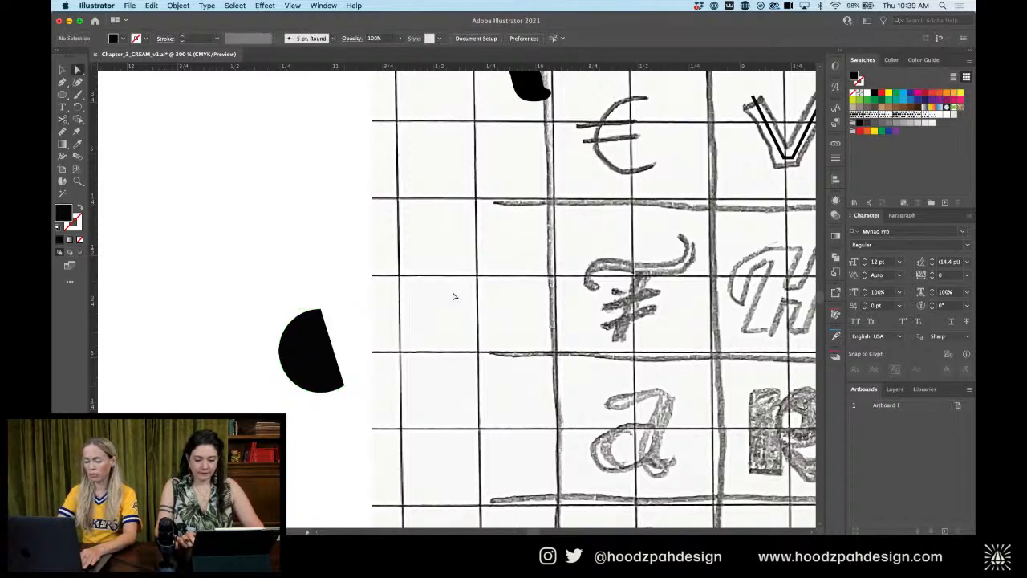
# Swap the fill and stroke of the partial circle, turning it into an unfilled black arc with a 1 pt outline
pyautogui.press('v')
pyautogui.click(307, 350)
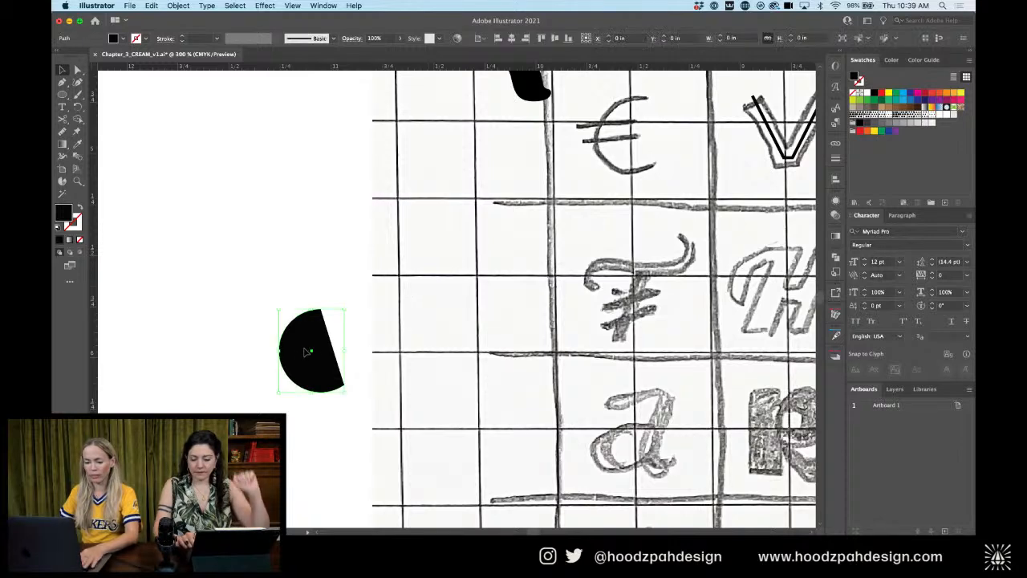
pyautogui.click(79, 208)
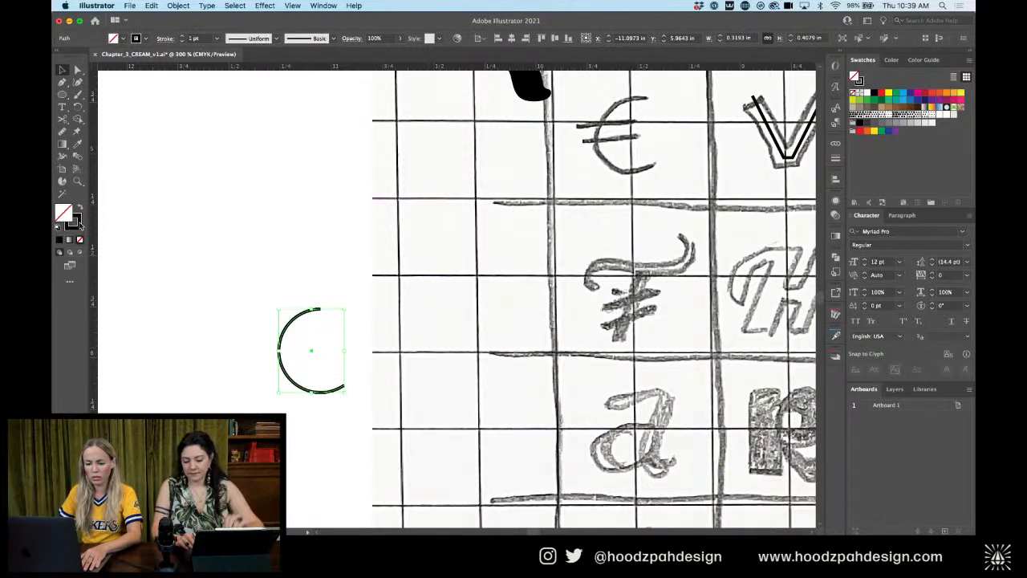
pyautogui.click(256, 277)
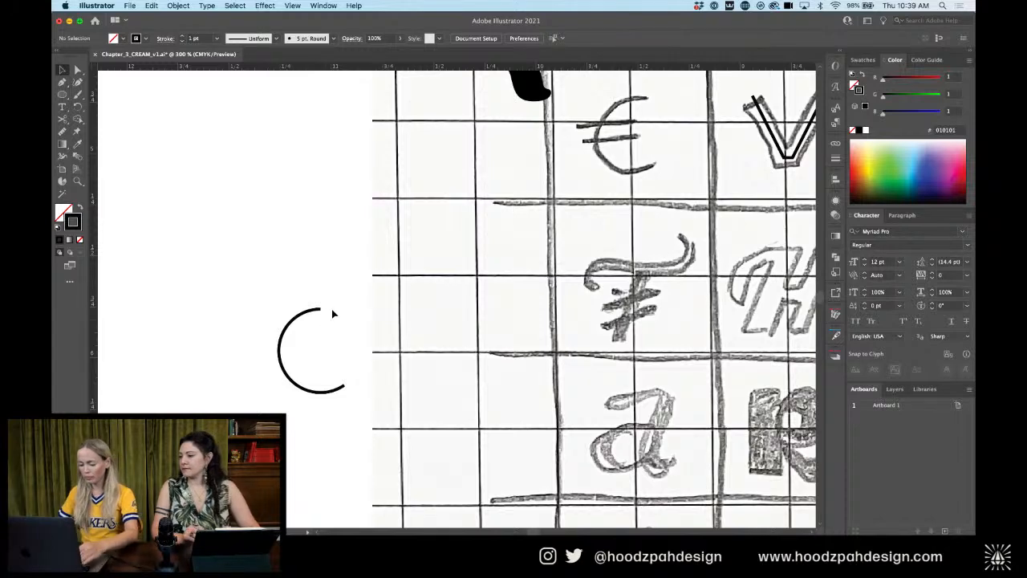
pyautogui.press('p')
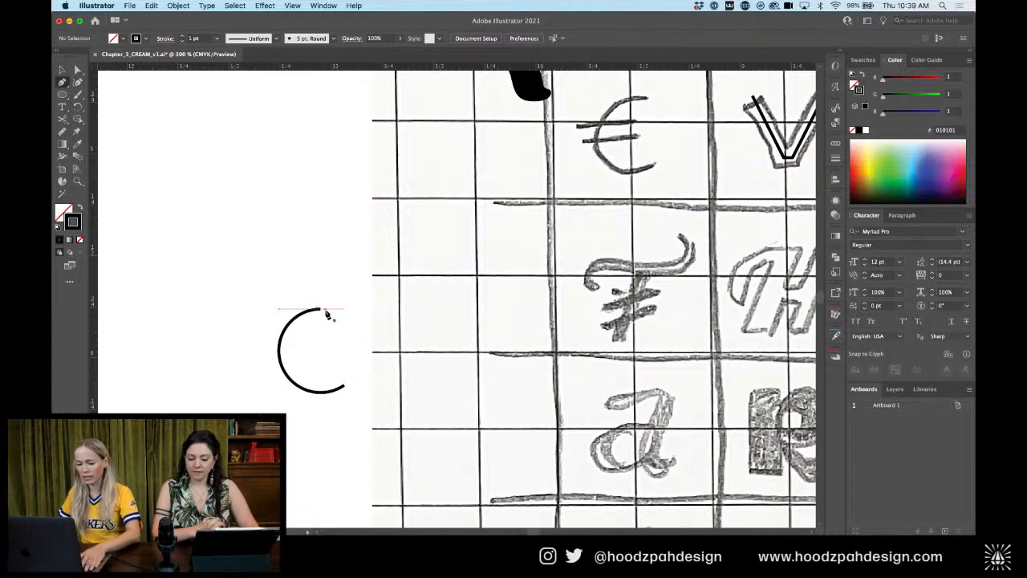
pyautogui.click(340, 308)
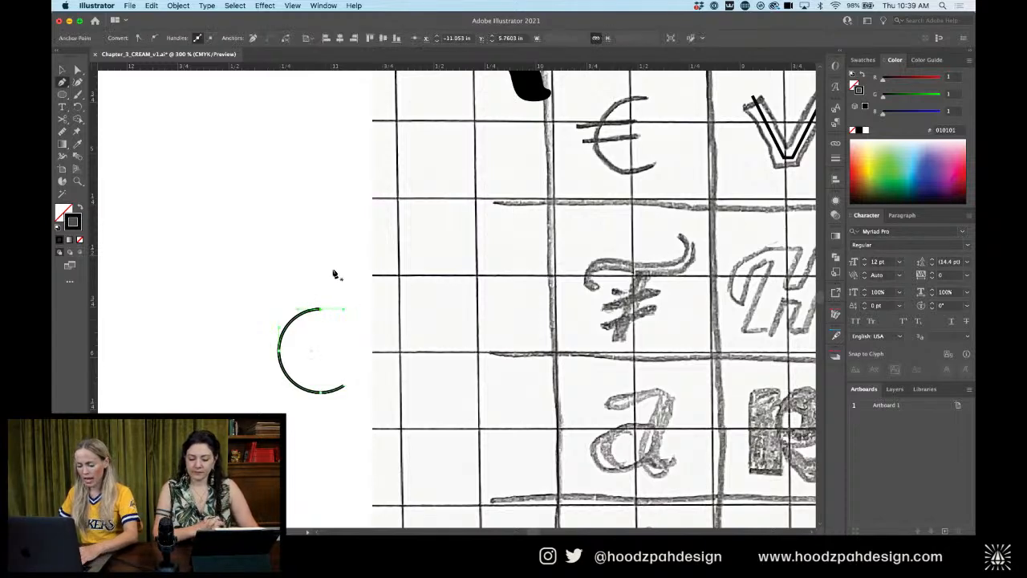
pyautogui.press('v')
pyautogui.click(334, 274)
# Place a copy of the open arc, rotated 180 degrees, above and to the right of the original
pyautogui.moveTo(303, 318); pyautogui.dragTo(392, 366)
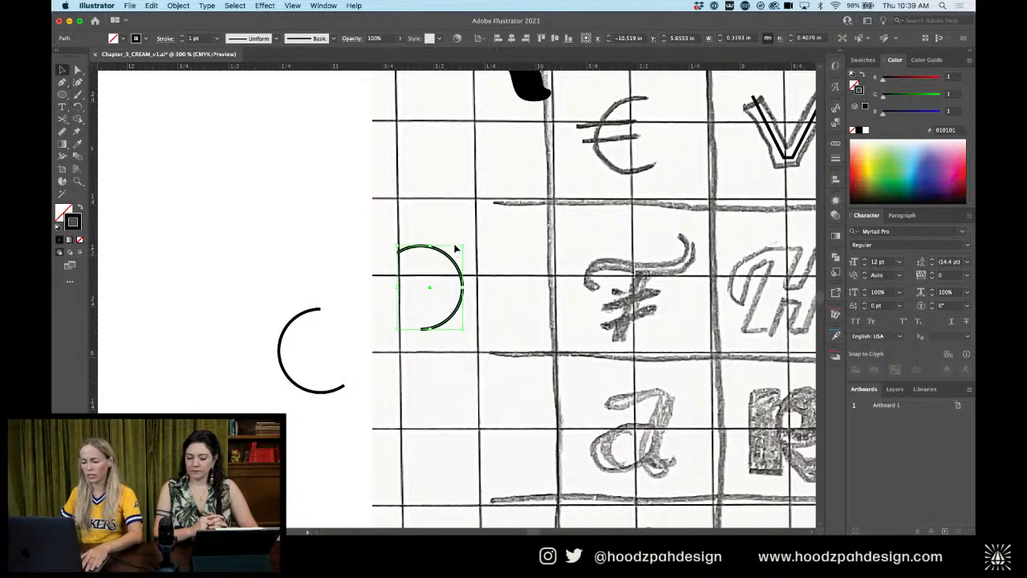
pyautogui.hotkey('shift', 'Up')
pyautogui.click(332, 254)
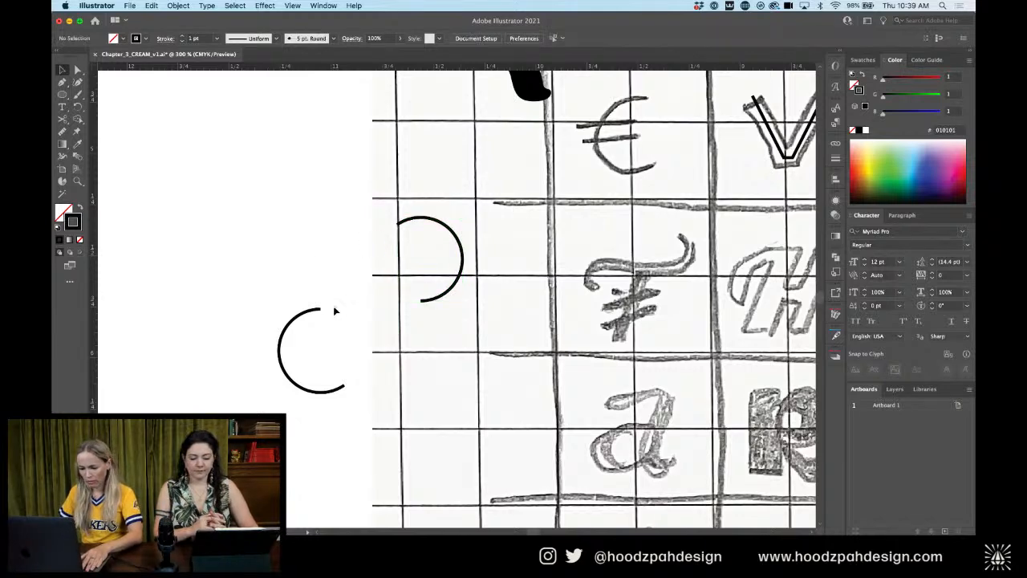
# Redirect the handle at the original arc's upper endpoint so that it slants up and to the right
pyautogui.press('a')
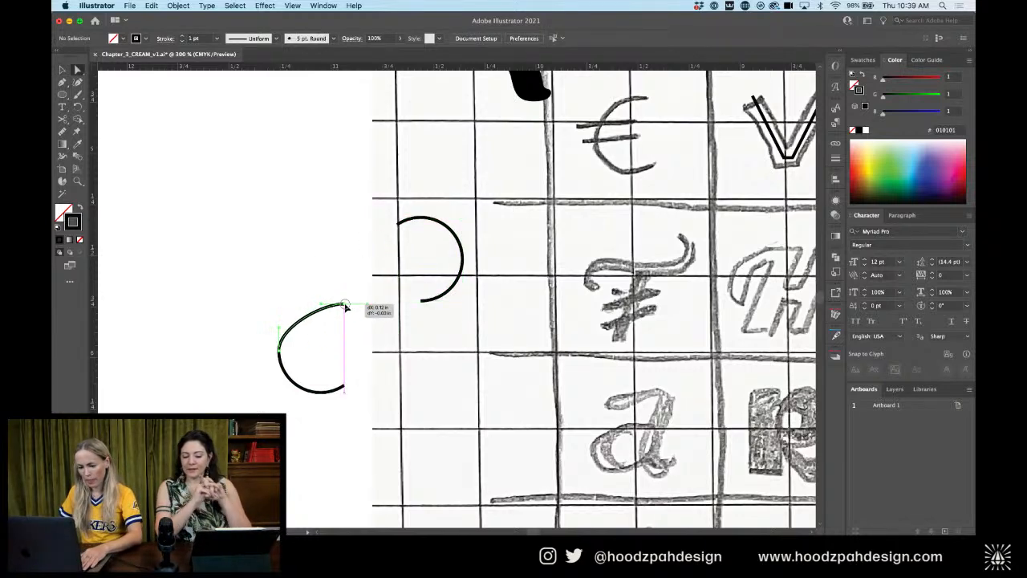
pyautogui.click(322, 311)
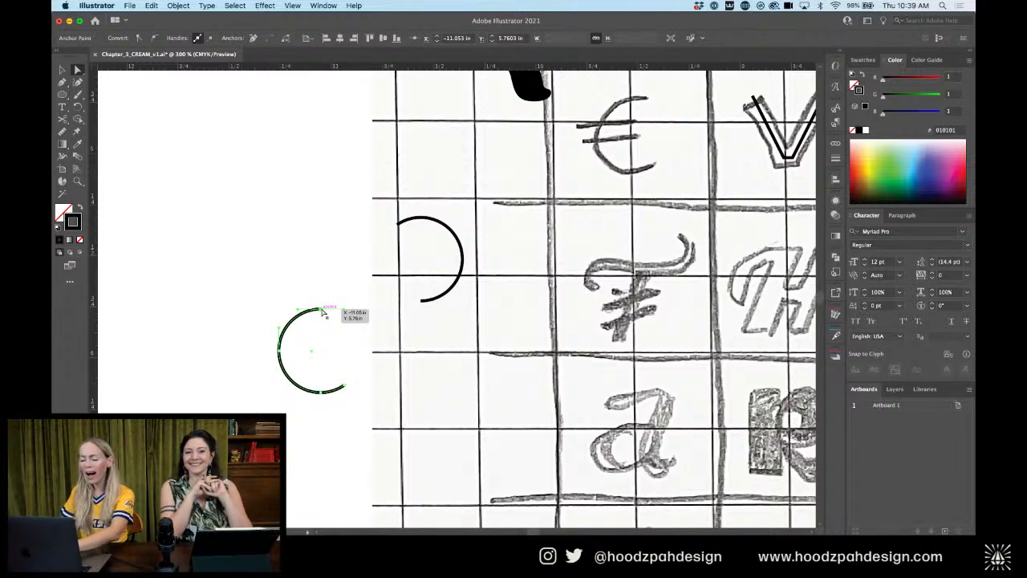
pyautogui.press('p')
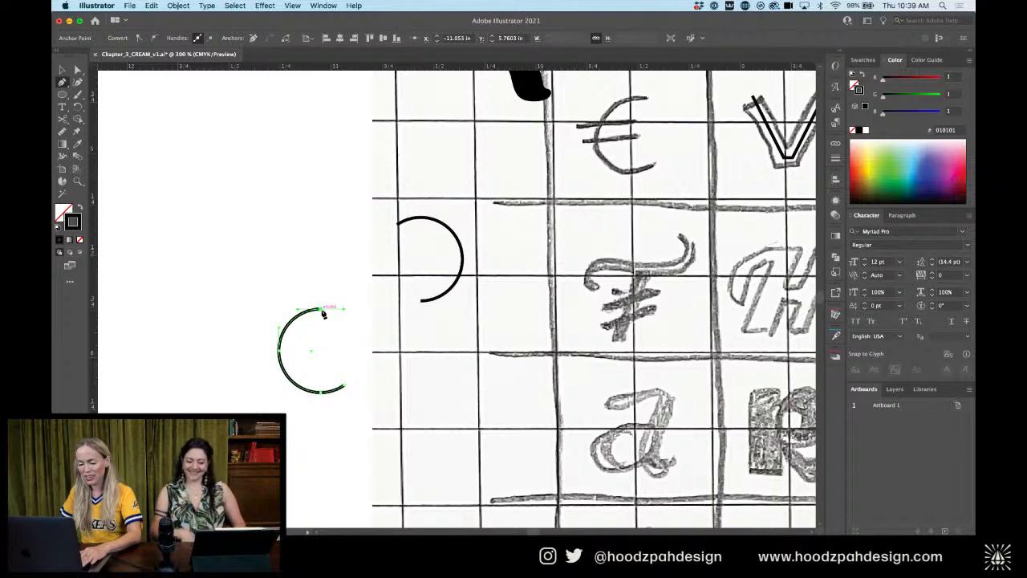
pyautogui.click(324, 313)
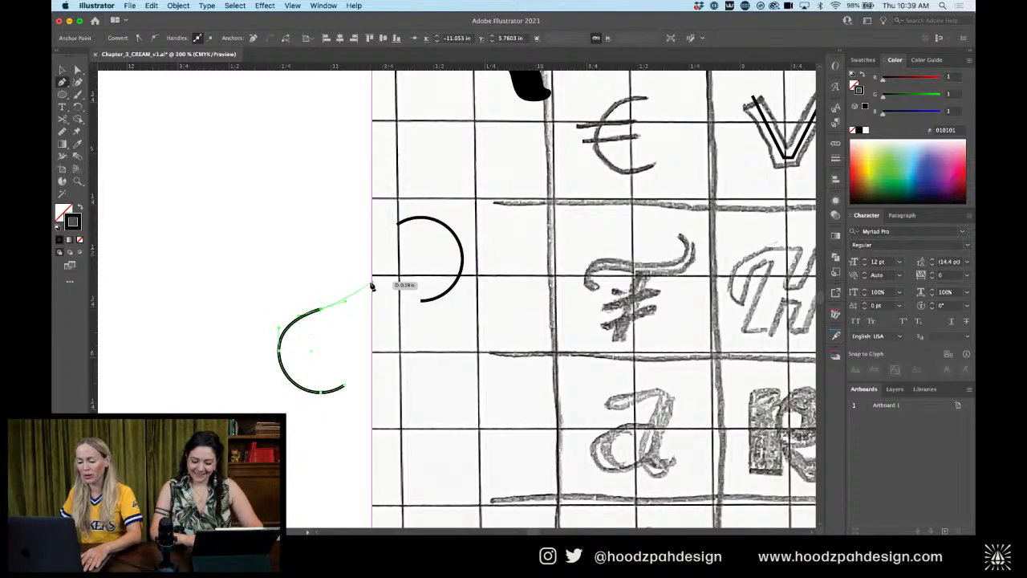
# Move the original arc's upper endpoint up and to the right and adjust the handles to form a straighter slanted tail
pyautogui.press('a')
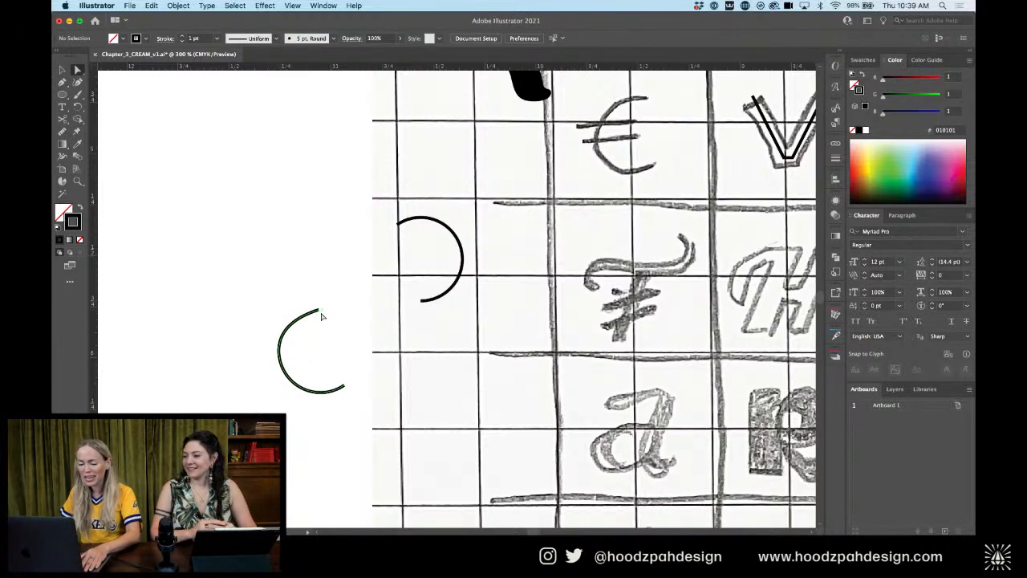
pyautogui.hotkey('shift', 'Right')
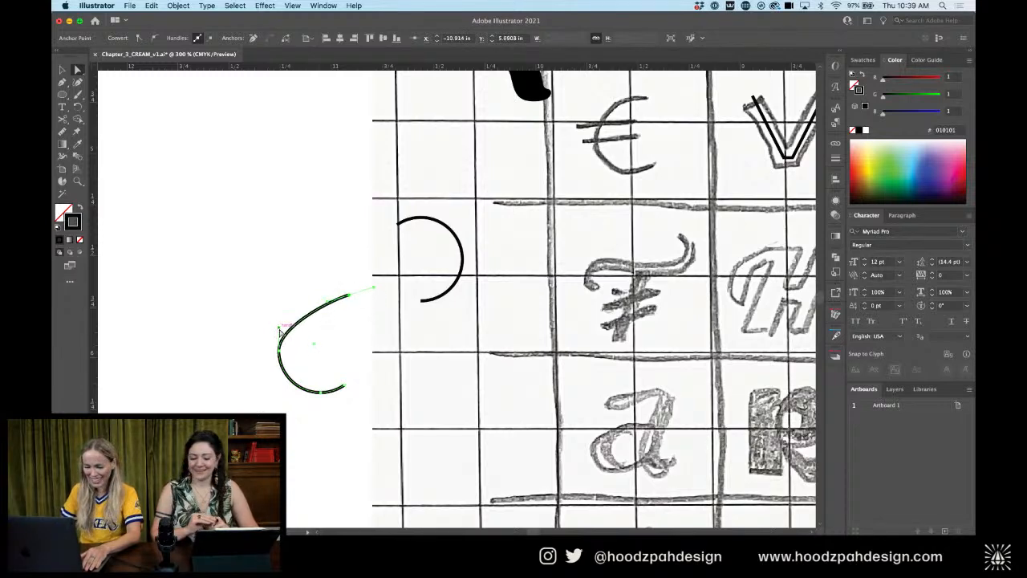
pyautogui.moveTo(278, 327); pyautogui.dragTo(319, 311)
pyautogui.click(326, 275)
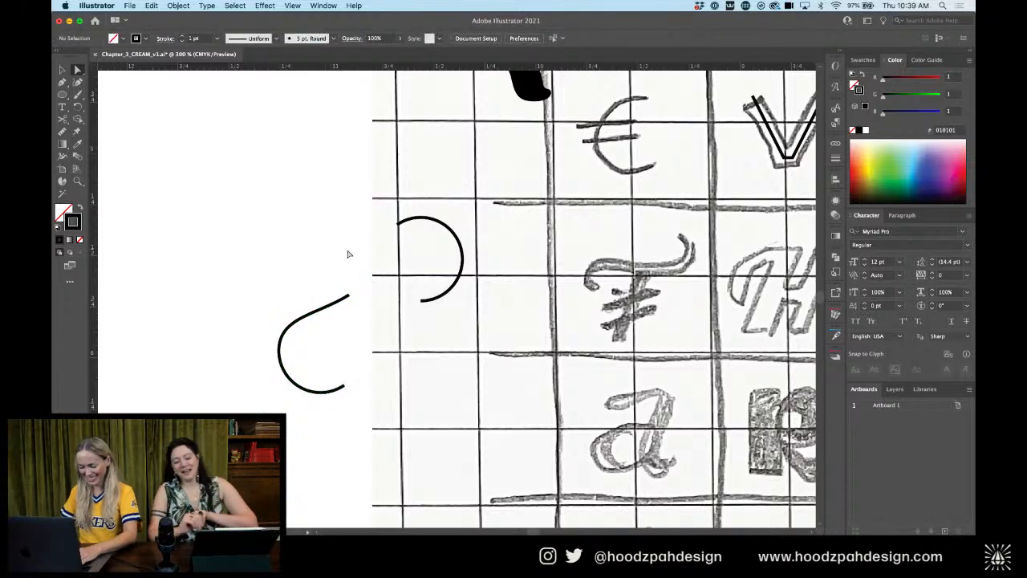
# Add an anchor point along the curve's slanted tail and extend the tail's end farther up and to the right
pyautogui.press('super+equal')
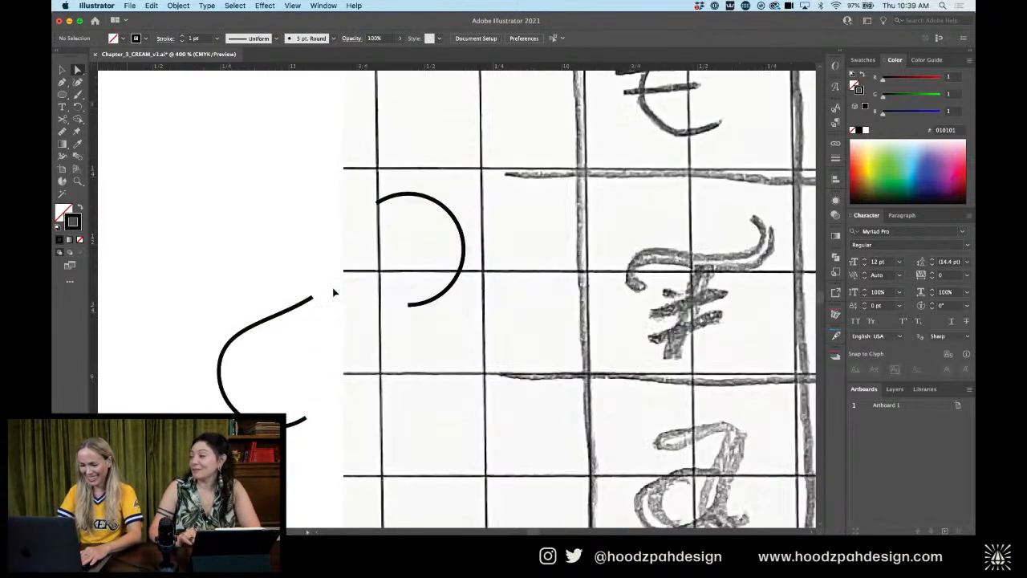
pyautogui.click(265, 325)
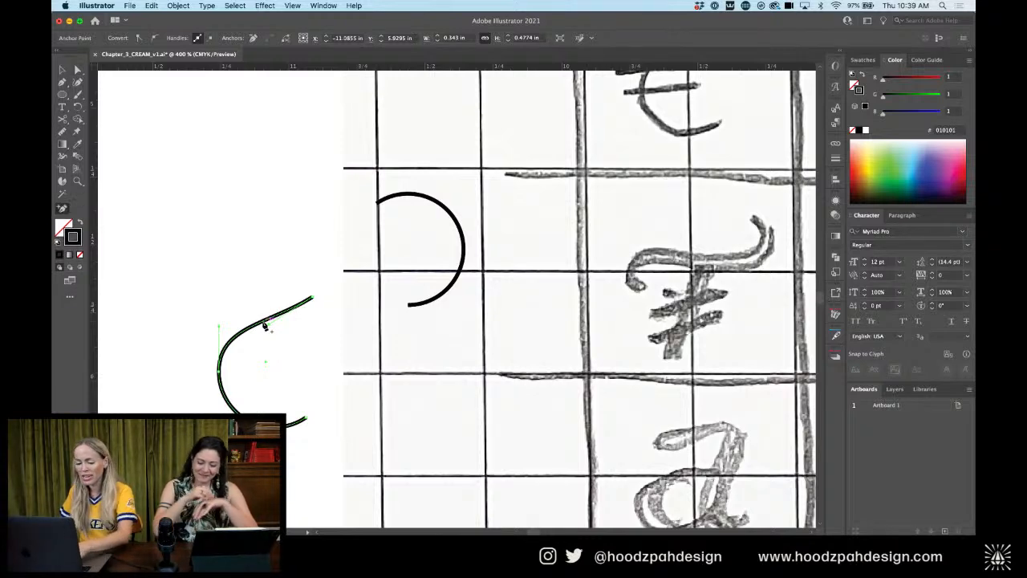
pyautogui.moveTo(265, 325); pyautogui.dragTo(329, 289)
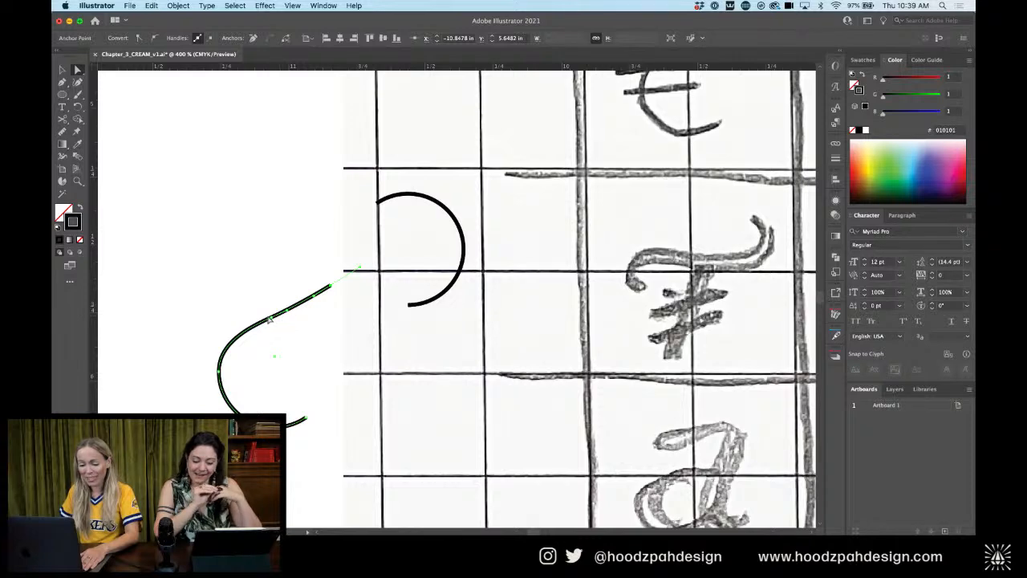
# Lower the bowl's leftmost anchor slightly and smooth the curve where the bowl meets the slanted tail
pyautogui.click(219, 370)
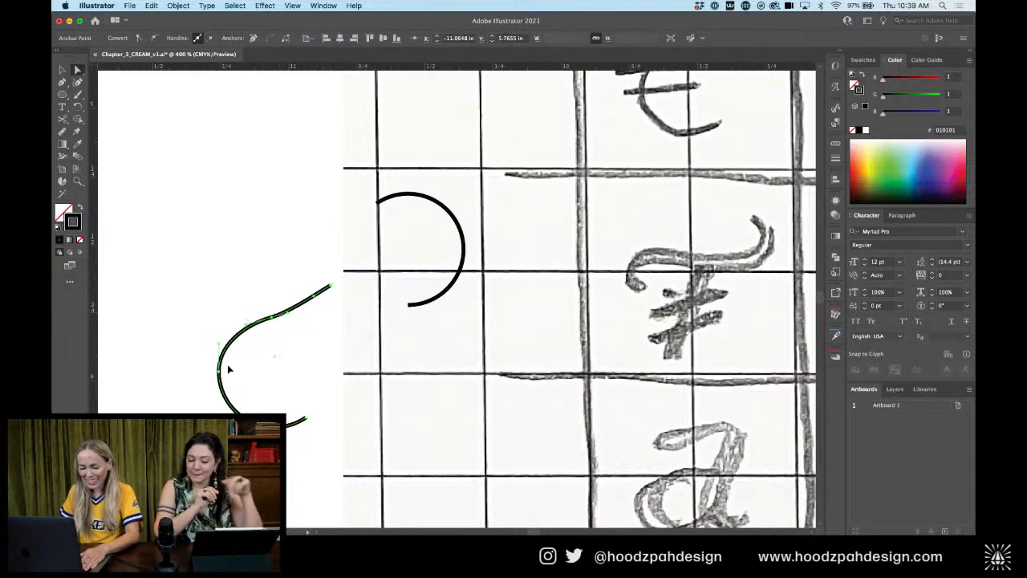
pyautogui.click(277, 365)
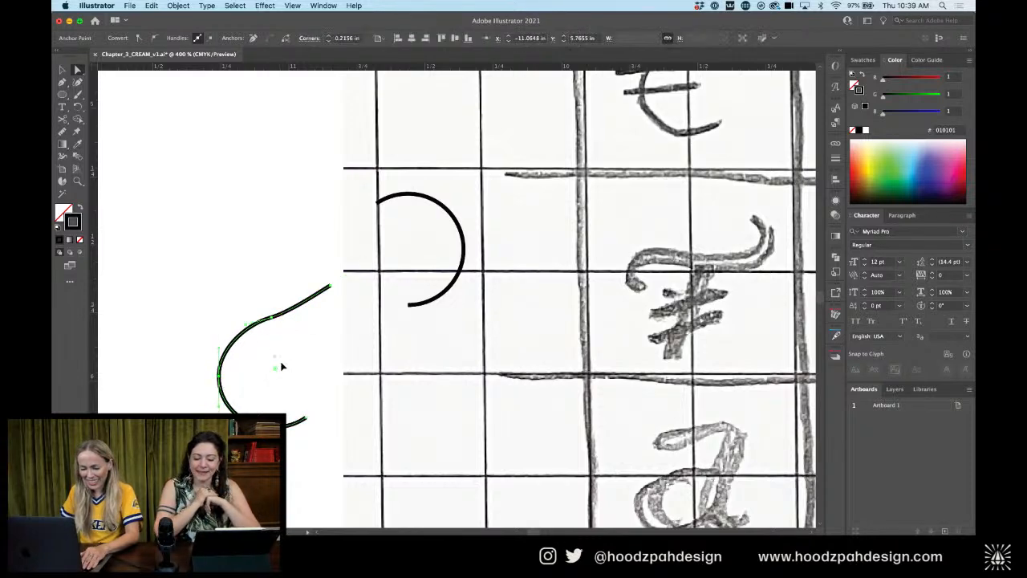
pyautogui.click(273, 320)
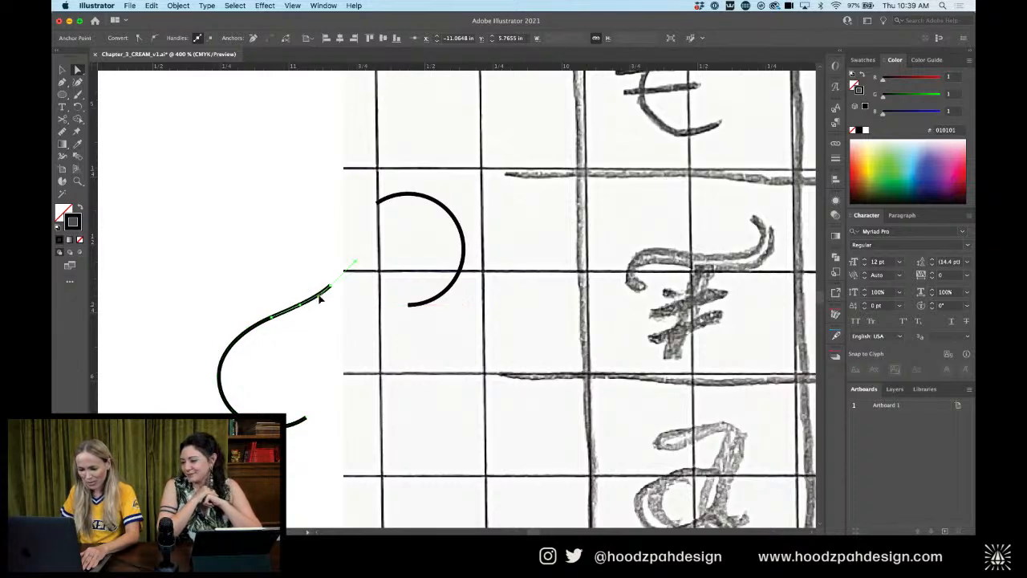
# Pull the tail's endpoint farther right and slightly down to give the curve a longer, flatter slope
pyautogui.moveTo(328, 290); pyautogui.dragTo(341, 285)
pyautogui.click(272, 317)
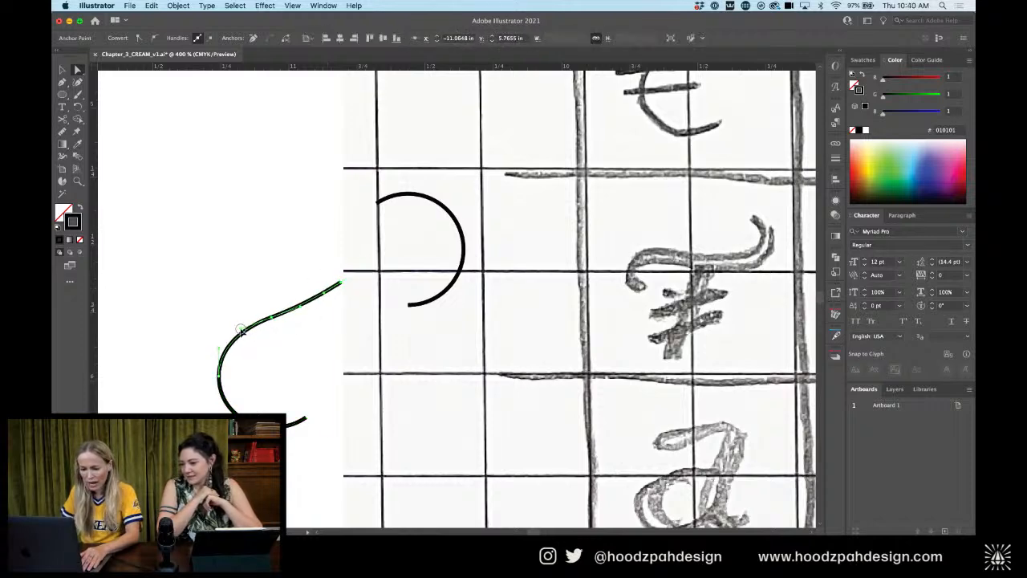
pyautogui.click(282, 351)
pyautogui.press('super+equal')
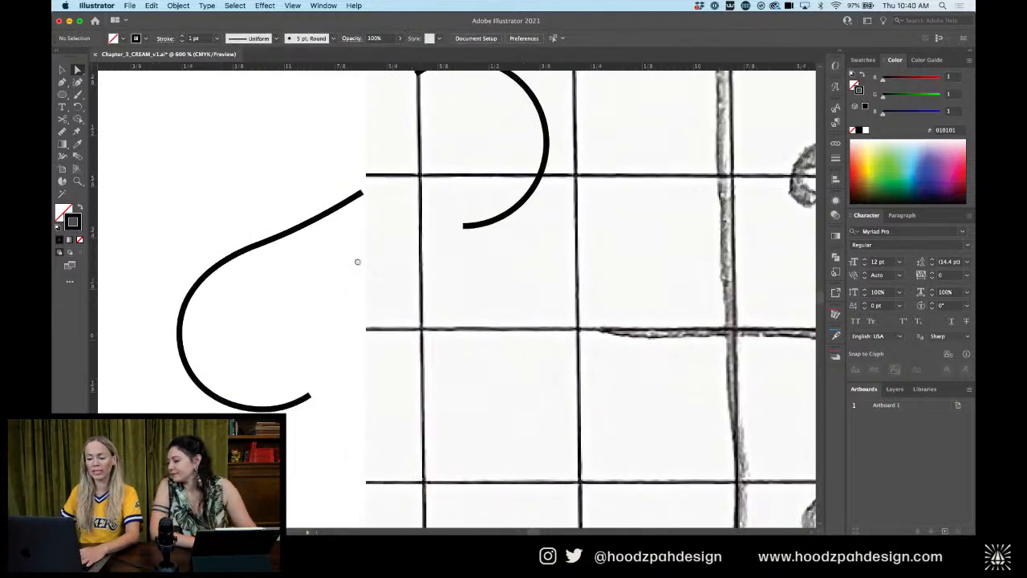
pyautogui.moveTo(362, 193); pyautogui.dragTo(370, 195)
pyautogui.click(315, 276)
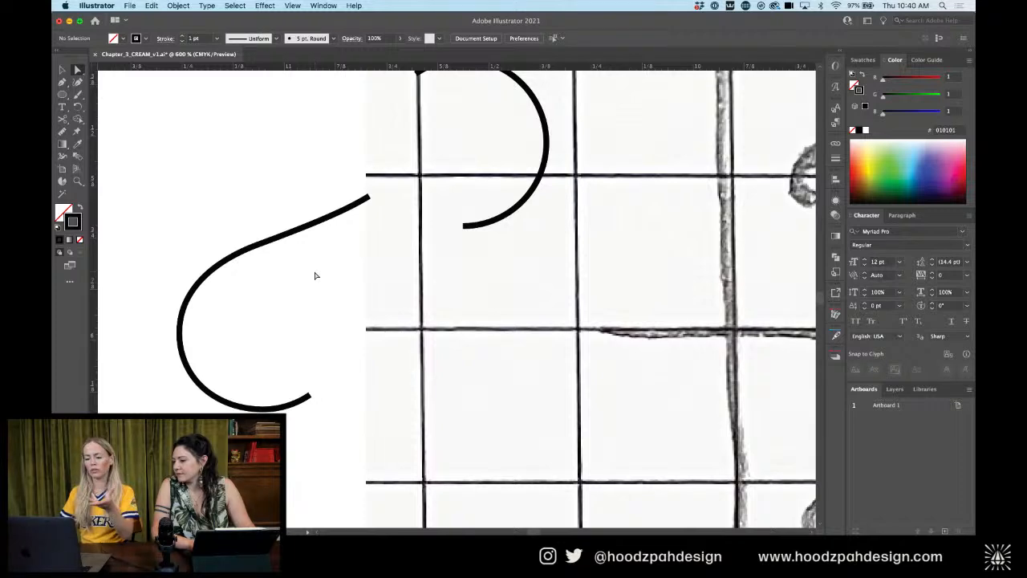
# Replace the old arc copy with a 180-degree rotated duplicate of the reshaped curve, aligning both tail ends into one S shape
pyautogui.press('super+minus')
pyautogui.press('super+minus')
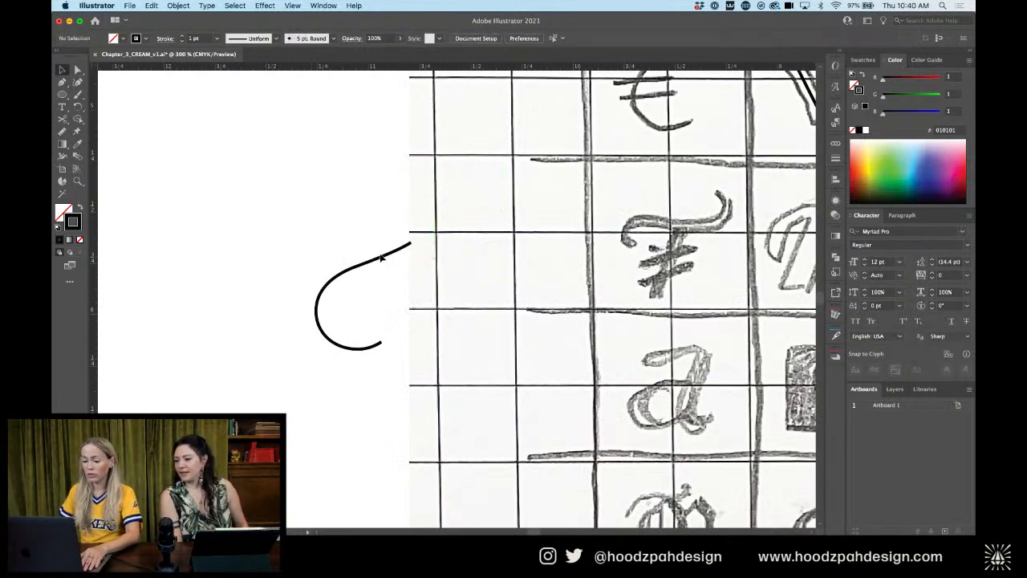
pyautogui.moveTo(364, 258); pyautogui.dragTo(232, 369)
pyautogui.moveTo(331, 336); pyautogui.dragTo(310, 229)
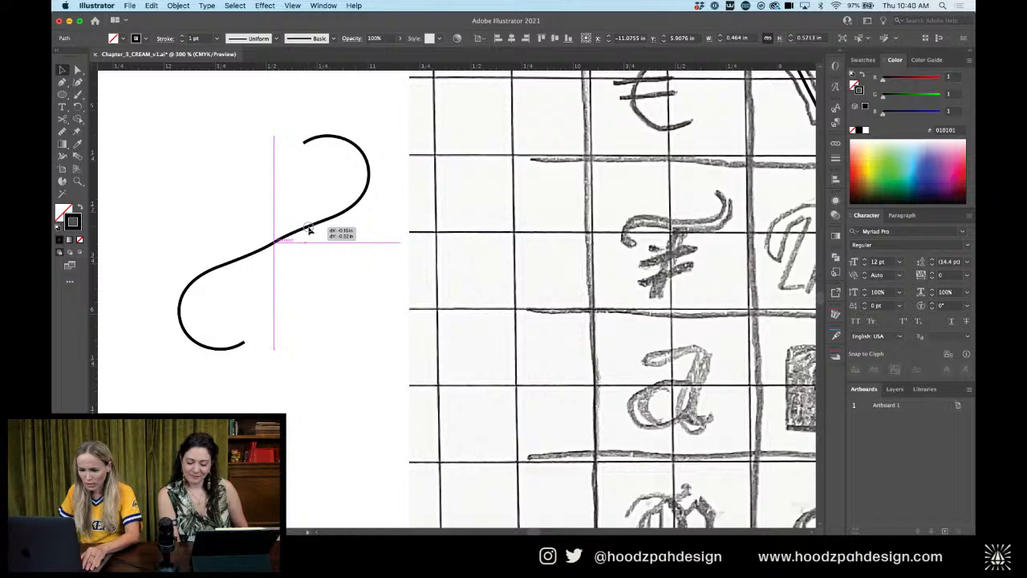
pyautogui.click(335, 292)
pyautogui.press('a')
pyautogui.press('super+equal')
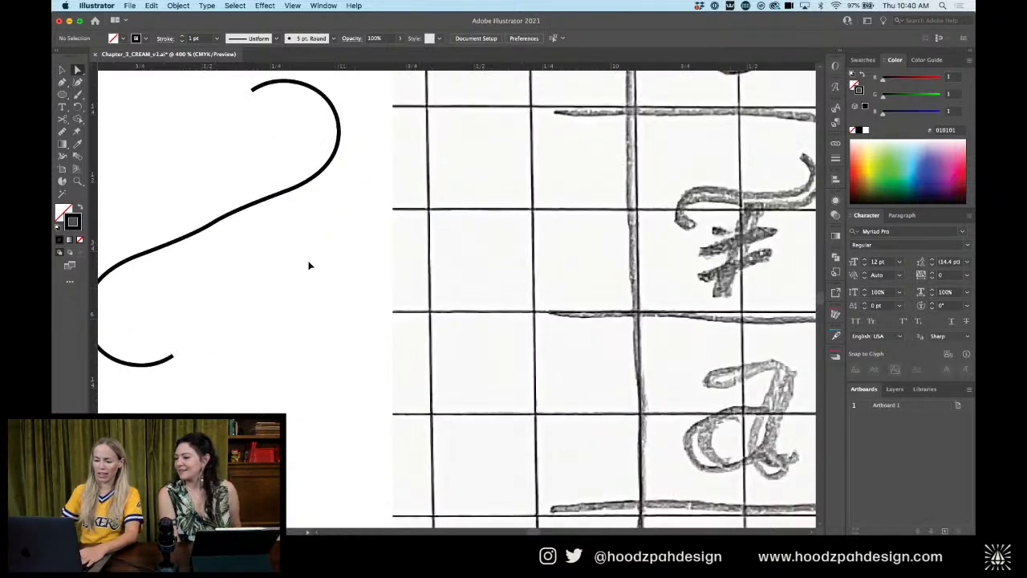
# Join the two curve halves at their meeting tail ends into one continuous S-shaped path
pyautogui.moveTo(223, 221); pyautogui.dragTo(316, 253)
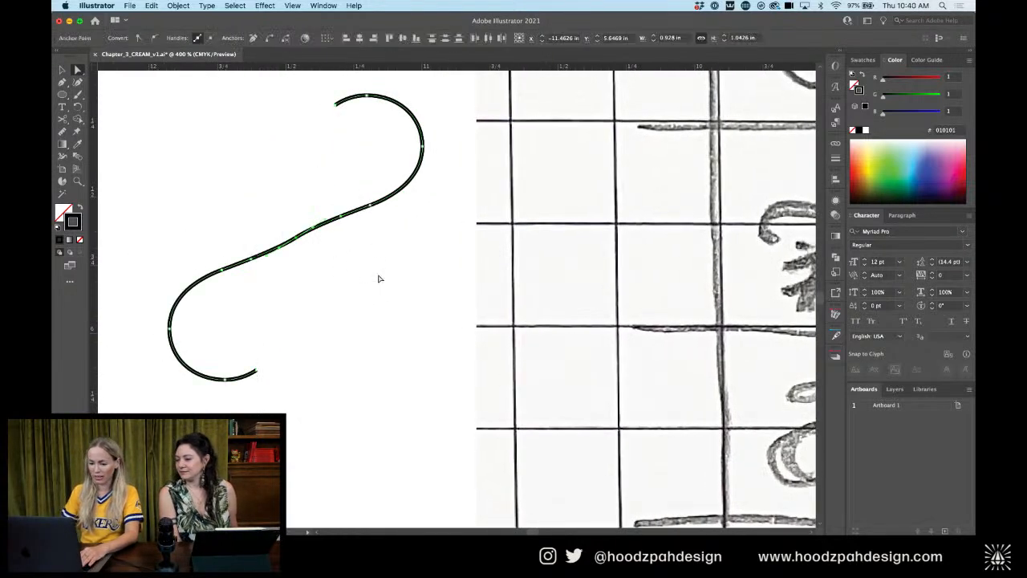
pyautogui.press('super+j')
pyautogui.click(379, 279)
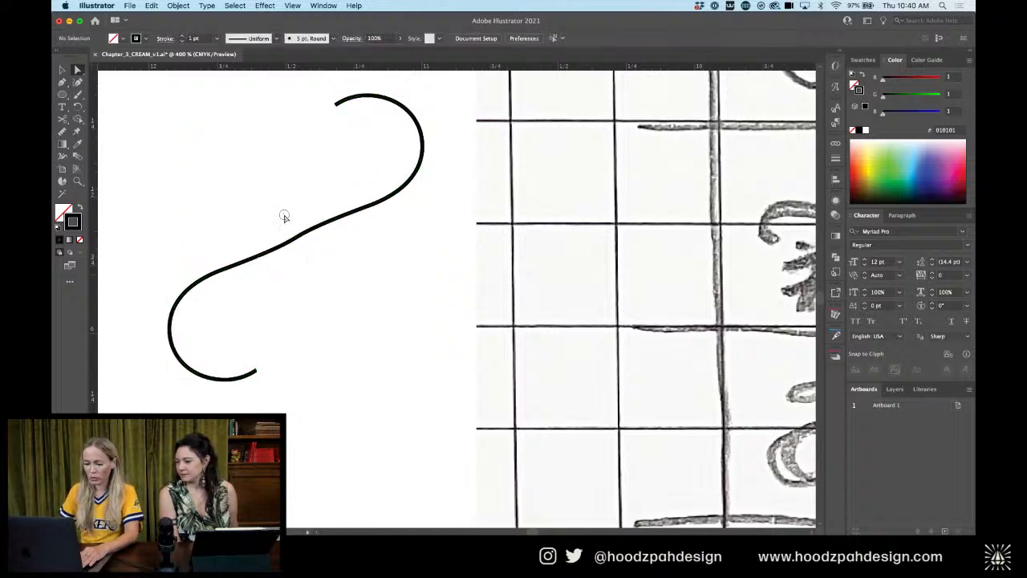
pyautogui.moveTo(276, 219); pyautogui.dragTo(297, 258)
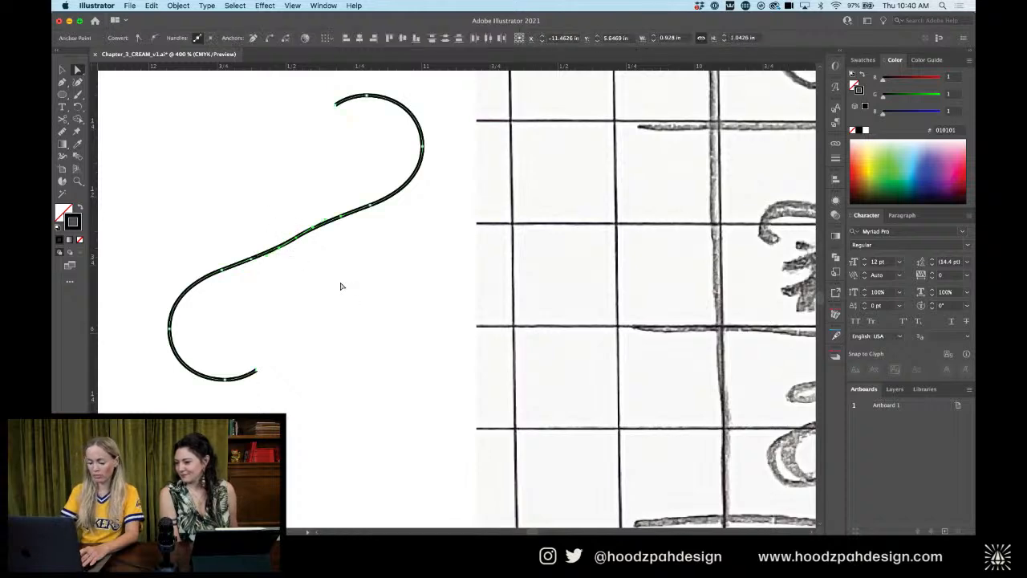
pyautogui.click(340, 284)
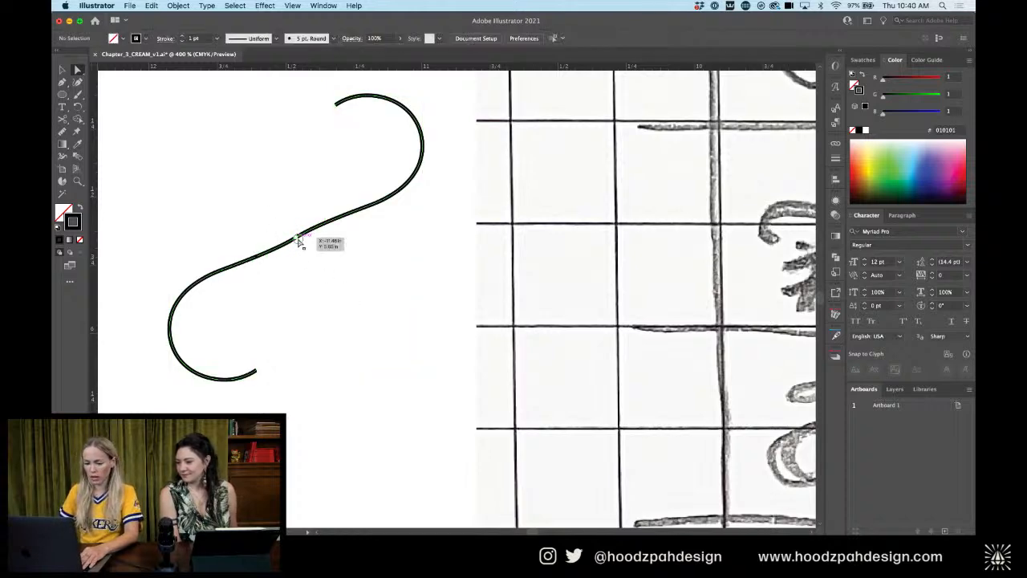
# Convert the S curve's middle anchor to a smooth point with handles following the slanted stem
pyautogui.click(298, 240)
pyautogui.hotkey('shift', 'c')
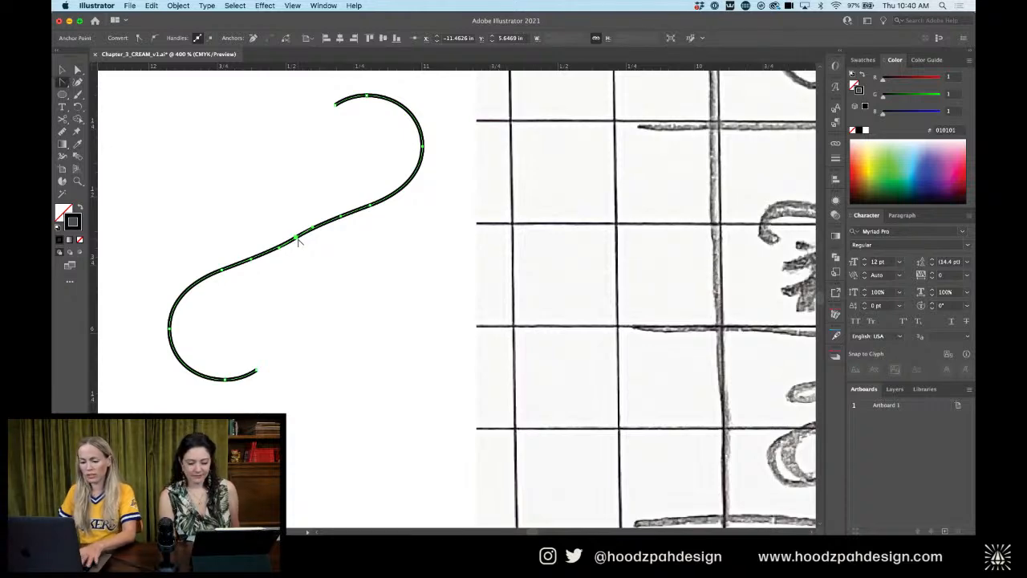
pyautogui.moveTo(298, 238)
pyautogui.mouseDown()
pyautogui.moveTo(305, 234)
pyautogui.moveTo(280, 266)
pyautogui.moveTo(265, 252)
pyautogui.mouseUp()
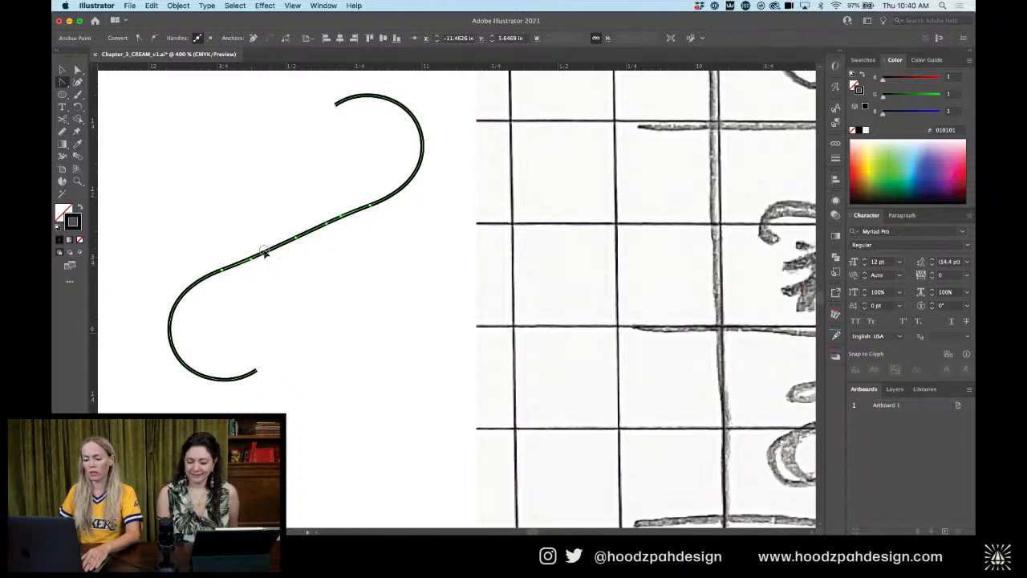
pyautogui.press('a')
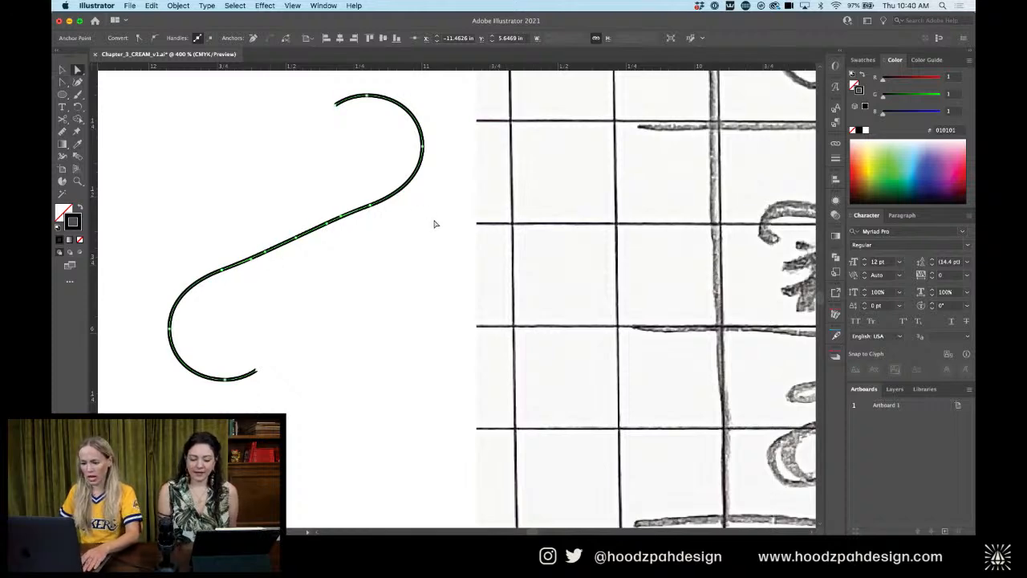
# Nudge all of the upper bowl's anchors slightly to the right
pyautogui.moveTo(435, 221); pyautogui.dragTo(298, 83)
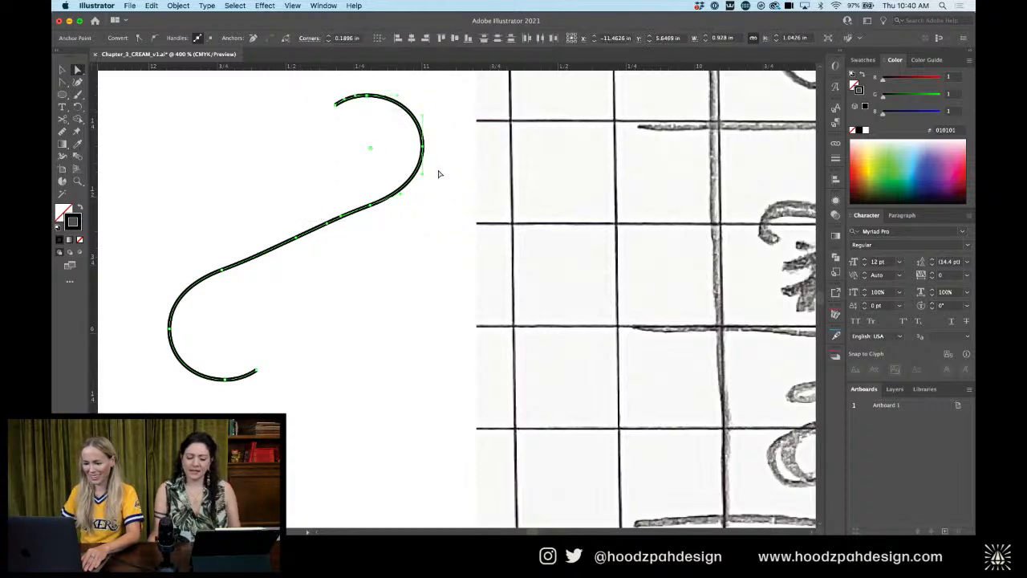
pyautogui.press('Right')
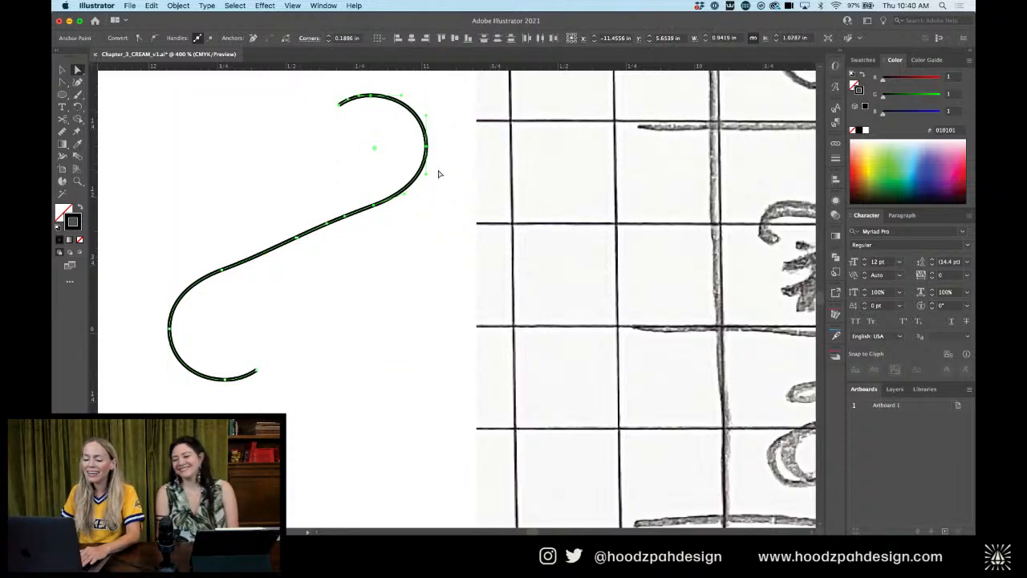
pyautogui.click(361, 241)
# Delete the S curve's middle anchor so one segment spans the slanted stem
pyautogui.click(298, 238)
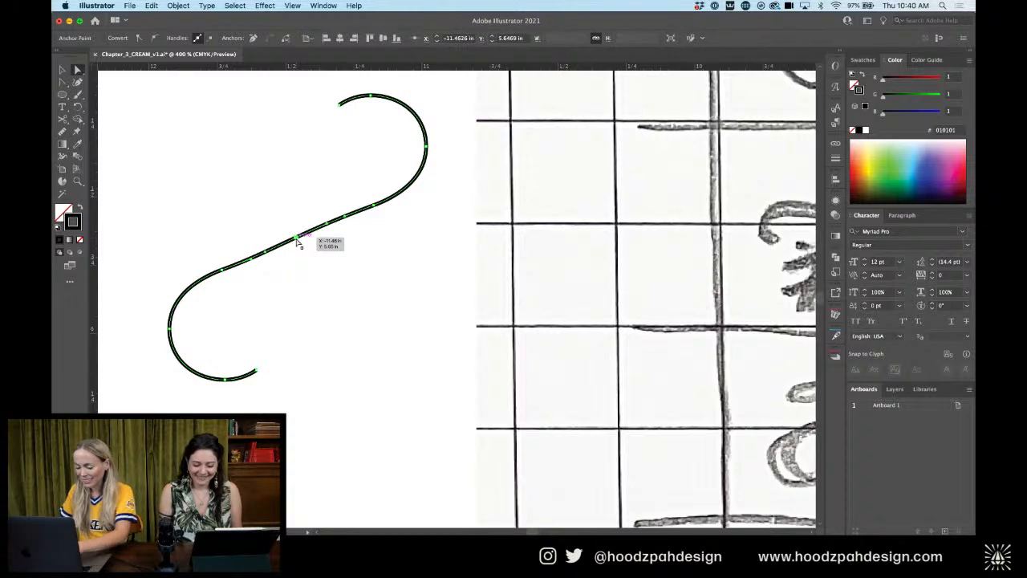
pyautogui.press('-')
pyautogui.press('a')
pyautogui.click(305, 245)
pyautogui.click(298, 240)
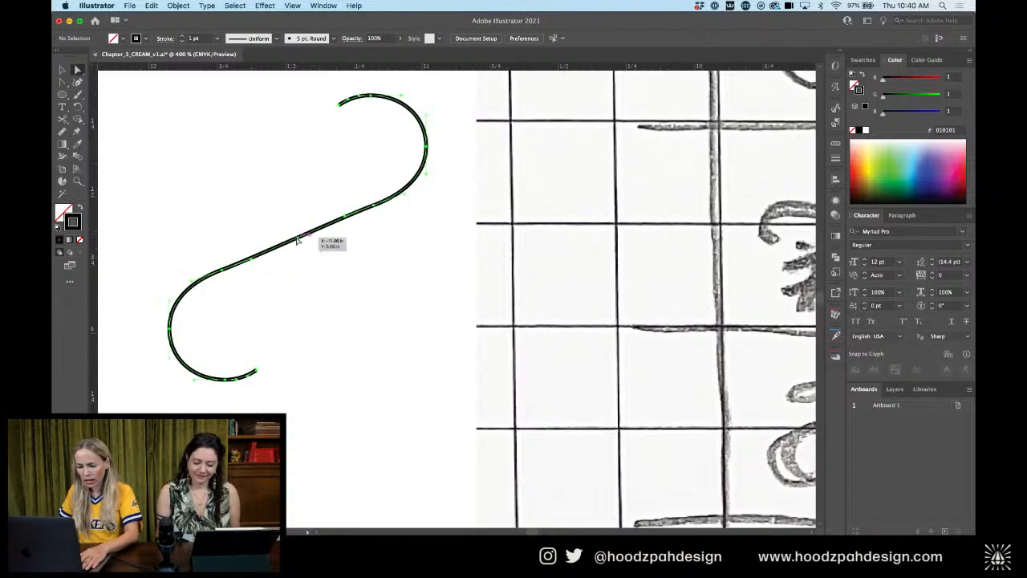
# Shift the upper bowl's anchors down and slightly left to flatten the stem and compress the S curve
pyautogui.moveTo(441, 245); pyautogui.dragTo(286, 85)
pyautogui.press('Down')
pyautogui.press('Down')
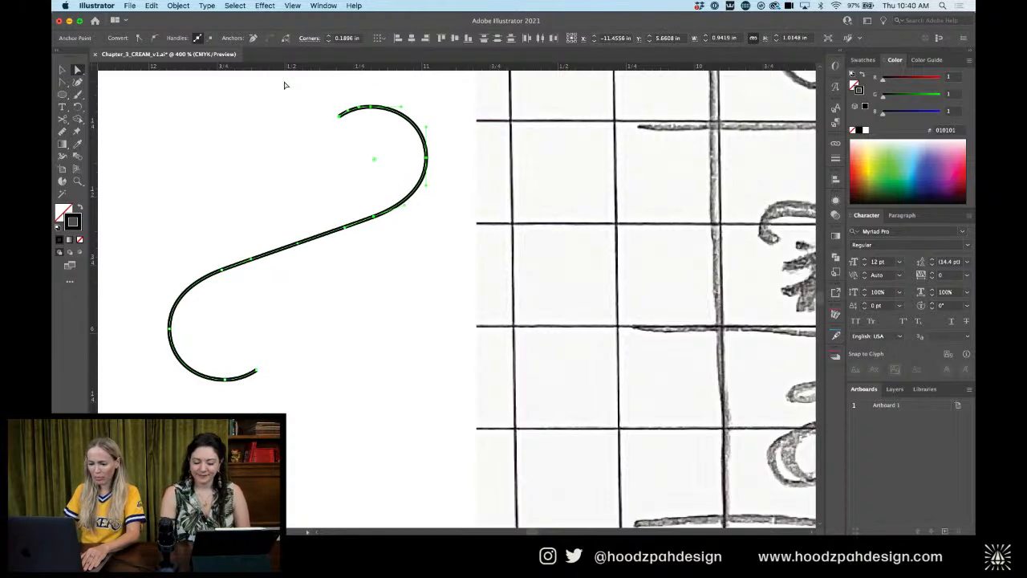
pyautogui.press('Left')
pyautogui.press('Down')
pyautogui.press('super+minus')
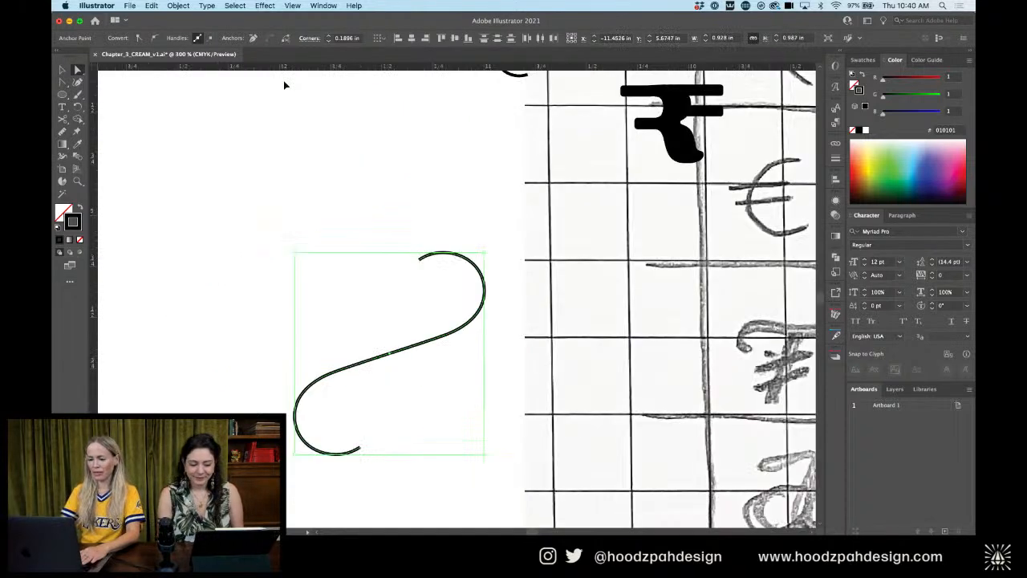
pyautogui.press('super+minus')
pyautogui.moveTo(372, 193); pyautogui.dragTo(334, 179)
pyautogui.click(394, 320)
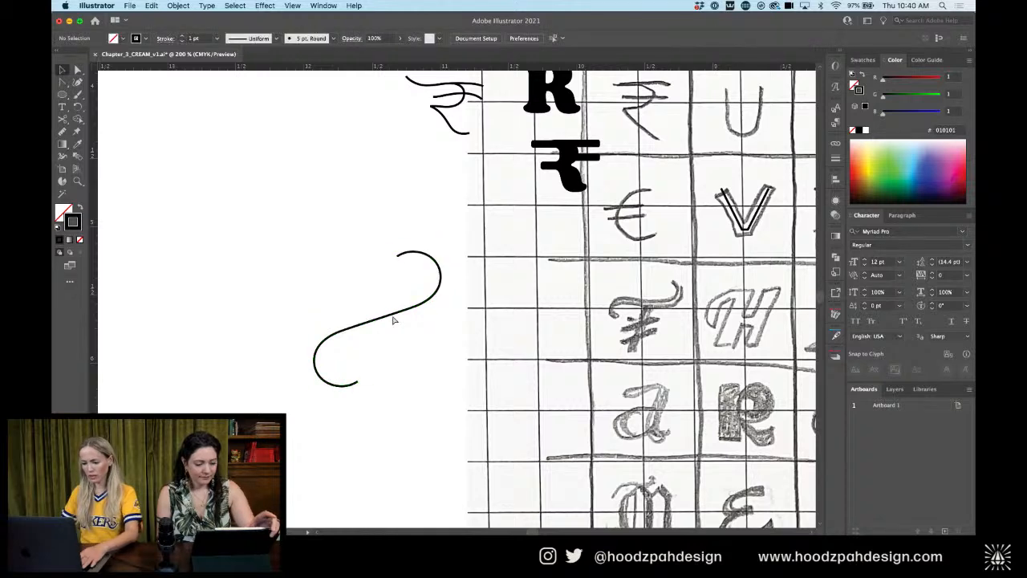
pyautogui.click(423, 309)
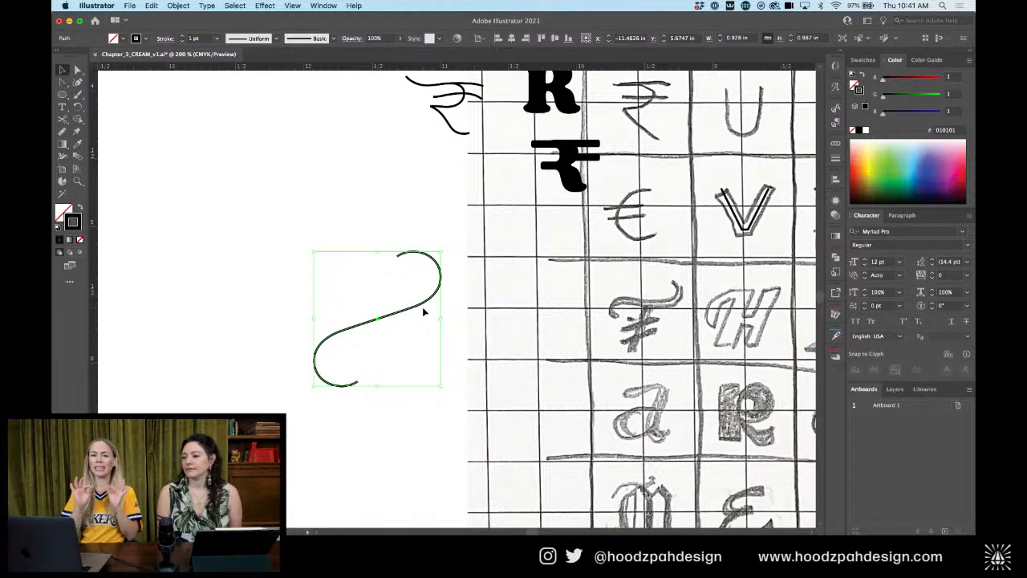
pyautogui.click(415, 342)
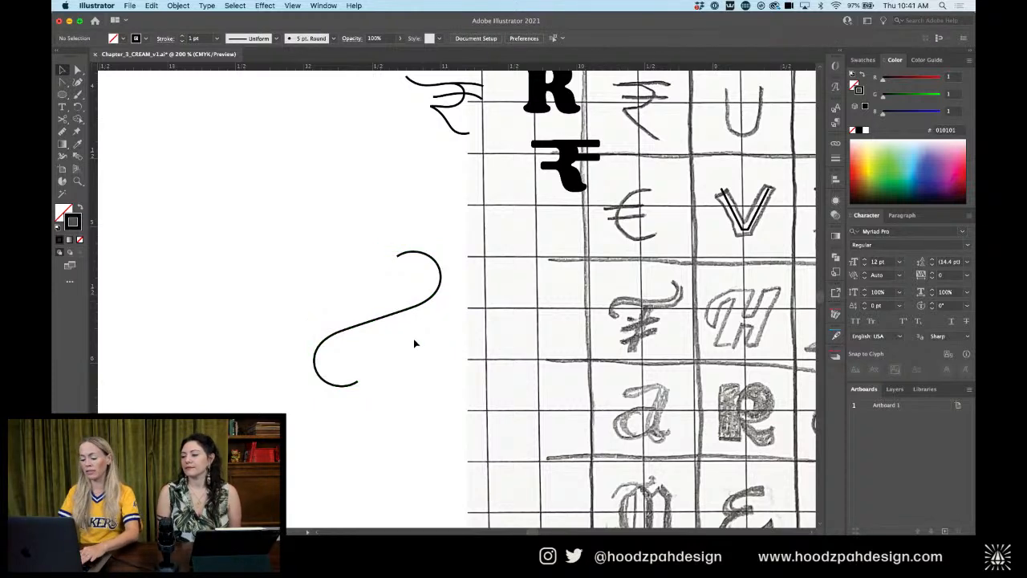
# Nudge the upper bowl's anchors down a little more to shorten the S curve
pyautogui.press('super+equal')
pyautogui.click(367, 318)
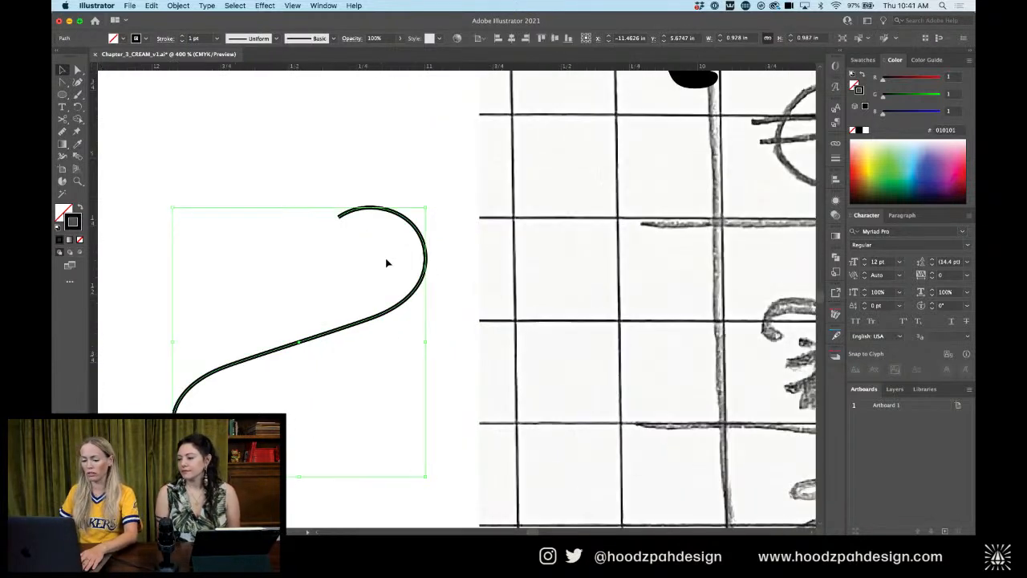
pyautogui.press('a')
pyautogui.moveTo(438, 166); pyautogui.dragTo(299, 353)
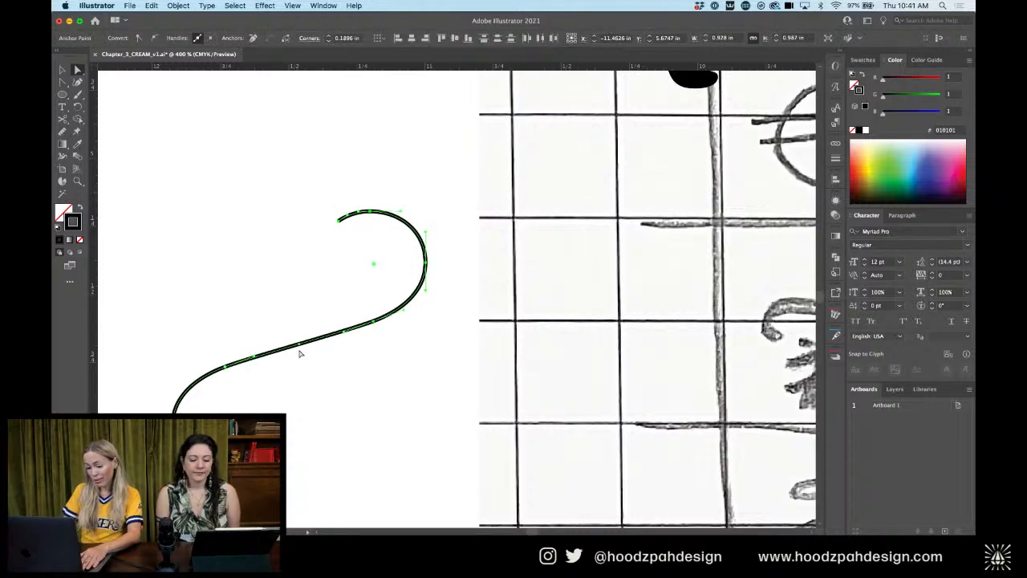
pyautogui.click(273, 273)
# Rotate the whole S curve slightly clockwise and move it left, farther away from the sketches
pyautogui.press('super+minus')
pyautogui.press('super+minus')
pyautogui.press('super+minus')
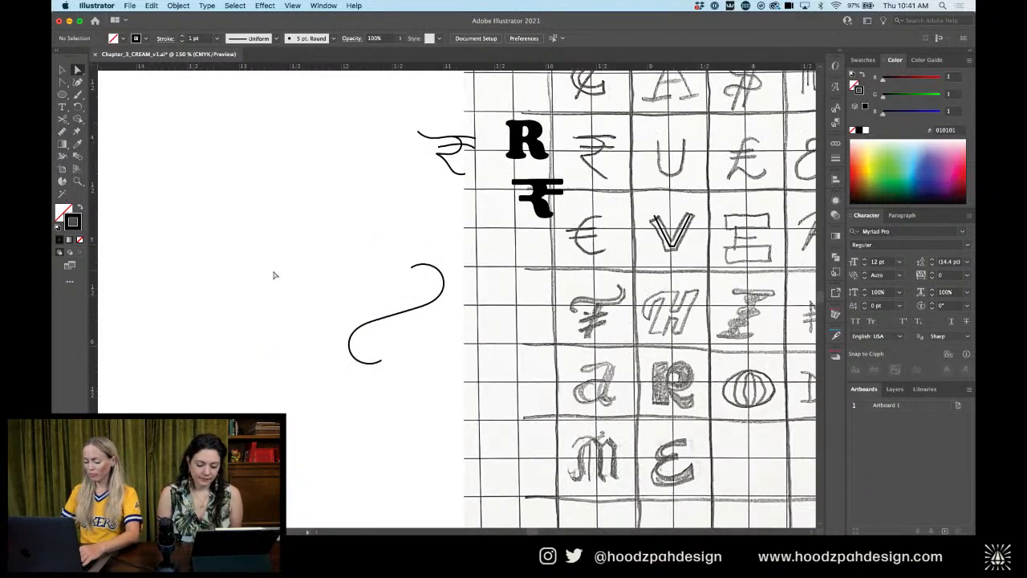
pyautogui.press('v')
pyautogui.click(419, 310)
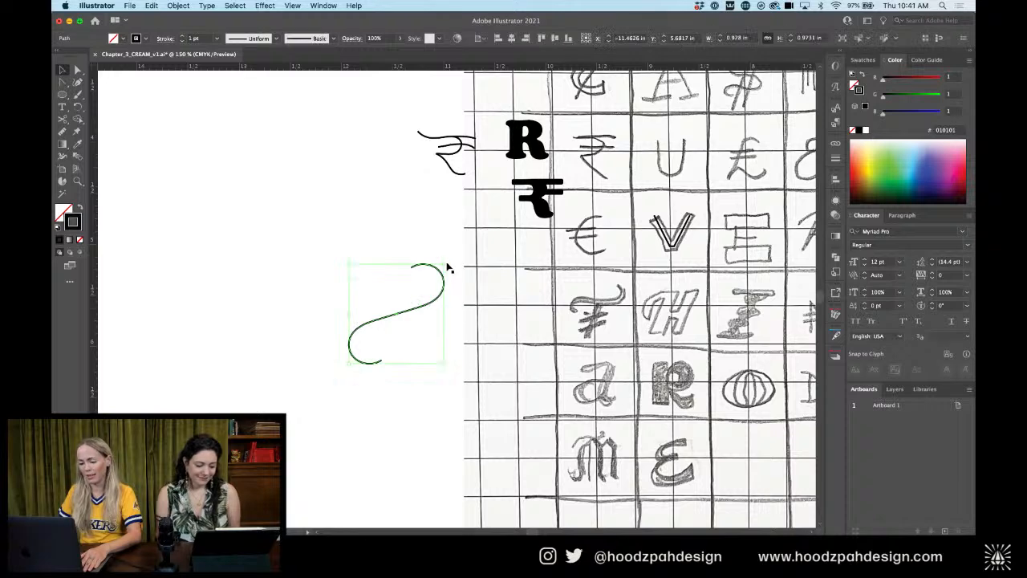
pyautogui.moveTo(447, 261)
pyautogui.mouseDown()
pyautogui.moveTo(454, 291)
pyautogui.moveTo(450, 277)
pyautogui.mouseUp()
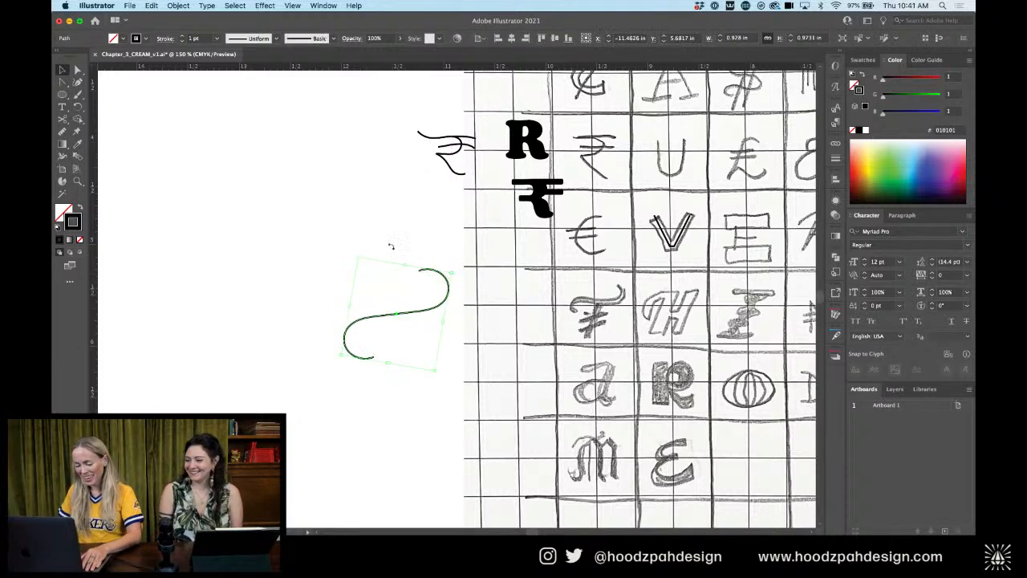
pyautogui.click(368, 231)
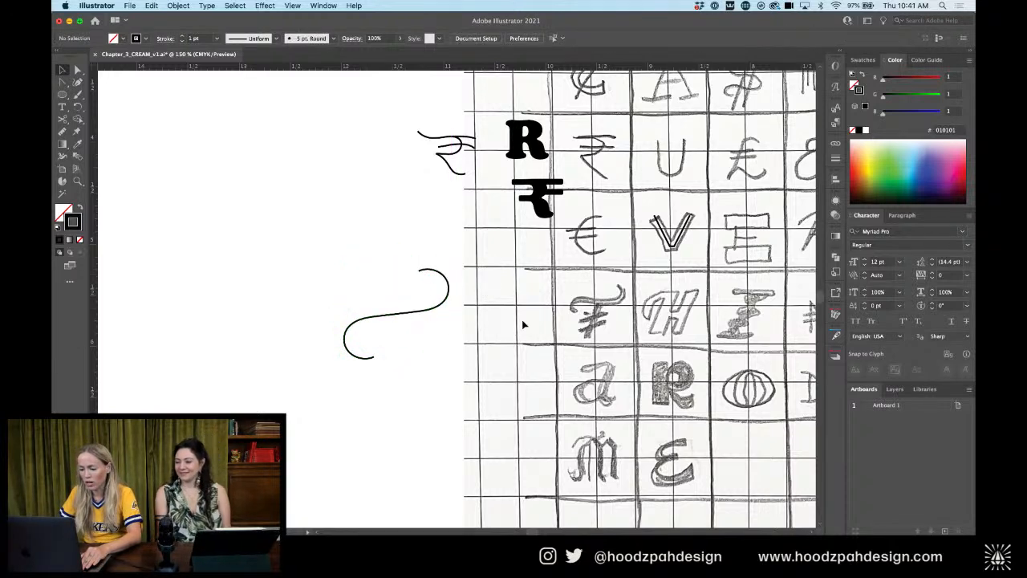
pyautogui.press('super+equal')
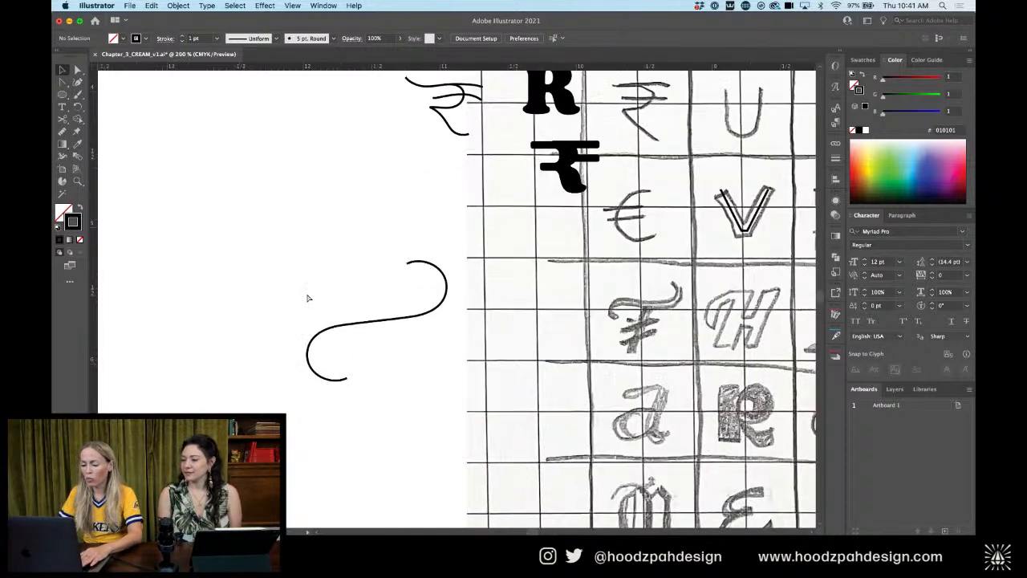
pyautogui.moveTo(362, 318); pyautogui.dragTo(283, 318)
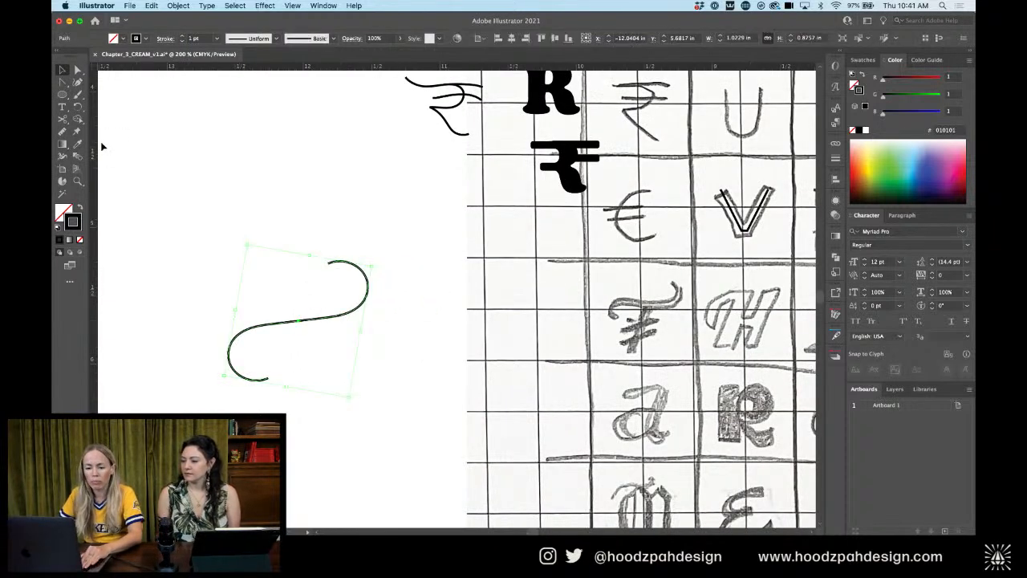
# Draw a circle about 0.08 in wide at the curve's lower end and fill it black as a ball terminal
pyautogui.press('super+equal')
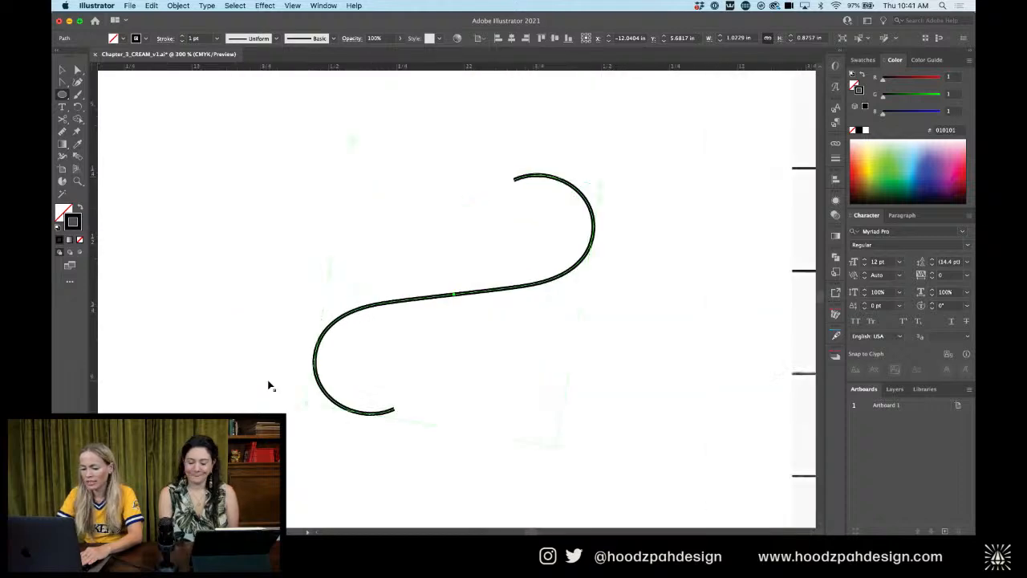
pyautogui.moveTo(387, 401); pyautogui.dragTo(398, 409)
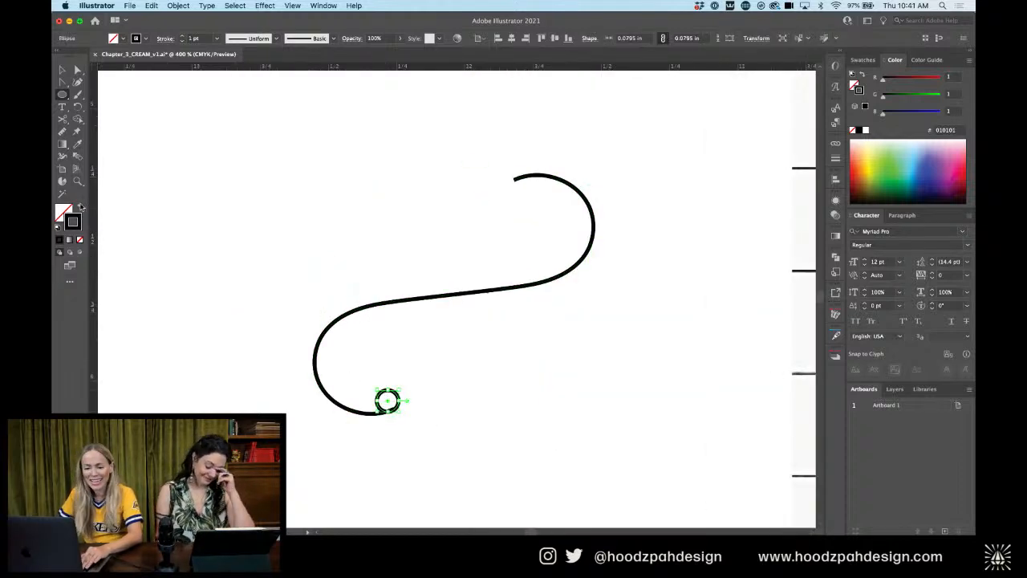
pyautogui.click(80, 207)
pyautogui.click(259, 207)
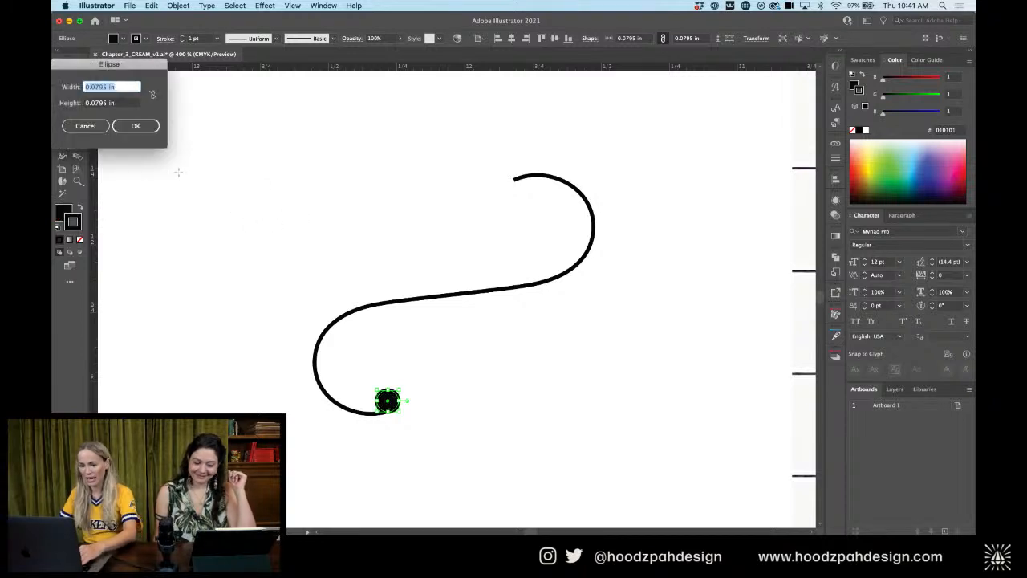
pyautogui.click(95, 126)
pyautogui.press('v')
pyautogui.click(436, 245)
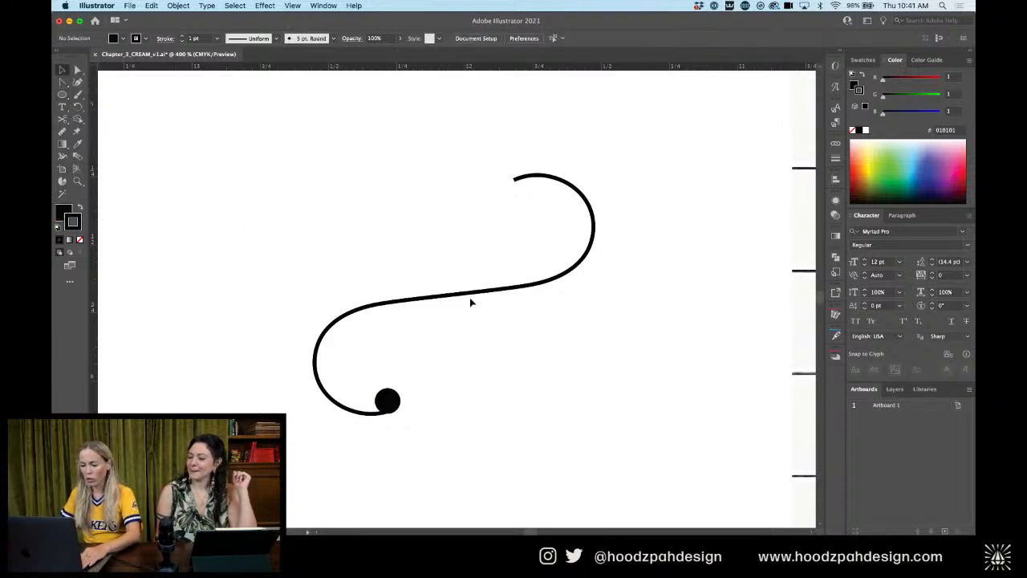
# Duplicate the S curve slightly below the original and scale down the copy's lower bowl to meet the ball terminal
pyautogui.moveTo(471, 302); pyautogui.dragTo(470, 323)
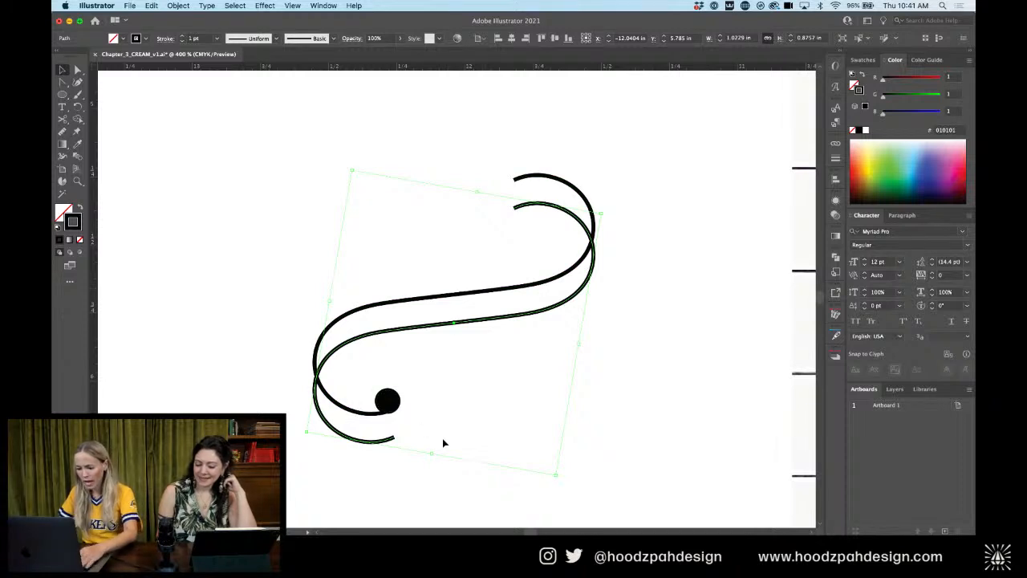
pyautogui.press('a')
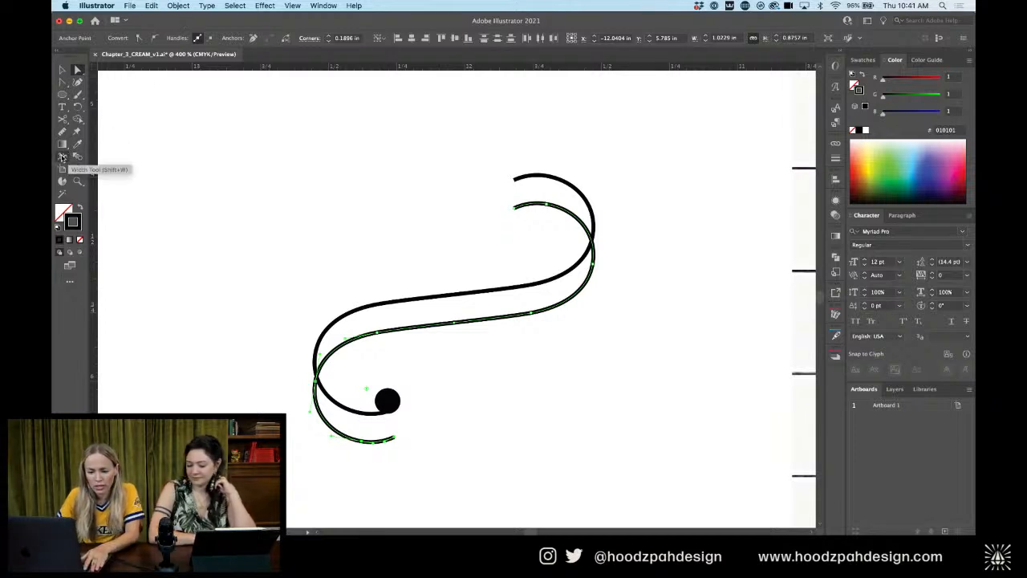
pyautogui.click(77, 108)
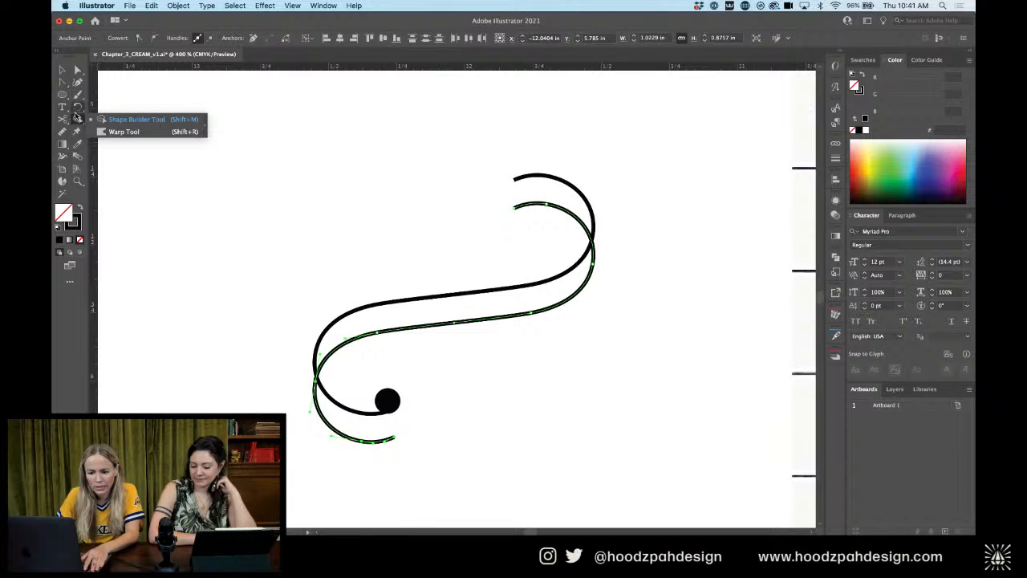
pyautogui.moveTo(77, 108); pyautogui.dragTo(119, 122)
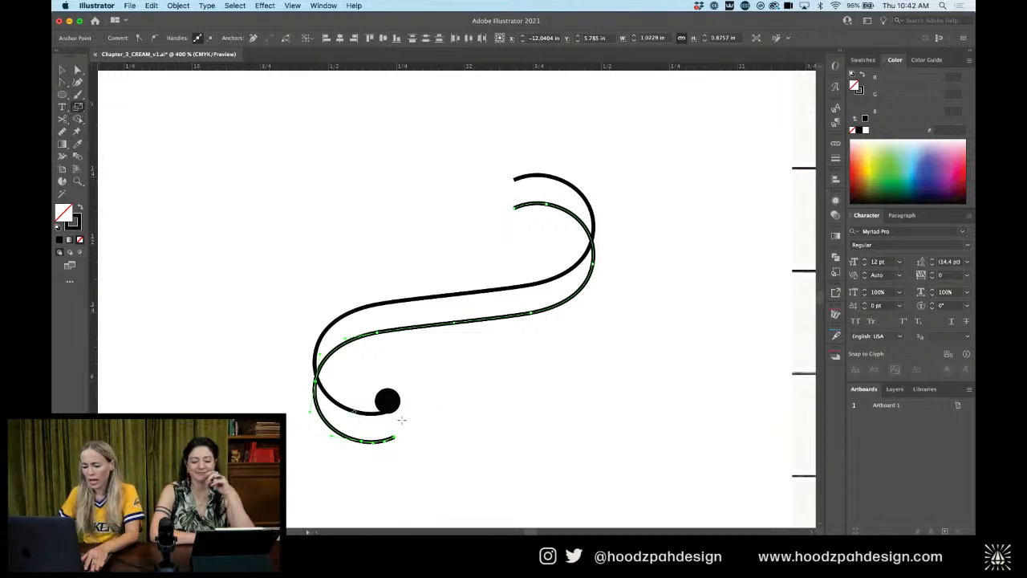
pyautogui.moveTo(406, 444); pyautogui.dragTo(431, 407)
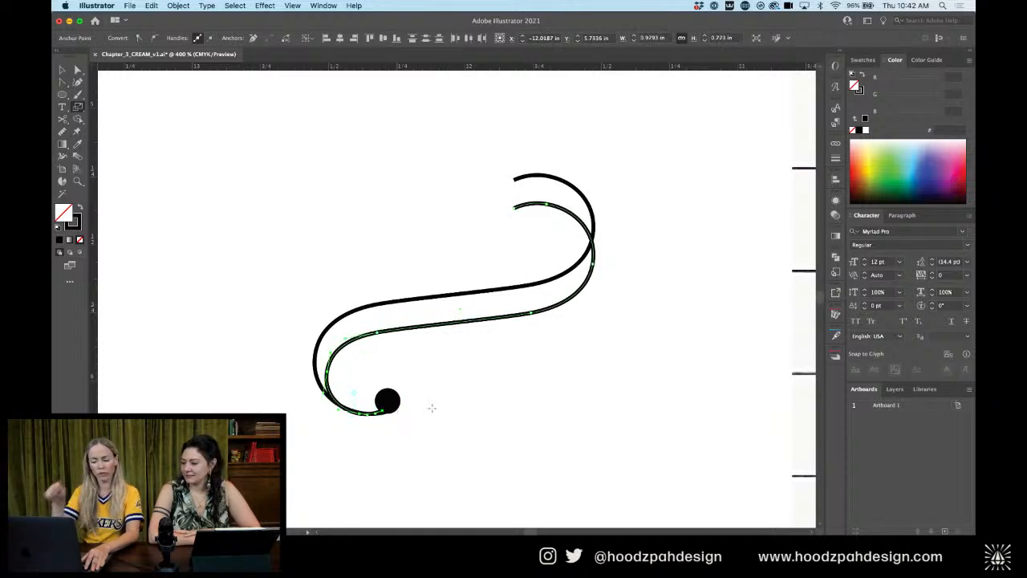
pyautogui.press('super+equal')
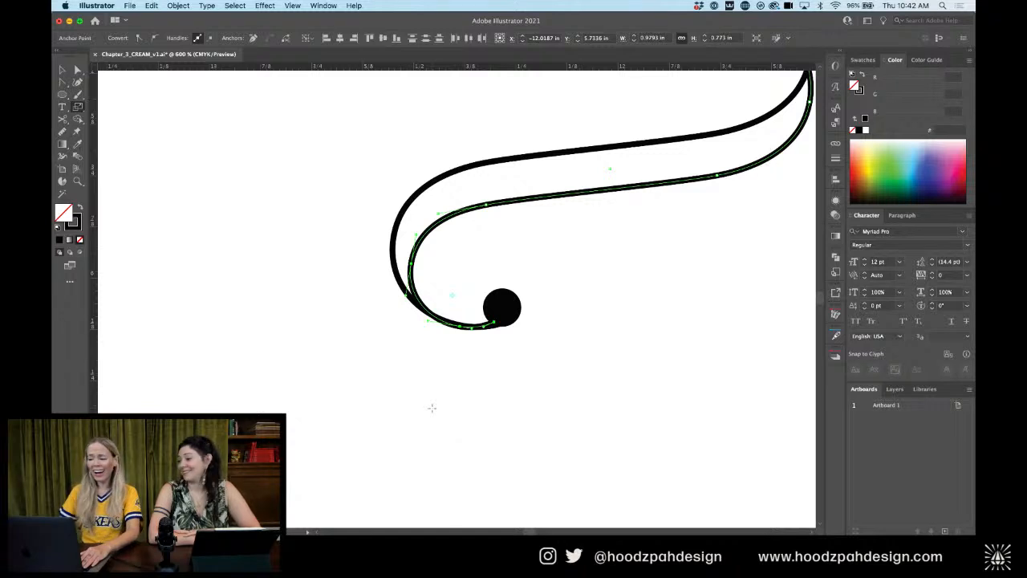
pyautogui.press('v')
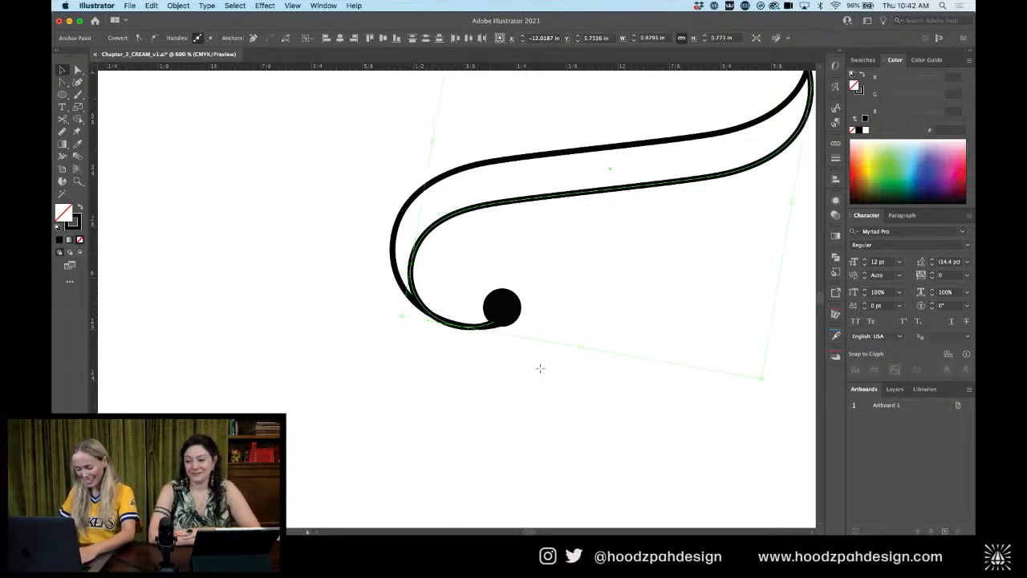
# Nudge the inner curve copy's lower end anchor right so it runs farther into the ball terminal
pyautogui.click(539, 367)
pyautogui.click(467, 329)
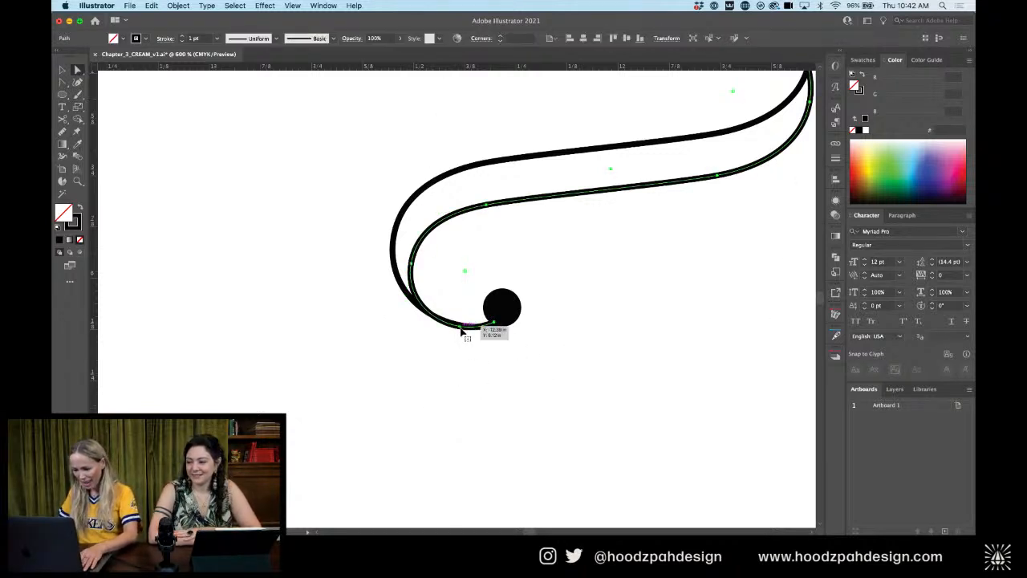
pyautogui.press('a')
pyautogui.press('Right')
pyautogui.press('Right')
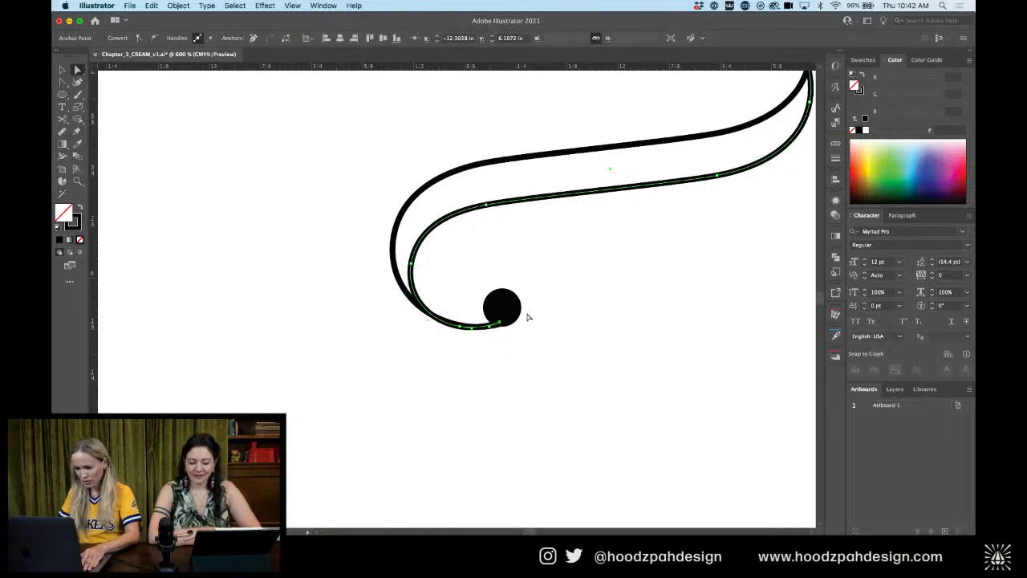
# Adjust the last two anchors' direction handles on the copy's lower bowl so the line flows smoothly into the ball terminal
pyautogui.press('super+space')
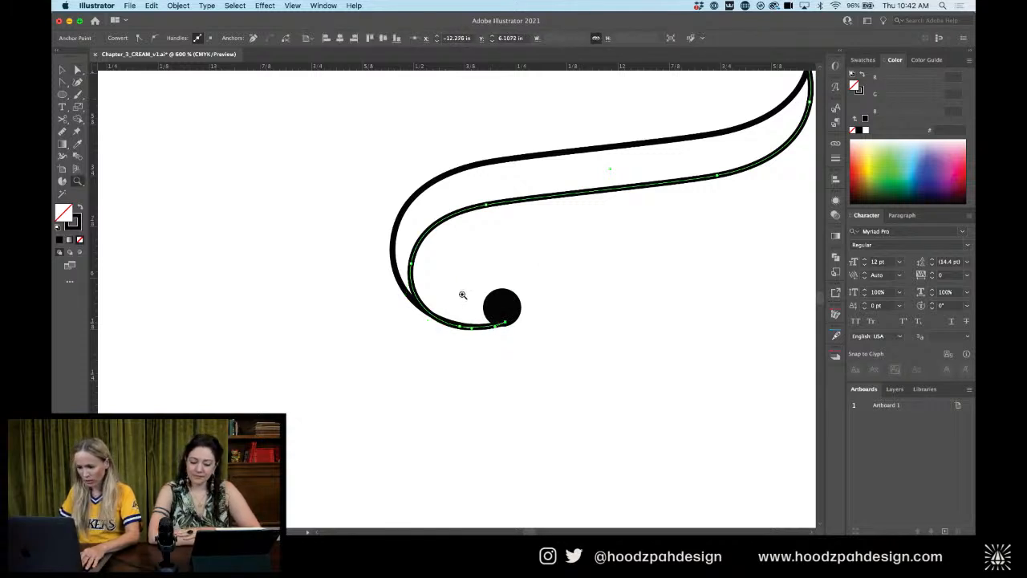
pyautogui.moveTo(448, 298); pyautogui.dragTo(642, 357)
pyautogui.moveTo(483, 379); pyautogui.dragTo(478, 374)
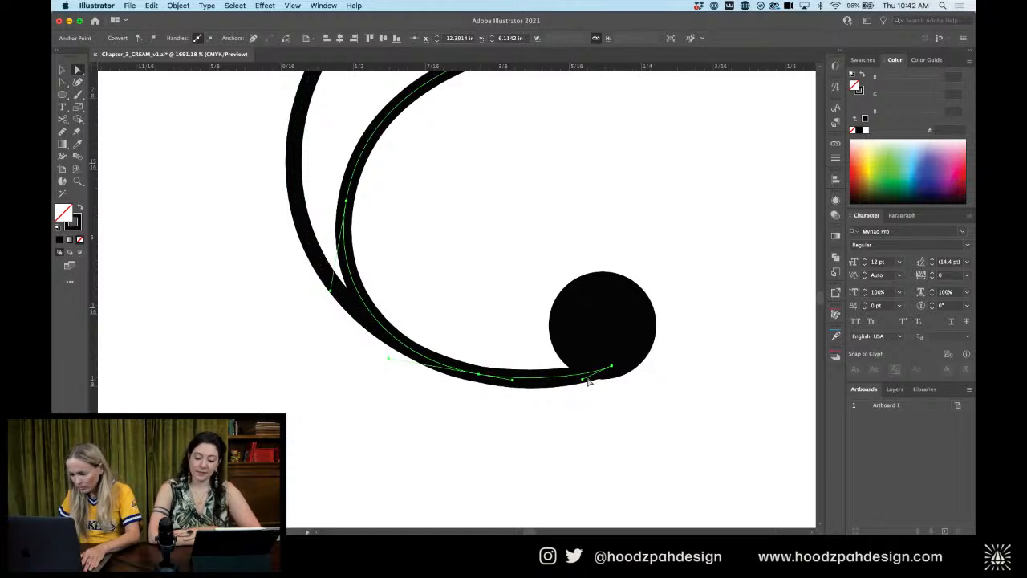
pyautogui.press('super+equal')
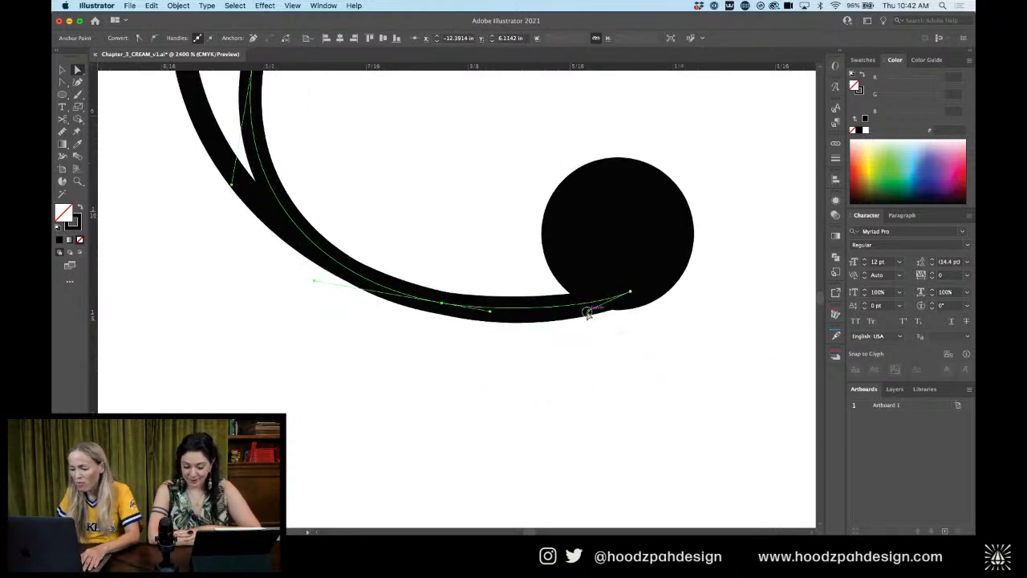
pyautogui.click(552, 313)
pyautogui.moveTo(489, 312); pyautogui.dragTo(497, 313)
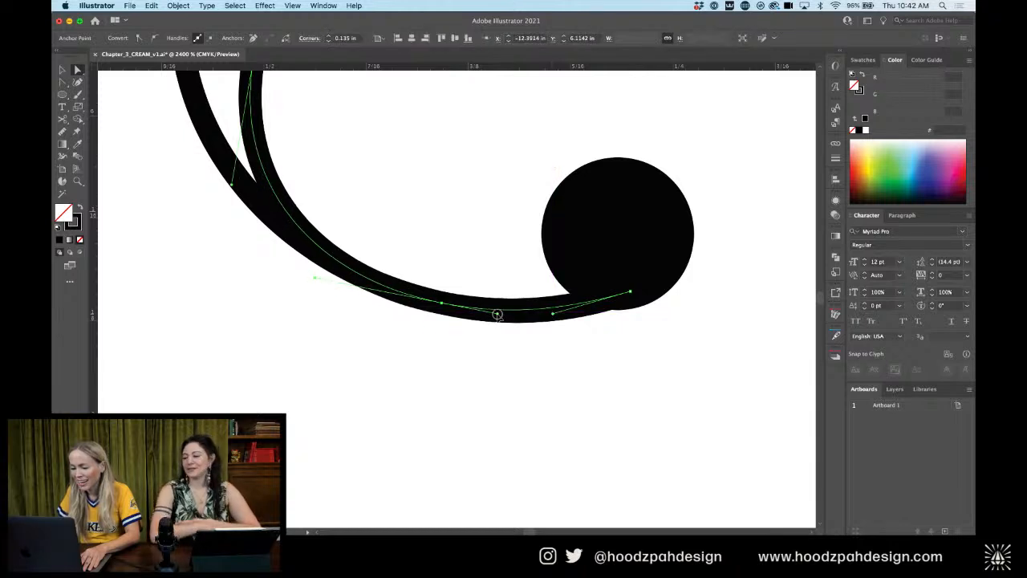
pyautogui.click(525, 375)
pyautogui.press('super+minus')
pyautogui.press('super+minus')
pyautogui.press('super+minus')
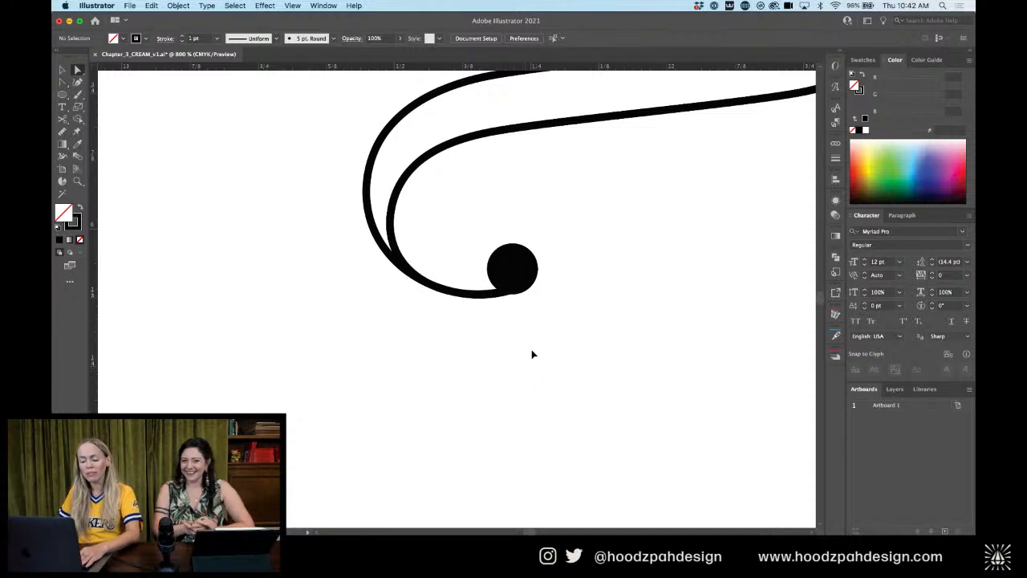
# Move the black ball terminal slightly left so it sits flush on the end of the curve
pyautogui.press('a')
pyautogui.press('super+equal')
pyautogui.press('super+equal')
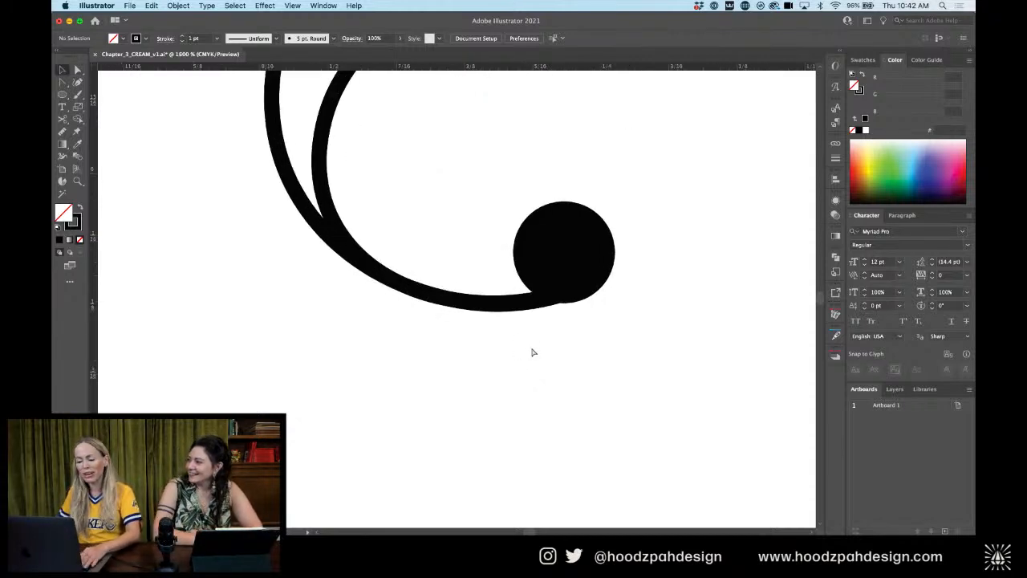
pyautogui.click(581, 230)
pyautogui.moveTo(582, 248); pyautogui.dragTo(582, 251)
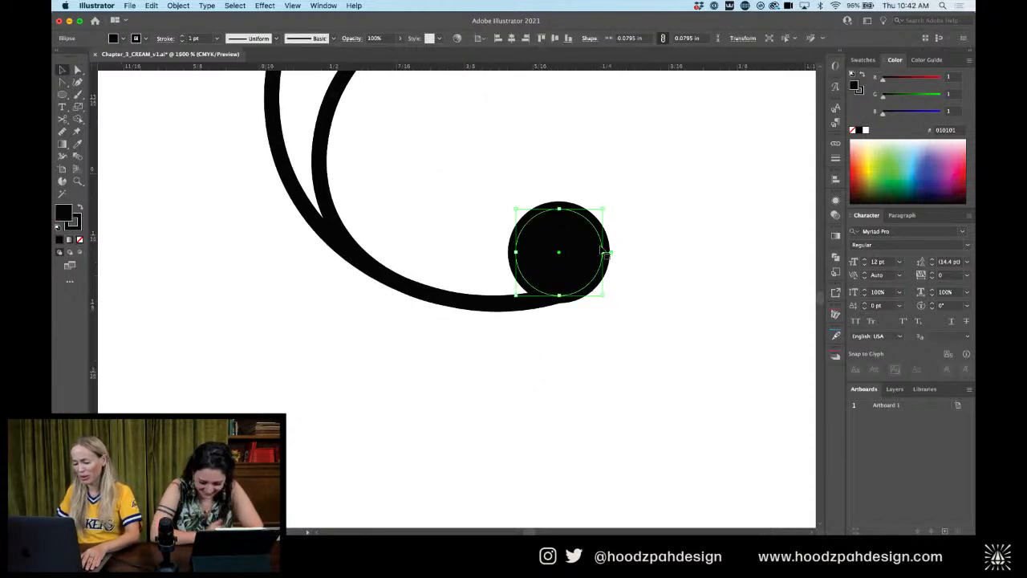
pyautogui.click(681, 305)
pyautogui.press('super+minus')
pyautogui.press('super+minus')
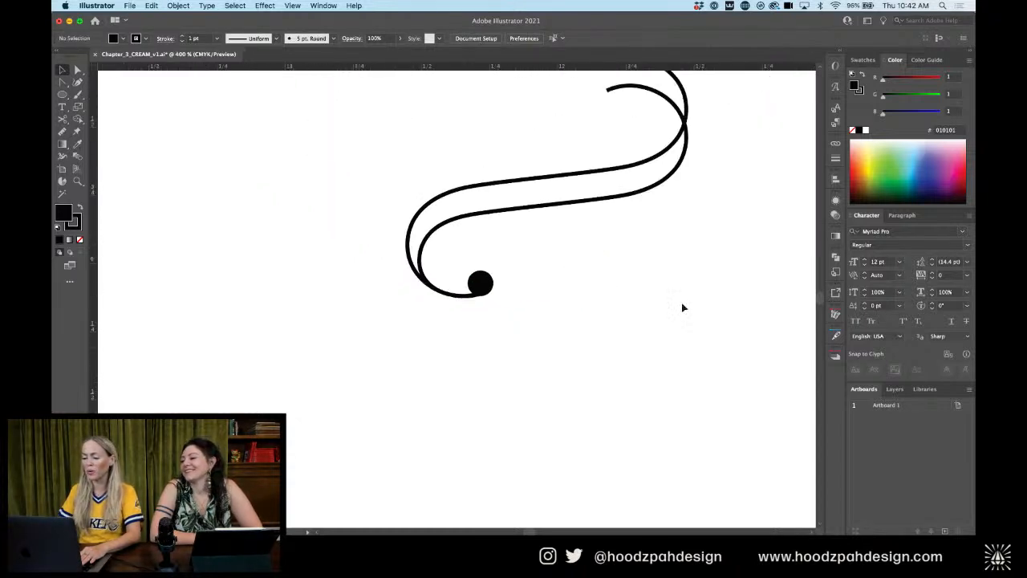
pyautogui.moveTo(688, 225); pyautogui.dragTo(577, 302)
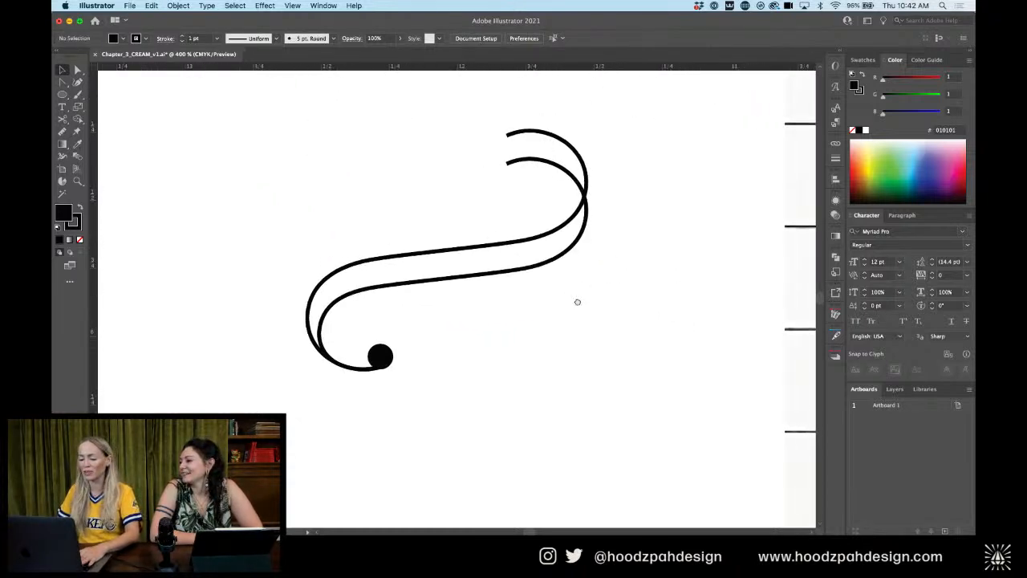
# Move the upper bowl anchors of the lower curve copy right and slightly up, outside the original's bowl
pyautogui.press('a')
pyautogui.click(461, 280)
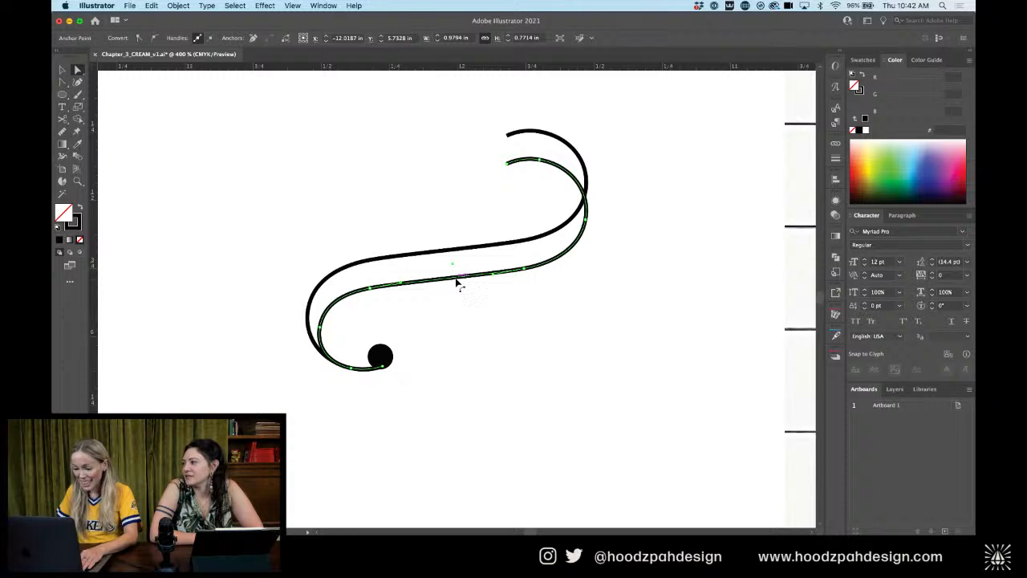
pyautogui.click(578, 281)
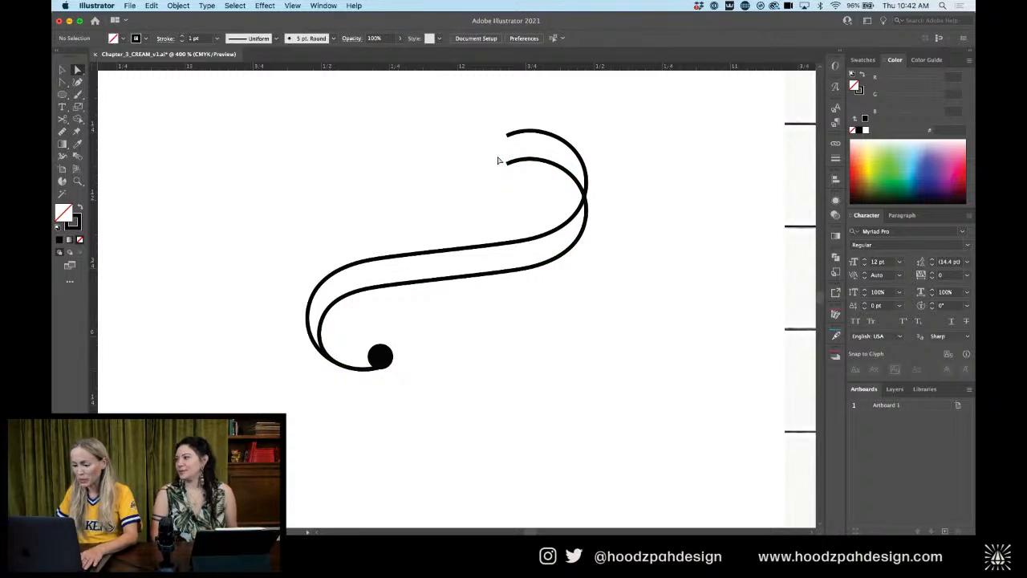
pyautogui.click(538, 161)
pyautogui.keyDown('shift'); pyautogui.click(585, 219); pyautogui.keyUp('shift')
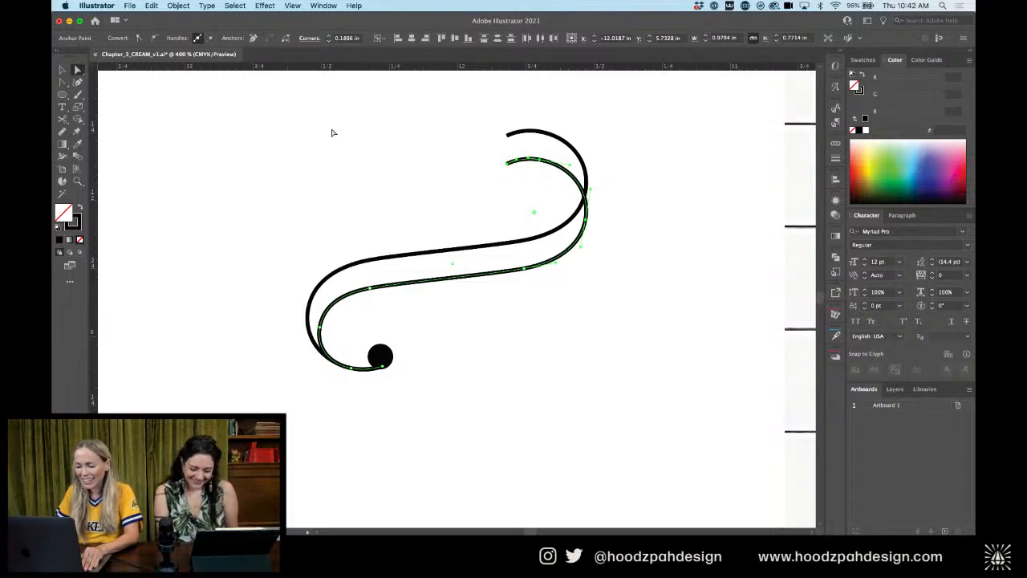
pyautogui.moveTo(523, 269); pyautogui.dragTo(543, 269)
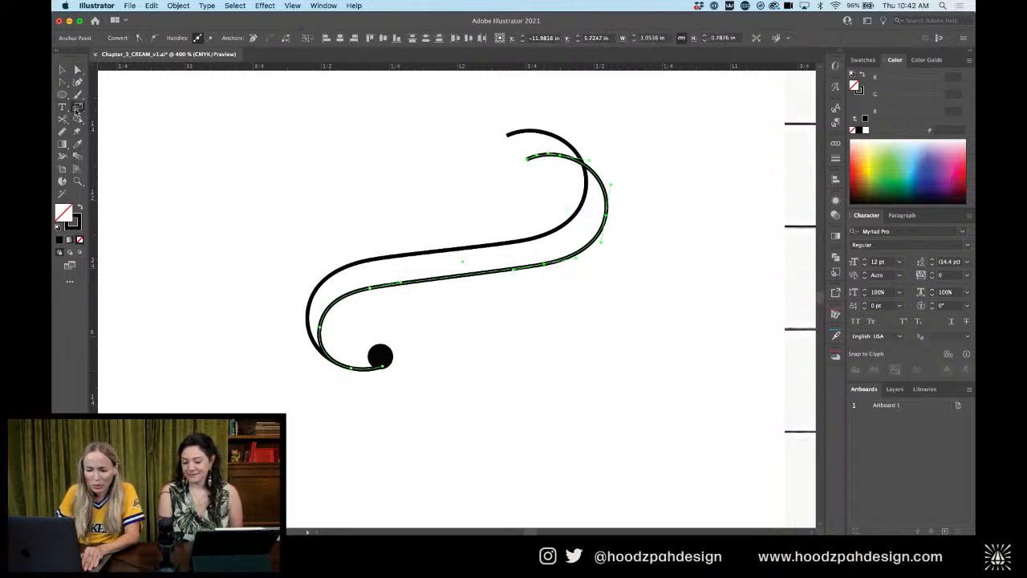
# Enlarge the copy's selected upper bowl slightly with the Scale tool
pyautogui.click(77, 110)
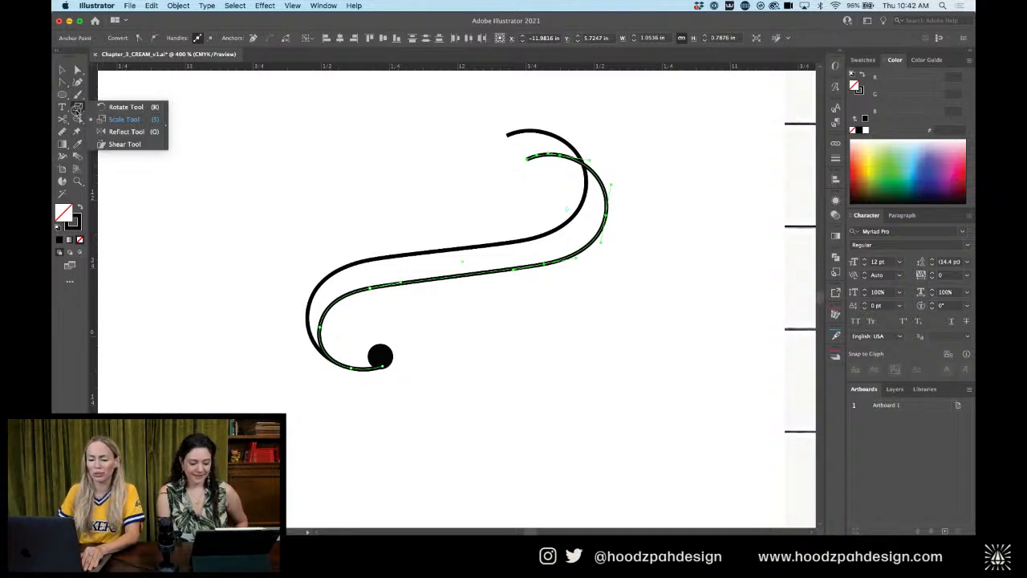
pyautogui.click(122, 119)
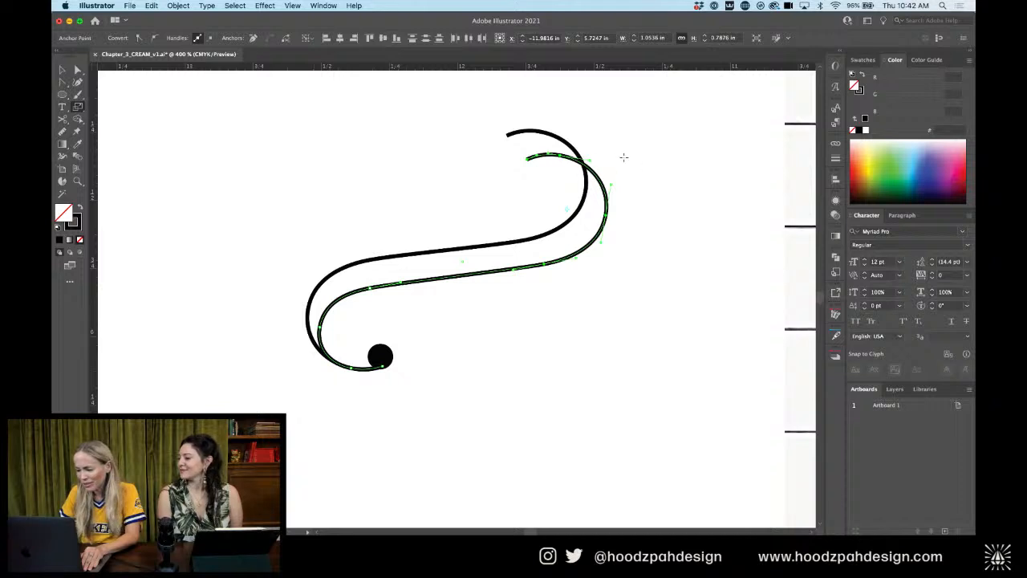
pyautogui.moveTo(548, 155)
pyautogui.mouseDown()
pyautogui.moveTo(538, 156)
pyautogui.moveTo(548, 161)
pyautogui.mouseUp()
pyautogui.moveTo(607, 228)
pyautogui.mouseDown()
pyautogui.moveTo(595, 228)
pyautogui.moveTo(591, 241)
pyautogui.moveTo(602, 243)
pyautogui.mouseUp()
pyautogui.press('super+z')
pyautogui.press('a')
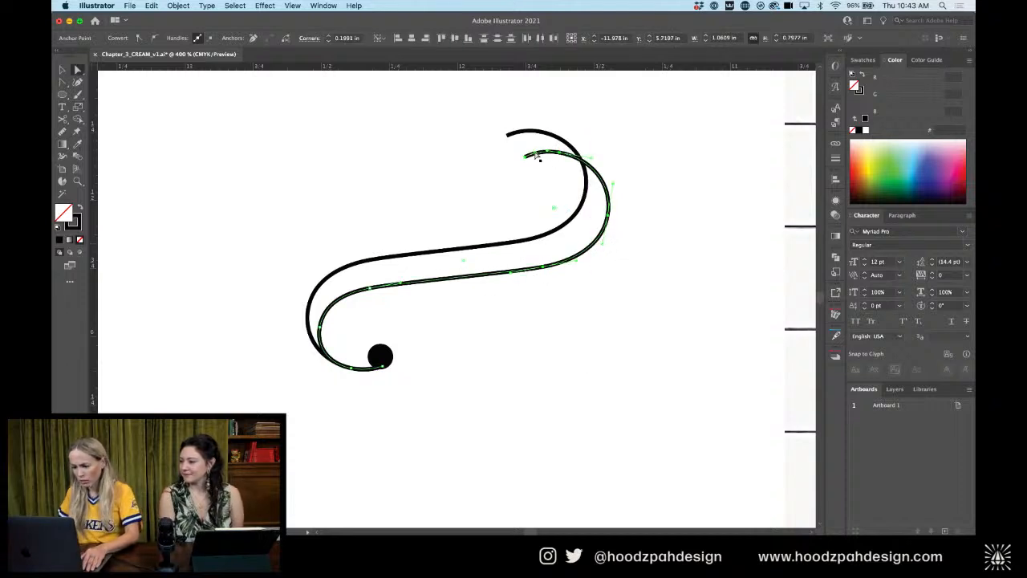
pyautogui.click(77, 107)
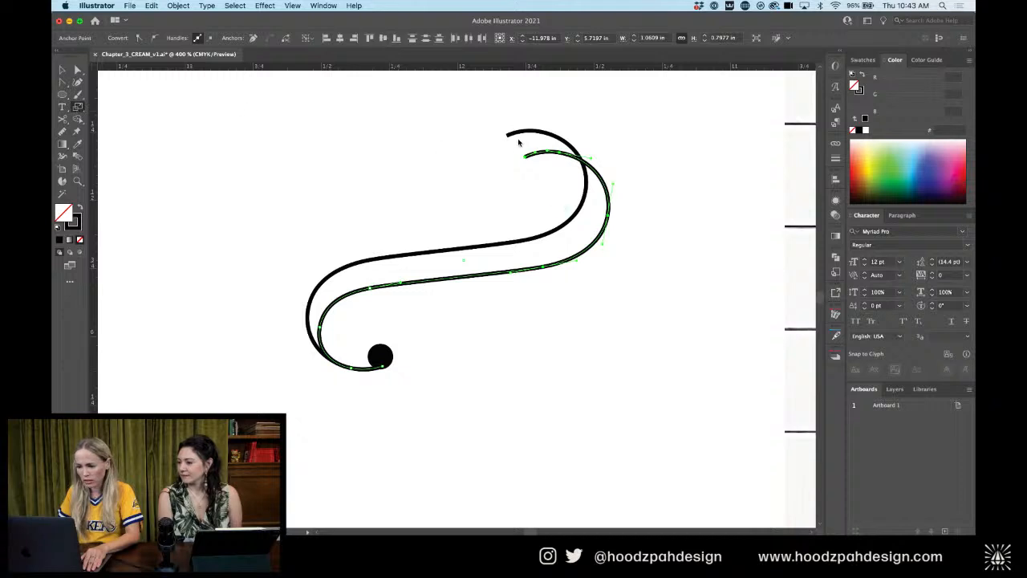
pyautogui.moveTo(528, 159)
pyautogui.mouseDown()
pyautogui.moveTo(535, 165)
pyautogui.moveTo(524, 155)
pyautogui.mouseUp()
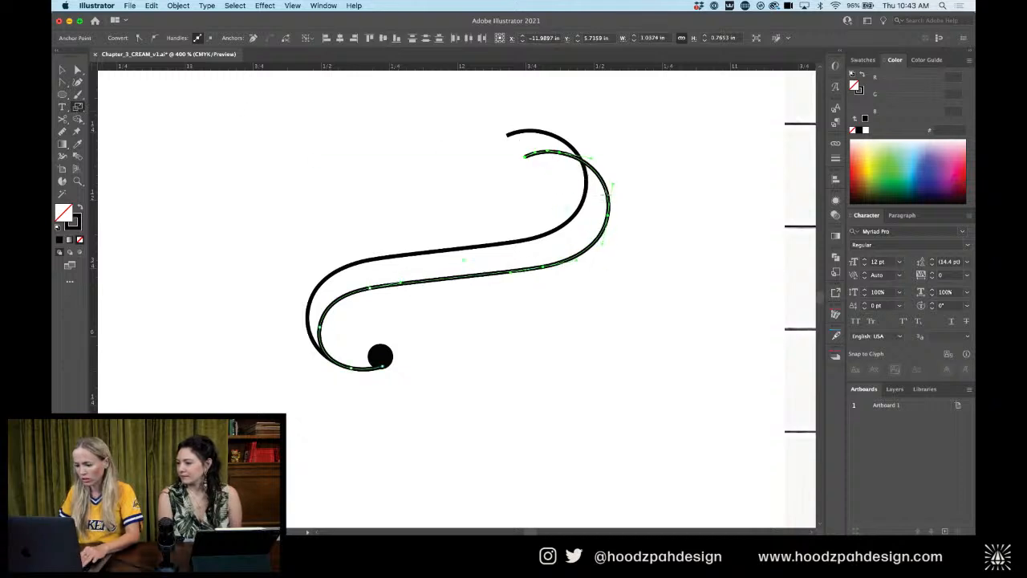
pyautogui.press('a')
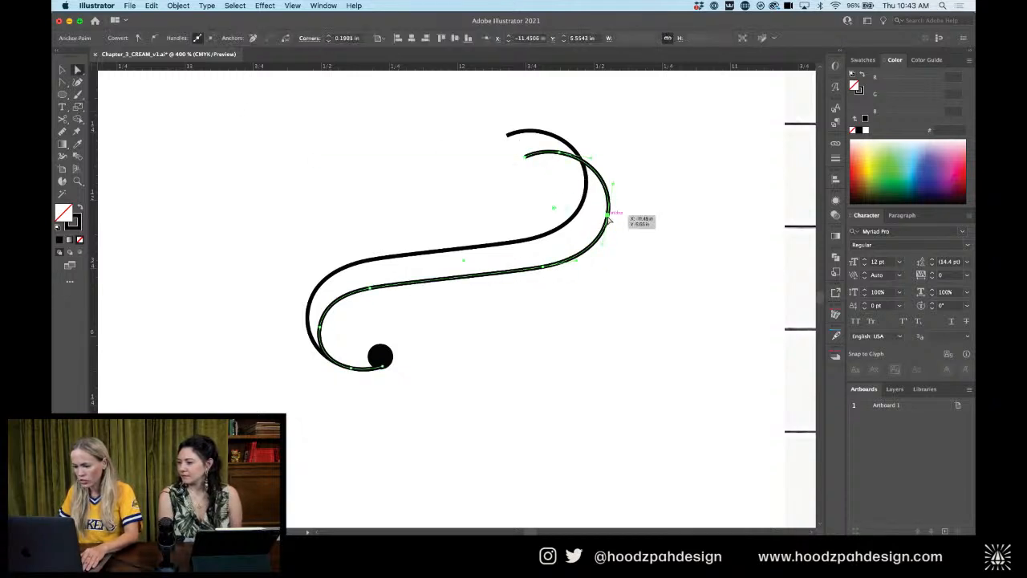
# Cut the lower curve copy in two at the middle of its diagonal with the Scissors tool
pyautogui.press('c')
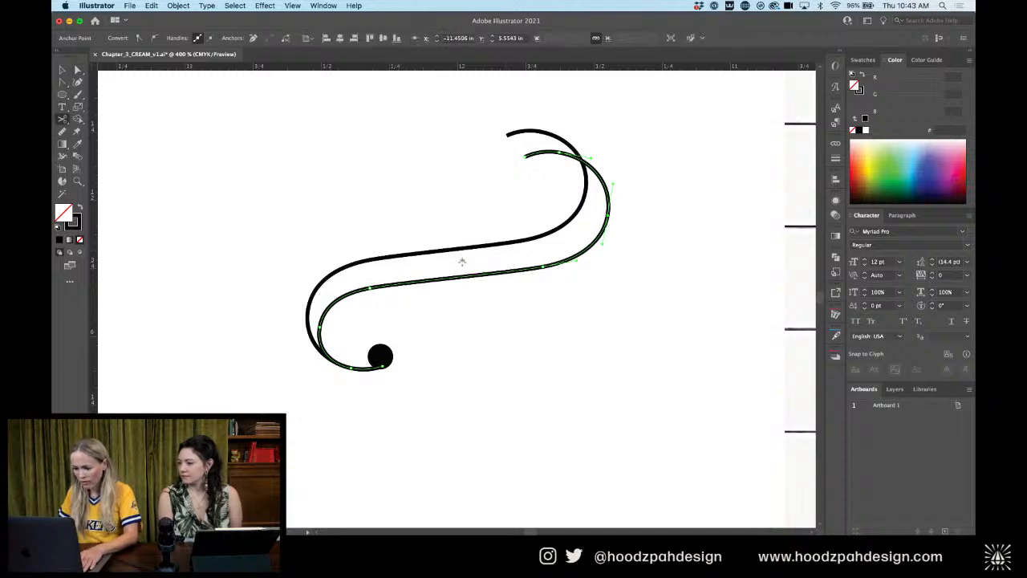
pyautogui.click(464, 275)
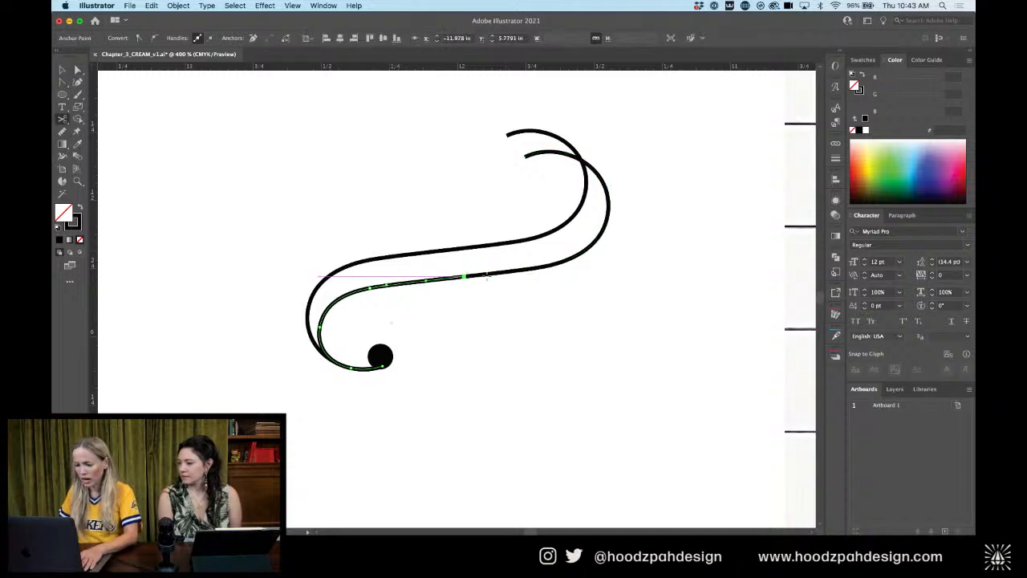
# Try replacing the copy's upper half with a rotated duplicate of its lower half
pyautogui.press('v')
pyautogui.click(514, 271)
pyautogui.press('Delete')
pyautogui.press('v')
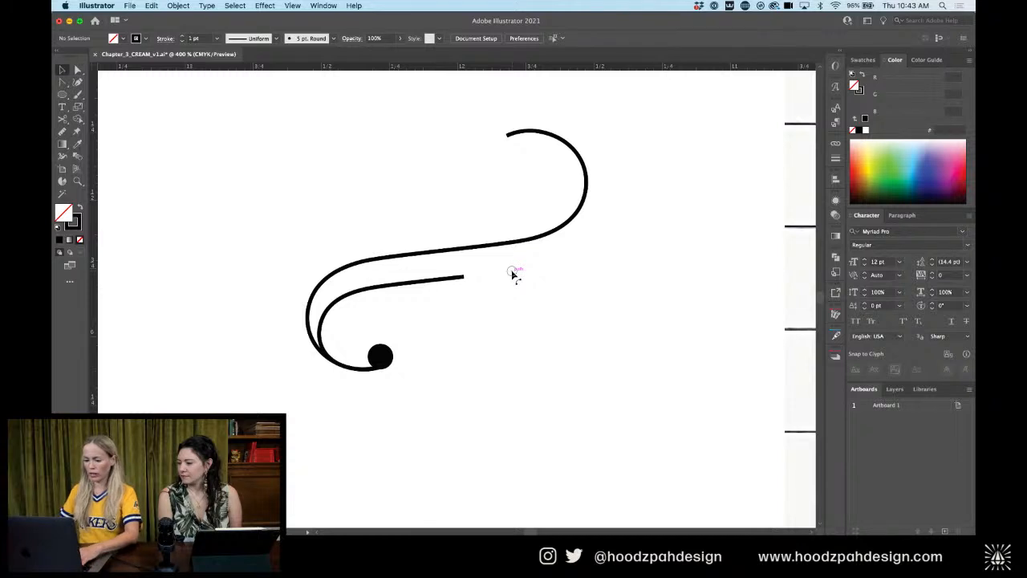
pyautogui.moveTo(438, 281); pyautogui.dragTo(408, 328)
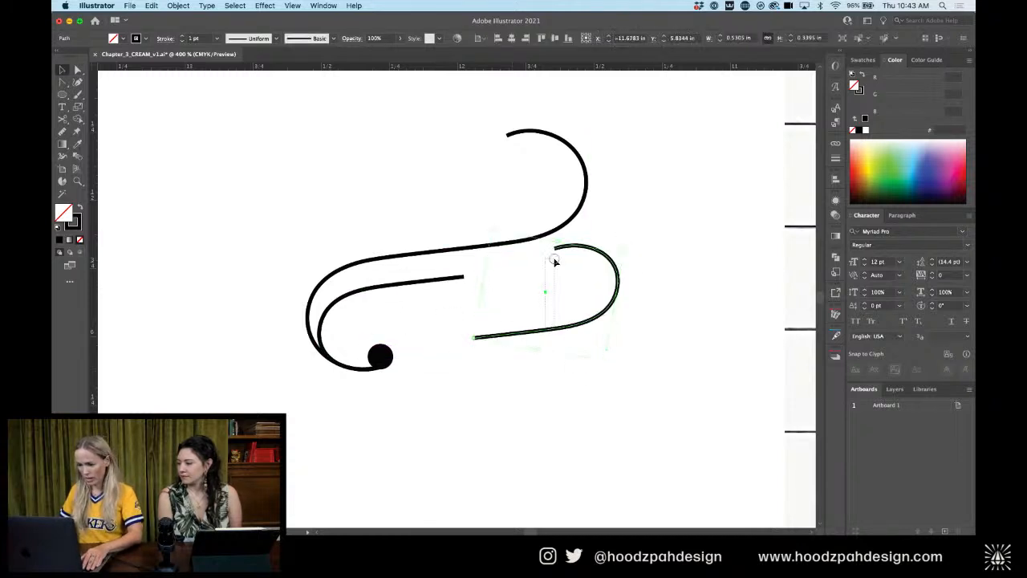
pyautogui.click(585, 294)
pyautogui.moveTo(566, 328); pyautogui.dragTo(585, 270)
# Undo the rotated duplicate and the deletion of the copy's upper half
pyautogui.press('super+z')
pyautogui.press('super+z')
pyautogui.press('super+z')
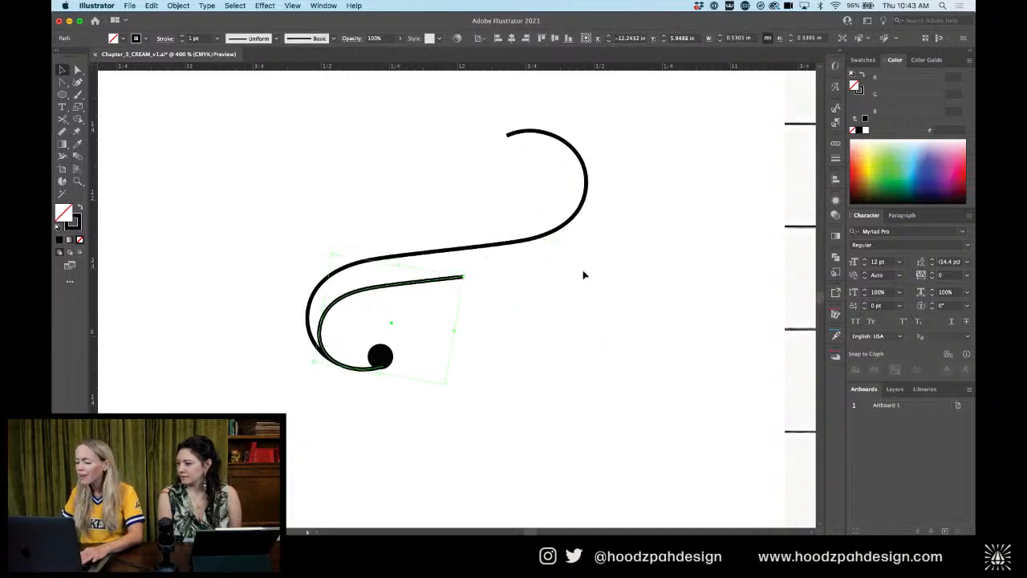
pyautogui.press('super+z')
pyautogui.press('super+z')
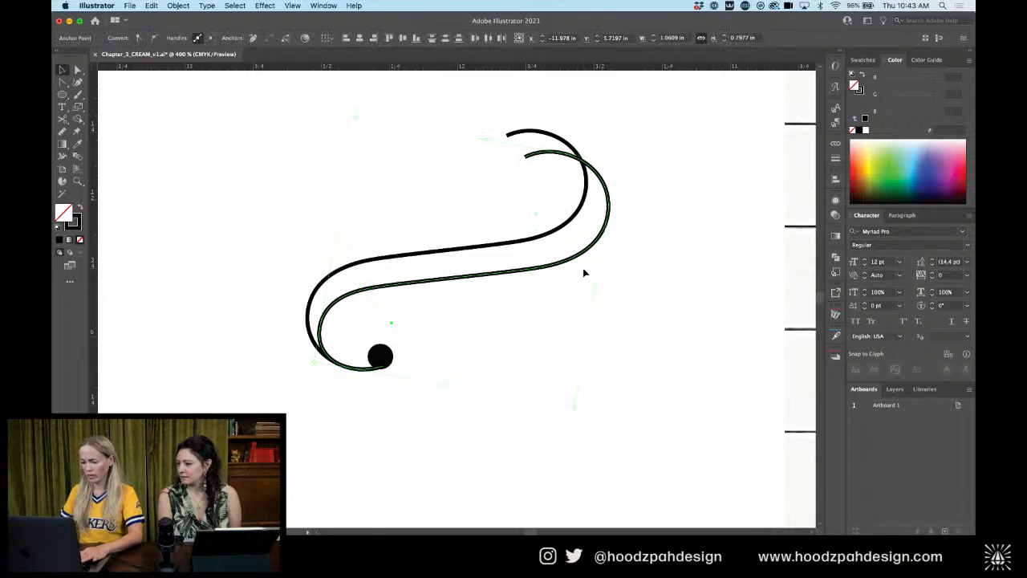
# Move the right-side anchors of the copy's cut upper half left, closer to the original curve's upper bowl
pyautogui.click(596, 292)
pyautogui.press('a')
pyautogui.click(546, 152)
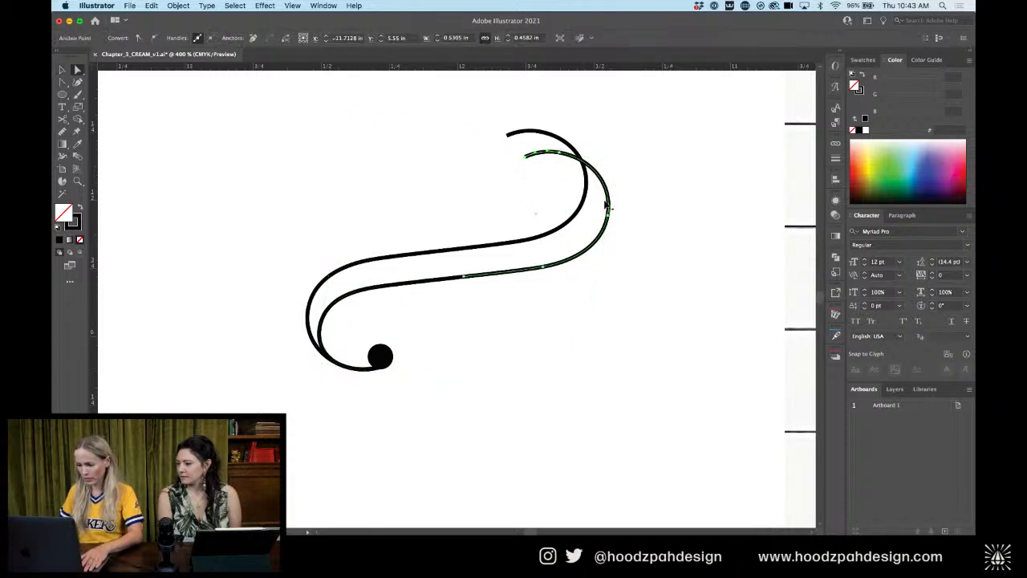
pyautogui.click(609, 215)
pyautogui.keyDown('shift'); pyautogui.click(560, 156); pyautogui.keyUp('shift')
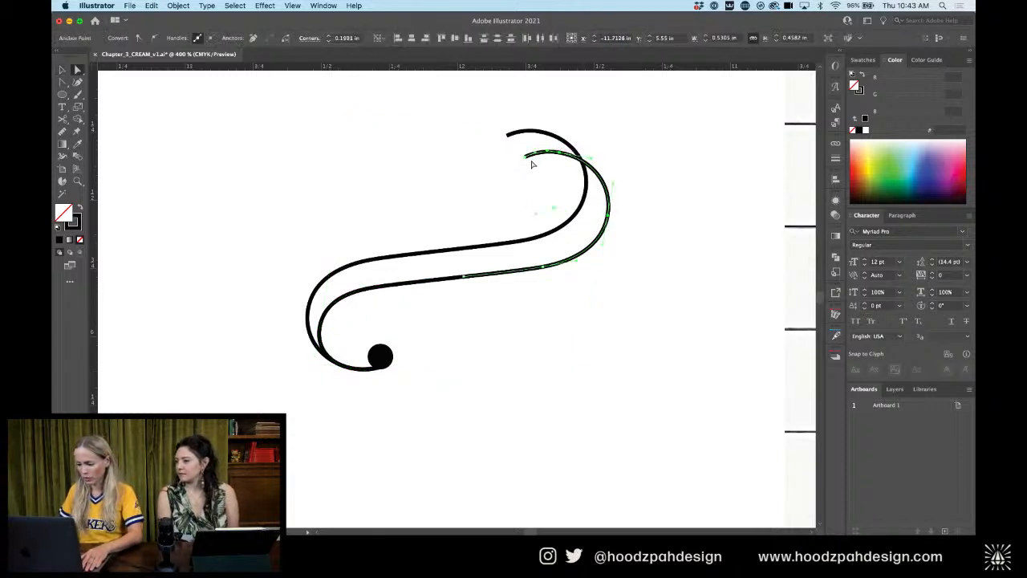
pyautogui.click(78, 107)
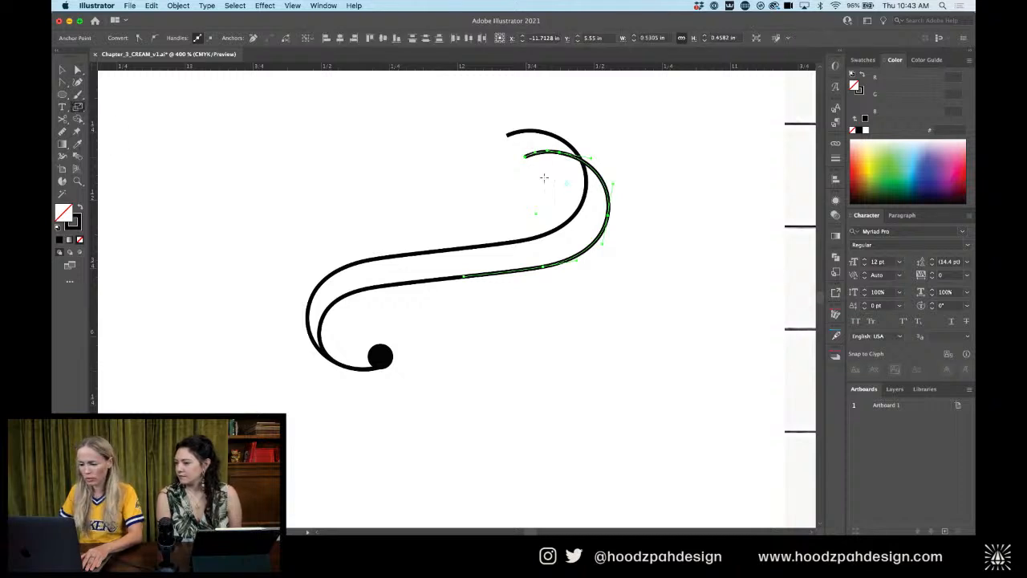
pyautogui.press('a')
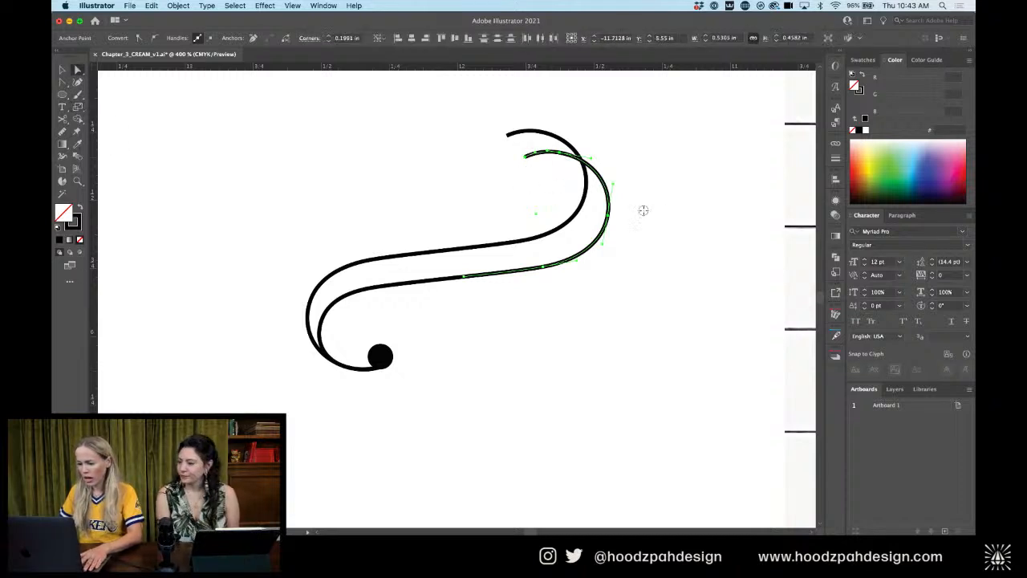
pyautogui.click(644, 211)
pyautogui.click(609, 215)
pyautogui.moveTo(543, 271); pyautogui.dragTo(528, 271)
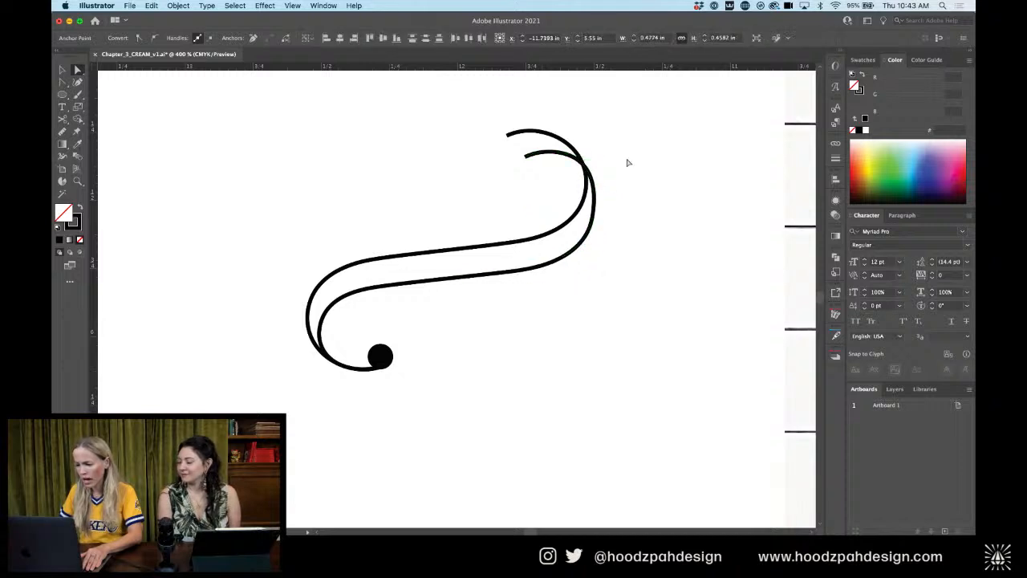
# Reshape the top end of the copy's upper half so it merges into the original curve's upper bowl
pyautogui.click(628, 163)
pyautogui.click(568, 159)
pyautogui.moveTo(560, 152); pyautogui.dragTo(587, 148)
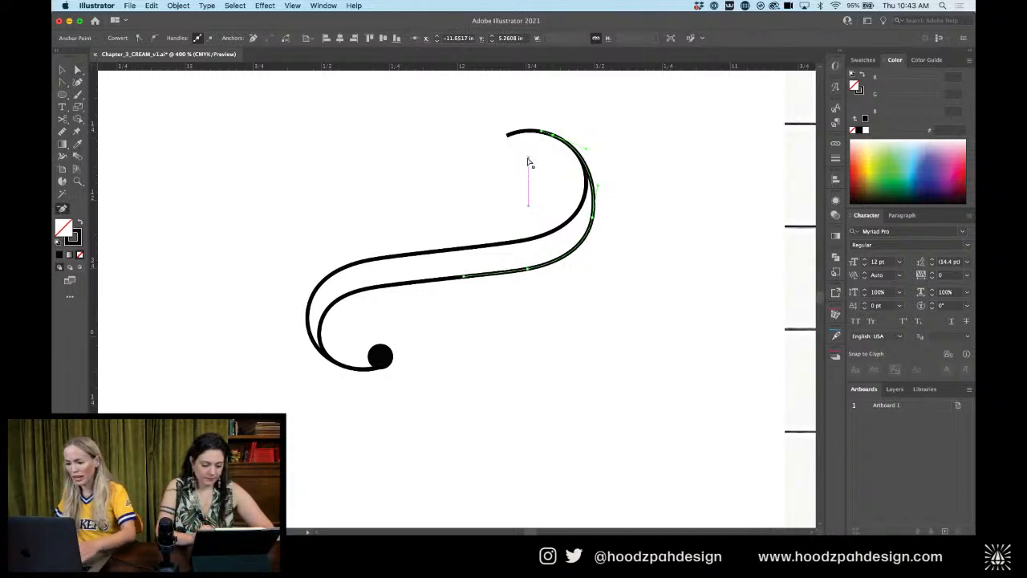
pyautogui.click(611, 128)
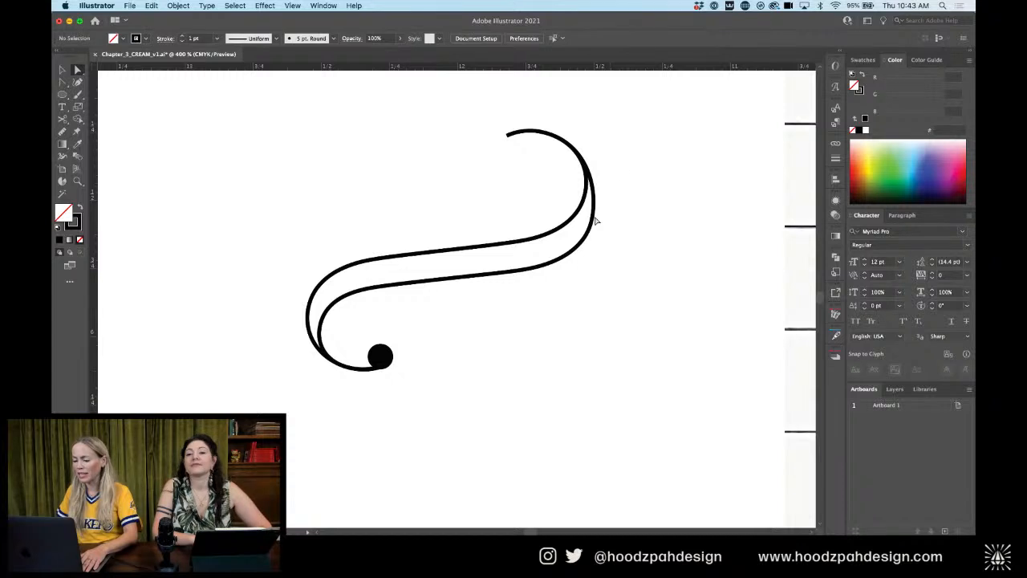
pyautogui.press('super+minus')
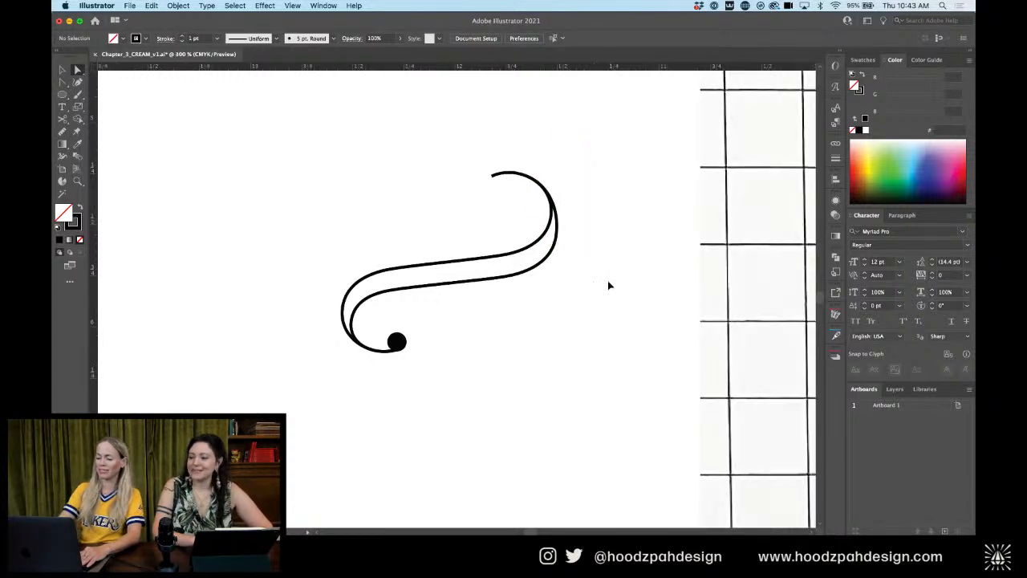
# Try removing the anchor near the original curve's top end with the Pen tool, and undo the removal
pyautogui.press('super+minus')
pyautogui.press('super+equal')
pyautogui.press('super+equal')
pyautogui.press('super+equal')
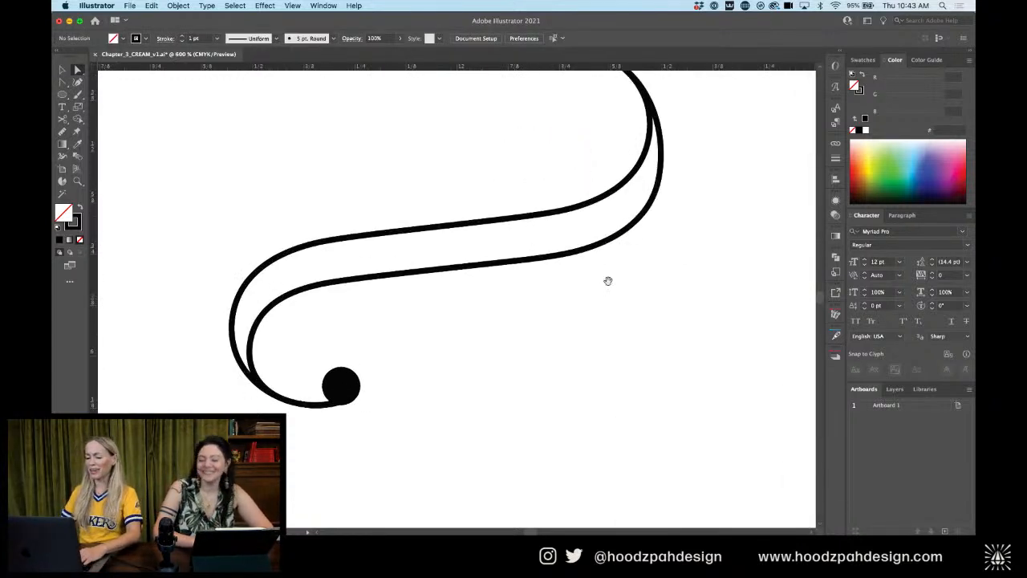
pyautogui.moveTo(607, 280); pyautogui.dragTo(505, 379)
pyautogui.press('c')
pyautogui.press('v')
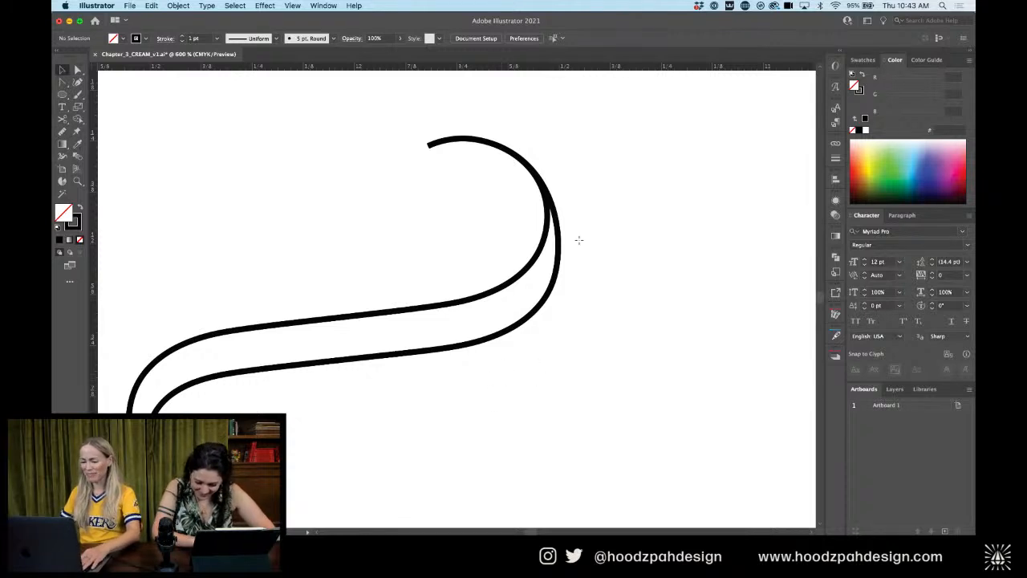
pyautogui.press('a')
pyautogui.click(430, 147)
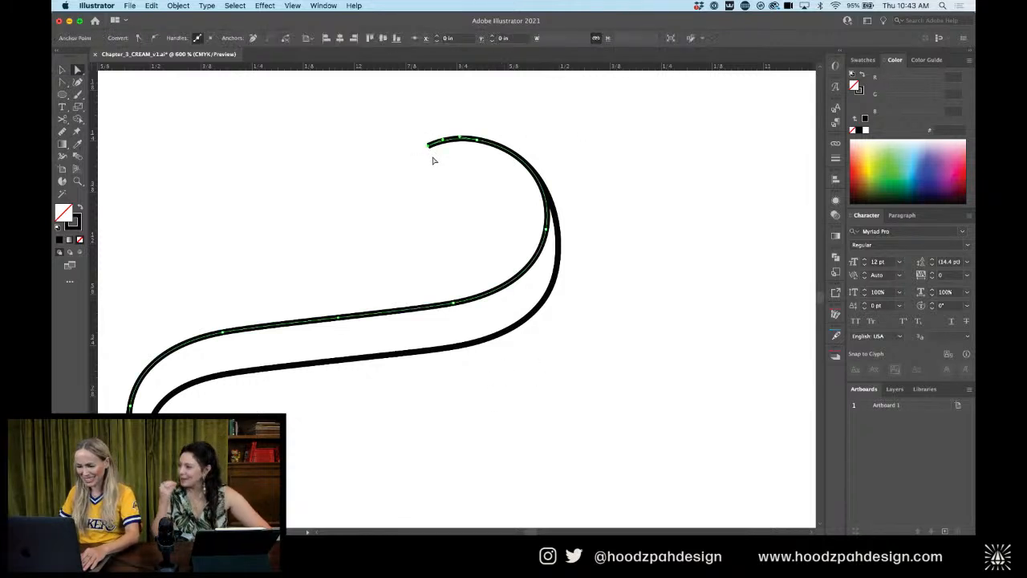
pyautogui.click(477, 143)
pyautogui.press('p')
pyautogui.click(429, 146)
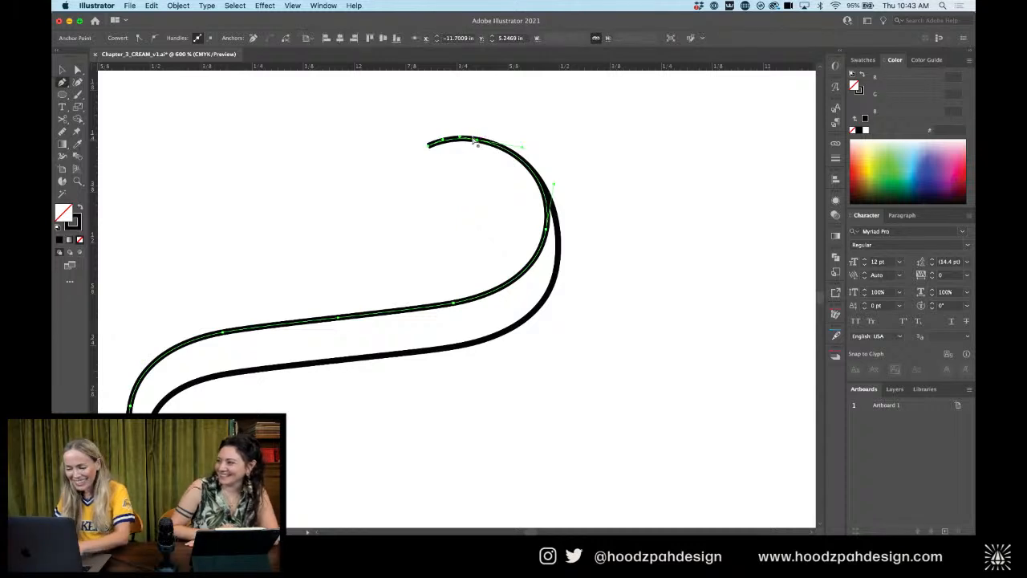
pyautogui.click(478, 141)
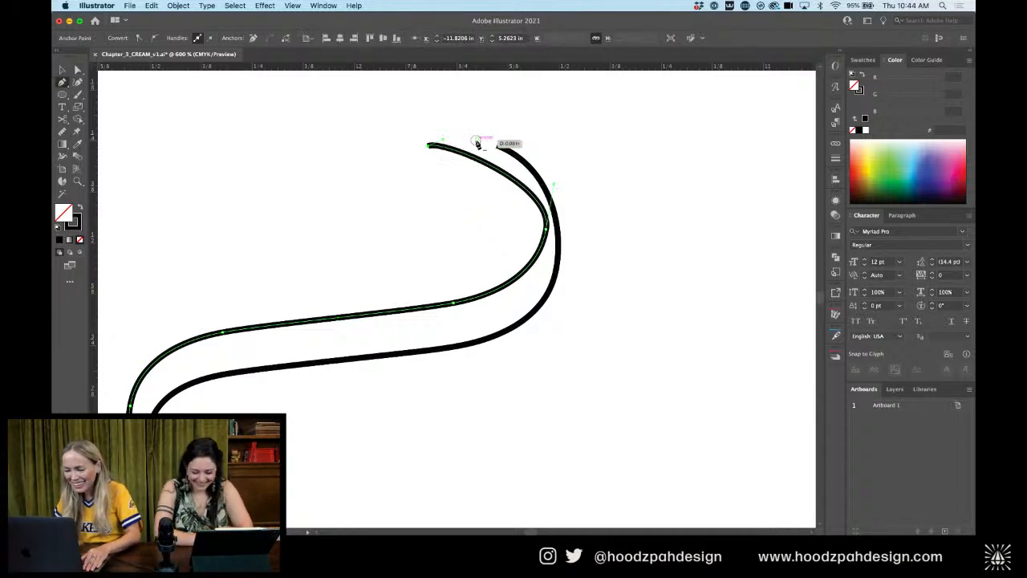
pyautogui.press('super+z')
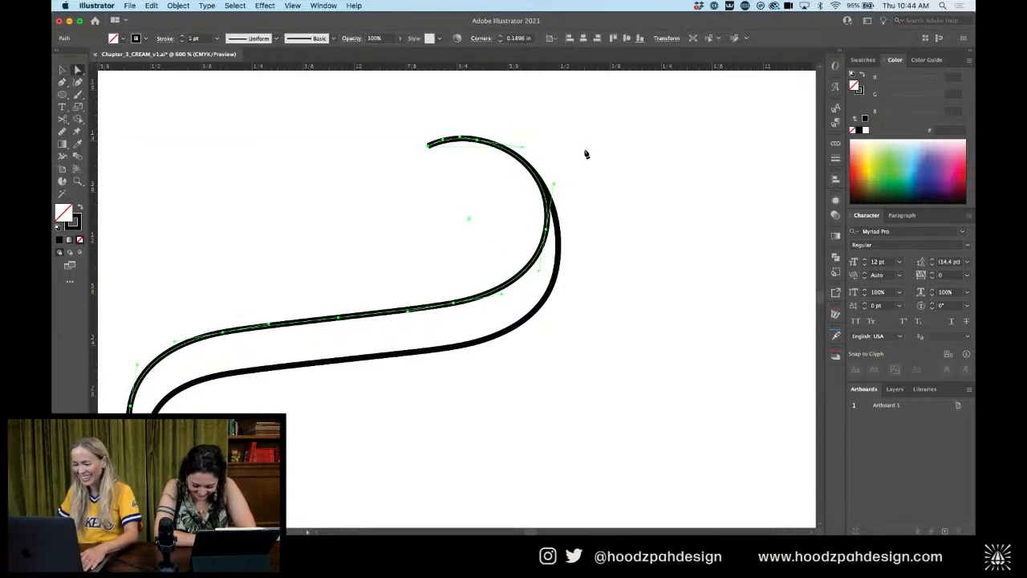
pyautogui.keyDown('super'); pyautogui.click(585, 154); pyautogui.keyUp('super')
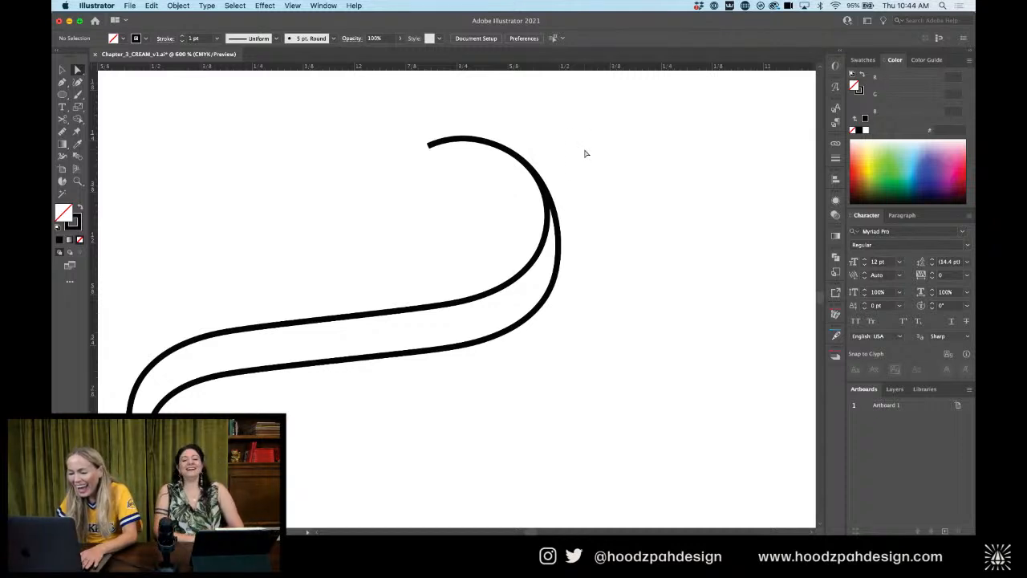
# Duplicate the original S-curve in front and shift the duplicate down, clear of the original's upper bowl
pyautogui.press('v')
pyautogui.click(447, 143)
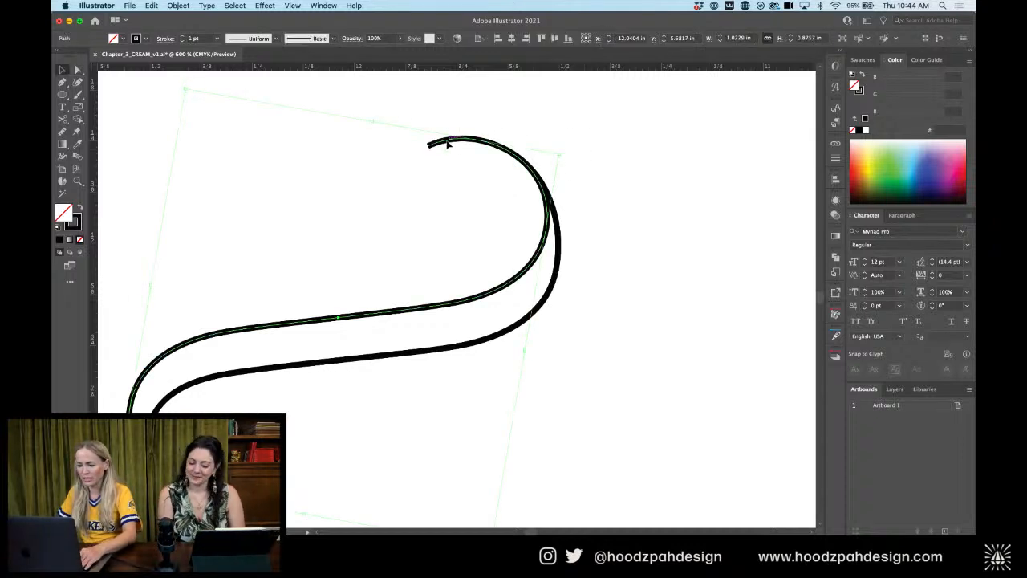
pyautogui.press('super+c')
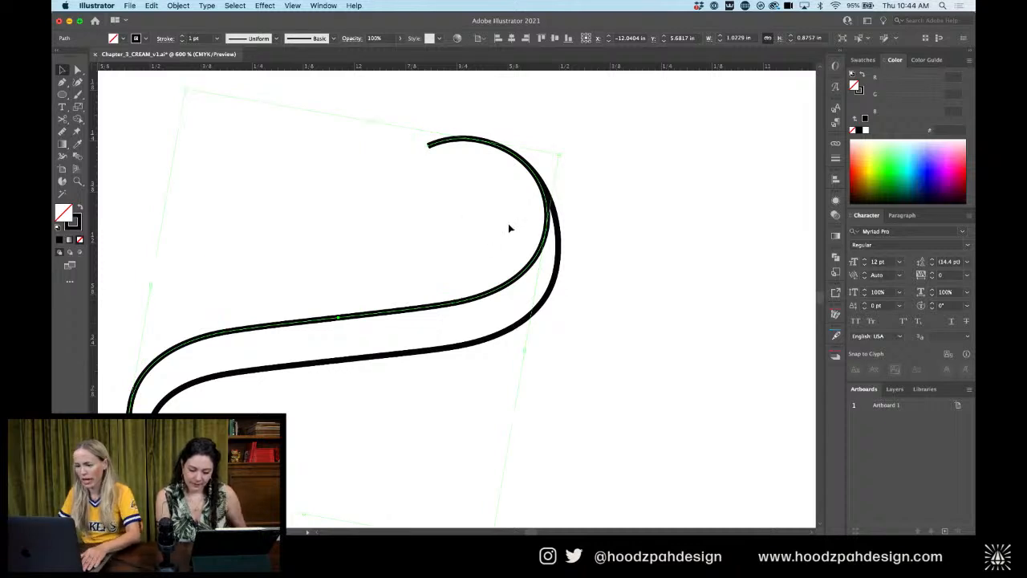
pyautogui.press('super+f')
pyautogui.hotkey('shift', 'Down')
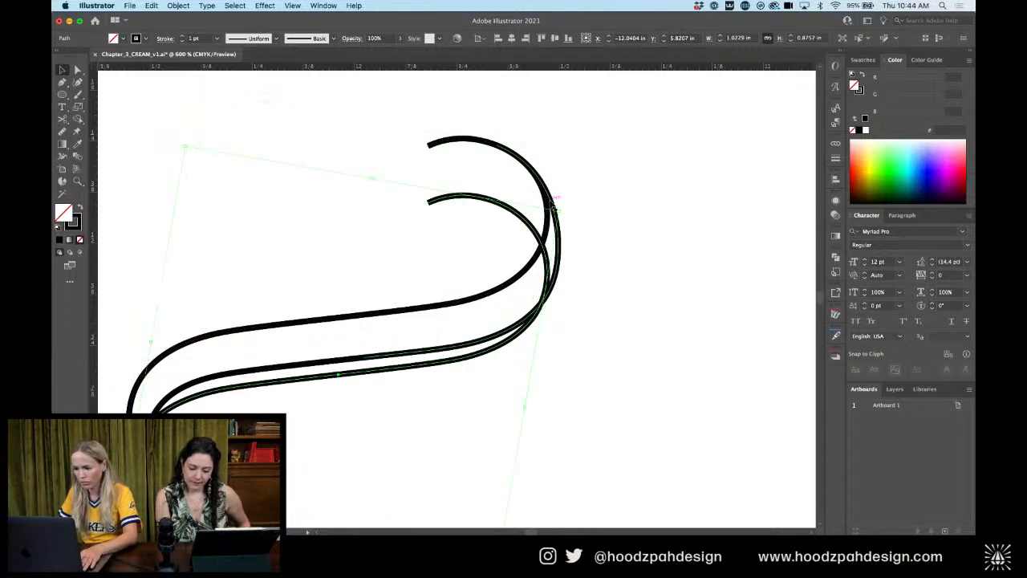
# Cut the shifted duplicate near the top of its upper bowl and delete the long part, keeping the short end piece
pyautogui.click(488, 200)
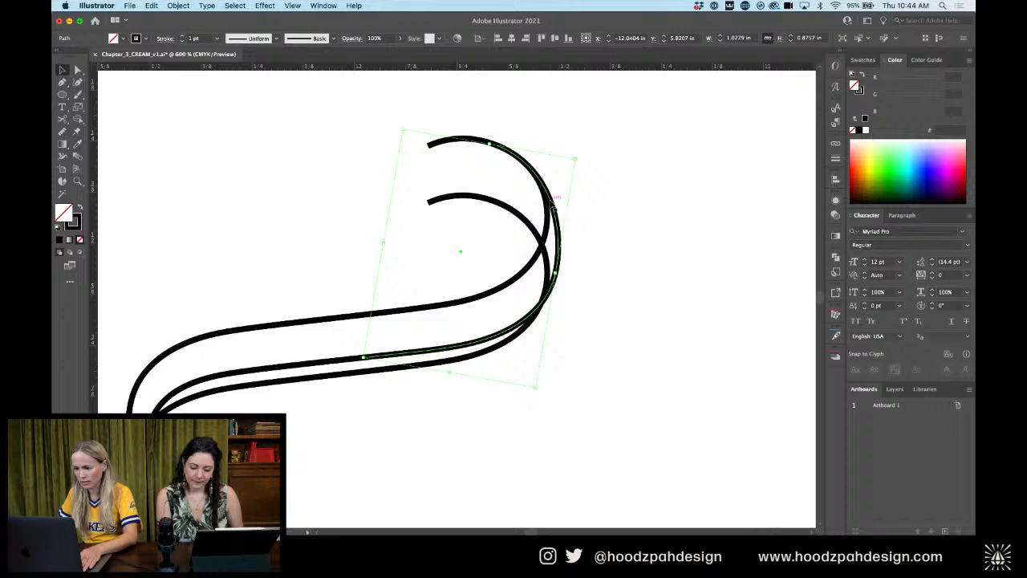
pyautogui.press('c')
pyautogui.click(487, 199)
pyautogui.press('a')
pyautogui.click(504, 205)
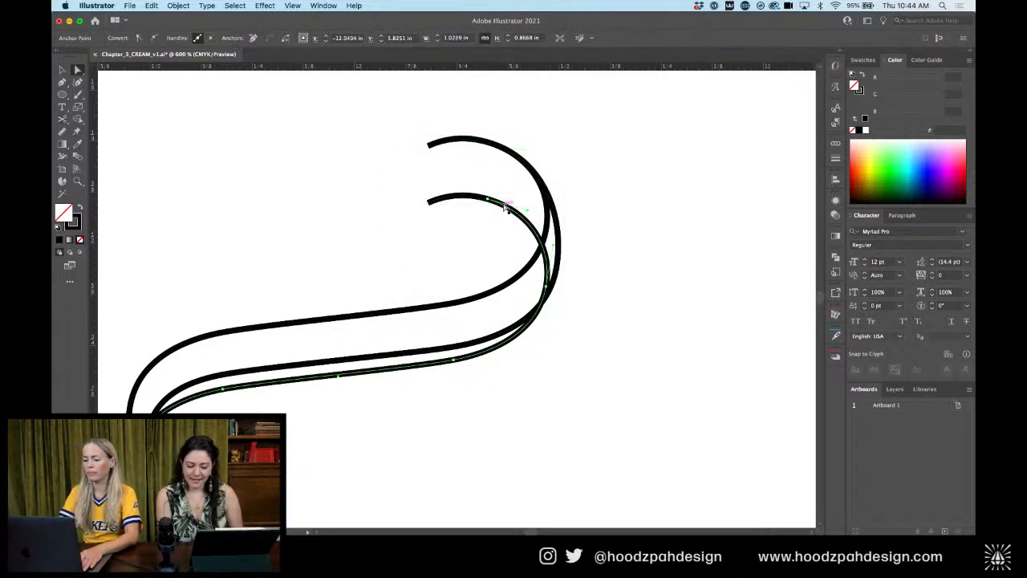
pyautogui.press('Delete')
# Move the short end piece back up onto the tip of the original curve
pyautogui.press('v')
pyautogui.click(470, 201)
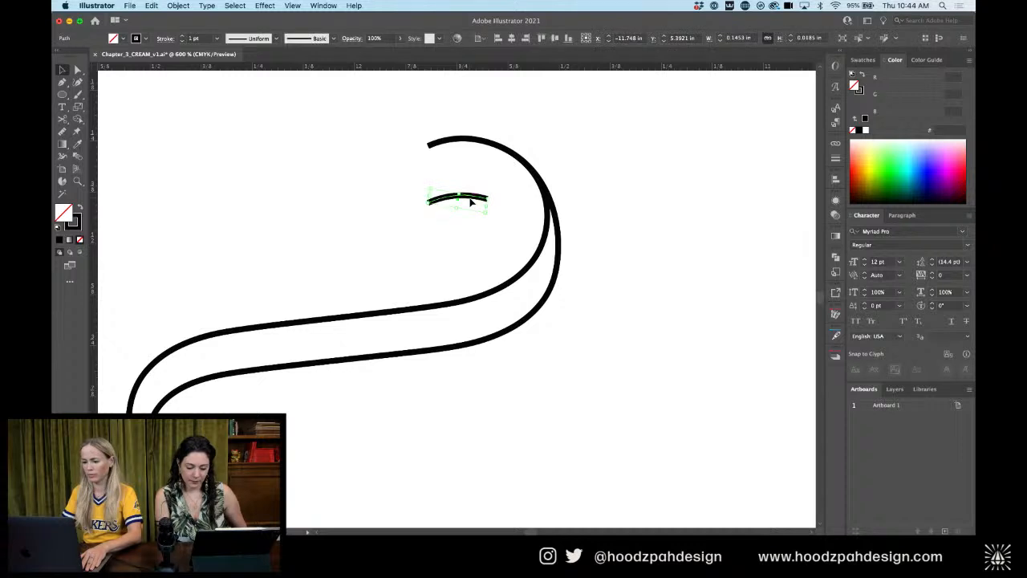
pyautogui.hotkey('shift', 'Up')
# Select the original S-curve beneath the short end piece and lock it
pyautogui.press('z')
pyautogui.moveTo(492, 144); pyautogui.dragTo(768, 230)
pyautogui.press('a')
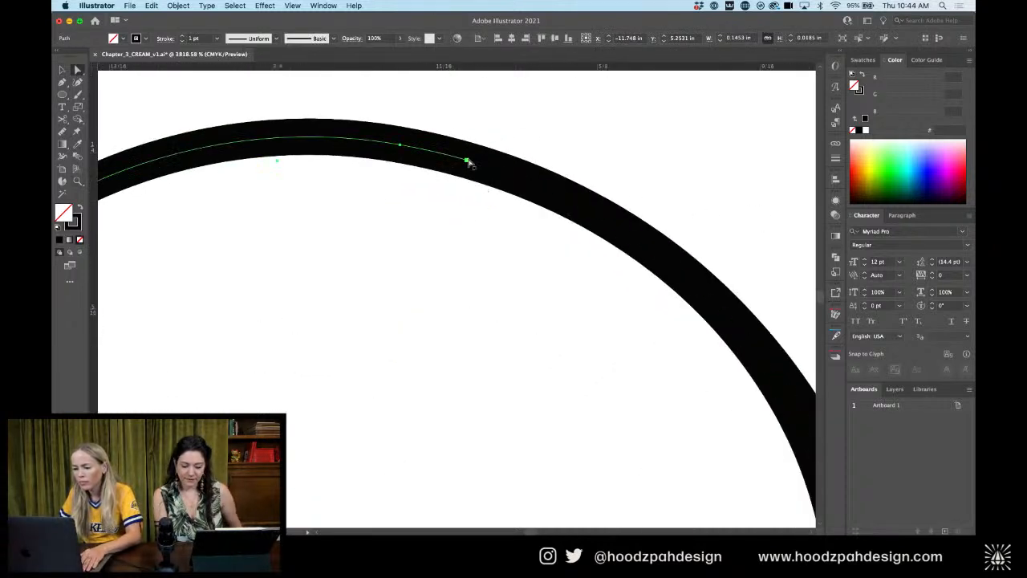
pyautogui.click(477, 165)
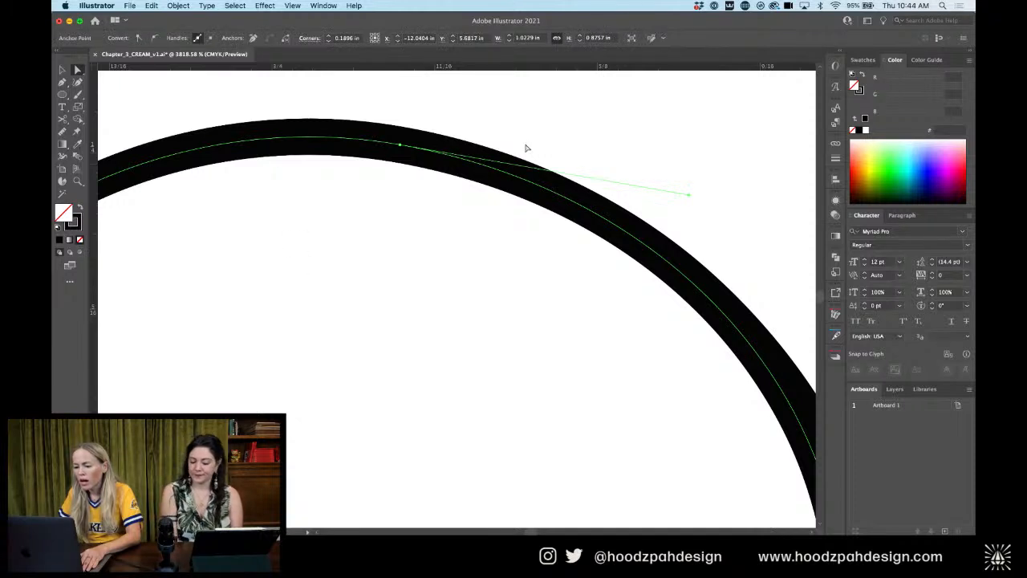
pyautogui.click(417, 176)
pyautogui.press('v')
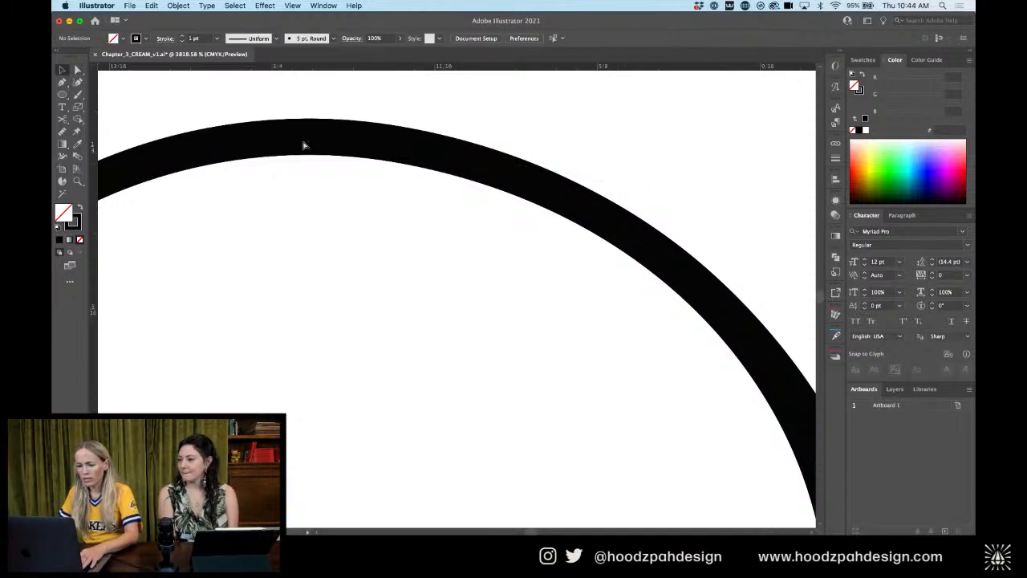
pyautogui.click(307, 143)
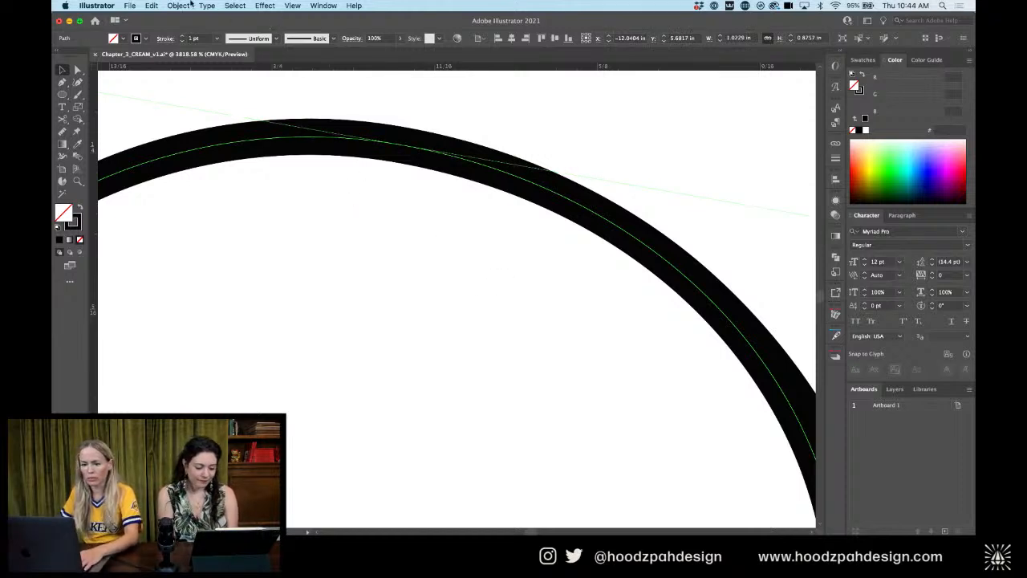
pyautogui.click(190, 5)
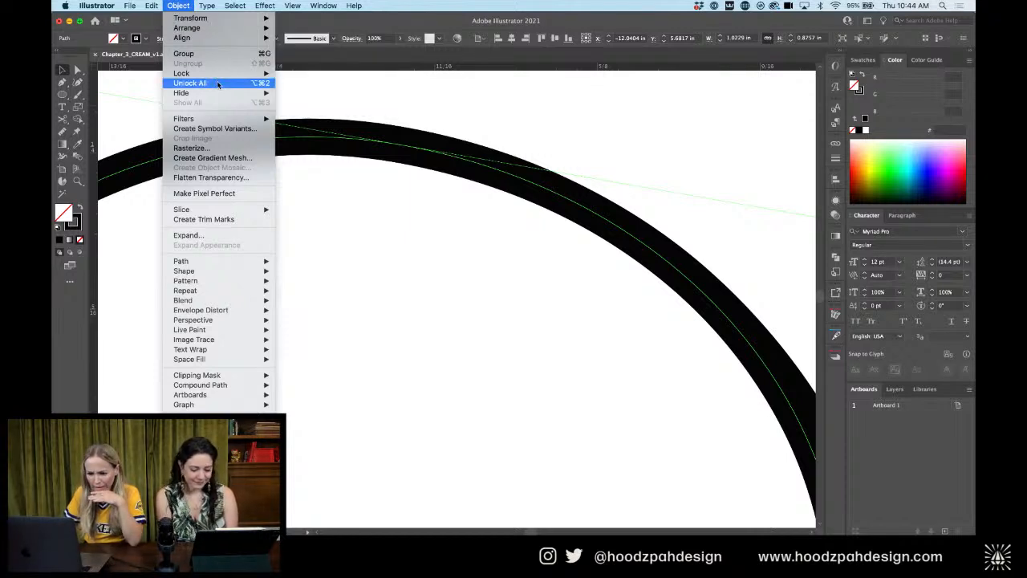
pyautogui.moveTo(225, 74)
pyautogui.click(301, 73)
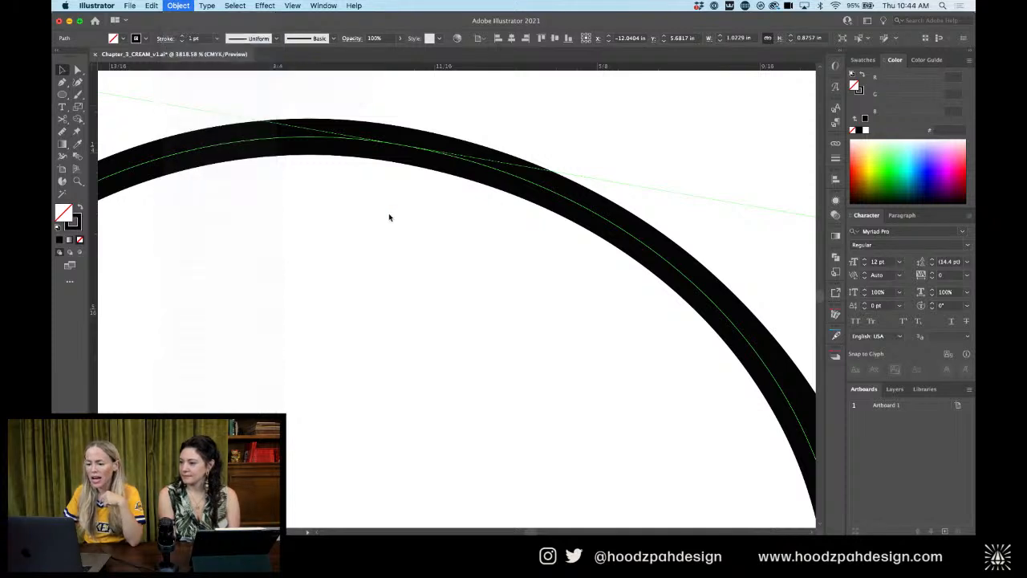
# Extend the short piece's cut end along the upper bowl and adjust its handles to follow the curve
pyautogui.click(567, 203)
pyautogui.press('a')
pyautogui.moveTo(467, 158); pyautogui.dragTo(527, 181)
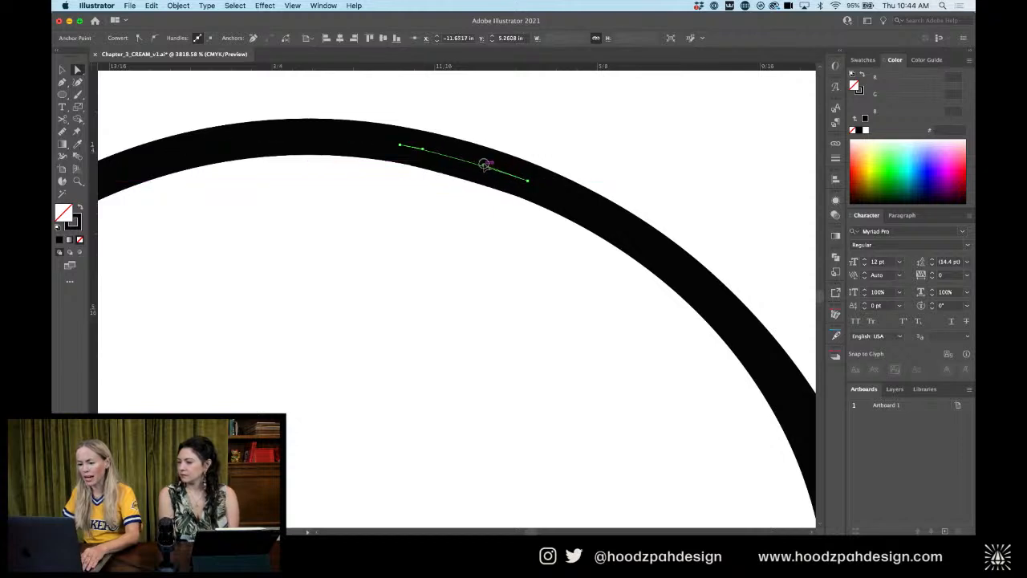
pyautogui.click(424, 150)
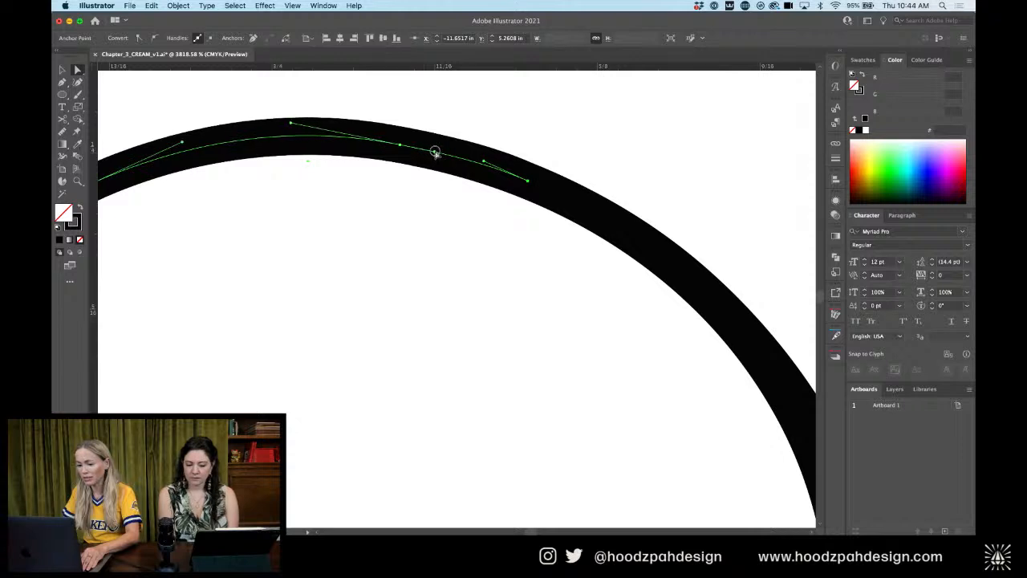
pyautogui.click(440, 152)
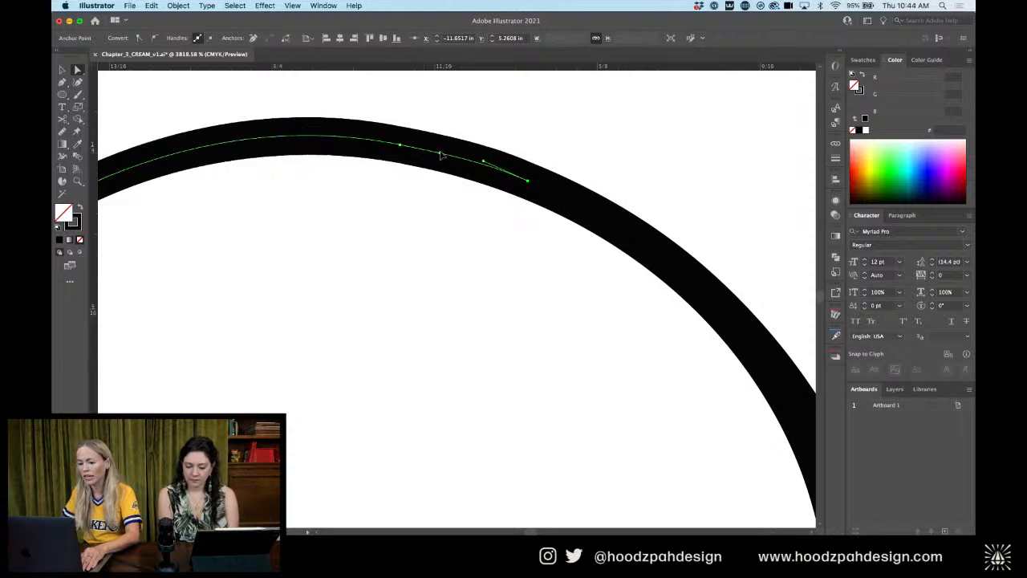
pyautogui.click(546, 161)
pyautogui.click(534, 183)
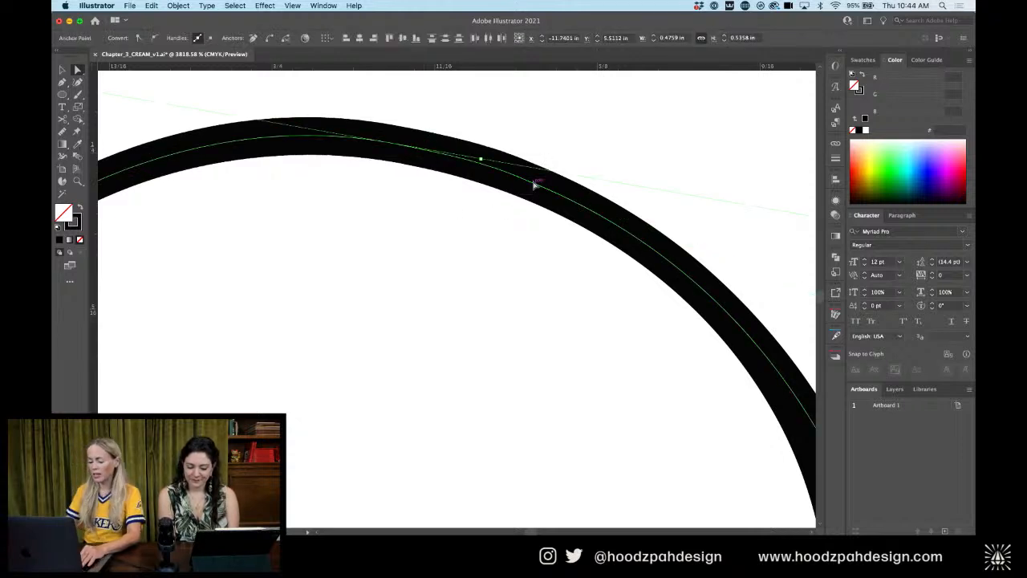
pyautogui.scroll(-3, 537, 184)
pyautogui.click(536, 251)
pyautogui.scroll(-5, 537, 249)
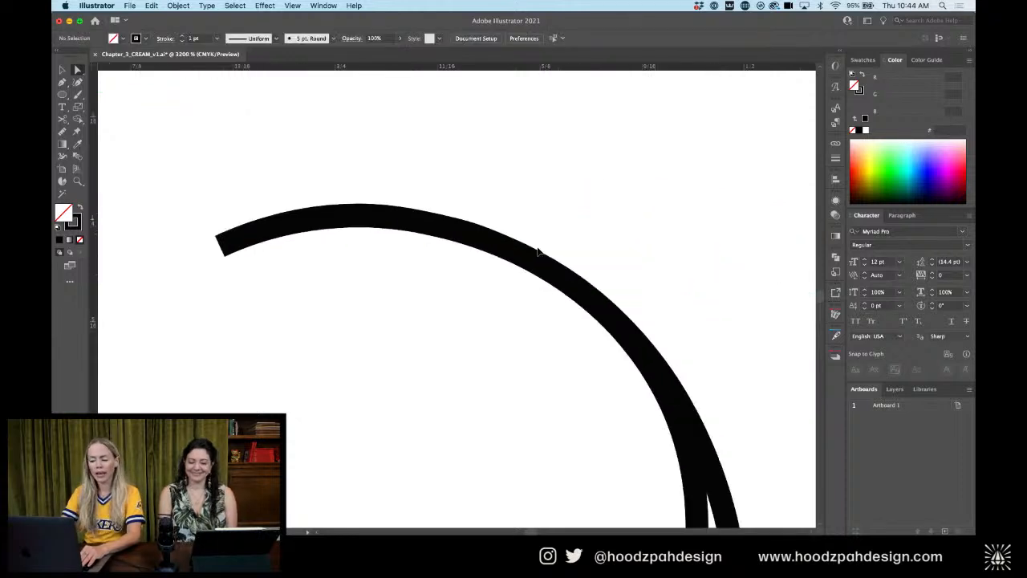
# Unlock all locked objects and clear the selection
pyautogui.press('v')
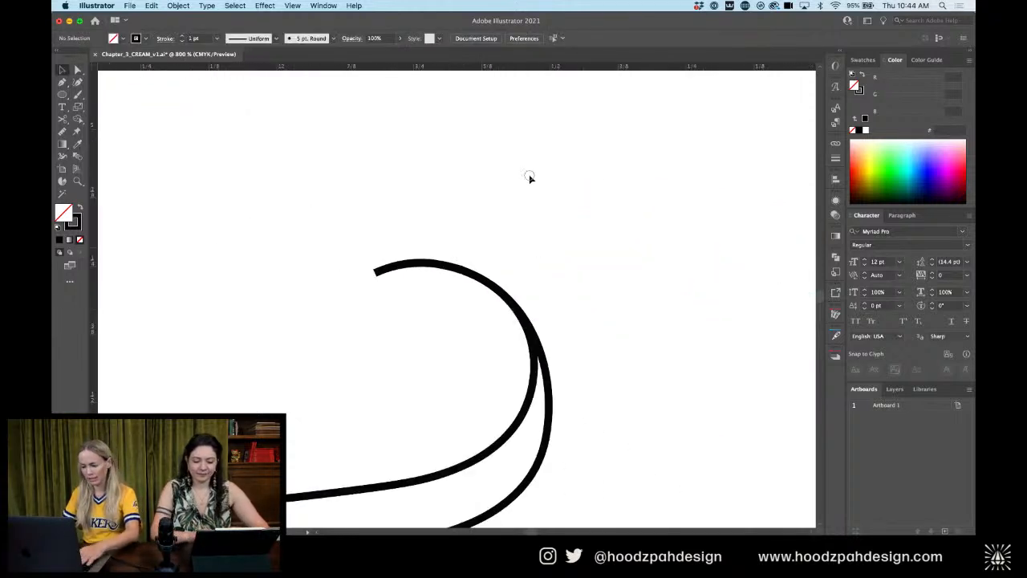
pyautogui.scroll(-4, 498, 236)
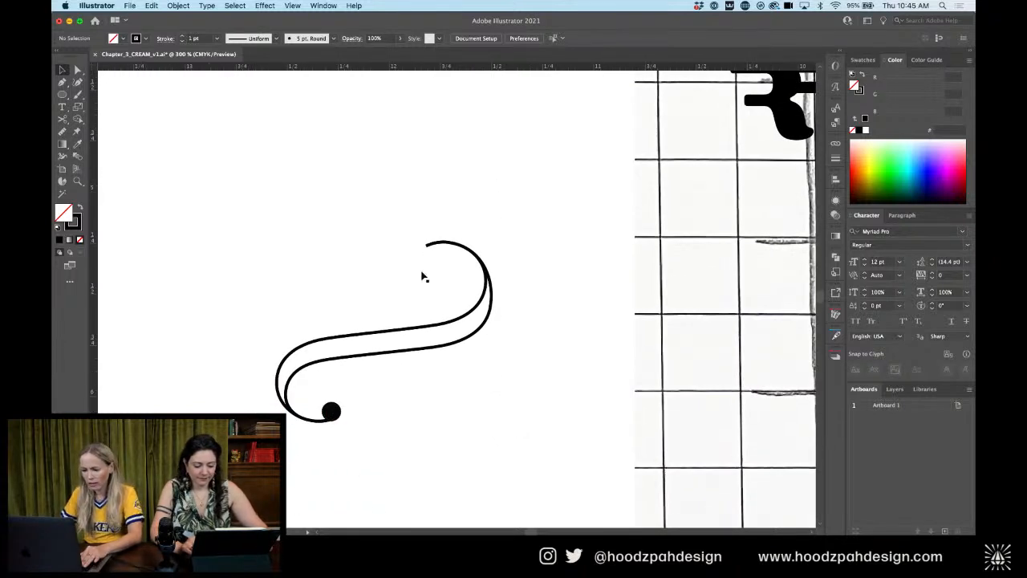
pyautogui.press('a')
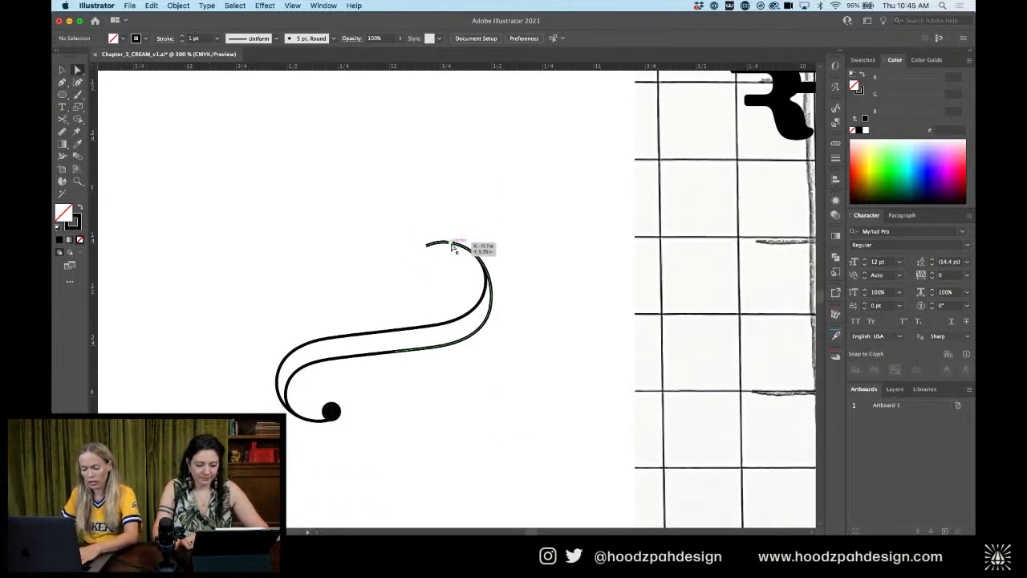
pyautogui.press('v')
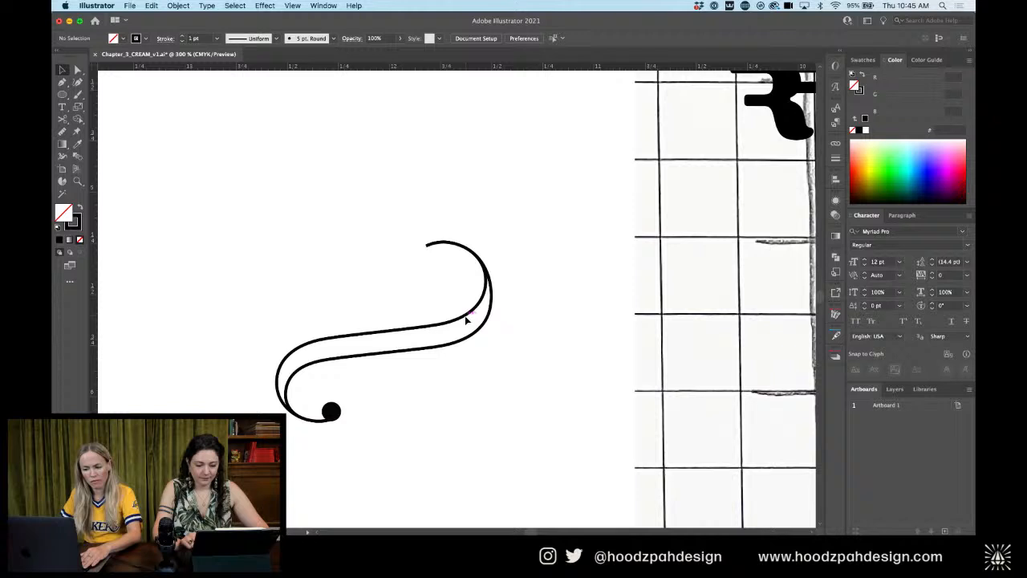
pyautogui.click(179, 5)
pyautogui.click(190, 83)
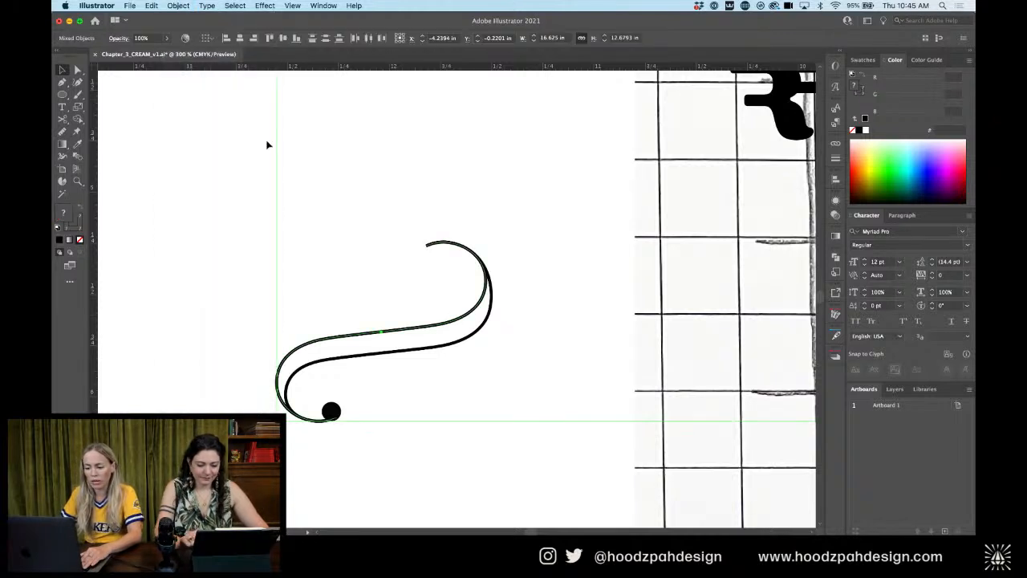
pyautogui.click(420, 281)
# Examine the overlapping anchors and paths at the top end of the S-curve's upper bowl
pyautogui.press('a')
pyautogui.moveTo(444, 222); pyautogui.dragTo(461, 271)
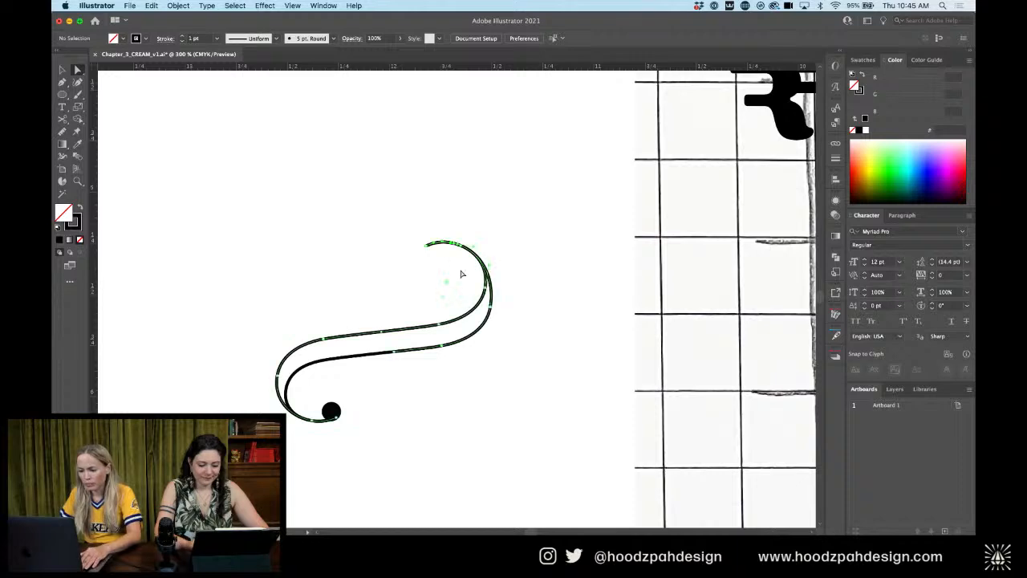
pyautogui.press('super+=')
pyautogui.press('super+=')
pyautogui.press('super+=')
pyautogui.press('super+=')
pyautogui.press('super+=')
pyautogui.press('super+=')
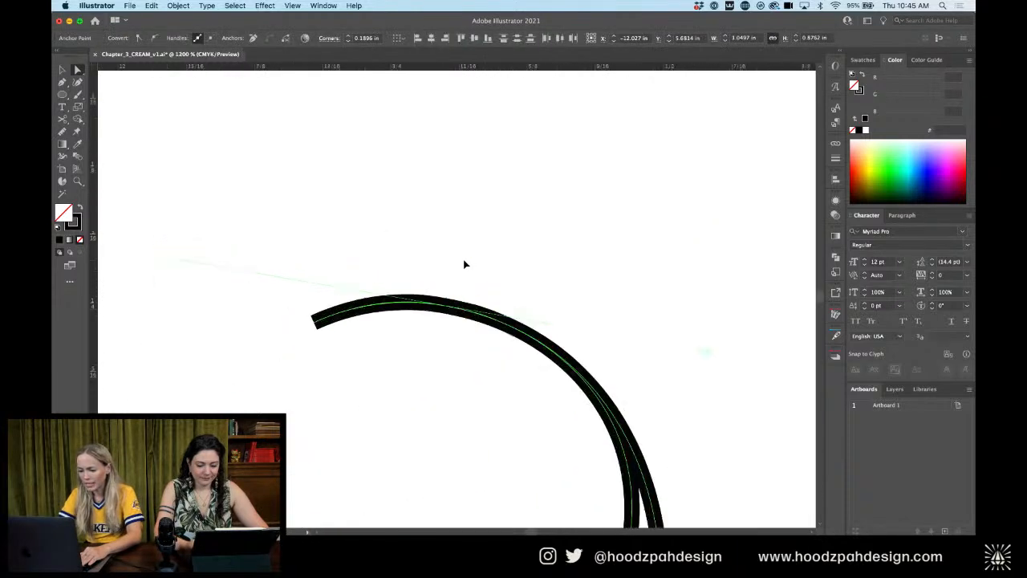
pyautogui.click(498, 195)
# Try shifting the copy's upper half down to check the overlapping paths, and undo the shift
pyautogui.press('v')
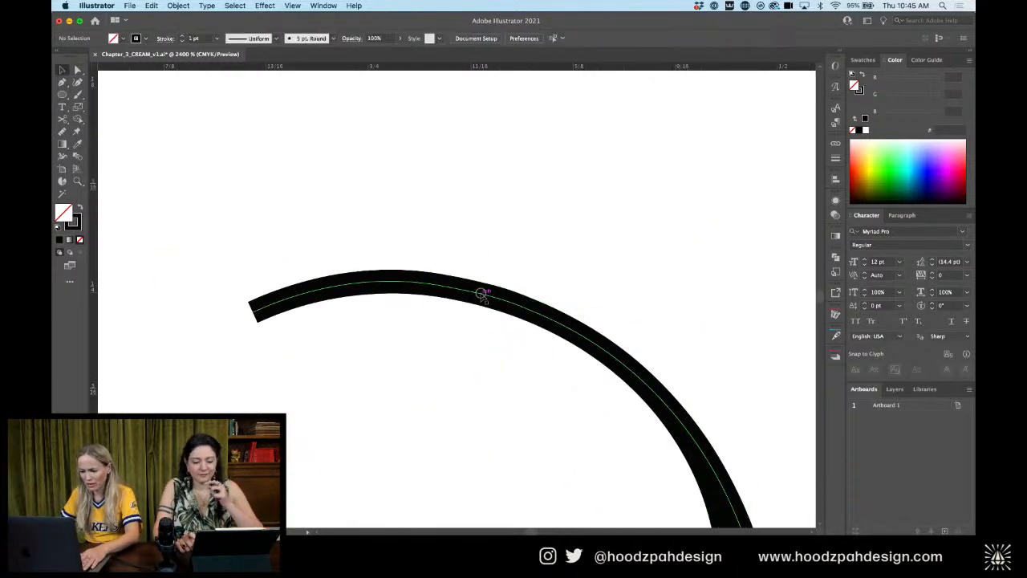
pyautogui.click(483, 296)
pyautogui.hotkey('shift', 'Down')
pyautogui.click(482, 295)
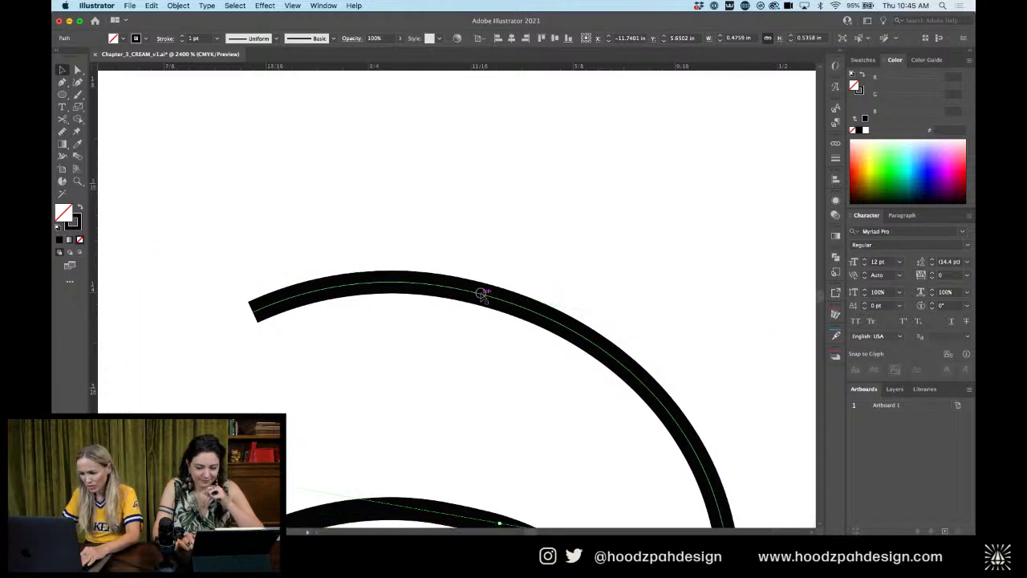
pyautogui.press('super+z')
pyautogui.press('a')
pyautogui.press('super+z')
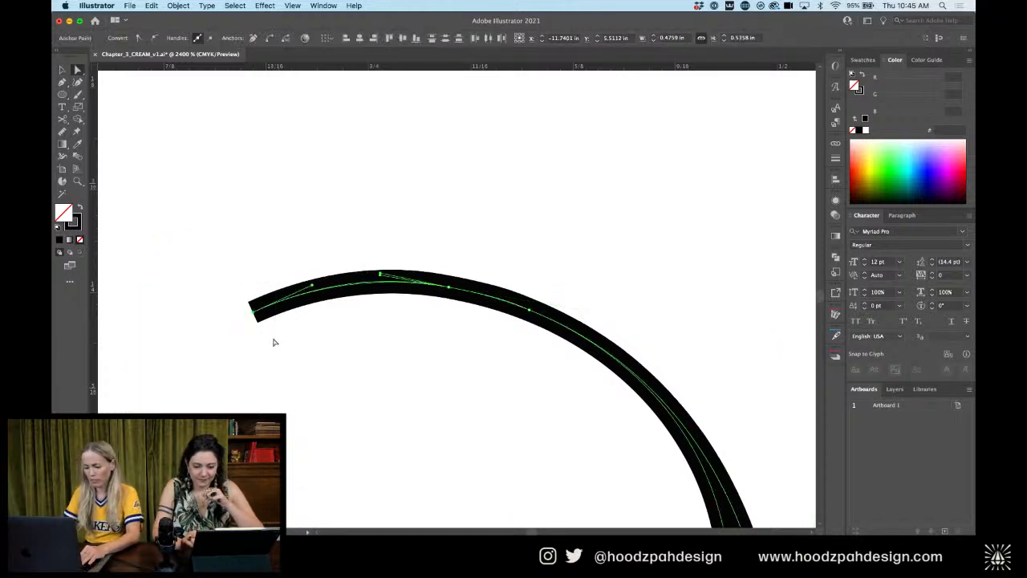
pyautogui.press('super+z')
pyautogui.press('v')
pyautogui.click(348, 240)
pyautogui.press('super+minus')
pyautogui.press('super+minus')
pyautogui.press('super+minus')
pyautogui.press('super+minus')
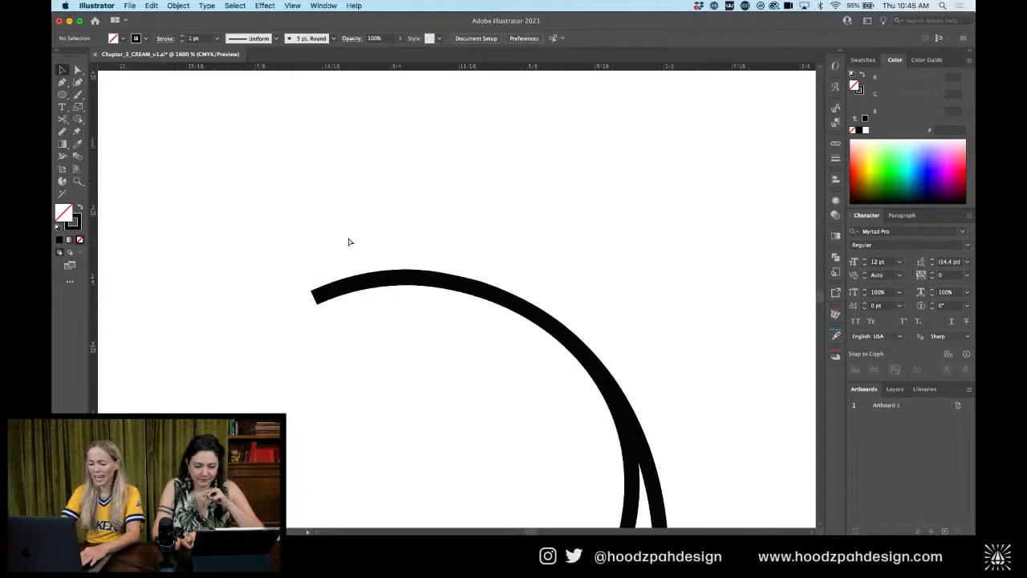
# Join the open ends in the middle of the S-shape's lower curve into one continuous path
pyautogui.press('super+minus')
pyautogui.scroll(-3, 353, 221)
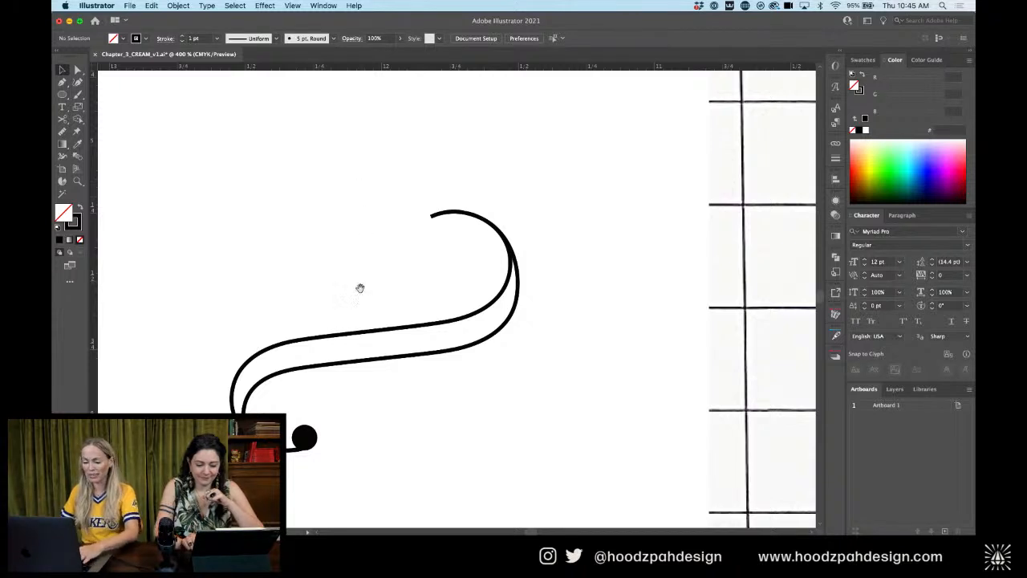
pyautogui.moveTo(359, 288); pyautogui.dragTo(367, 246)
pyautogui.press('super+plus')
pyautogui.press('super+plus')
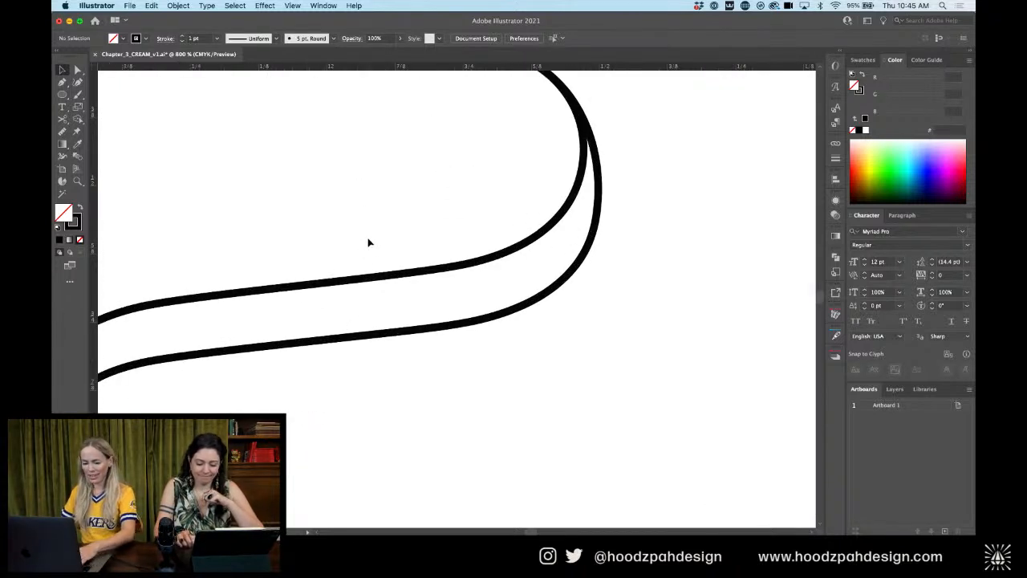
pyautogui.moveTo(334, 390); pyautogui.dragTo(387, 423)
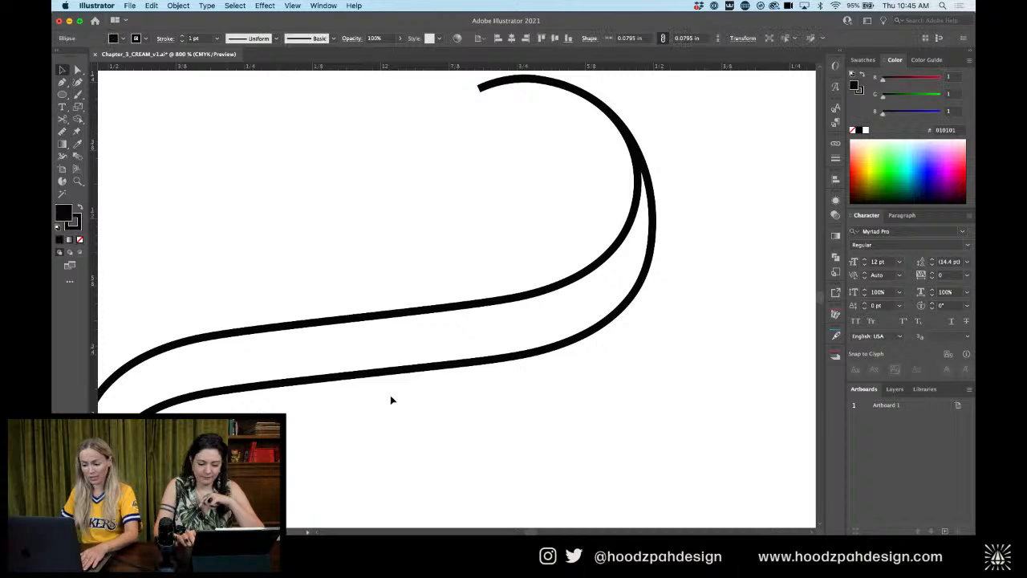
pyautogui.press('a')
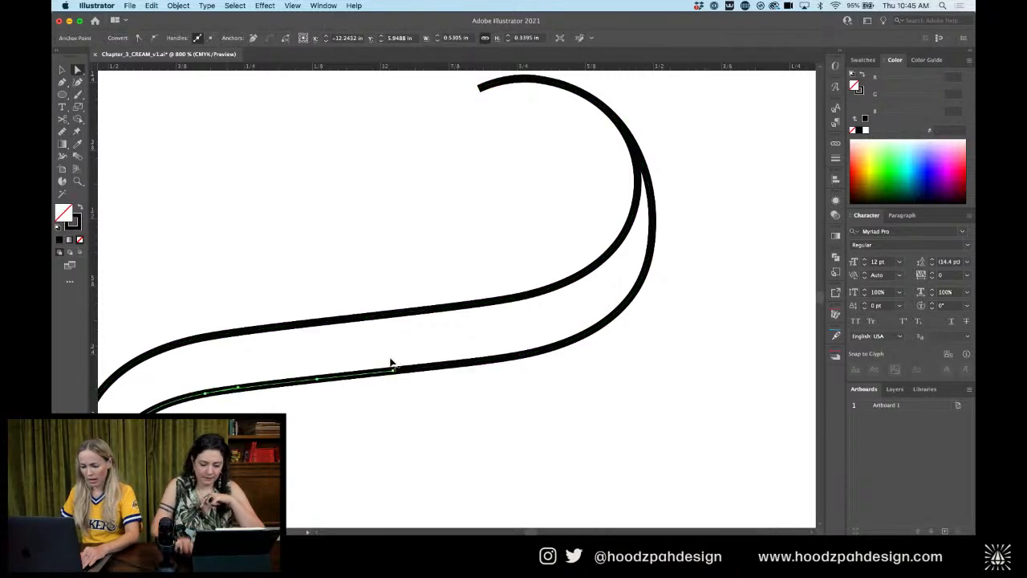
pyautogui.press('super+a')
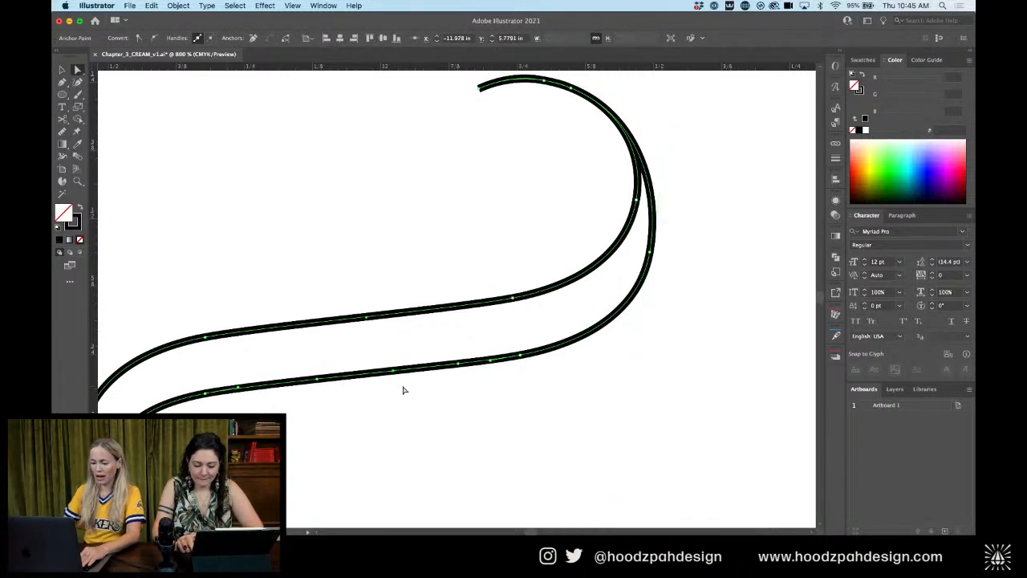
pyautogui.click(405, 392)
# Duplicate the ball terminal from the lower end of the S-shape and fit the copy onto the upper end
pyautogui.moveTo(399, 433); pyautogui.dragTo(396, 374)
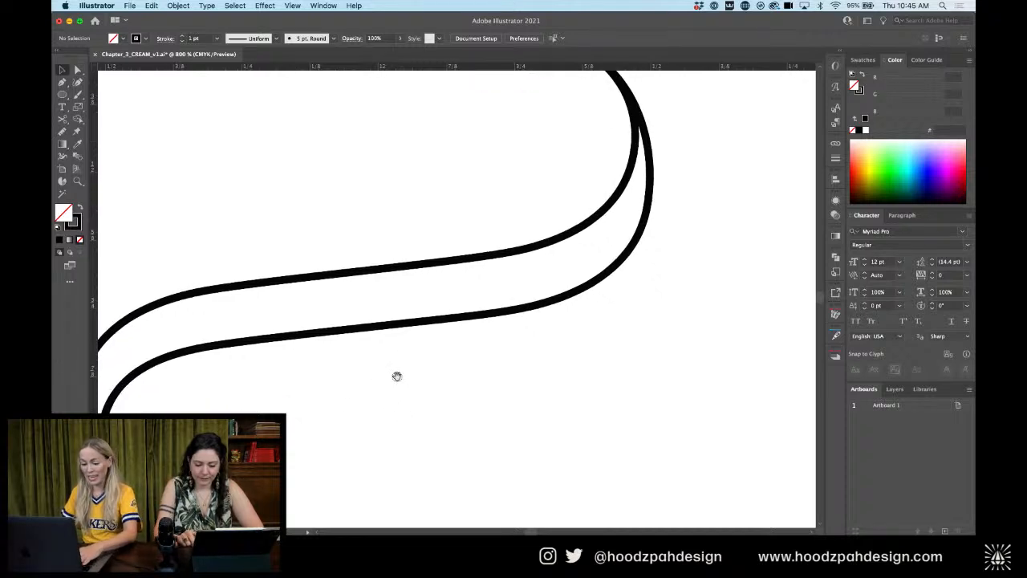
pyautogui.moveTo(265, 433); pyautogui.dragTo(446, 192)
pyautogui.moveTo(438, 187); pyautogui.dragTo(436, 183)
pyautogui.click(483, 209)
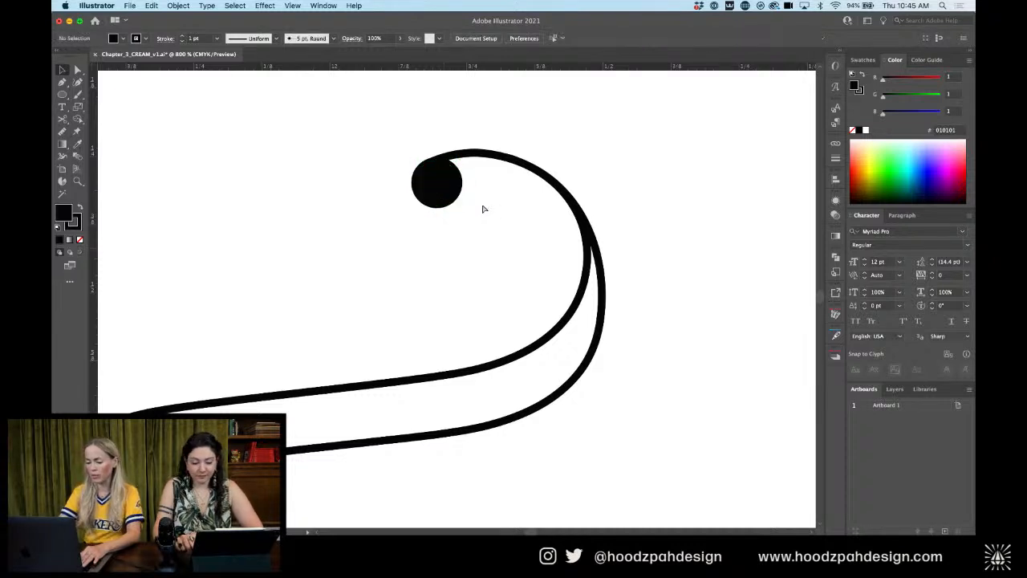
# Rotate the whole S-shape with both ball terminals by a half turn
pyautogui.press('super+minus')
pyautogui.press('super+minus')
pyautogui.press('super+minus')
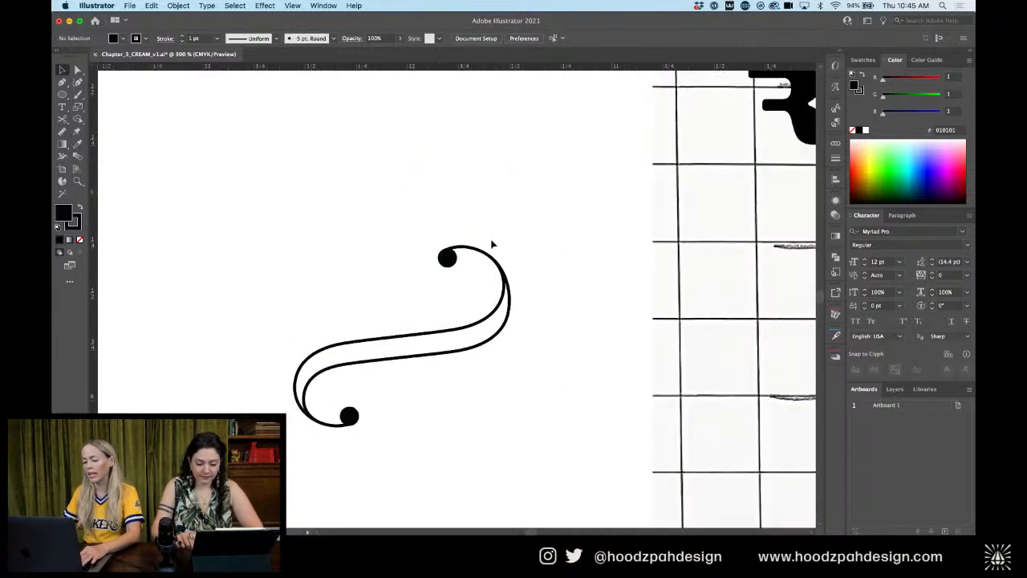
pyautogui.moveTo(533, 208); pyautogui.dragTo(239, 435)
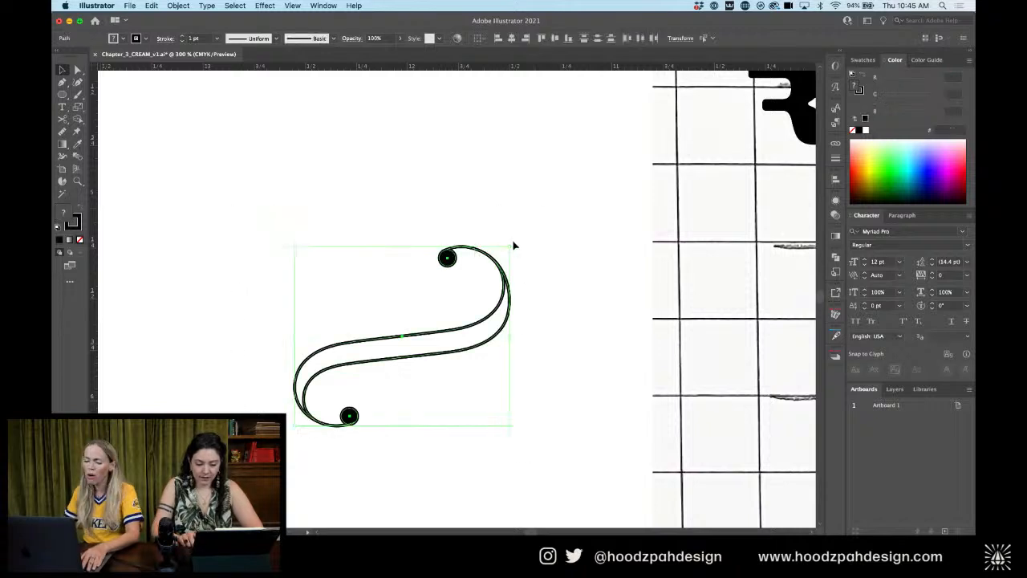
pyautogui.moveTo(514, 243); pyautogui.dragTo(328, 364)
pyautogui.click(421, 209)
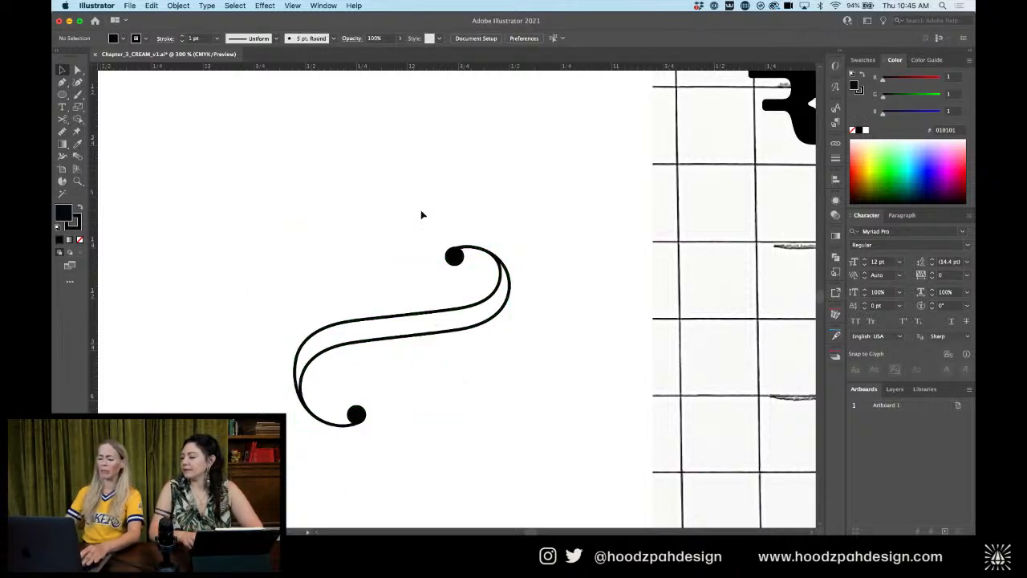
# Fill the S-shaped double-line path with black and clear the selection
pyautogui.click(484, 306)
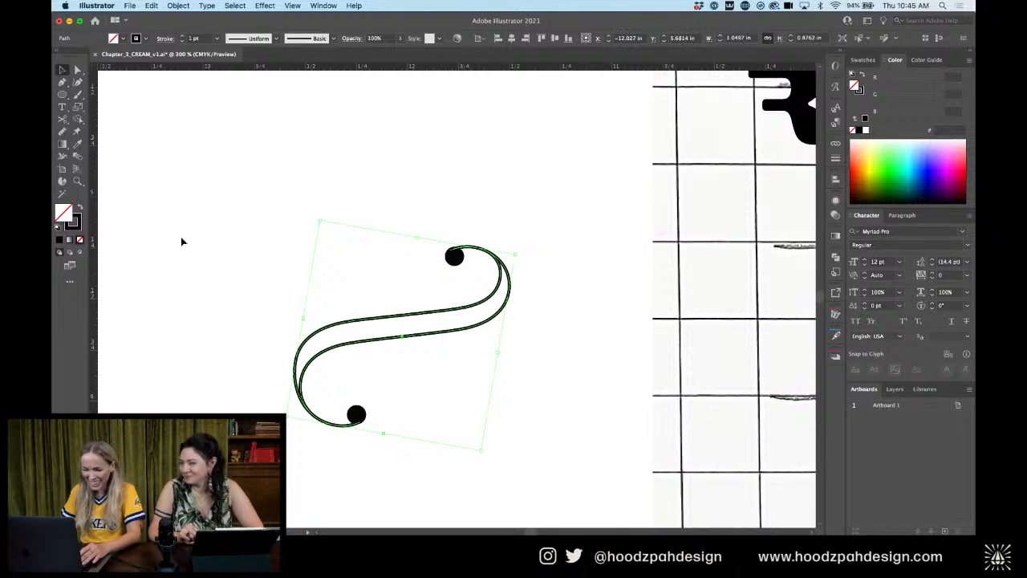
pyautogui.moveTo(70, 218); pyautogui.dragTo(65, 211)
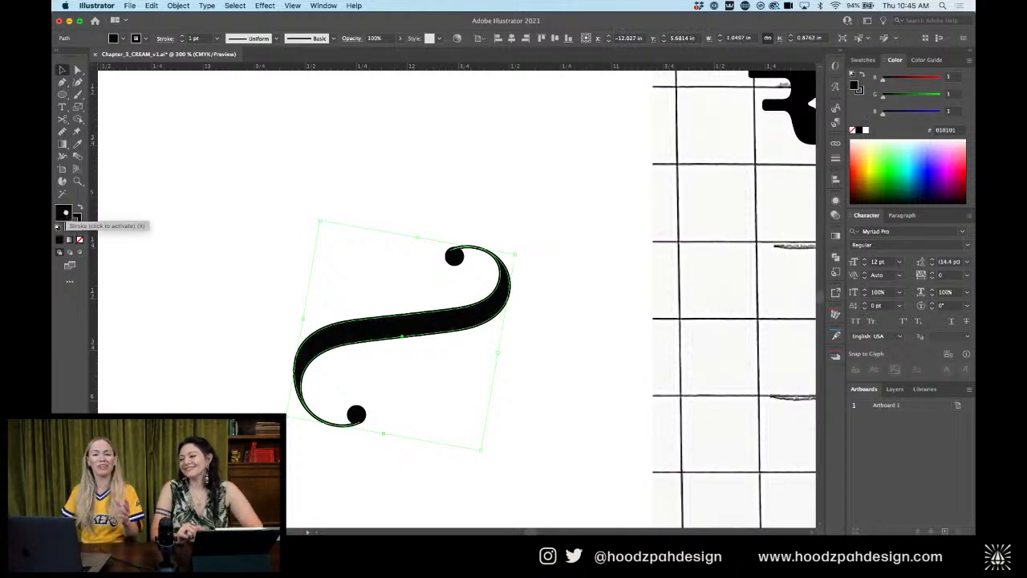
pyautogui.click(211, 199)
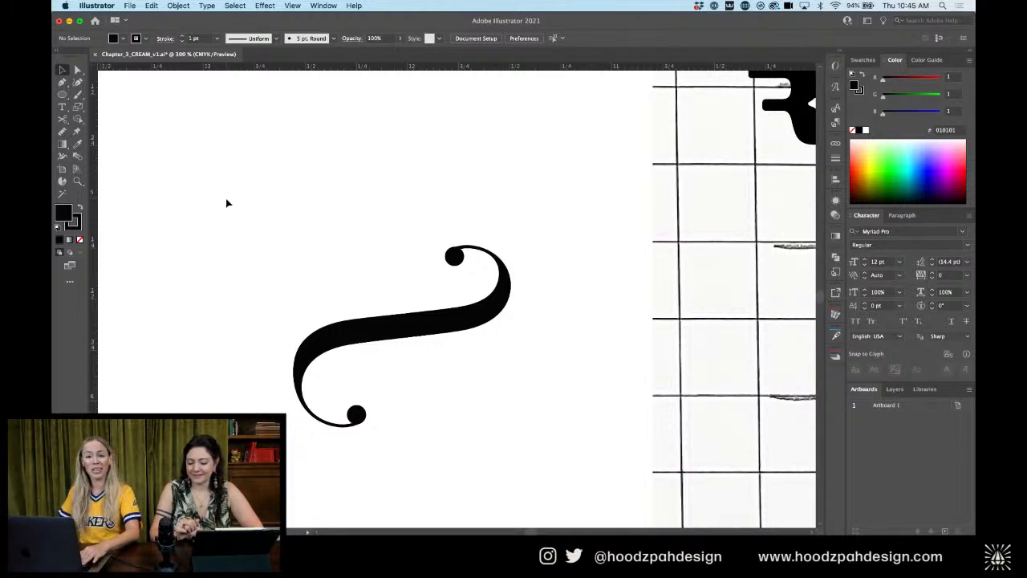
# Nudge the upper ball terminal slightly down so it sits neatly on the curl's thin end
pyautogui.press('super+equal')
pyautogui.press('super+equal')
pyautogui.press('super+equal')
pyautogui.press('super+equal')
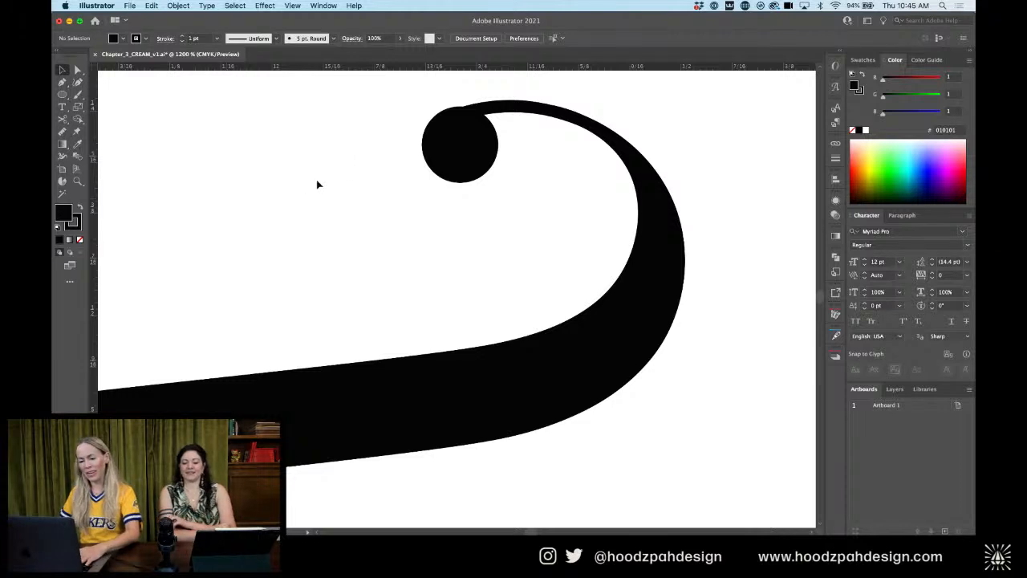
pyautogui.scroll(3, 317, 185)
pyautogui.moveTo(426, 198)
pyautogui.mouseDown()
pyautogui.moveTo(441, 206)
pyautogui.moveTo(430, 208)
pyautogui.mouseUp()
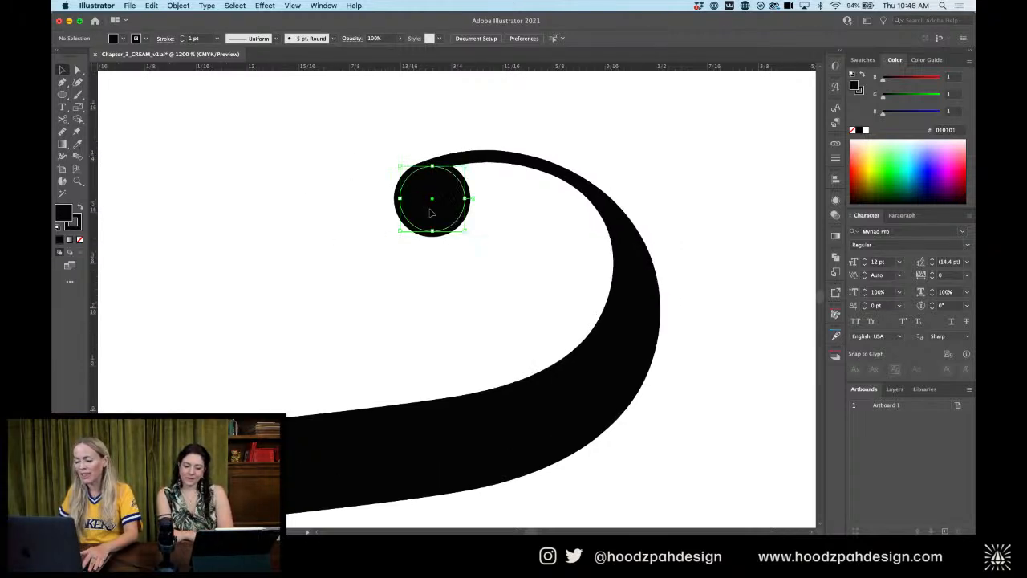
pyautogui.click(325, 216)
# Rotate the complete S-shape slightly clockwise so its thick middle runs level like a crossbar
pyautogui.press('super+minus')
pyautogui.press('super+minus')
pyautogui.press('super+minus')
pyautogui.press('super+minus')
pyautogui.press('super+minus')
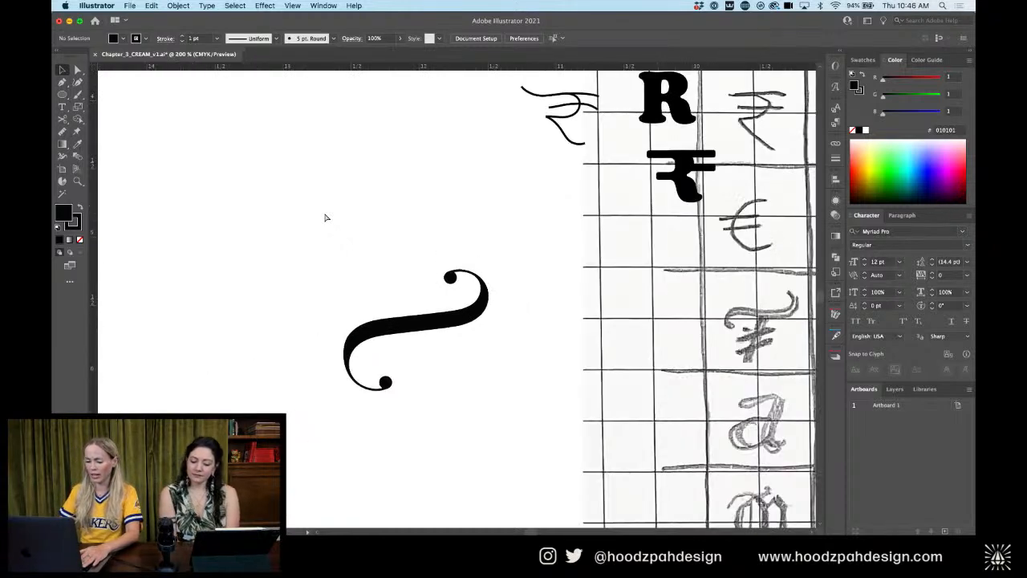
pyautogui.moveTo(492, 239); pyautogui.dragTo(282, 413)
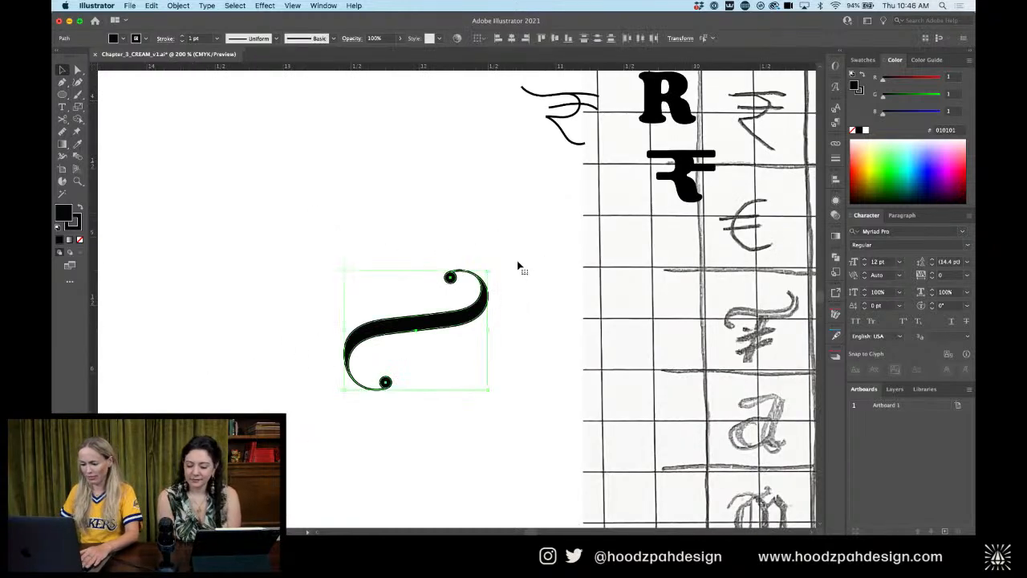
pyautogui.moveTo(490, 272); pyautogui.dragTo(495, 276)
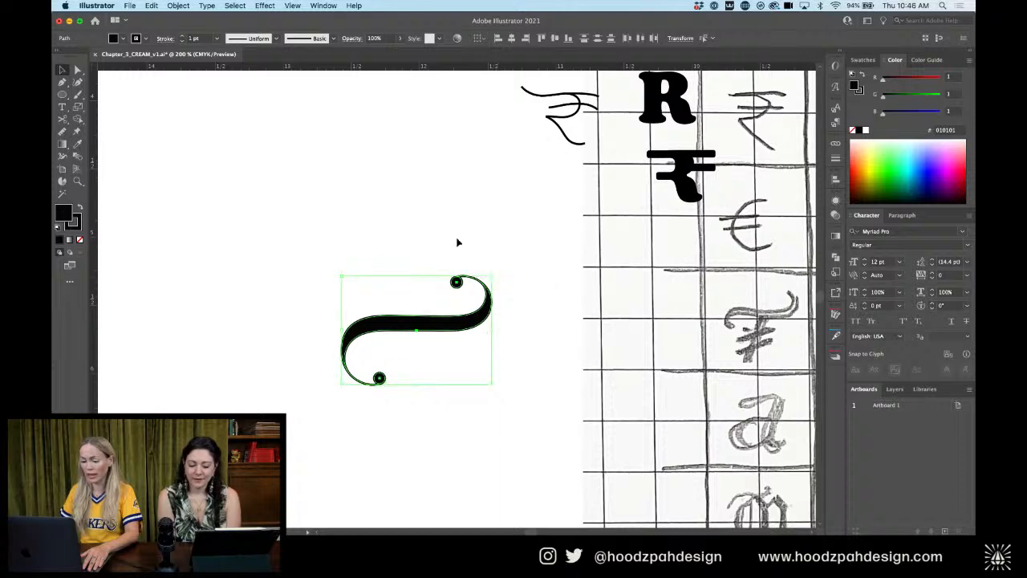
pyautogui.click(458, 238)
# Draw a black stem about 0.25 by 0.87 in under the crossbar and slant it to the right with the Shear tool
pyautogui.moveTo(63, 98); pyautogui.dragTo(104, 96)
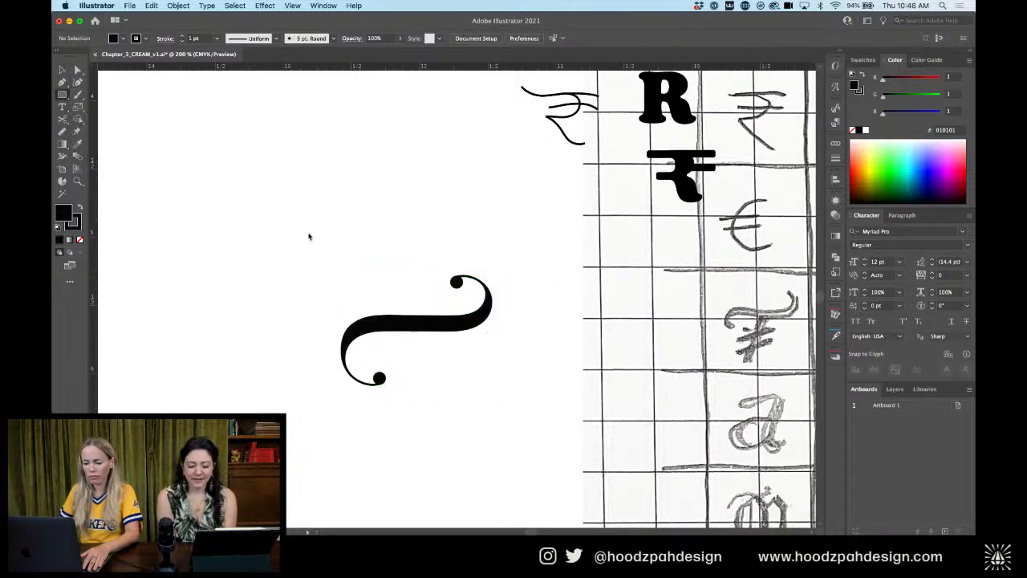
pyautogui.moveTo(410, 327); pyautogui.dragTo(444, 446)
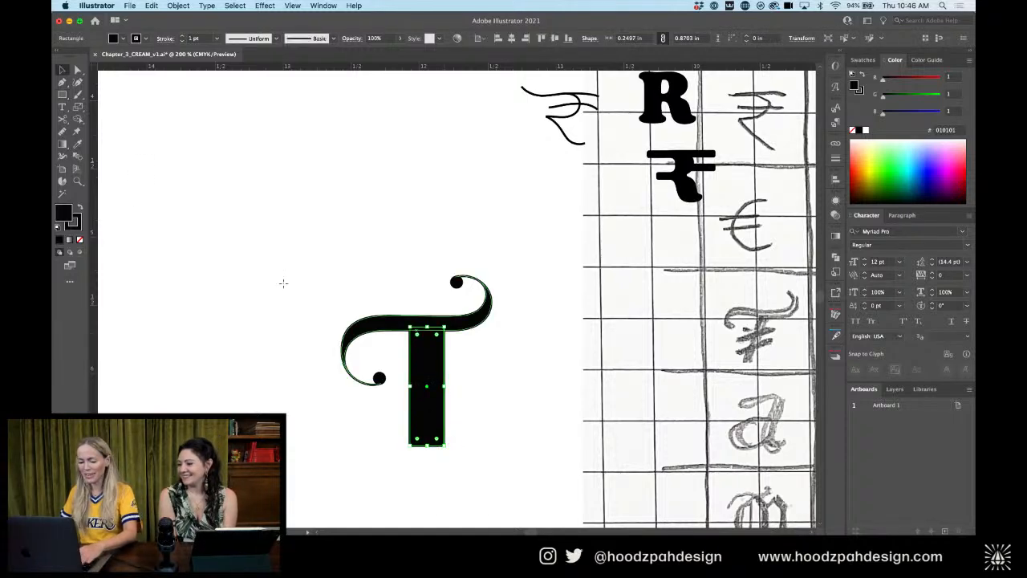
pyautogui.moveTo(77, 107); pyautogui.dragTo(126, 147)
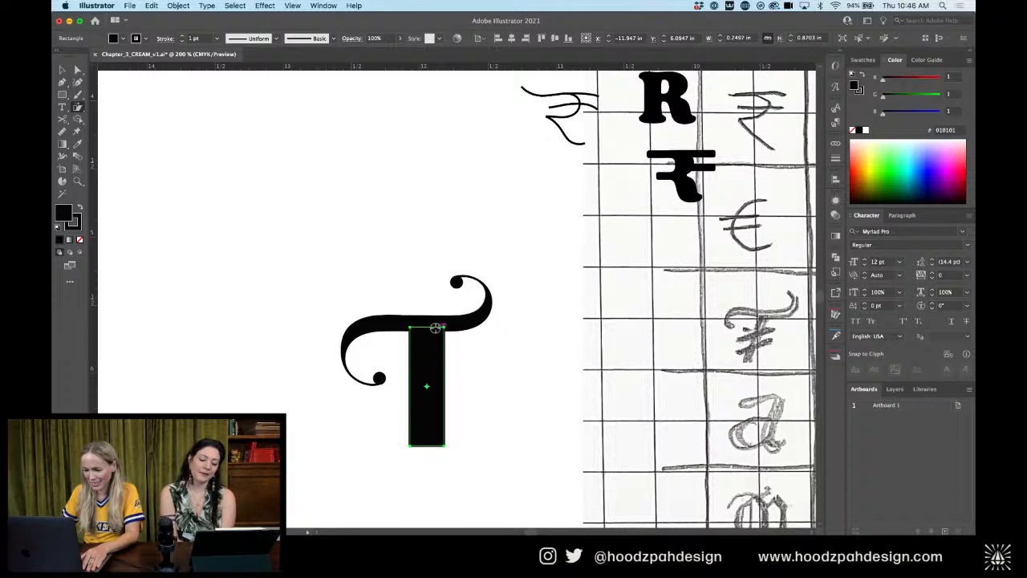
pyautogui.moveTo(435, 327); pyautogui.dragTo(486, 335)
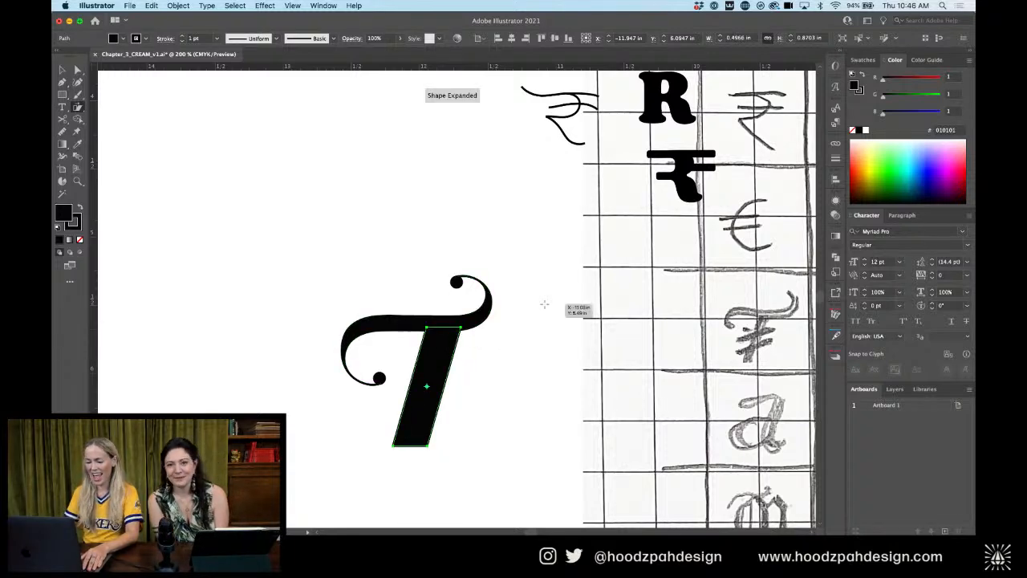
# Shift the slanted stem left under the crossbar's middle and scale it down proportionally
pyautogui.press('v')
pyautogui.hotkey('shift', 'Left')
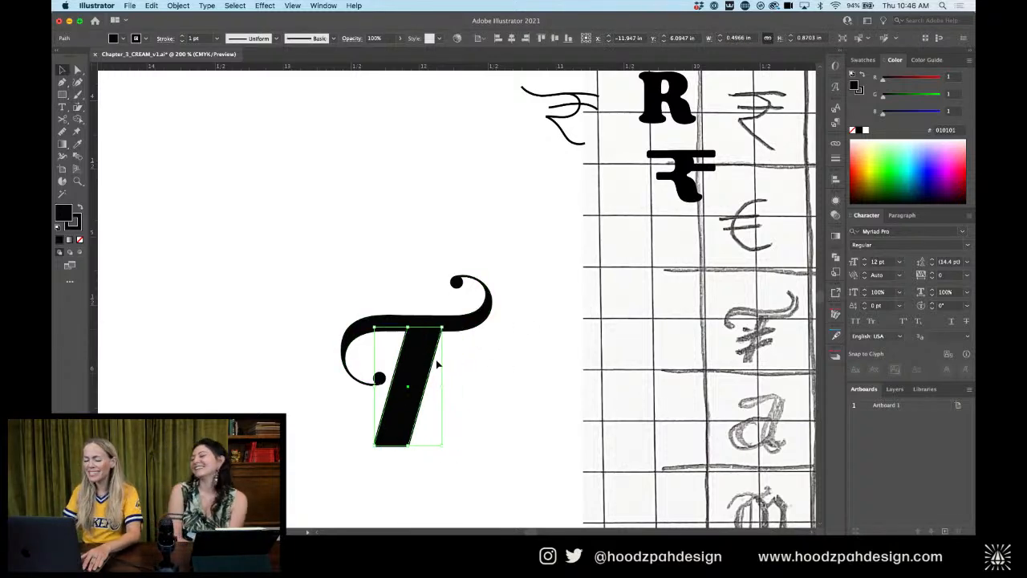
pyautogui.click(453, 347)
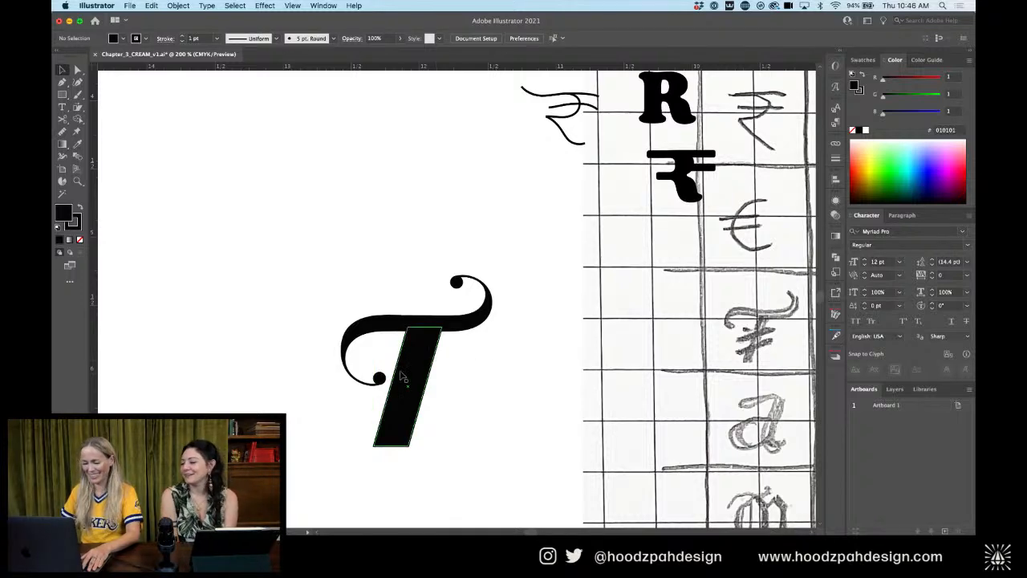
pyautogui.click(403, 380)
pyautogui.click(492, 383)
pyautogui.click(413, 396)
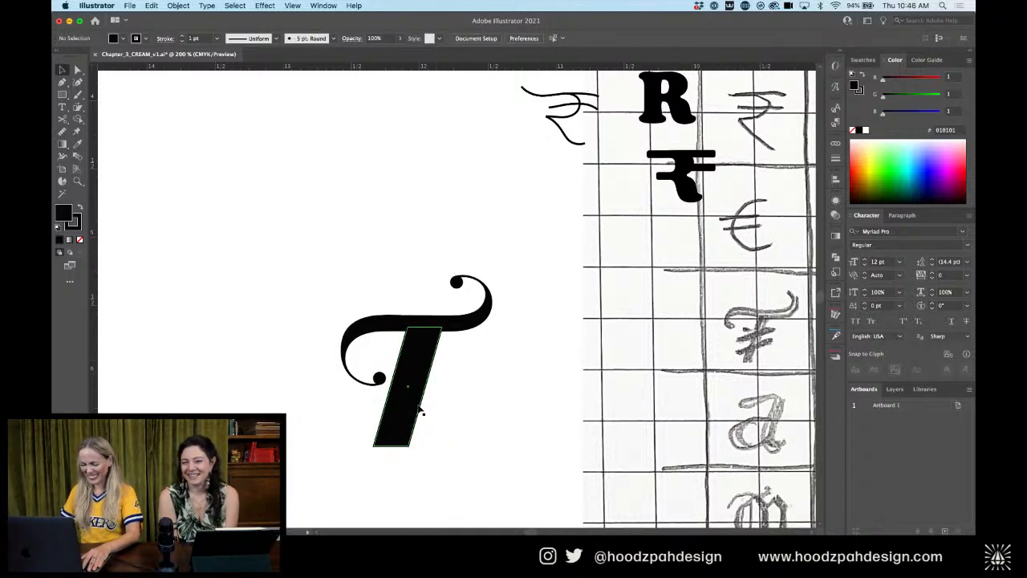
pyautogui.moveTo(408, 450); pyautogui.dragTo(408, 428)
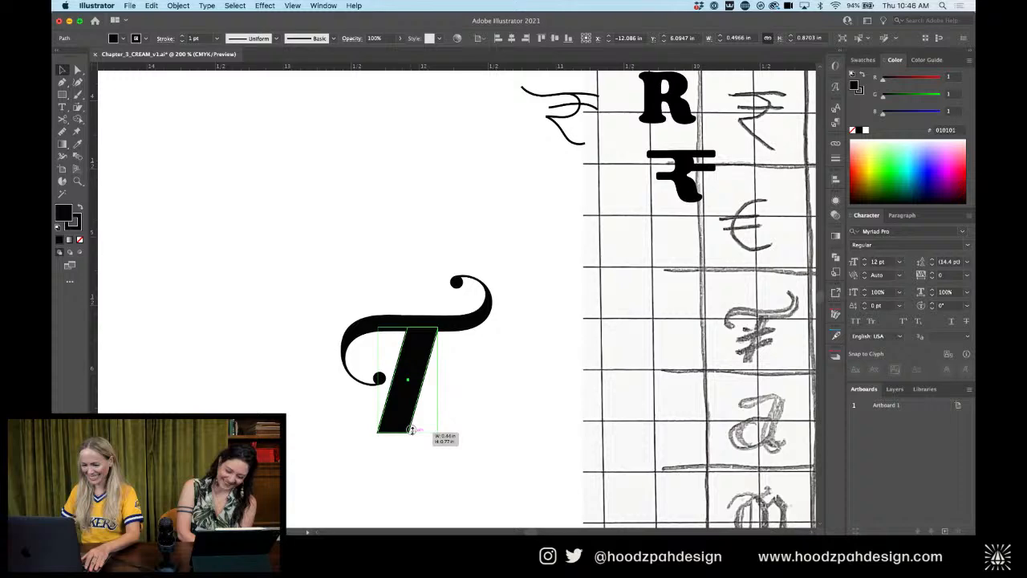
pyautogui.click(483, 411)
# Select the T's lower ball terminal together with the anchor points of the adjoining thin curl
pyautogui.press('super+minus')
pyautogui.press('super+minus')
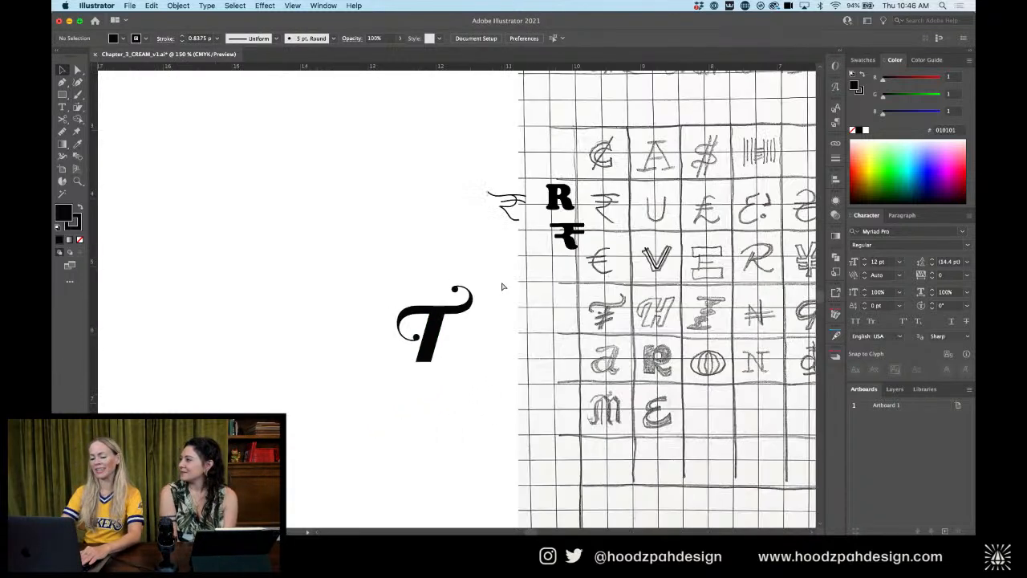
pyautogui.scroll(-2, 500, 275)
pyautogui.press('super+plus')
pyautogui.press('super+plus')
pyautogui.press('super+plus')
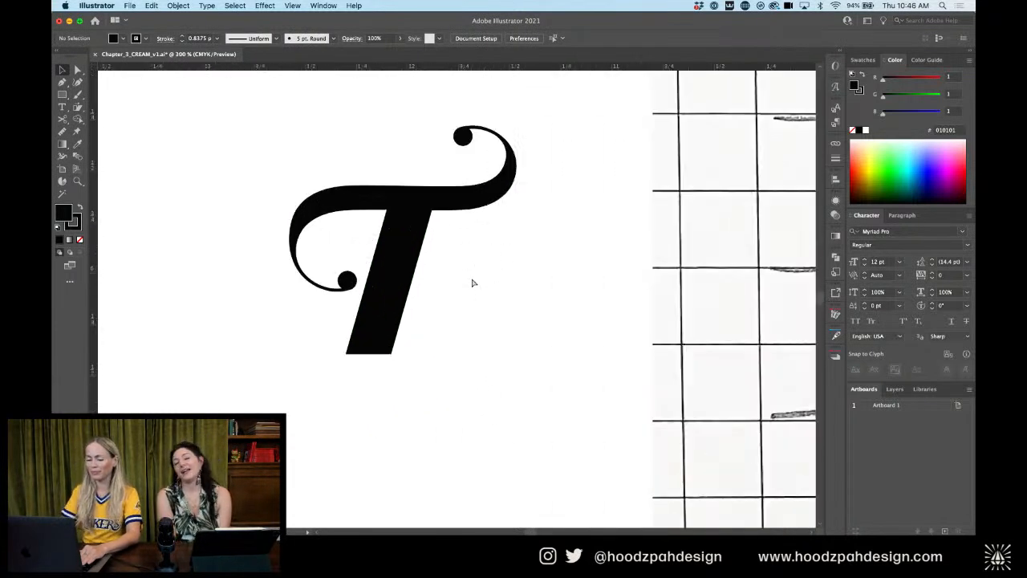
pyautogui.press('a')
pyautogui.click(347, 283)
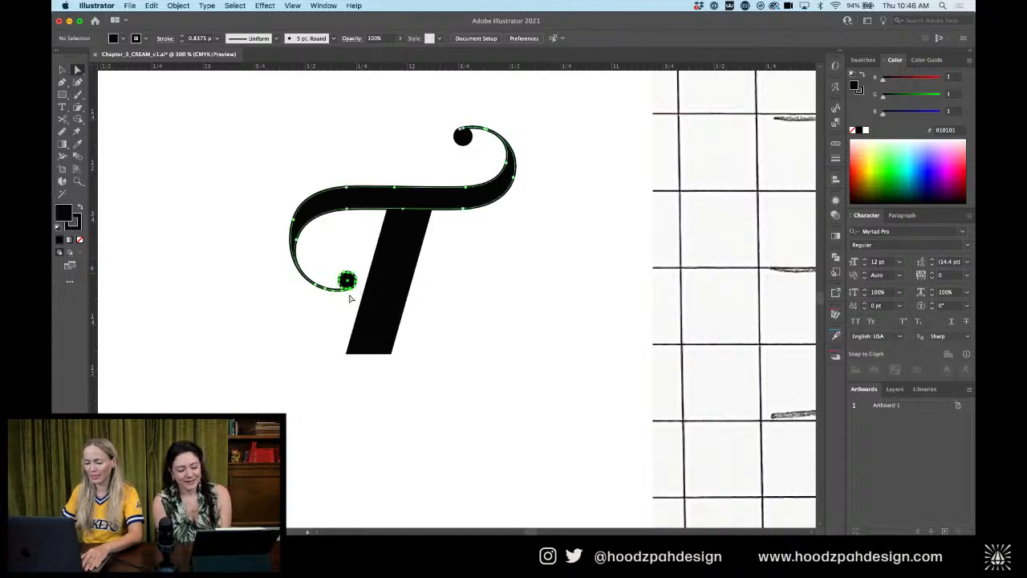
pyautogui.moveTo(316, 270); pyautogui.dragTo(310, 292)
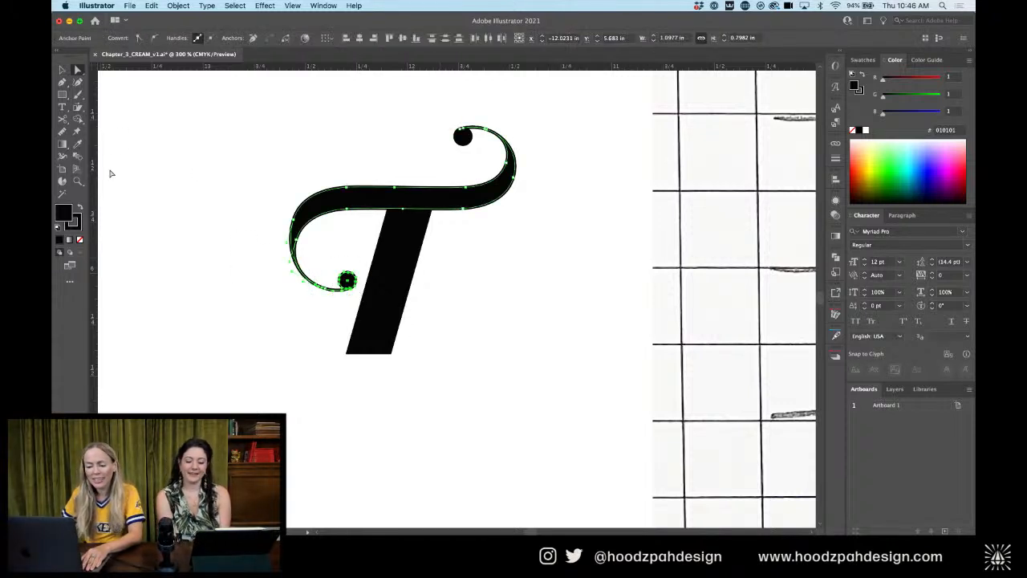
# Try scaling the selected lower ball terminal and curl with the Scale tool, and undo the change
pyautogui.click(78, 106)
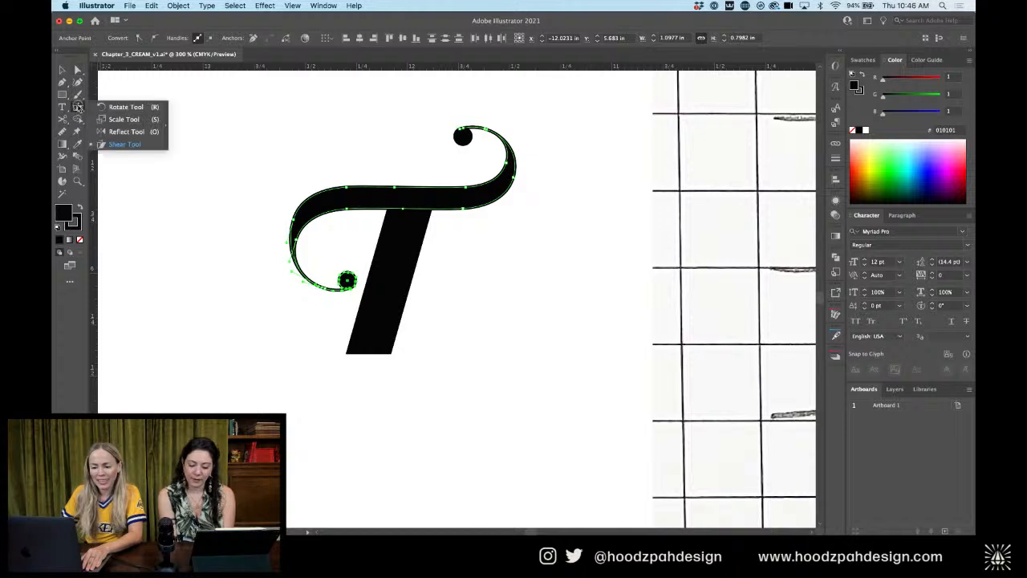
pyautogui.click(124, 119)
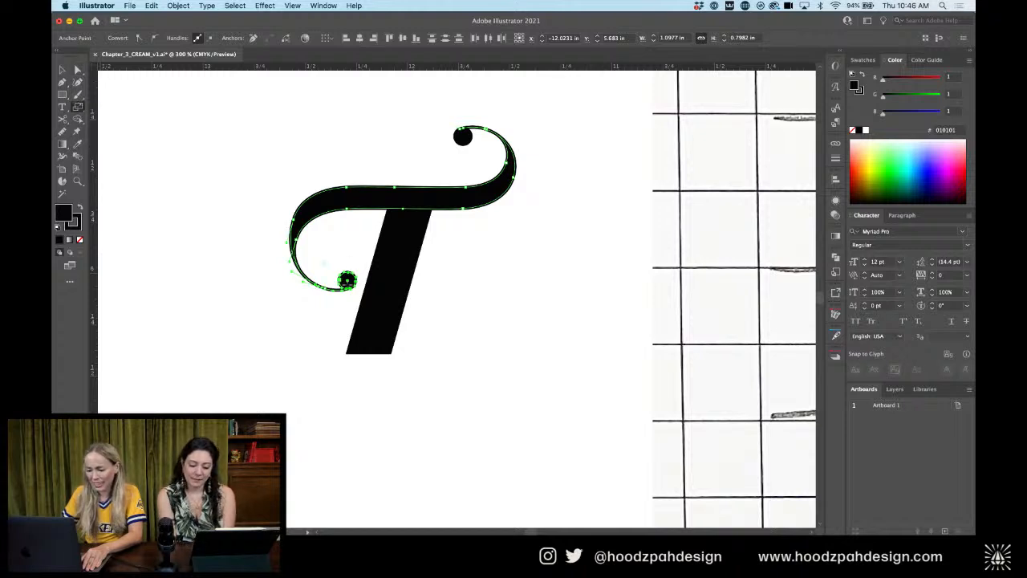
pyautogui.moveTo(348, 284); pyautogui.dragTo(345, 277)
pyautogui.press('super+z')
# Try scaling the T's lower ball terminal and thin curl down with the Scale tool again, and undo the change
pyautogui.press('super+=')
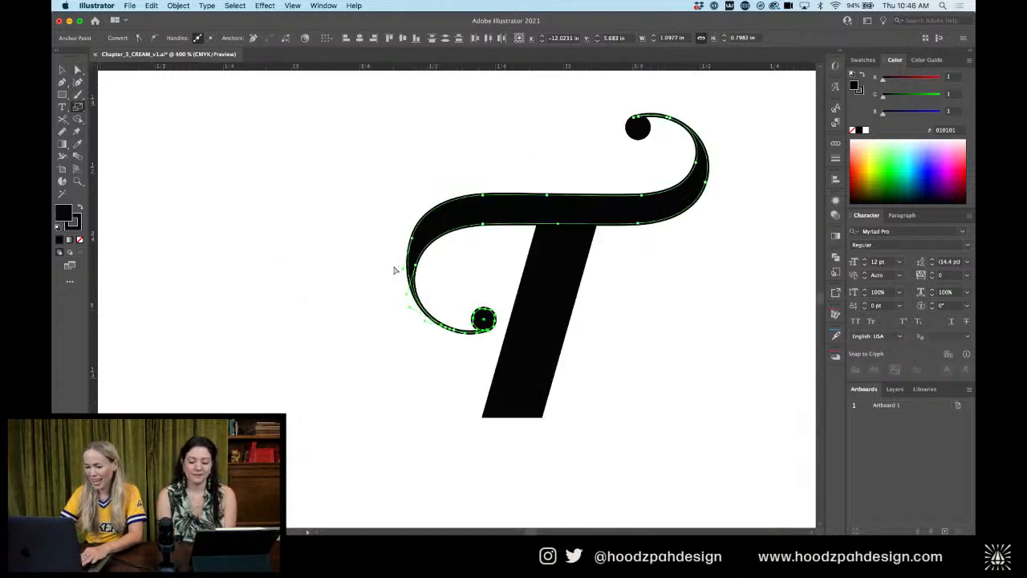
pyautogui.press('super+=')
pyautogui.moveTo(472, 345); pyautogui.dragTo(408, 355)
pyautogui.press('a')
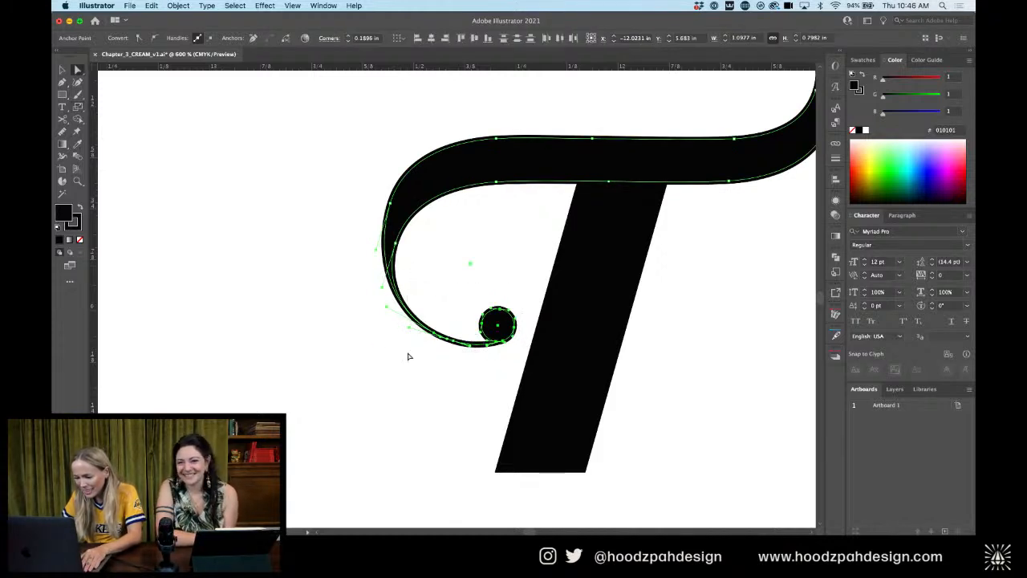
pyautogui.click(78, 107)
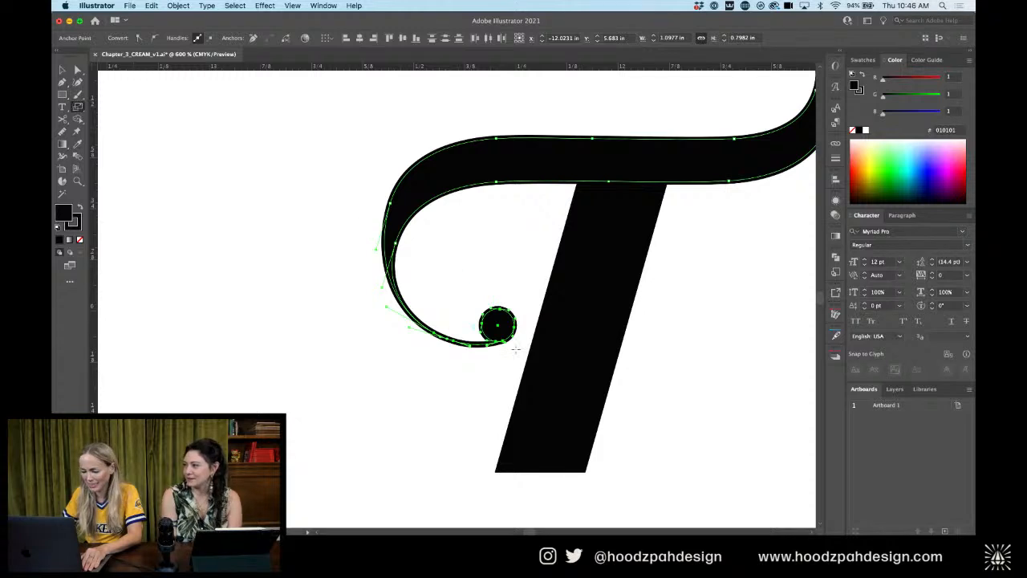
pyautogui.moveTo(515, 345); pyautogui.dragTo(499, 341)
pyautogui.press('super+z')
pyautogui.press('super+z')
pyautogui.press('a')
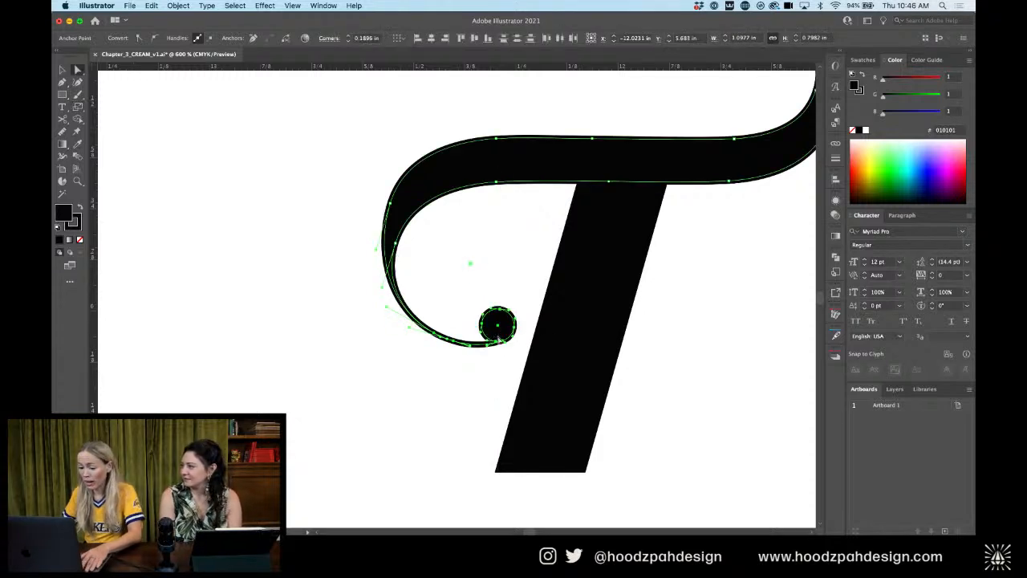
# Undo the earlier position changes of the T's lower ball terminal and thin curl
pyautogui.press('super+z')
pyautogui.press('super+z')
pyautogui.press('super+z')
pyautogui.press('super+z')
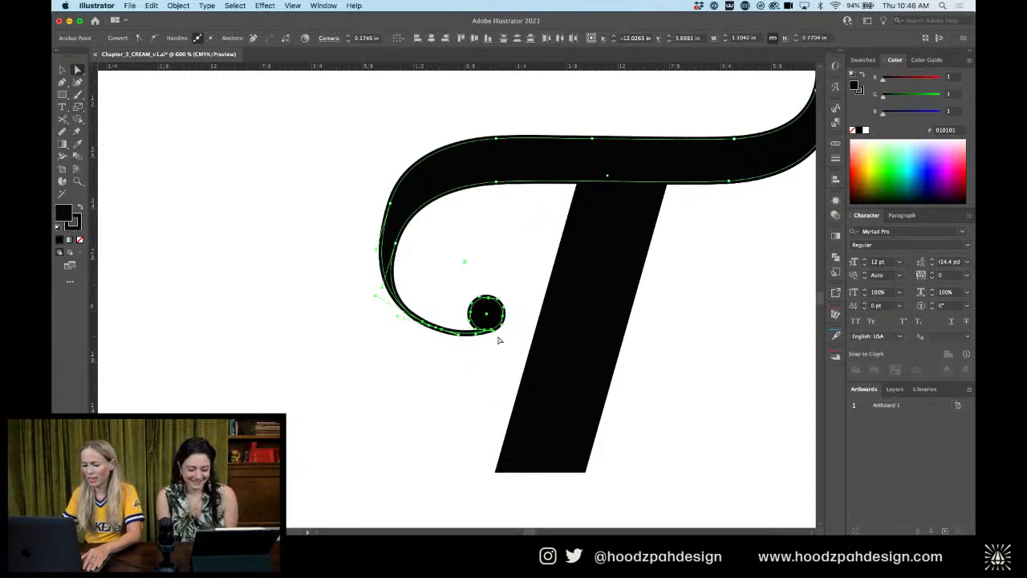
pyautogui.press('super+z')
pyautogui.press('super+z')
pyautogui.press('super+z')
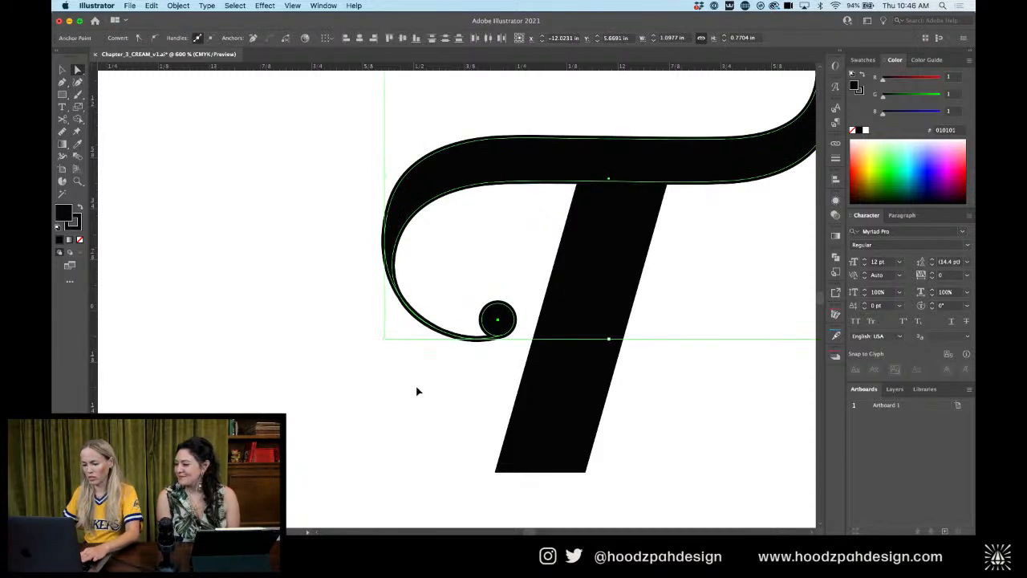
# Scale down the crossbar's lower curl together with its ball terminal, and nudge it back into a smooth join with the bar
pyautogui.moveTo(384, 205); pyautogui.dragTo(487, 321)
pyautogui.click(78, 107)
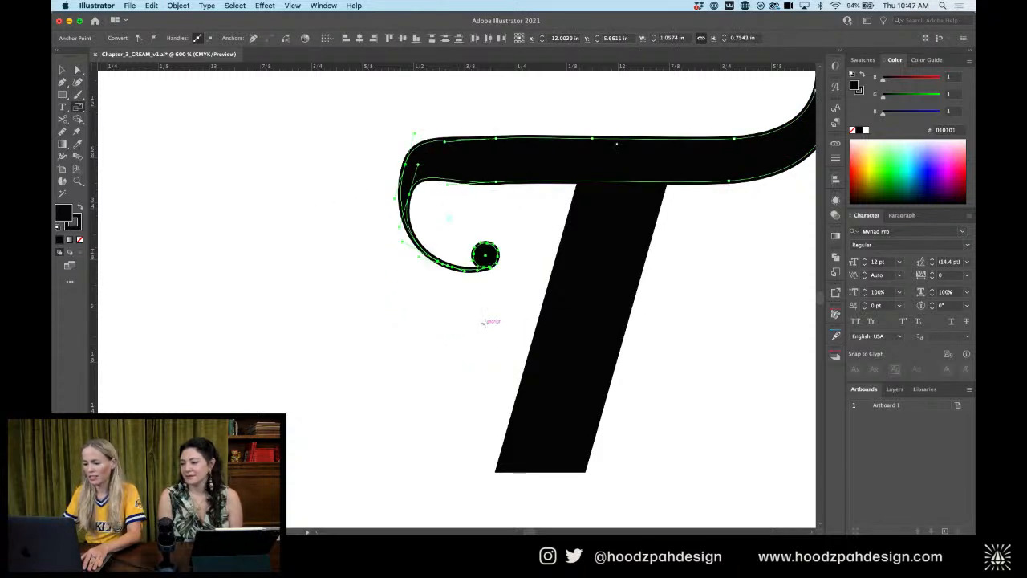
pyautogui.press('Up')
pyautogui.press('Up')
pyautogui.press('Up')
pyautogui.press('Up')
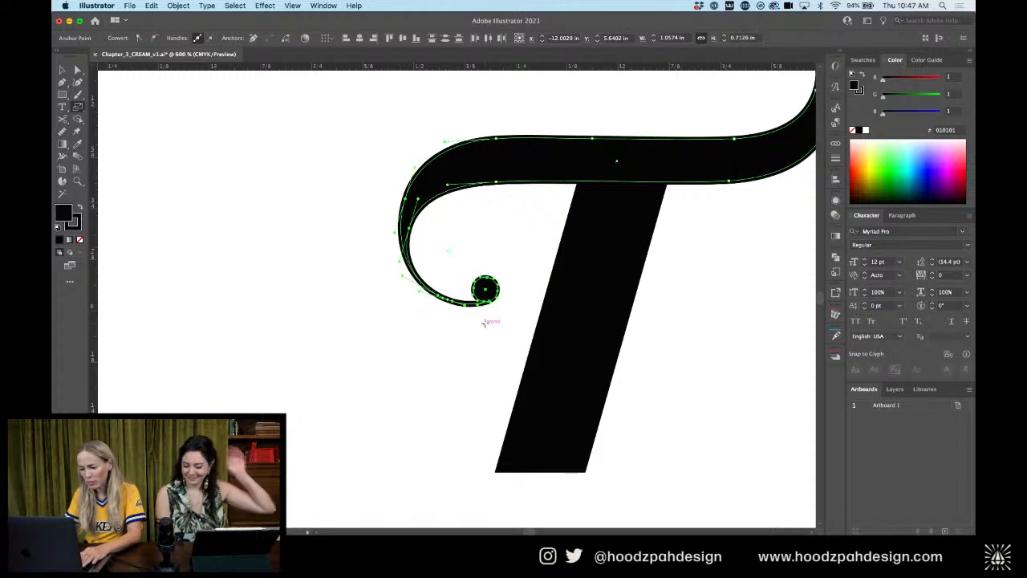
pyautogui.press('Left')
pyautogui.press('Down')
pyautogui.press('super+minus')
pyautogui.press('super+minus')
pyautogui.press('super+minus')
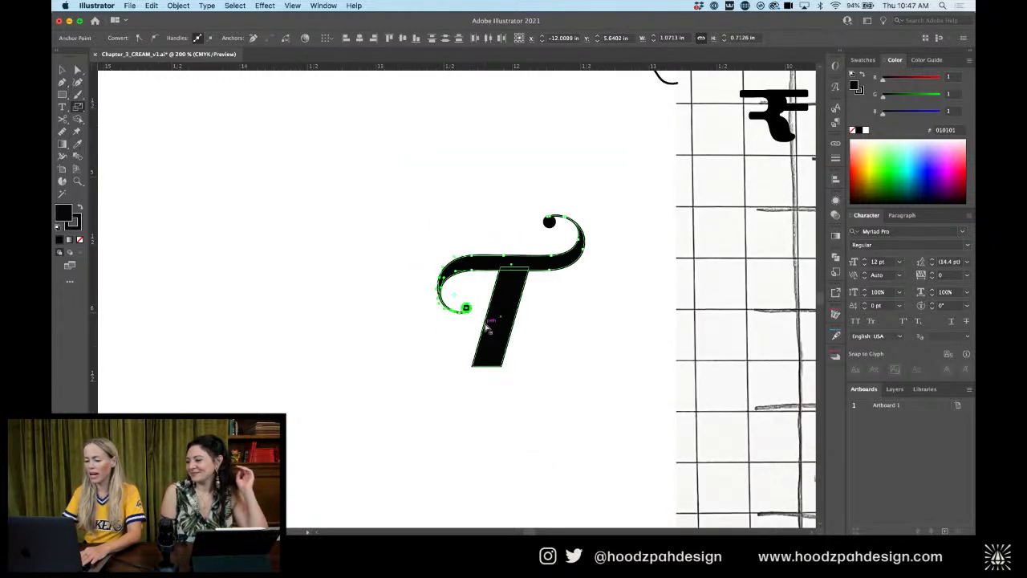
pyautogui.press('v')
pyautogui.click(459, 184)
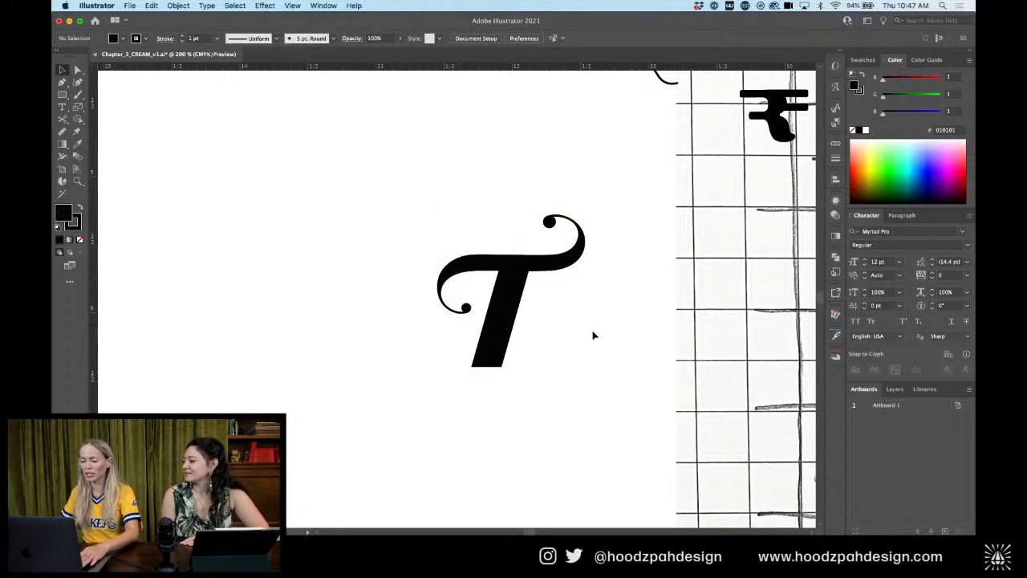
# Delete the shrunken lower ball terminal and replace it with a copy of the upper ball
pyautogui.press('super+plus')
pyautogui.press('super+plus')
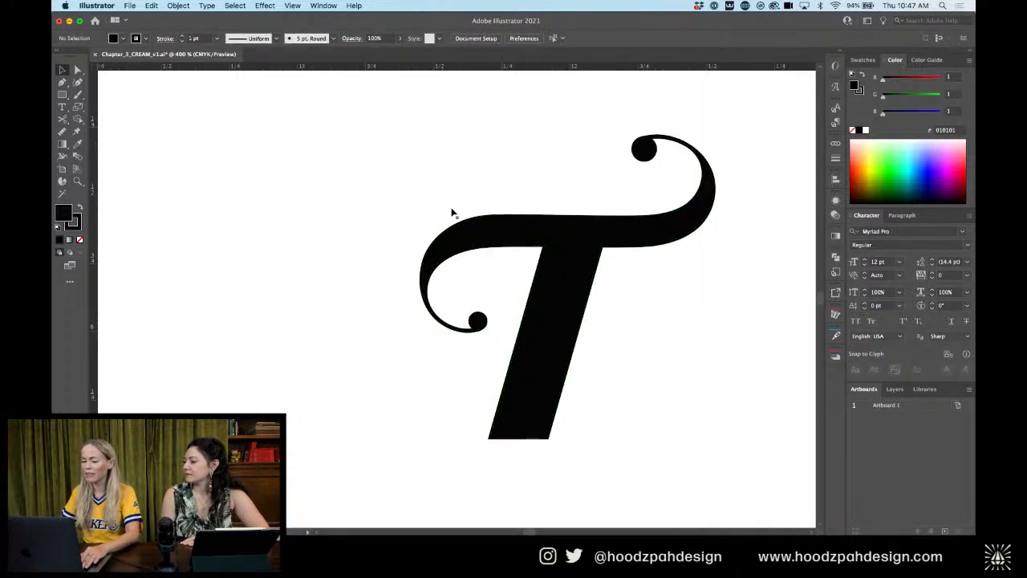
pyautogui.click(484, 257)
pyautogui.press('i')
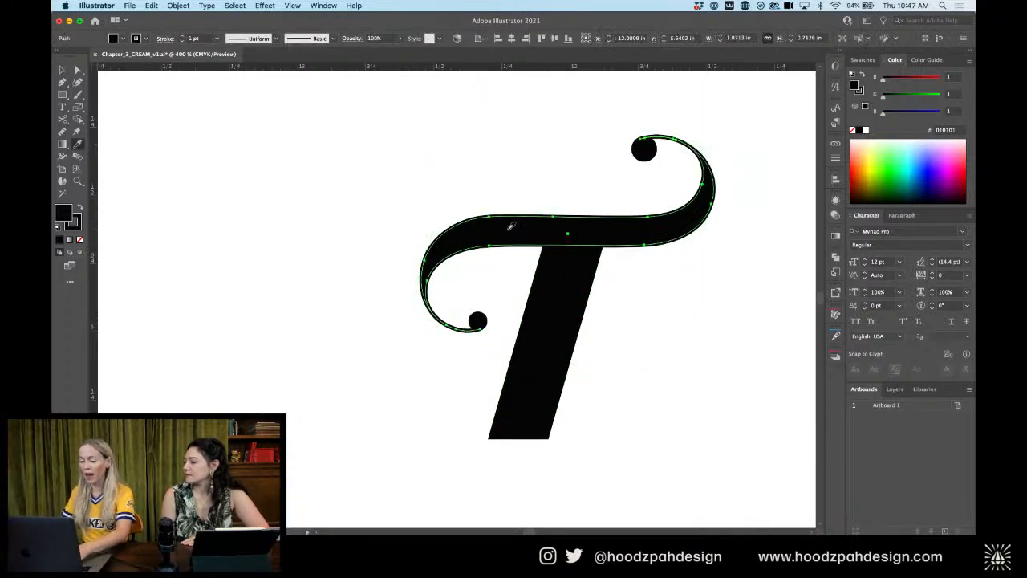
pyautogui.press('v')
pyautogui.click(499, 171)
pyautogui.click(477, 321)
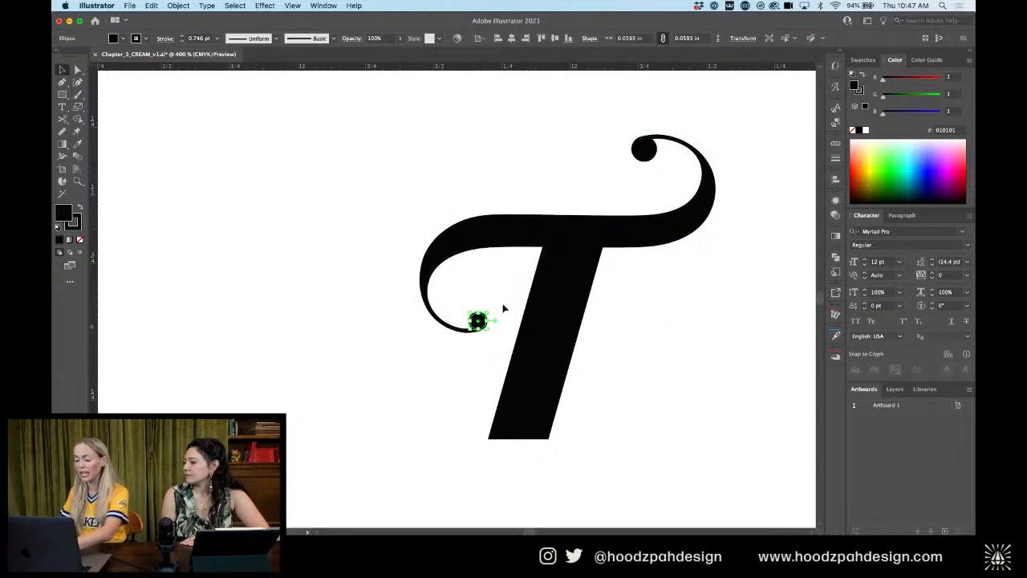
pyautogui.press('Delete')
pyautogui.moveTo(644, 150); pyautogui.dragTo(474, 321)
# Align the copied ball with the end of the lower curl so its edge meets the thin stroke
pyautogui.press('super+equal')
pyautogui.press('super+equal')
pyautogui.press('super+equal')
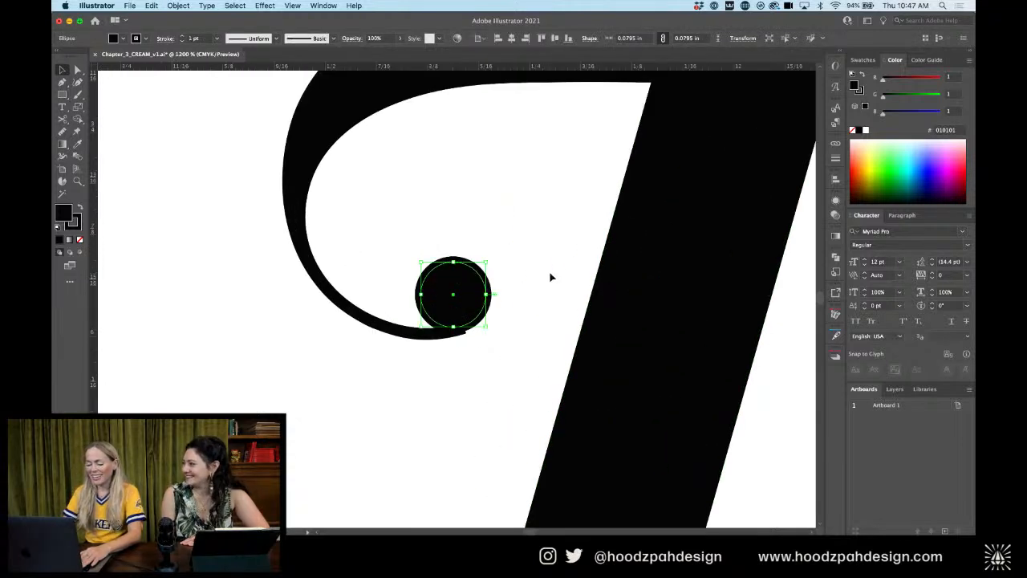
pyautogui.click(553, 272)
pyautogui.moveTo(472, 292); pyautogui.dragTo(475, 295)
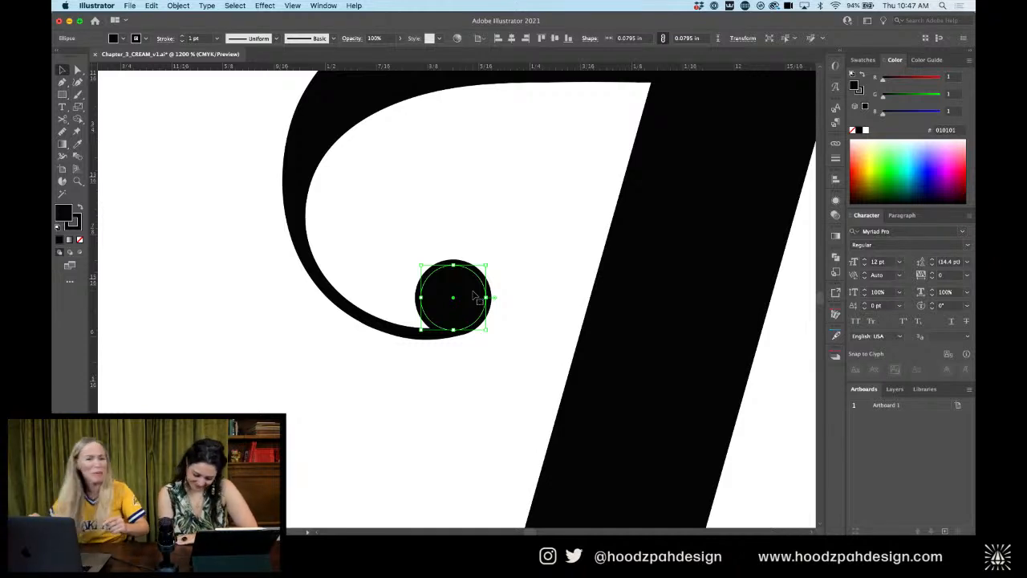
pyautogui.click(488, 223)
# Nudge the T's slanted stem slightly left under the crossbar
pyautogui.press('super+minus')
pyautogui.press('super+minus')
pyautogui.press('super+minus')
pyautogui.press('super+minus')
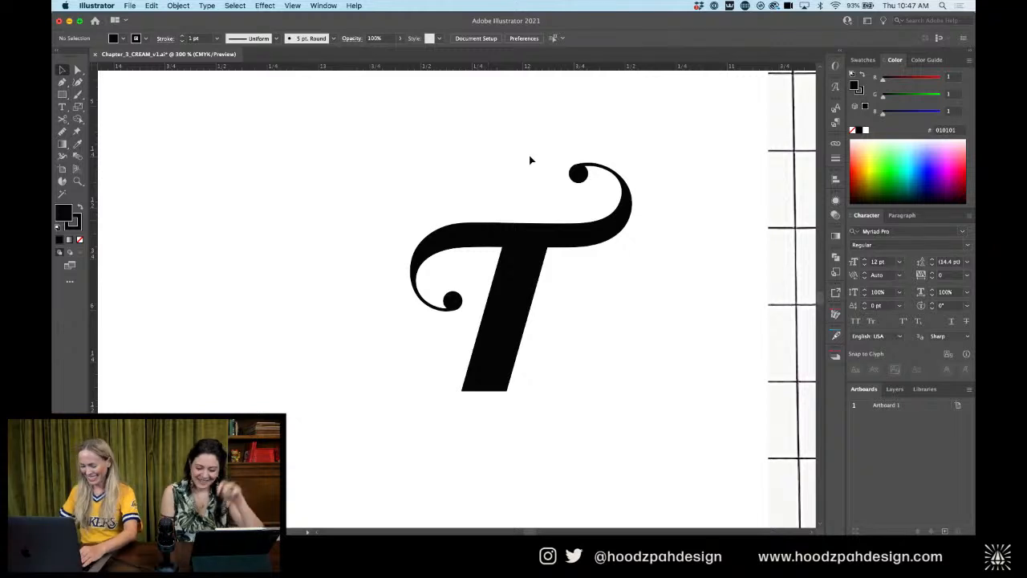
pyautogui.hscroll(5, 529, 155)
pyautogui.press('super+minus')
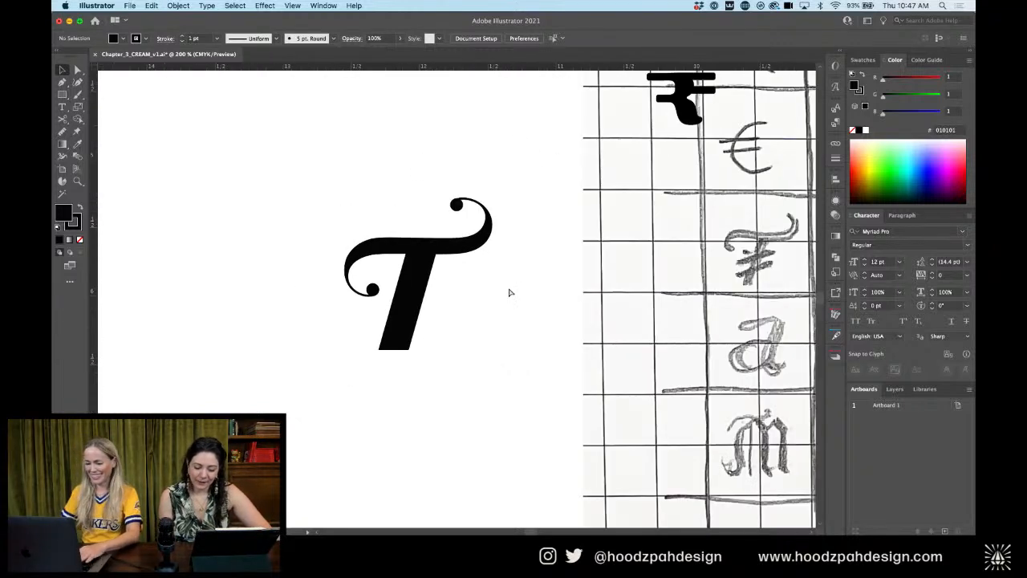
pyautogui.scroll(-1, 508, 292)
pyautogui.click(415, 277)
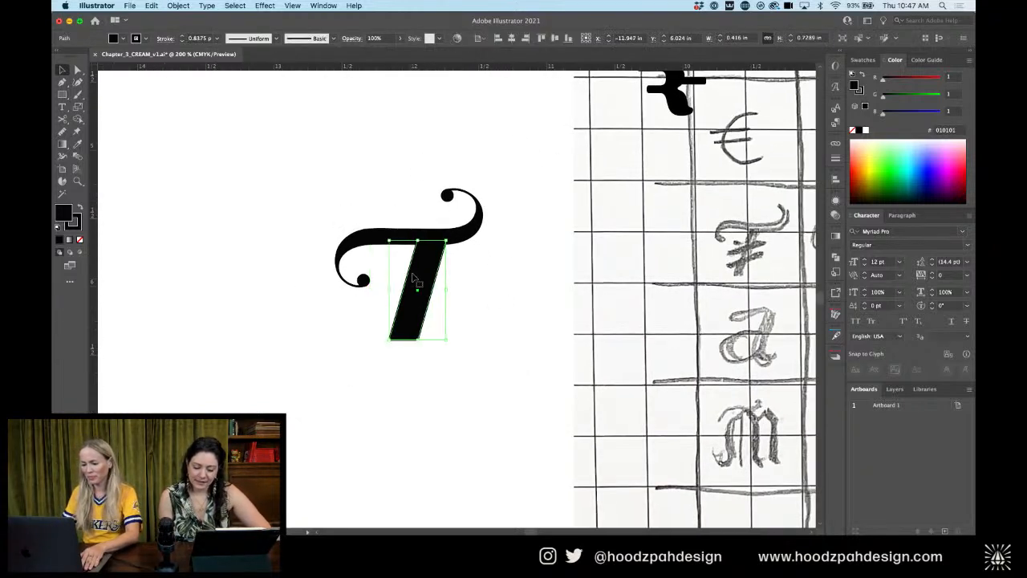
pyautogui.press('Left')
pyautogui.press('Left')
pyautogui.press('Left')
pyautogui.press('Left')
pyautogui.press('Left')
pyautogui.press('Left')
pyautogui.click(471, 311)
# Draw a straight rising line about 0.75 by 0.24 in across the T's stem with the Pen tool
pyautogui.press('super+minus')
pyautogui.press('super+minus')
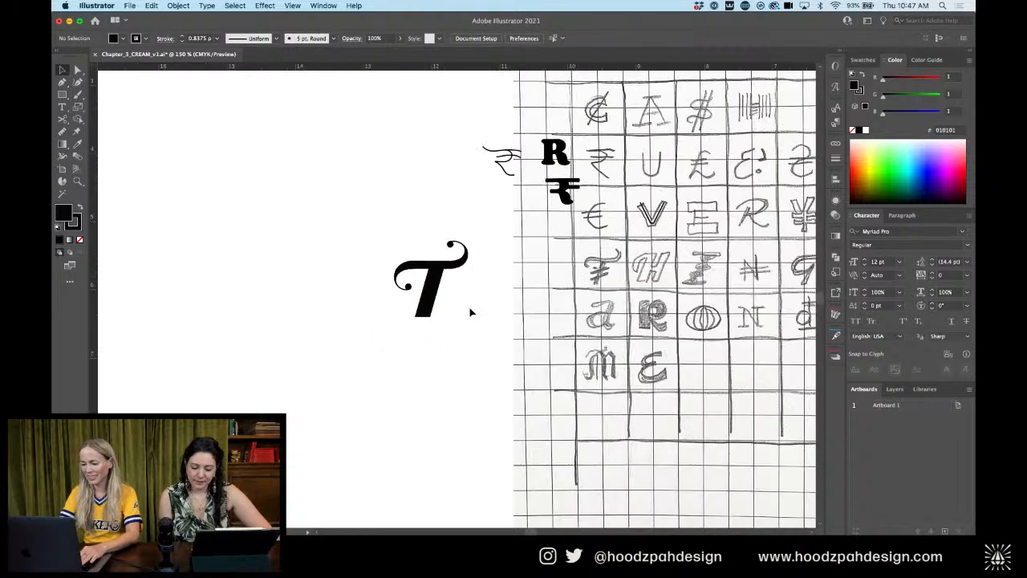
pyautogui.press('super+minus')
pyautogui.moveTo(470, 311); pyautogui.dragTo(446, 306)
pyautogui.press('z')
pyautogui.moveTo(392, 286); pyautogui.dragTo(569, 347)
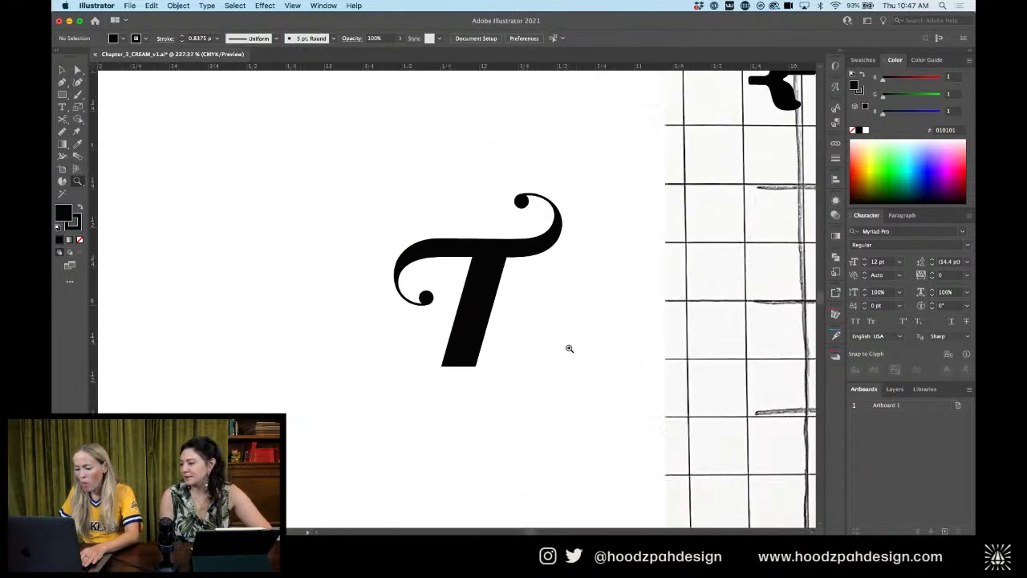
pyautogui.press('v')
pyautogui.moveTo(615, 307); pyautogui.dragTo(431, 302)
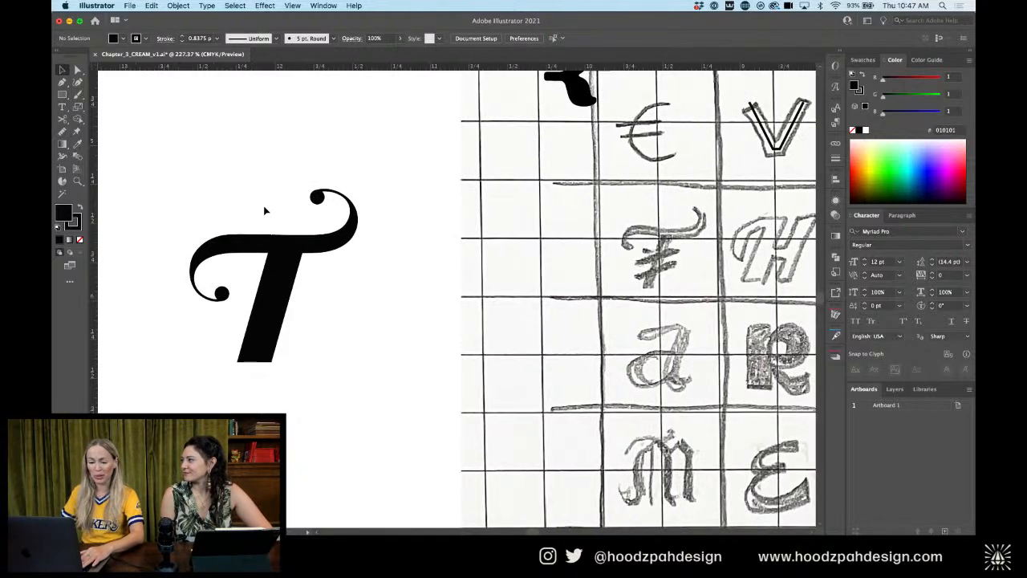
pyautogui.click(62, 94)
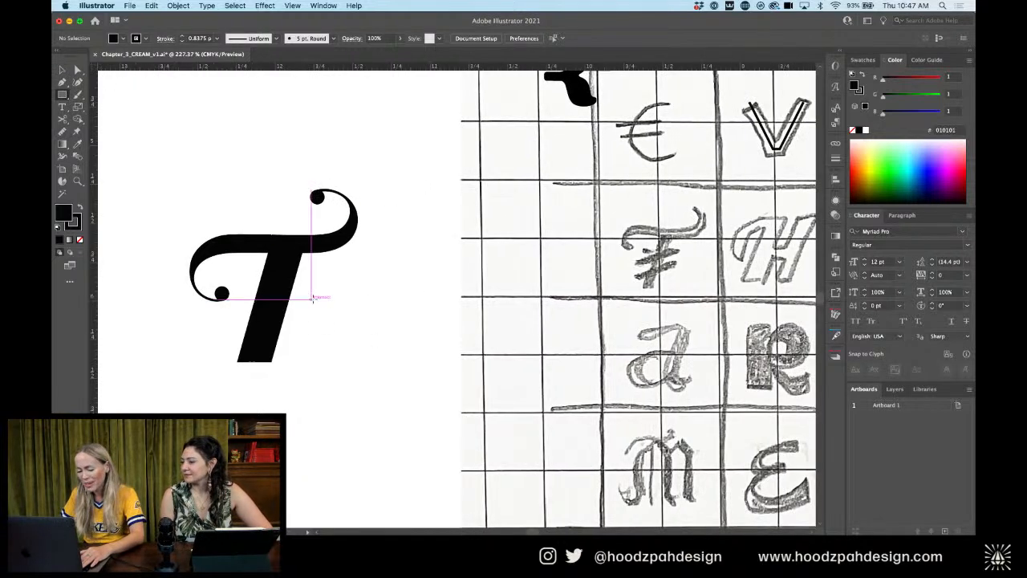
pyautogui.press('p')
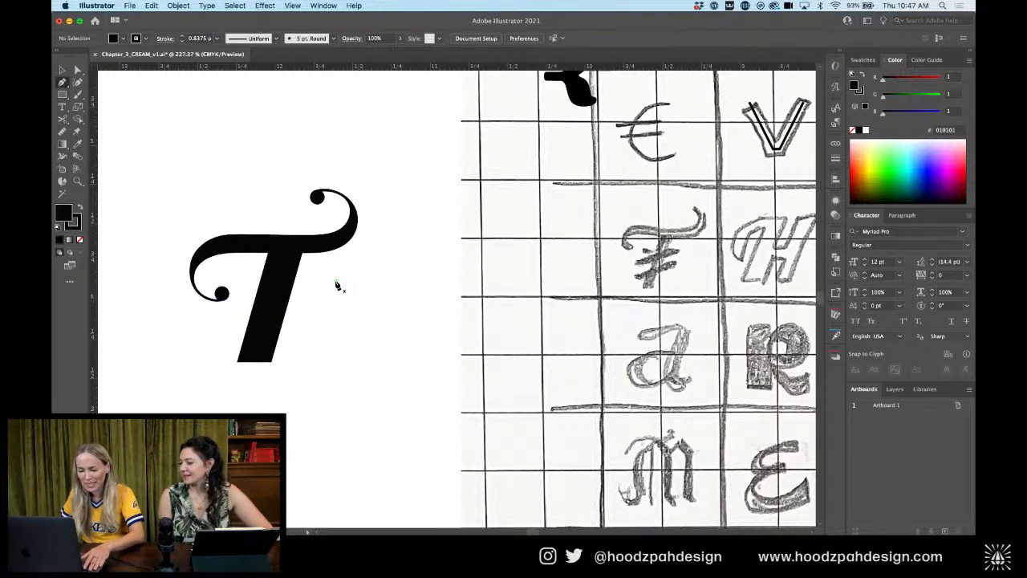
pyautogui.click(336, 281)
pyautogui.click(220, 319)
pyautogui.press('v')
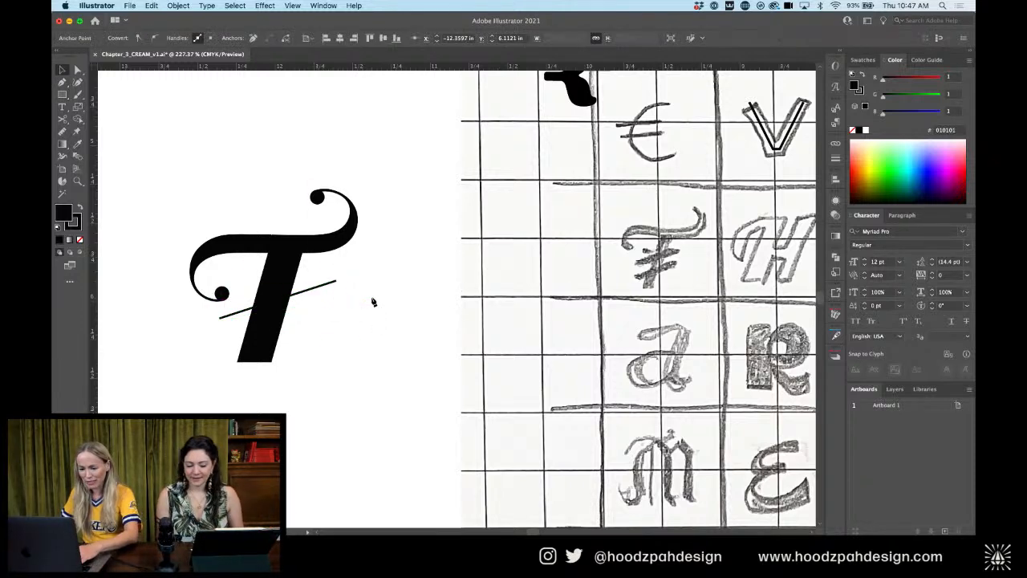
pyautogui.click(372, 297)
# Select the thin line crossing the stem and nudge it slightly left
pyautogui.click(330, 284)
pyautogui.click(310, 296)
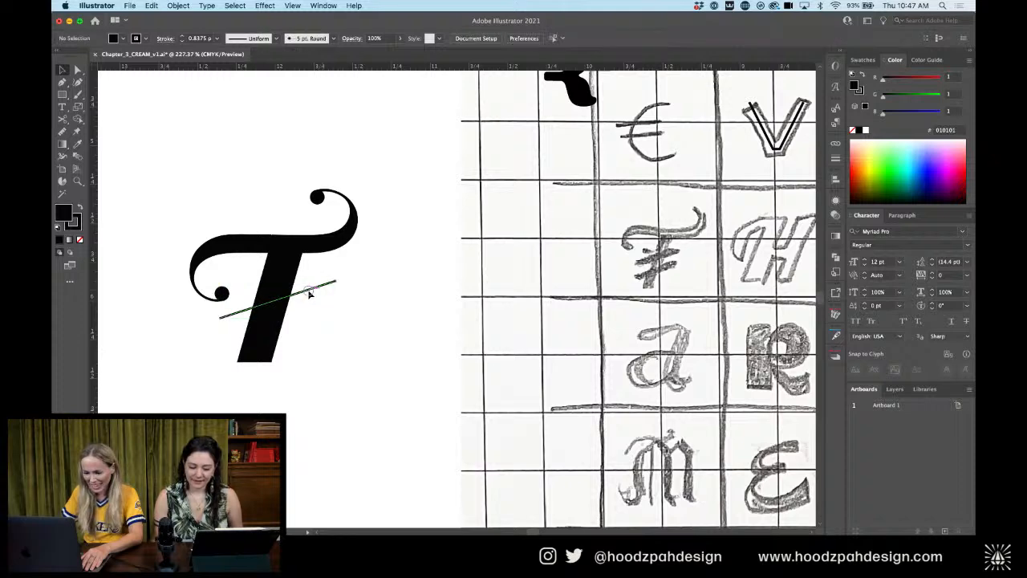
pyautogui.click(308, 290)
pyautogui.press('Left')
pyautogui.press('Left')
pyautogui.press('Left')
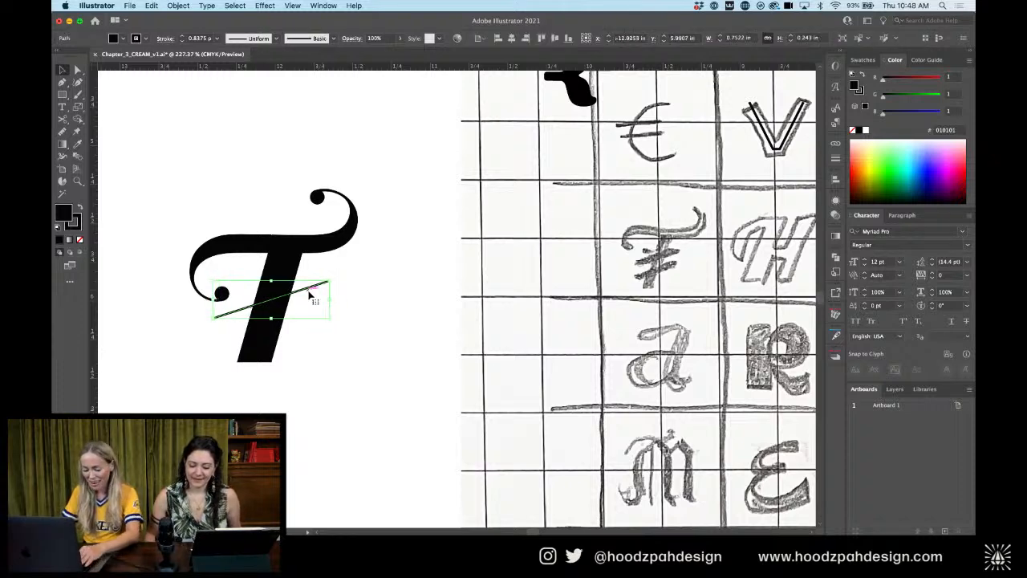
# Duplicate the crossing line in place and move the copy just below it as a second parallel bar
pyautogui.press('super+c')
pyautogui.press('super+f')
pyautogui.hotkey('shift', 'Down')
pyautogui.press('Left')
pyautogui.press('Up')
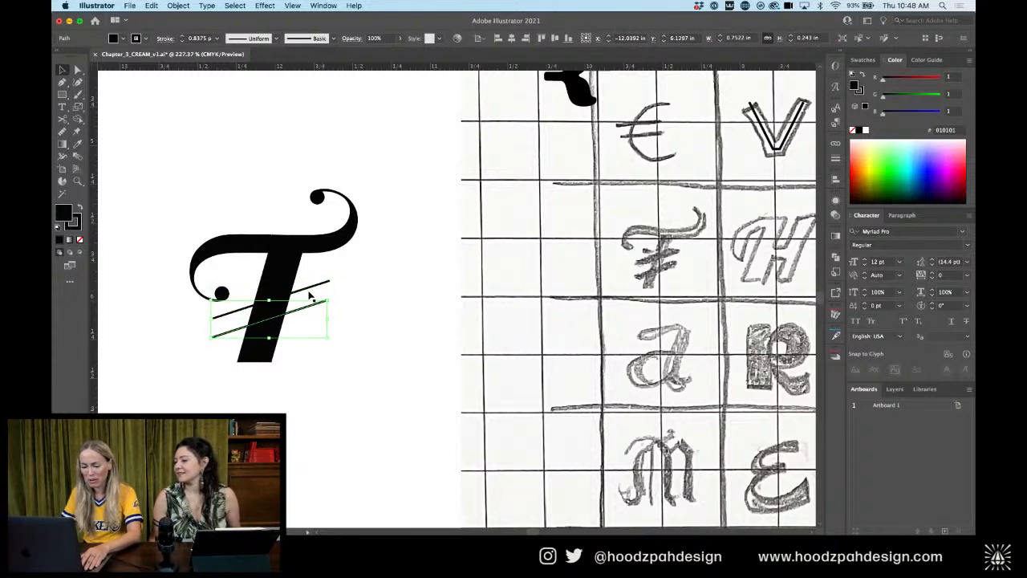
pyautogui.press('Up')
pyautogui.moveTo(367, 261); pyautogui.dragTo(319, 308)
pyautogui.press('Right')
pyautogui.press('Left')
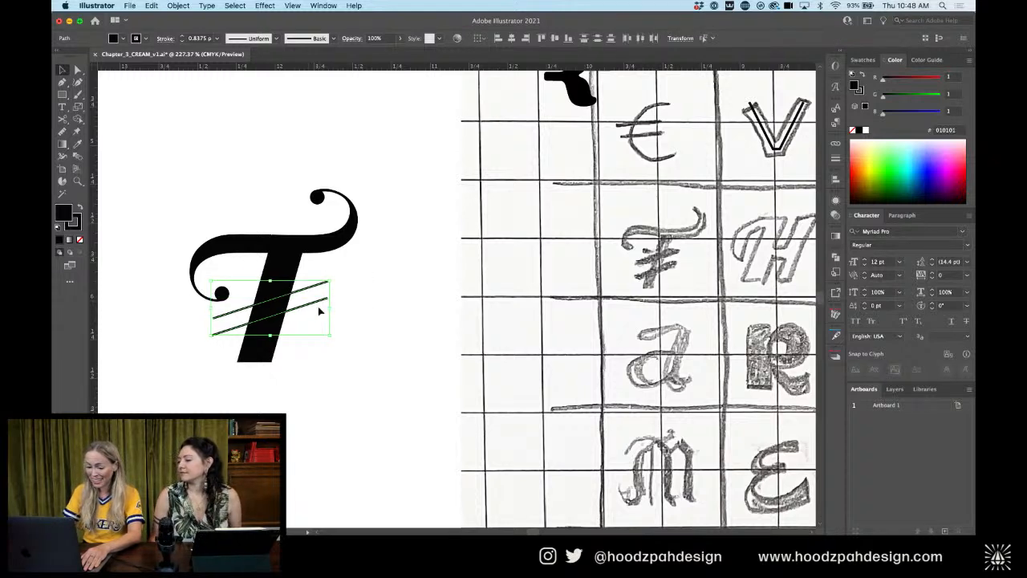
pyautogui.click(360, 280)
# Set the stroke weight of the two bars crossing the stem to 2 pt
pyautogui.press('super+minus')
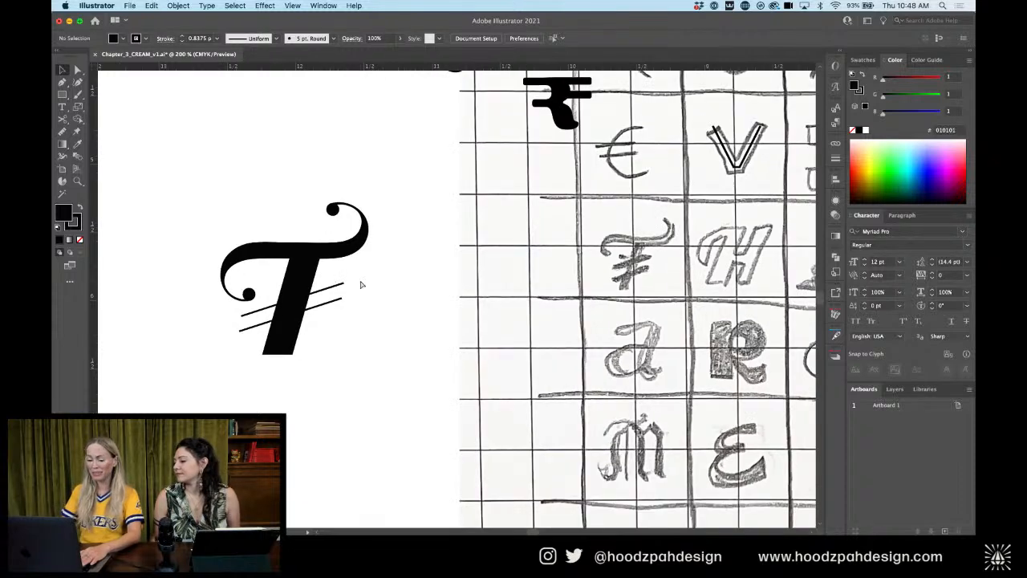
pyautogui.moveTo(359, 281); pyautogui.dragTo(330, 323)
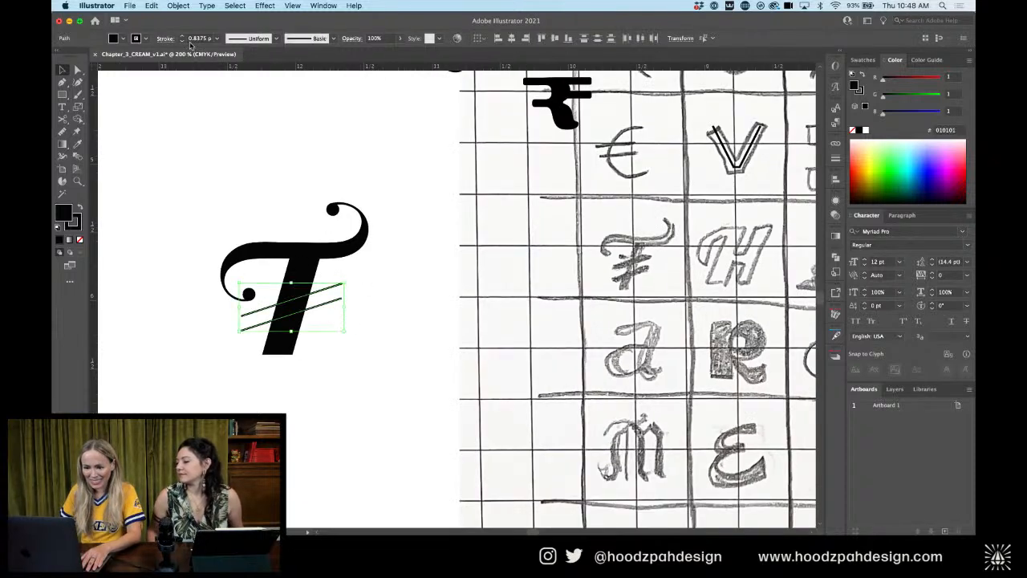
pyautogui.click(183, 37)
pyautogui.click(300, 145)
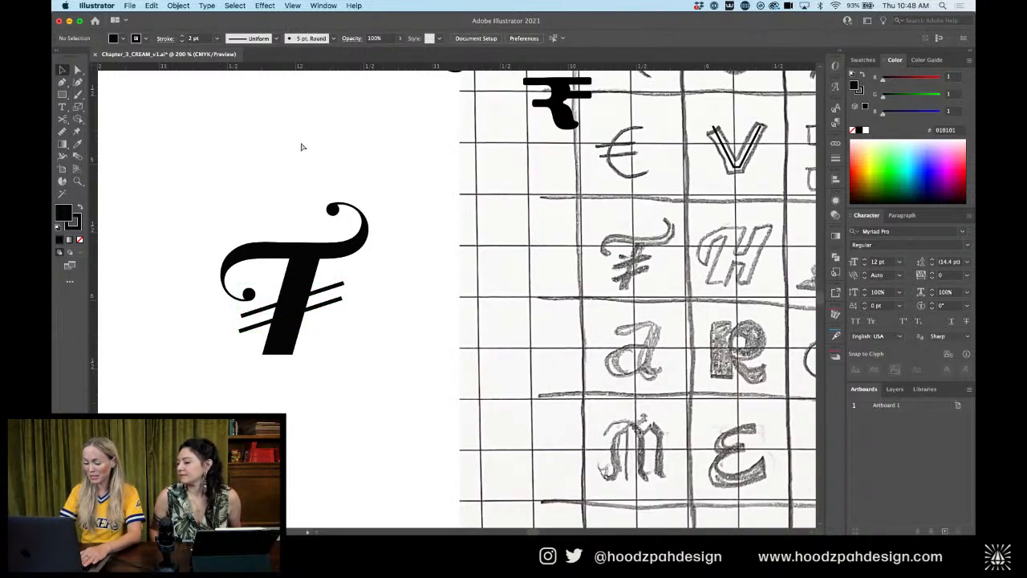
pyautogui.press('super+1')
# Set the stroke weight of the two bars crossing the stem to 1 pt
pyautogui.moveTo(362, 198); pyautogui.dragTo(461, 215)
pyautogui.press('super+plus')
pyautogui.press('super+plus')
pyautogui.press('super+plus')
pyautogui.click(313, 281)
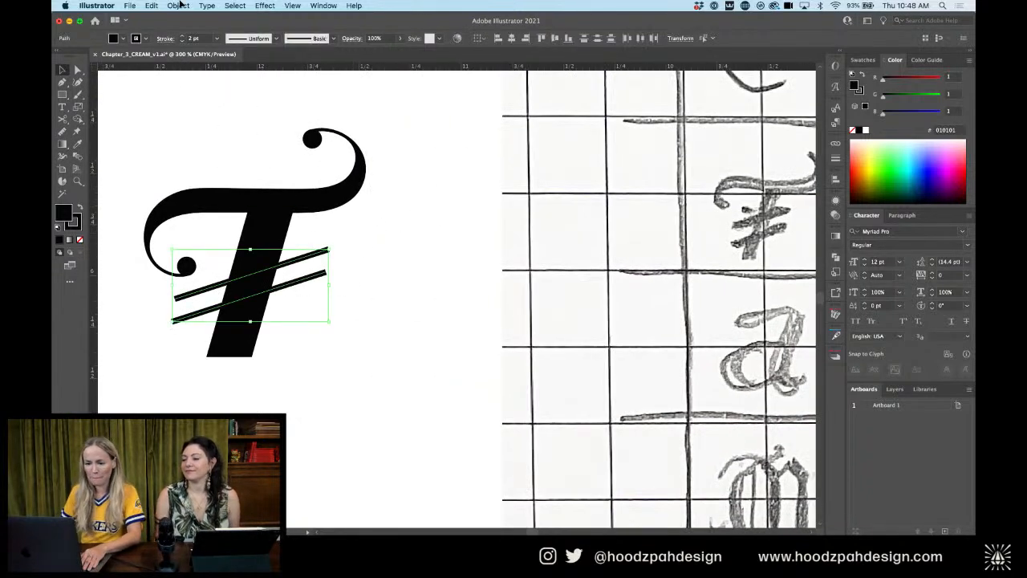
pyautogui.click(419, 277)
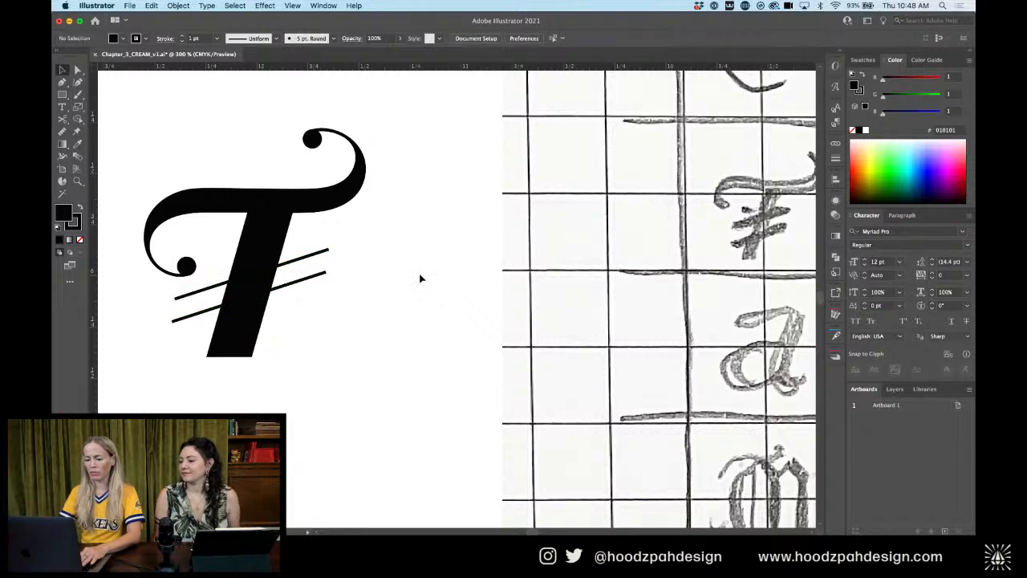
# Compare the barred T with the pencil sketches in the currency-symbol lettering grid
pyautogui.press('super+minus')
pyautogui.press('super+minus')
pyautogui.press('super+minus')
pyautogui.press('super+minus')
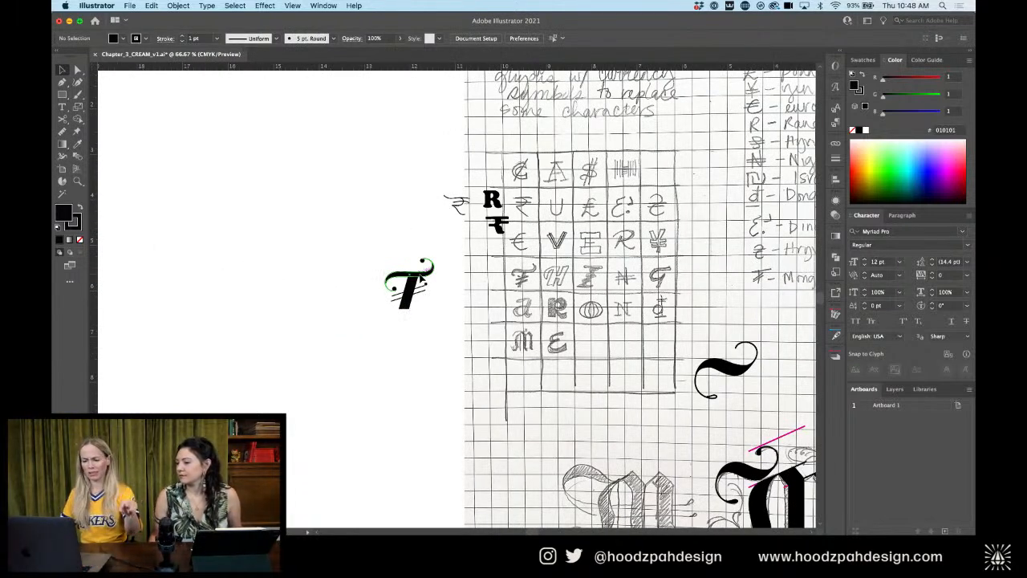
pyautogui.moveTo(424, 340); pyautogui.dragTo(373, 340)
pyautogui.press('super+plus')
pyautogui.press('super+plus')
pyautogui.press('super+plus')
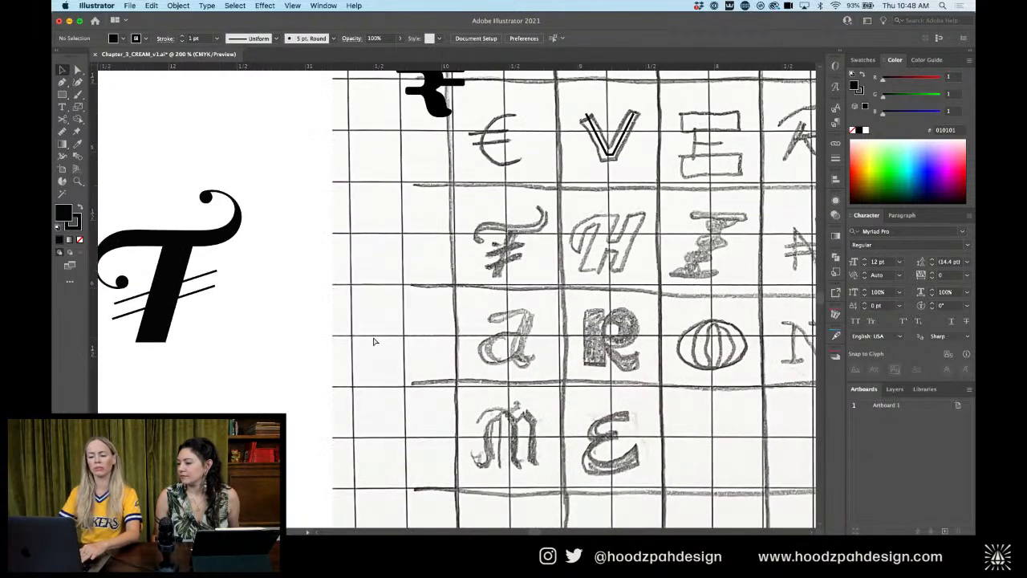
# Draw a thin horizontal rectangle about 0.4 in wide and 0.03 in tall beside the T, with black fill and no stroke
pyautogui.moveTo(267, 300); pyautogui.dragTo(352, 290)
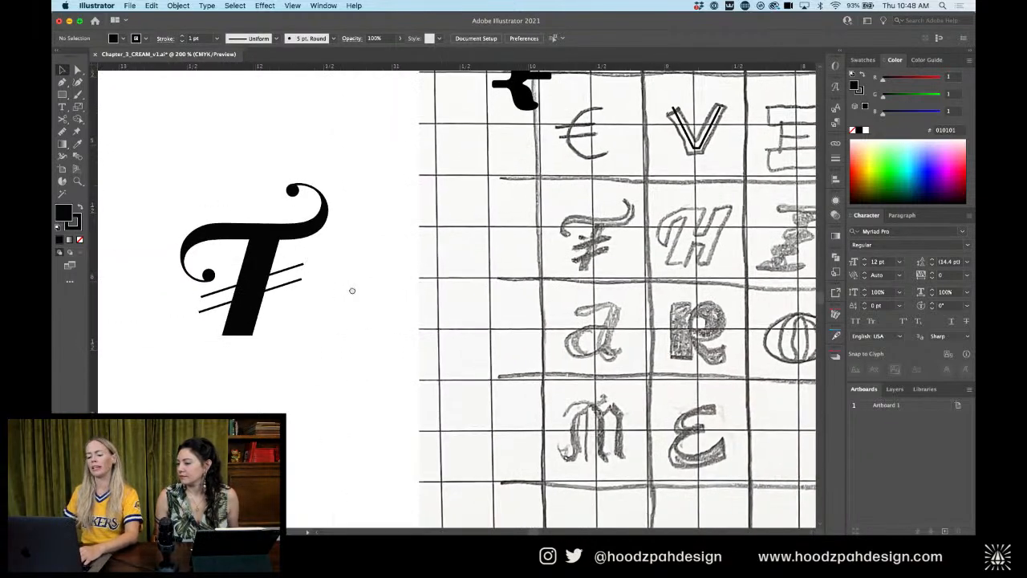
pyautogui.click(289, 284)
pyautogui.press('super+plus')
pyautogui.click(614, 307)
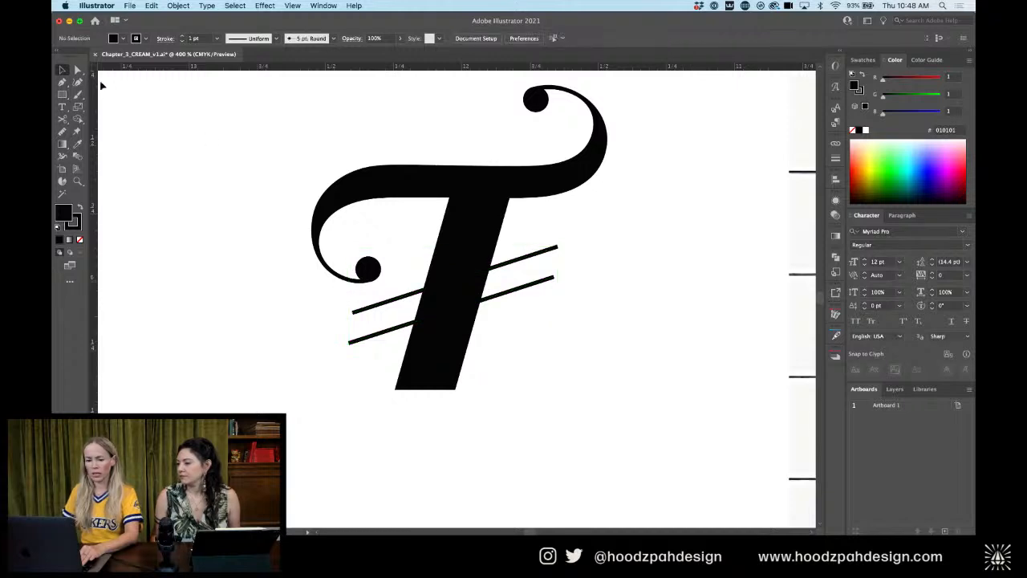
pyautogui.click(63, 93)
pyautogui.moveTo(175, 310); pyautogui.dragTo(287, 322)
pyautogui.click(74, 226)
pyautogui.click(79, 240)
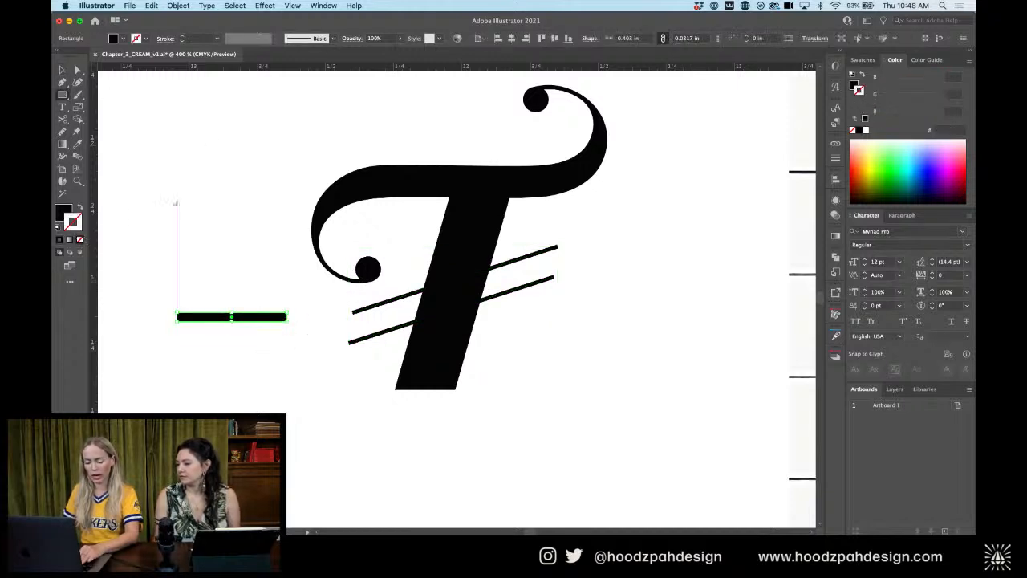
# Shear the thin rectangle into a rising slanted bar and place it across the upper part of the T's stem
pyautogui.press('v')
pyautogui.click(240, 319)
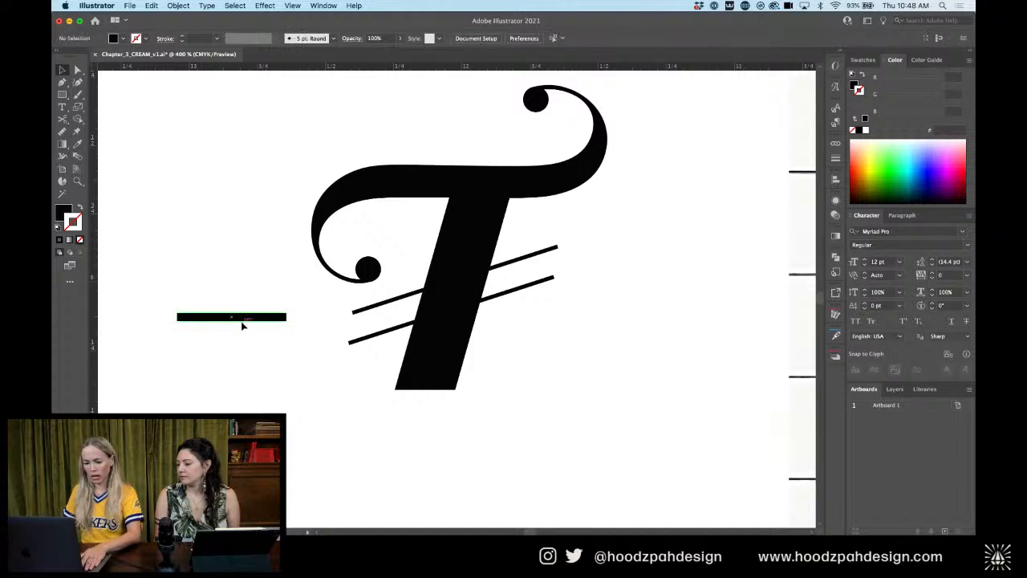
pyautogui.click(78, 108)
pyautogui.moveTo(82, 114); pyautogui.dragTo(120, 137)
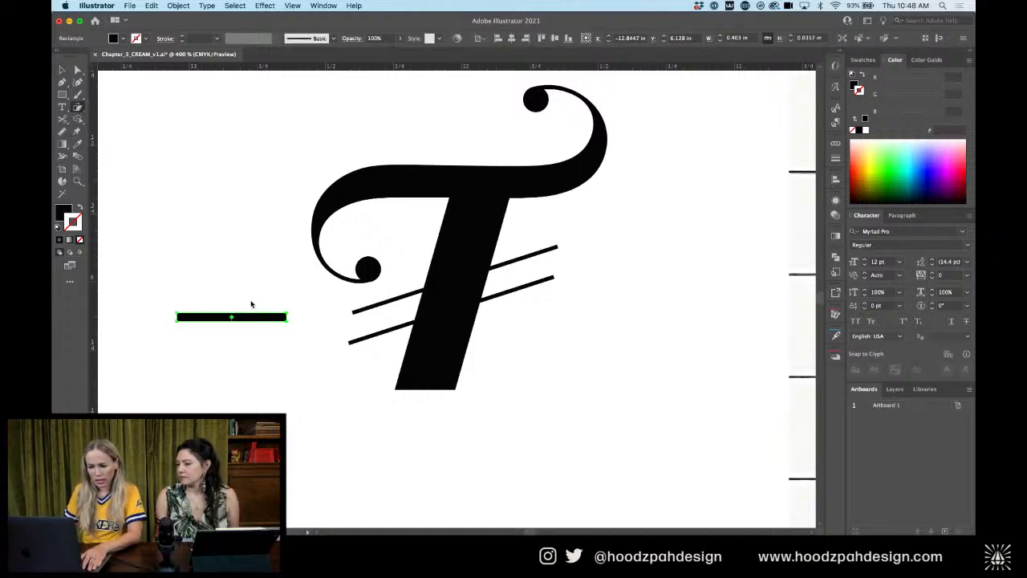
pyautogui.moveTo(290, 319); pyautogui.dragTo(286, 297)
pyautogui.moveTo(240, 338); pyautogui.dragTo(482, 255)
# Move the two original thin crossing lines off the T into the empty space beside it
pyautogui.press('v')
pyautogui.click(557, 249)
pyautogui.moveTo(552, 253); pyautogui.dragTo(208, 251)
# Widen the slanted bar to about 0.56 in and nudge it down and left across the middle of the stem
pyautogui.click(514, 250)
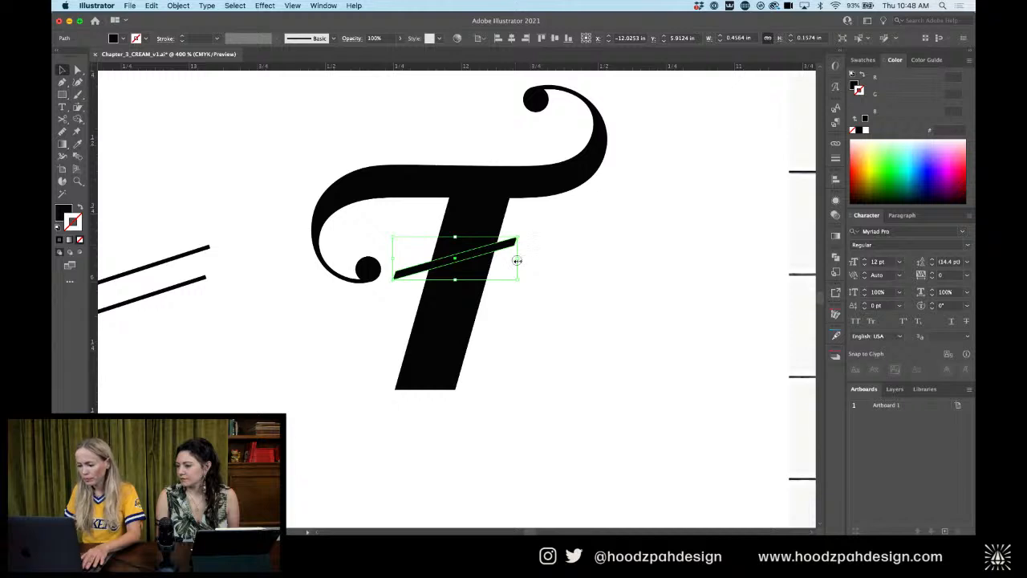
pyautogui.moveTo(515, 253); pyautogui.dragTo(545, 255)
pyautogui.press('Down')
pyautogui.press('Down')
pyautogui.press('Down')
pyautogui.press('Down')
pyautogui.press('Down')
pyautogui.press('Left')
pyautogui.press('Left')
pyautogui.press('Left')
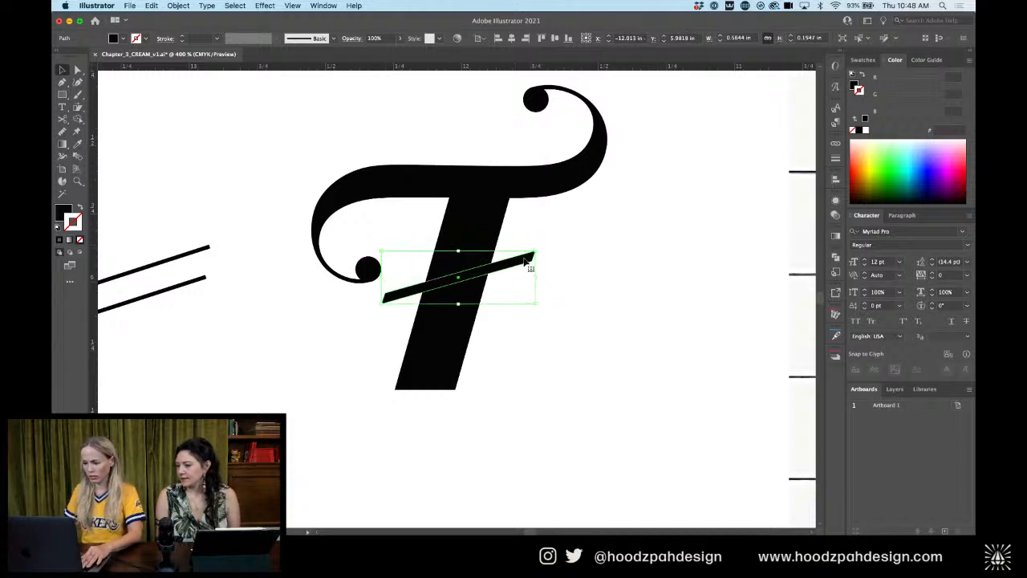
# Duplicate the slanted bar just below itself as a second parallel bar crossing the T's stem
pyautogui.moveTo(528, 262)
pyautogui.mouseDown()
pyautogui.moveTo(532, 290)
pyautogui.moveTo(518, 289)
pyautogui.mouseUp()
pyautogui.press('super+minus')
pyautogui.press('super+minus')
pyautogui.press('super+minus')
pyautogui.press('super+minus')
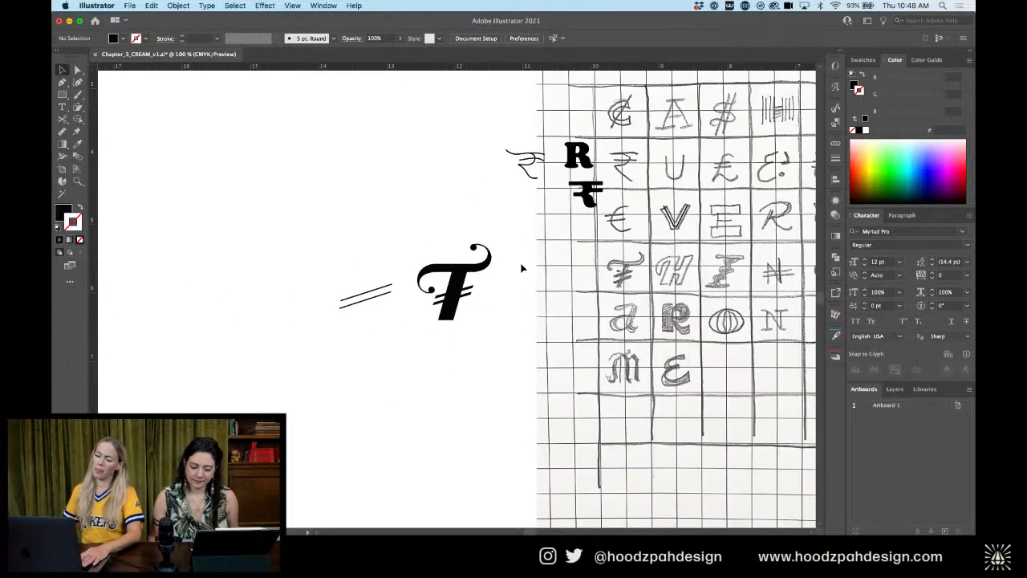
pyautogui.press('super+plus')
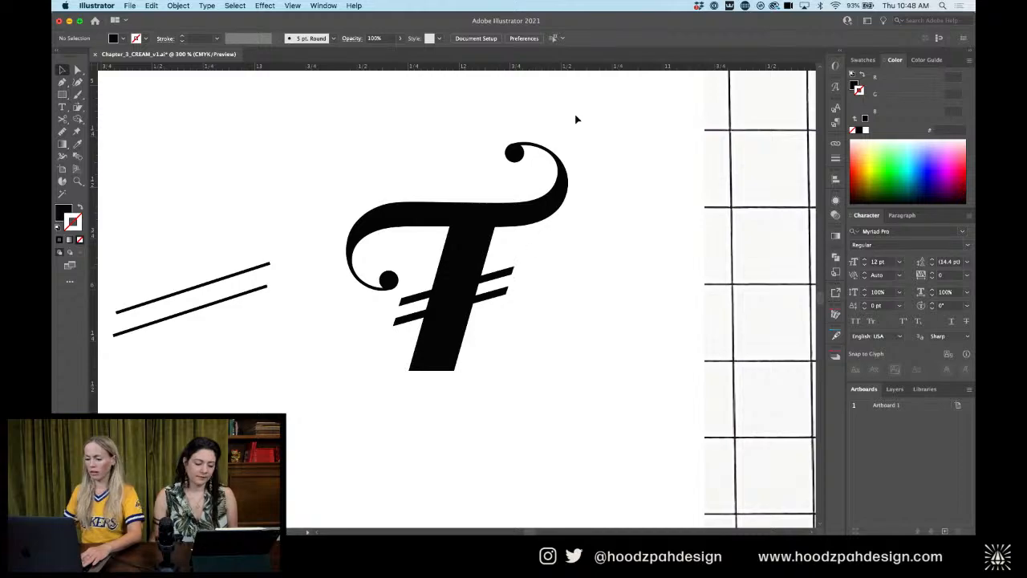
# Group the T with its two bars and move it into the first cell of the poster grid's fourth row
pyautogui.moveTo(576, 119); pyautogui.dragTo(316, 409)
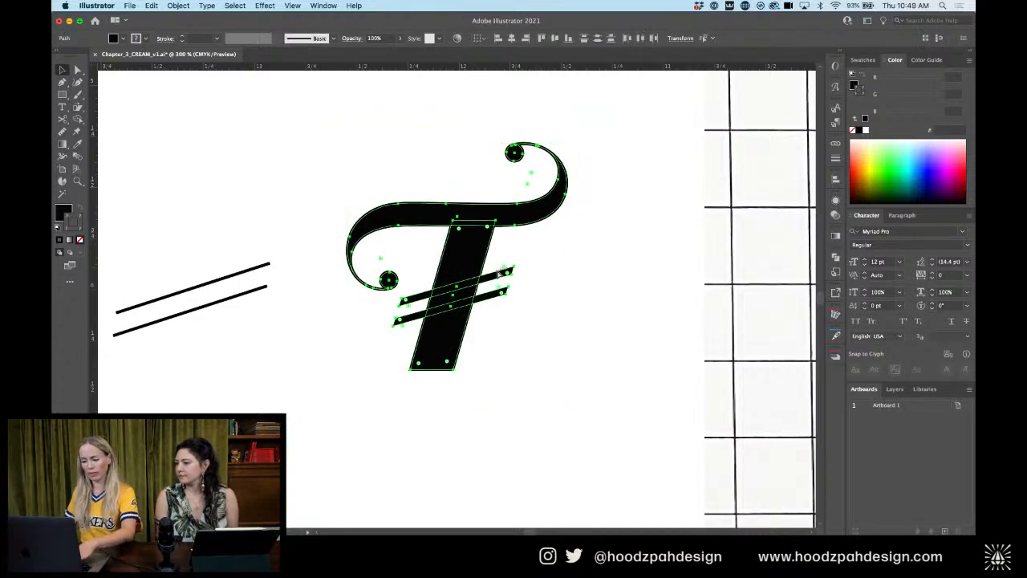
pyautogui.click(614, 305)
pyautogui.press('super+minus')
pyautogui.press('super+minus')
pyautogui.press('super+minus')
pyautogui.press('super+minus')
pyautogui.press('super+minus')
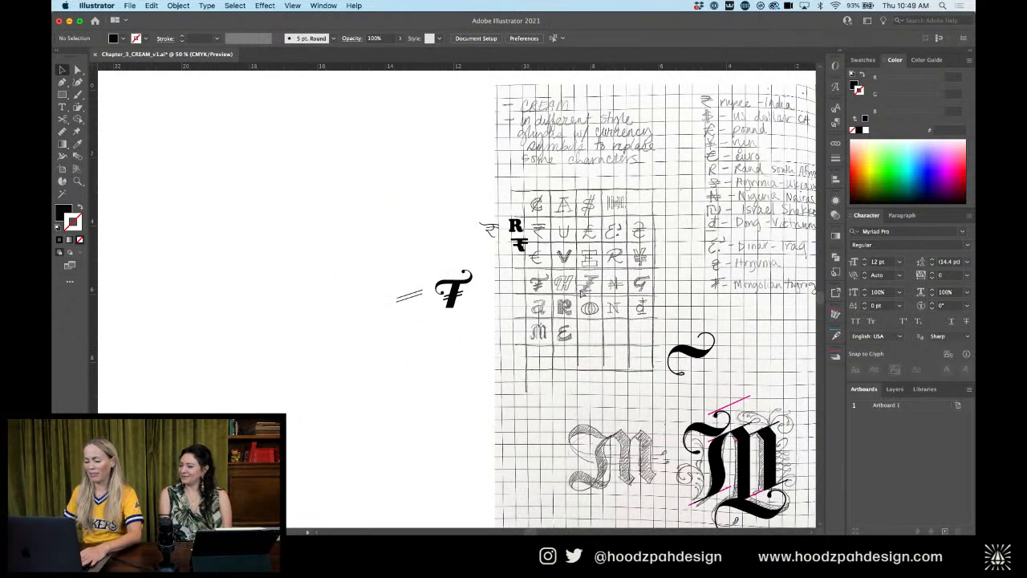
pyautogui.moveTo(581, 292); pyautogui.dragTo(358, 172)
pyautogui.moveTo(254, 162); pyautogui.dragTo(695, 135)
pyautogui.press('super+plus')
pyautogui.press('super+plus')
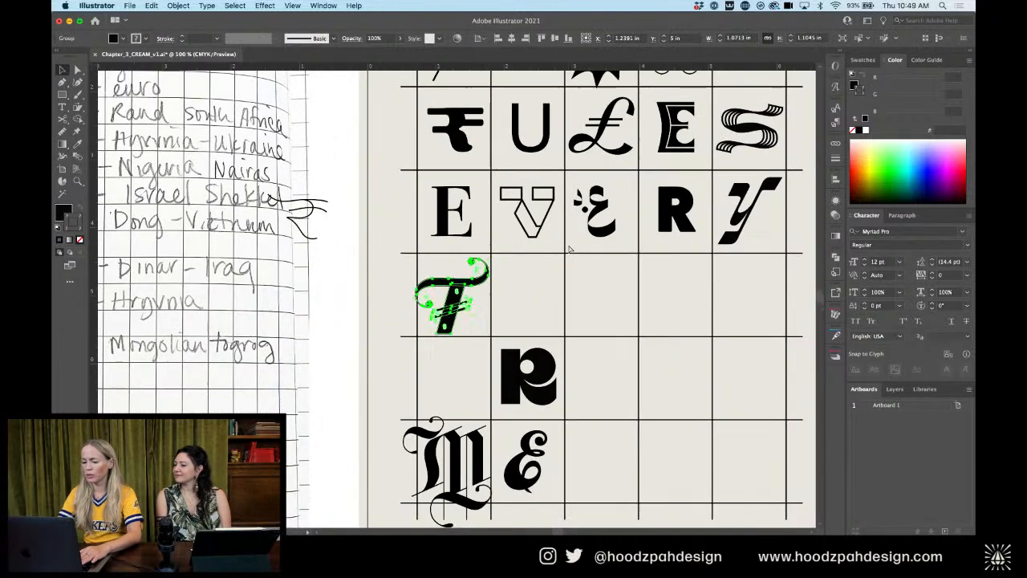
# Resize the T to about 1.08 in wide within its grid cell and nudge it up slightly
pyautogui.press('super+plus')
pyautogui.moveTo(457, 357); pyautogui.dragTo(457, 347)
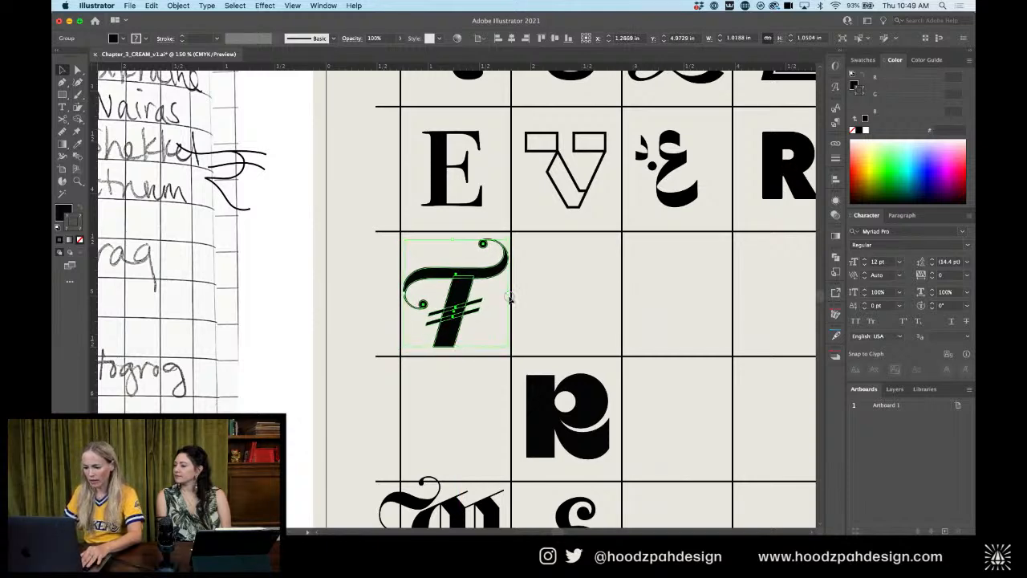
pyautogui.moveTo(508, 293)
pyautogui.mouseDown()
pyautogui.moveTo(522, 291)
pyautogui.moveTo(512, 295)
pyautogui.mouseUp()
pyautogui.press('super+minus')
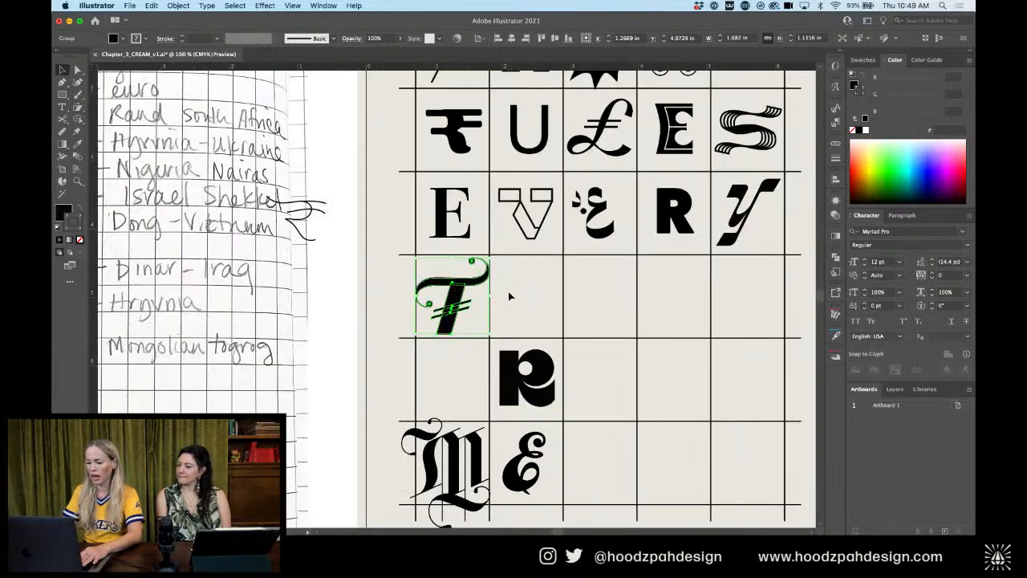
pyautogui.press('Up')
pyautogui.press('Up')
# Compare the placed T with the surrounding letters on the poster grid
pyautogui.hscroll(5, 481, 301)
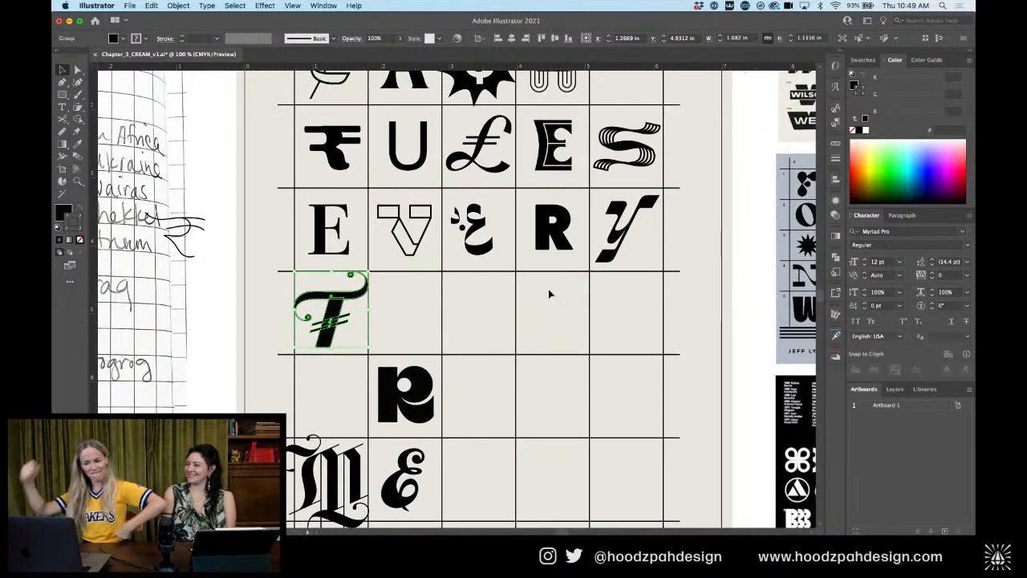
pyautogui.click(215, 160)
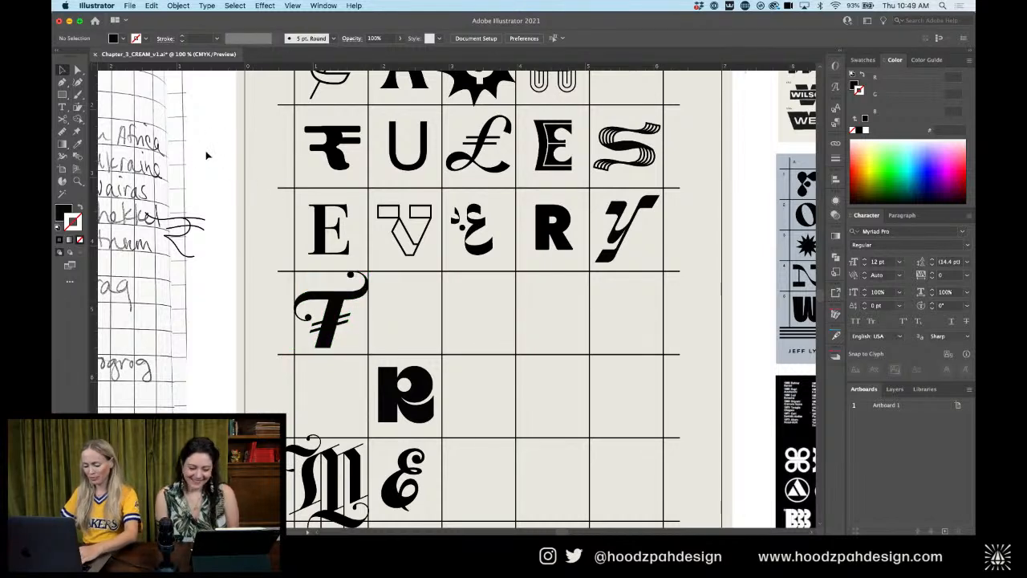
pyautogui.click(362, 301)
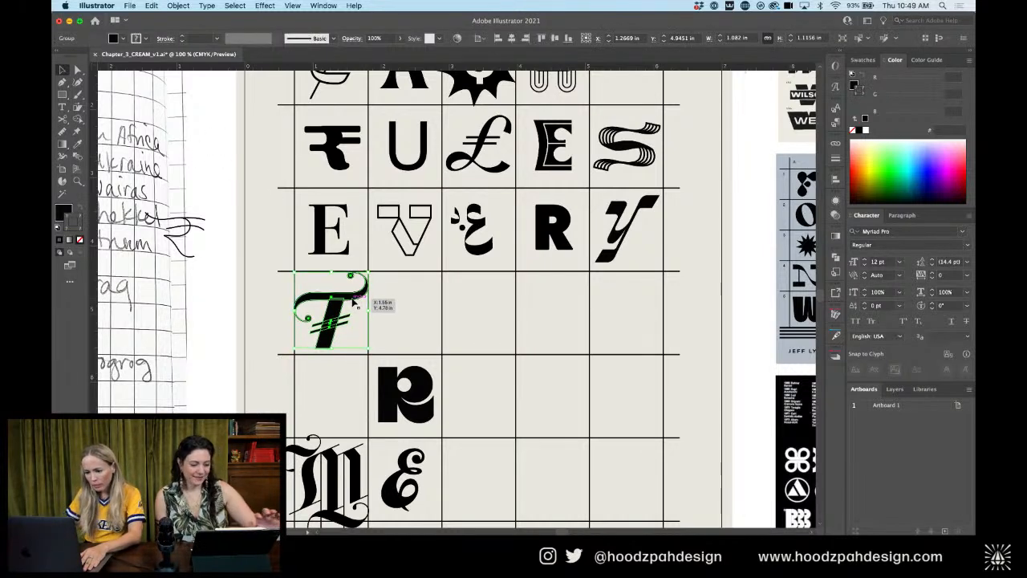
pyautogui.click(227, 192)
pyautogui.press('super+minus')
pyautogui.press('super+minus')
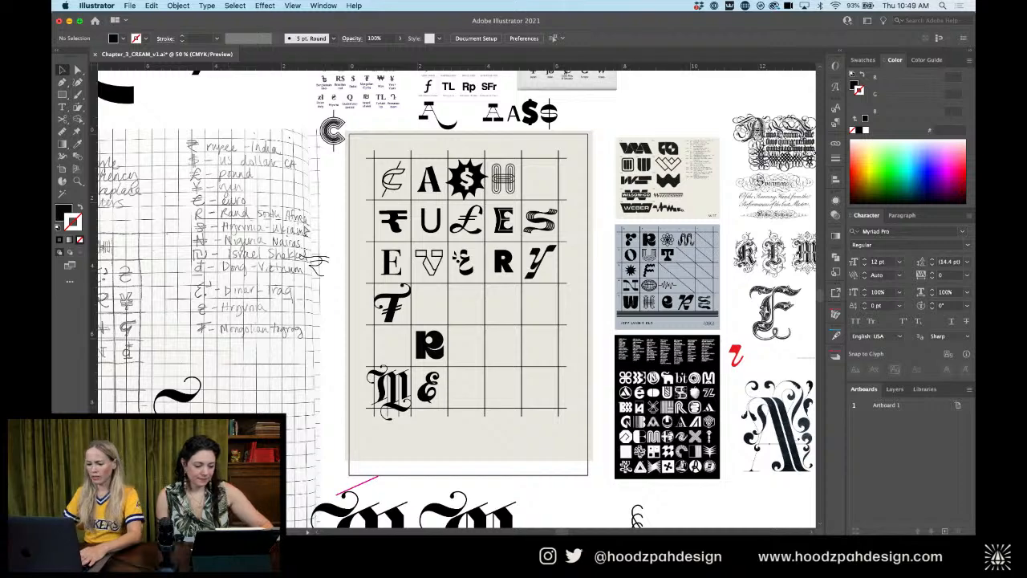
# Scale the T down to about 1.01 in wide so it sits inside its cell's grid lines
pyautogui.moveTo(321, 236); pyautogui.dragTo(307, 217)
pyautogui.press('super+plus')
pyautogui.press('super+plus')
pyautogui.press('super+plus')
pyautogui.press('super+plus')
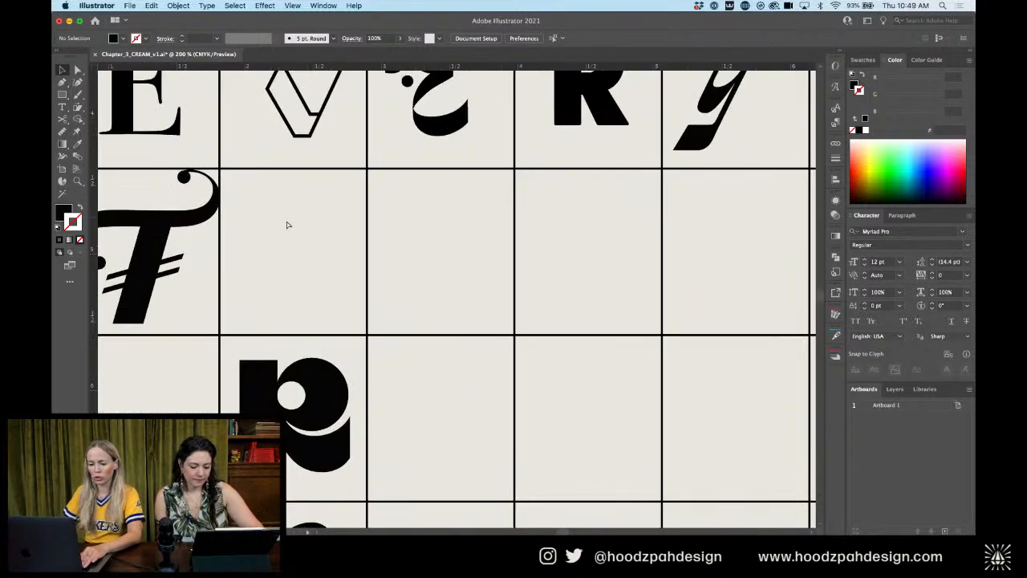
pyautogui.moveTo(215, 220); pyautogui.dragTo(339, 207)
pyautogui.click(307, 207)
pyautogui.moveTo(343, 160); pyautogui.dragTo(339, 169)
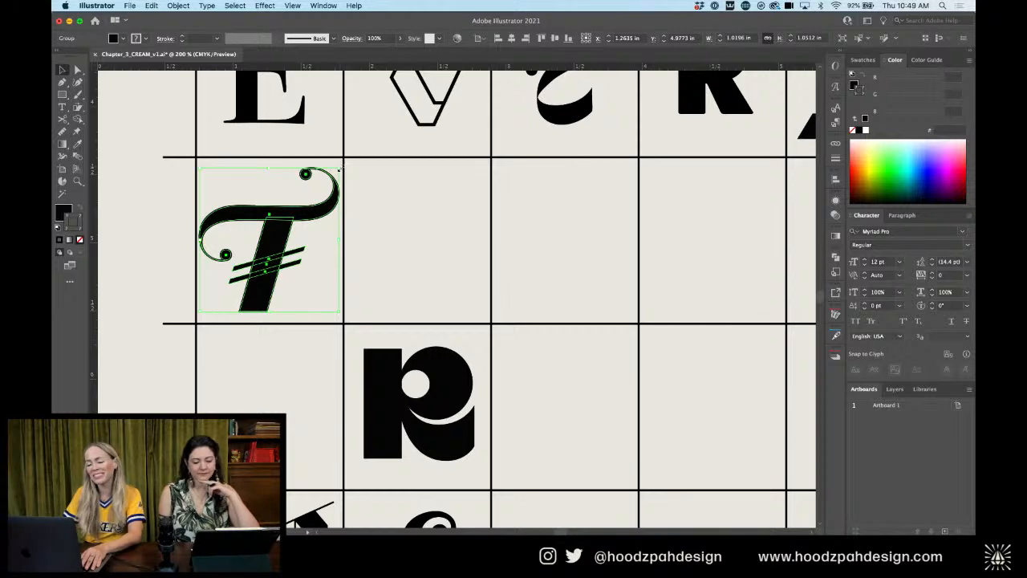
pyautogui.press('super+equal')
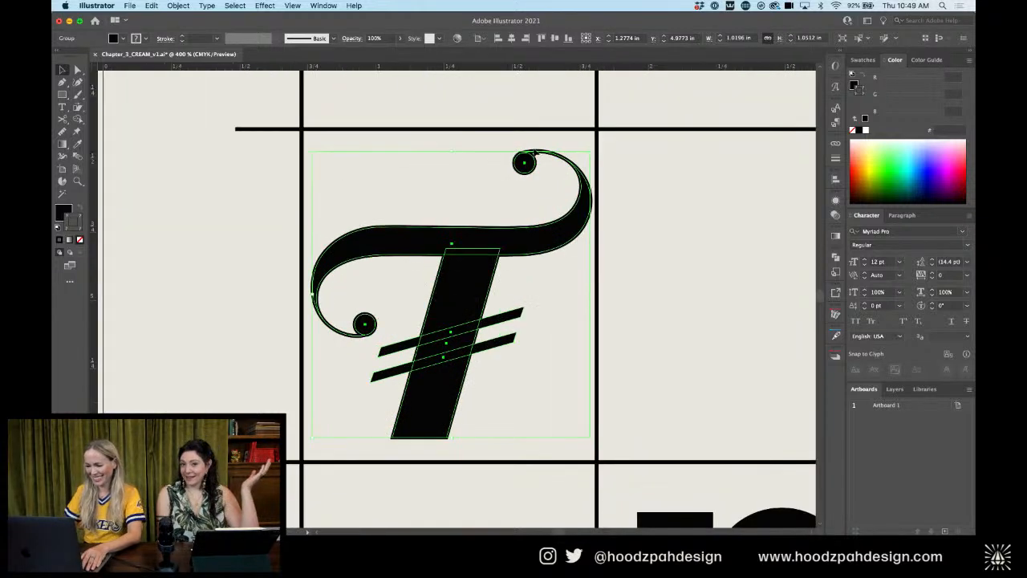
pyautogui.moveTo(591, 152); pyautogui.dragTo(587, 153)
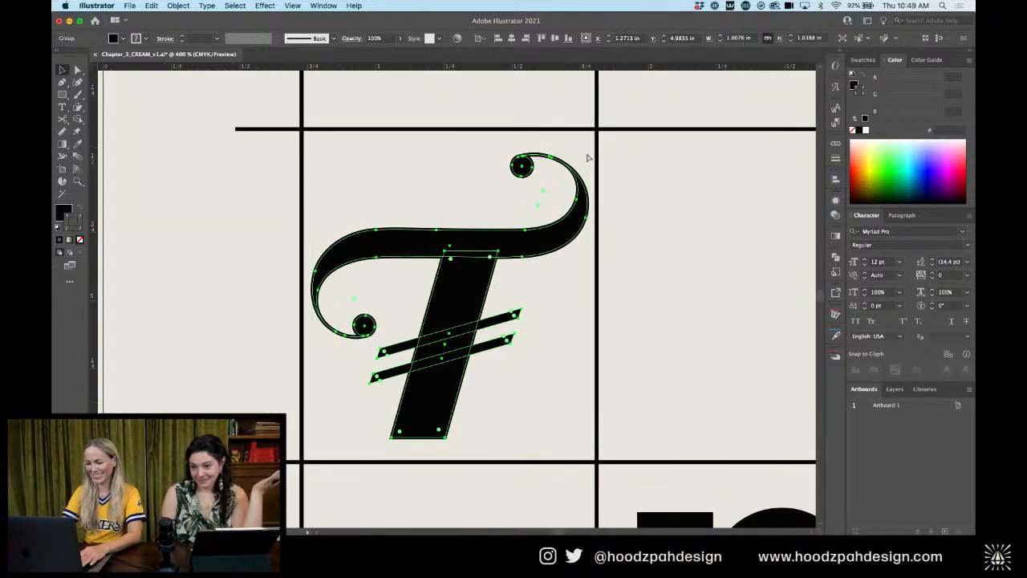
# Review the resized T's size and weight within the whole poster layout
pyautogui.press('super+minus')
pyautogui.press('super+minus')
pyautogui.press('super+minus')
pyautogui.press('super+minus')
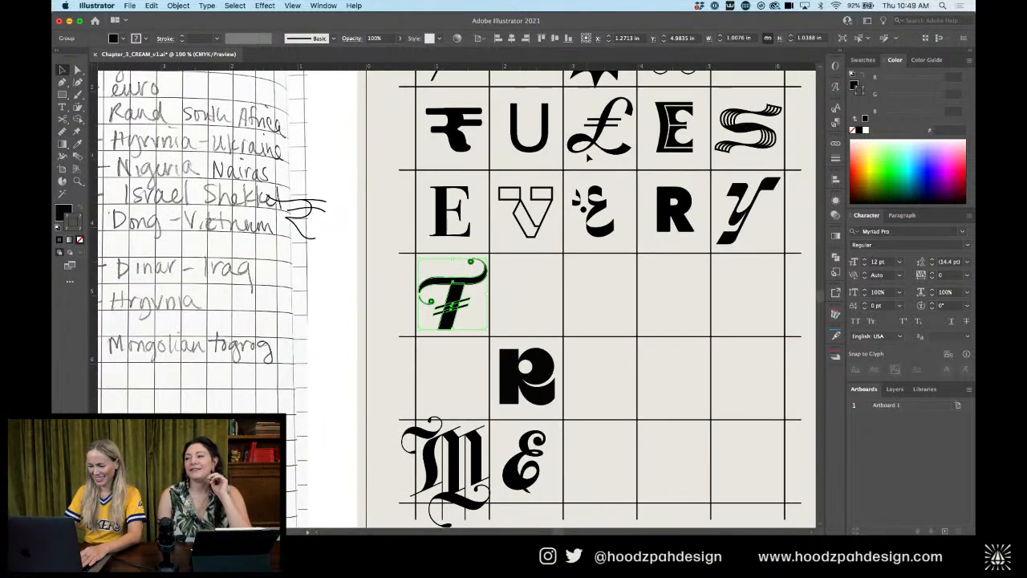
pyautogui.click(348, 249)
pyautogui.press('super+minus')
pyautogui.press('super+minus')
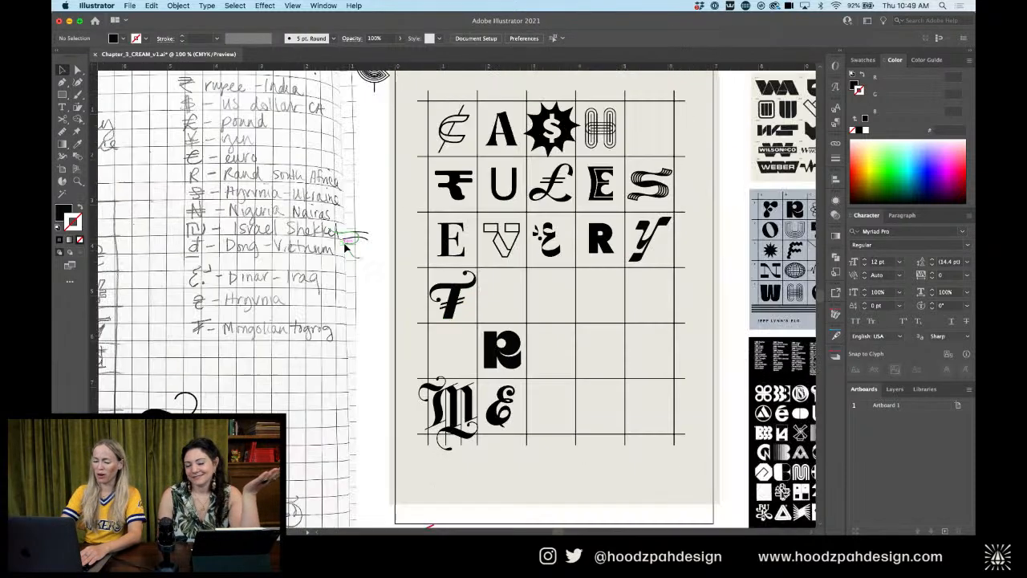
pyautogui.click(451, 298)
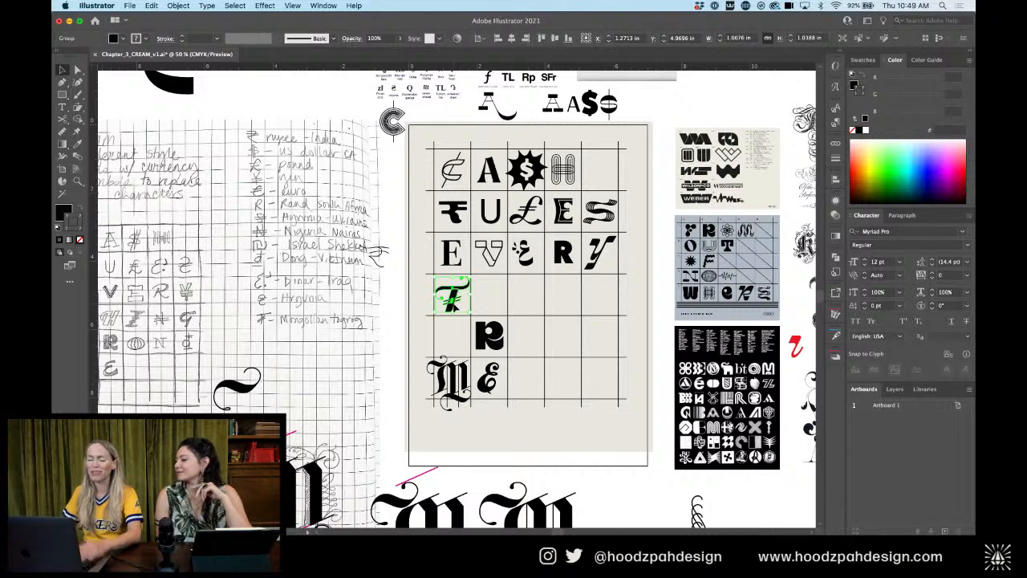
pyautogui.click(397, 309)
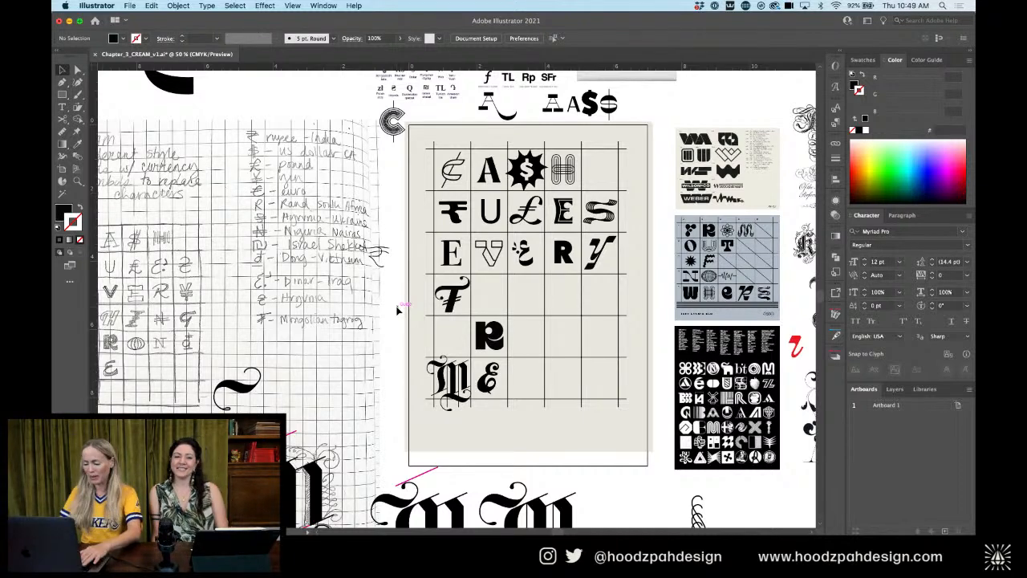
pyautogui.press('super+equal')
pyautogui.hscroll(1, 395, 305)
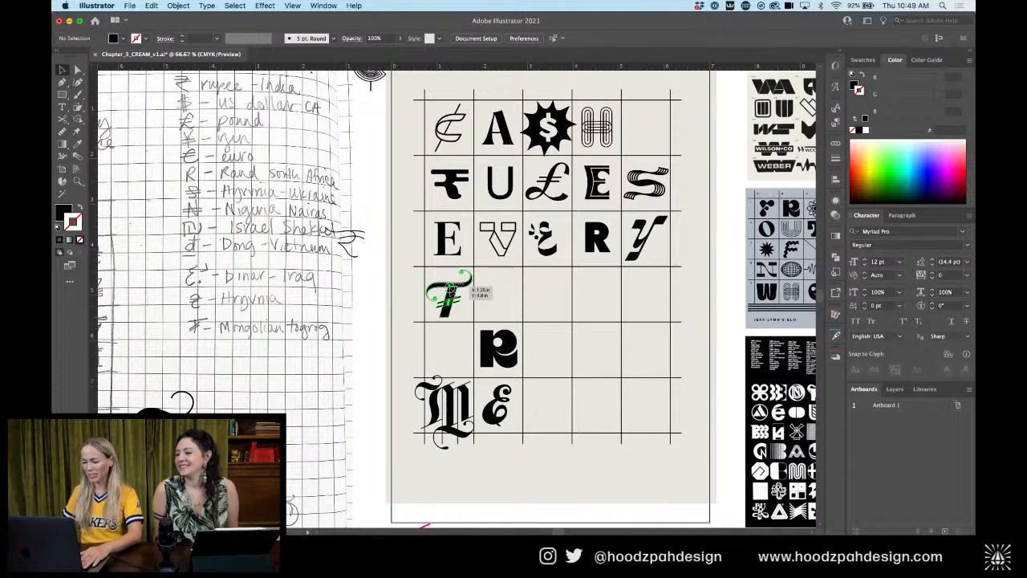
pyautogui.click(451, 287)
pyautogui.click(375, 299)
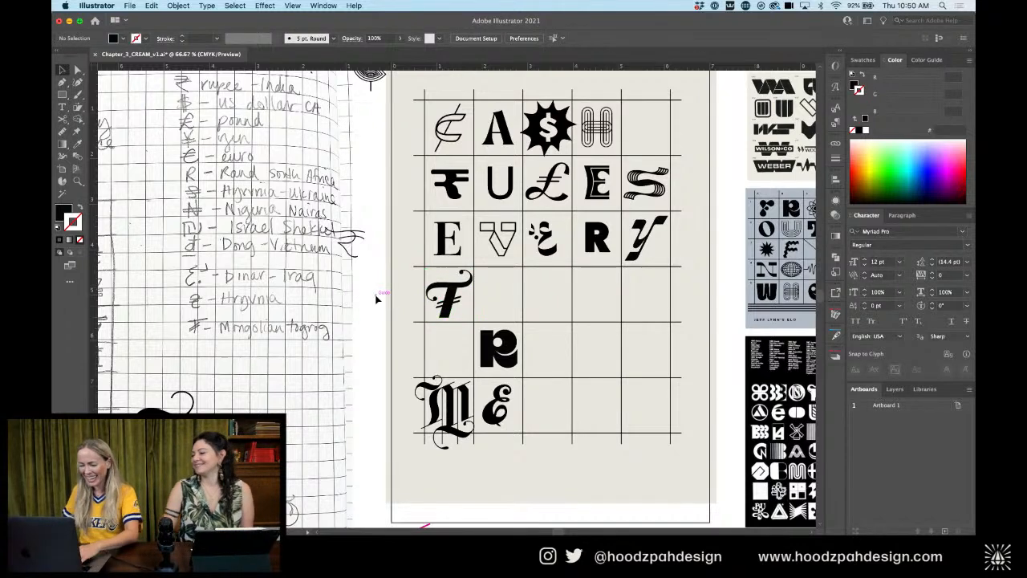
pyautogui.scroll(-2, 377, 299)
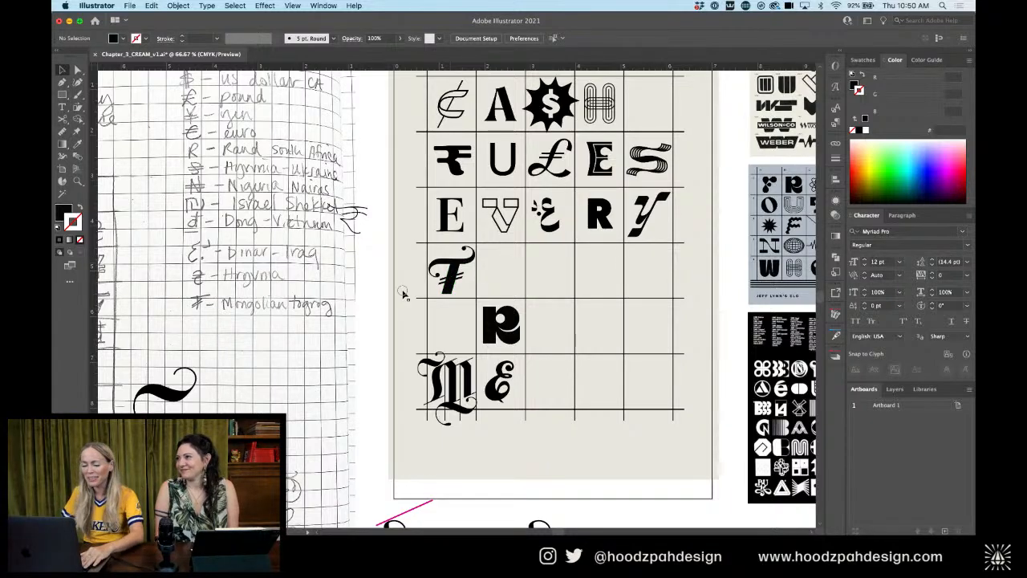
# Draw an upright black rectangle about 0.16 in wide and 0.59 in tall over the sketched H's left stem
pyautogui.moveTo(399, 291); pyautogui.dragTo(631, 247)
pyautogui.moveTo(372, 275)
pyautogui.mouseDown()
pyautogui.moveTo(314, 282)
pyautogui.moveTo(452, 271)
pyautogui.mouseUp()
pyautogui.press('z')
pyautogui.moveTo(299, 243)
pyautogui.mouseDown()
pyautogui.moveTo(463, 293)
pyautogui.moveTo(595, 310)
pyautogui.mouseUp()
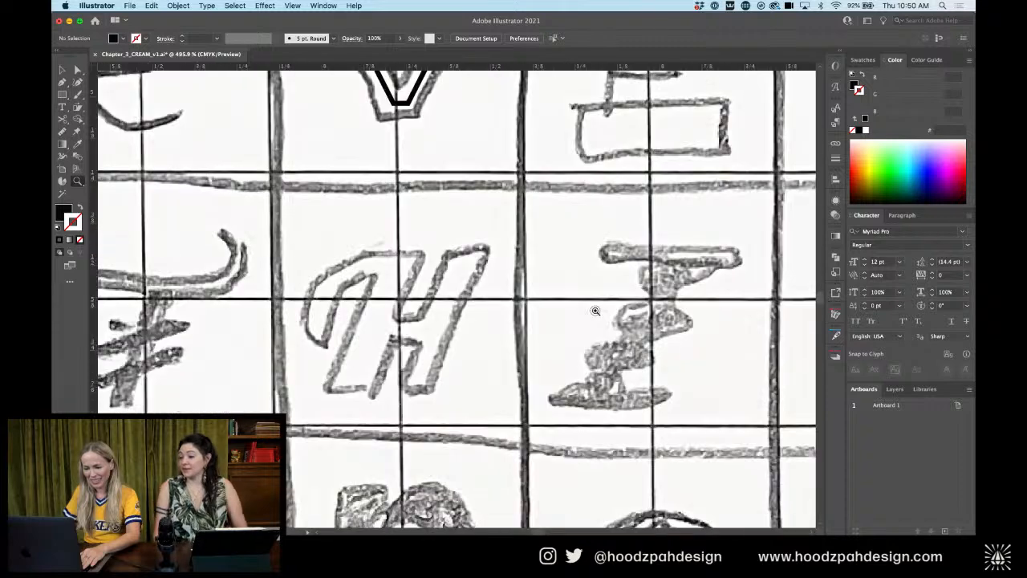
pyautogui.click(62, 95)
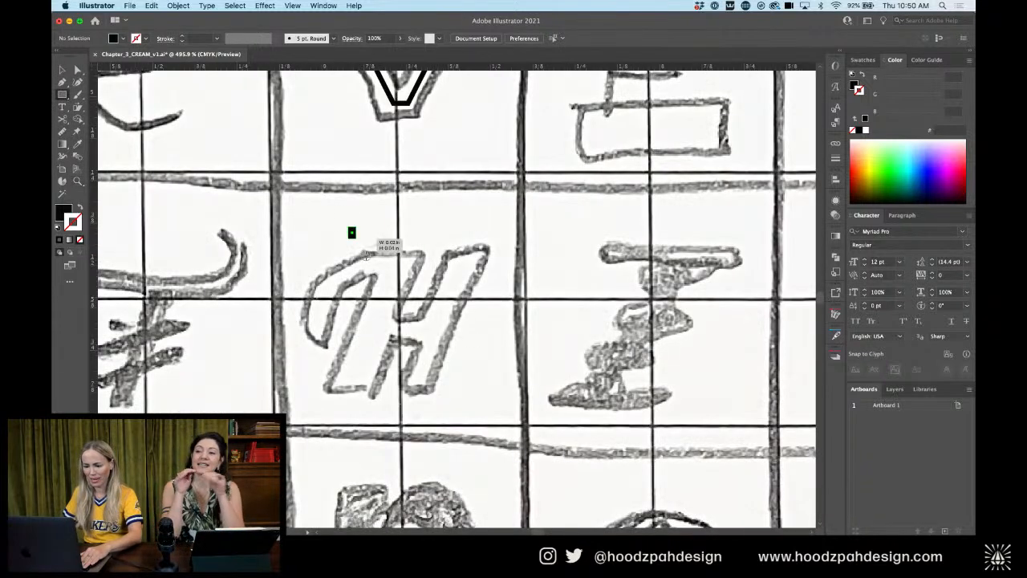
pyautogui.moveTo(349, 228)
pyautogui.mouseDown()
pyautogui.moveTo(420, 414)
pyautogui.moveTo(400, 426)
pyautogui.mouseUp()
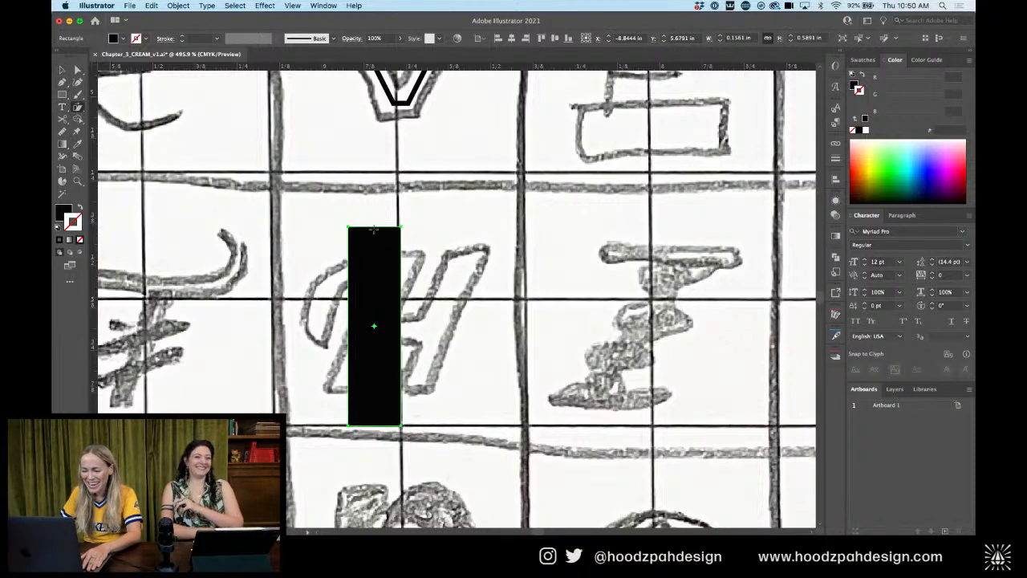
# Try slanting the rectangle and copying it as the H's second stem, and undo both changes
pyautogui.moveTo(374, 230); pyautogui.dragTo(495, 270)
pyautogui.press('v')
pyautogui.click(327, 180)
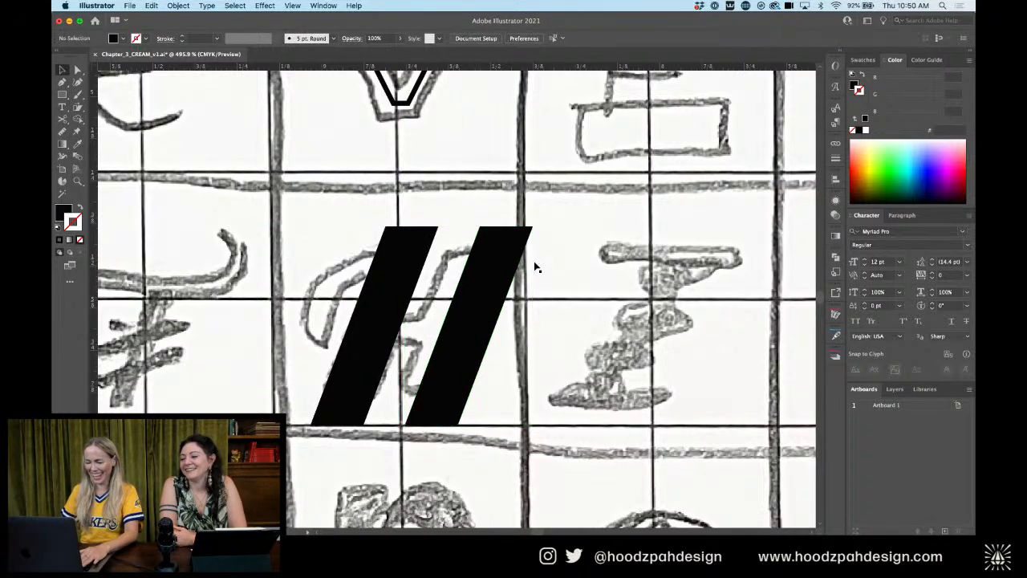
pyautogui.hotkey('ctrl', 'z')
pyautogui.hotkey('ctrl', 'z')
pyautogui.hotkey('ctrl', 'z')
# Duplicate the upright rectangle horizontally to the right as the H's second stem, leaving a wide gap between them
pyautogui.click(384, 302)
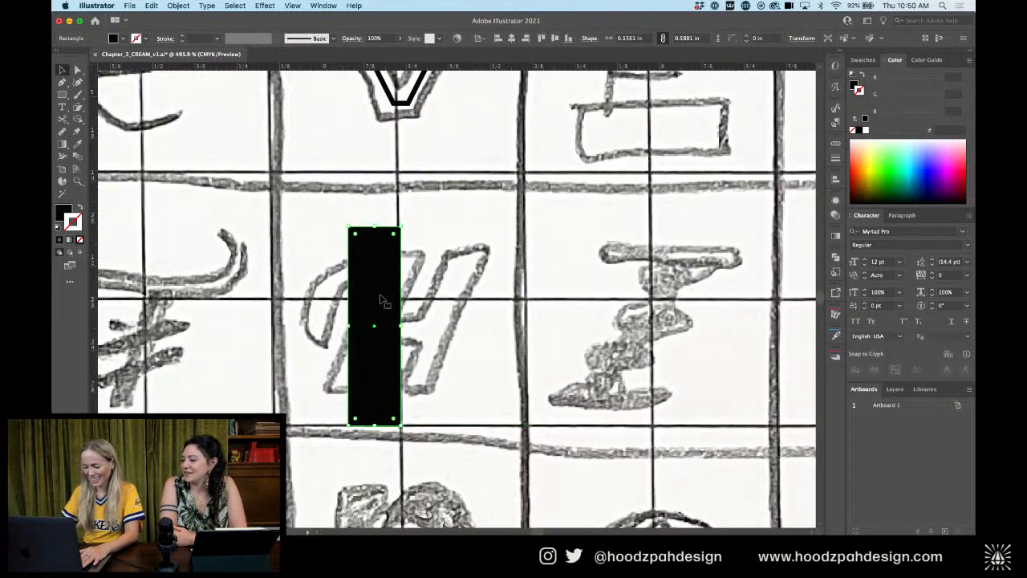
pyautogui.moveTo(380, 298); pyautogui.dragTo(545, 299)
pyautogui.click(356, 307)
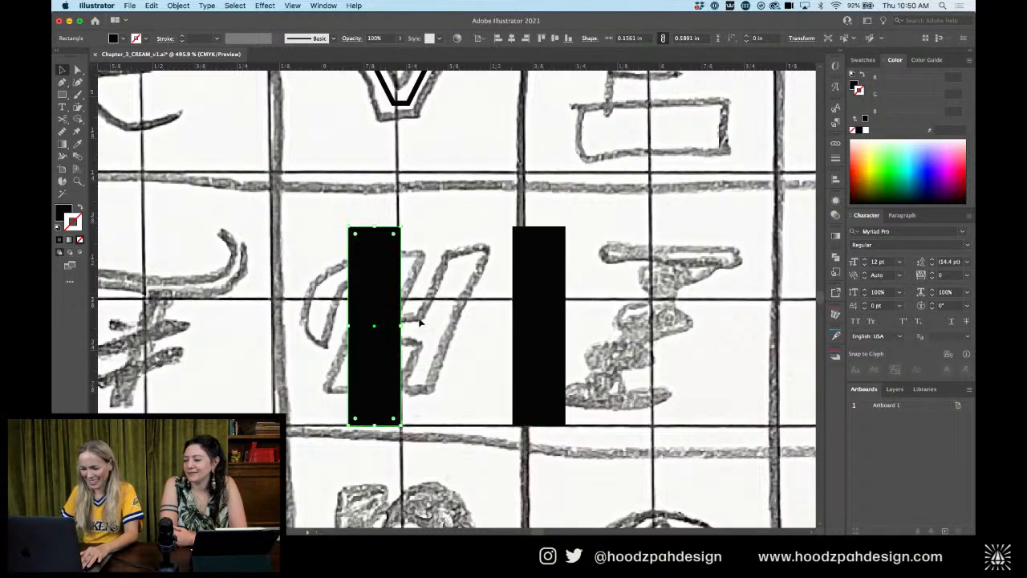
# Widen the left stem rectangle to over twice its width and replace the right stem with a copy of it, leaving a narrow gap
pyautogui.moveTo(400, 325); pyautogui.dragTo(470, 325)
pyautogui.click(535, 319)
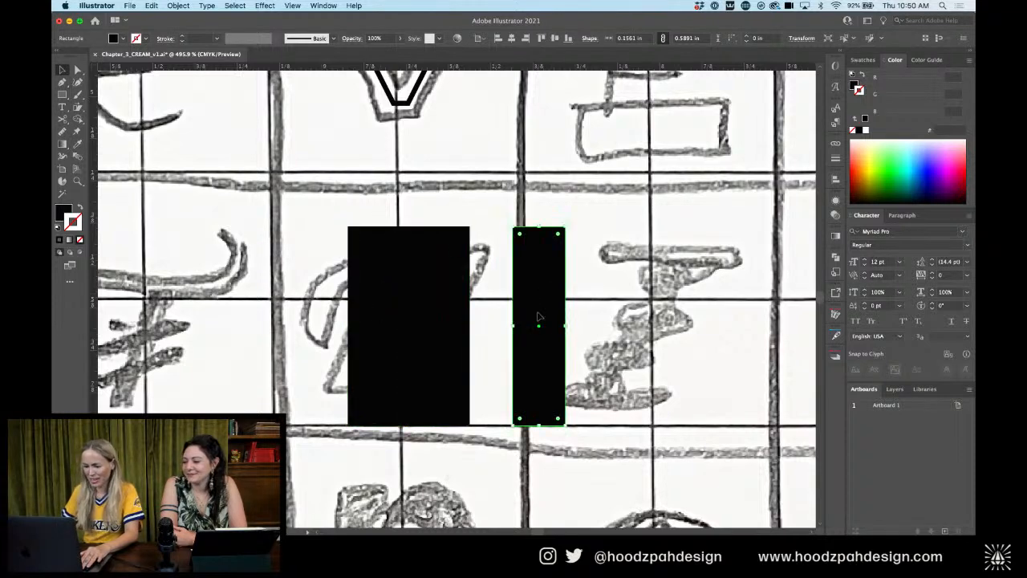
pyautogui.press('Delete')
pyautogui.moveTo(409, 303); pyautogui.dragTo(490, 295)
pyautogui.keyDown('shift'); pyautogui.click(433, 310); pyautogui.keyUp('shift')
# Draw a thin horizontal black rectangle across the gap at mid-height as the H's crossbar, overlapping both stems
pyautogui.press('m')
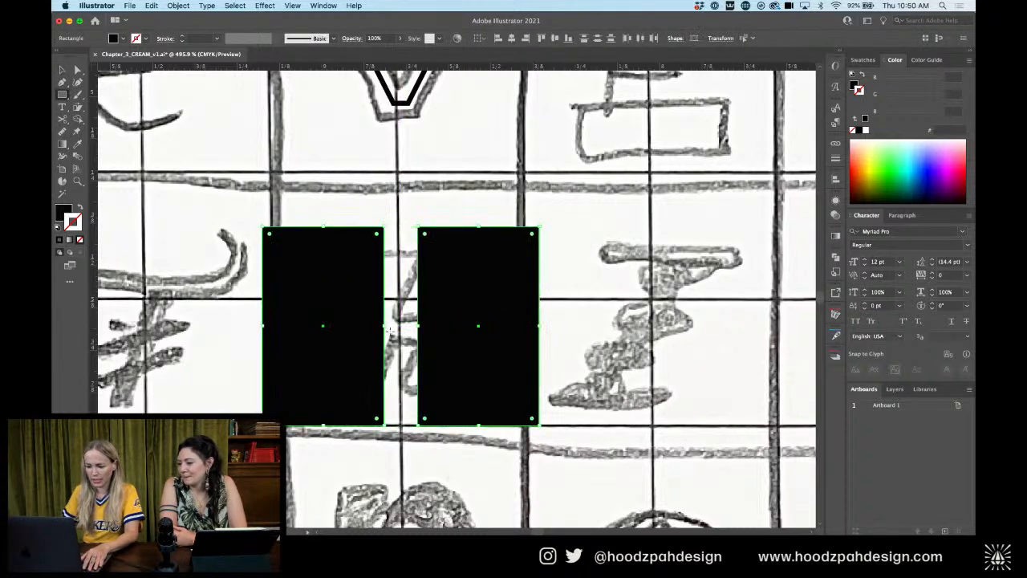
pyautogui.moveTo(362, 319); pyautogui.dragTo(446, 336)
pyautogui.press('v')
# Move both stems and the crossbar from the sketch into the poster grid cell beside the barred T
pyautogui.moveTo(591, 269); pyautogui.dragTo(296, 372)
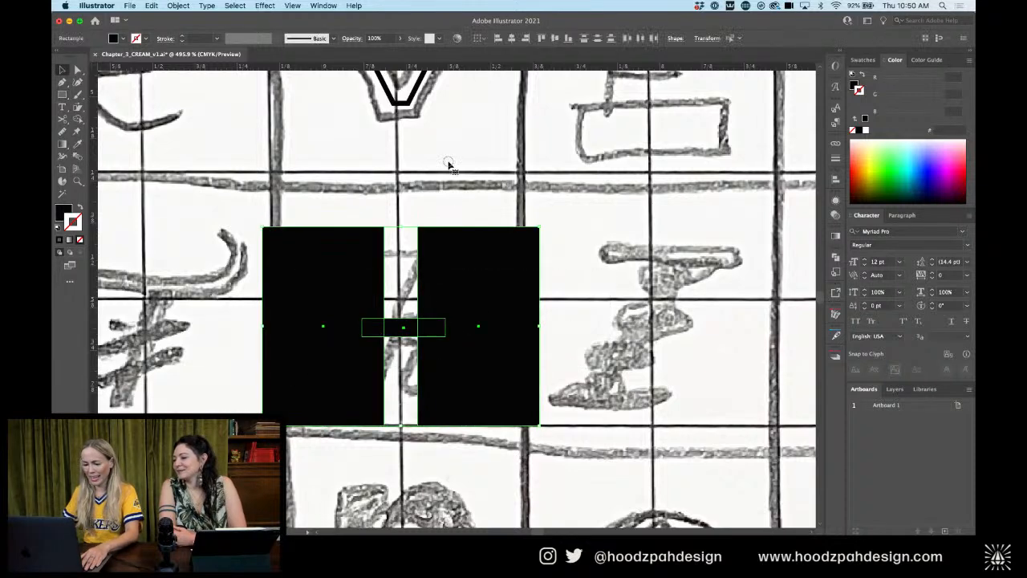
pyautogui.moveTo(572, 193); pyautogui.dragTo(320, 331)
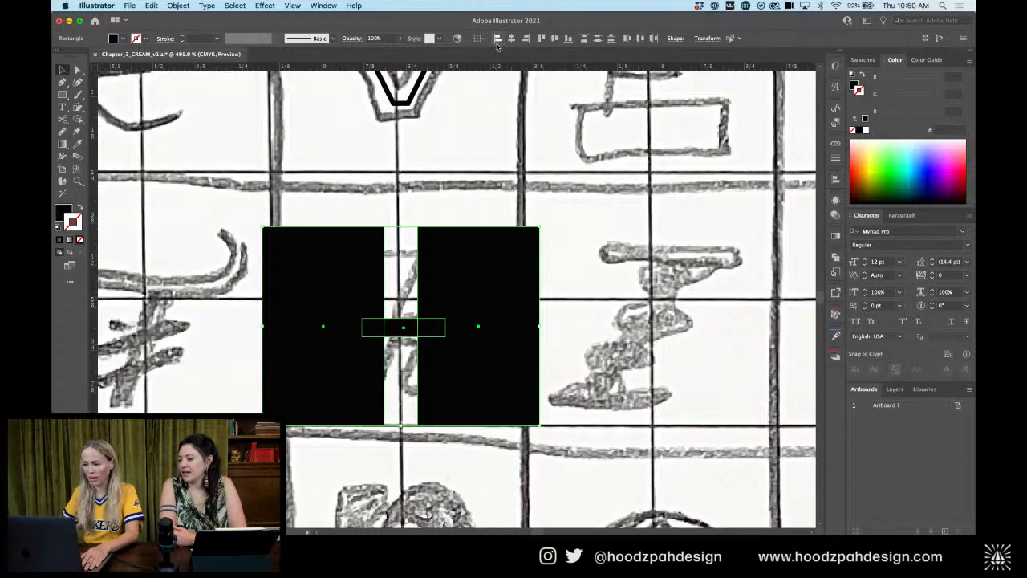
pyautogui.press('super+minus')
pyautogui.press('super+minus')
pyautogui.press('super+minus')
pyautogui.press('super+minus')
pyautogui.press('super+minus')
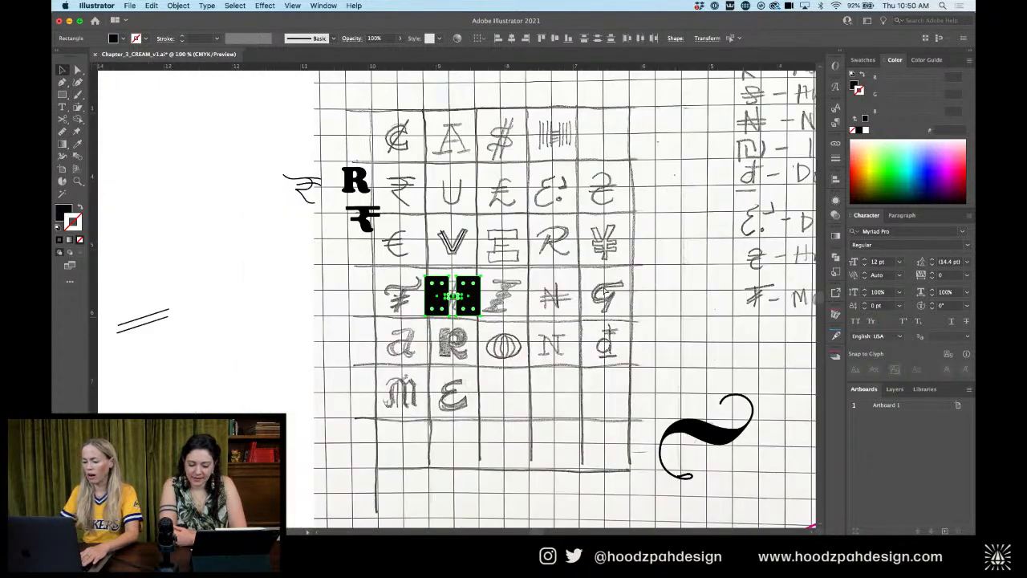
pyautogui.moveTo(536, 282); pyautogui.dragTo(221, 226)
pyautogui.moveTo(143, 234); pyautogui.dragTo(714, 331)
pyautogui.moveTo(663, 328); pyautogui.dragTo(469, 185)
pyautogui.hscroll(3, 328, 324)
pyautogui.scroll(5, 525, 206)
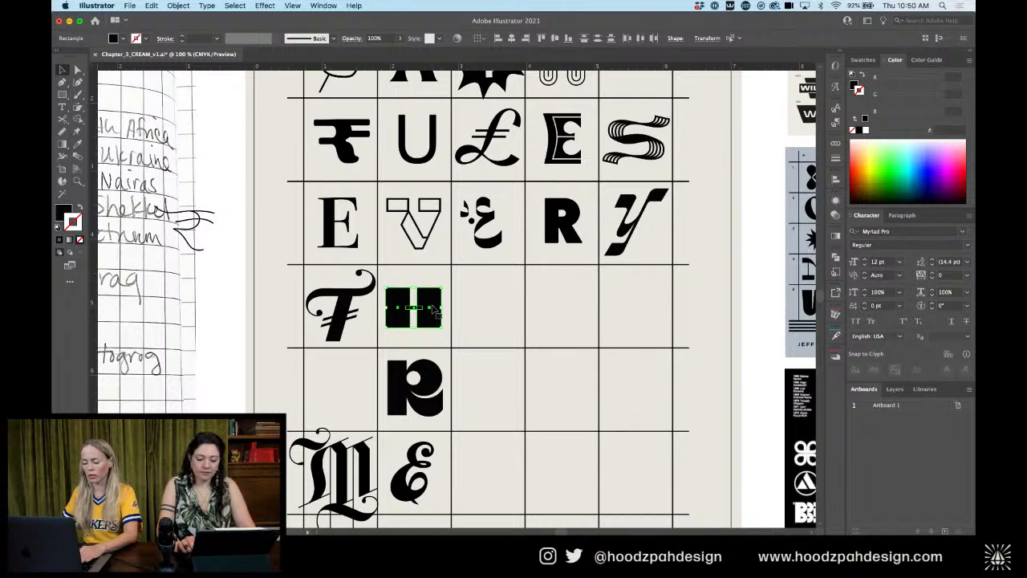
# Unite the two stems and the crossbar into a single H shape with Pathfinder
pyautogui.press('super+equal')
pyautogui.press('super+equal')
pyautogui.press('super+equal')
pyautogui.press('super+equal')
pyautogui.press('super+equal')
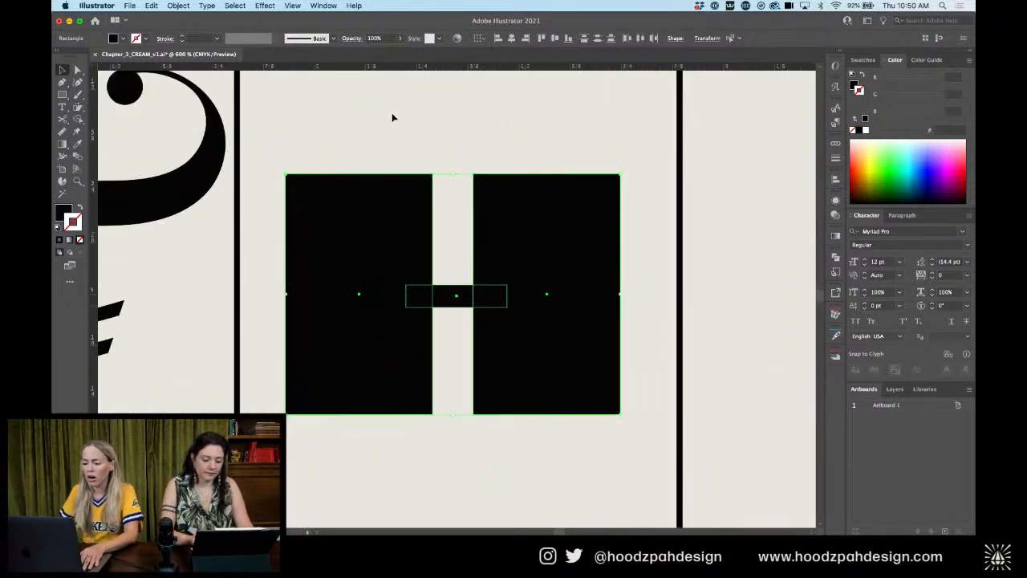
pyautogui.click(837, 257)
pyautogui.click(710, 280)
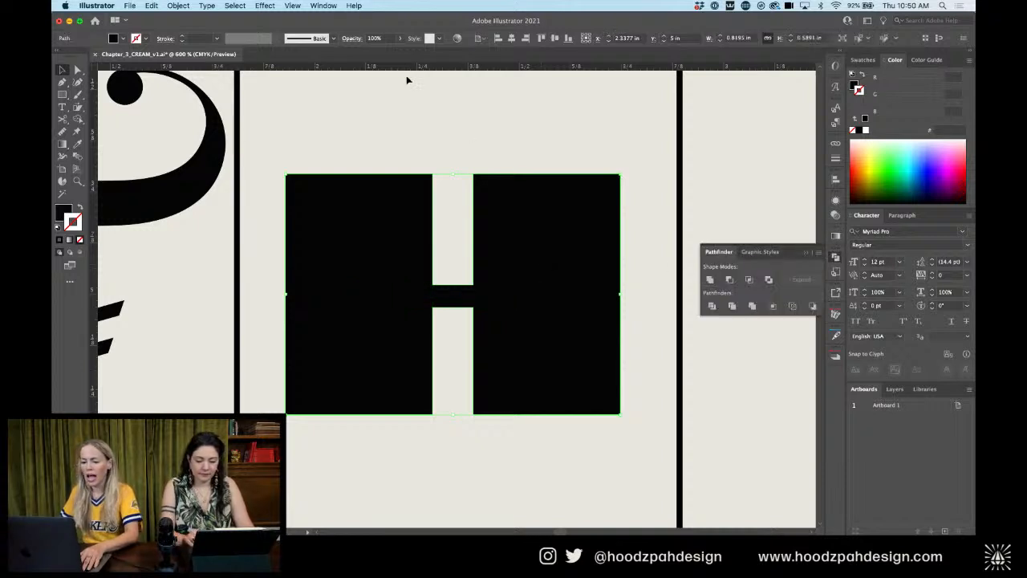
# Round all corners of the H with a corner radius of about 0.03 in
pyautogui.press('a')
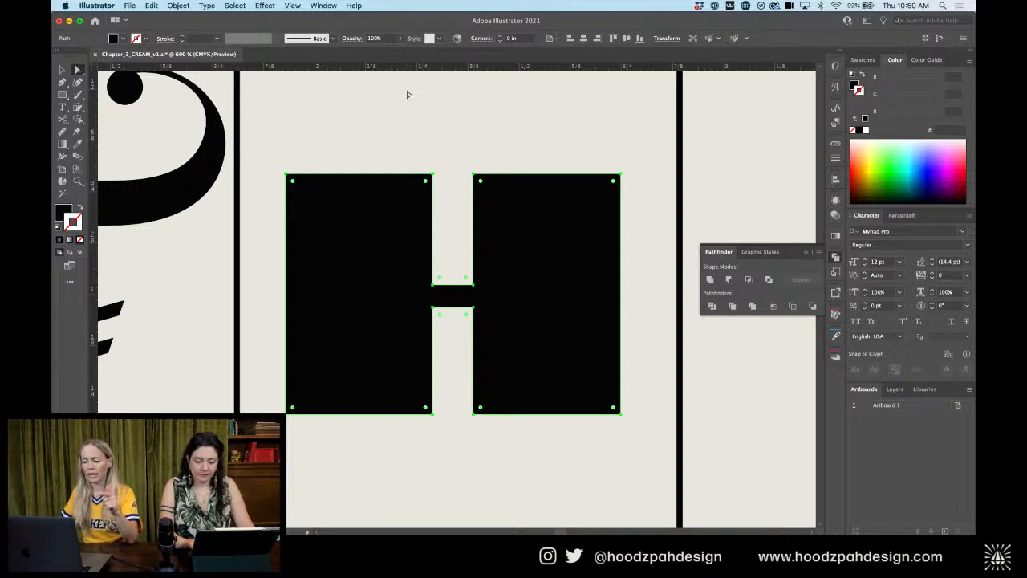
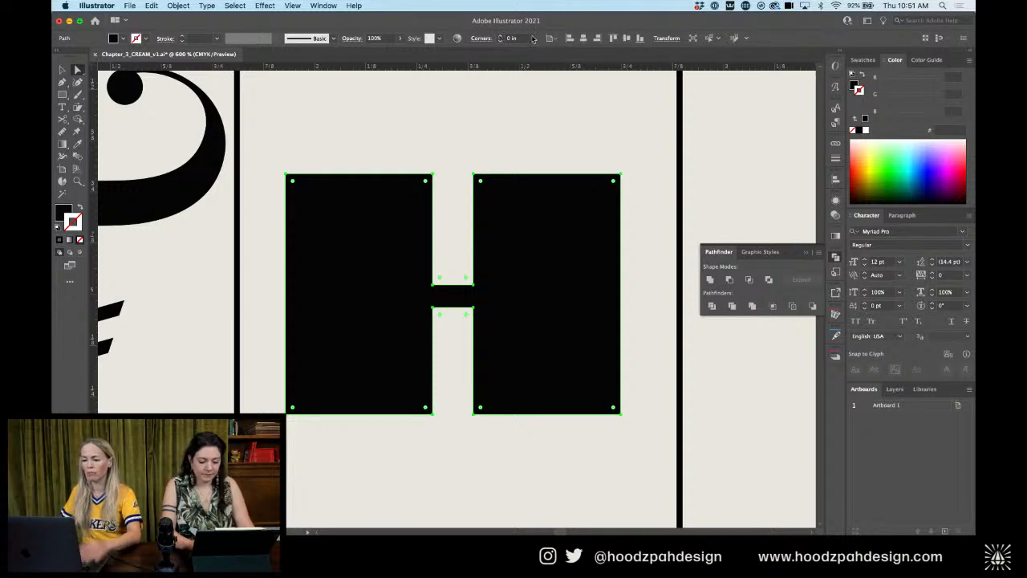
pyautogui.click(501, 37)
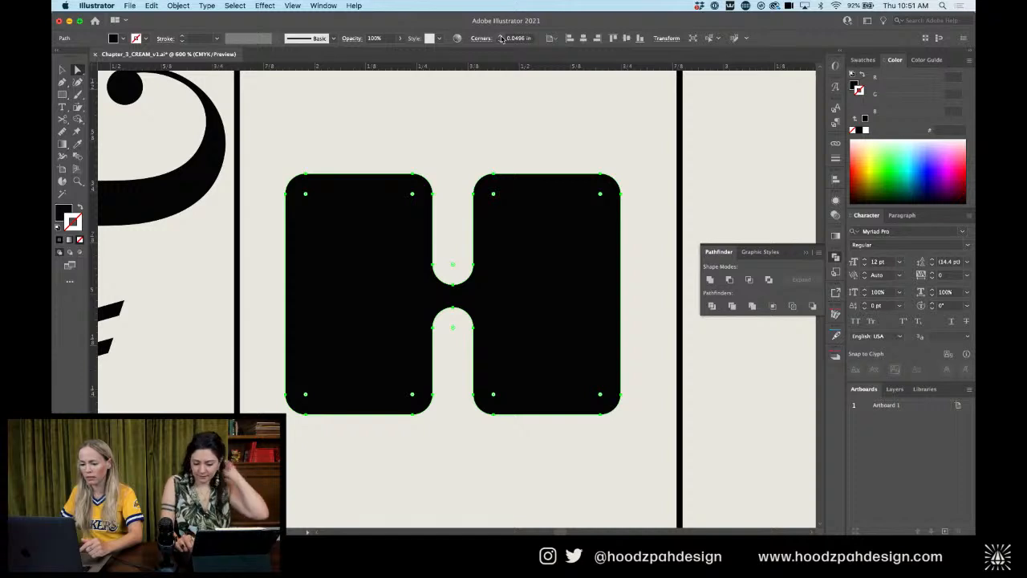
pyautogui.click(516, 38)
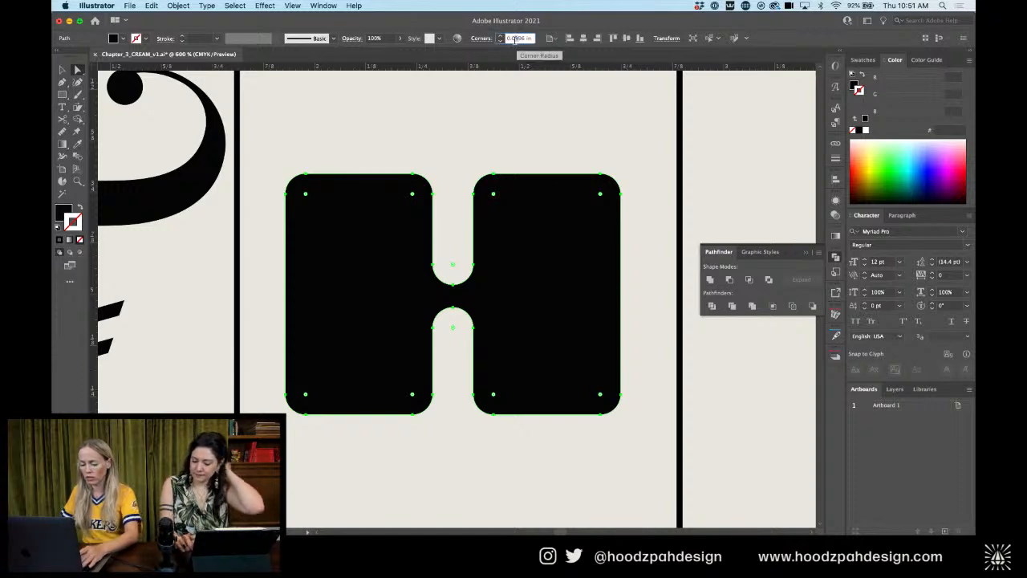
pyautogui.press('Return')
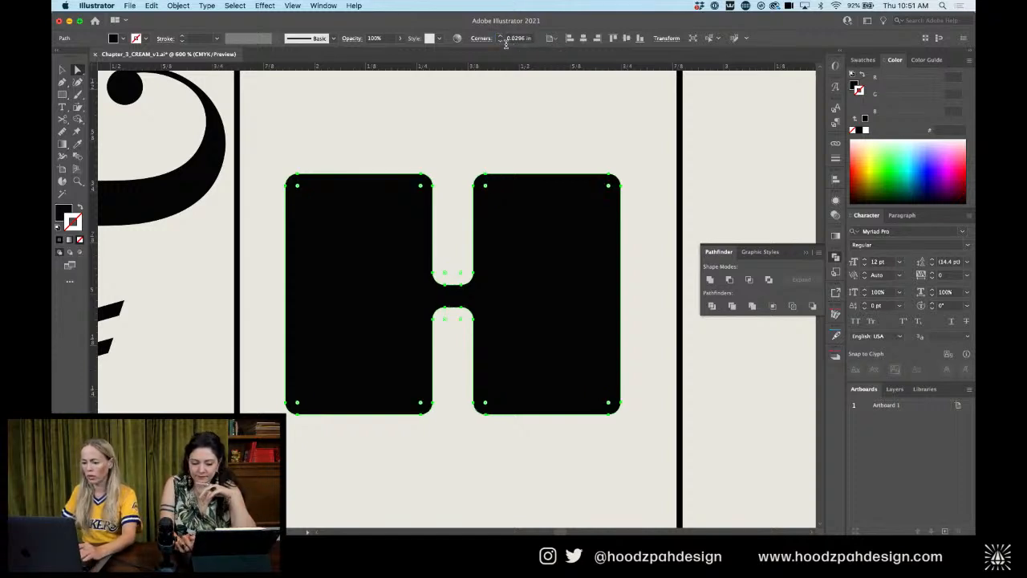
pyautogui.click(495, 136)
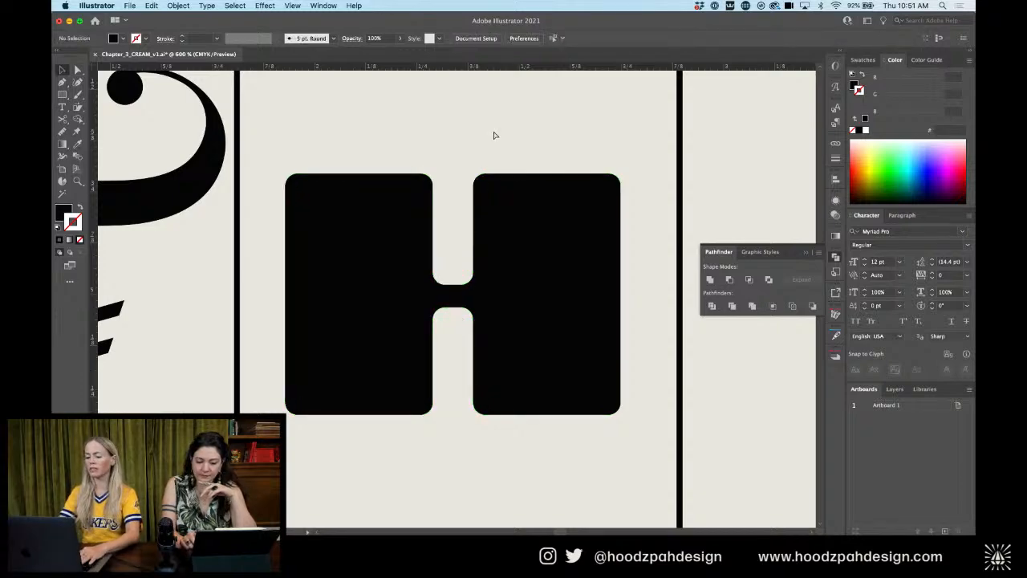
# Review the rounded H's size and weight beside the neighbouring letters in the poster grid
pyautogui.press('super+minus')
pyautogui.press('super+minus')
pyautogui.press('super+minus')
pyautogui.press('super+minus')
pyautogui.press('super+minus')
pyautogui.press('super+minus')
pyautogui.press('super+minus')
pyautogui.press('super+equal')
pyautogui.press('super+equal')
pyautogui.press('super+equal')
pyautogui.press('super+equal')
pyautogui.press('super+equal')
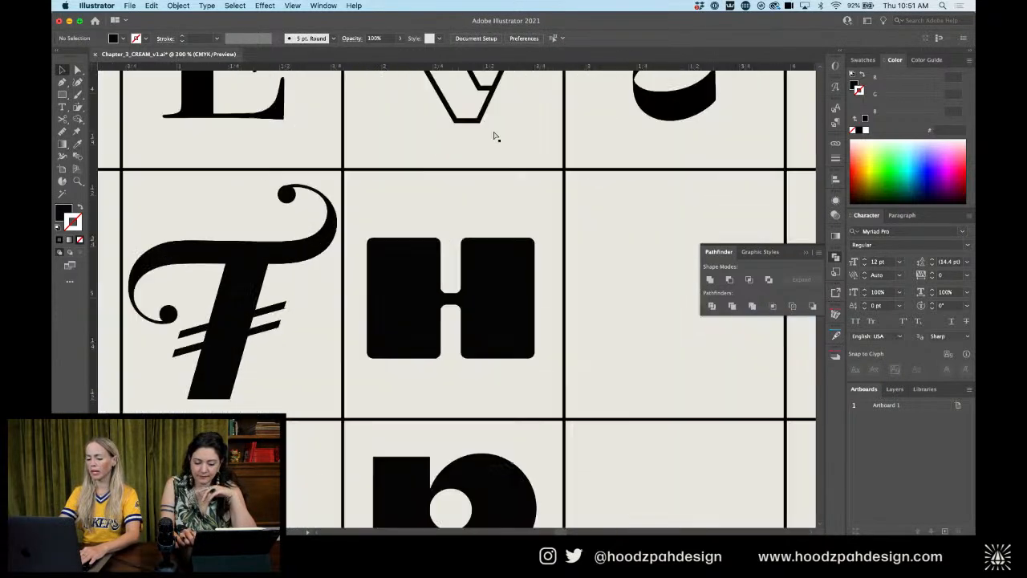
pyautogui.press('super+equal')
# Turn the H into a 1 pt black outline and fill it with the poster's off-white background colour
pyautogui.click(496, 234)
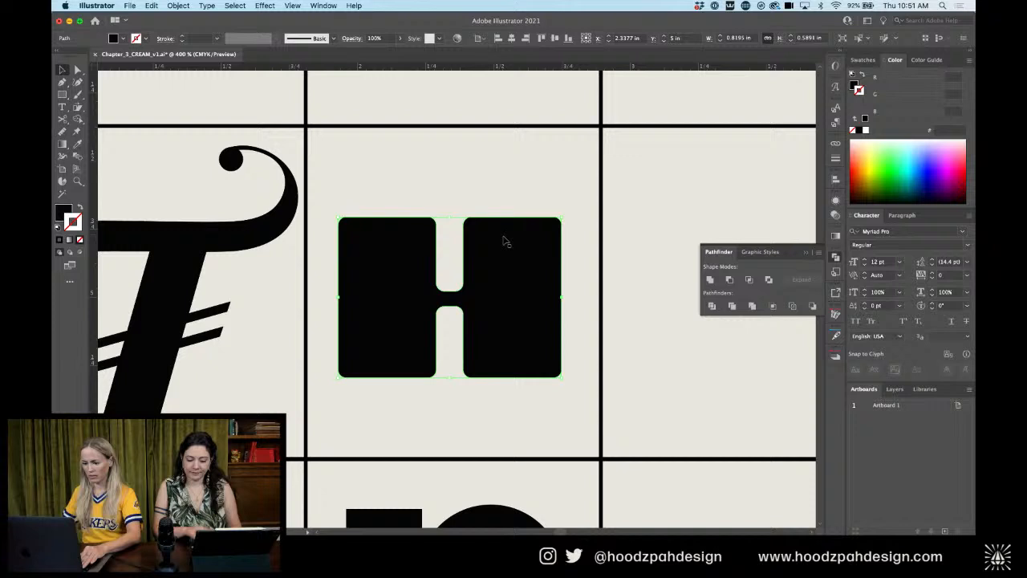
pyautogui.click(79, 207)
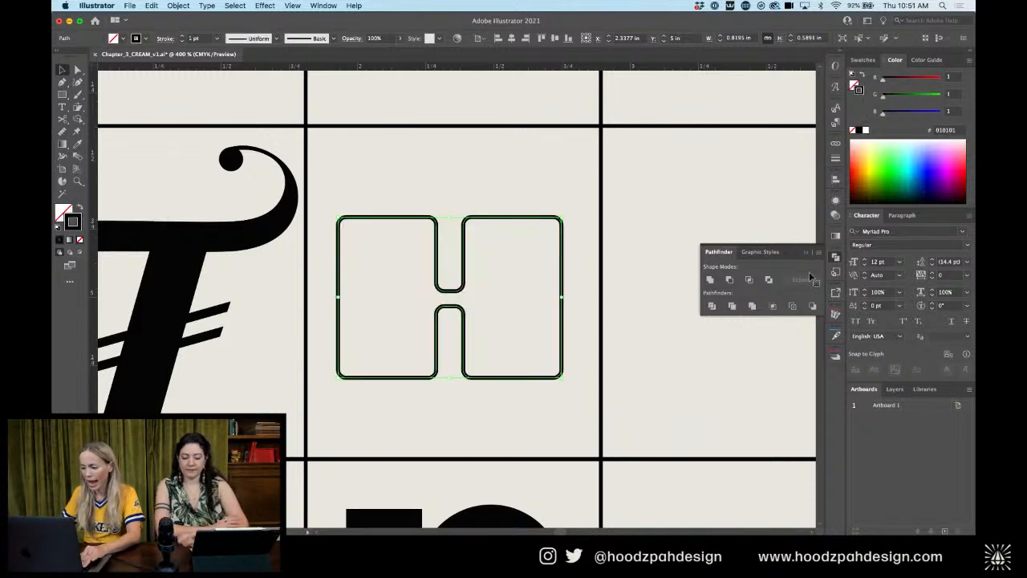
pyautogui.click(835, 358)
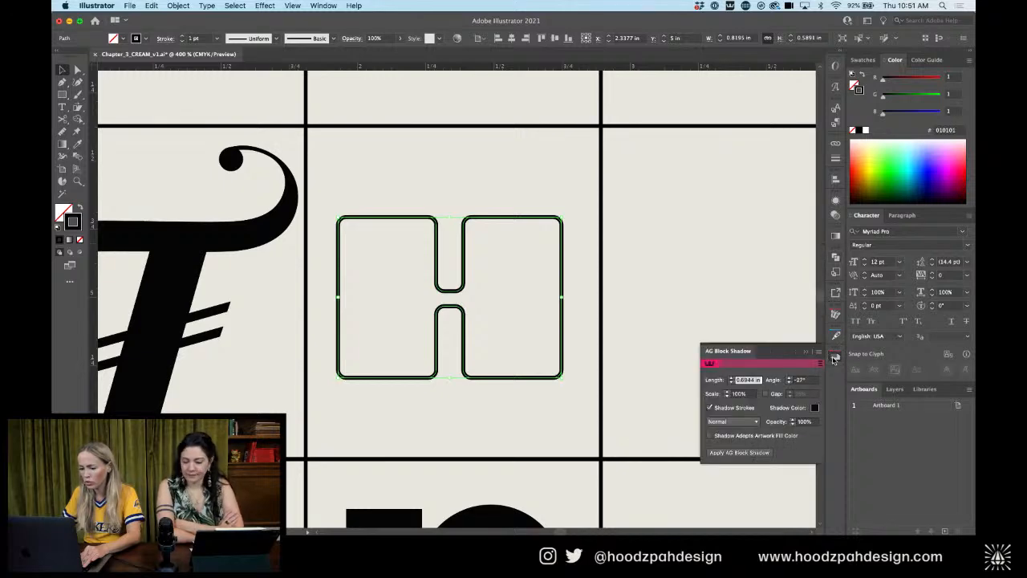
pyautogui.click(567, 200)
pyautogui.click(554, 217)
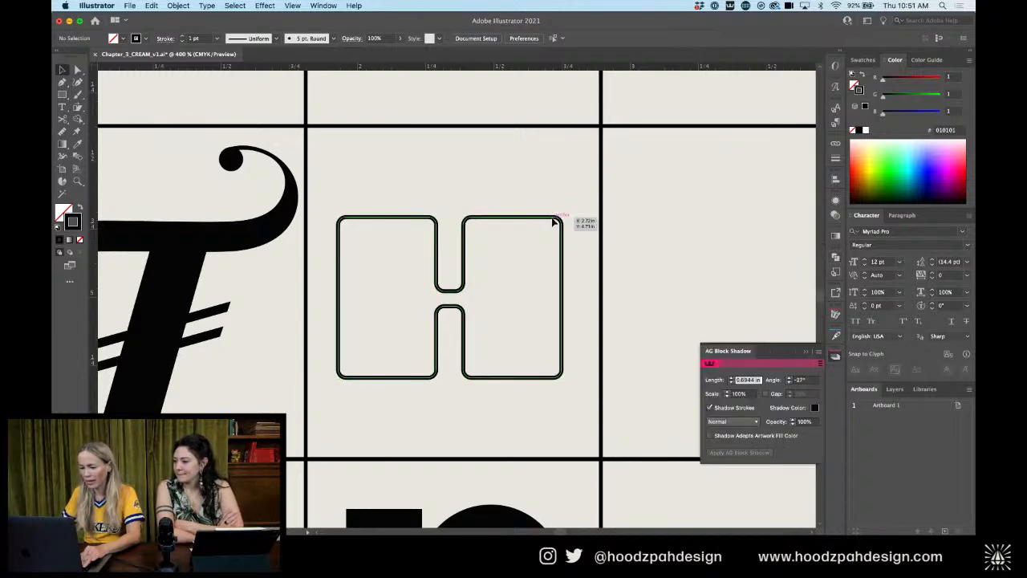
pyautogui.click(66, 208)
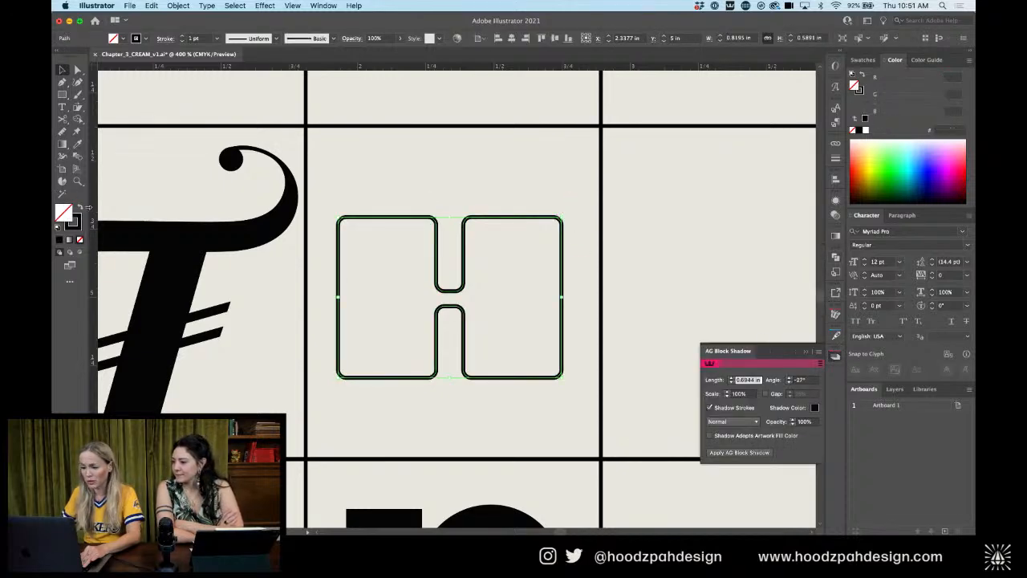
pyautogui.click(863, 59)
pyautogui.click(950, 113)
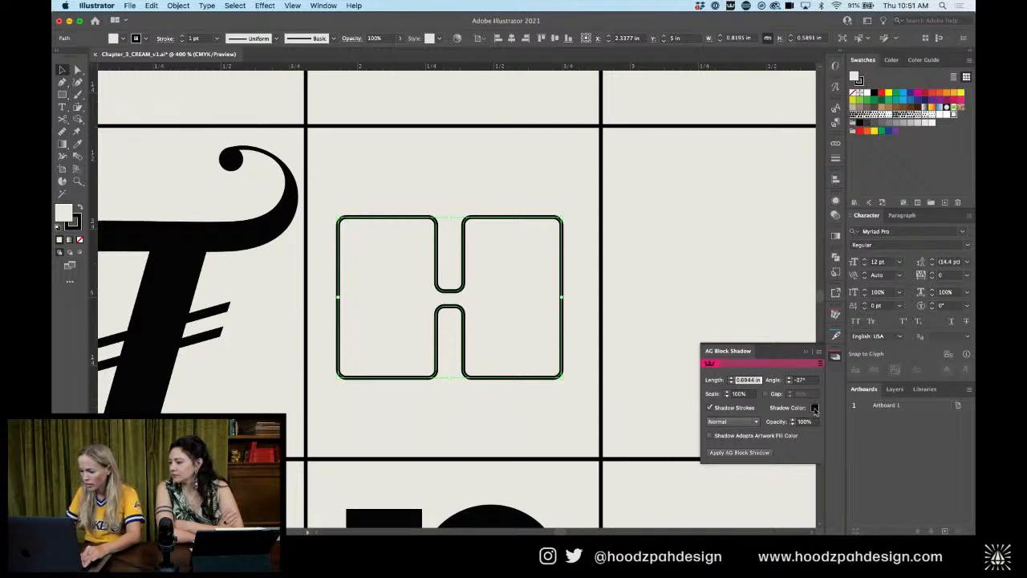
# Apply a black AG Block Shadow to the H with a length of 0.3125 in and an angle of -41°
pyautogui.click(754, 453)
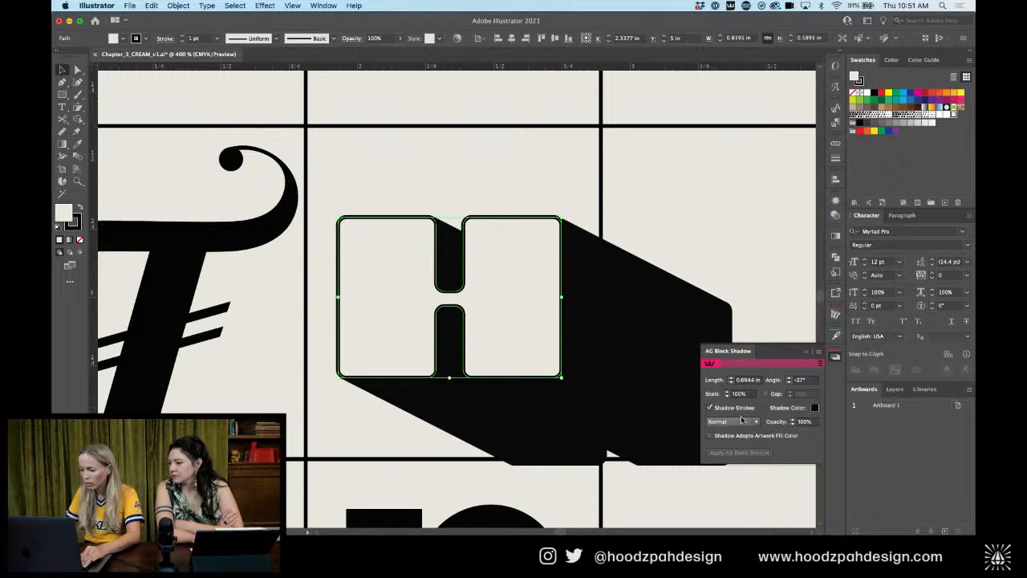
pyautogui.click(729, 383)
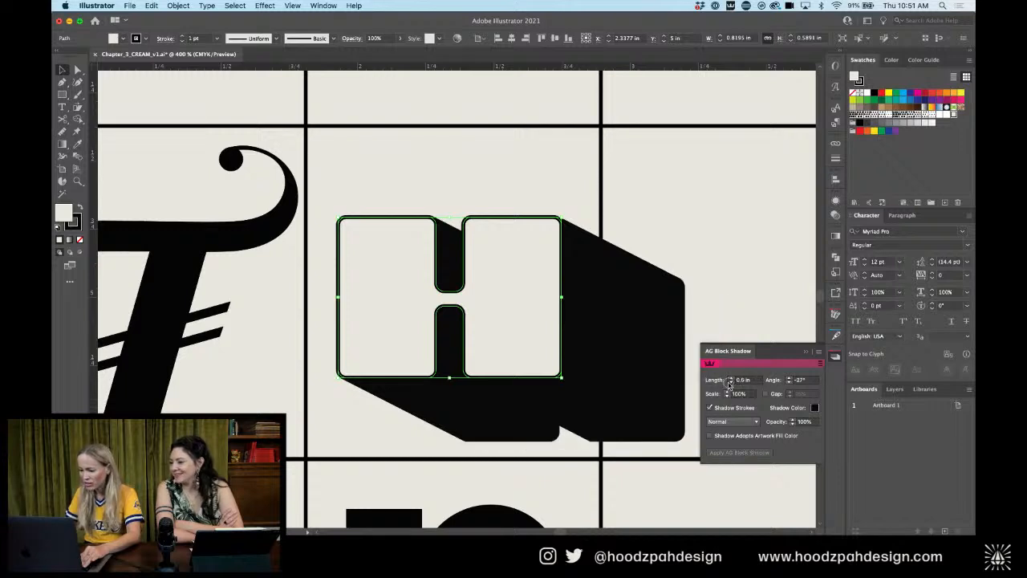
pyautogui.click(789, 383)
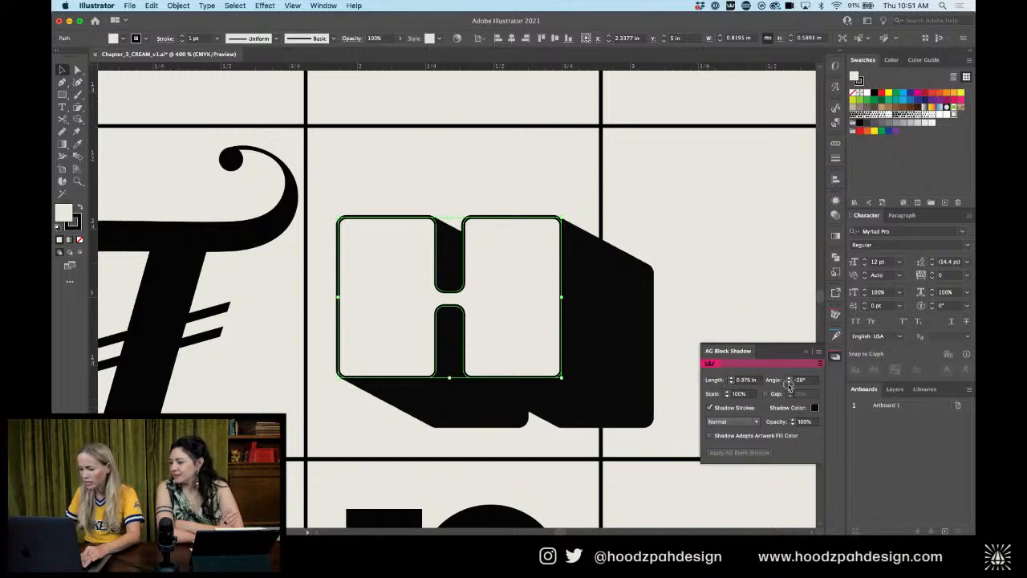
pyautogui.click(788, 384)
pyautogui.click(789, 384)
pyautogui.click(789, 383)
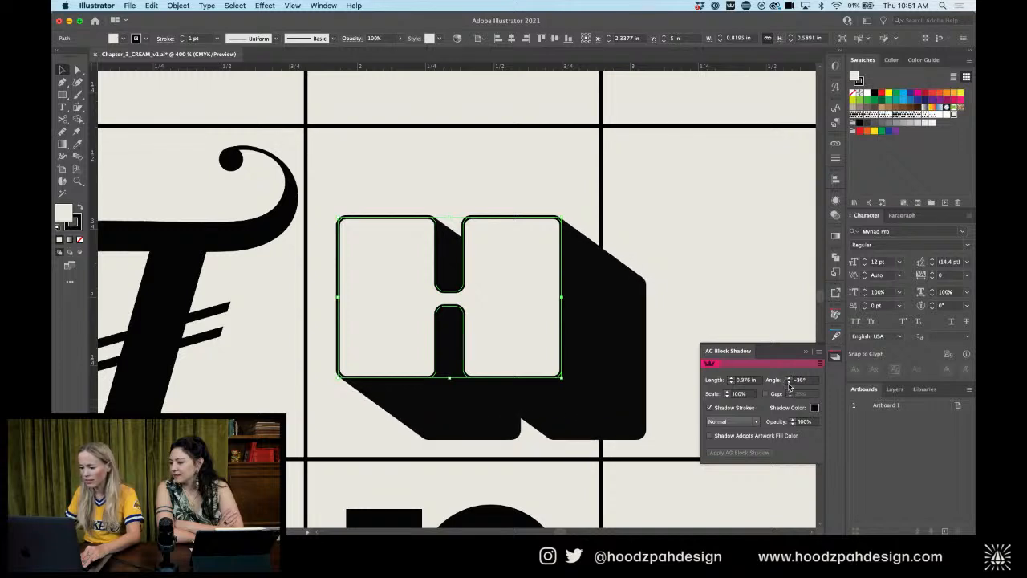
pyautogui.click(731, 383)
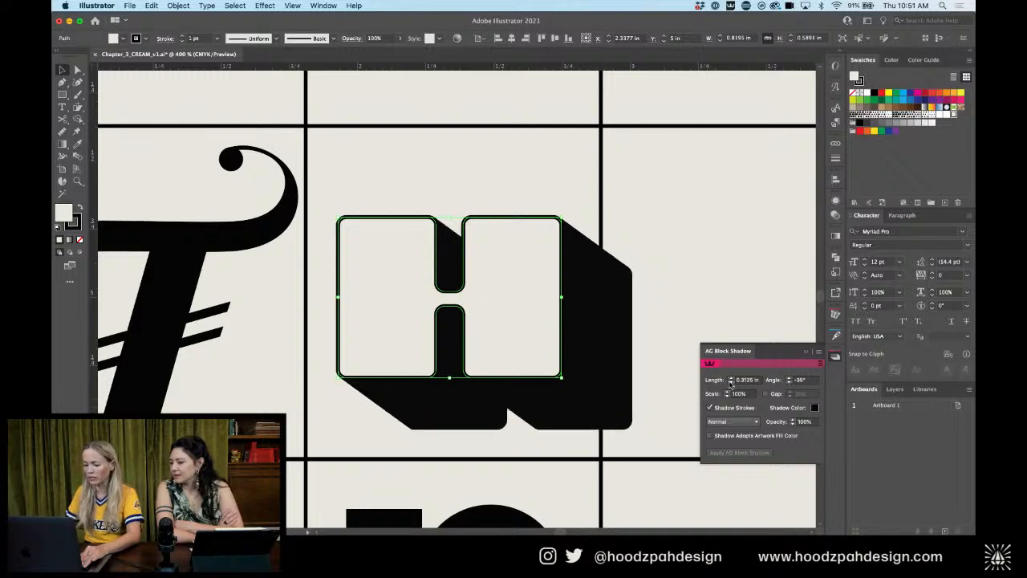
pyautogui.click(788, 384)
pyautogui.click(788, 384)
pyautogui.click(789, 384)
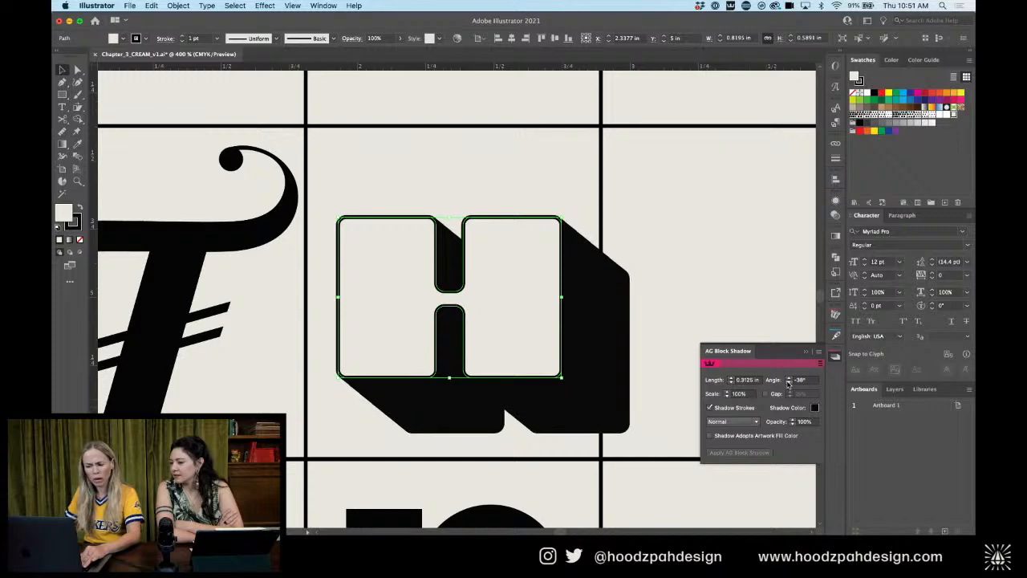
pyautogui.click(789, 383)
pyautogui.click(789, 383)
# Move the shadowed H slightly up and left within its grid cell, to about X 2.29 in, Y 4.95 in
pyautogui.click(714, 295)
pyautogui.press('super+minus')
pyautogui.press('super+minus')
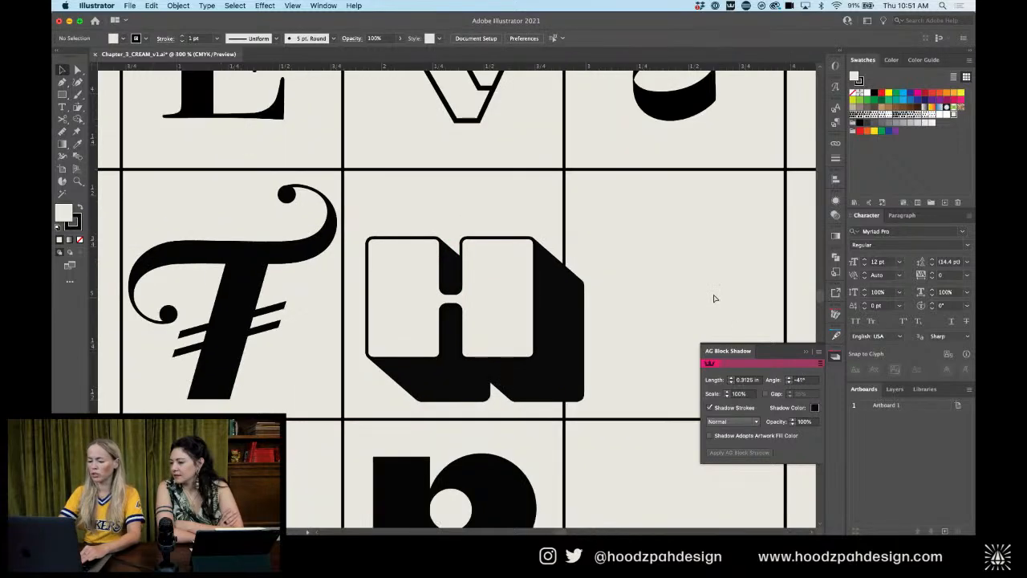
pyautogui.click(807, 351)
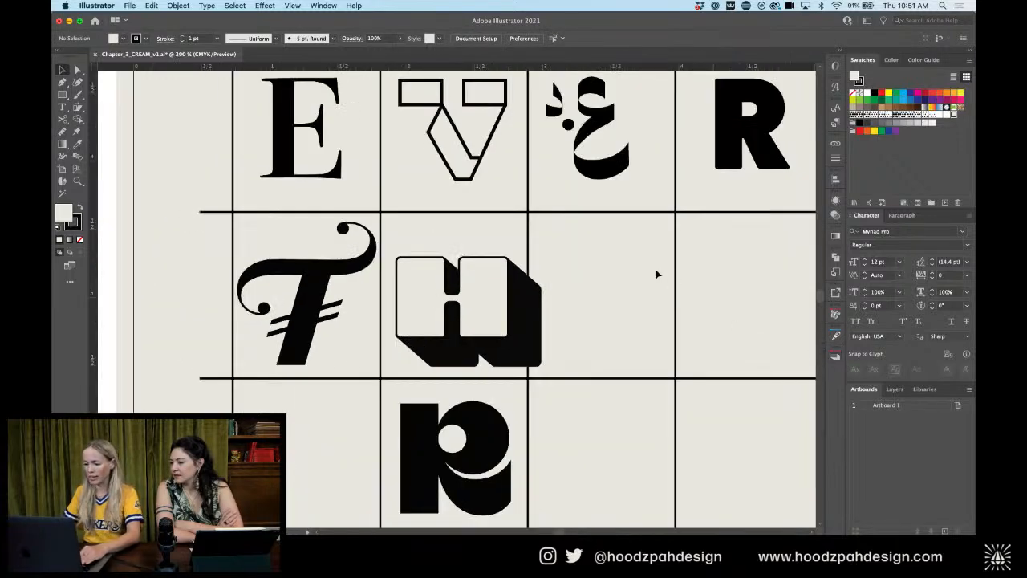
pyautogui.moveTo(483, 306)
pyautogui.mouseDown()
pyautogui.moveTo(483, 287)
pyautogui.moveTo(478, 300)
pyautogui.mouseUp()
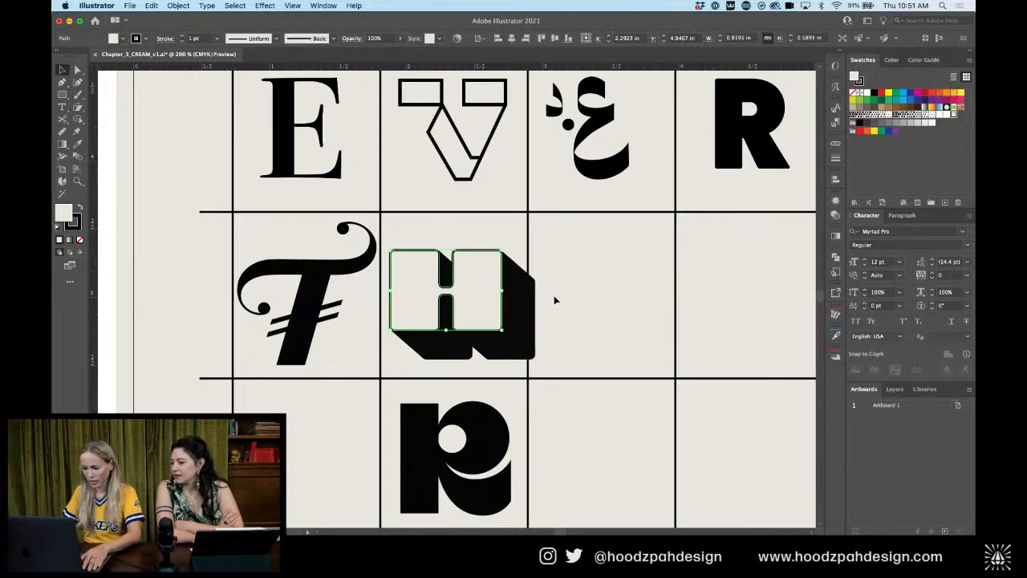
# Steepen the H's block shadow by setting its angle to -64°, and deselect the letter
pyautogui.click(836, 354)
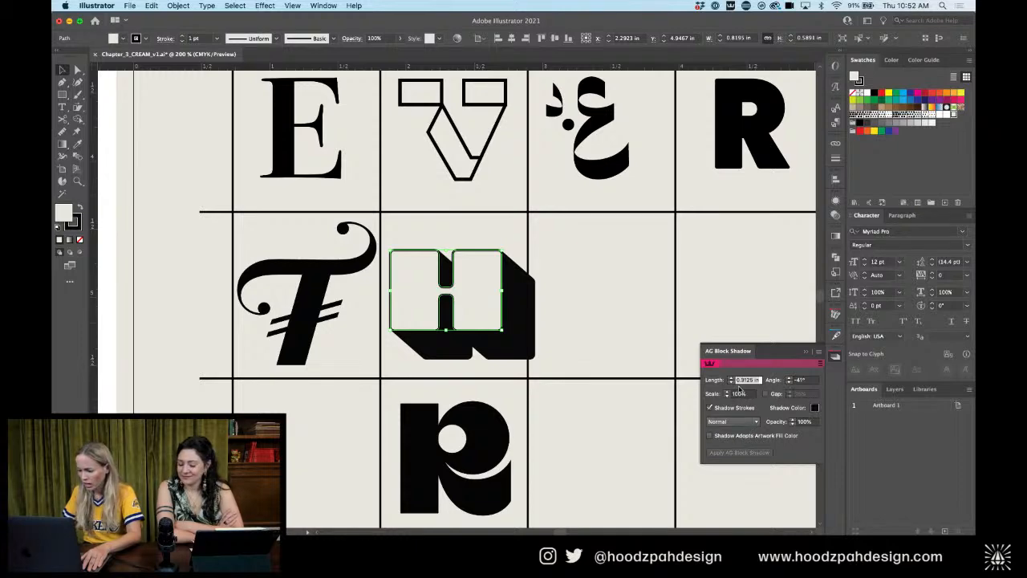
pyautogui.click(788, 382)
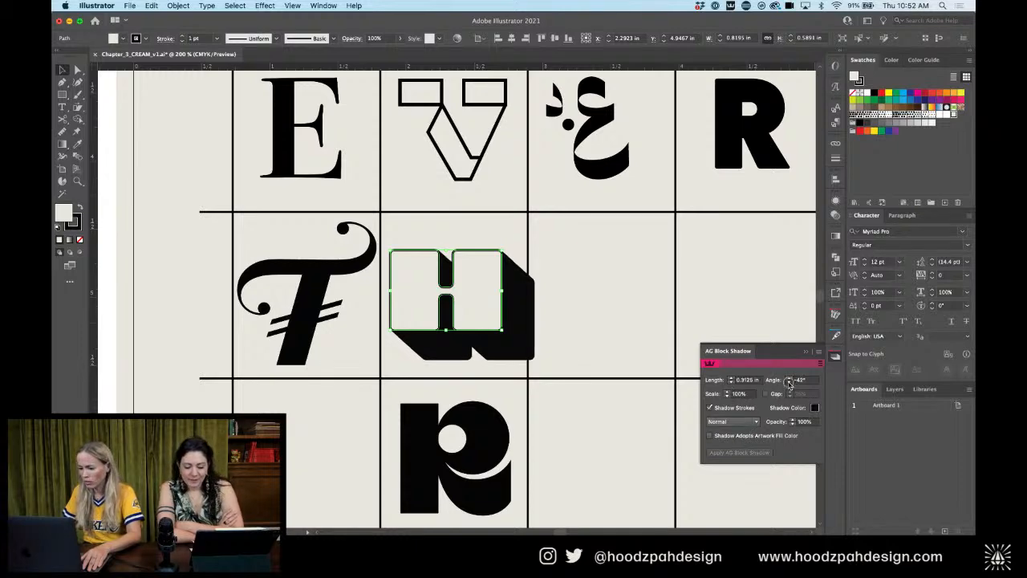
pyautogui.click(789, 382)
pyautogui.click(789, 382)
pyautogui.click(789, 382)
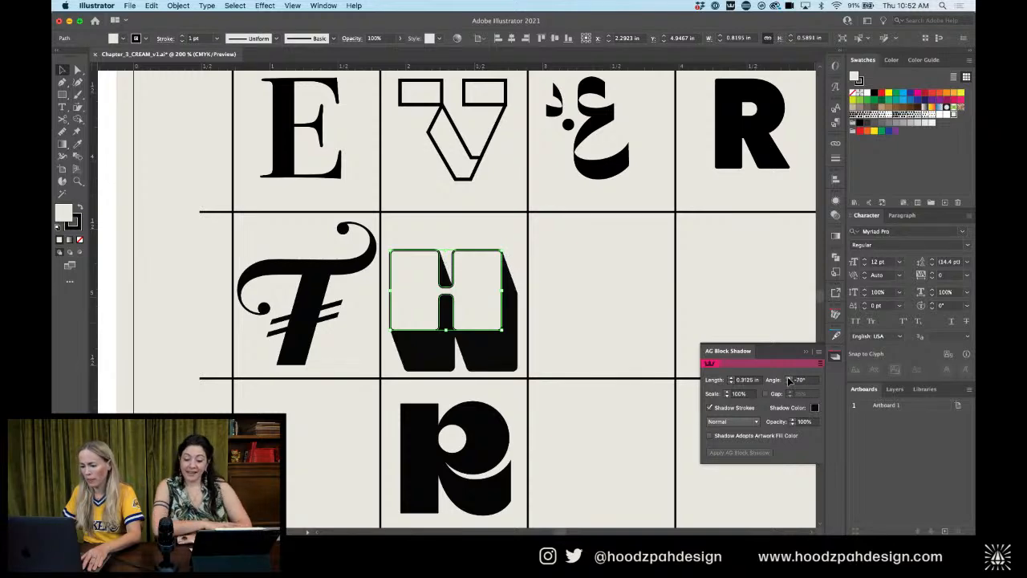
pyautogui.click(789, 378)
pyautogui.click(789, 378)
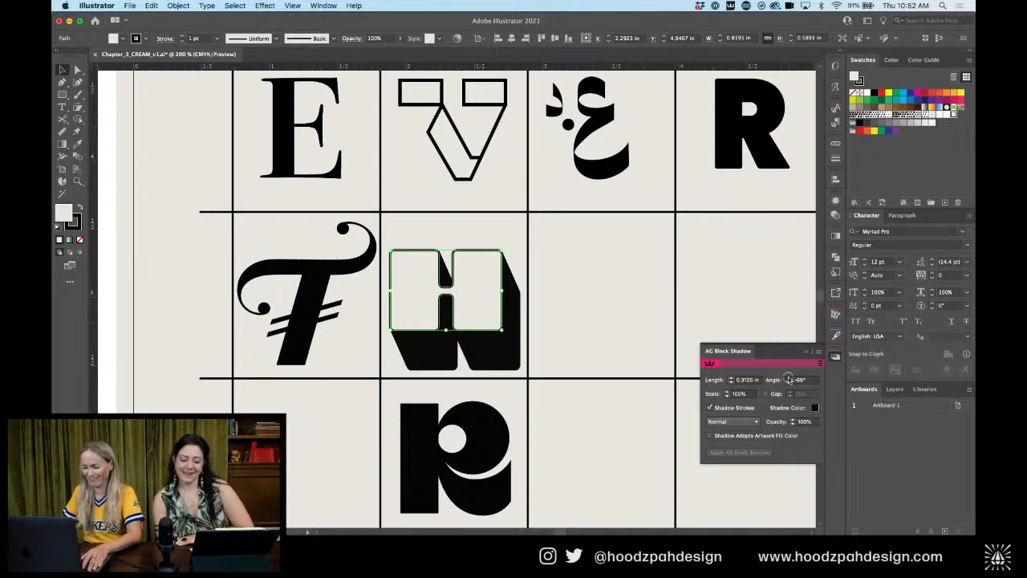
pyautogui.click(789, 378)
pyautogui.click(691, 267)
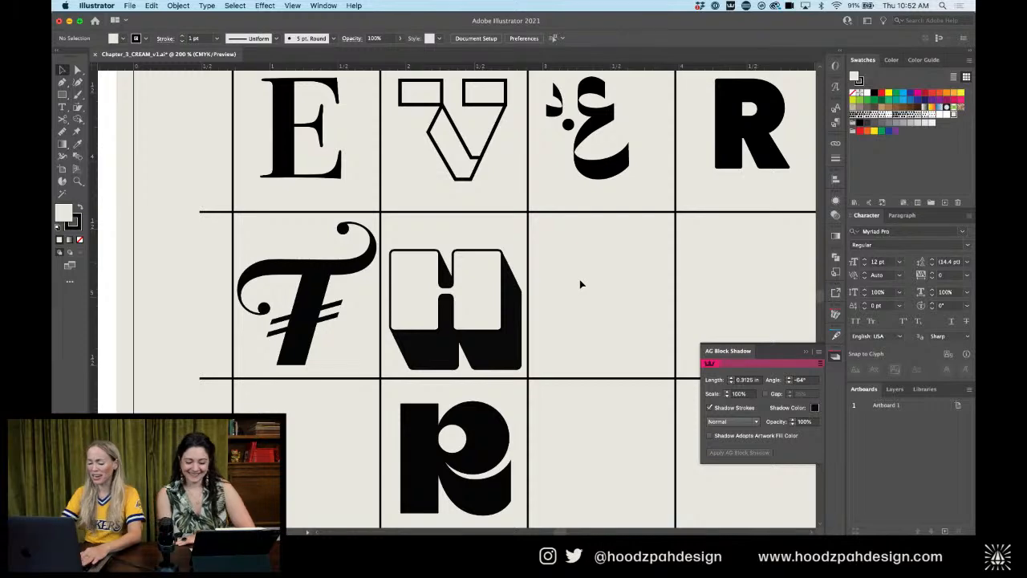
# Move the shadowed H slightly up in its grid cell, to about Y 4.905 in
pyautogui.press('super+minus')
pyautogui.click(488, 296)
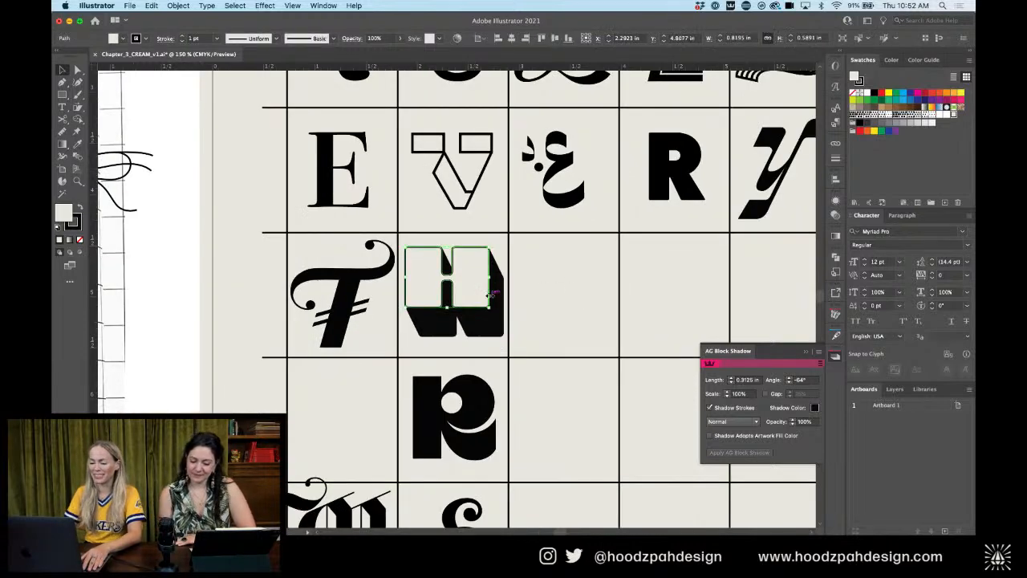
pyautogui.moveTo(491, 295); pyautogui.dragTo(491, 305)
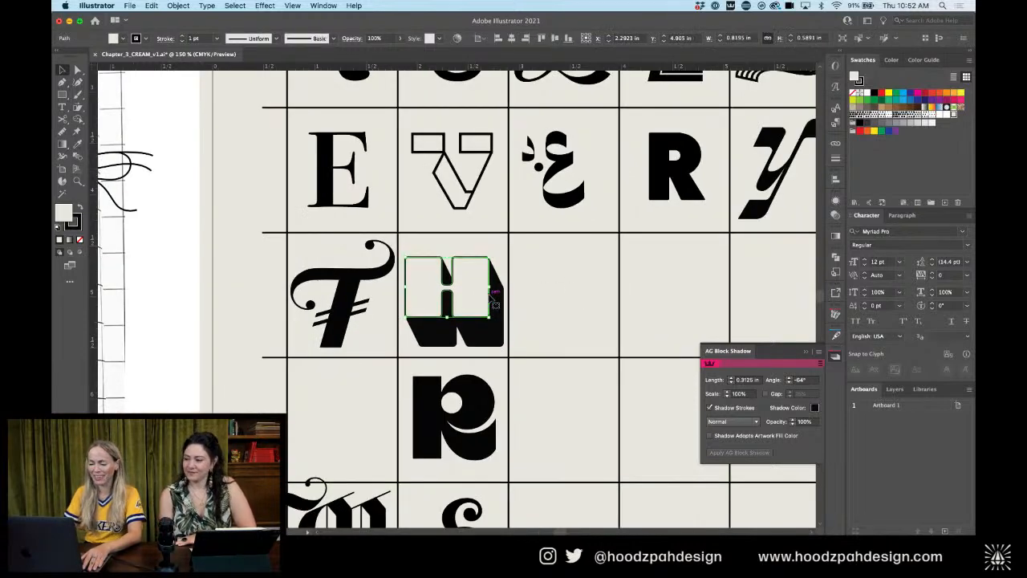
pyautogui.click(598, 293)
pyautogui.press('super+minus')
pyautogui.press('super+minus')
pyautogui.press('super+equal')
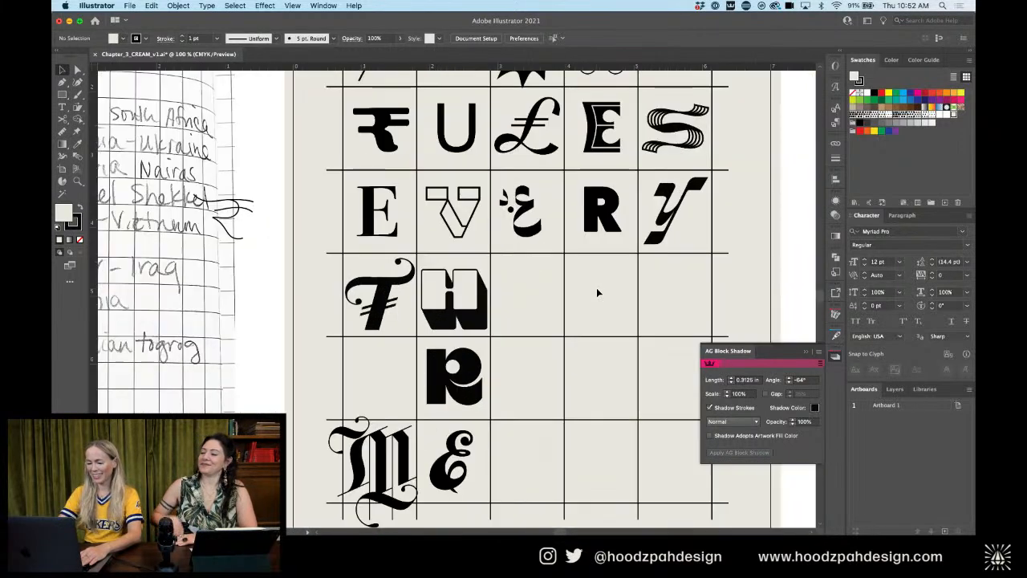
# Scale the shadowed H down proportionally from its centre to about 0.73 in wide and 0.53 in tall
pyautogui.press('super+equal')
pyautogui.press('super+equal')
pyautogui.click(485, 273)
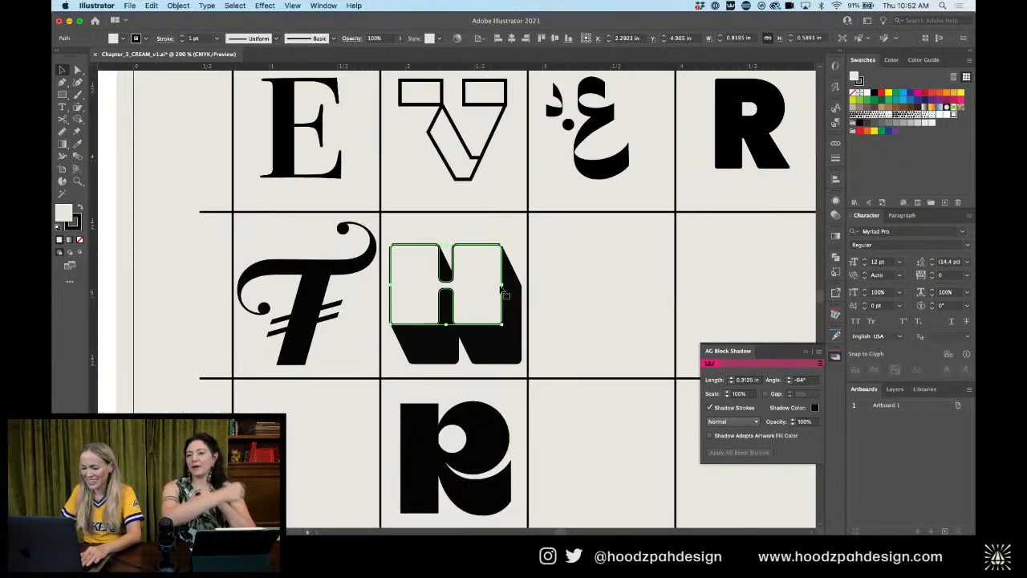
pyautogui.moveTo(506, 295); pyautogui.dragTo(498, 286)
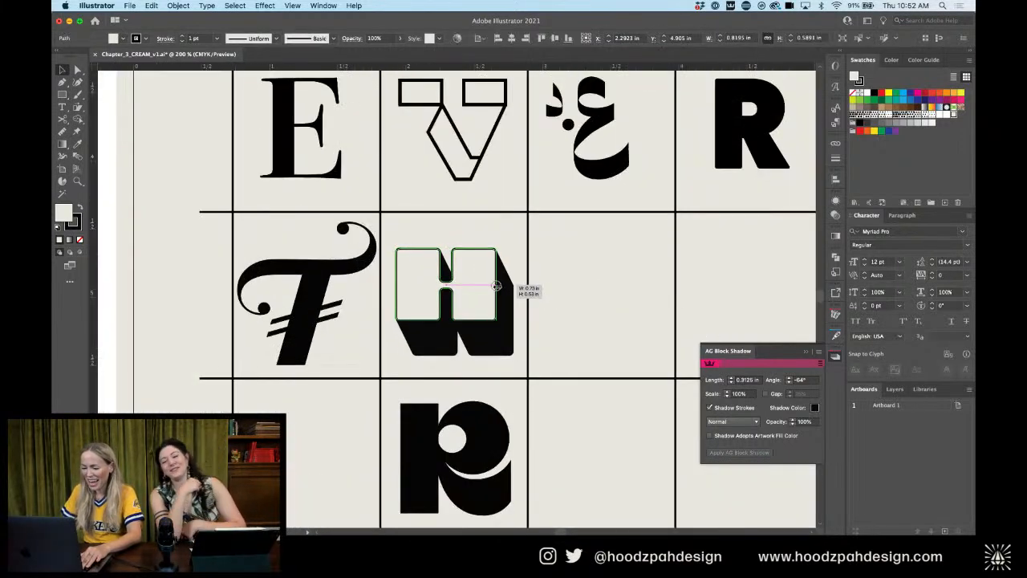
pyautogui.click(557, 285)
pyautogui.press('super+minus')
pyautogui.moveTo(556, 286); pyautogui.dragTo(485, 292)
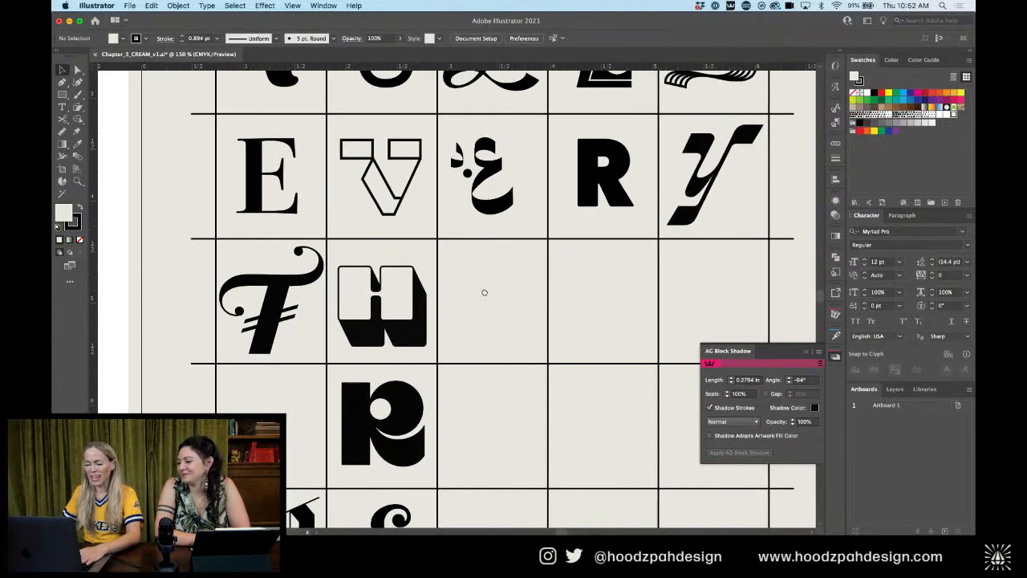
# Nudge the smaller H within its cell to about X 2.306 in, Y 4.863 in, and deselect it
pyautogui.click(406, 302)
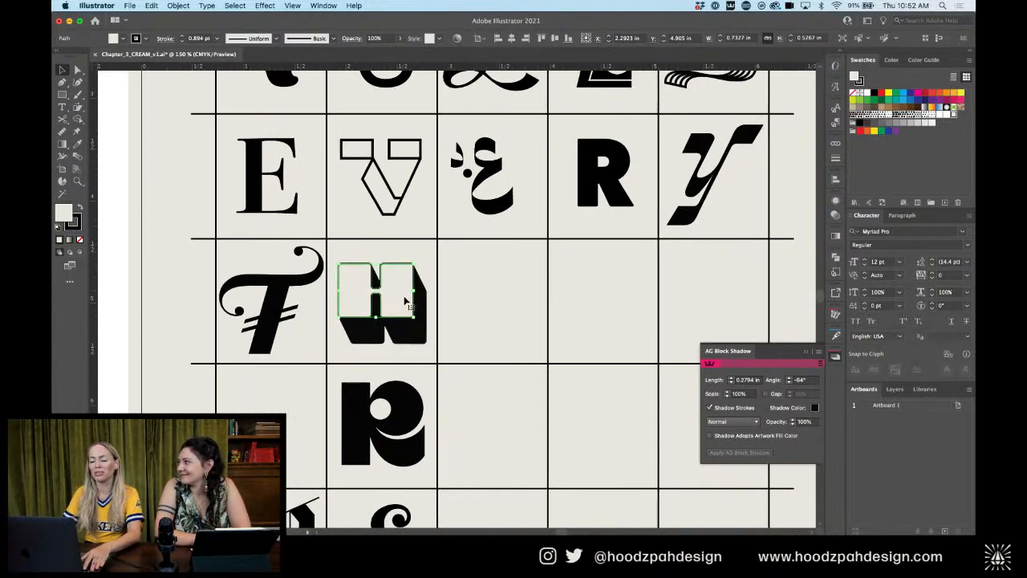
pyautogui.press('Up')
pyautogui.press('Up')
pyautogui.press('Up')
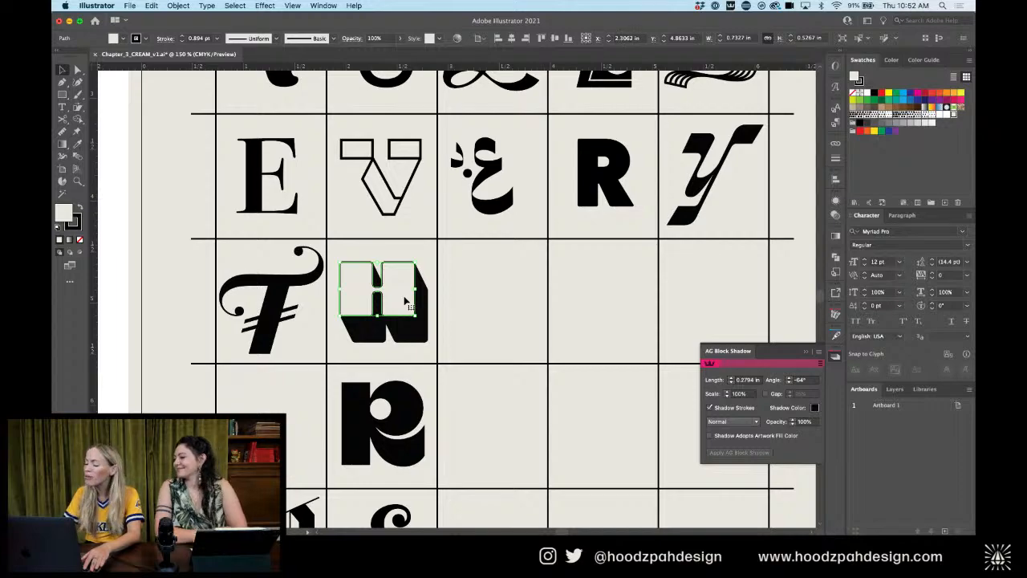
pyautogui.click(498, 296)
pyautogui.press('super+minus')
pyautogui.press('super+minus')
pyautogui.moveTo(497, 299); pyautogui.dragTo(492, 245)
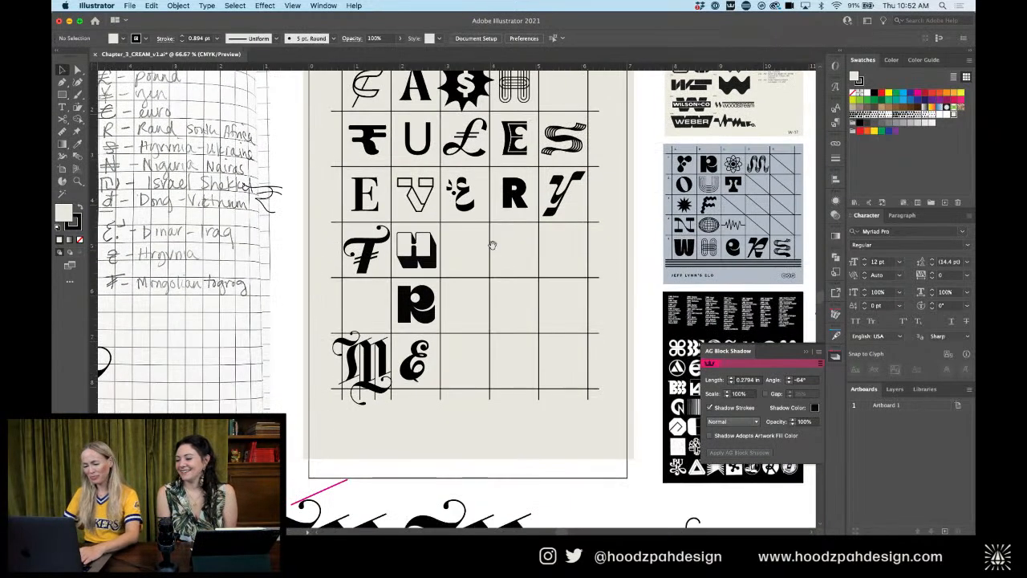
# Place a text object in the cell beside the H and set its font to Santa Ana Medium
pyautogui.press('super+plus')
pyautogui.press('super+plus')
pyautogui.press('super+plus')
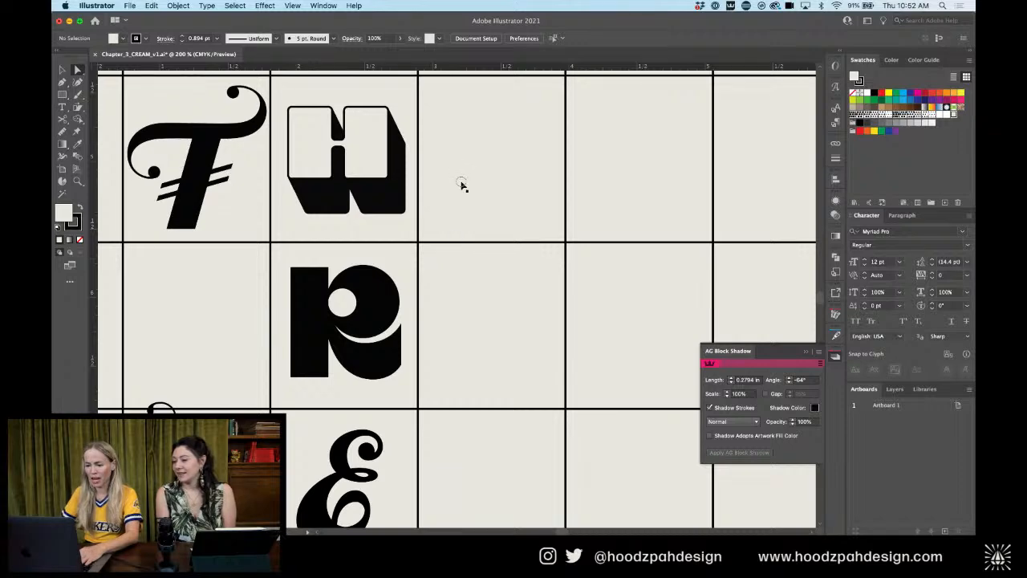
pyautogui.moveTo(459, 164); pyautogui.dragTo(523, 294)
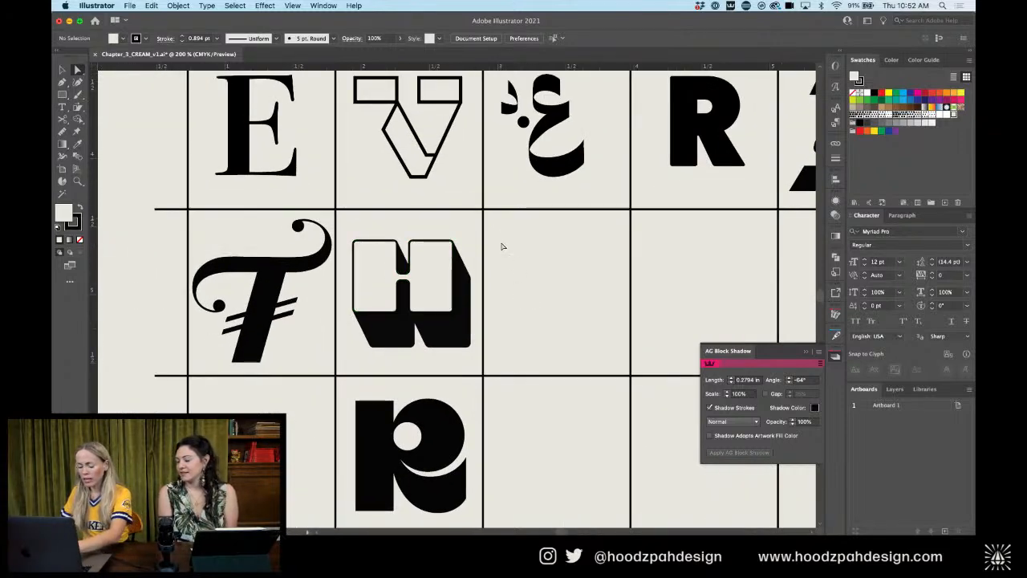
pyautogui.press('super+plus')
pyautogui.press('super+plus')
pyautogui.press('super+plus')
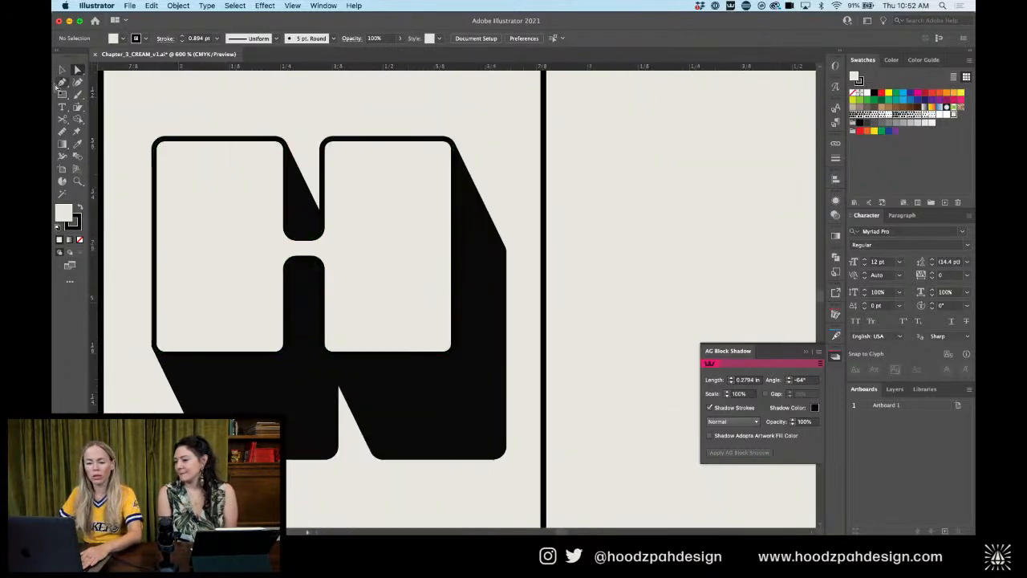
pyautogui.click(62, 109)
pyautogui.click(598, 217)
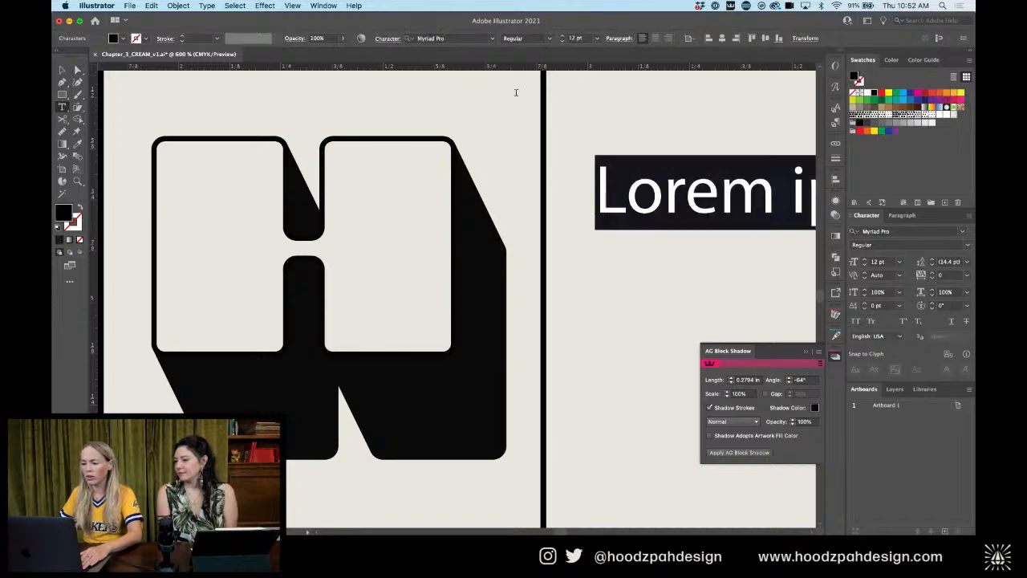
pyautogui.click(445, 38)
pyautogui.write('Santa')
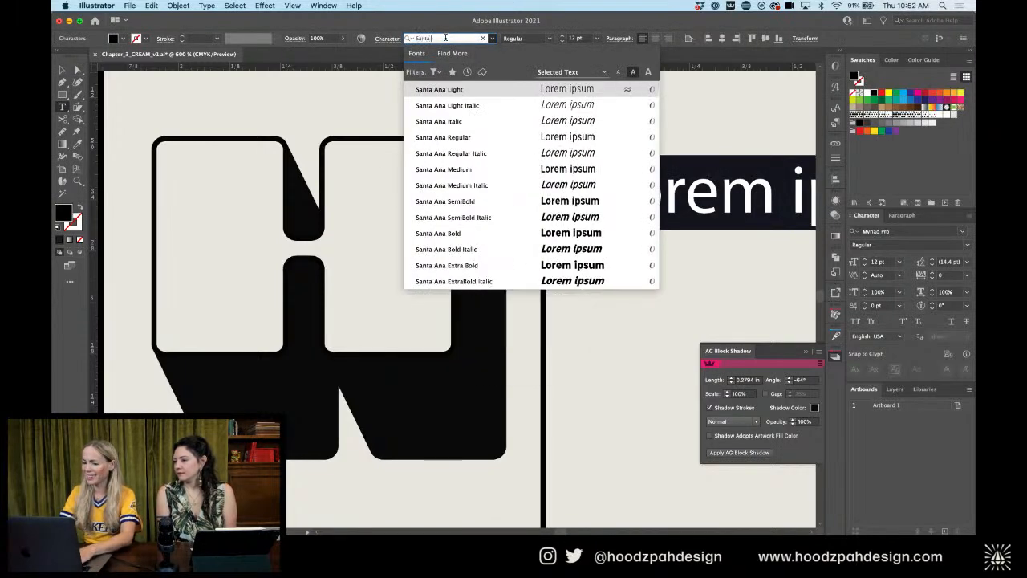
pyautogui.write(' Ana Sen')
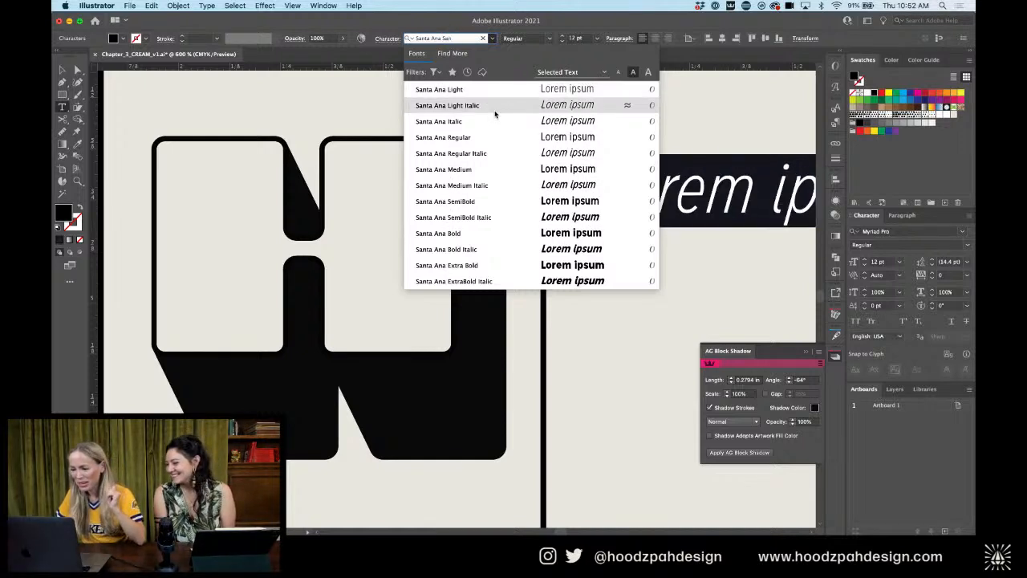
pyautogui.click(479, 169)
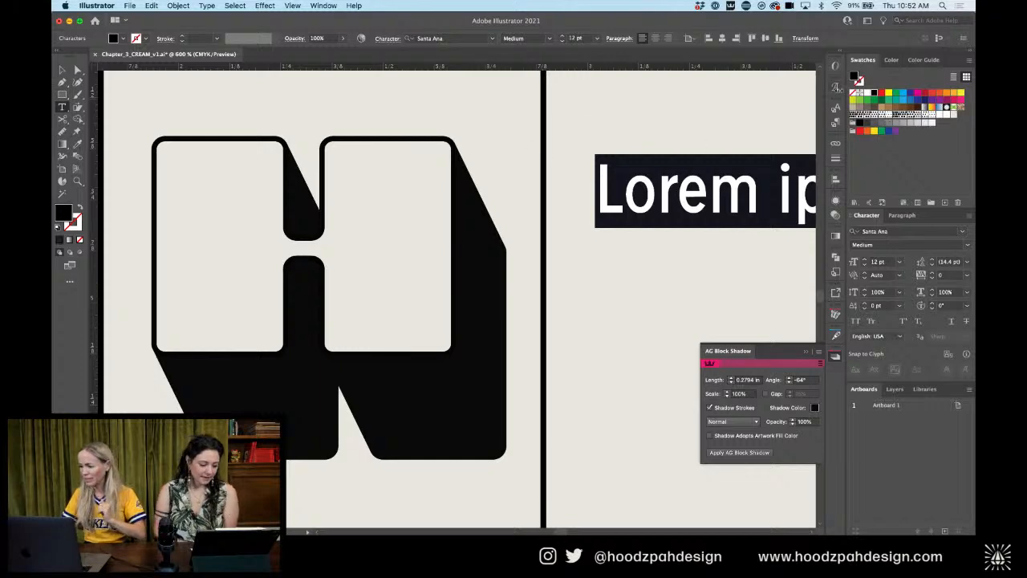
# Replace the placeholder text with Santa Ana's six-petal teardrop asterisk glyph
pyautogui.click(837, 89)
pyautogui.scroll(-10, 768, 145)
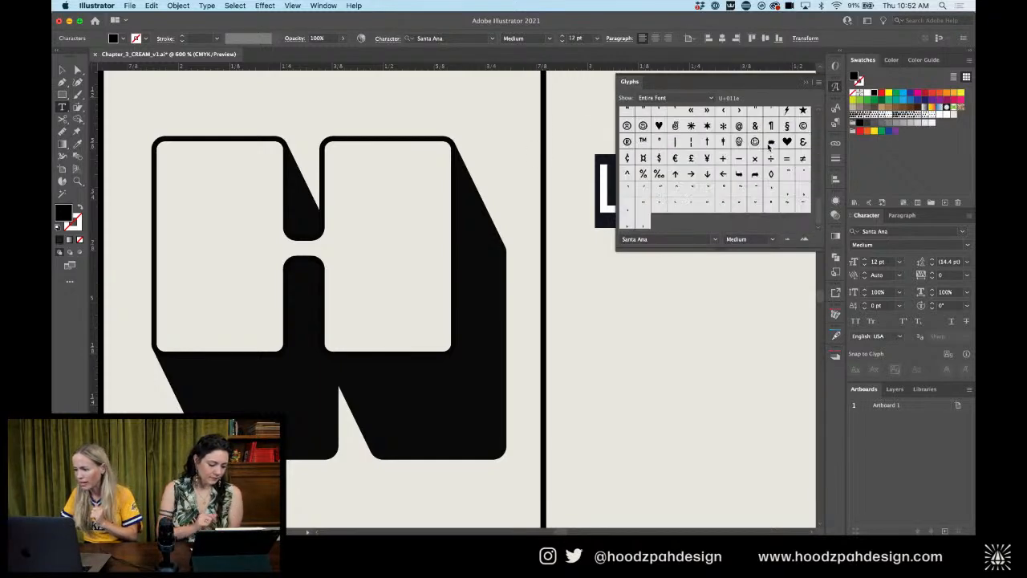
pyautogui.doubleClick(724, 127)
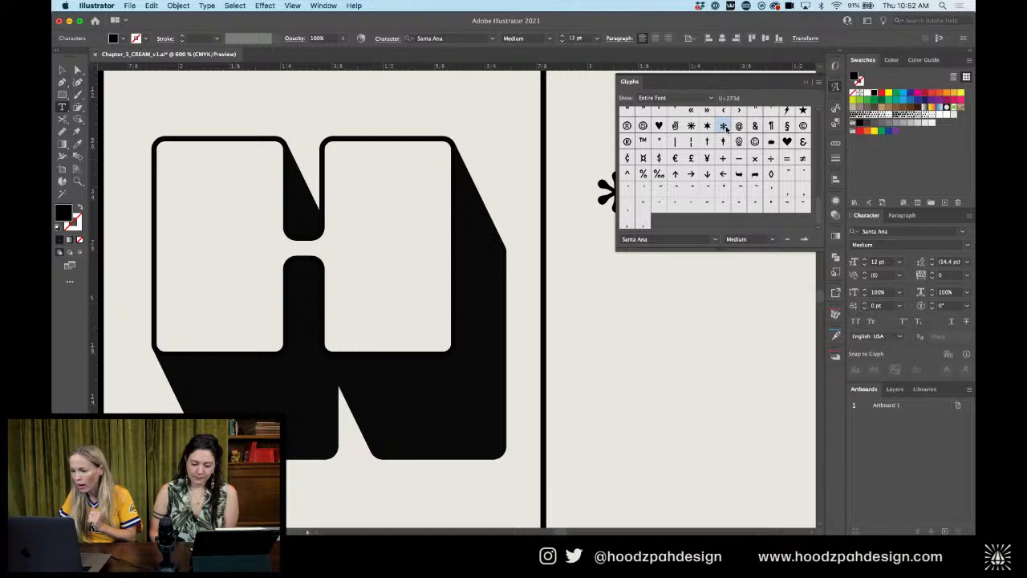
pyautogui.click(805, 84)
pyautogui.click(61, 70)
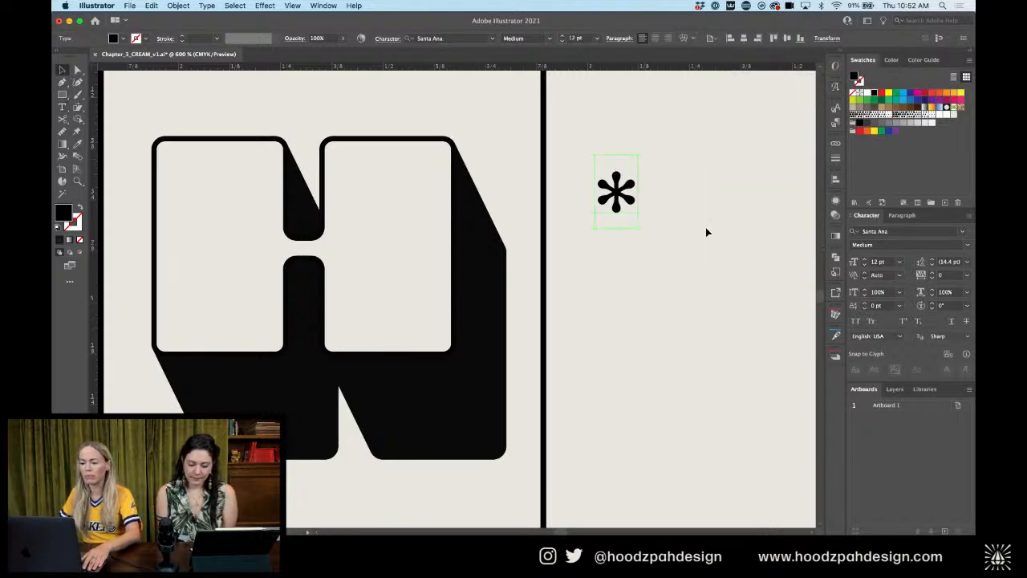
pyautogui.click(668, 221)
# Move the asterisk to the lower part of the H's left stem, enlarge it to about 31 pt, and copy it onto the right stem
pyautogui.moveTo(626, 197); pyautogui.dragTo(223, 311)
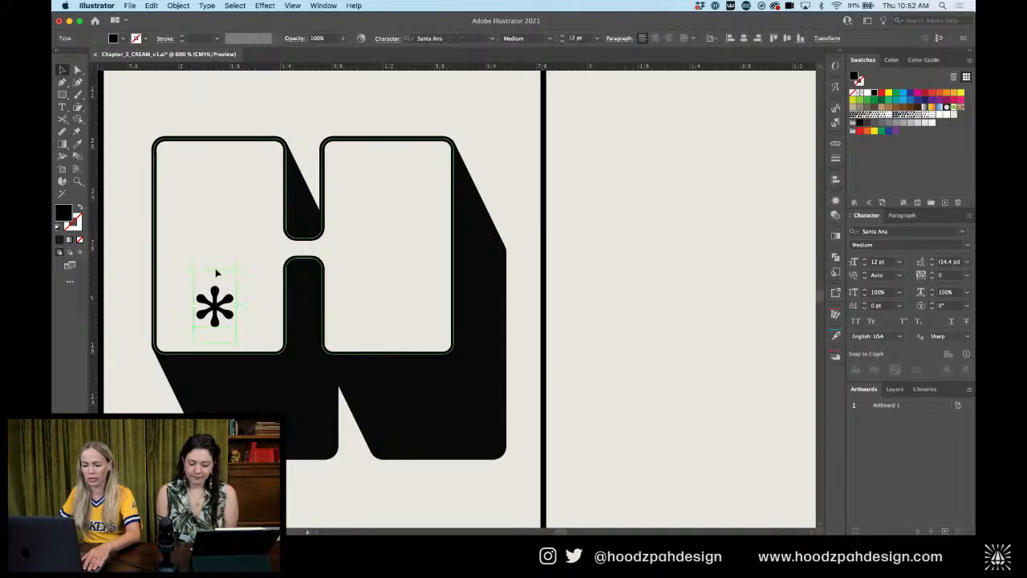
pyautogui.moveTo(216, 270); pyautogui.dragTo(199, 157)
pyautogui.moveTo(217, 241); pyautogui.dragTo(395, 199)
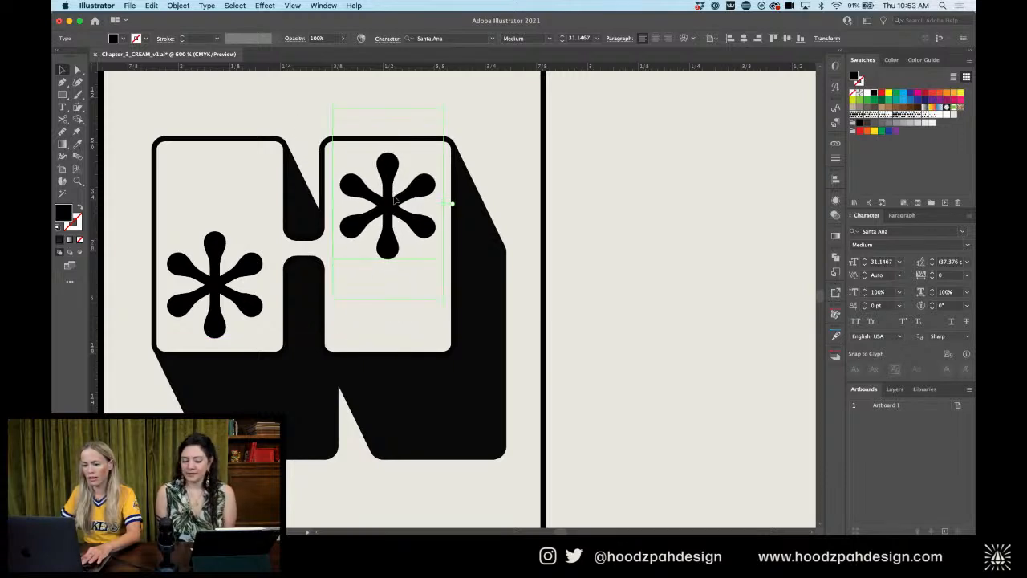
pyautogui.click(645, 198)
# Draw a vertical line about 0.22 in long near the left stem's upper corner and give it a 1 pt black stroke without fill
pyautogui.press('p')
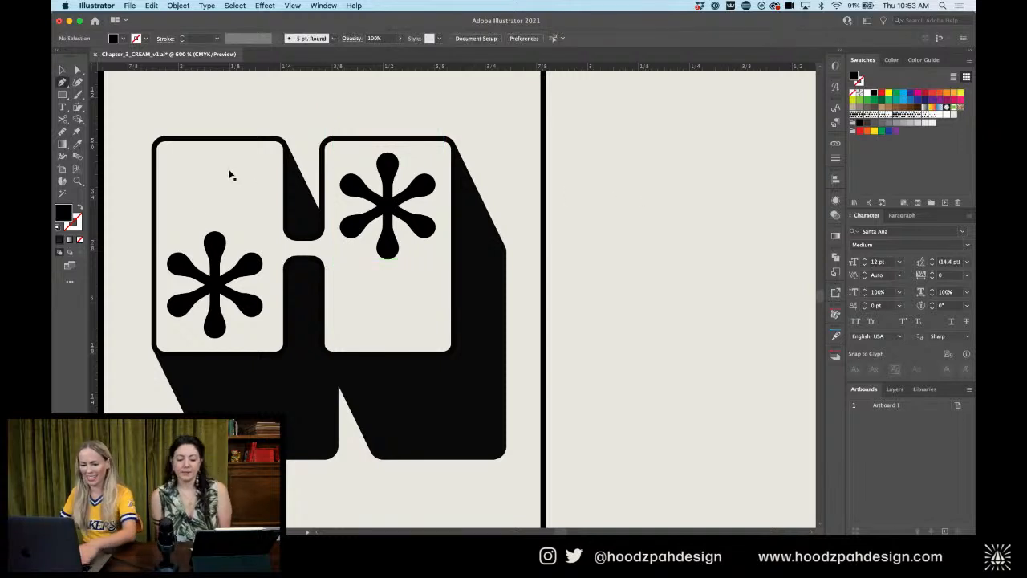
pyautogui.click(171, 239)
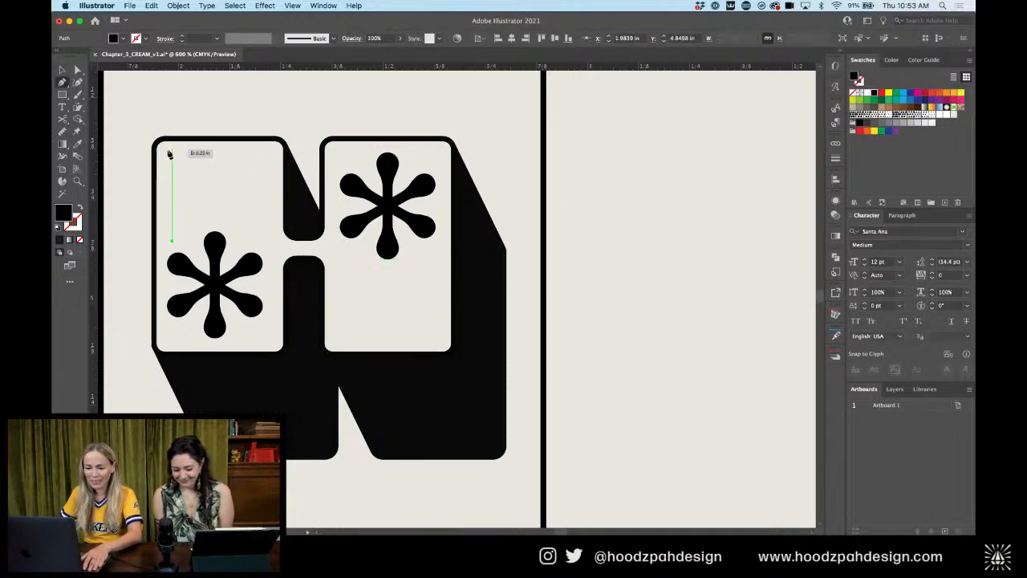
pyautogui.click(171, 152)
pyautogui.press('v')
pyautogui.click(198, 96)
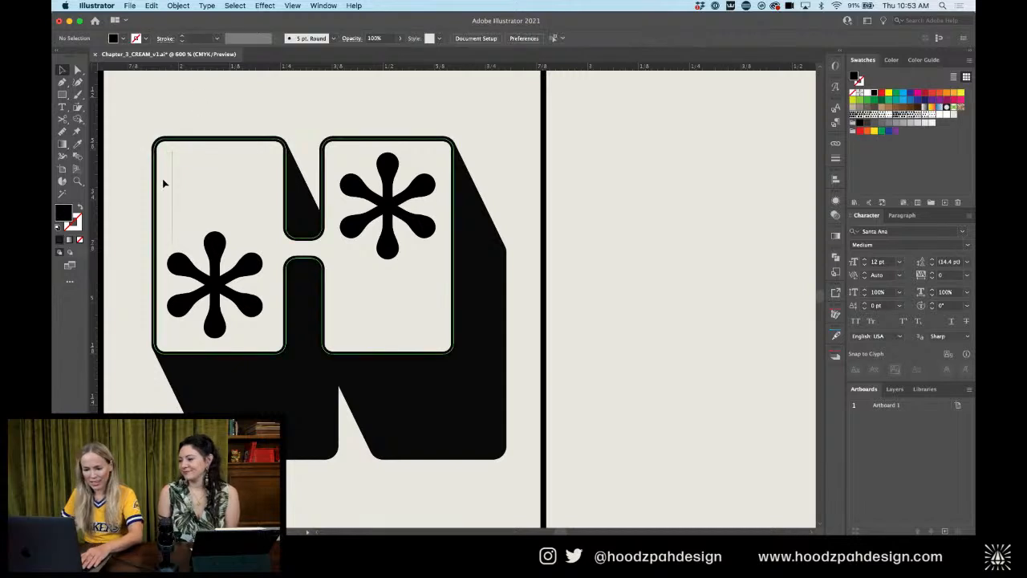
pyautogui.click(172, 174)
pyautogui.click(79, 207)
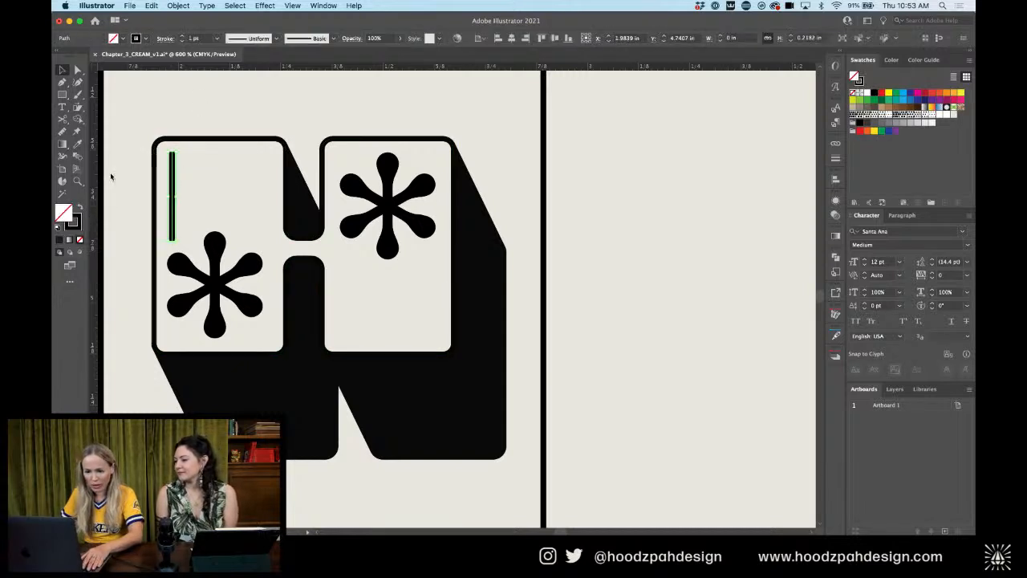
# Repeat the vertical line at even spacing across the H's left stem to make seven parallel bars
pyautogui.click(170, 121)
pyautogui.moveTo(171, 190); pyautogui.dragTo(187, 190)
pyautogui.press('super+d')
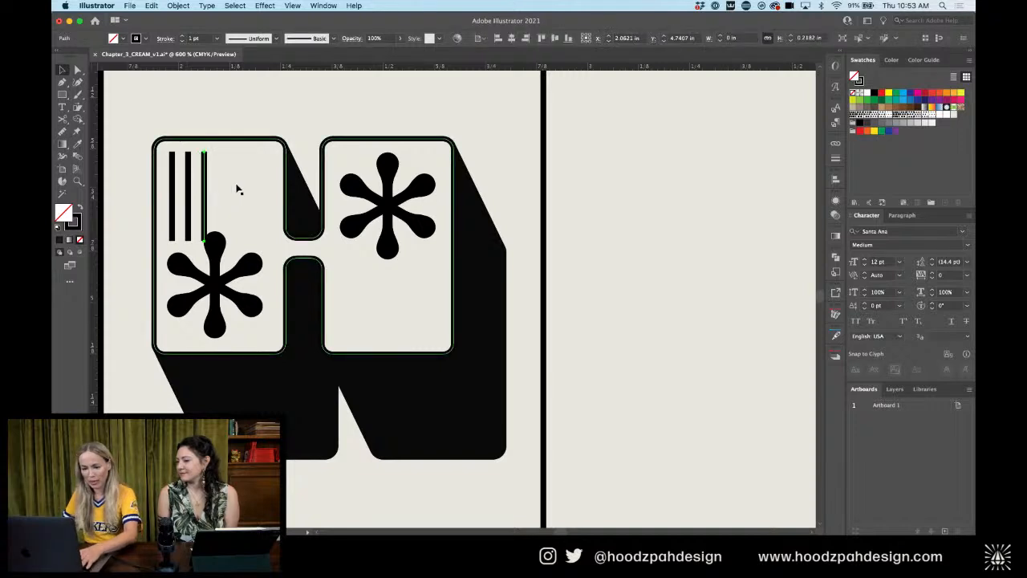
pyautogui.press('super+d')
pyautogui.press('super+d')
pyautogui.press('super+d')
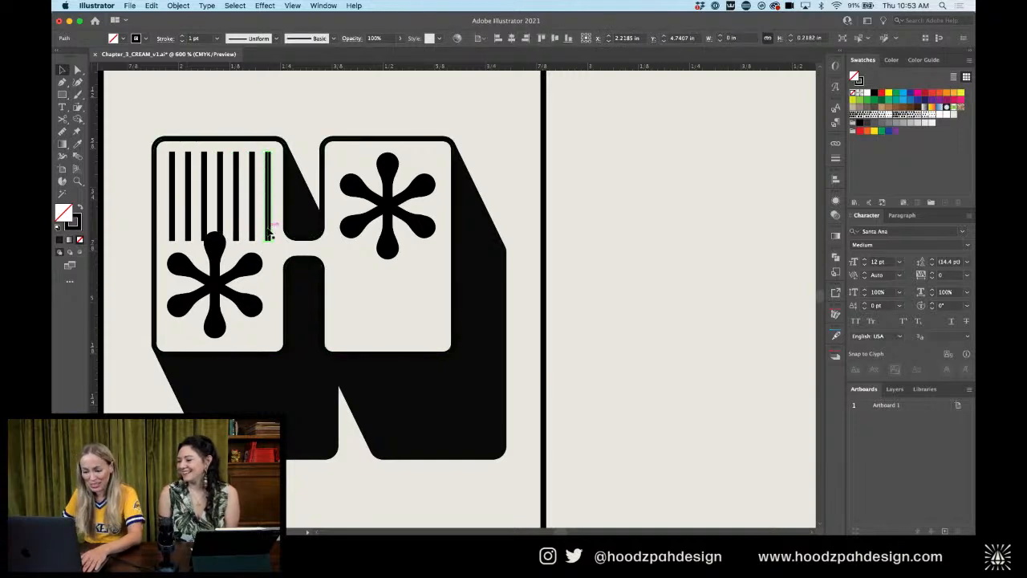
# Shorten the third and fourth bars from below so they clear the asterisk's upper petal
pyautogui.press('a')
pyautogui.click(219, 240)
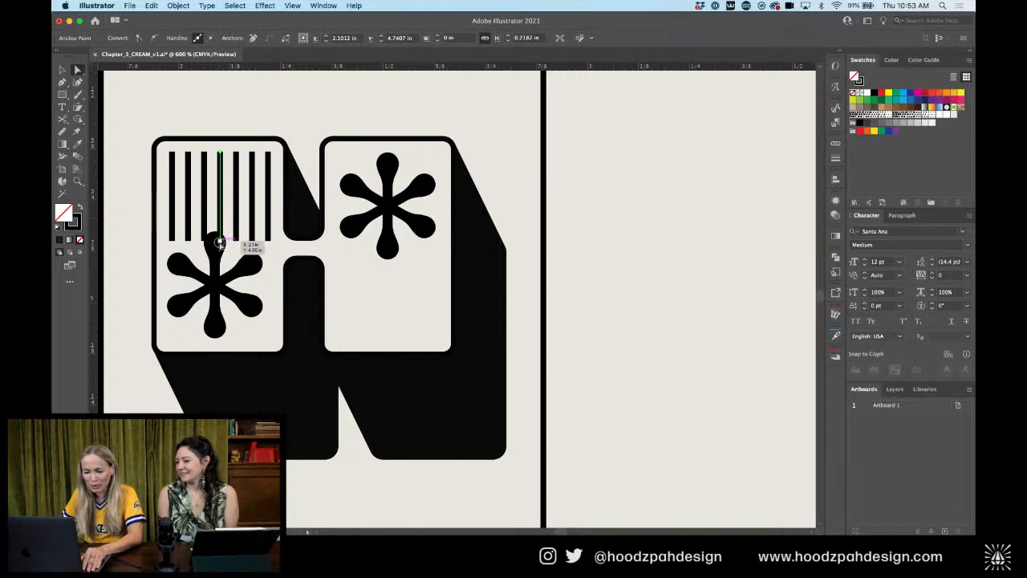
pyautogui.click(205, 229)
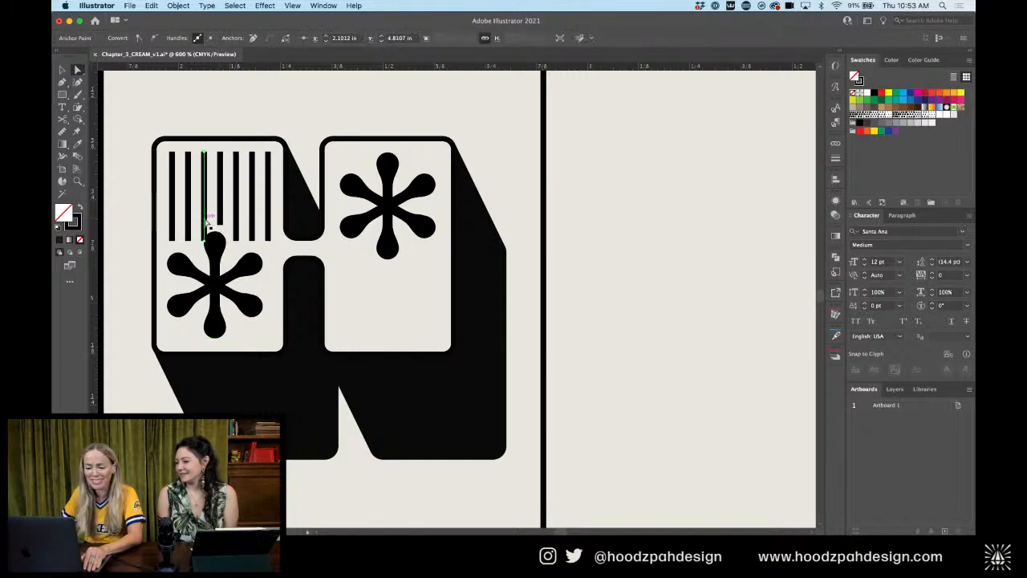
pyautogui.moveTo(203, 242); pyautogui.dragTo(205, 224)
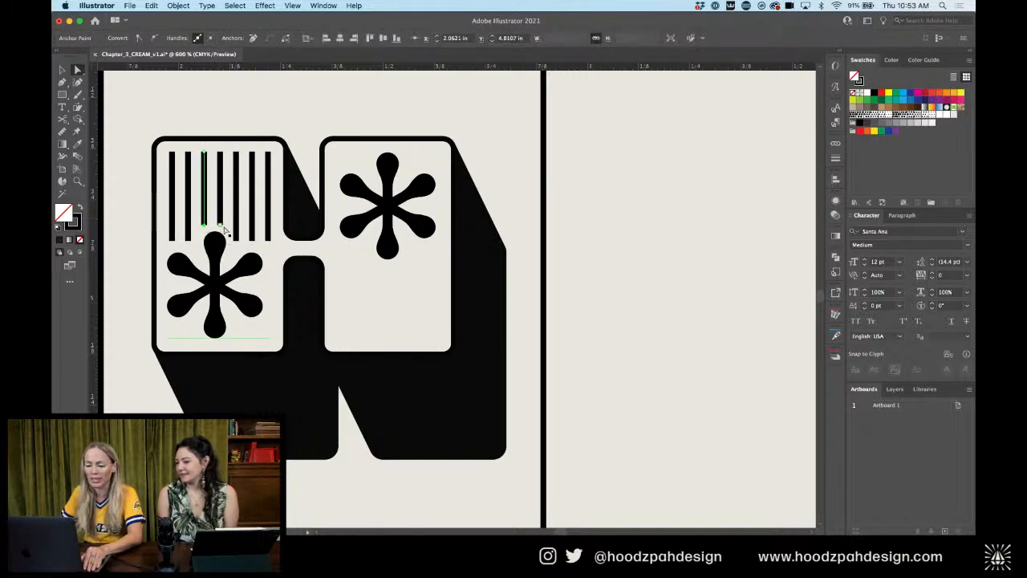
pyautogui.click(222, 226)
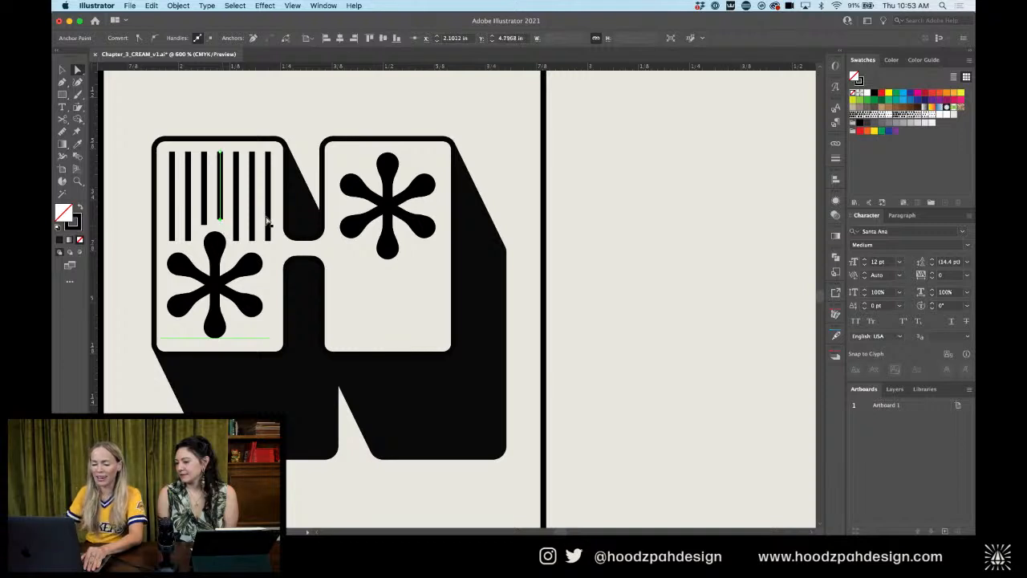
pyautogui.click(380, 109)
# Try to copy the set of vertical bars onto the H's right stem
pyautogui.press('v')
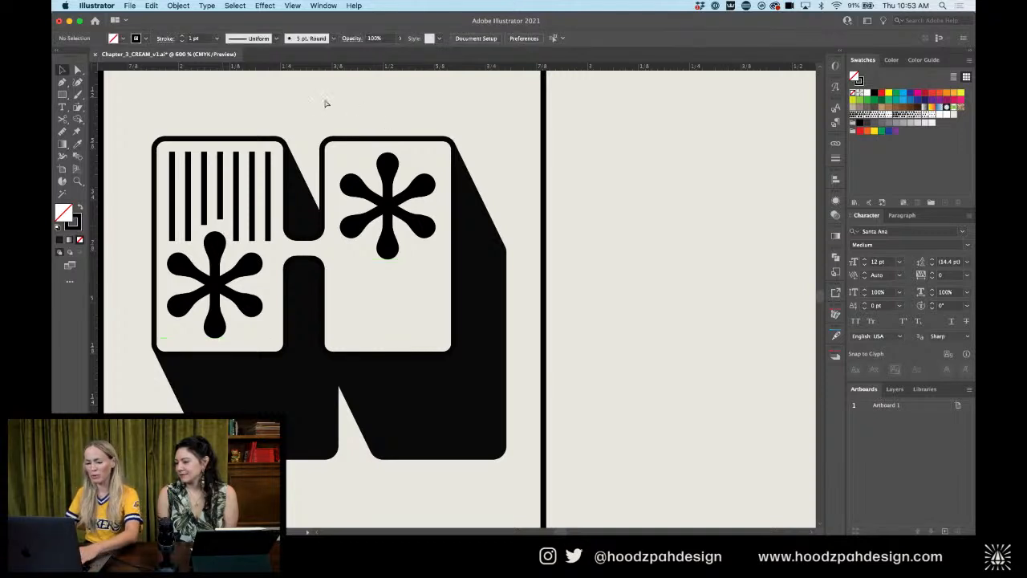
pyautogui.moveTo(305, 99); pyautogui.dragTo(141, 180)
pyautogui.keyDown('shift'); pyautogui.click(206, 141); pyautogui.keyUp('shift')
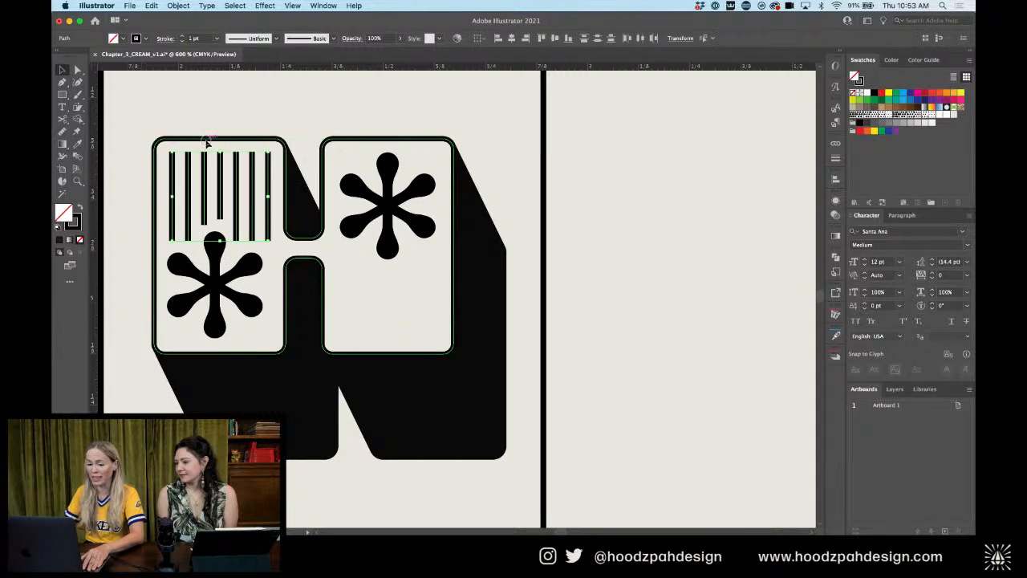
pyautogui.moveTo(237, 173); pyautogui.dragTo(404, 174)
pyautogui.press('super+z')
# Replace the asterisk on the H's right stem with a copy of the left stem's asterisk and vertical bars, rotated 180°
pyautogui.click(384, 183)
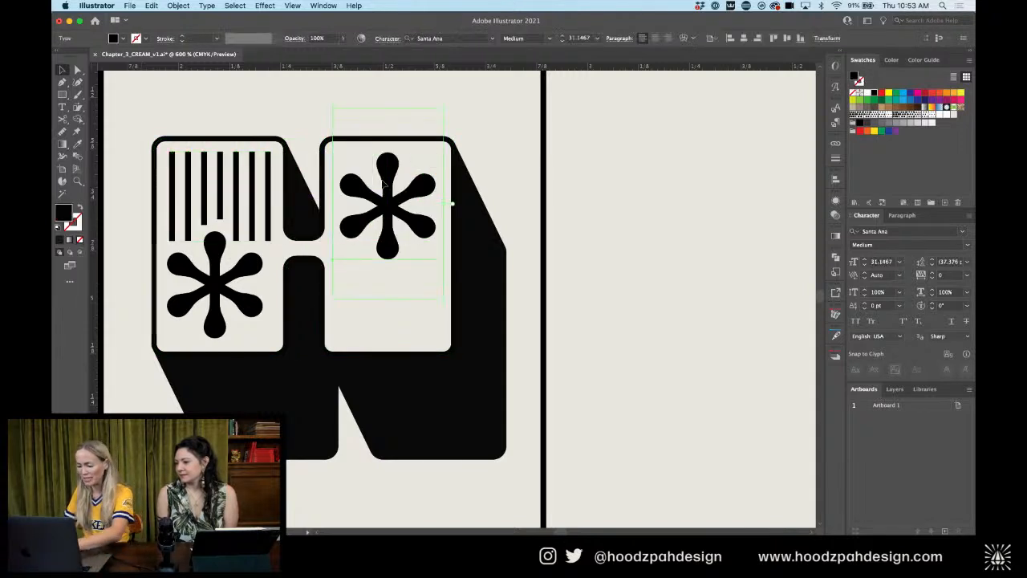
pyautogui.press('Delete')
pyautogui.click(231, 263)
pyautogui.moveTo(284, 120); pyautogui.dragTo(155, 277)
pyautogui.keyDown('shift'); pyautogui.click(286, 146); pyautogui.keyUp('shift')
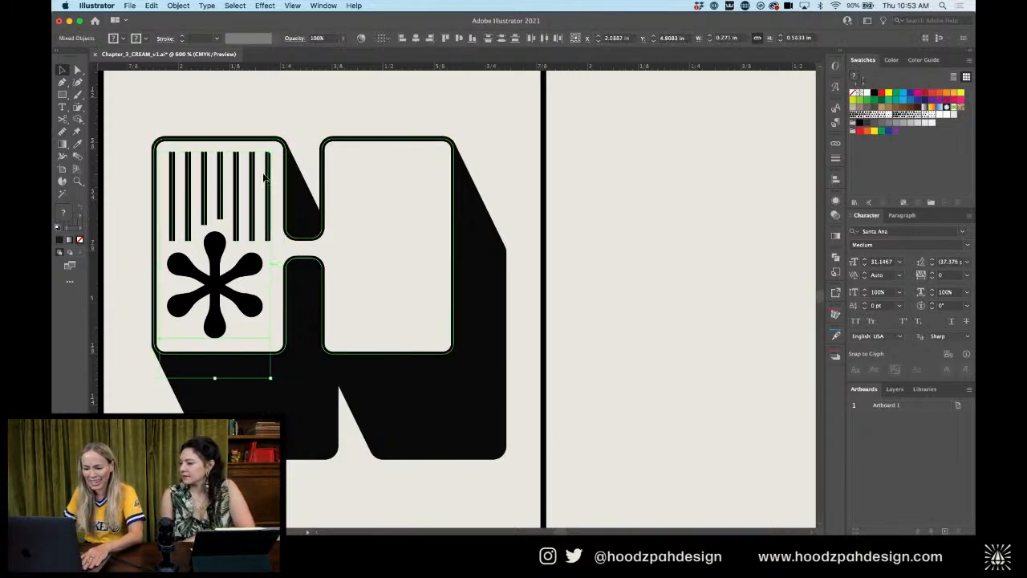
pyautogui.moveTo(271, 175); pyautogui.dragTo(325, 382)
pyautogui.moveTo(380, 241); pyautogui.dragTo(393, 203)
pyautogui.press('Left')
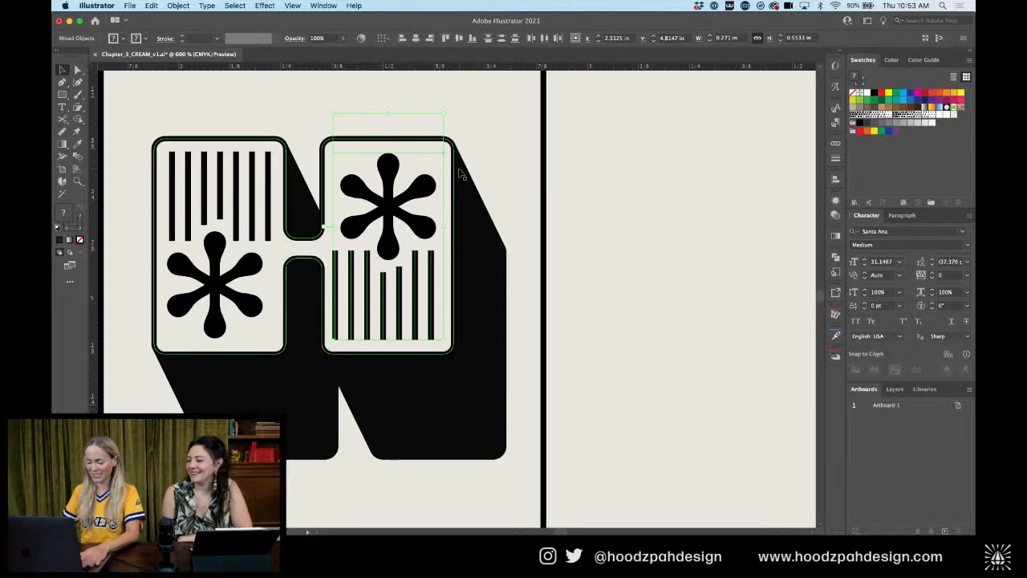
# Nudge the rotated asterisk and bars slightly to the right to centre them within the H's right stem, and deselect them
pyautogui.press('super+equal')
pyautogui.press('super+equal')
pyautogui.moveTo(466, 171); pyautogui.dragTo(472, 170)
pyautogui.moveTo(485, 184); pyautogui.dragTo(480, 109)
pyautogui.press('super+minus')
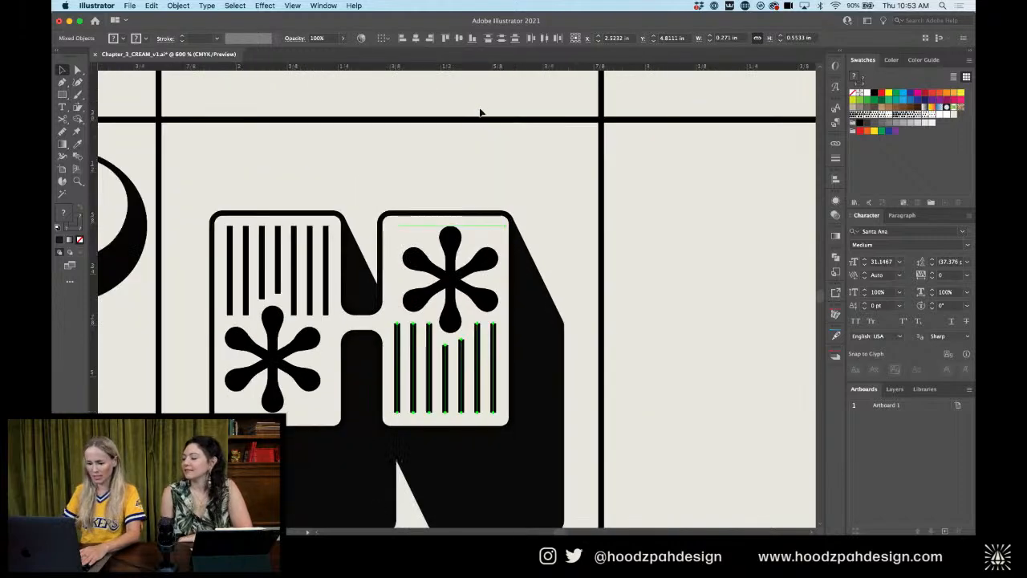
pyautogui.press('super+plus')
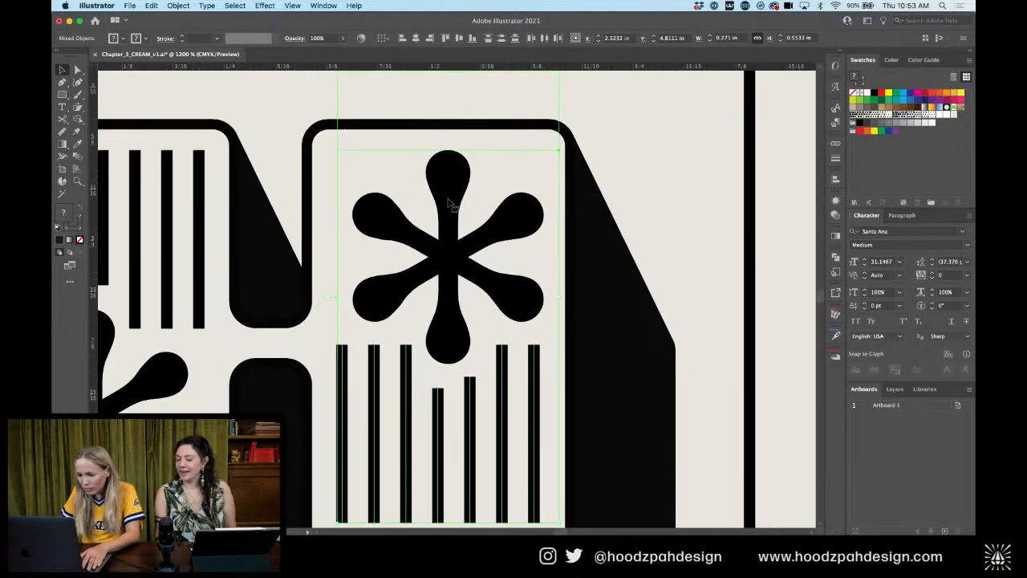
pyautogui.press('super+minus')
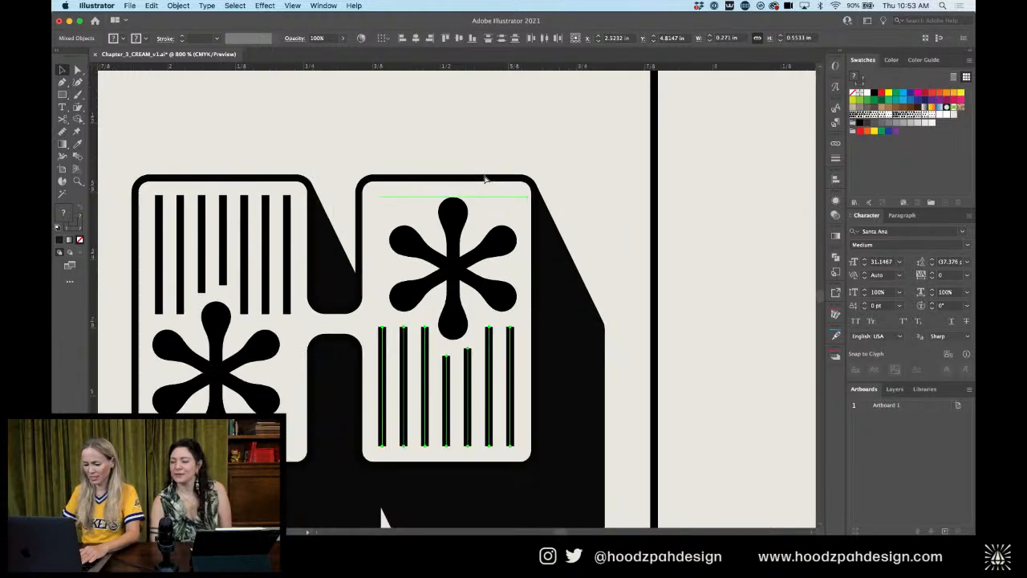
pyautogui.click(638, 175)
# Check the finished H against the neighbouring letters in the poster grid and save the document
pyautogui.press('super+minus')
pyautogui.press('super+minus')
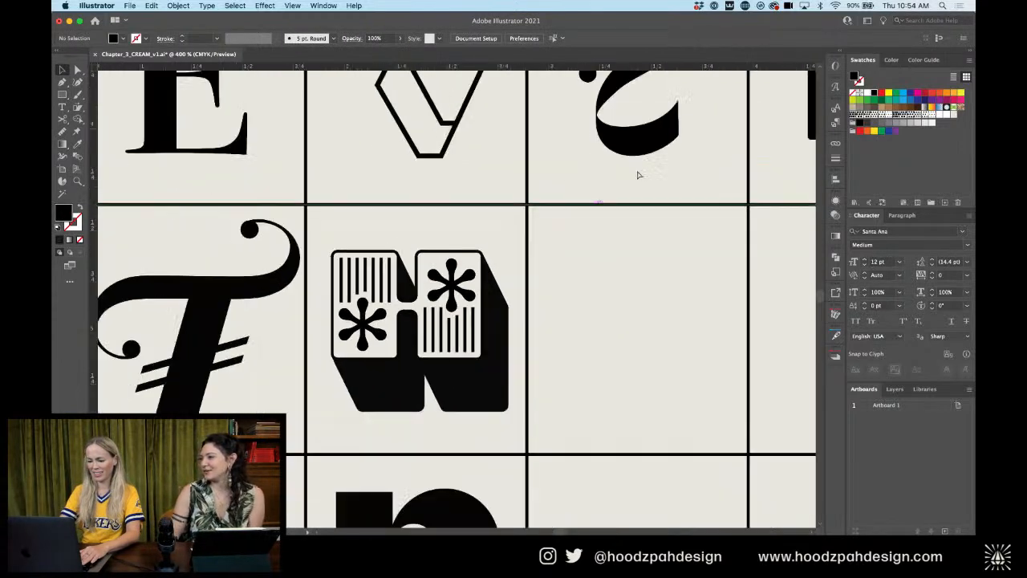
pyautogui.press('super+minus')
pyautogui.press('super+minus')
pyautogui.press('super+minus')
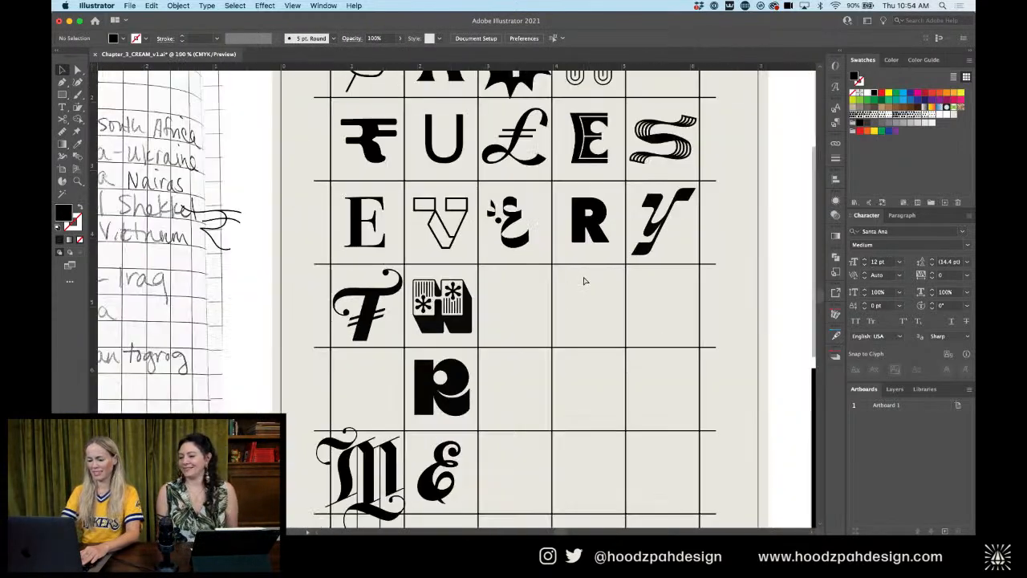
pyautogui.press('super+plus')
pyautogui.press('super+plus')
pyautogui.press('super+s')
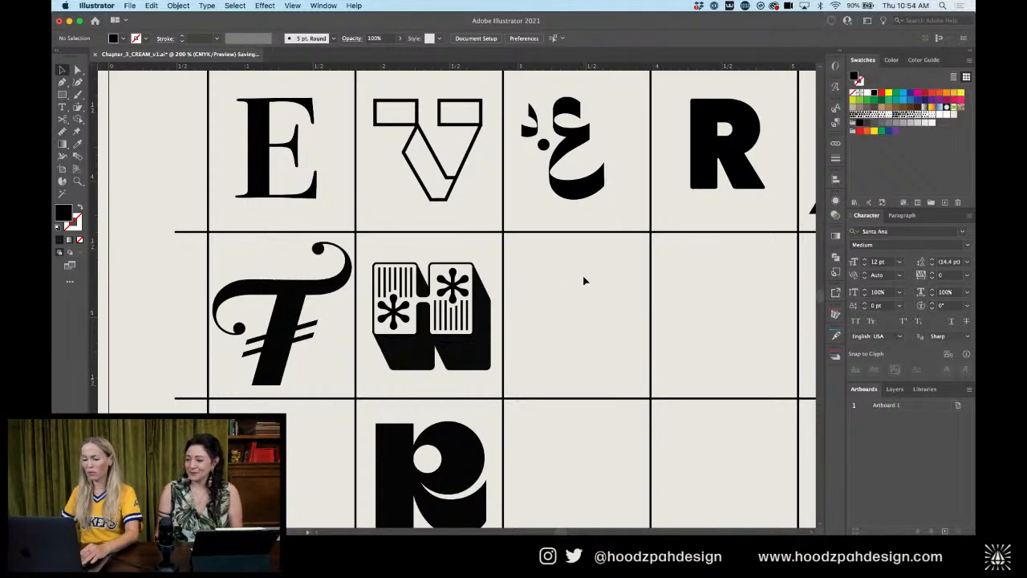
# Extend the top of the decorative H upward by moving its upper anchor points, including the upper asterisk, five small increments
pyautogui.scroll(-1, 575, 246)
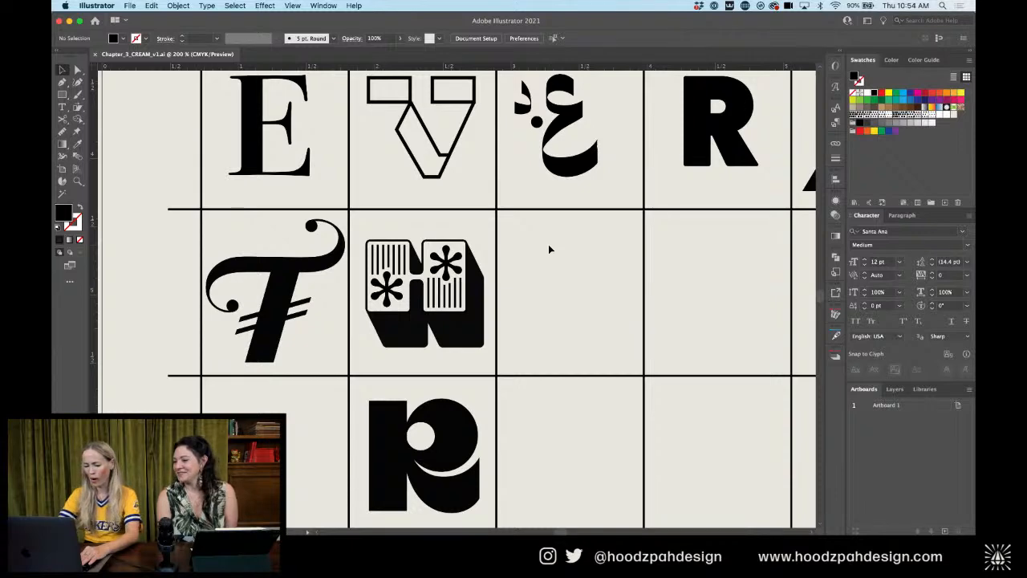
pyautogui.press('super+minus')
pyautogui.press('super+plus')
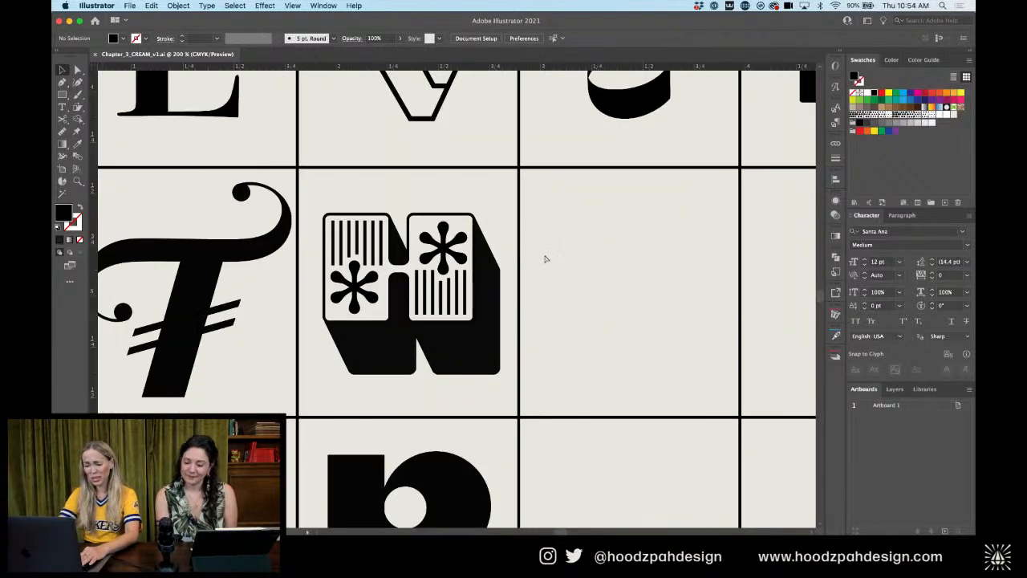
pyautogui.press('a')
pyautogui.moveTo(566, 190); pyautogui.dragTo(311, 233)
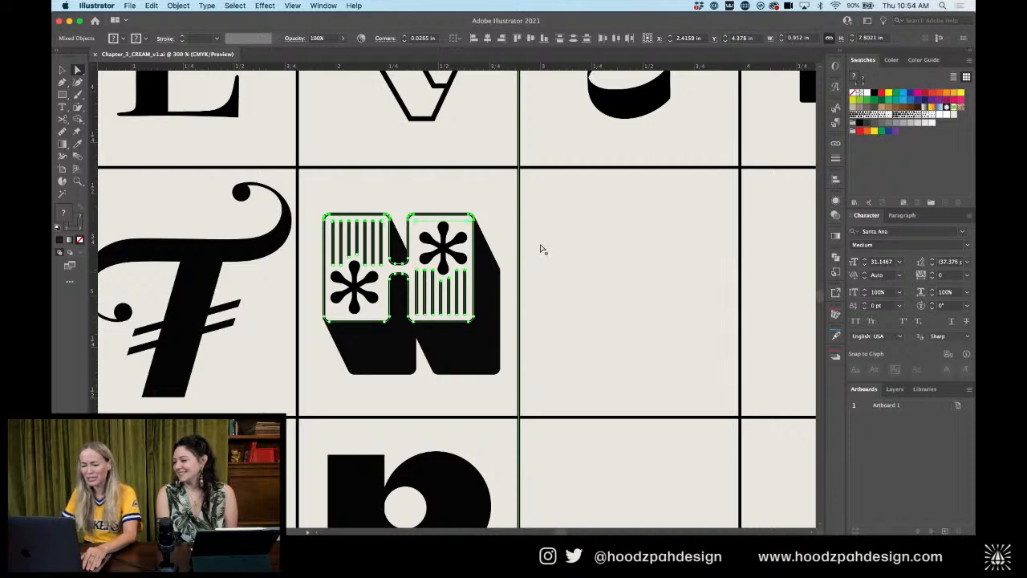
pyautogui.press('Up')
pyautogui.press('Up')
pyautogui.press('Up')
pyautogui.press('Up')
pyautogui.press('Up')
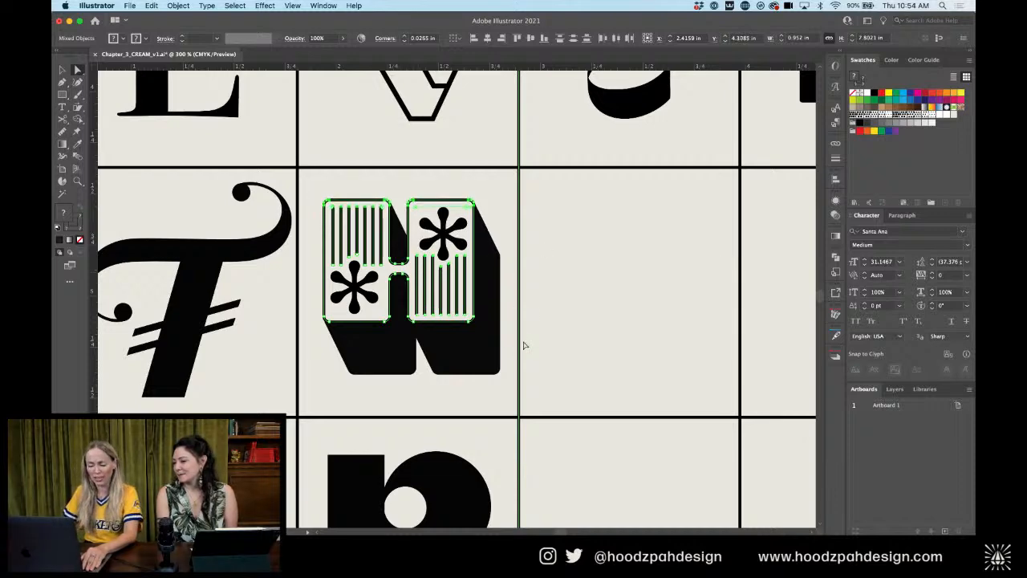
# Lengthen the bottom of the decorative H by moving its lower anchor points and lower asterisk down a net seven small increments
pyautogui.moveTo(504, 382); pyautogui.dragTo(497, 359)
pyautogui.click(317, 275)
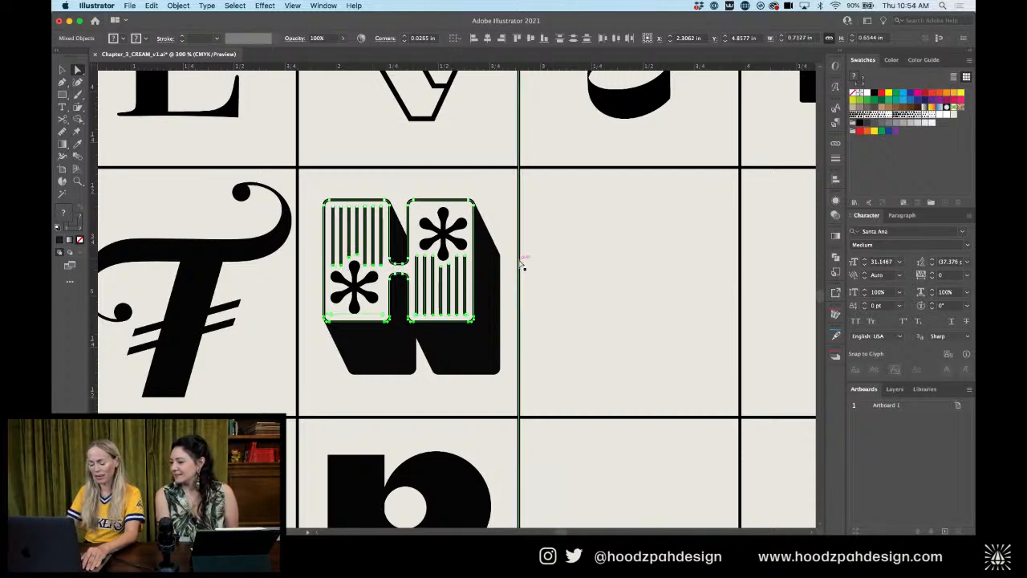
pyautogui.hotkey('shift', 'Down')
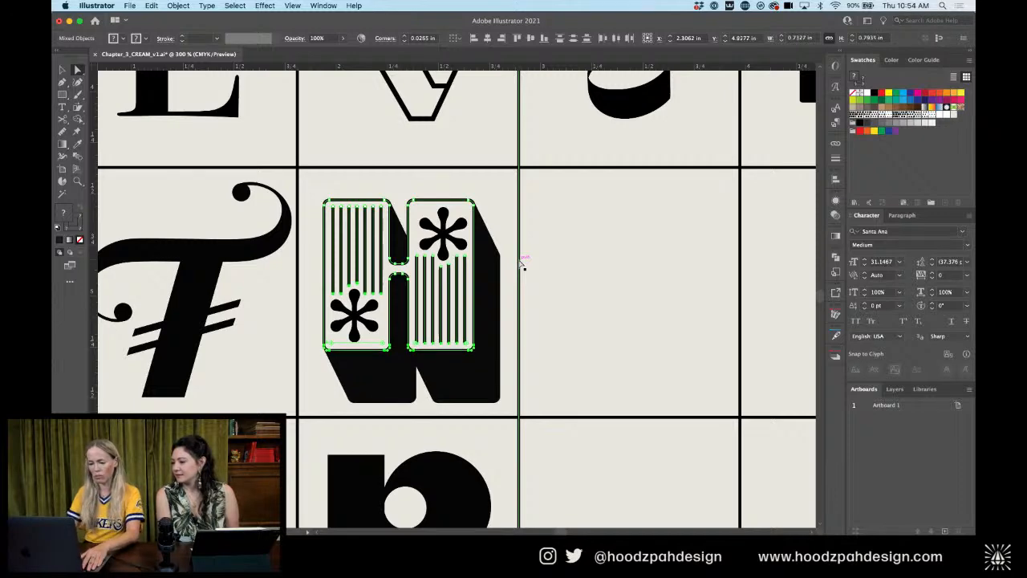
pyautogui.press('Up')
pyautogui.press('Up')
pyautogui.press('Up')
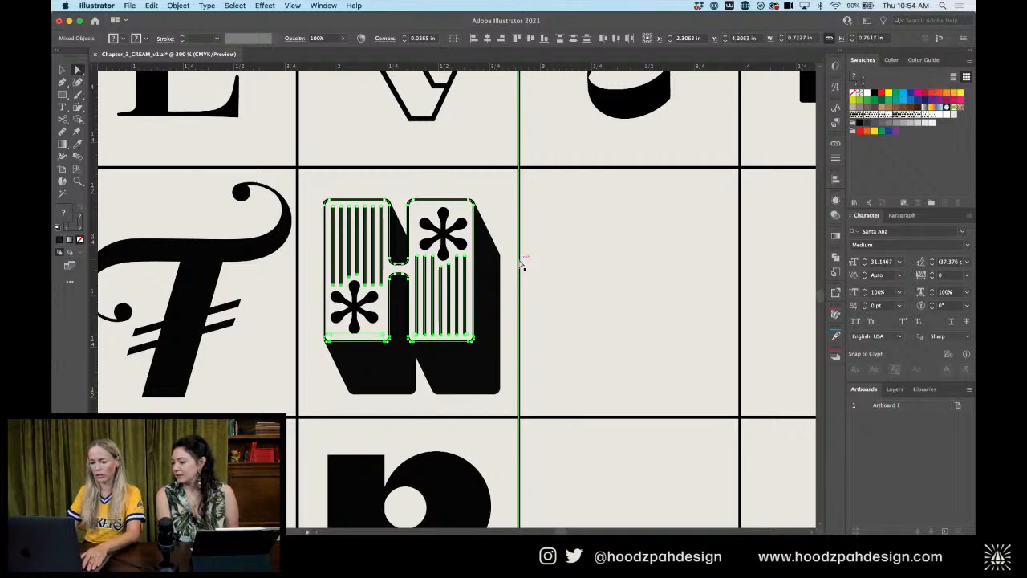
pyautogui.click(591, 281)
# Check the resized H against the neighbouring letters in the grid and save the document
pyautogui.press('super+minus')
pyautogui.press('super+minus')
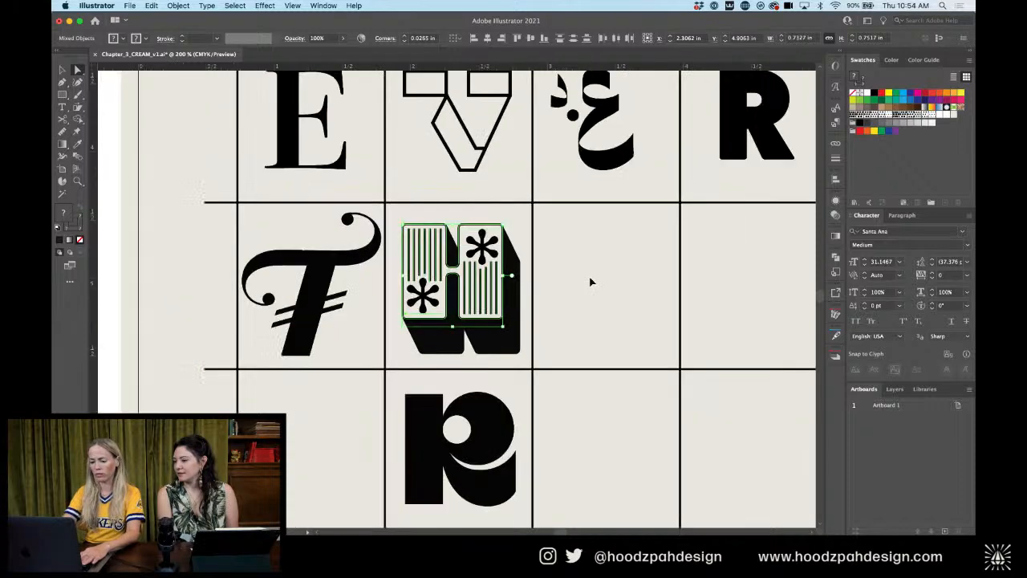
pyautogui.press('super+minus')
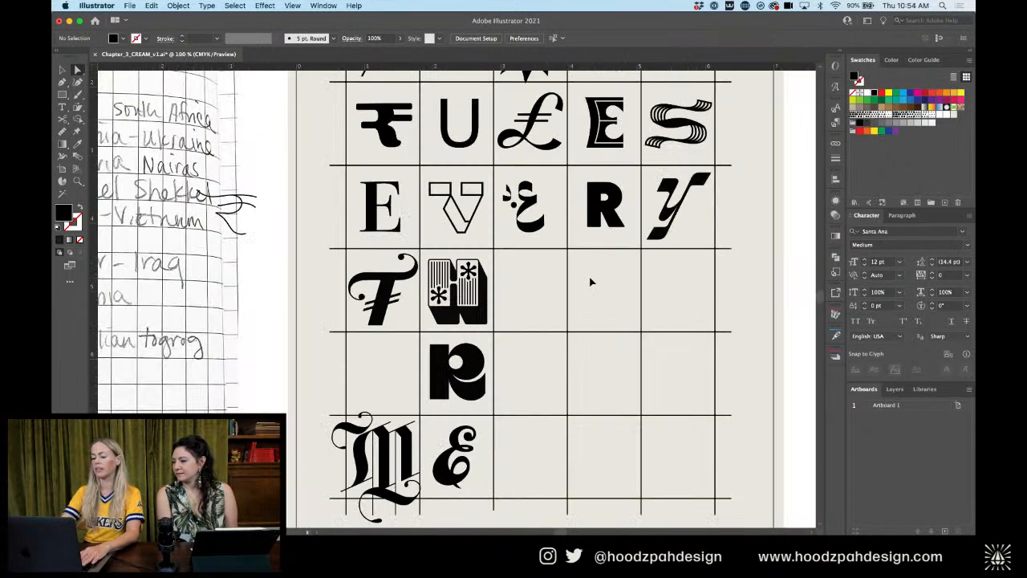
pyautogui.press('super+equal')
pyautogui.press('super+equal')
pyautogui.press('v')
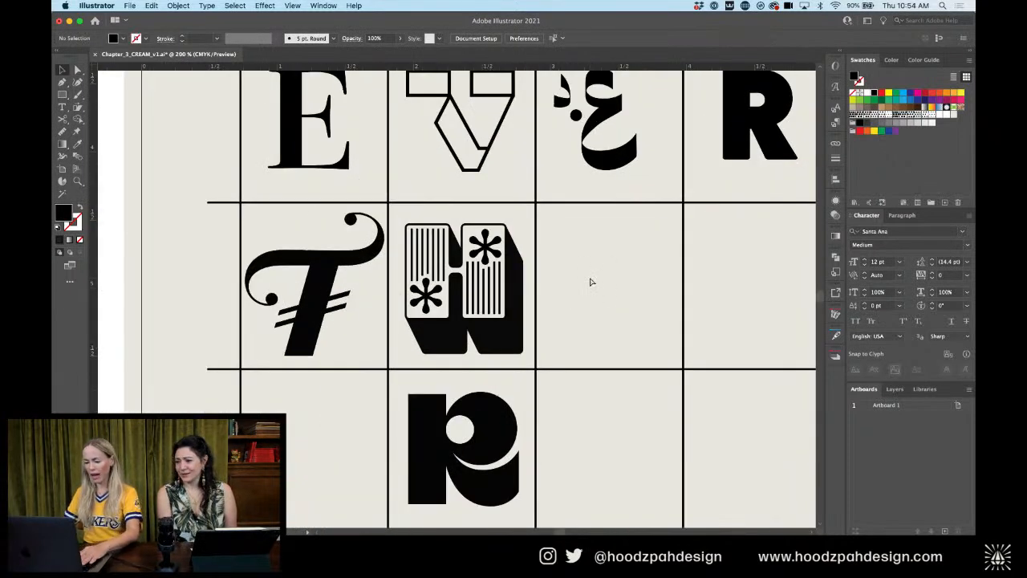
pyautogui.press('super+minus')
pyautogui.press('super+minus')
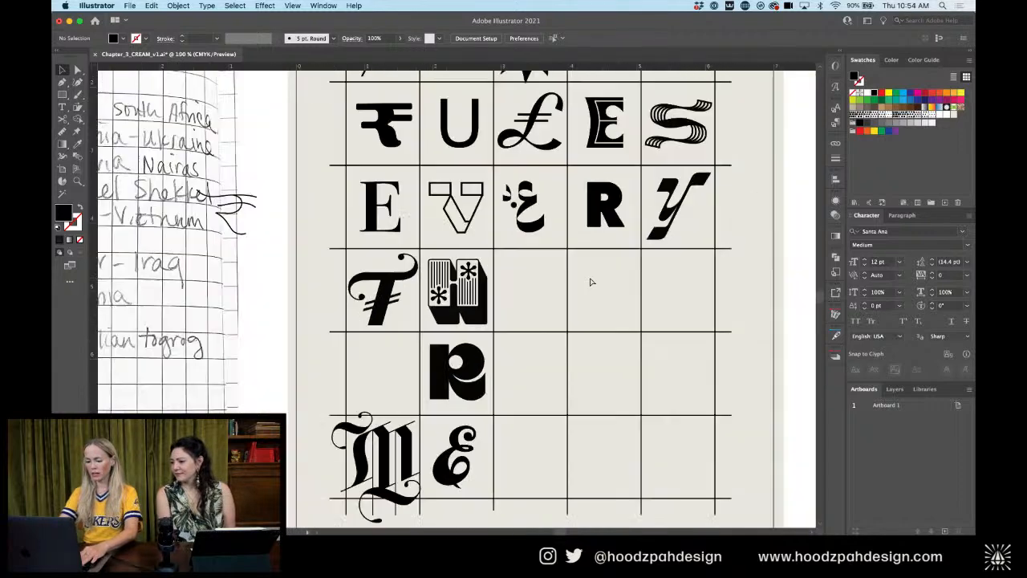
pyautogui.press('super+s')
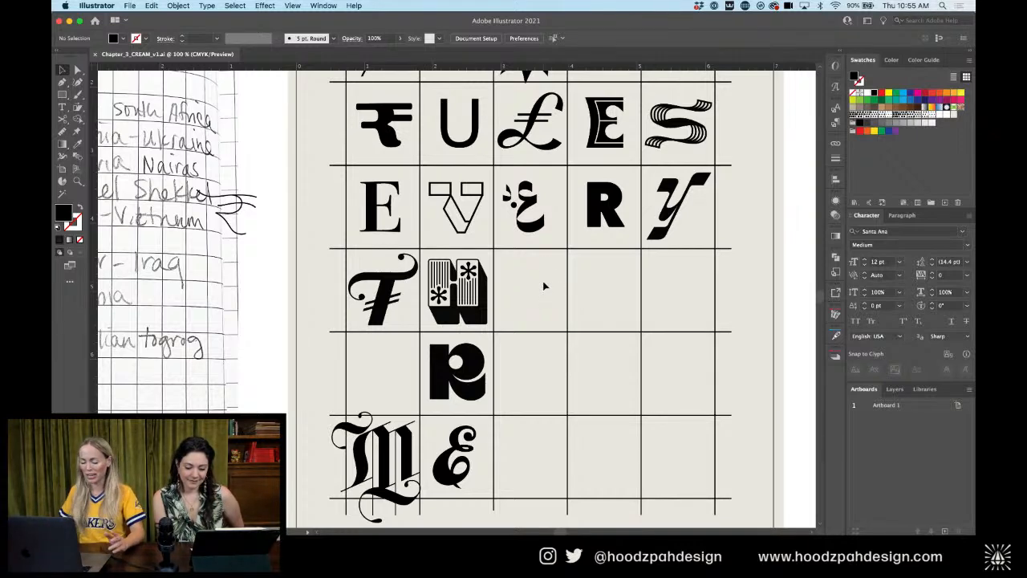
# Examine the lettering grid, the handwritten currency notes and the pencil sketch of the zigzag letter I
pyautogui.press('super+equal')
pyautogui.press('super+equal')
pyautogui.press('super+equal')
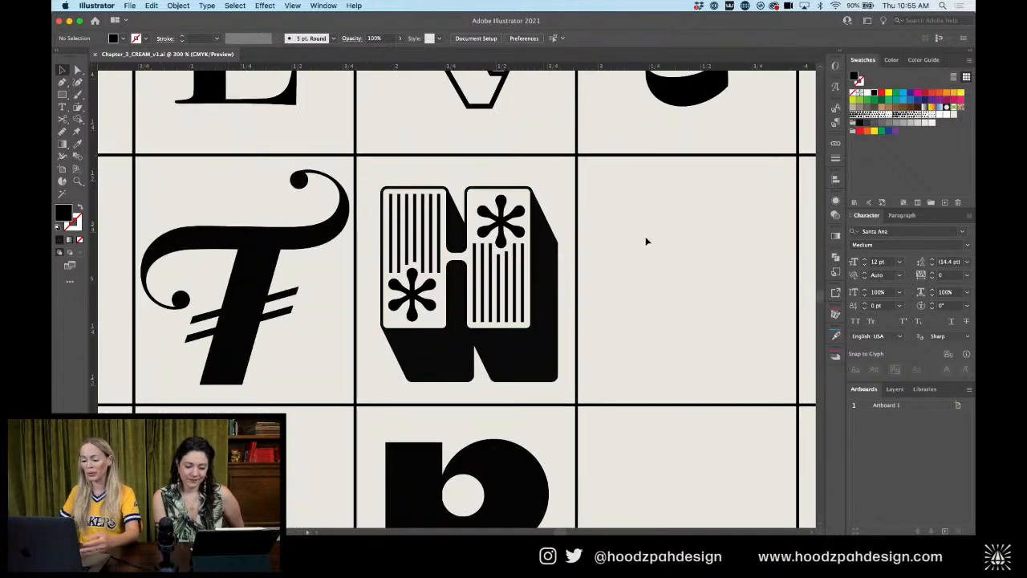
pyautogui.press('super+minus')
pyautogui.press('super+minus')
pyautogui.moveTo(642, 246); pyautogui.dragTo(555, 260)
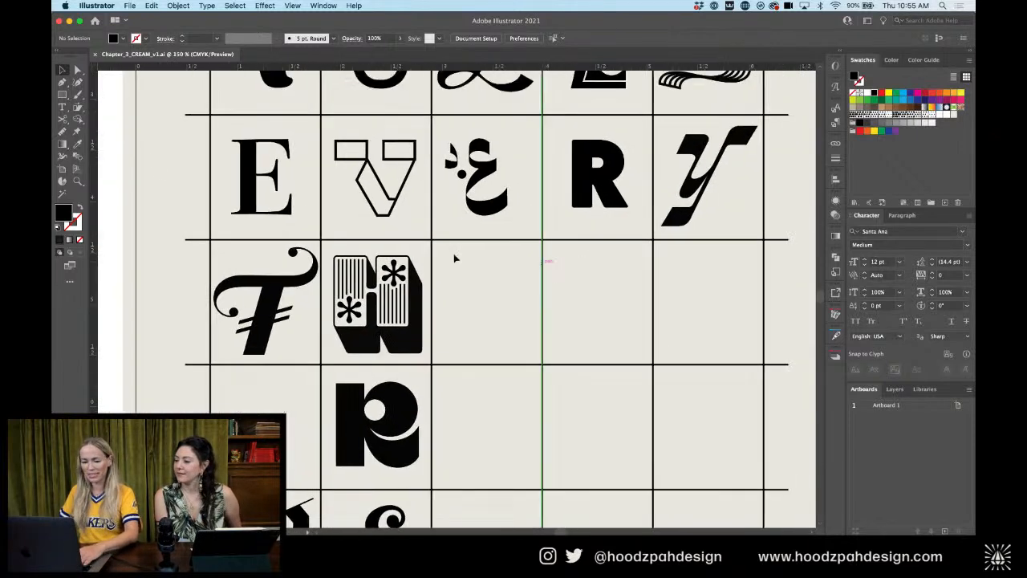
pyautogui.scroll(-3, 503, 286)
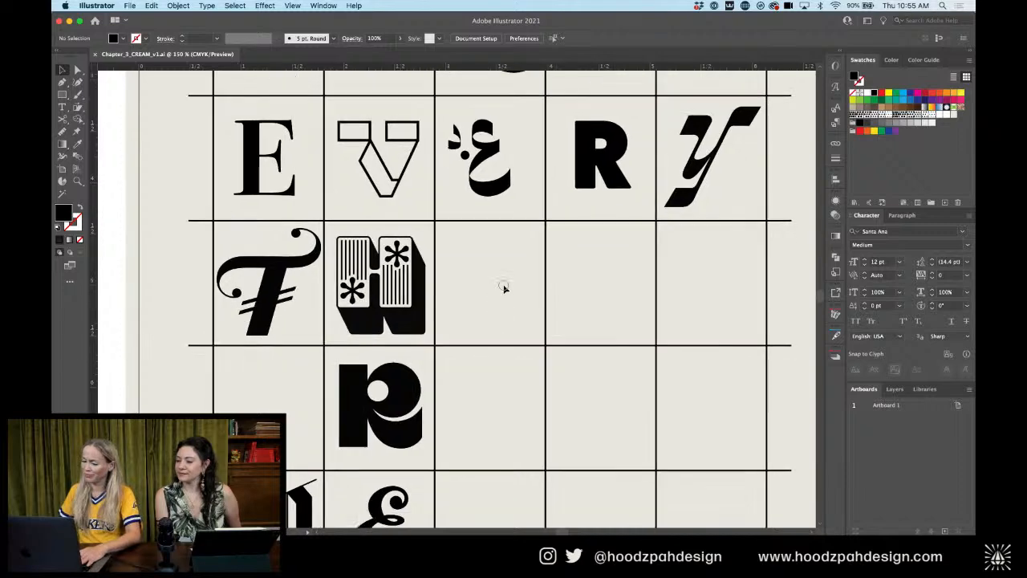
pyautogui.moveTo(454, 336); pyautogui.dragTo(457, 241)
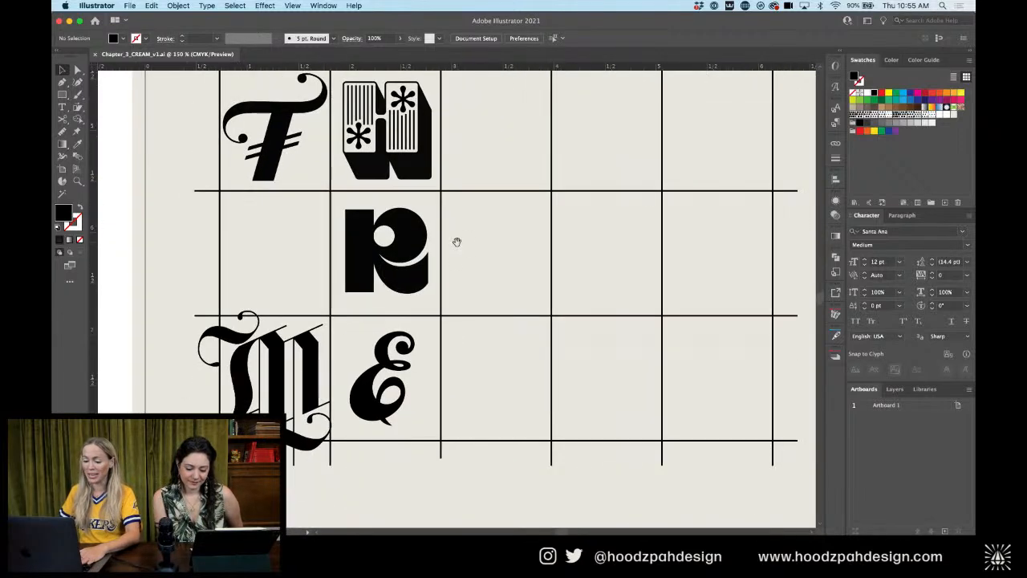
pyautogui.moveTo(488, 275); pyautogui.dragTo(437, 386)
pyautogui.scroll(4, 437, 387)
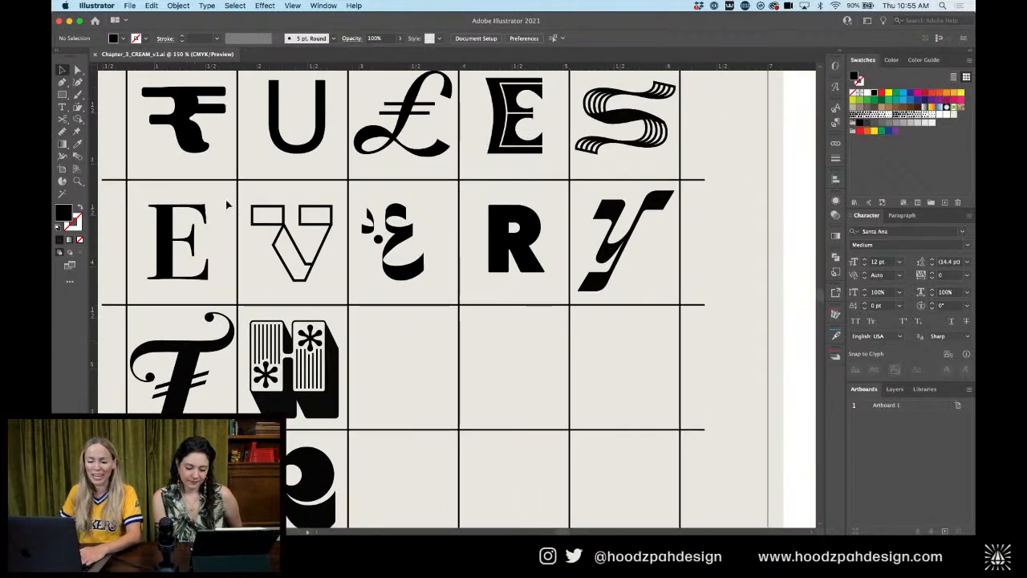
pyautogui.hscroll(-15, 227, 206)
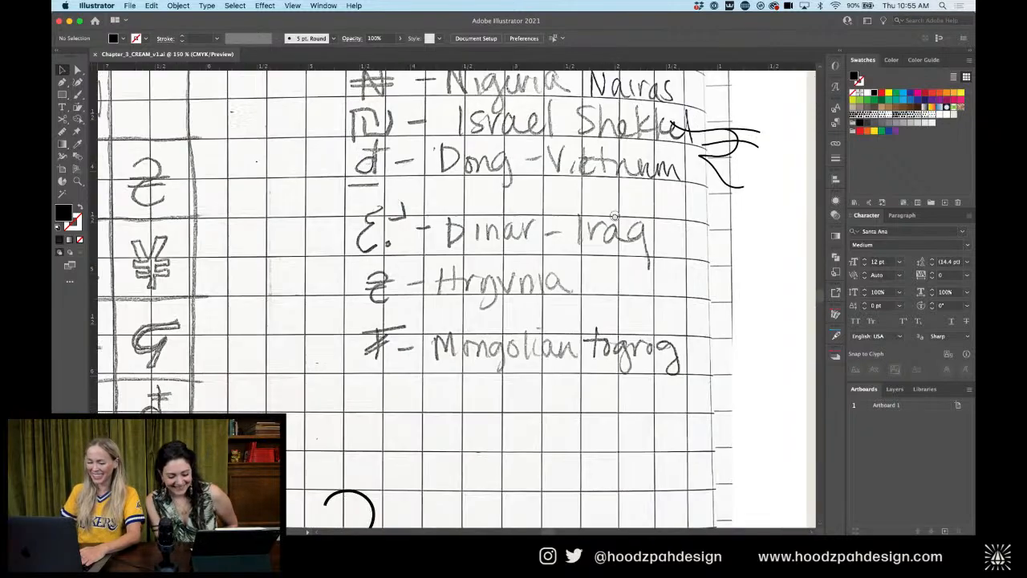
pyautogui.hscroll(-15, 614, 215)
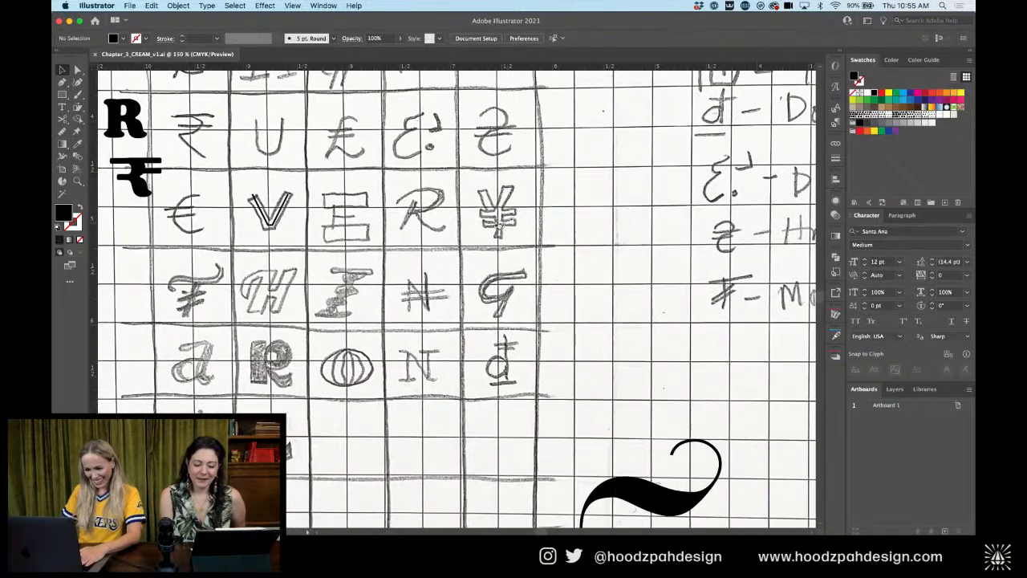
pyautogui.hscroll(-3, 500, 227)
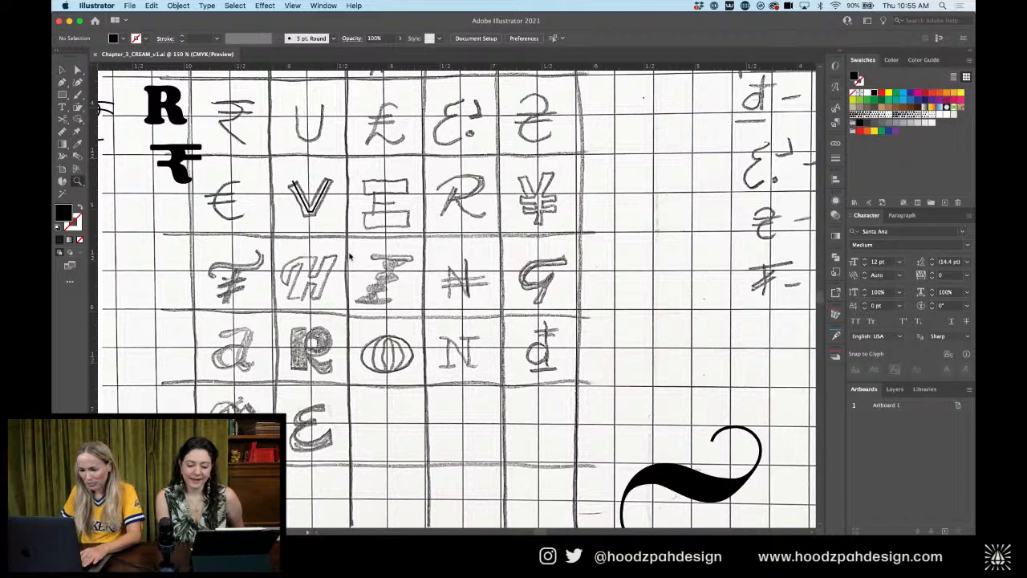
pyautogui.scroll(10, 350, 256)
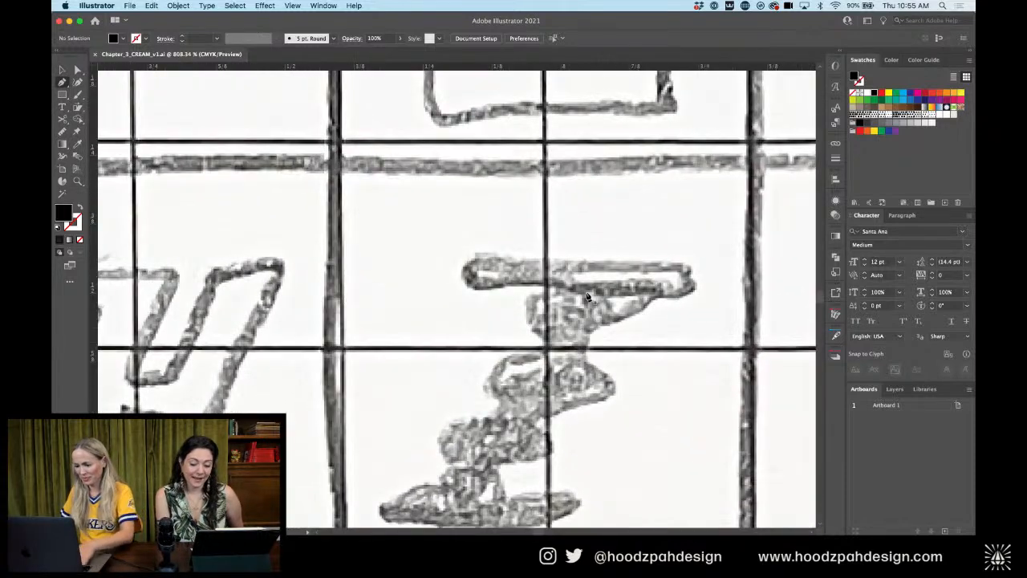
pyautogui.click(587, 287)
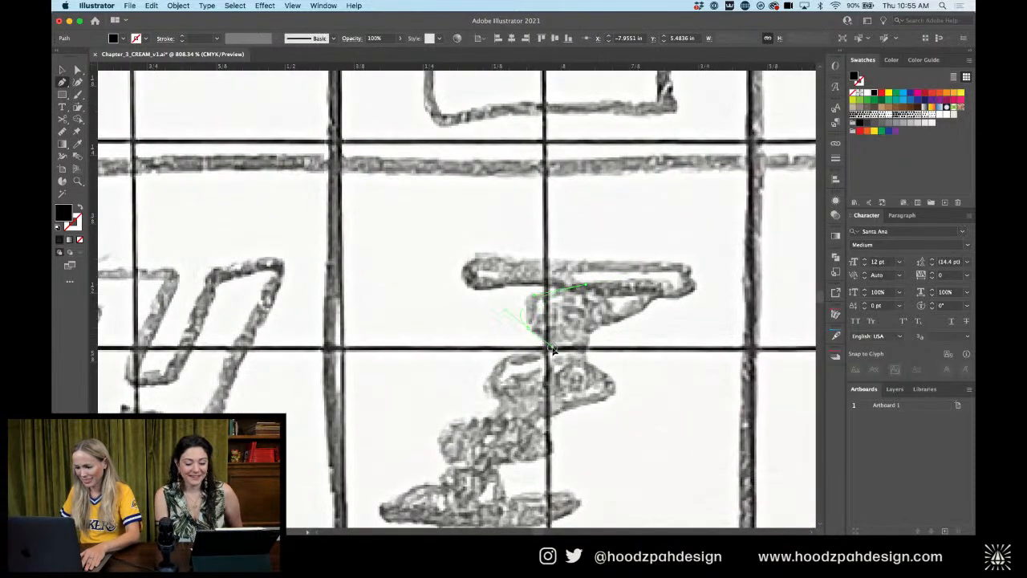
pyautogui.moveTo(553, 350); pyautogui.dragTo(552, 350)
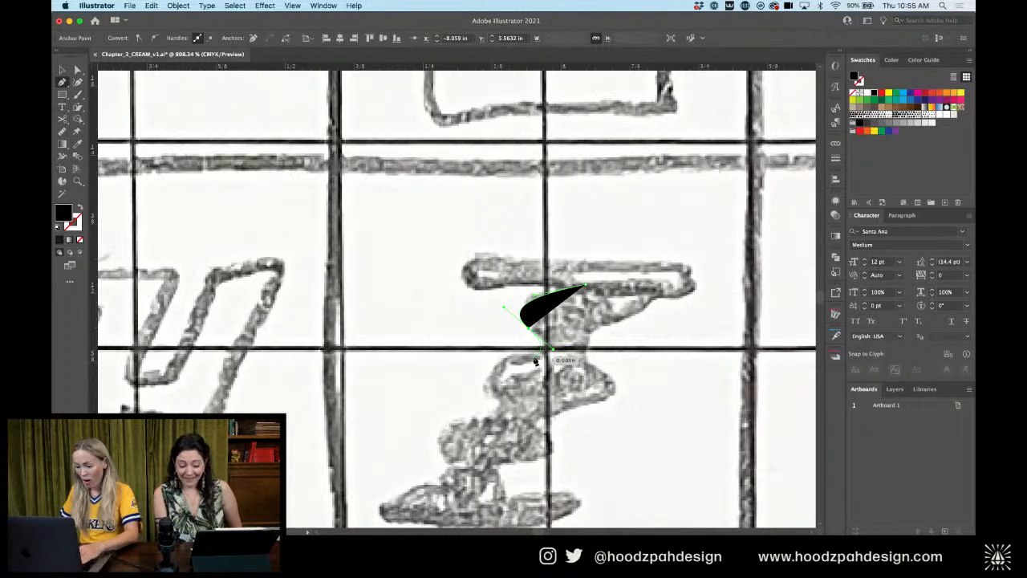
pyautogui.press('super+z')
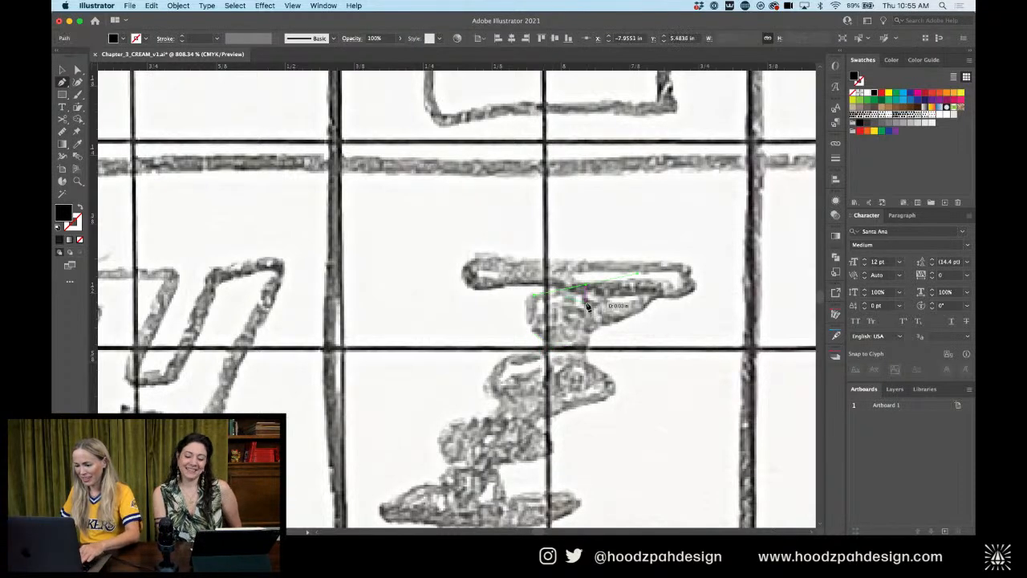
pyautogui.press('super+z')
pyautogui.click(520, 308)
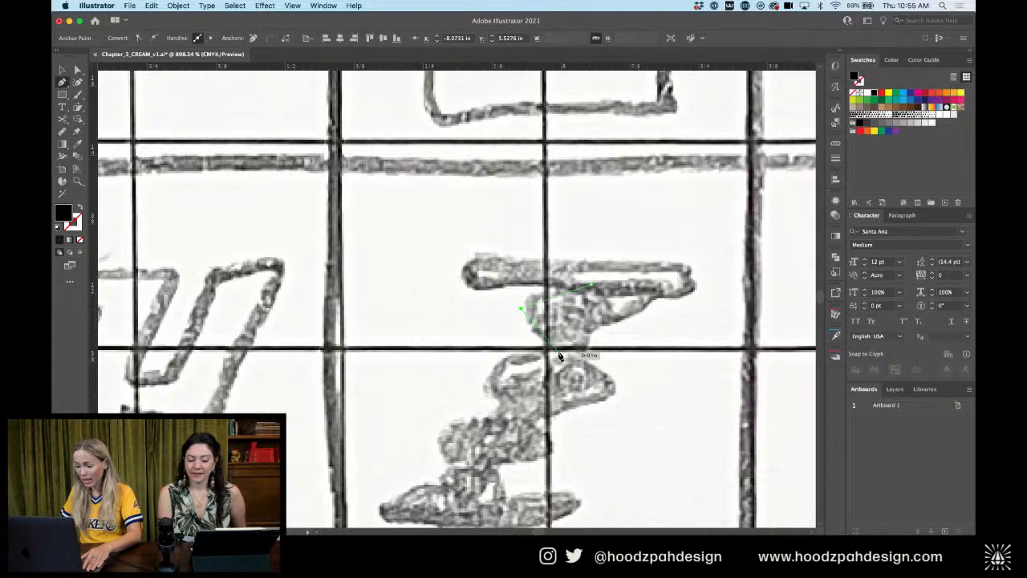
pyautogui.press('super+z')
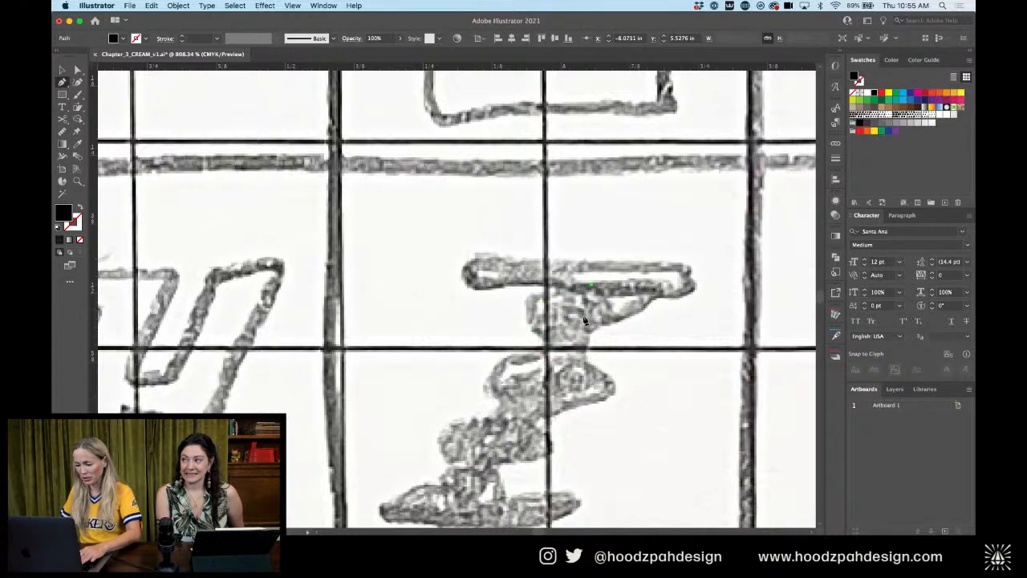
# Draw a straight diagonal guide line through the sketched I from its top bar to its base, with a black stroke and no fill
pyautogui.scroll(-3, 530, 368)
pyautogui.hscroll(-2, 530, 368)
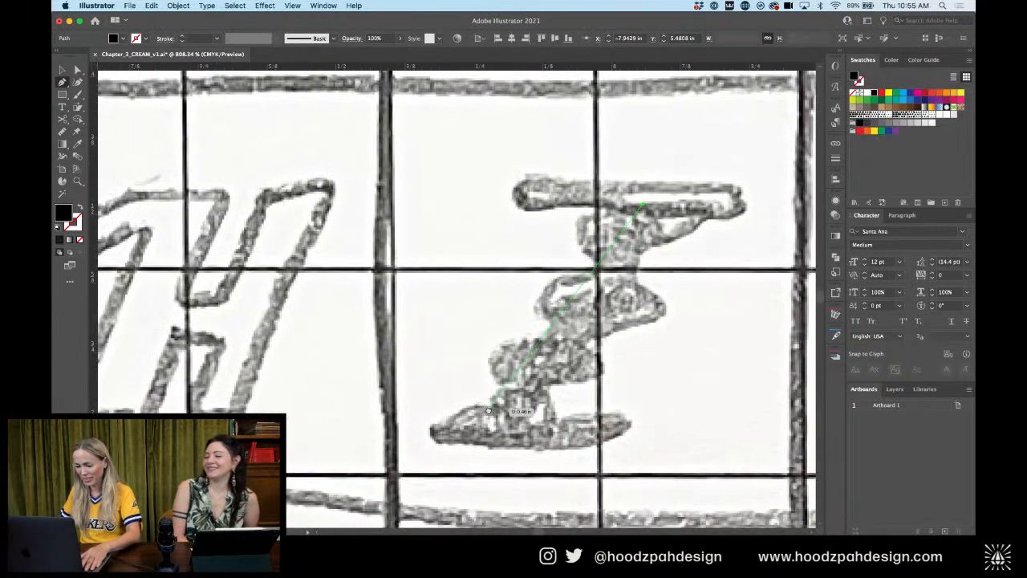
pyautogui.click(476, 440)
pyautogui.press('c')
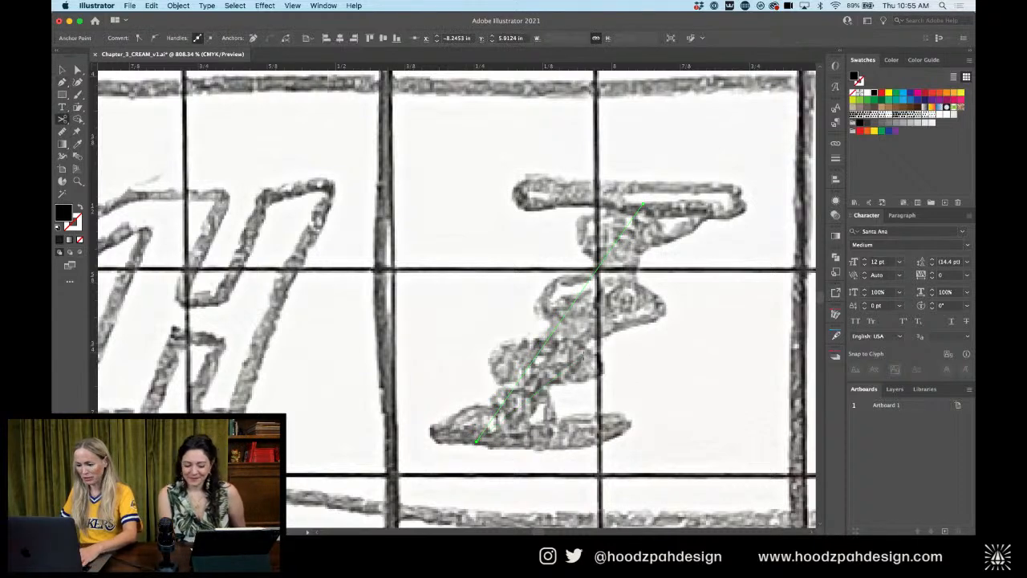
pyautogui.press('v')
pyautogui.click(81, 210)
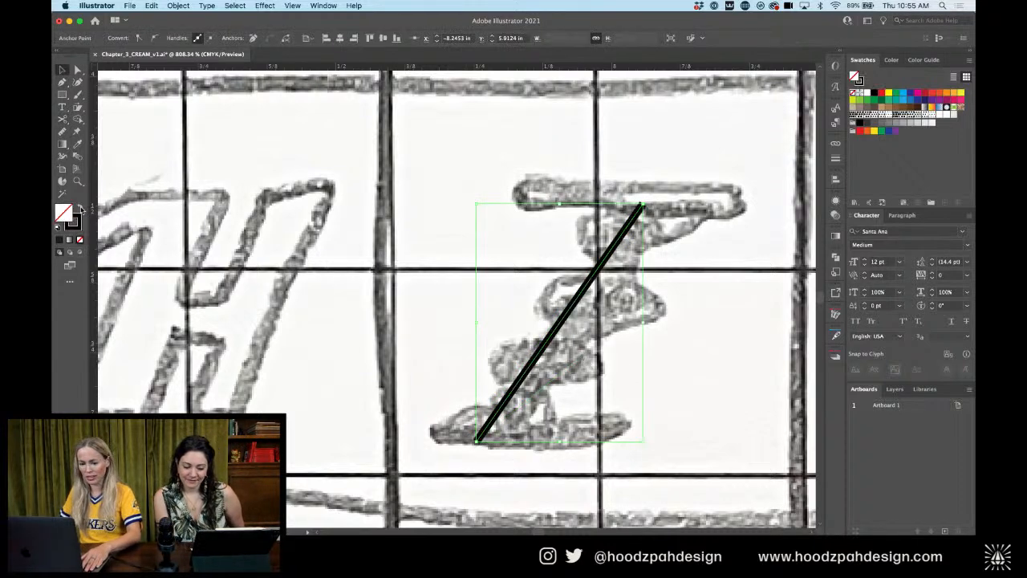
pyautogui.click(505, 278)
# Draw an open two-segment Pen path for the I's upper-left zigzag point, starting and ending on the diagonal line, and select it
pyautogui.press('p')
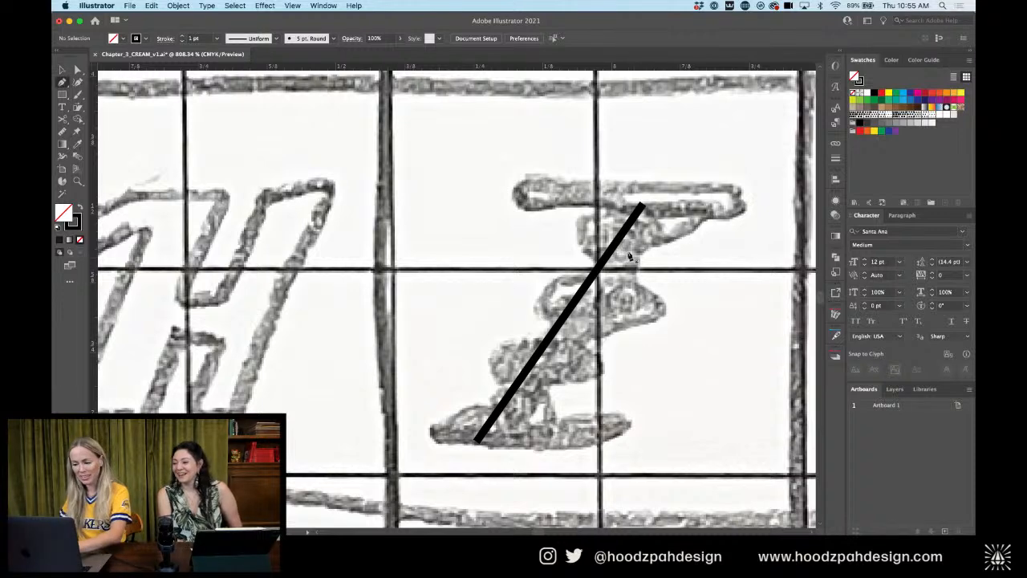
pyautogui.click(639, 213)
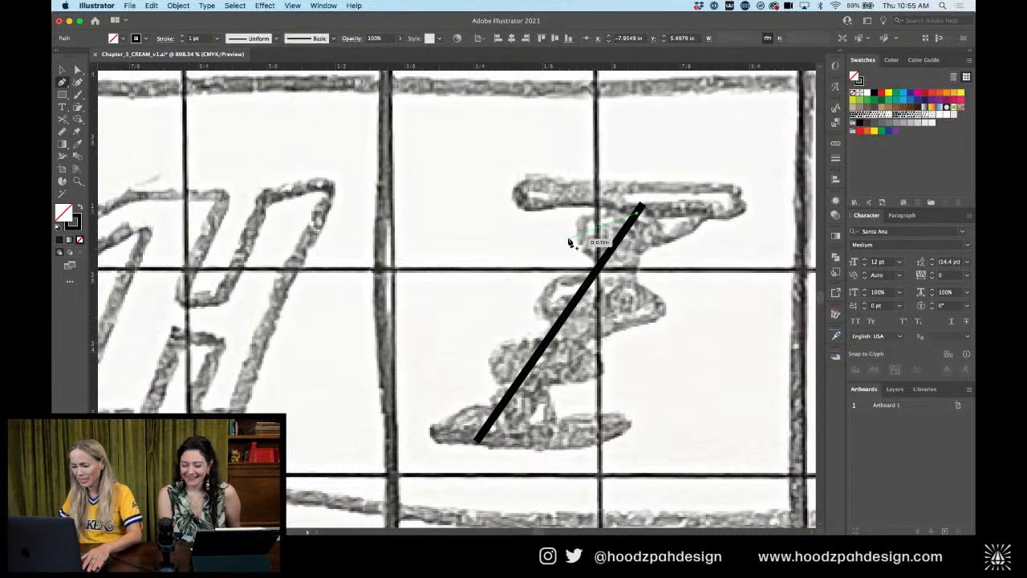
pyautogui.click(568, 236)
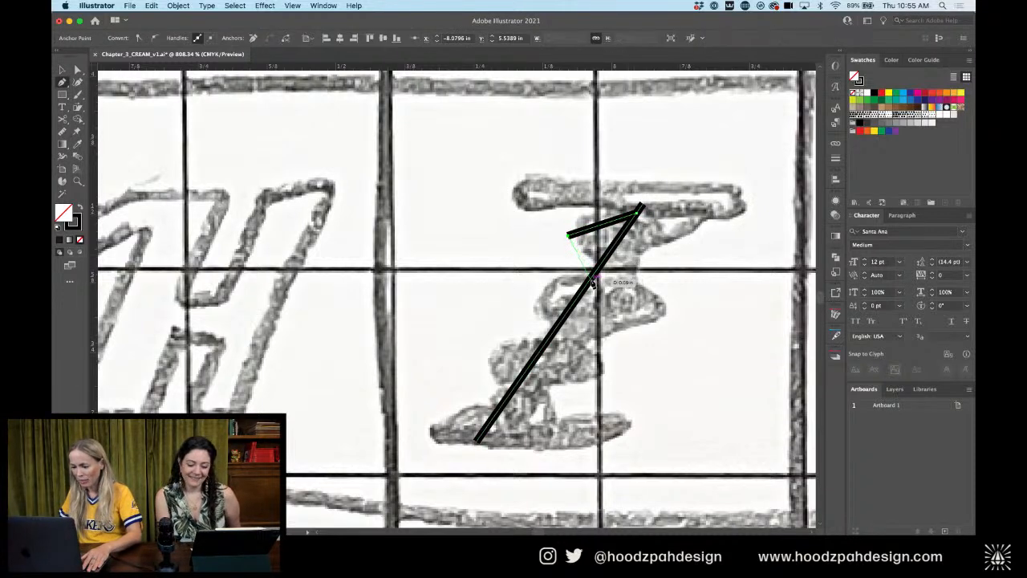
pyautogui.click(592, 273)
pyautogui.keyDown('super'); pyautogui.click(587, 319); pyautogui.keyUp('super')
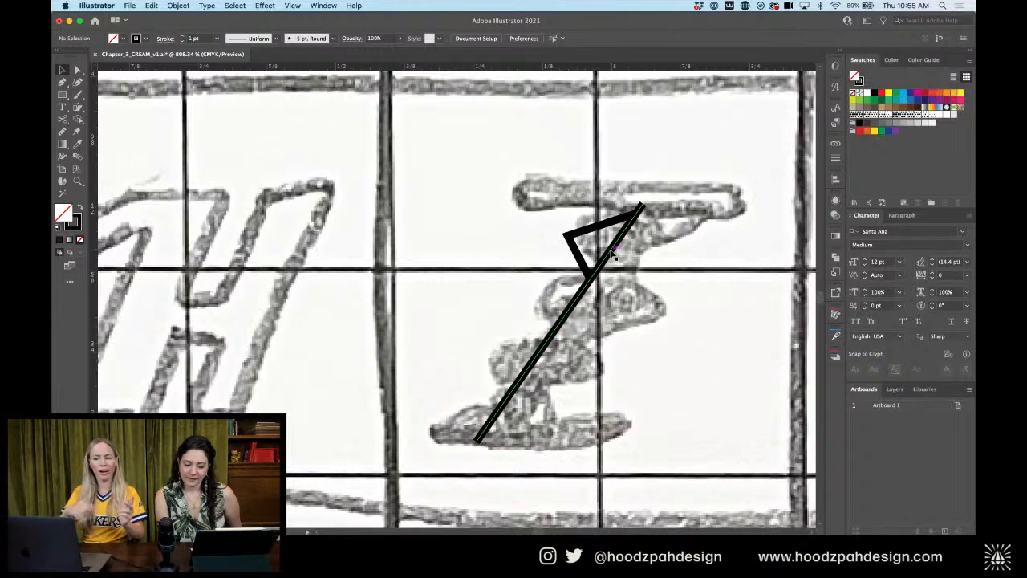
pyautogui.keyDown('super'); pyautogui.click(614, 251); pyautogui.keyUp('super')
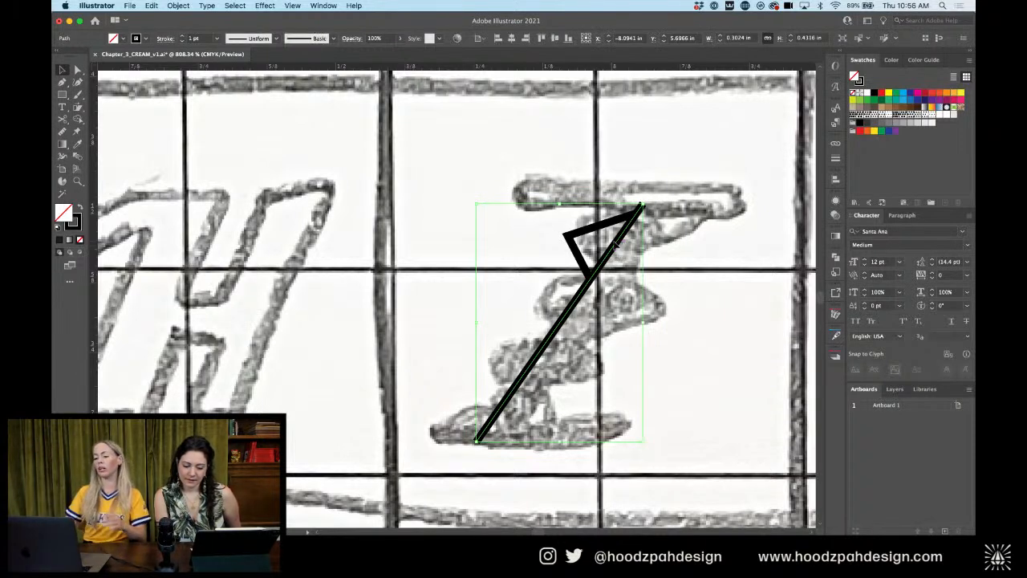
pyautogui.keyDown('super'); pyautogui.click(614, 232); pyautogui.keyUp('super')
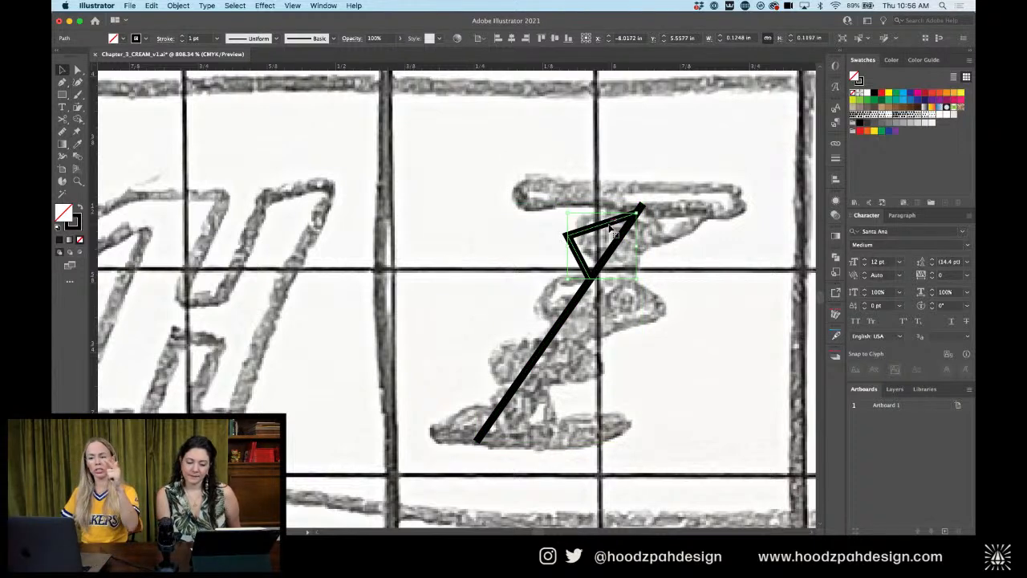
# Lengthen the zigzag point by moving its lower end past the diagonal line and its upper end farther right
pyautogui.press('a')
pyautogui.moveTo(590, 279); pyautogui.dragTo(602, 301)
pyautogui.press('super+z')
pyautogui.press('v')
pyautogui.press('super+shift+a')
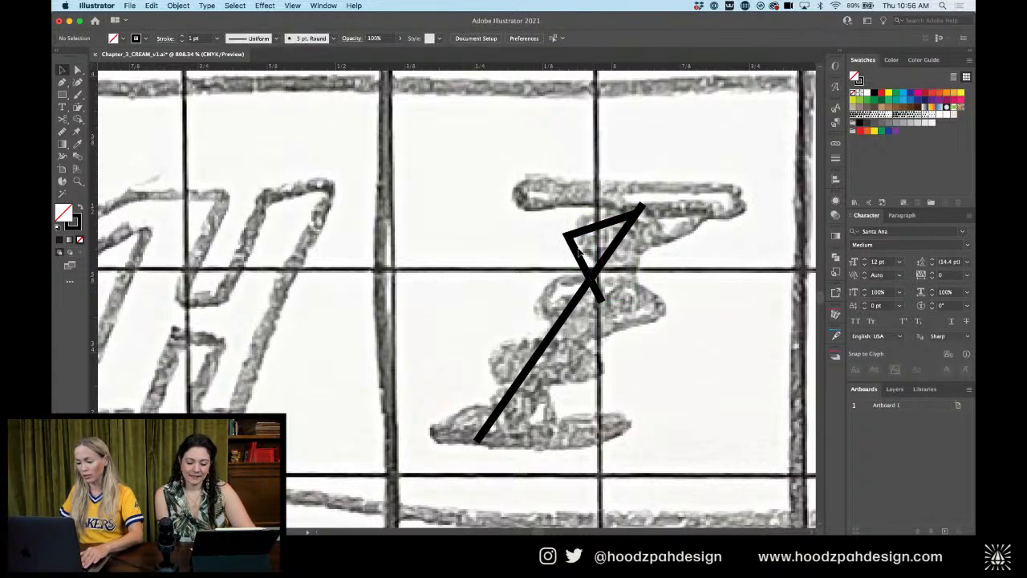
pyautogui.press('a')
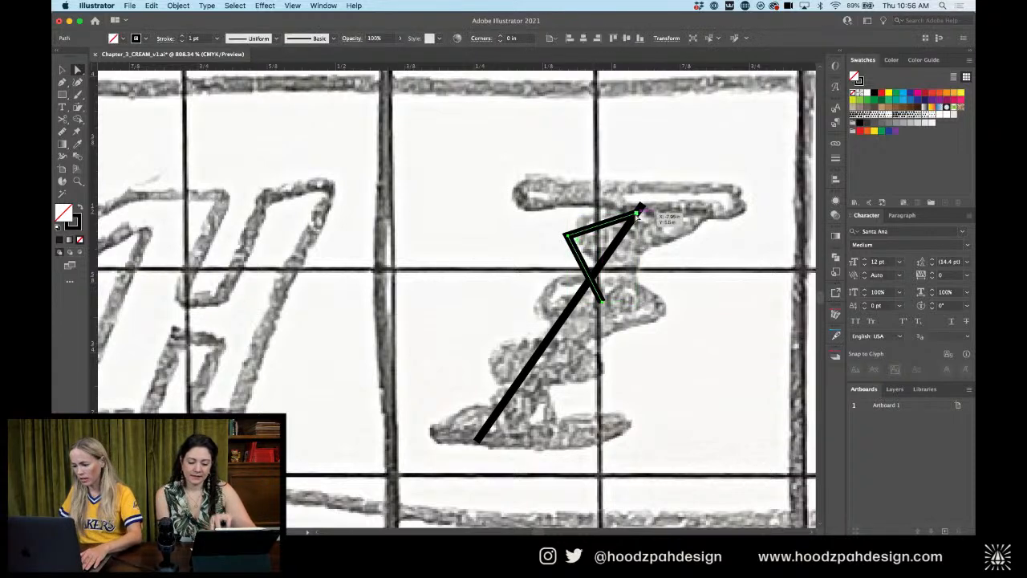
pyautogui.moveTo(640, 210); pyautogui.dragTo(582, 306)
pyautogui.press('super+shift+a')
pyautogui.press('v')
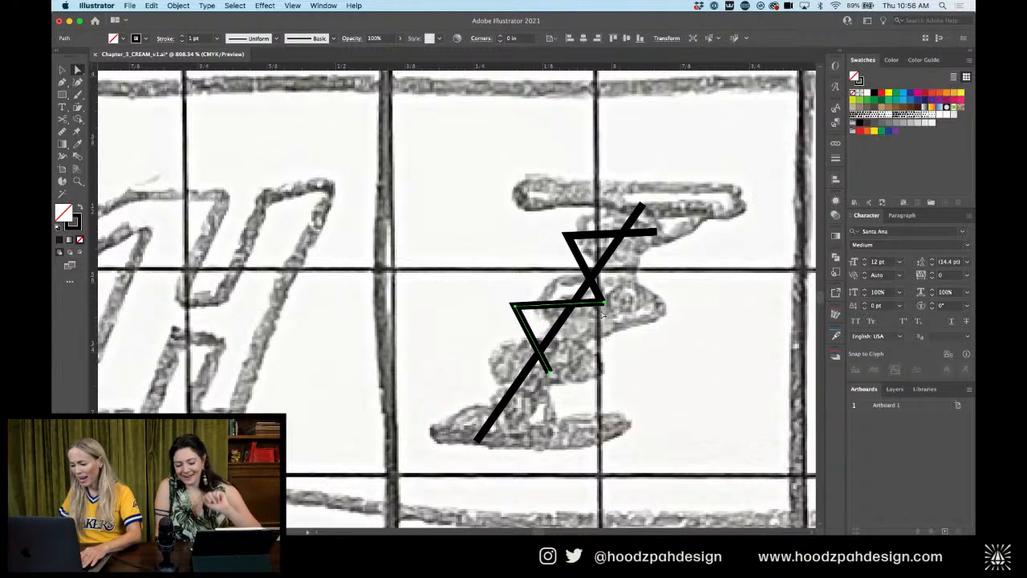
# Try to line up the first duplicate of the zigzag point with the original's lower end, and undo the duplicate
pyautogui.press('a')
pyautogui.press('super+equal')
pyautogui.press('super+equal')
pyautogui.press('super+equal')
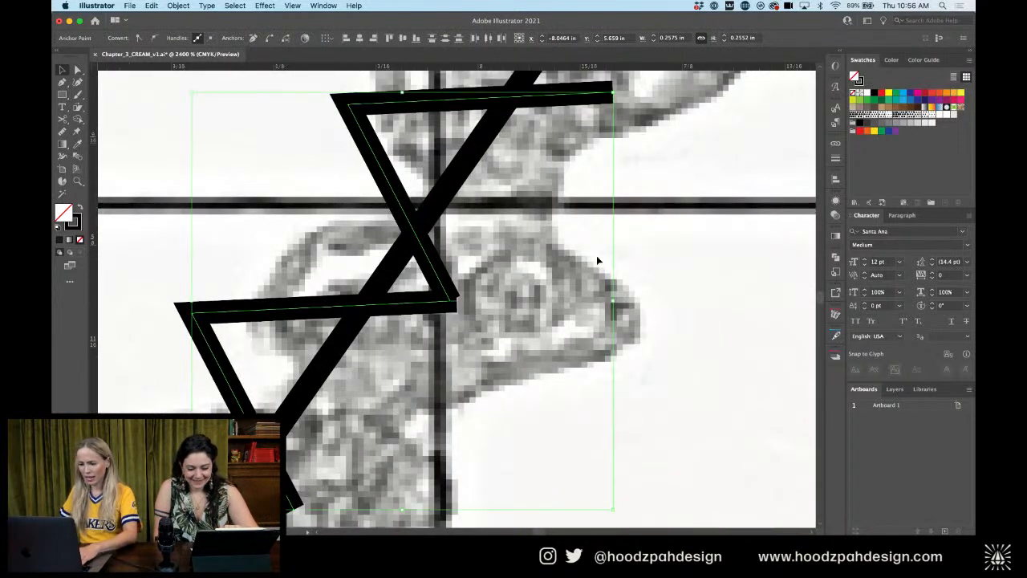
pyautogui.press('super+shift+a')
pyautogui.press('v')
pyautogui.press('super+z')
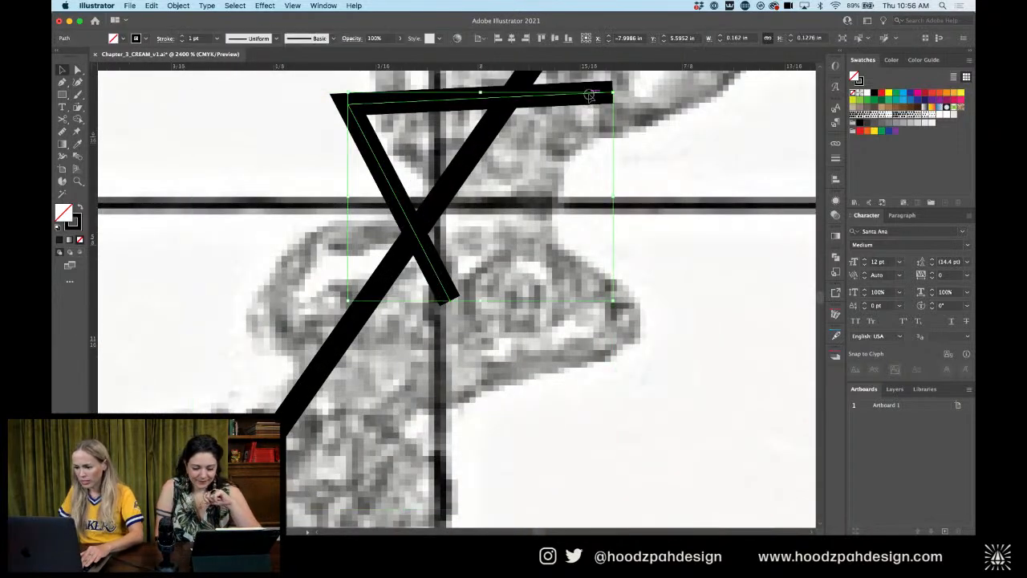
# Duplicate the zigzag point down the diagonal, starting at the original's lower end, and repeat the duplication once
pyautogui.moveTo(590, 95); pyautogui.dragTo(428, 299)
pyautogui.scroll(-3, 522, 293)
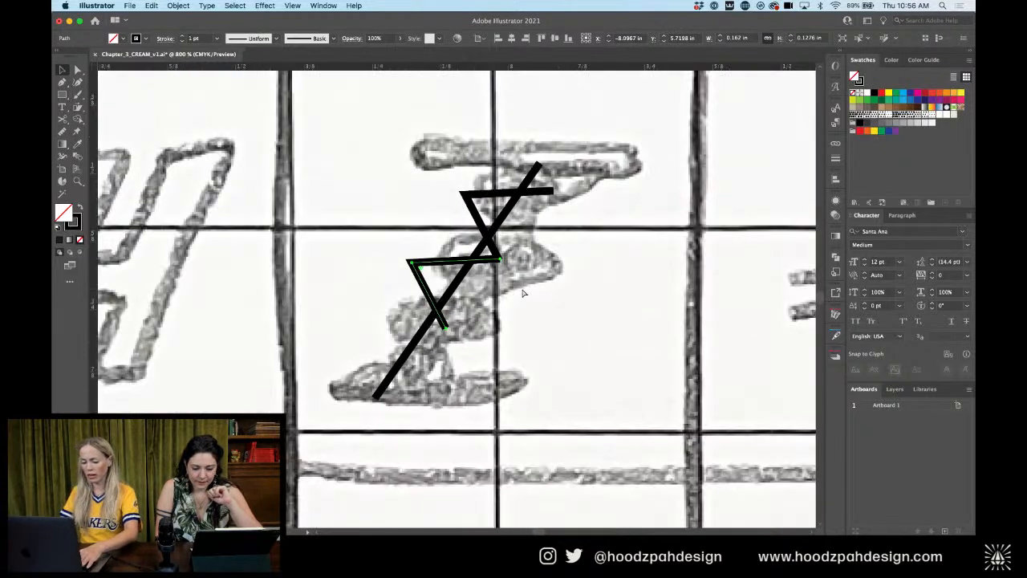
pyautogui.press('super+d')
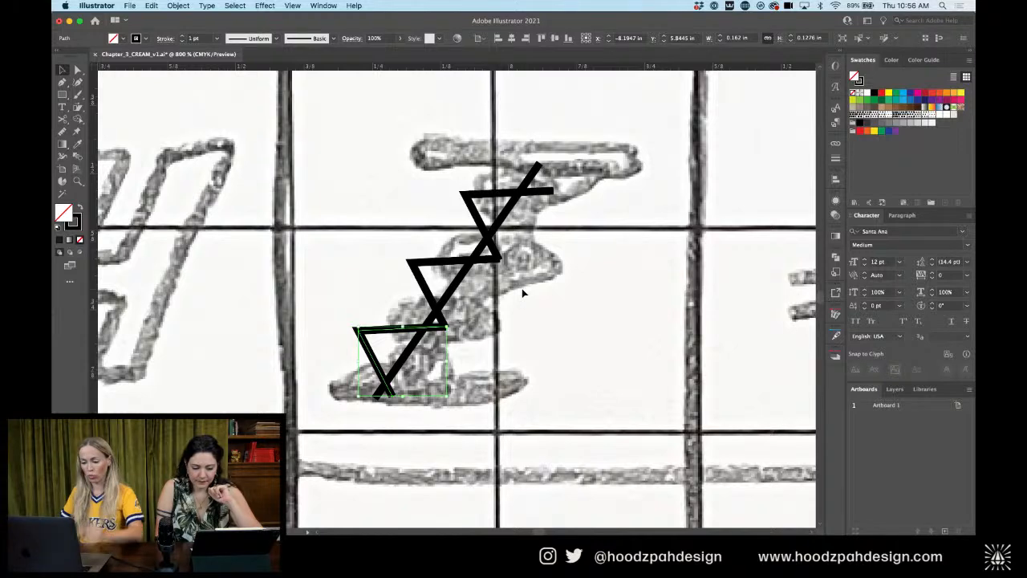
# Bring together the loose endpoints where the middle and lowest zigzag points meet and join them
pyautogui.press('a')
pyautogui.click(448, 328)
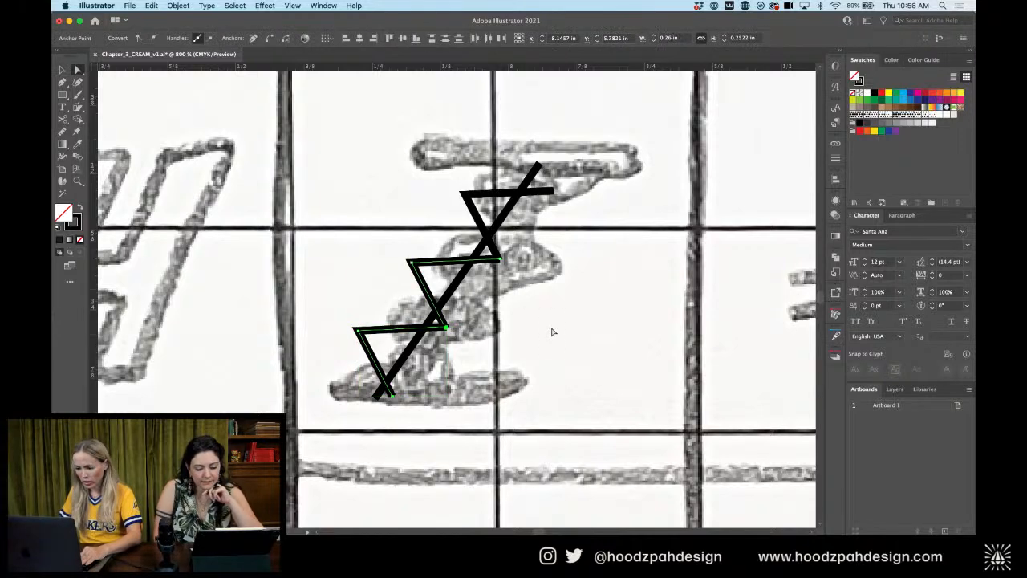
pyautogui.scroll(6, 552, 332)
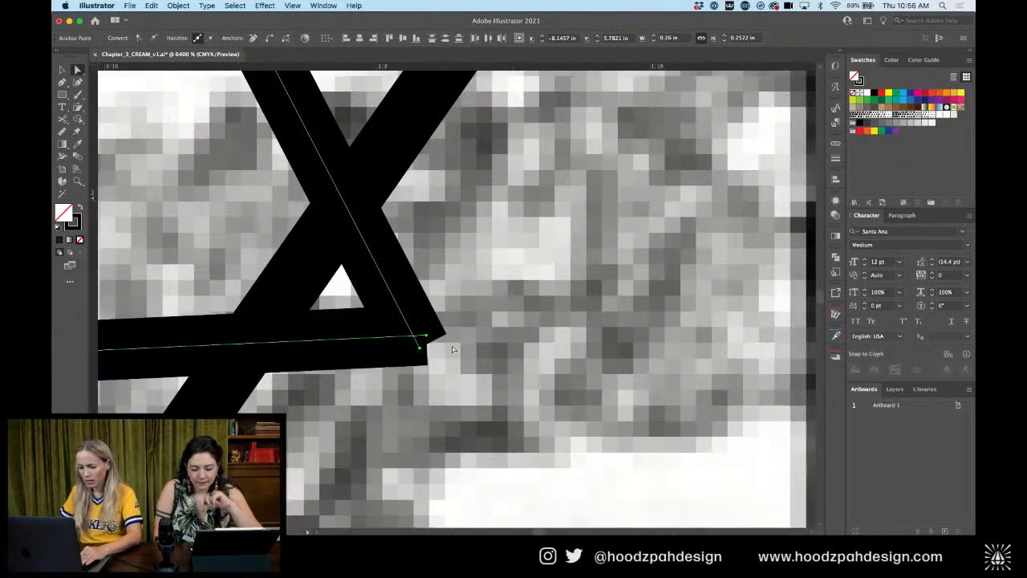
pyautogui.moveTo(420, 348)
pyautogui.mouseDown()
pyautogui.moveTo(433, 339)
pyautogui.moveTo(414, 322)
pyautogui.mouseUp()
pyautogui.press('super+j')
# Snap the endpoints between the top and middle zigzag points together and join them into one continuous path
pyautogui.moveTo(482, 241); pyautogui.dragTo(314, 401)
pyautogui.moveTo(612, 161); pyautogui.dragTo(389, 516)
pyautogui.click(446, 316)
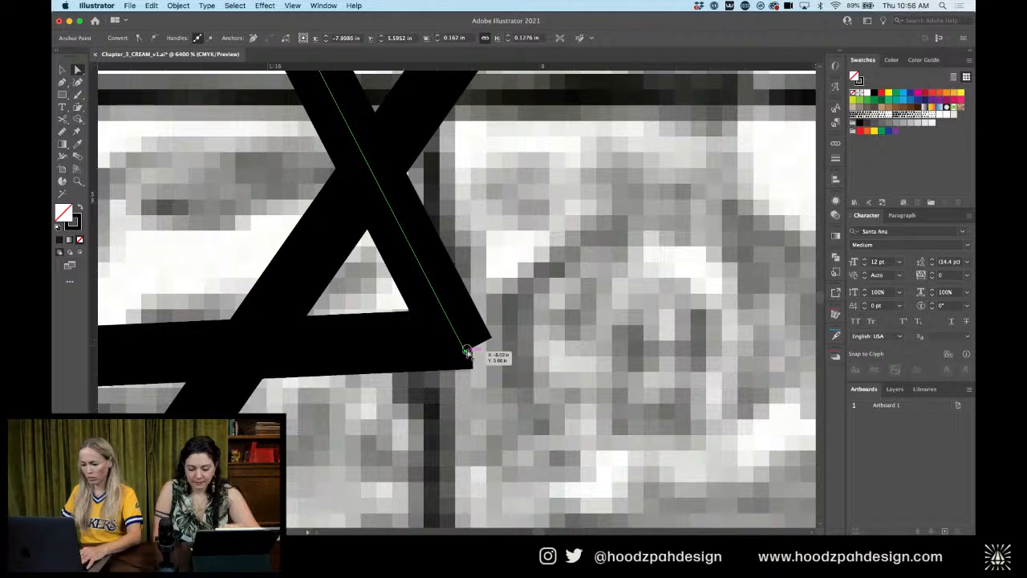
pyautogui.moveTo(467, 351); pyautogui.dragTo(472, 339)
pyautogui.moveTo(493, 323); pyautogui.dragTo(454, 353)
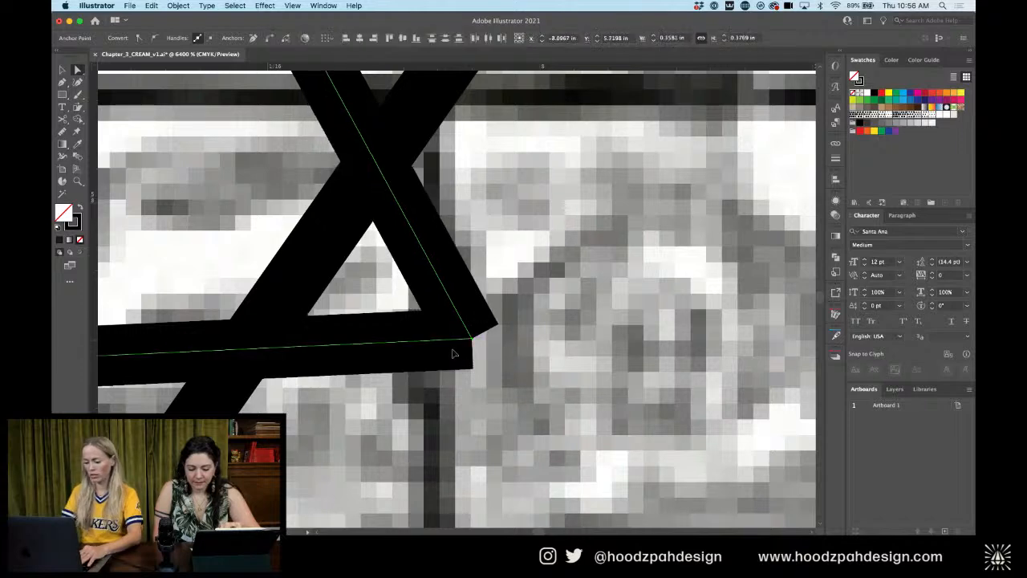
pyautogui.press('super+j')
# Round all corners of the joined zigzag path with a corner radius of 0.0317 in
pyautogui.press('super+minus')
pyautogui.press('super+minus')
pyautogui.press('super+minus')
pyautogui.press('super+minus')
pyautogui.press('super+minus')
pyautogui.press('super+minus')
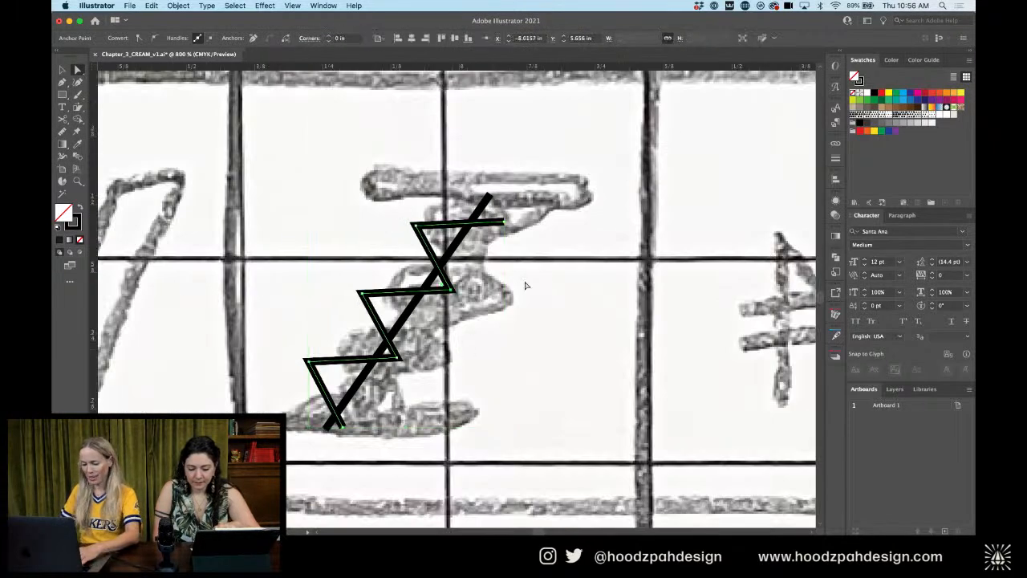
pyautogui.click(525, 285)
pyautogui.click(455, 229)
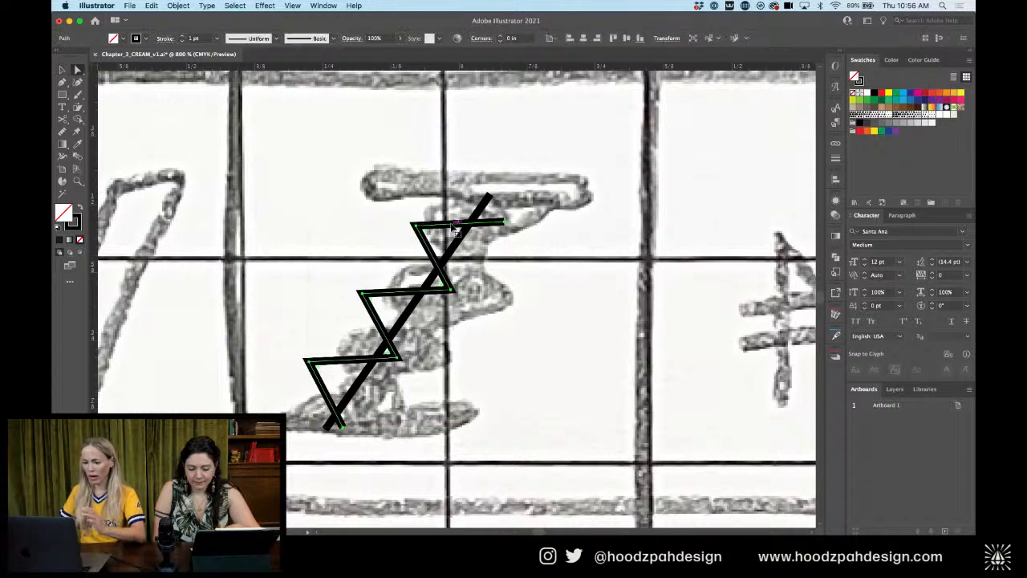
pyautogui.click(500, 35)
pyautogui.click(499, 41)
pyautogui.click(499, 36)
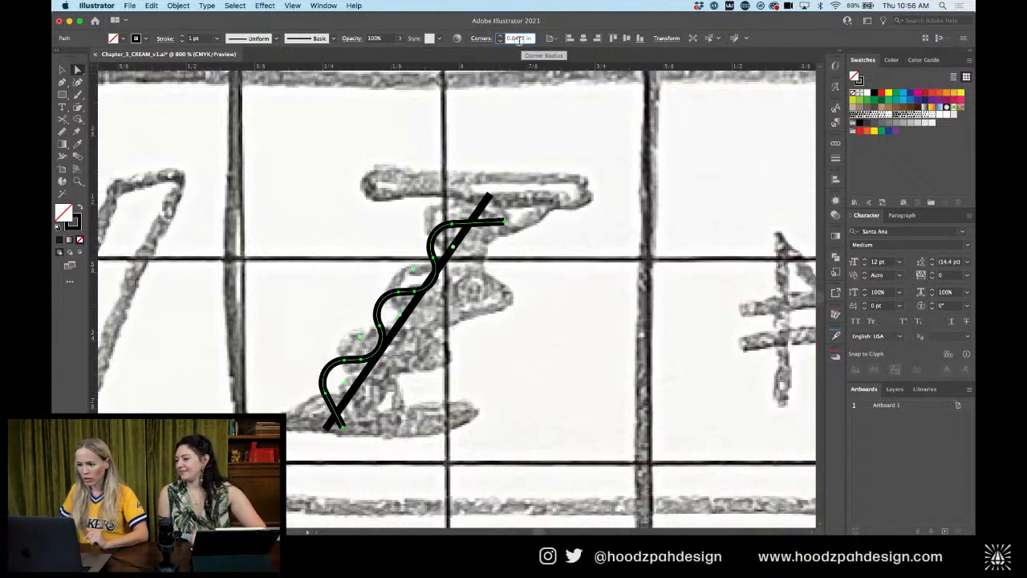
pyautogui.write('3')
pyautogui.press('Return')
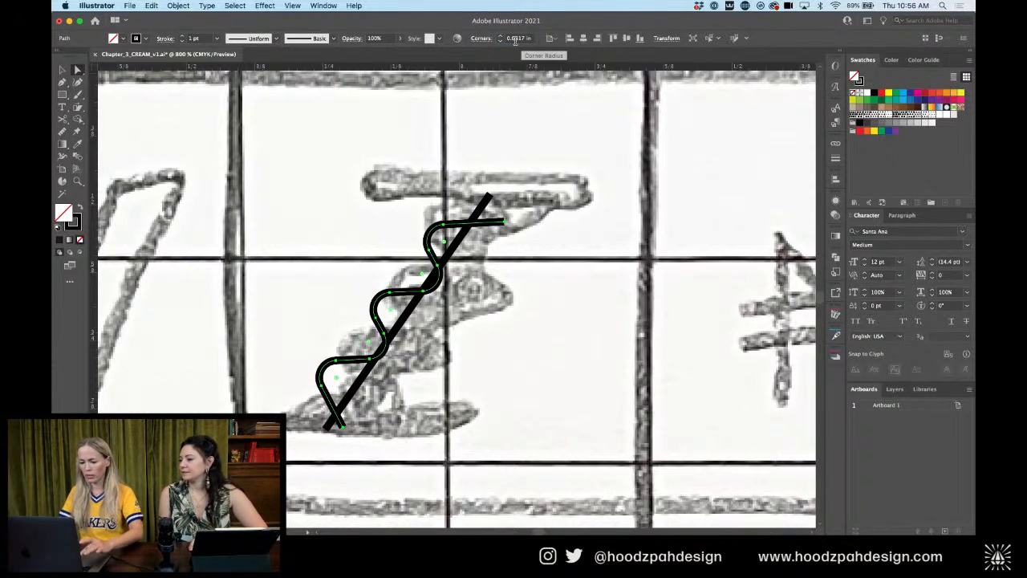
# Shorten the upper end of the wavy path so it stops just past the diagonal line
pyautogui.press('v')
pyautogui.click(546, 208)
pyautogui.press('a')
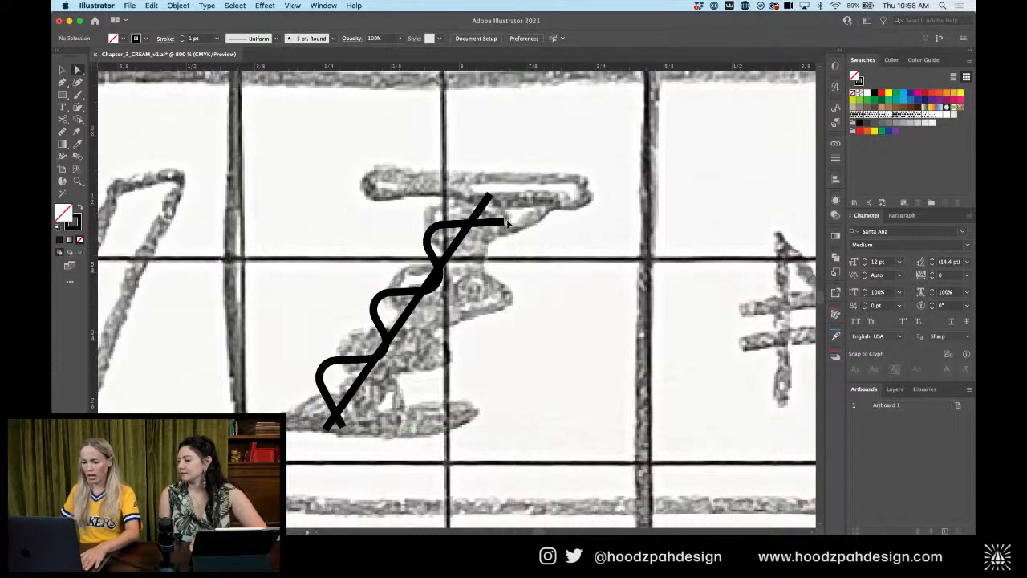
pyautogui.moveTo(506, 223); pyautogui.dragTo(483, 223)
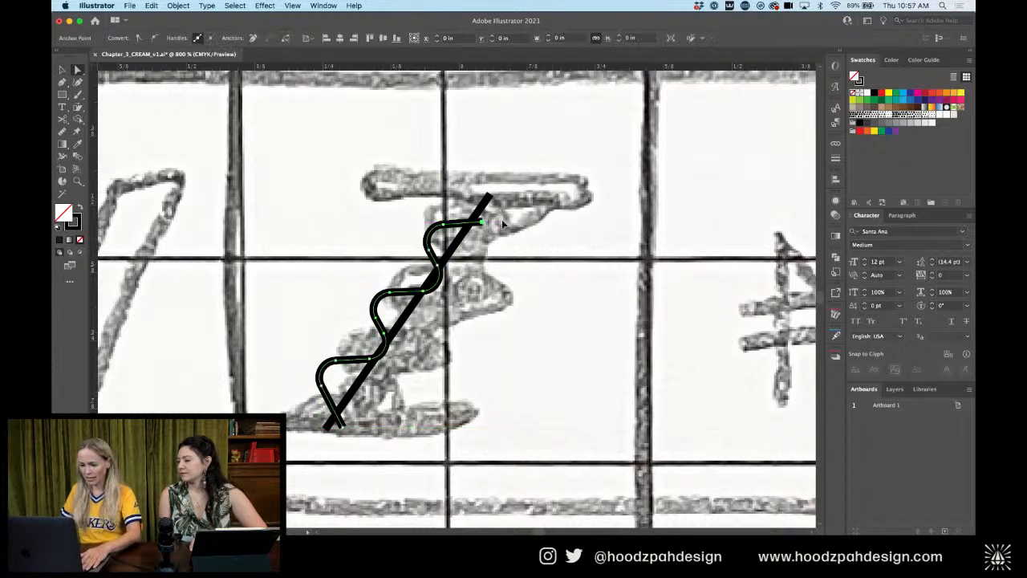
# Duplicate the wavy path down and to the right of the original as the opposite edge of the I
pyautogui.press('v')
pyautogui.click(382, 394)
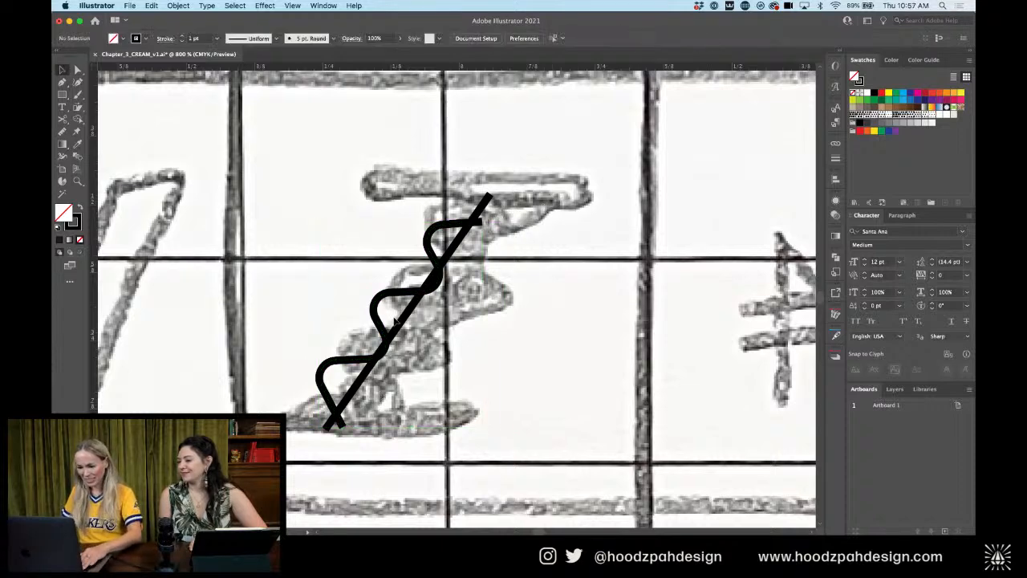
pyautogui.moveTo(396, 296); pyautogui.dragTo(434, 318)
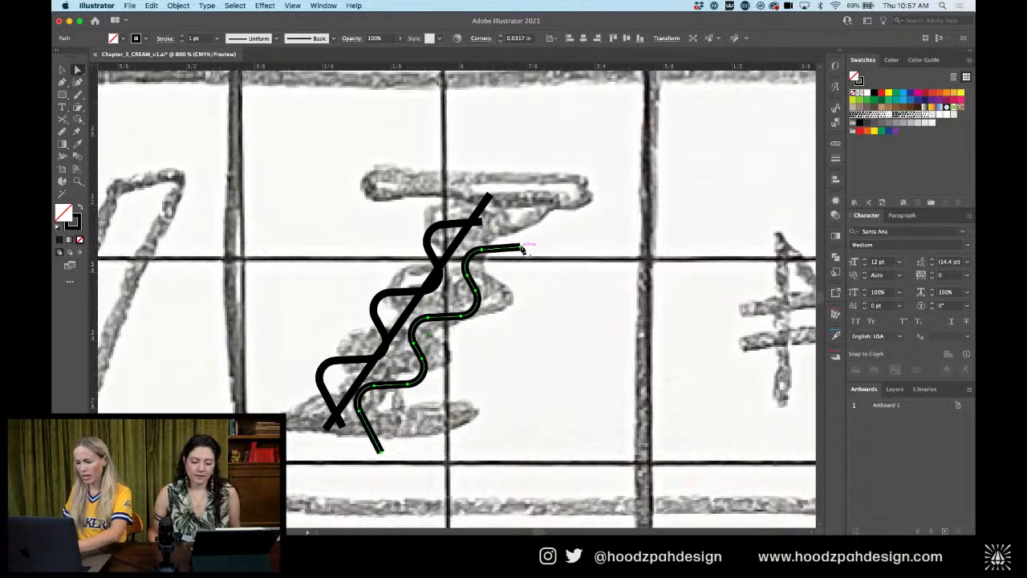
# Connect the two wavy paths with straight Pen segments at their upper and lower ends, closing them into one shape
pyautogui.press('p')
pyautogui.click(482, 221)
pyautogui.press('a')
pyautogui.click(542, 213)
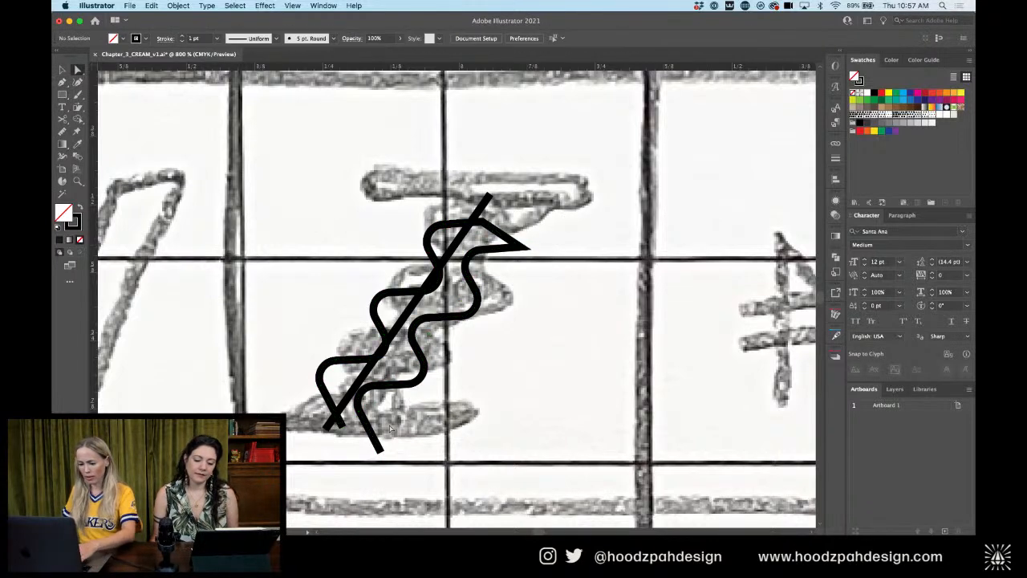
pyautogui.press('p')
pyautogui.click(382, 454)
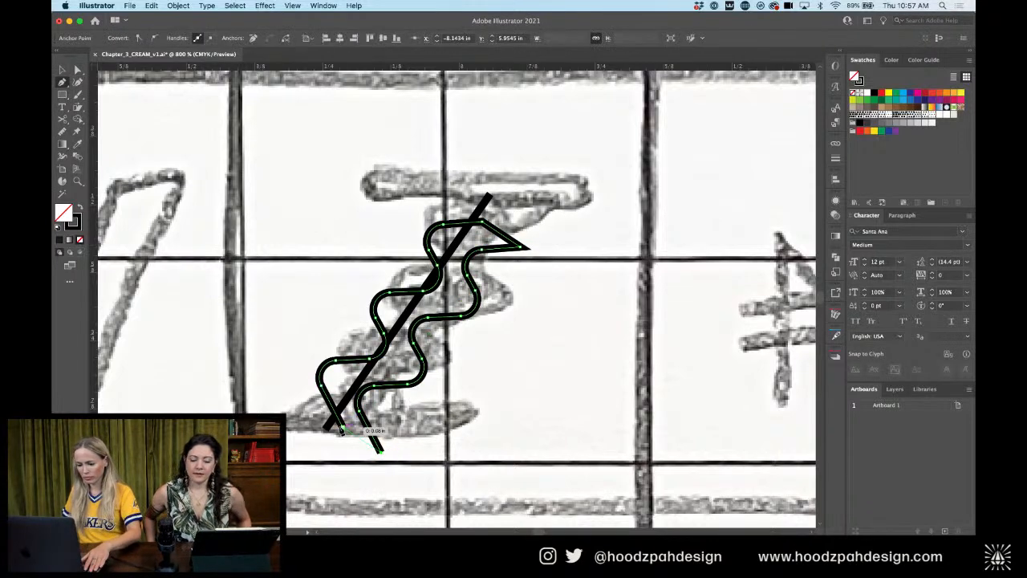
pyautogui.click(342, 425)
pyautogui.press('v')
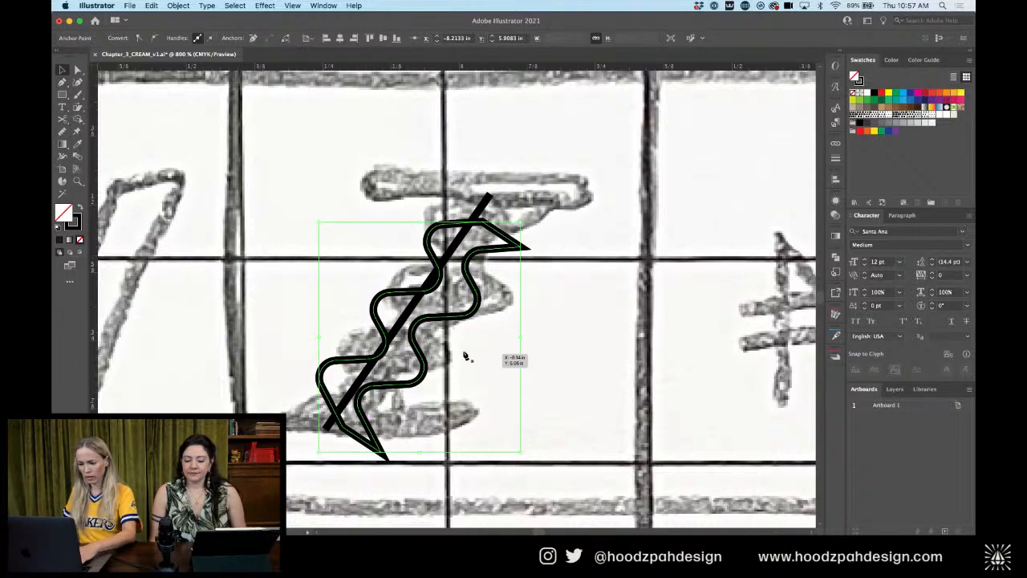
# Fill the closed wavy shape with solid black and keep its black stroke
pyautogui.click(79, 206)
pyautogui.hotkey('shift', 'x')
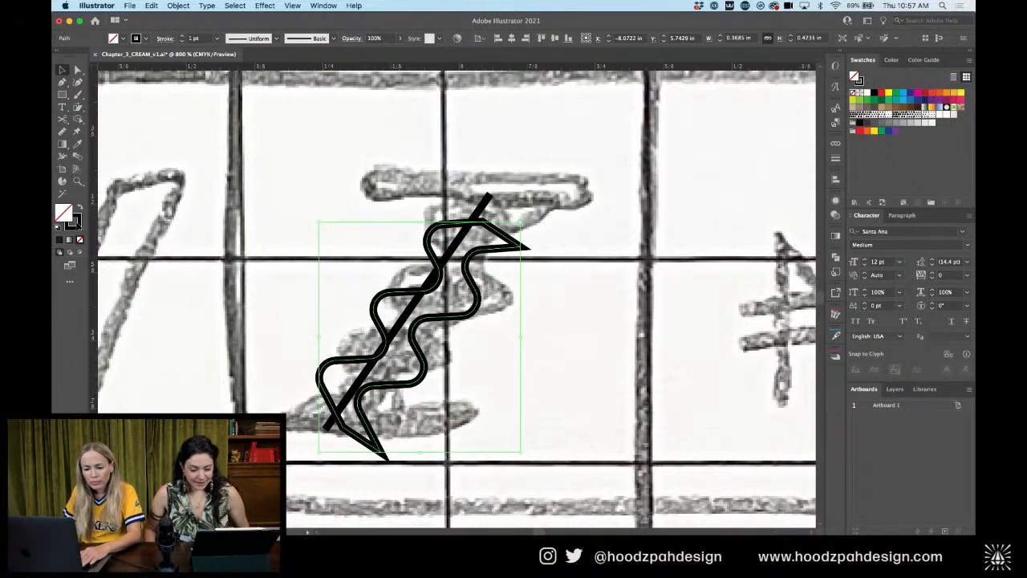
pyautogui.hotkey('shift', 'x')
pyautogui.click(494, 201)
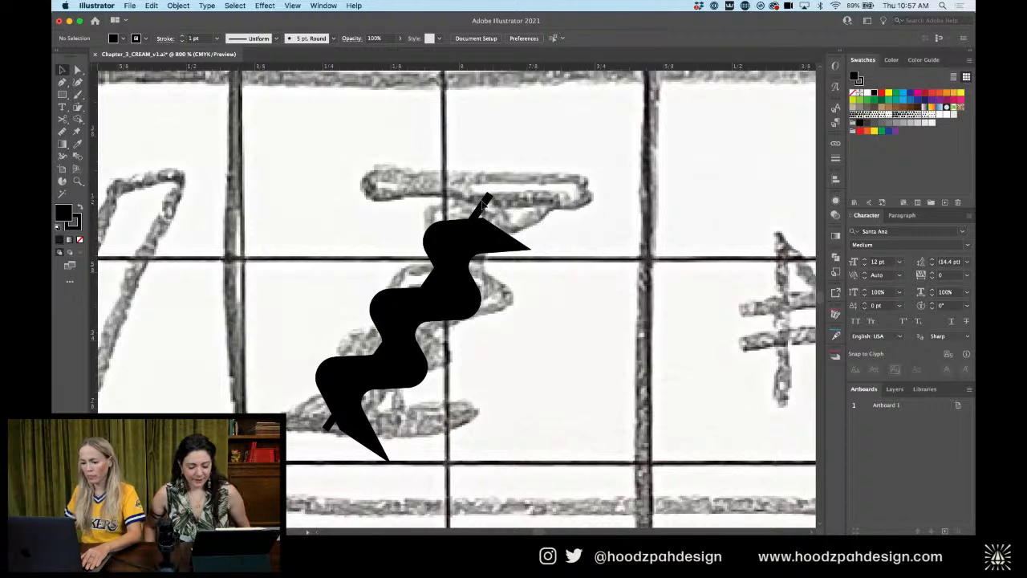
# Move the diagonal guide line left of the I and shift the wavy shape up toward the sketched top bar
pyautogui.moveTo(482, 205); pyautogui.dragTo(366, 206)
pyautogui.click(557, 211)
pyautogui.moveTo(479, 240); pyautogui.dragTo(488, 224)
pyautogui.click(608, 204)
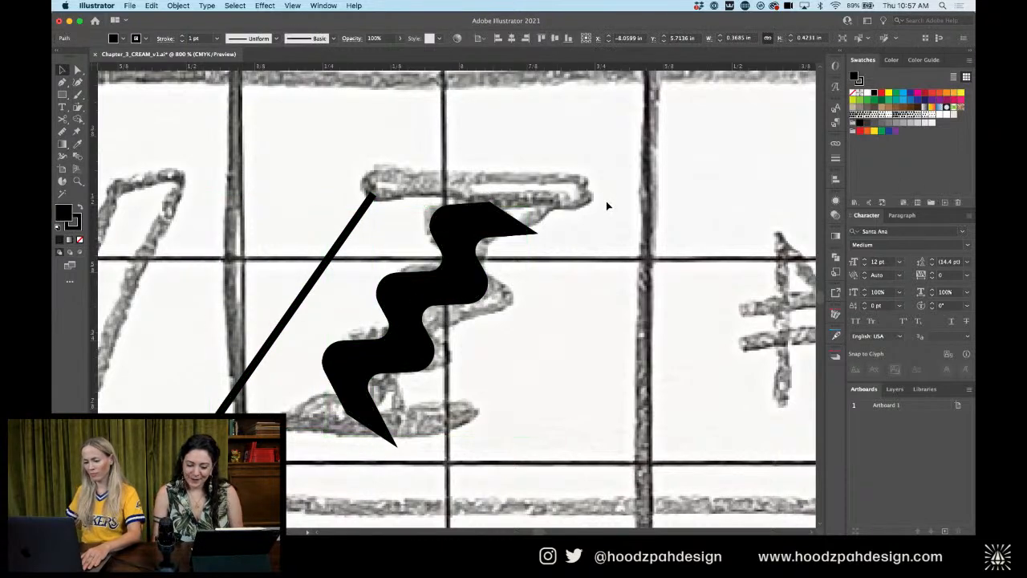
# Draw a black rectangle about 0.27 by 0.06 in across the sketched base of the I
pyautogui.click(62, 94)
pyautogui.moveTo(309, 411); pyautogui.dragTo(457, 446)
pyautogui.press('v')
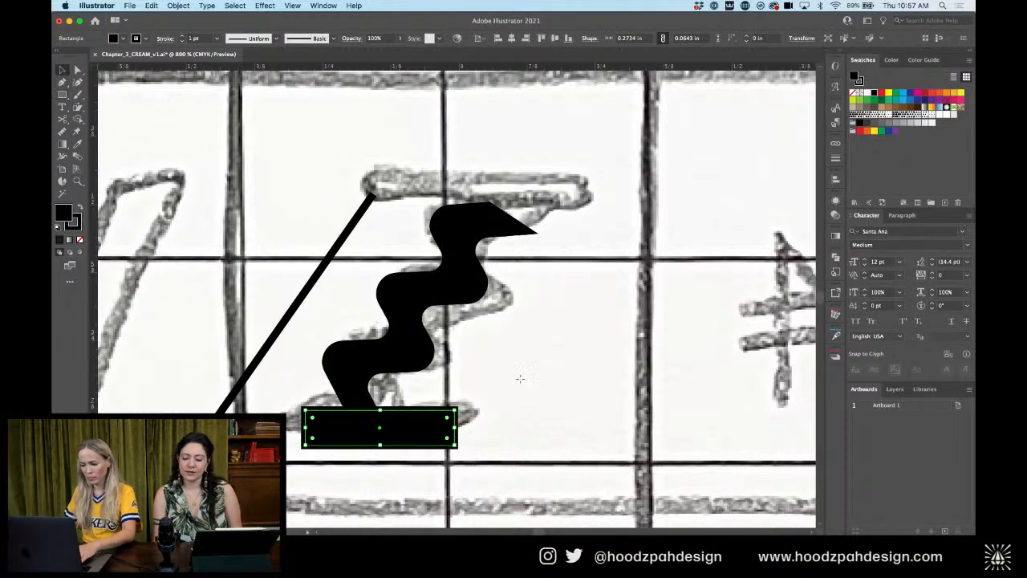
pyautogui.click(521, 379)
# Slant the base rectangle by shifting its two bottom corners left, and move the whole base slightly left under the stem
pyautogui.press('a')
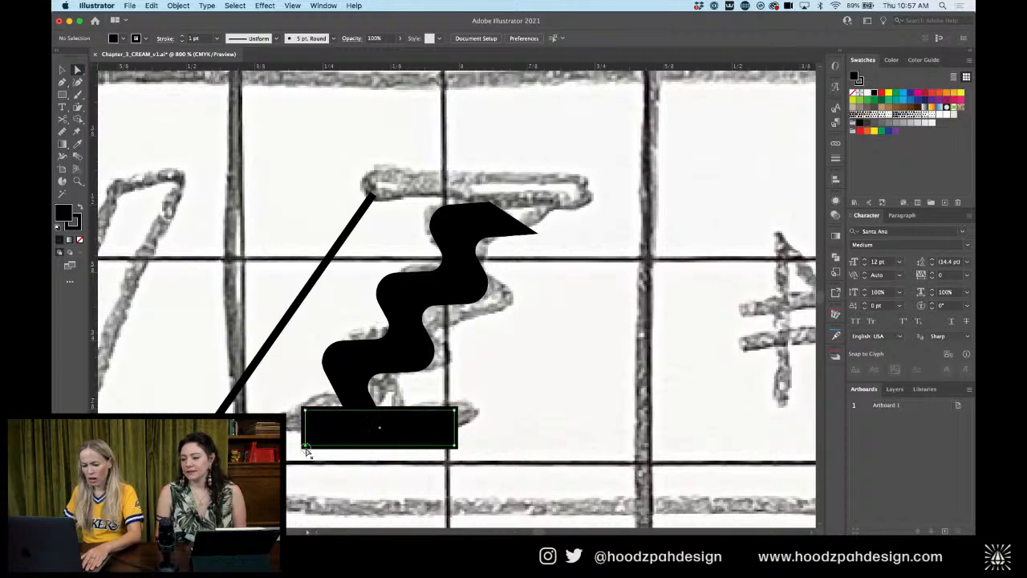
pyautogui.moveTo(308, 452); pyautogui.dragTo(452, 442)
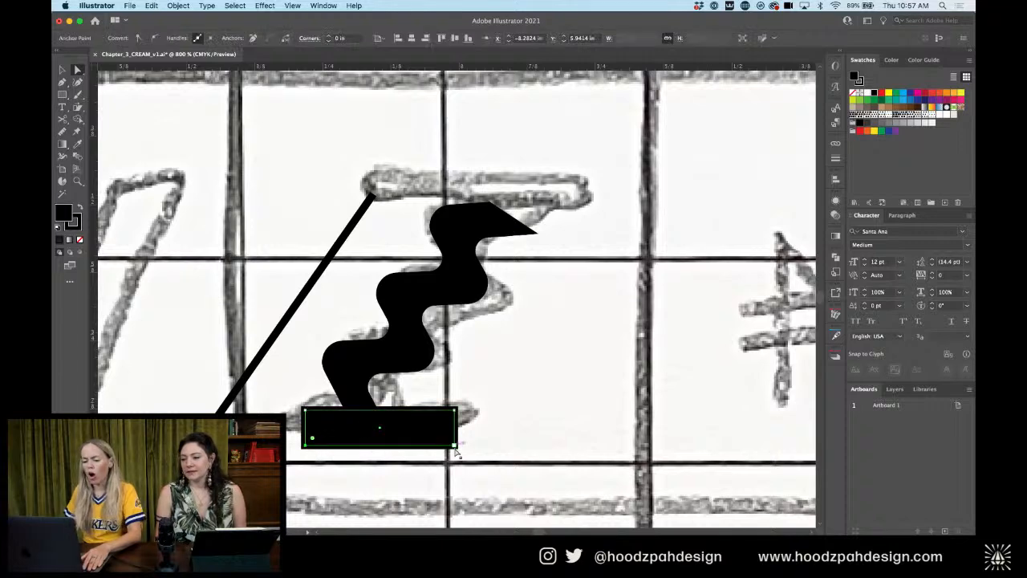
pyautogui.press('Left')
pyautogui.press('Left')
pyautogui.press('Left')
pyautogui.click(493, 427)
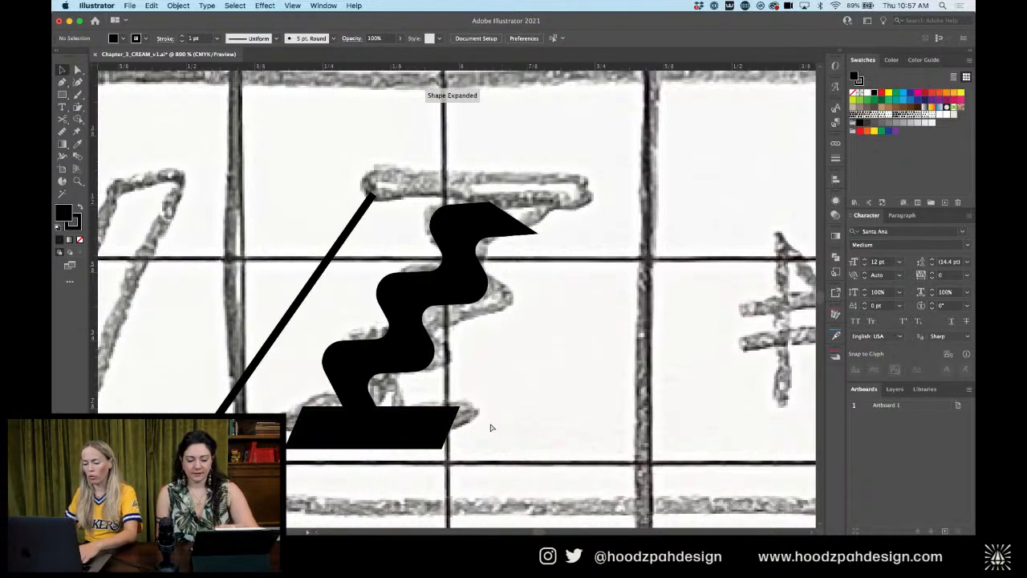
pyautogui.moveTo(441, 421); pyautogui.dragTo(417, 419)
pyautogui.click(515, 405)
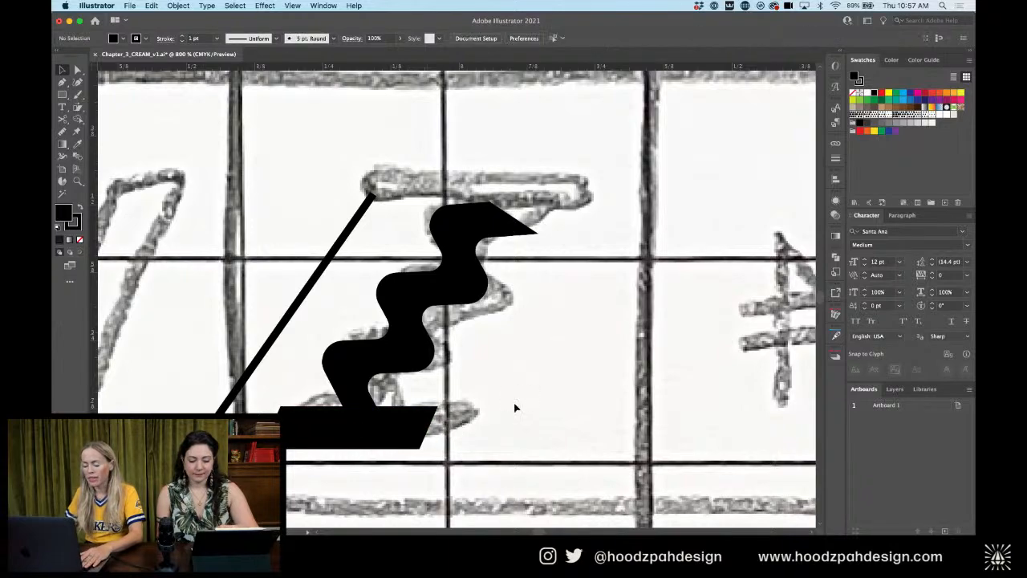
# Draw a straight vertical line with a black stroke in the blank area left of the lettering grid
pyautogui.press('super+minus')
pyautogui.press('super+minus')
pyautogui.press('super+minus')
pyautogui.press('super+minus')
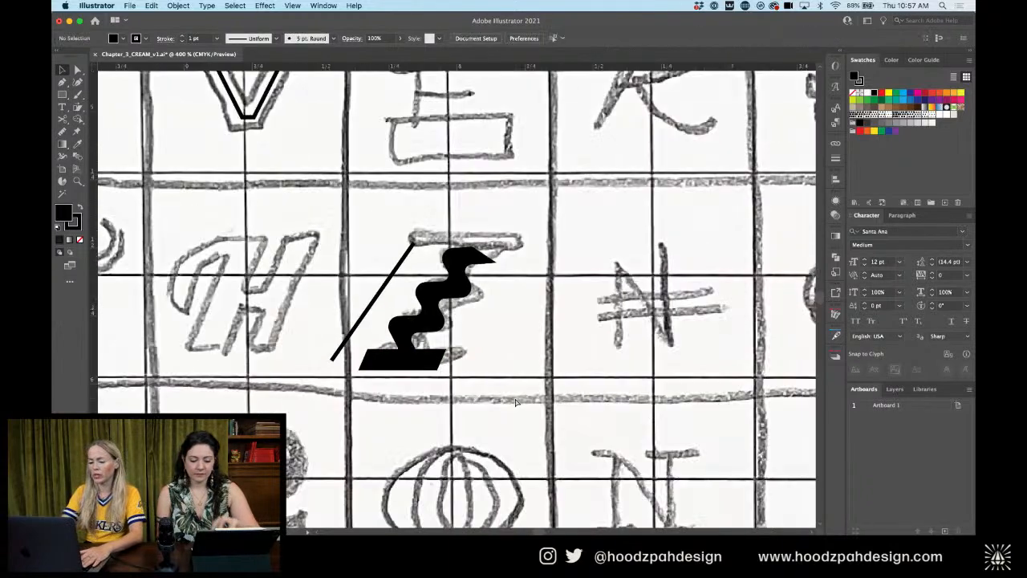
pyautogui.moveTo(366, 263); pyautogui.dragTo(745, 259)
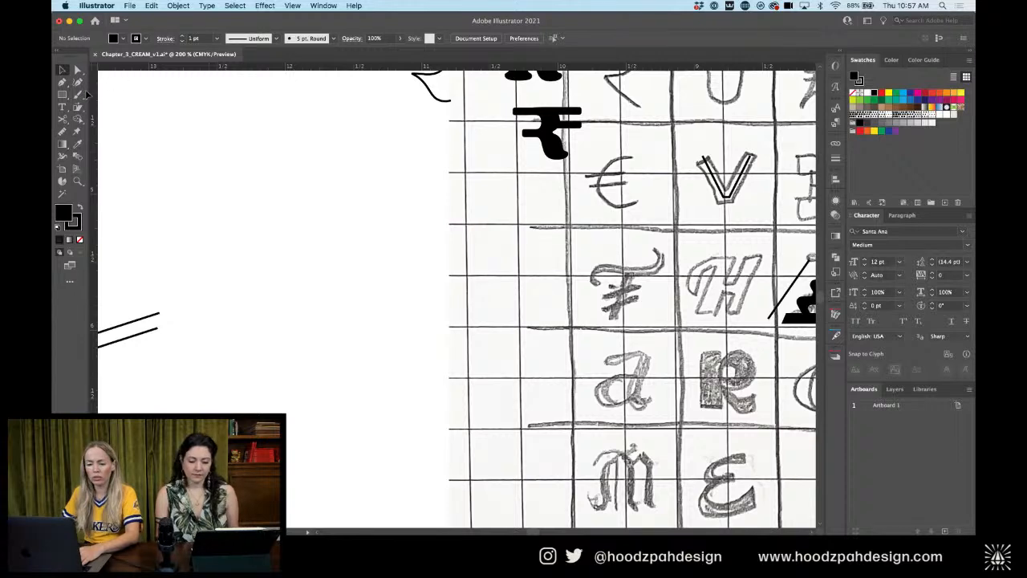
pyautogui.moveTo(62, 94); pyautogui.dragTo(116, 144)
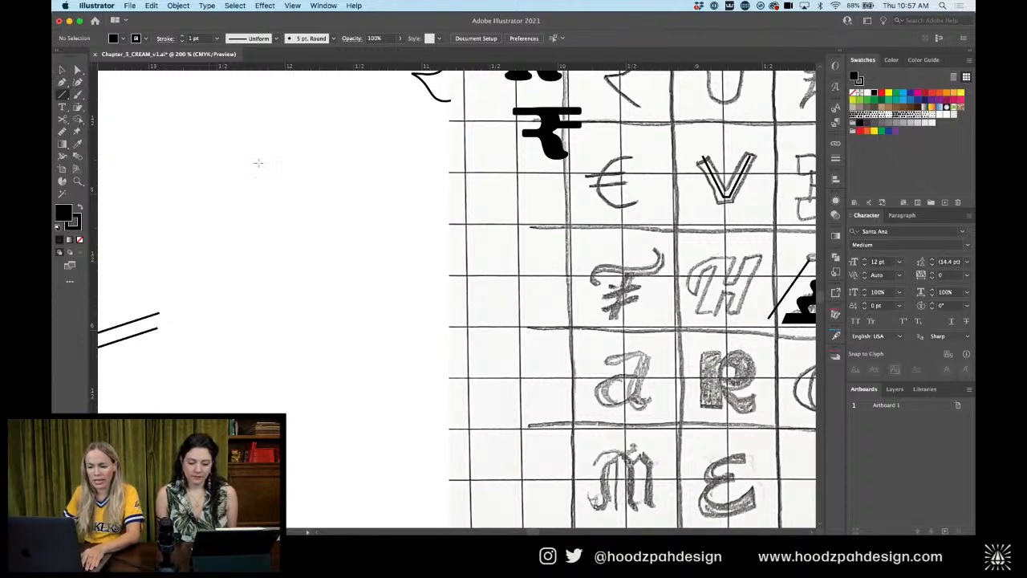
pyautogui.moveTo(266, 135); pyautogui.dragTo(263, 272)
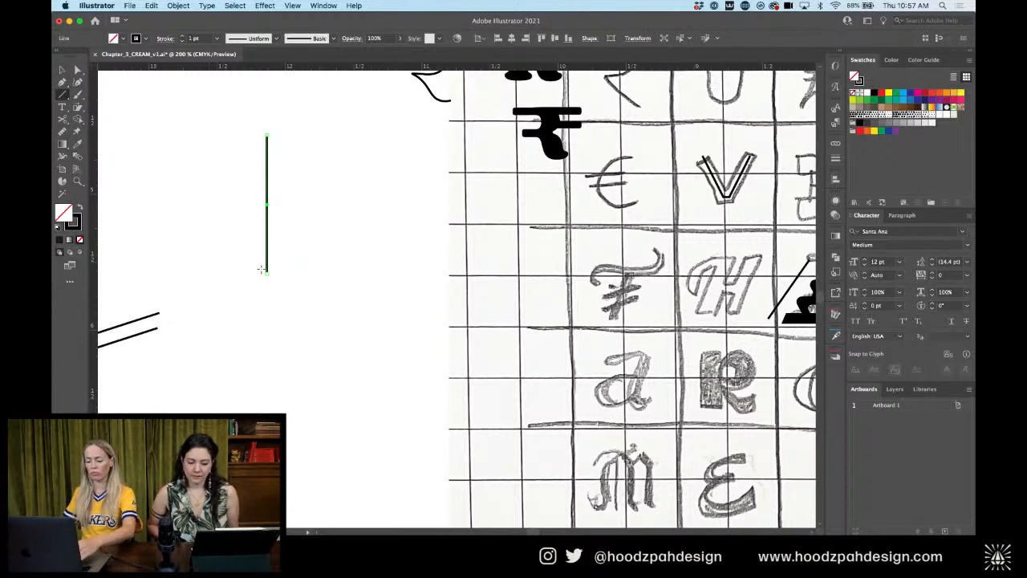
pyautogui.press('v')
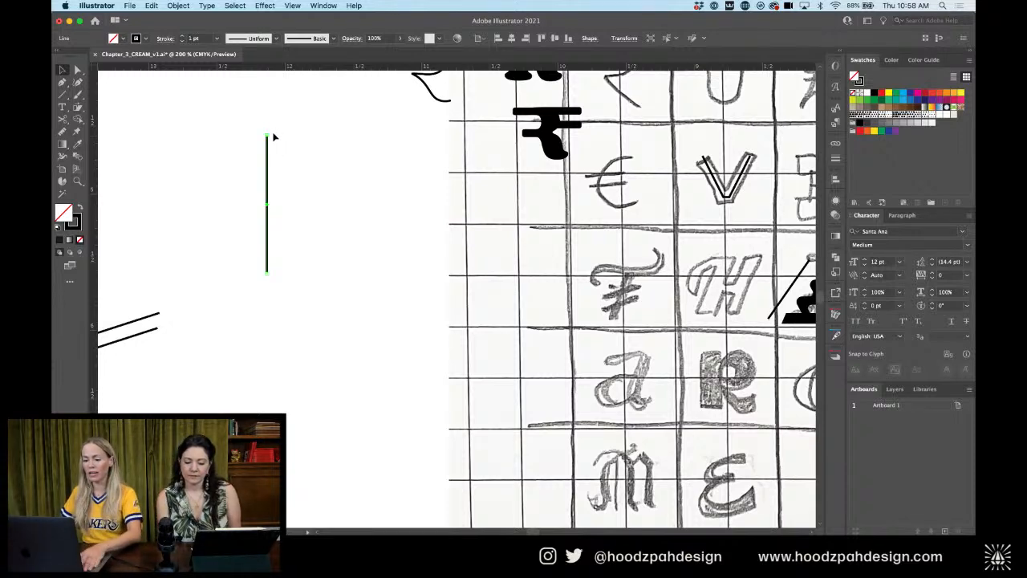
# Duplicate the vertical line rotated 90° into a cross, and duplicate that cross rotated 45° about the same centre
pyautogui.moveTo(271, 131); pyautogui.dragTo(347, 202)
pyautogui.moveTo(229, 229); pyautogui.dragTo(232, 228)
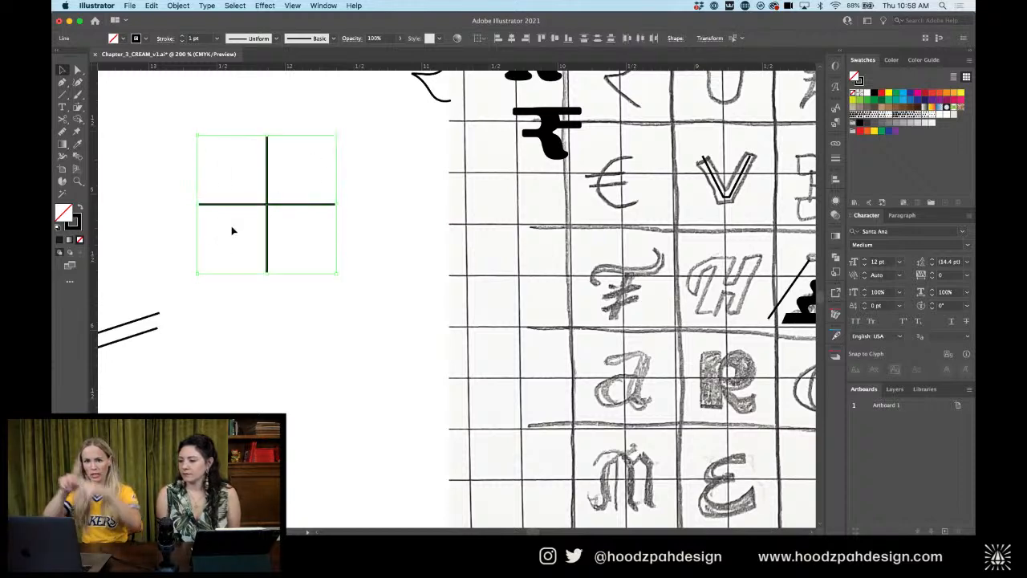
pyautogui.press('a')
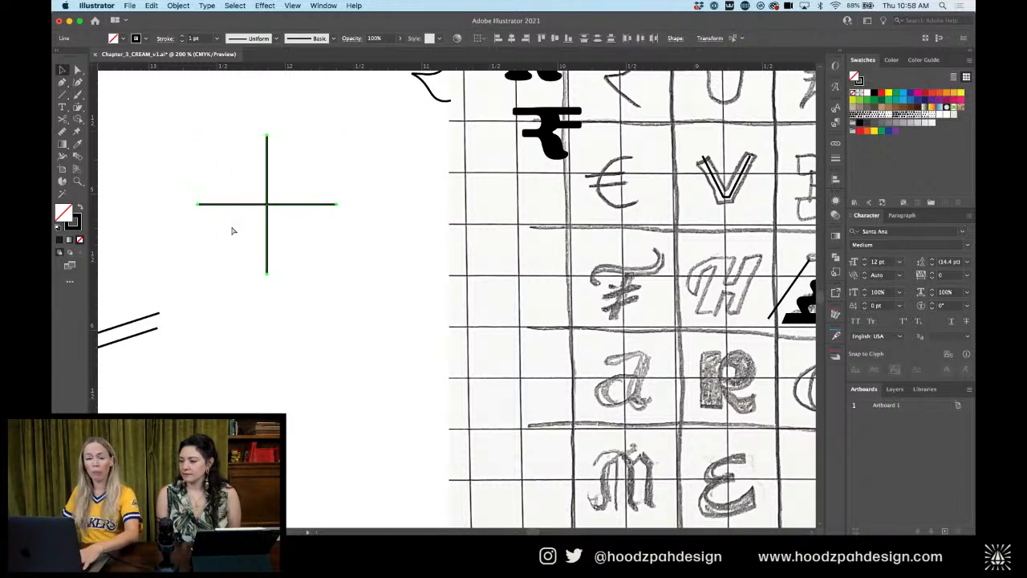
pyautogui.press('v')
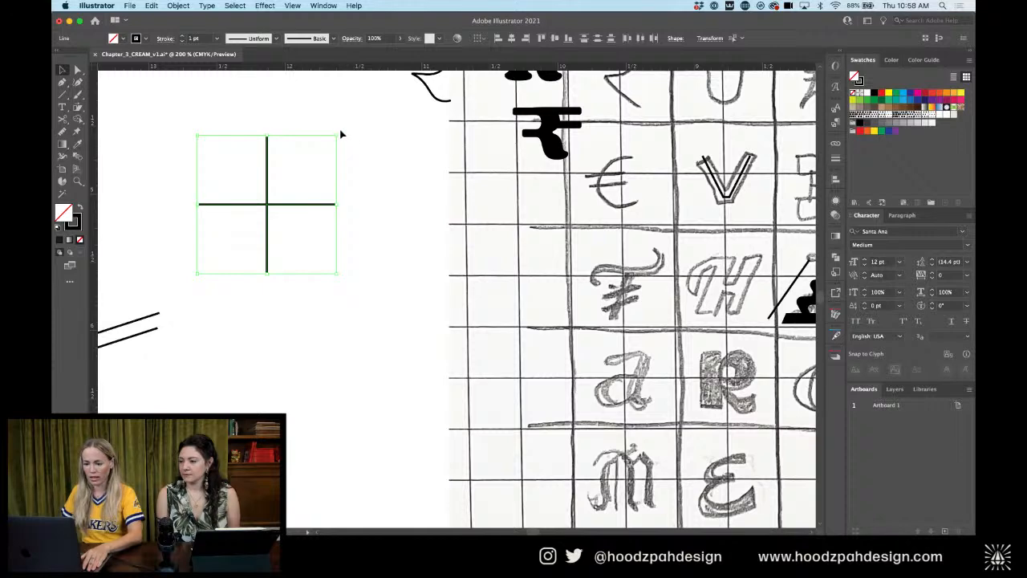
pyautogui.moveTo(341, 135); pyautogui.dragTo(367, 208)
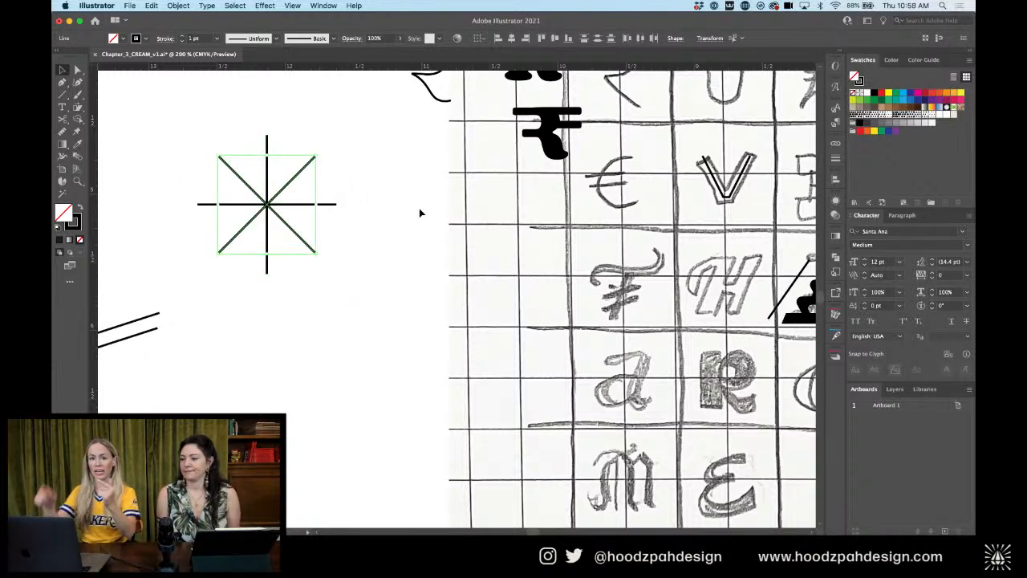
pyautogui.click(419, 209)
# Copy all the crossing lines rotated by 22.5° about their centre to double the starburst's rays
pyautogui.moveTo(394, 154); pyautogui.dragTo(198, 280)
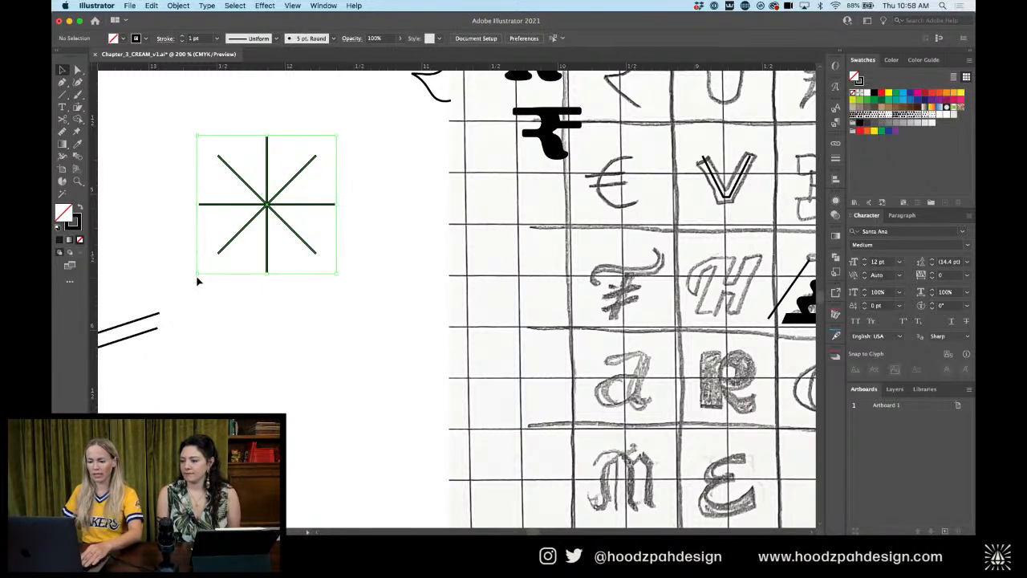
pyautogui.click(362, 192)
pyautogui.moveTo(337, 117); pyautogui.dragTo(228, 235)
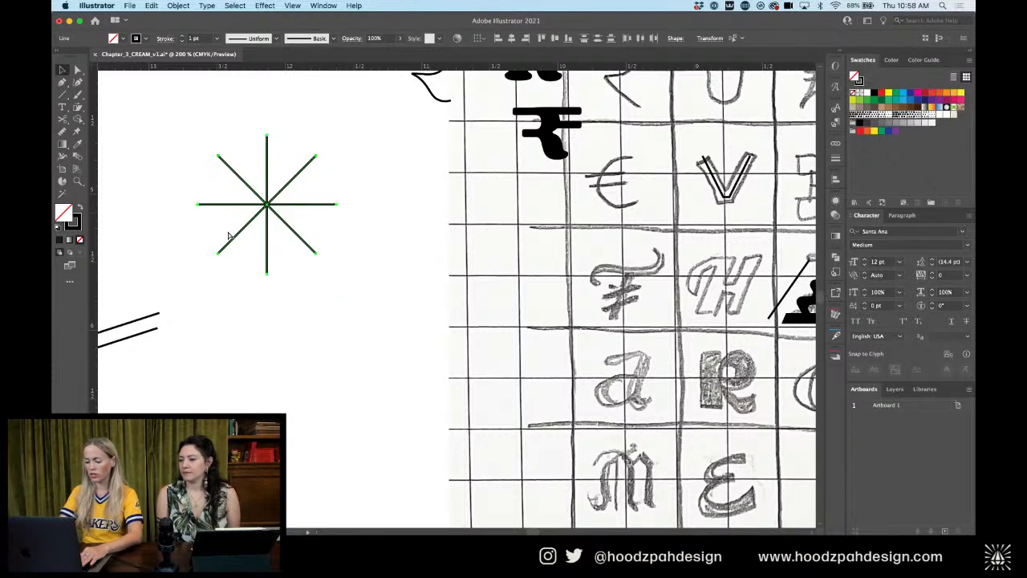
pyautogui.press('super+plus')
pyautogui.click(228, 234)
pyautogui.moveTo(546, 265); pyautogui.dragTo(360, 338)
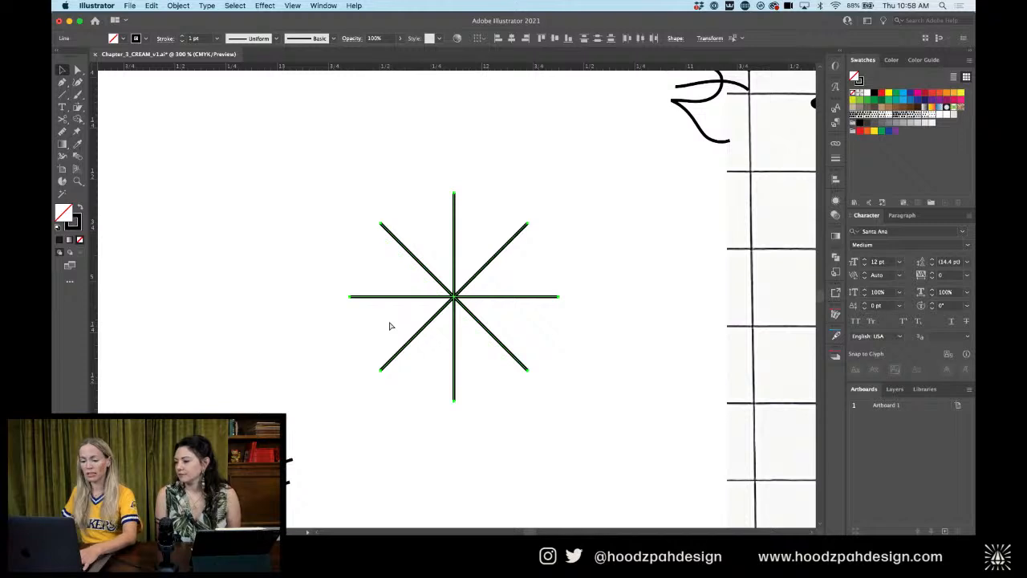
pyautogui.click(179, 6)
pyautogui.moveTo(247, 20)
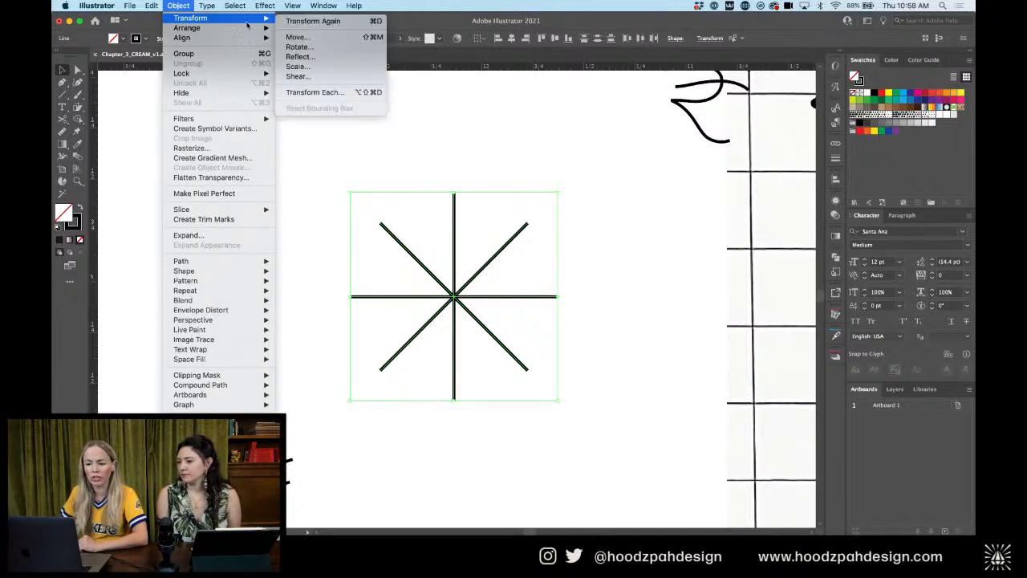
pyautogui.click(297, 46)
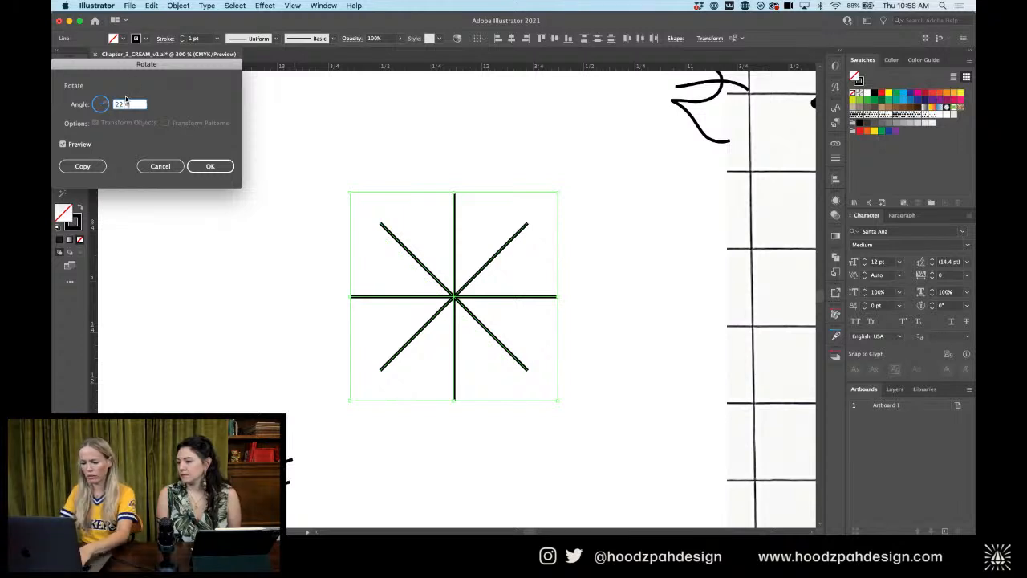
pyautogui.click(81, 144)
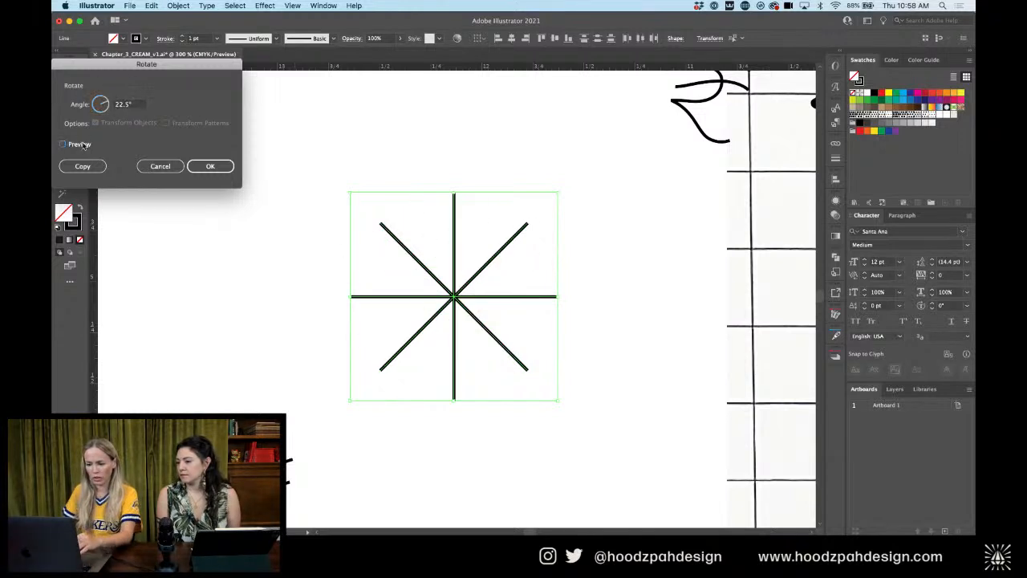
pyautogui.click(83, 145)
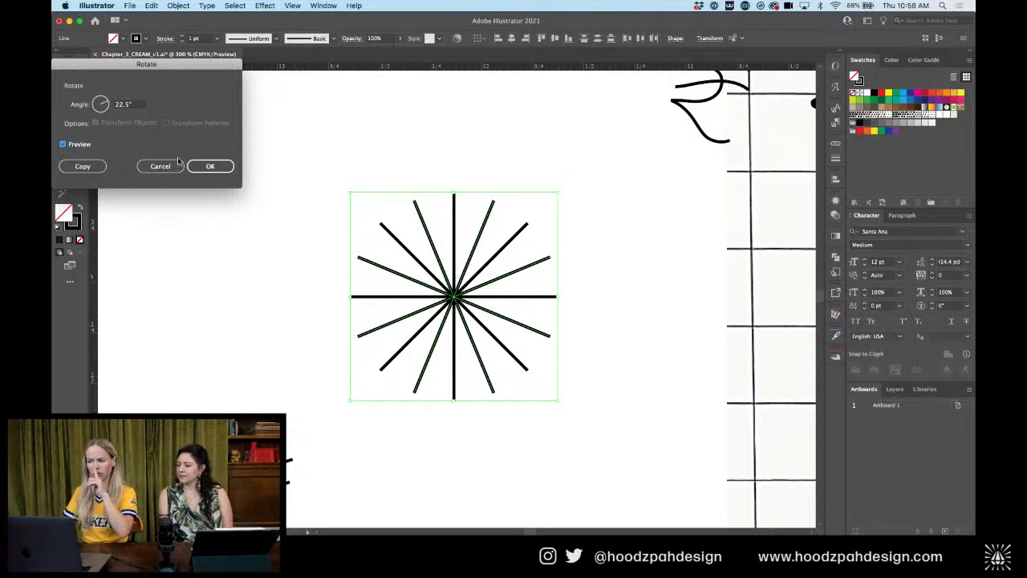
pyautogui.click(211, 166)
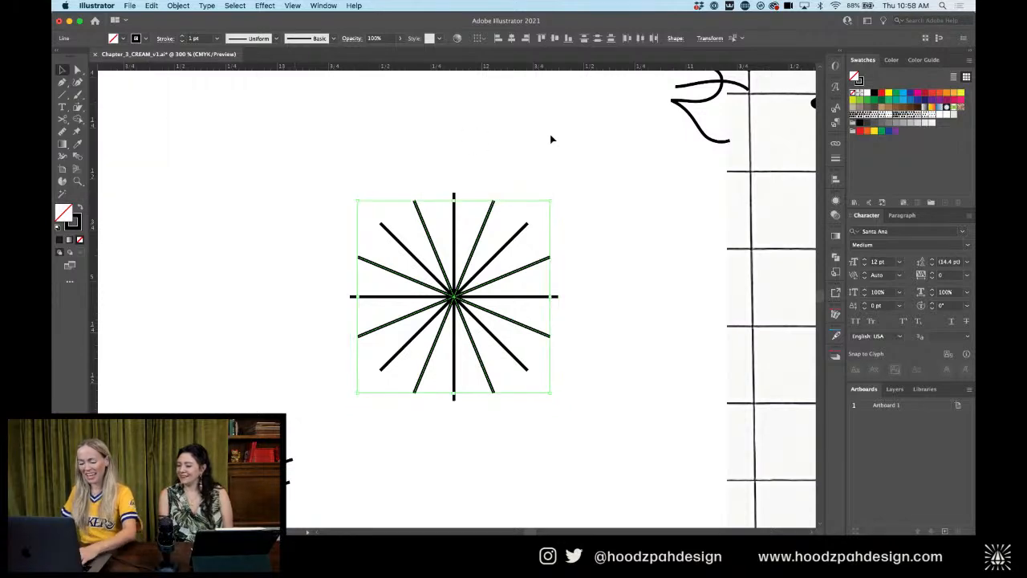
pyautogui.click(551, 138)
# Draw a circle about 0.29 in wide, give it a white fill without stroke, and centre it over the starburst's hub
pyautogui.press('super+minus')
pyautogui.moveTo(520, 214); pyautogui.dragTo(365, 317)
pyautogui.press('super+plus')
pyautogui.press('super+plus')
pyautogui.press('super+plus')
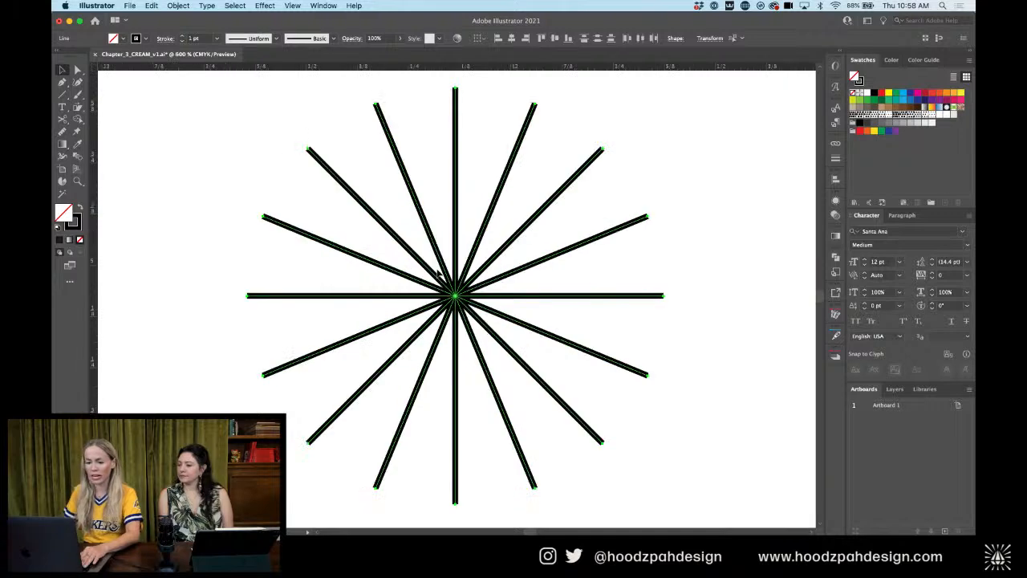
pyautogui.click(66, 93)
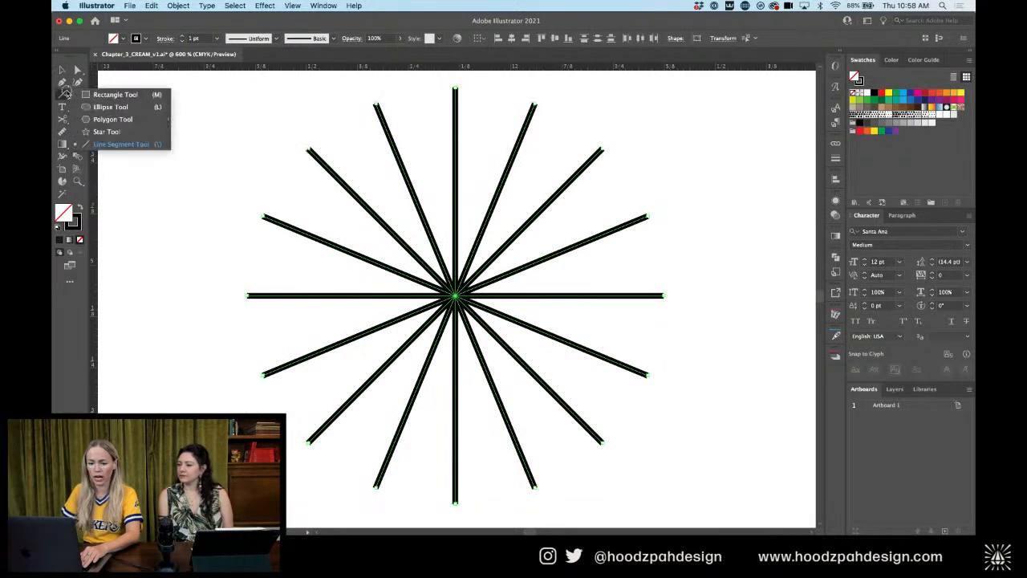
pyautogui.click(110, 106)
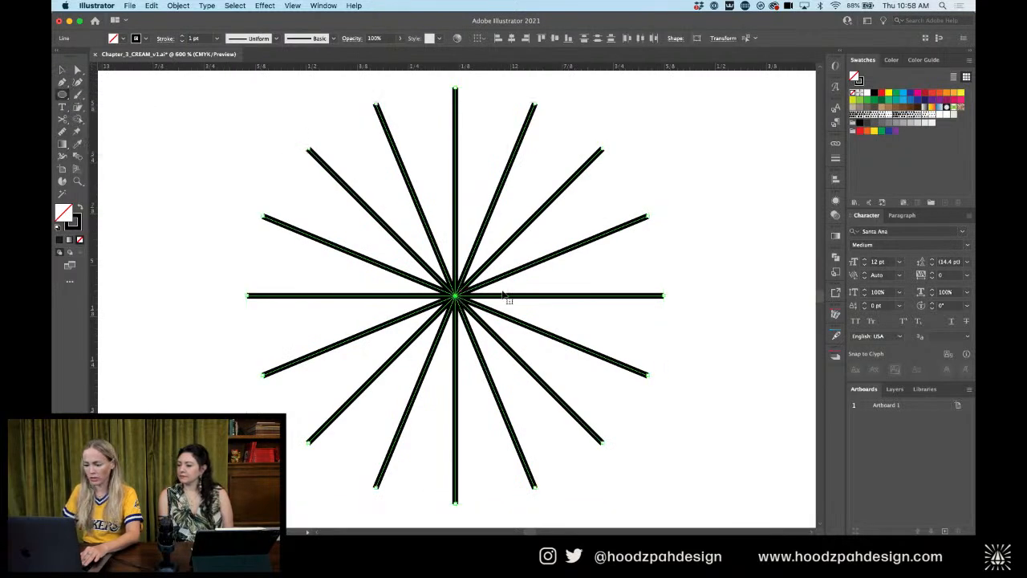
pyautogui.moveTo(509, 291)
pyautogui.mouseDown()
pyautogui.moveTo(562, 233)
pyautogui.moveTo(551, 239)
pyautogui.mouseUp()
pyautogui.press('v')
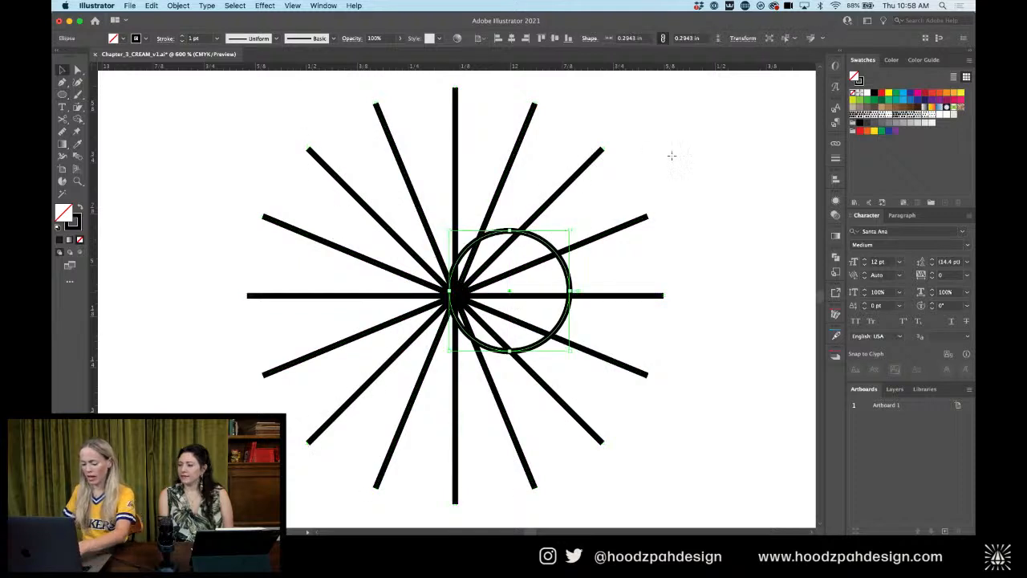
pyautogui.hotkey('shift', 'x')
pyautogui.moveTo(542, 285); pyautogui.dragTo(487, 283)
pyautogui.click(675, 176)
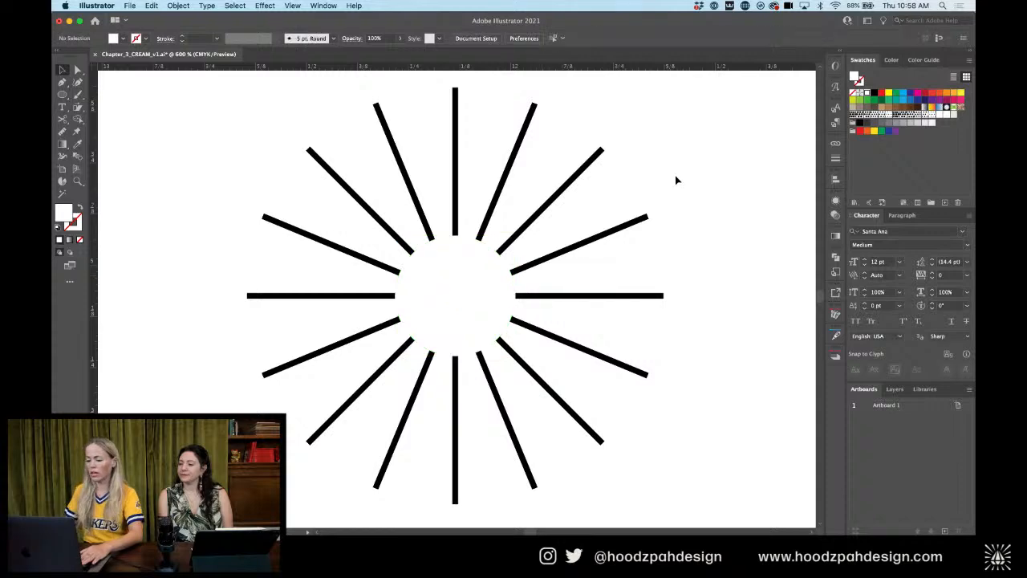
# Examine the starburst at small size beside the lettering grid and up close again
pyautogui.press('super+minus')
pyautogui.press('super+minus')
pyautogui.press('super+minus')
pyautogui.press('super+minus')
pyautogui.press('super+minus')
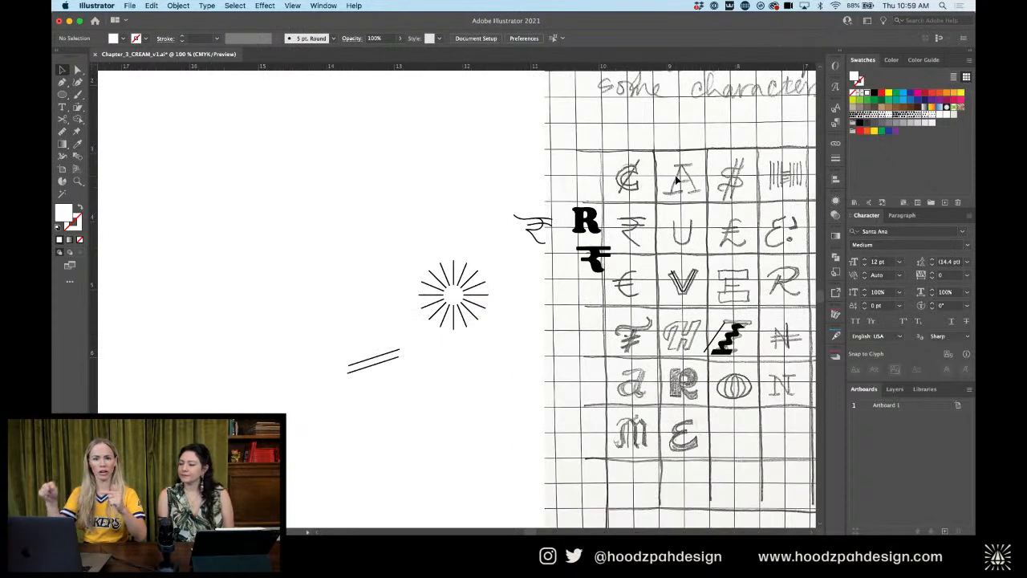
pyautogui.press('super+plus')
pyautogui.press('super+plus')
pyautogui.press('super+plus')
pyautogui.press('super+plus')
pyautogui.press('super+plus')
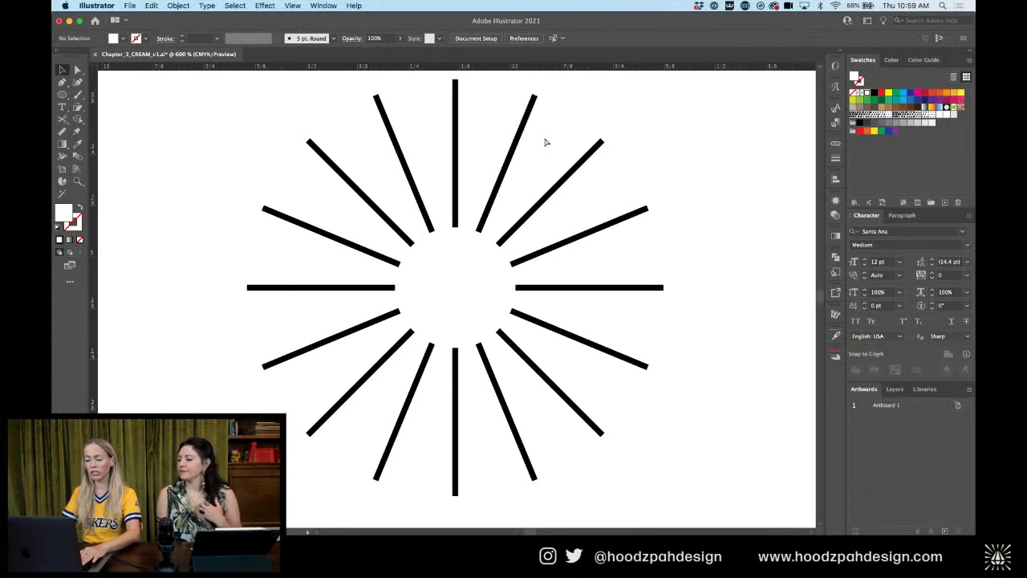
# Replace the white circle with a four-cornered white shape about 0.2 by 0.35 in covering the left half of the starburst's centre
pyautogui.click(446, 258)
pyautogui.press('super+shift+a')
pyautogui.press('p')
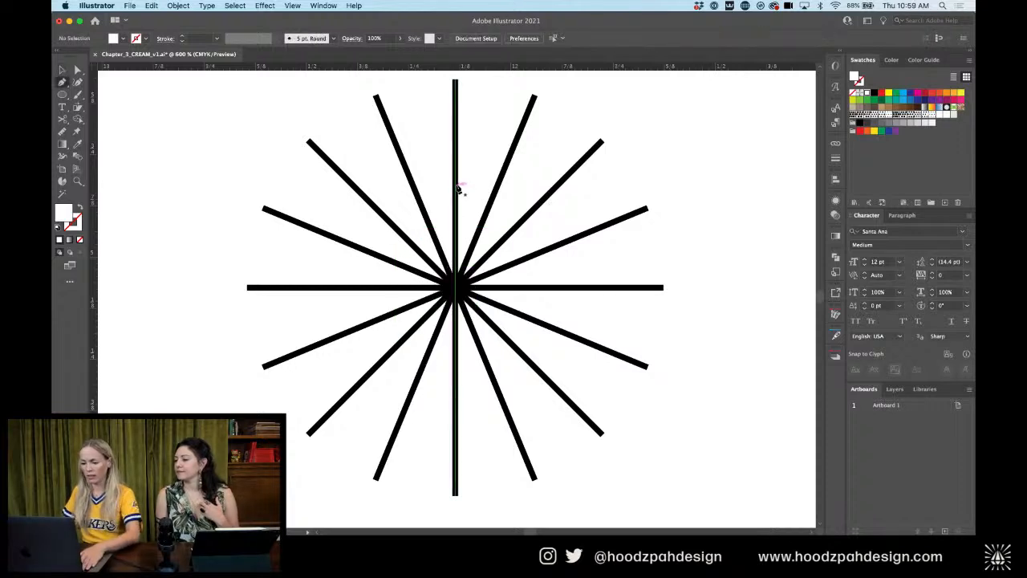
pyautogui.click(374, 287)
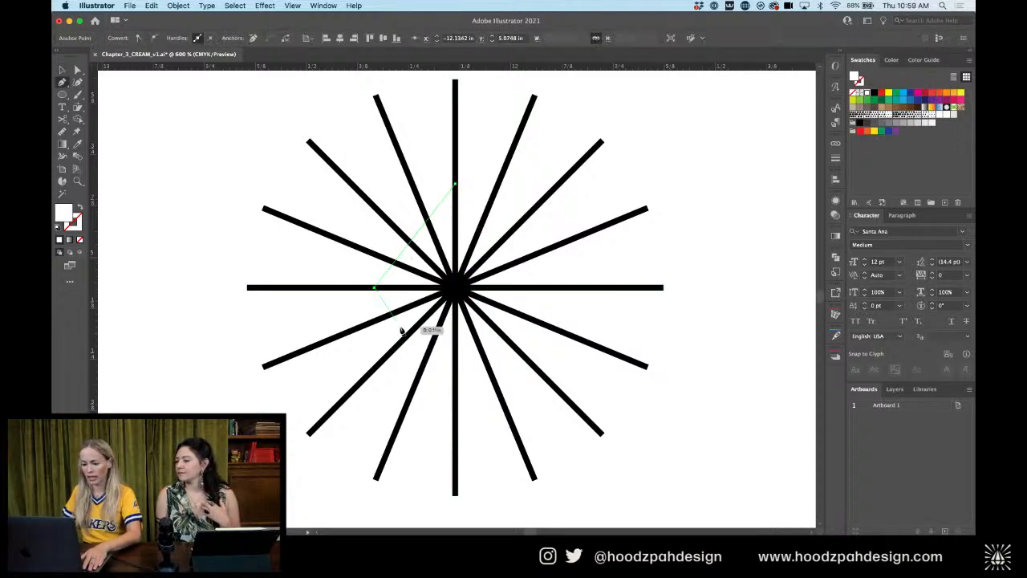
pyautogui.click(401, 326)
pyautogui.click(454, 326)
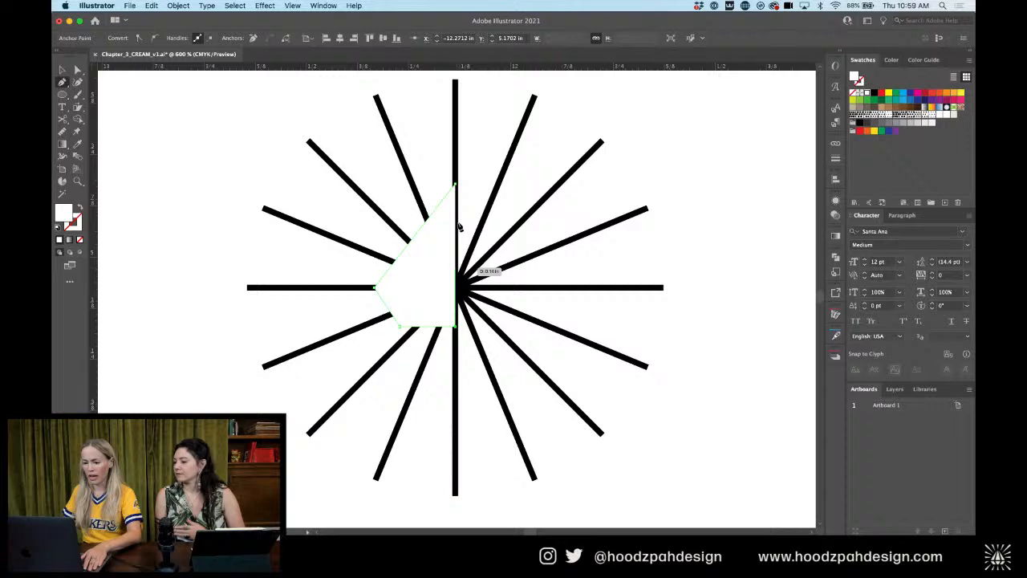
pyautogui.click(455, 185)
pyautogui.press('v')
pyautogui.click(493, 117)
# Duplicate the white half shape to the right of the centre line and reflect the copy across the vertical axis
pyautogui.moveTo(445, 244); pyautogui.dragTo(510, 244)
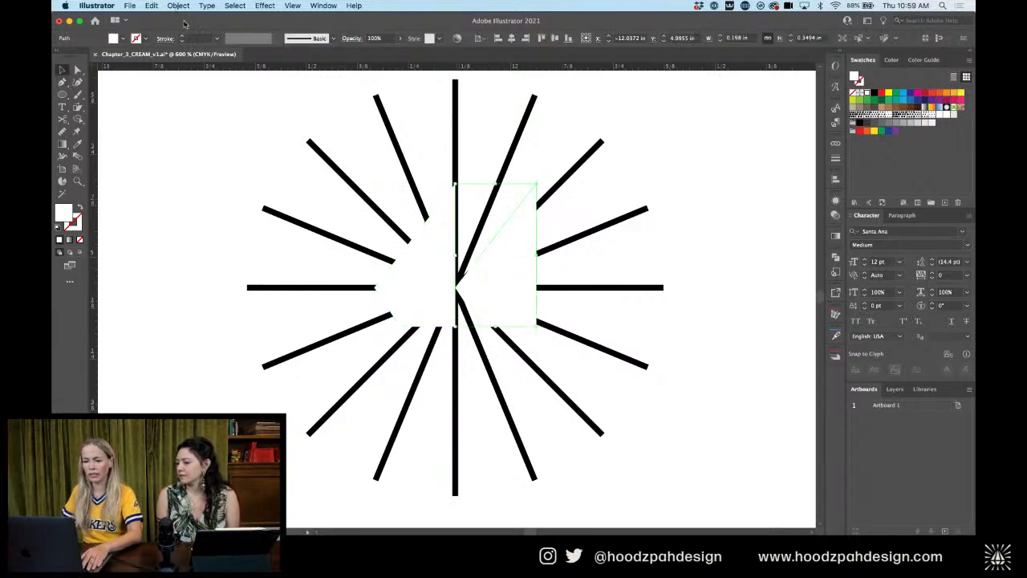
pyautogui.click(179, 5)
pyautogui.moveTo(193, 23)
pyautogui.click(296, 58)
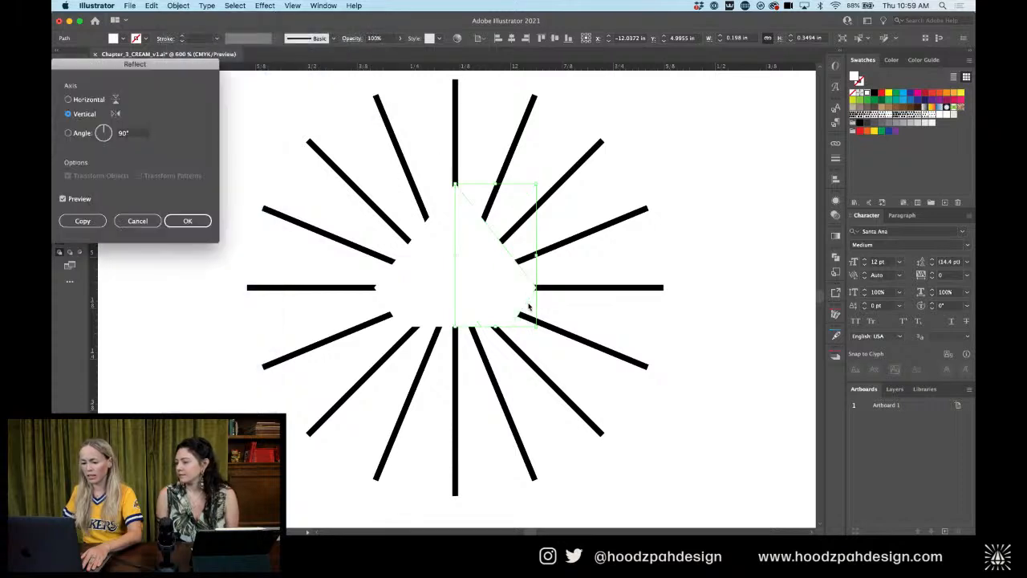
pyautogui.click(187, 221)
pyautogui.click(204, 292)
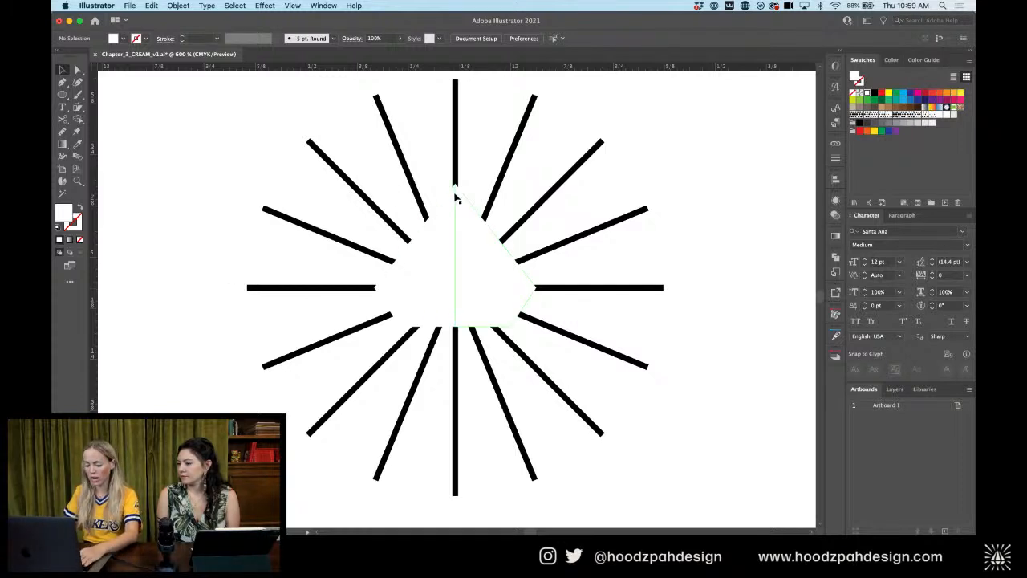
# Cut the starburst's vertical line just above and below the white shape and delete the middle segment
pyautogui.press('c')
pyautogui.click(455, 172)
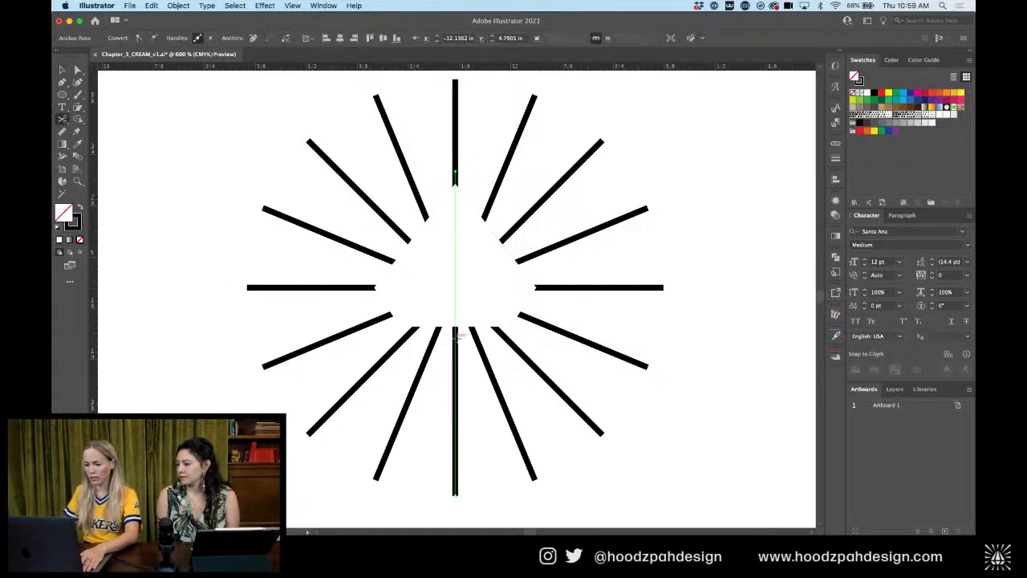
pyautogui.click(455, 332)
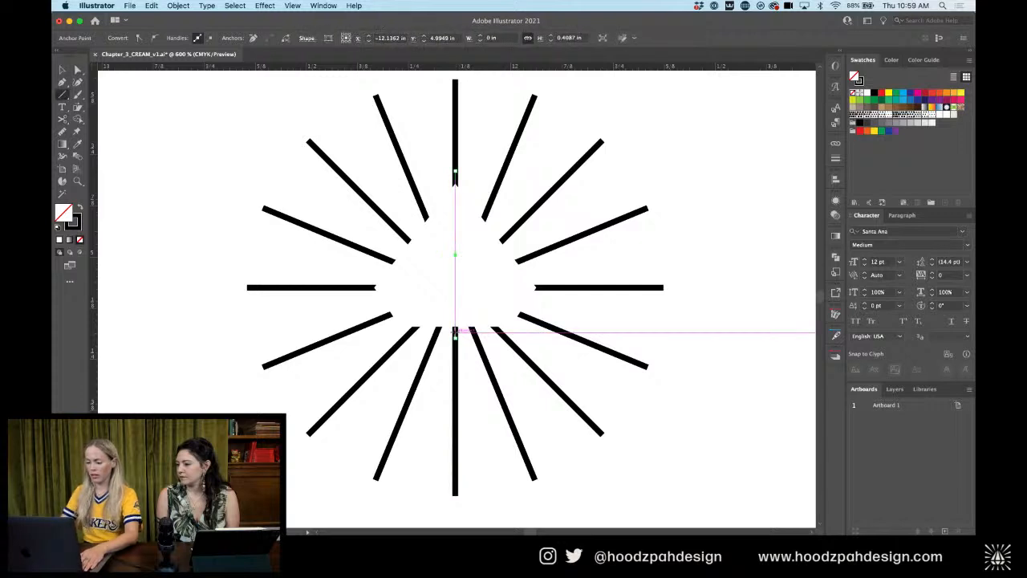
pyautogui.press('BackSpace')
pyautogui.press('BackSpace')
pyautogui.press('v')
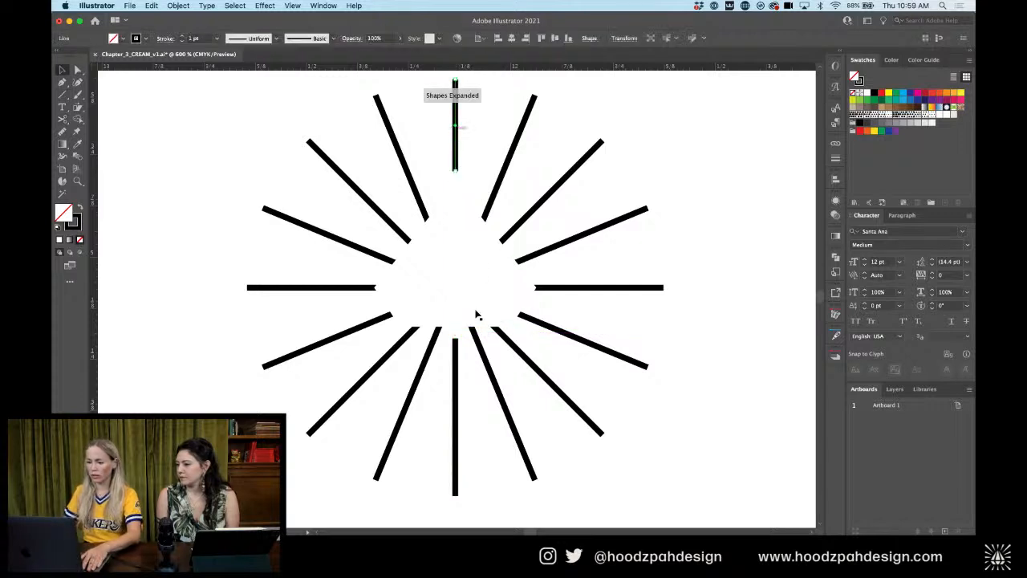
# Apply a variable width profile that tapers to points to both remaining segments of the vertical line
pyautogui.click(456, 392)
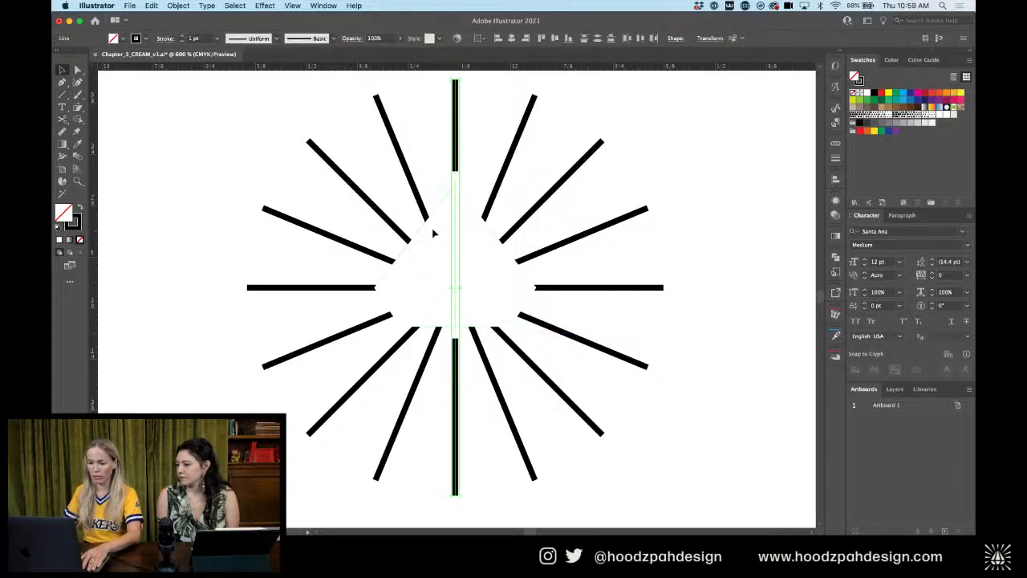
pyautogui.click(313, 38)
pyautogui.scroll(-3, 300, 88)
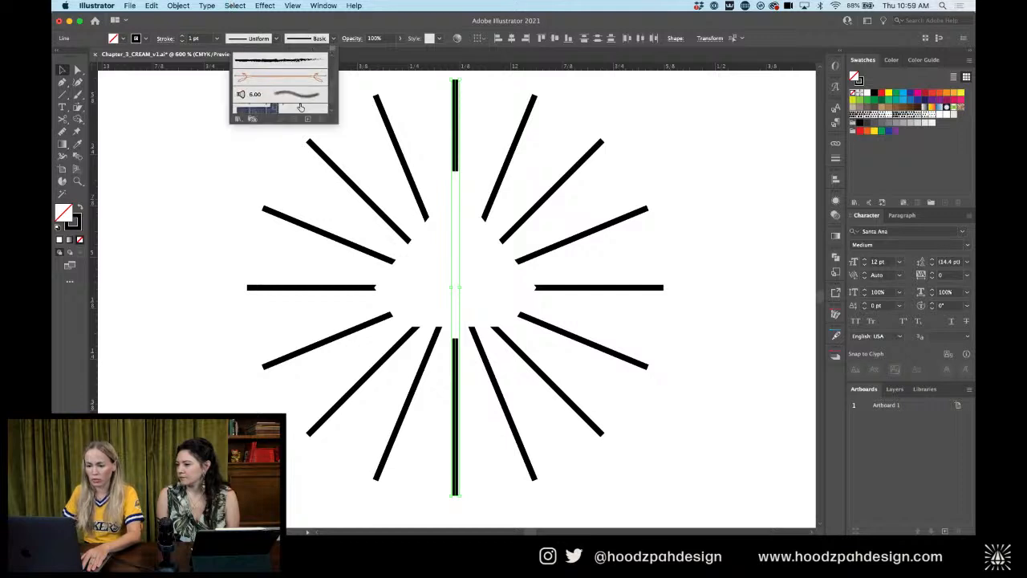
pyautogui.click(269, 47)
pyautogui.click(277, 38)
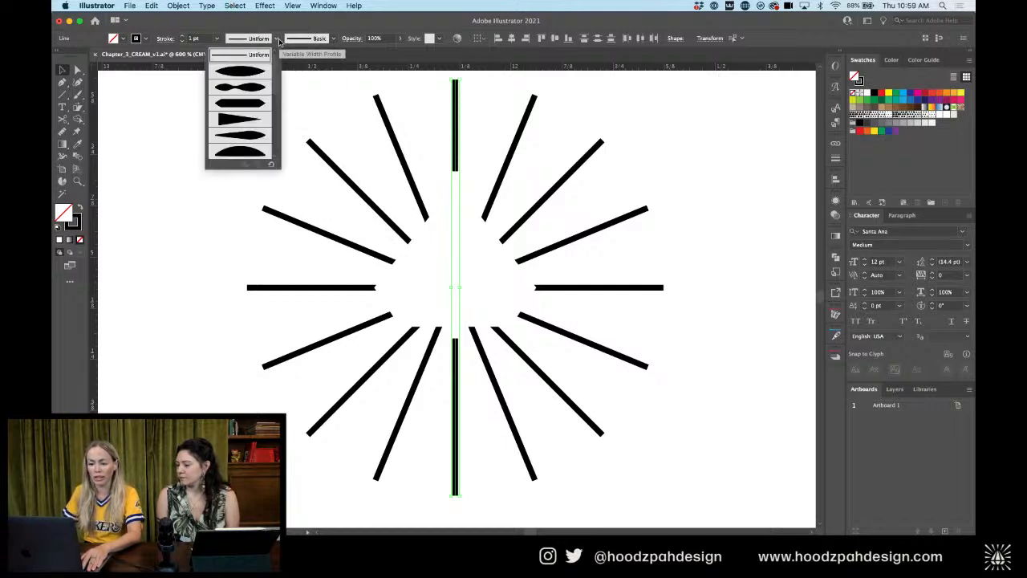
pyautogui.click(252, 137)
pyautogui.click(610, 180)
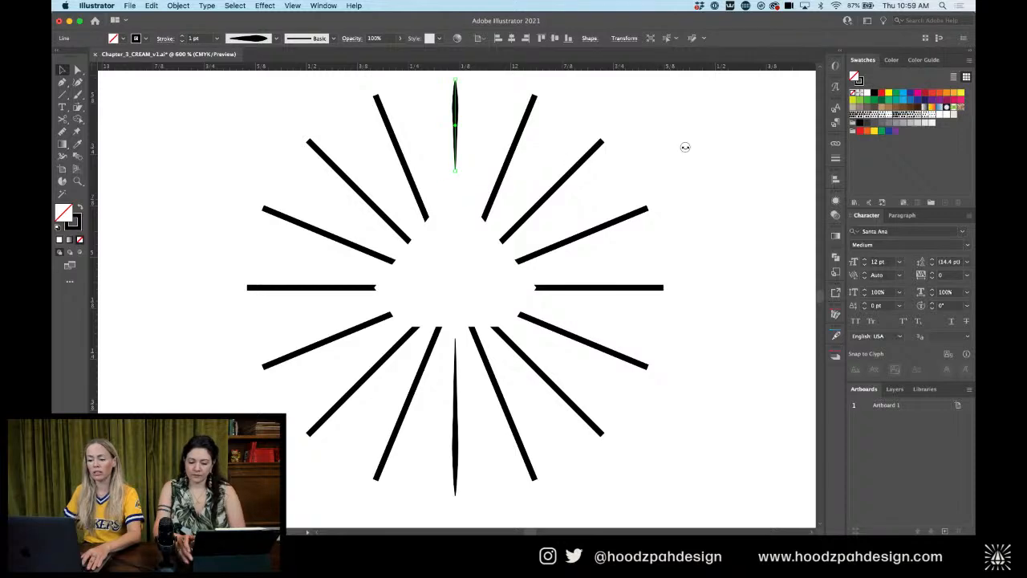
# Return to the lettering grid and examine the zigzag I up close against its sketch
pyautogui.press('super+minus')
pyautogui.press('super+minus')
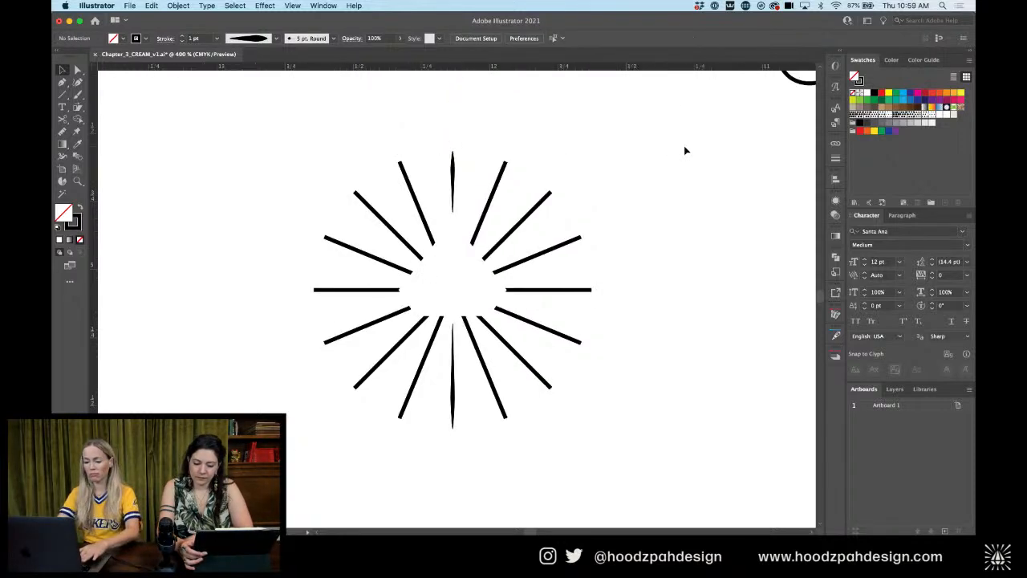
pyautogui.moveTo(634, 225); pyautogui.dragTo(255, 249)
pyautogui.press('super+minus')
pyautogui.moveTo(461, 262); pyautogui.dragTo(186, 340)
pyautogui.moveTo(463, 346); pyautogui.dragTo(458, 176)
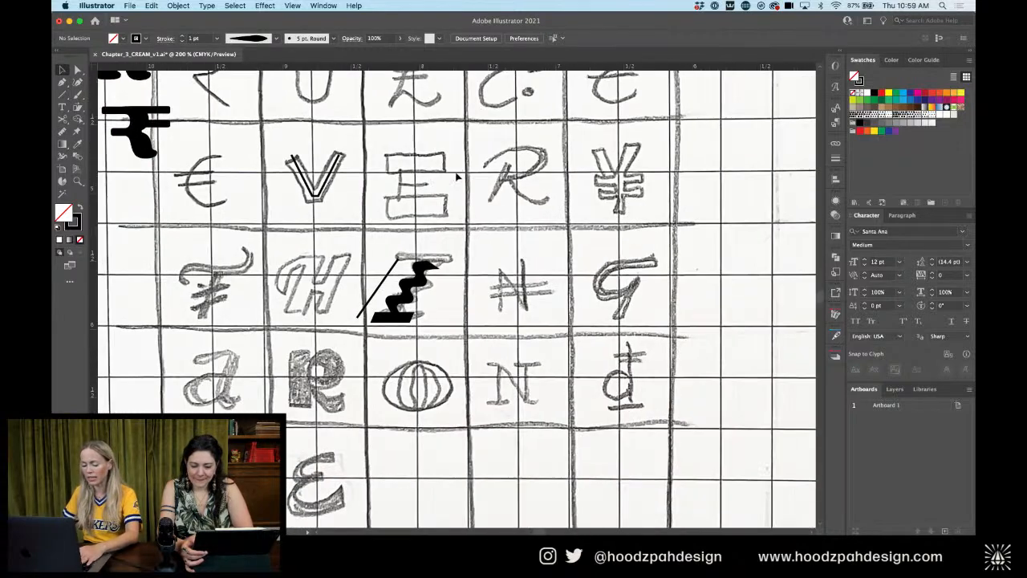
pyautogui.press('z')
pyautogui.moveTo(385, 283); pyautogui.dragTo(646, 315)
pyautogui.press('v')
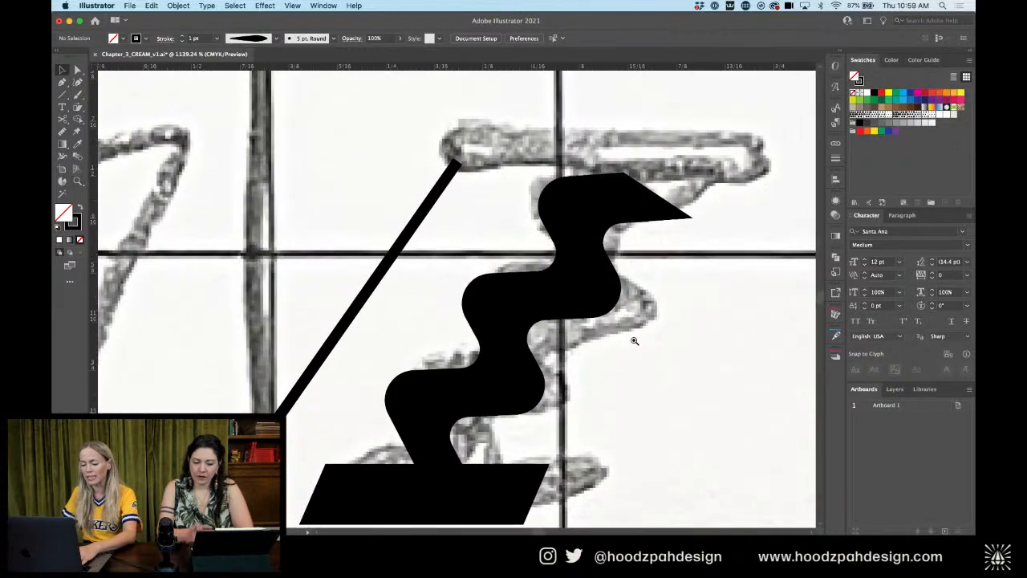
# Scale down the bottom bar of the zigzag I and place it over the sketched lower serif
pyautogui.moveTo(610, 374); pyautogui.dragTo(637, 300)
pyautogui.click(495, 429)
pyautogui.moveTo(453, 447); pyautogui.dragTo(495, 415)
pyautogui.press('a')
pyautogui.click(503, 421)
pyautogui.press('super+shift+a')
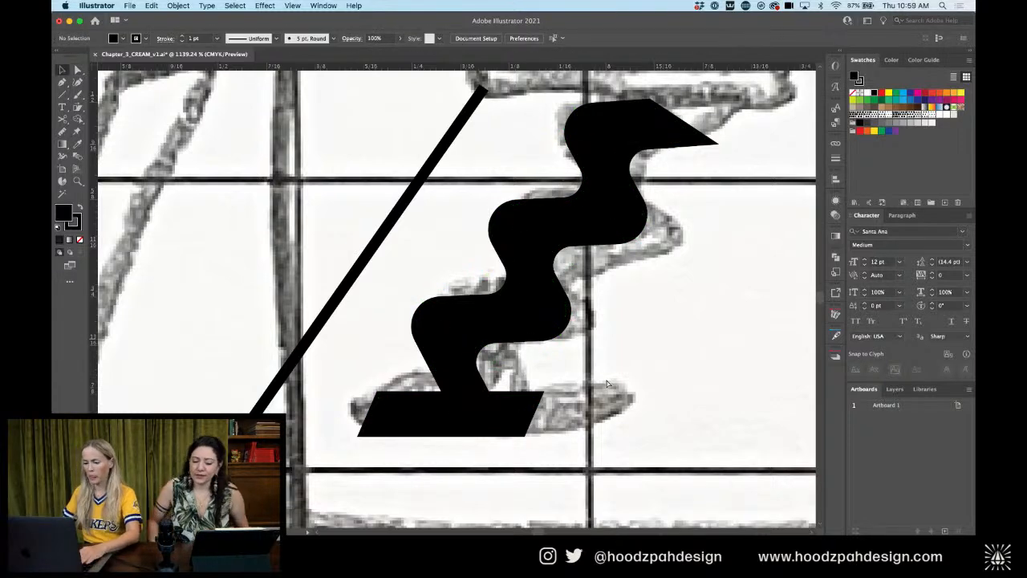
# Duplicate the bottom bar up to the top of the zigzag as its upper serif
pyautogui.press('super+minus')
pyautogui.press('super+minus')
pyautogui.moveTo(608, 379); pyautogui.dragTo(558, 421)
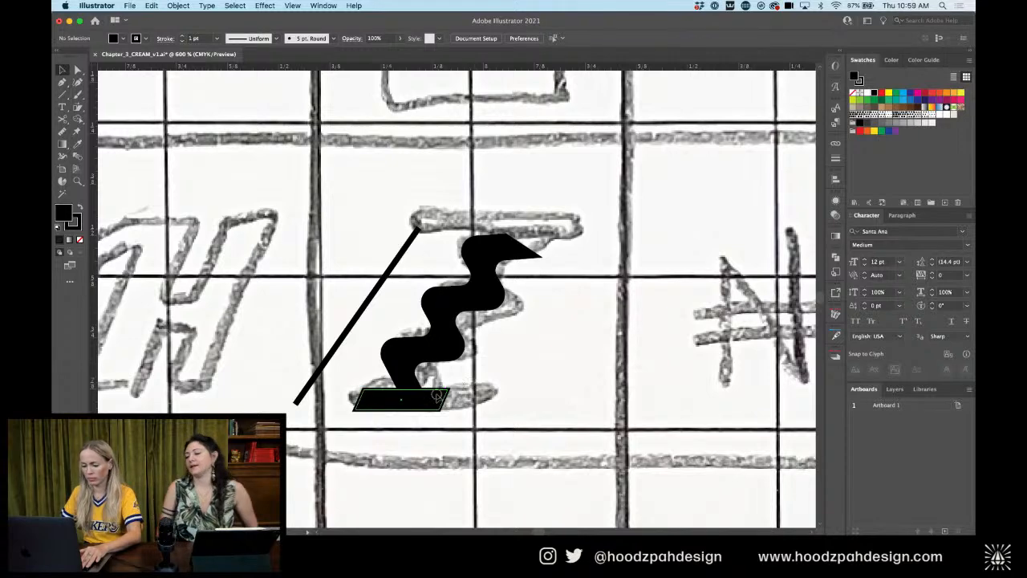
pyautogui.moveTo(438, 396); pyautogui.dragTo(545, 227)
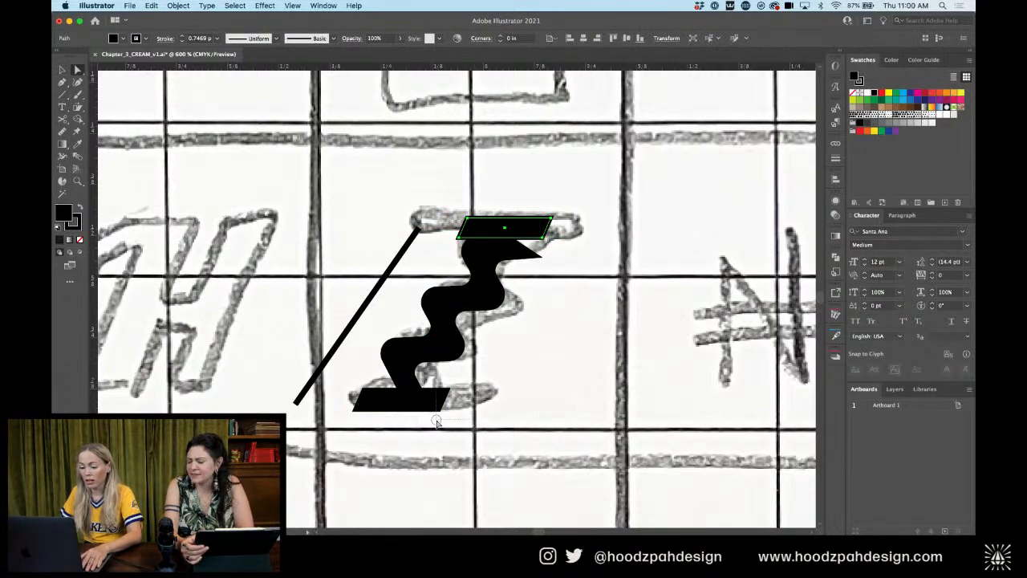
# Widen the bottom bar to the right edge of the sketched serif and shift it left beneath the zigzag
pyautogui.click(361, 399)
pyautogui.hotkey('shift', 'Right')
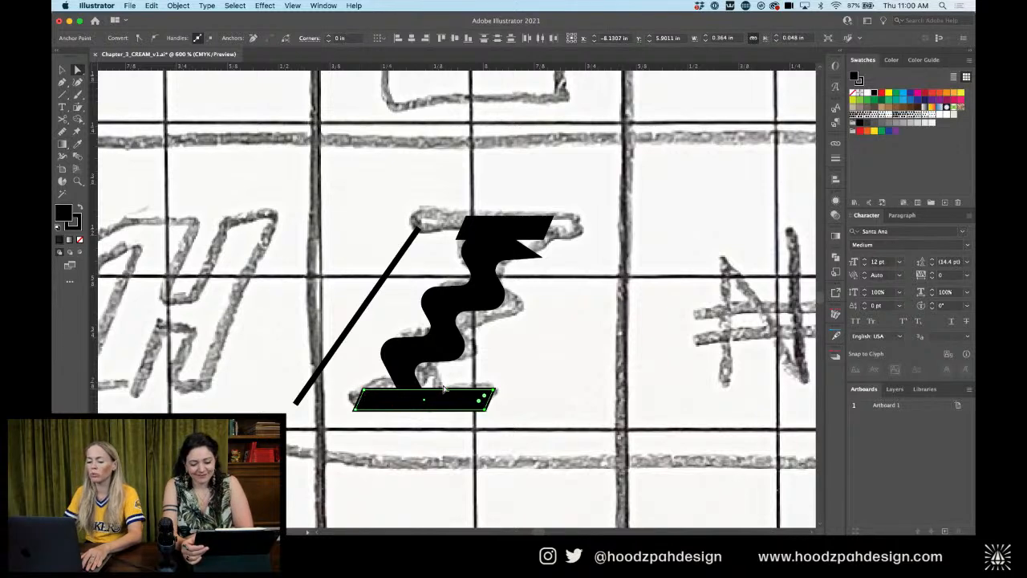
pyautogui.click(603, 344)
pyautogui.press('v')
pyautogui.moveTo(472, 403); pyautogui.dragTo(455, 402)
pyautogui.click(507, 372)
# Delete the short upper bar and replace it with a duplicate of the widened bottom bar
pyautogui.click(538, 235)
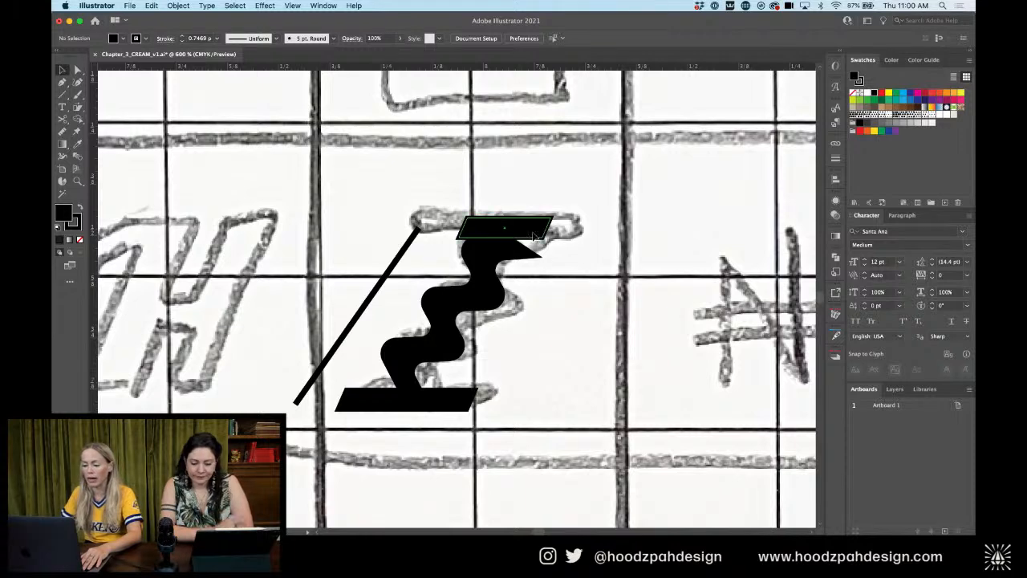
pyautogui.press('Delete')
pyautogui.click(454, 396)
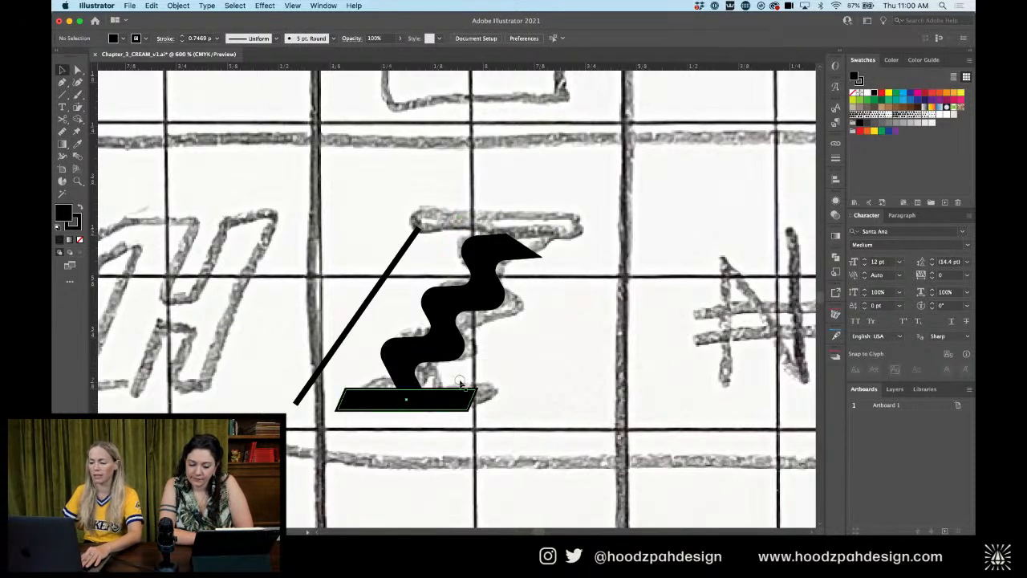
pyautogui.moveTo(455, 397); pyautogui.dragTo(545, 229)
pyautogui.press('super+=')
pyautogui.press('super+=')
pyautogui.click(545, 229)
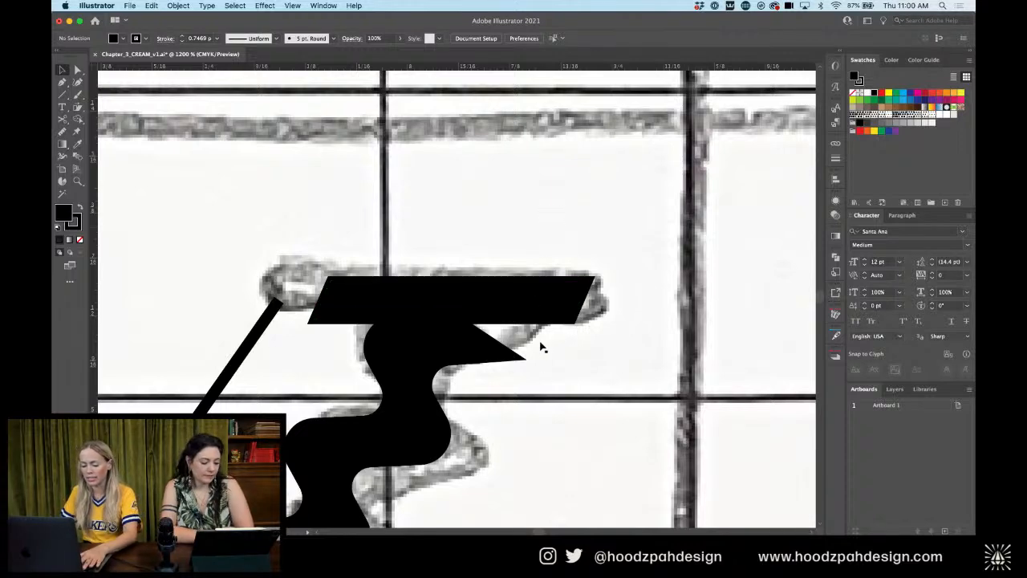
# Try to raise the zigzag's pointed upper end toward the top bar, and undo the change
pyautogui.press('a')
pyautogui.moveTo(516, 360); pyautogui.dragTo(510, 319)
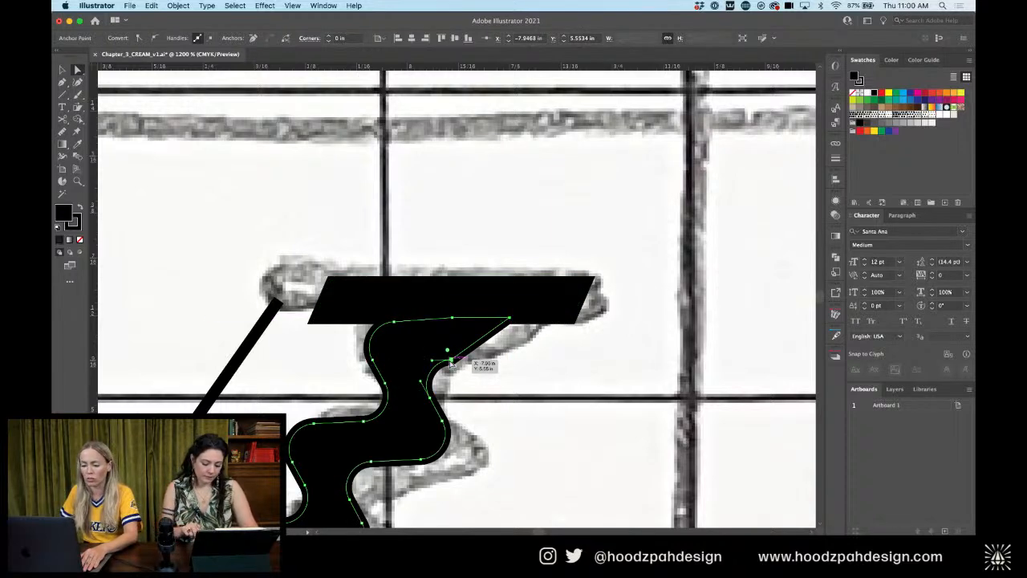
pyautogui.press('super+z')
pyautogui.click(552, 371)
pyautogui.click(473, 358)
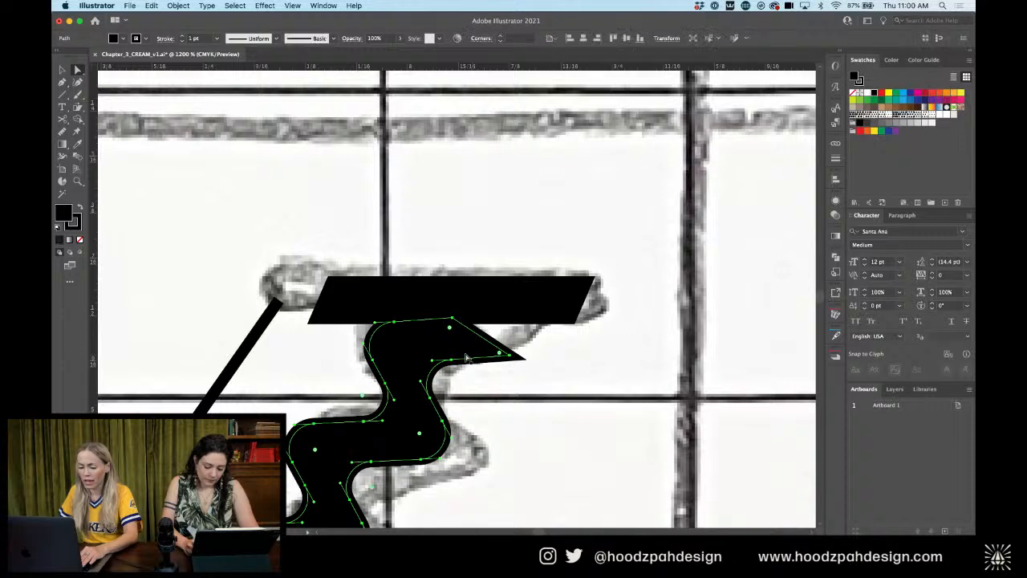
# Lower the top bar over the zigzag's upper end and tuck the zigzag's top corner point inside the bar
pyautogui.click(523, 300)
pyautogui.moveTo(522, 300)
pyautogui.mouseDown()
pyautogui.moveTo(510, 338)
pyautogui.moveTo(537, 340)
pyautogui.mouseUp()
pyautogui.click(464, 312)
pyautogui.click(452, 317)
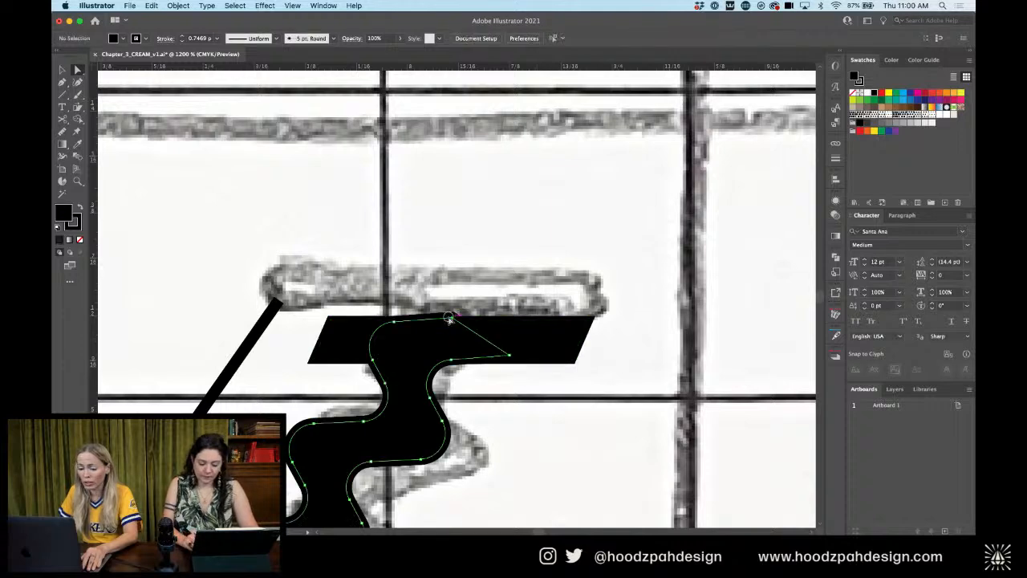
pyautogui.moveTo(452, 318); pyautogui.dragTo(457, 324)
pyautogui.click(491, 277)
# Shift the top bar slightly left over the zigzag stem
pyautogui.press('super+minus')
pyautogui.press('super+minus')
pyautogui.press('super+minus')
pyautogui.press('super+minus')
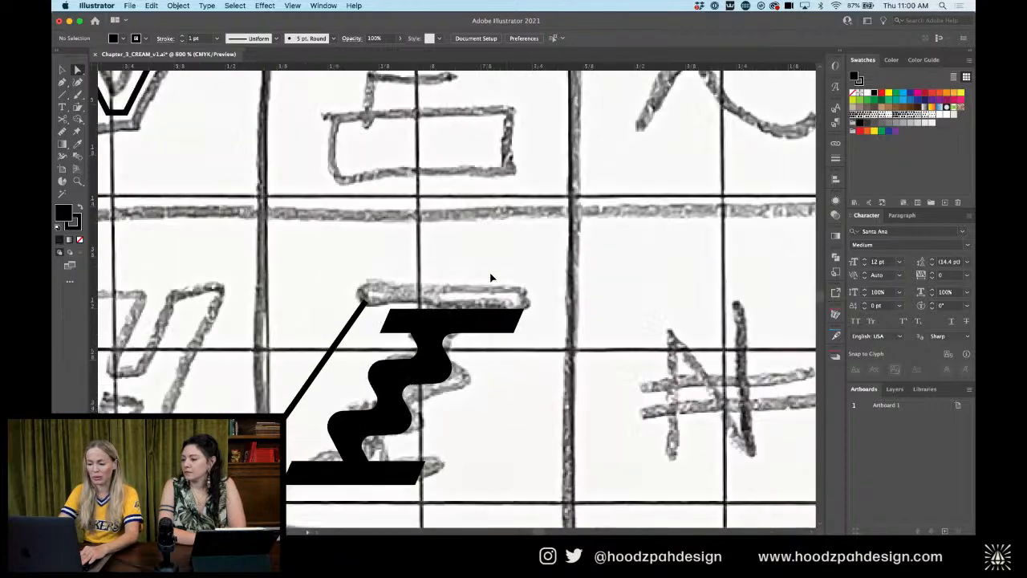
pyautogui.press('v')
pyautogui.click(474, 312)
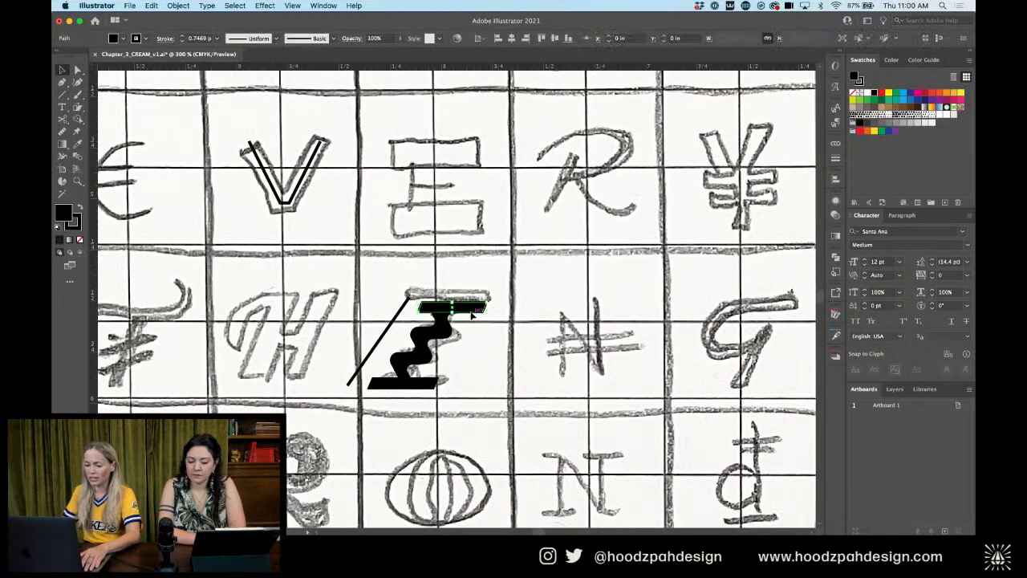
pyautogui.click(501, 278)
pyautogui.press('super+equal')
pyautogui.press('super+equal')
pyautogui.press('super+equal')
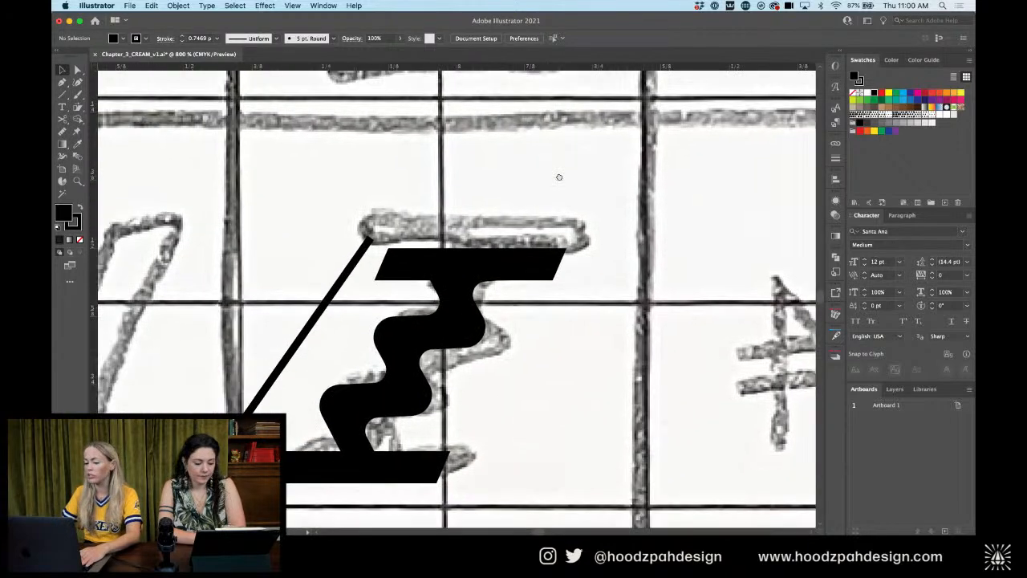
# Copy the zigzag and both bars of the I from the sketch and paste them onto the final lettering grid
pyautogui.moveTo(583, 267)
pyautogui.mouseDown()
pyautogui.moveTo(385, 447)
pyautogui.moveTo(376, 469)
pyautogui.mouseUp()
pyautogui.press('super+minus')
pyautogui.press('super+minus')
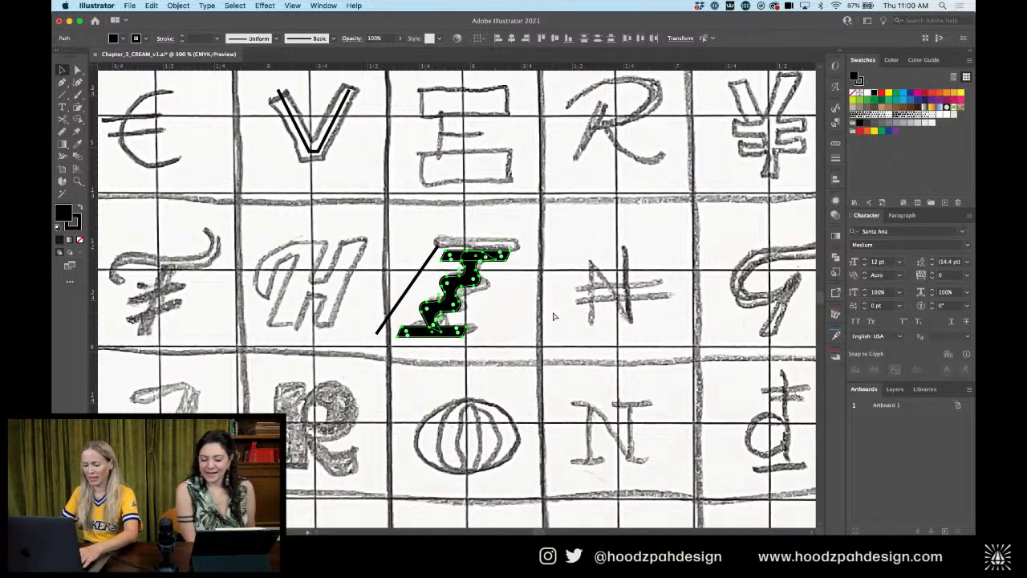
pyautogui.click(574, 265)
pyautogui.press('super+minus')
pyautogui.press('super+minus')
pyautogui.press('super+minus')
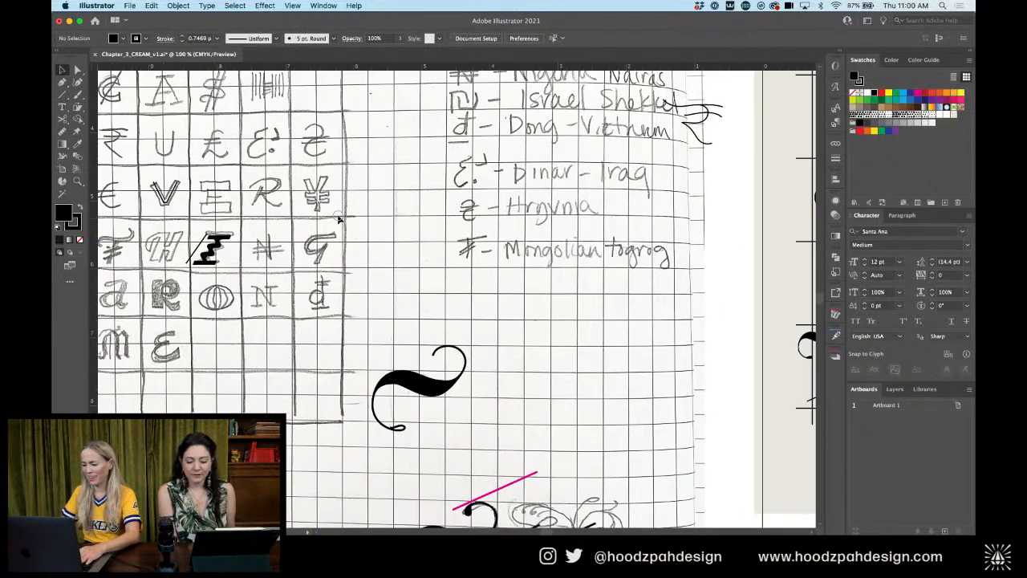
pyautogui.scroll(-5, 339, 218)
pyautogui.hscroll(15, 339, 218)
pyautogui.scroll(3, 321, 281)
pyautogui.press('super+v')
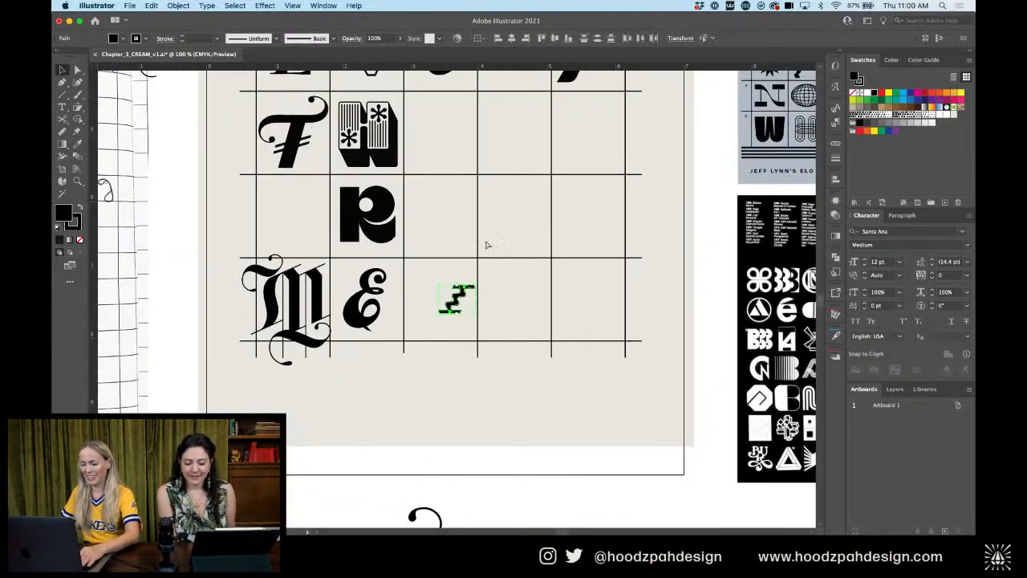
# Enlarge the pasted I and move it into the fourth-row cell right of the decorative H
pyautogui.moveTo(457, 314); pyautogui.dragTo(452, 342)
pyautogui.moveTo(454, 318); pyautogui.dragTo(441, 138)
pyautogui.press('super+equal')
pyautogui.press('super+equal')
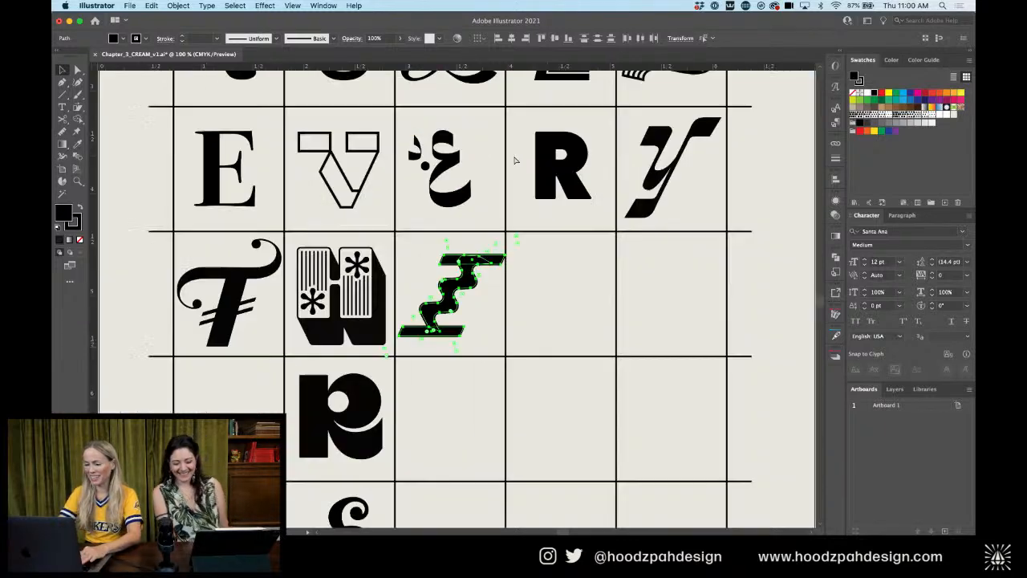
# Scale the I down slightly and nudge it until it sits centred in its cell
pyautogui.moveTo(527, 251); pyautogui.dragTo(519, 249)
pyautogui.press('Right')
pyautogui.press('Right')
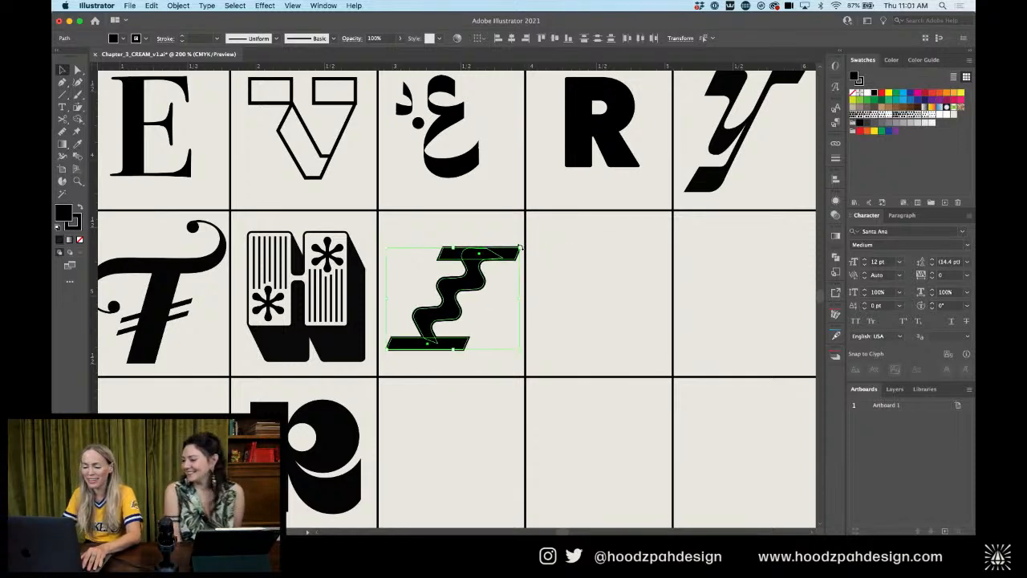
pyautogui.press('Left')
pyautogui.press('Up')
pyautogui.press('Up')
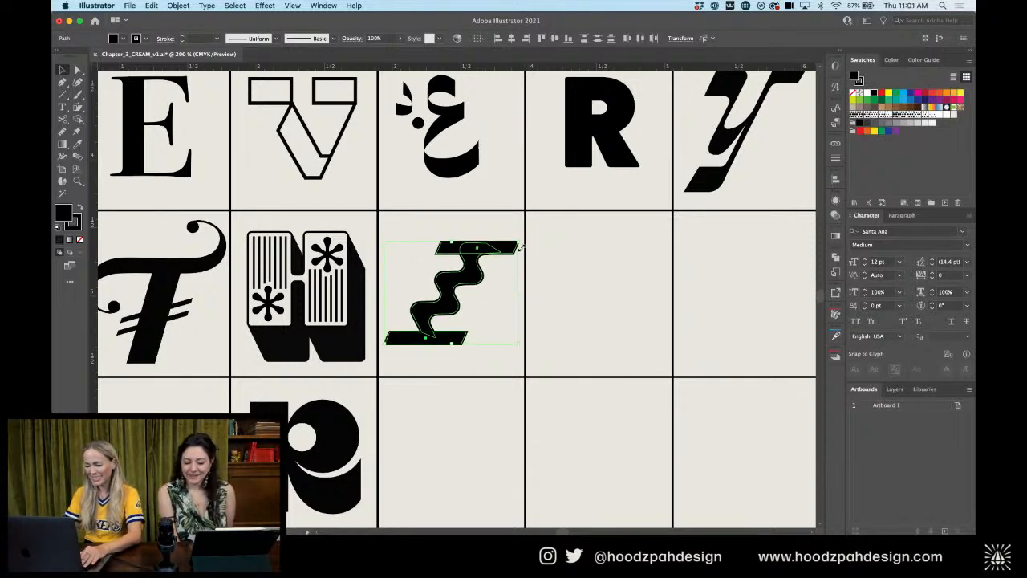
# Examine the placed I against the other letters in the grid and up close
pyautogui.press('super+minus')
pyautogui.press('super+minus')
pyautogui.press('super+minus')
pyautogui.press('super+minus')
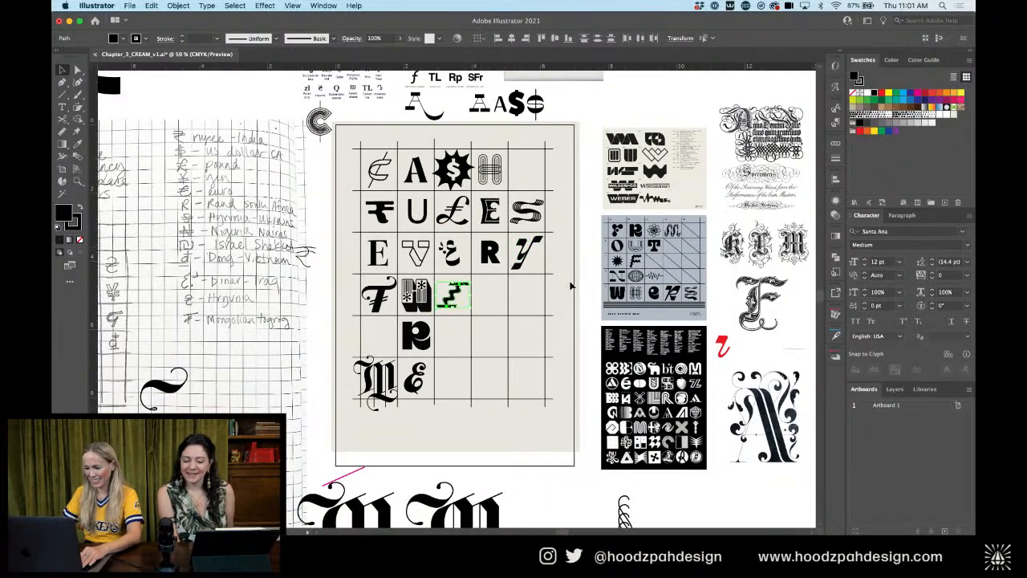
pyautogui.click(581, 279)
pyautogui.press('super+plus')
pyautogui.press('super+plus')
pyautogui.press('super+plus')
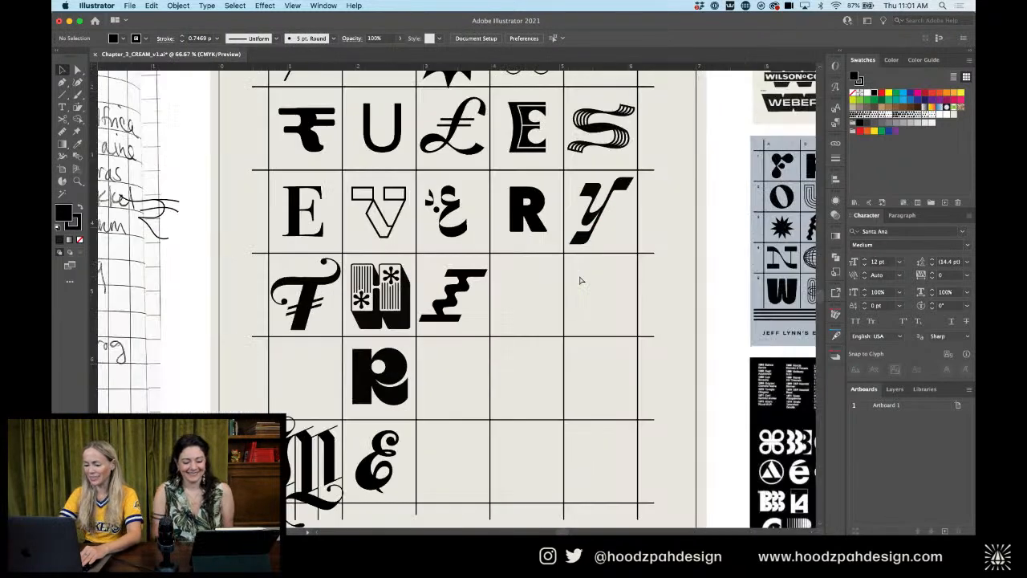
pyautogui.press('super+plus')
pyautogui.press('super+plus')
pyautogui.press('super+plus')
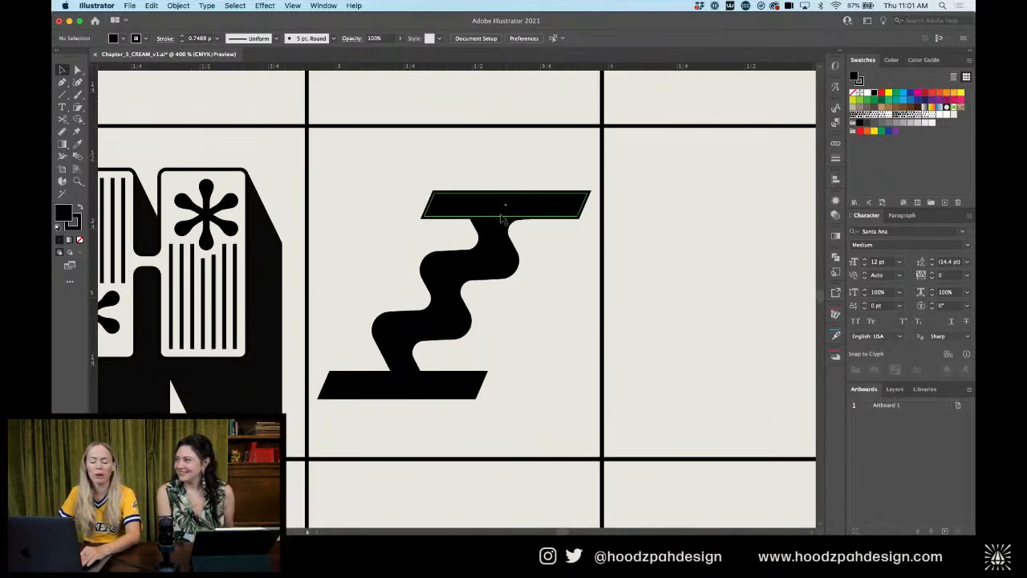
# Try to move the I's top bar slightly down, and undo the move
pyautogui.click(550, 222)
pyautogui.moveTo(550, 222); pyautogui.dragTo(554, 226)
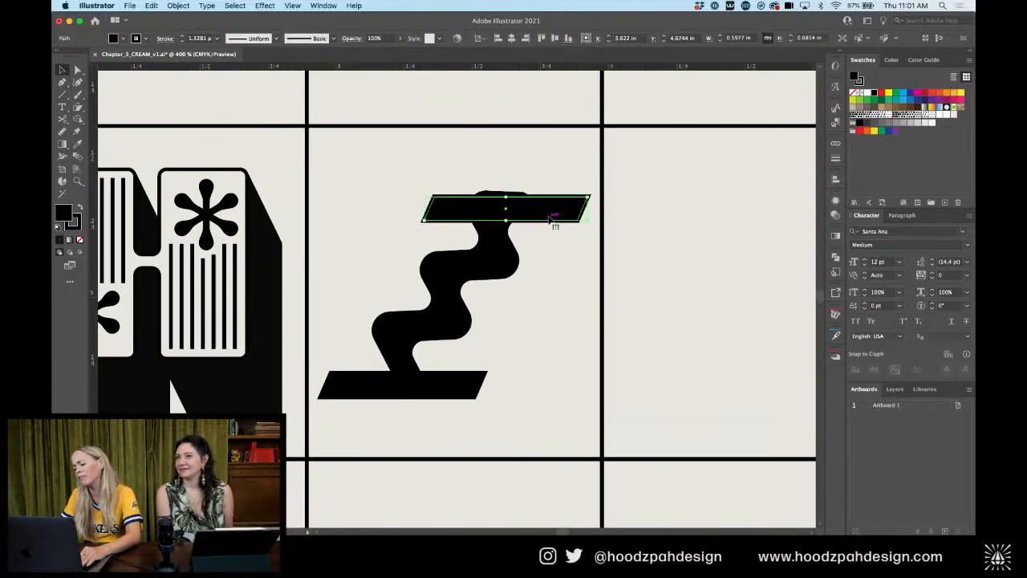
pyautogui.press('super+z')
# Nudge the I's bottom bar up to shorten the visible part of the zigzag
pyautogui.click(455, 375)
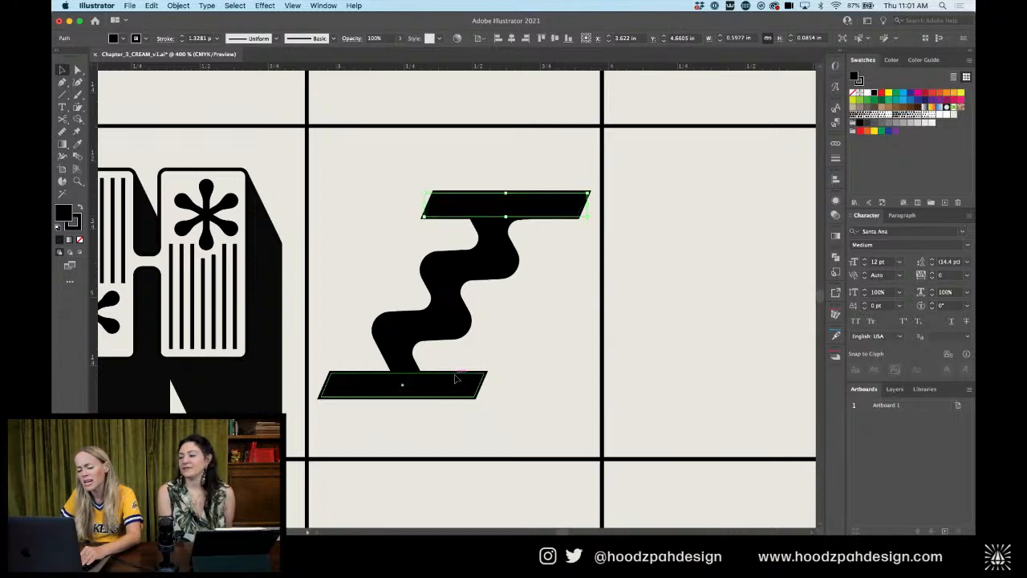
pyautogui.press('Up')
pyautogui.press('Up')
pyautogui.press('Up')
pyautogui.press('super+equal')
pyautogui.press('super+equal')
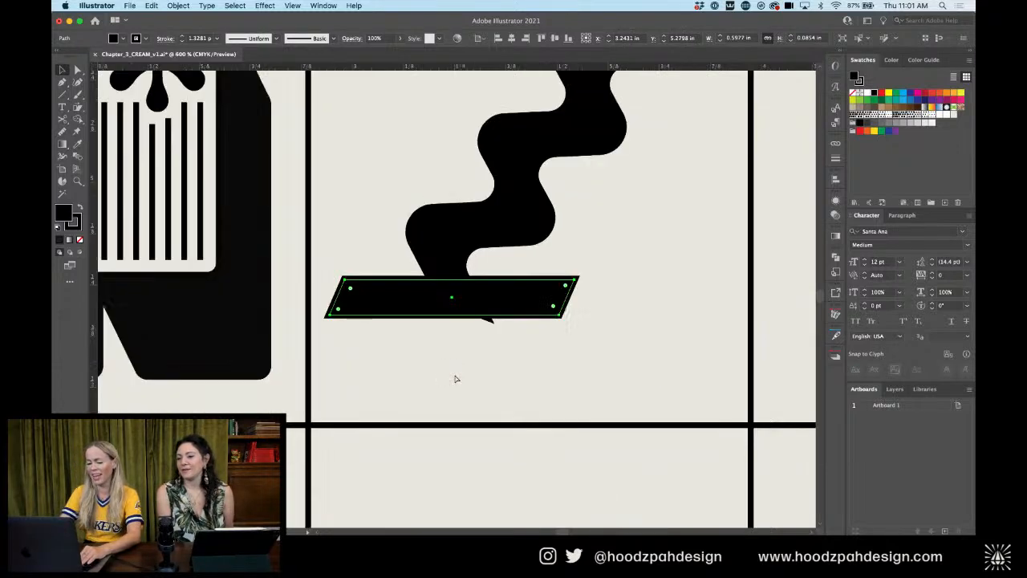
# Pull the zigzag's protruding lower anchor point up so it hides inside the bottom bar
pyautogui.press('a')
pyautogui.click(448, 253)
pyautogui.moveTo(486, 319); pyautogui.dragTo(484, 303)
pyautogui.press('super+minus')
pyautogui.press('super+minus')
pyautogui.press('super+minus')
pyautogui.press('super+minus')
pyautogui.press('super+minus')
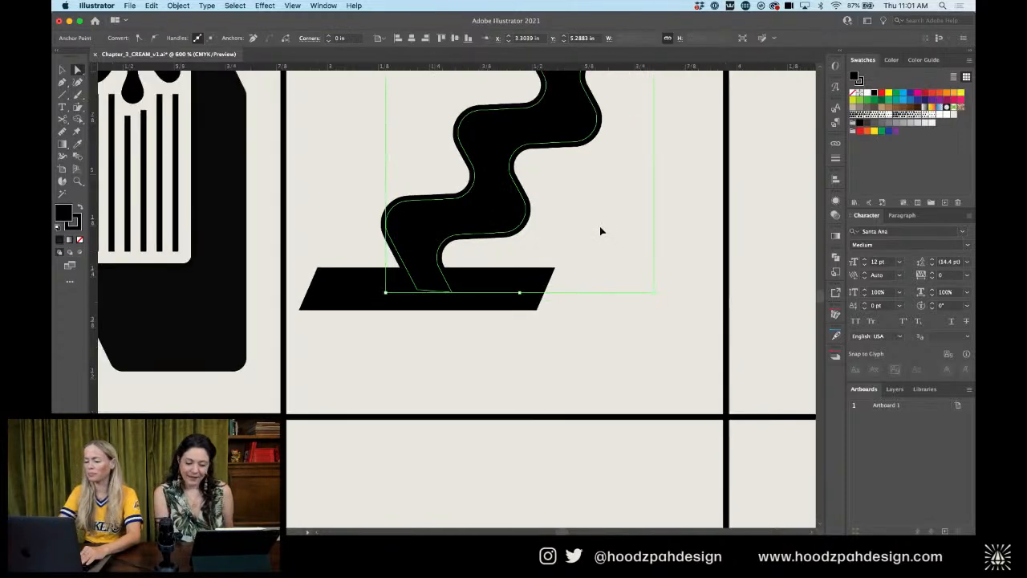
pyautogui.click(578, 250)
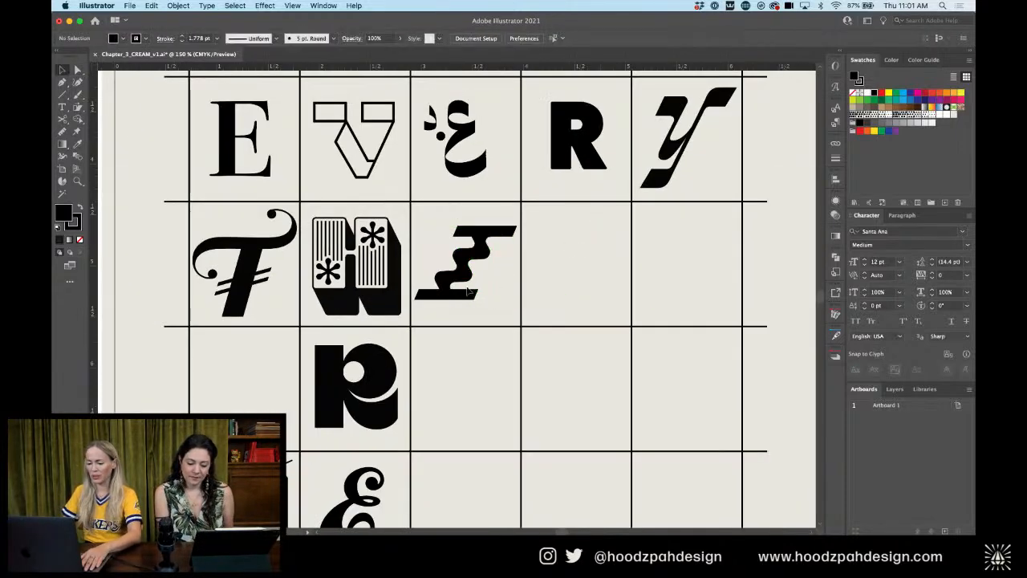
# Select the zigzag and both bars of the I and group them
pyautogui.click(472, 295)
pyautogui.keyDown('shift'); pyautogui.click(482, 252); pyautogui.keyUp('shift')
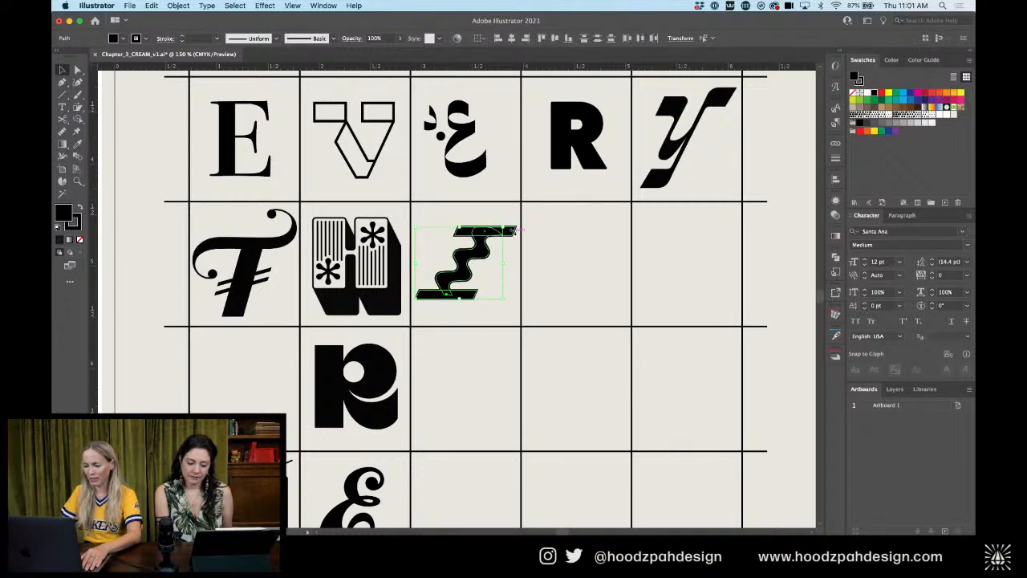
pyautogui.press('super+g')
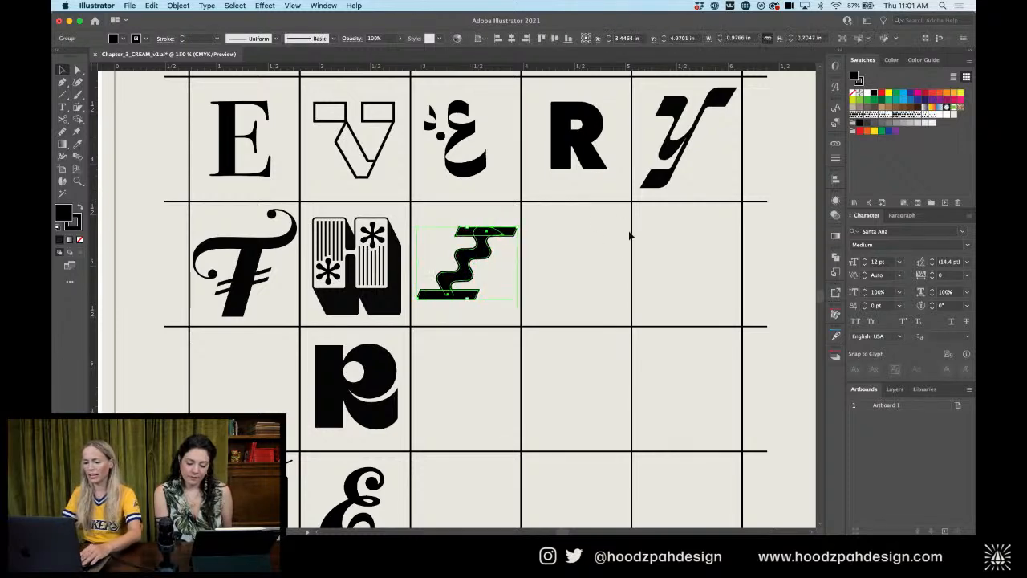
pyautogui.press('super+minus')
pyautogui.press('super+minus')
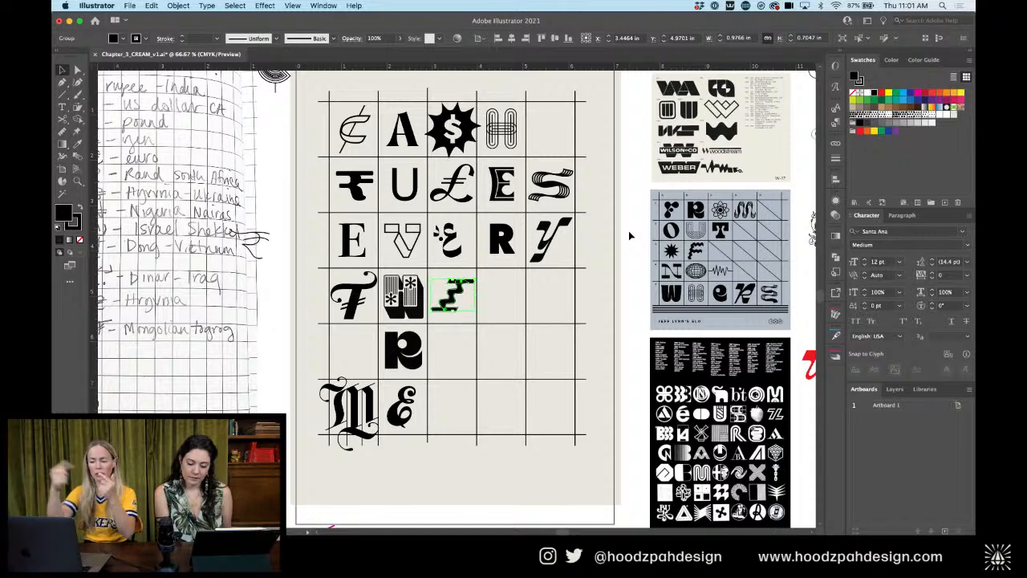
# Add the text letter N in 12 pt Santa Ana Medium to the empty fourth-row cell right of the I
pyautogui.moveTo(628, 303)
pyautogui.mouseDown()
pyautogui.moveTo(584, 302)
pyautogui.moveTo(587, 371)
pyautogui.mouseUp()
pyautogui.click(583, 303)
pyautogui.moveTo(269, 361); pyautogui.dragTo(626, 280)
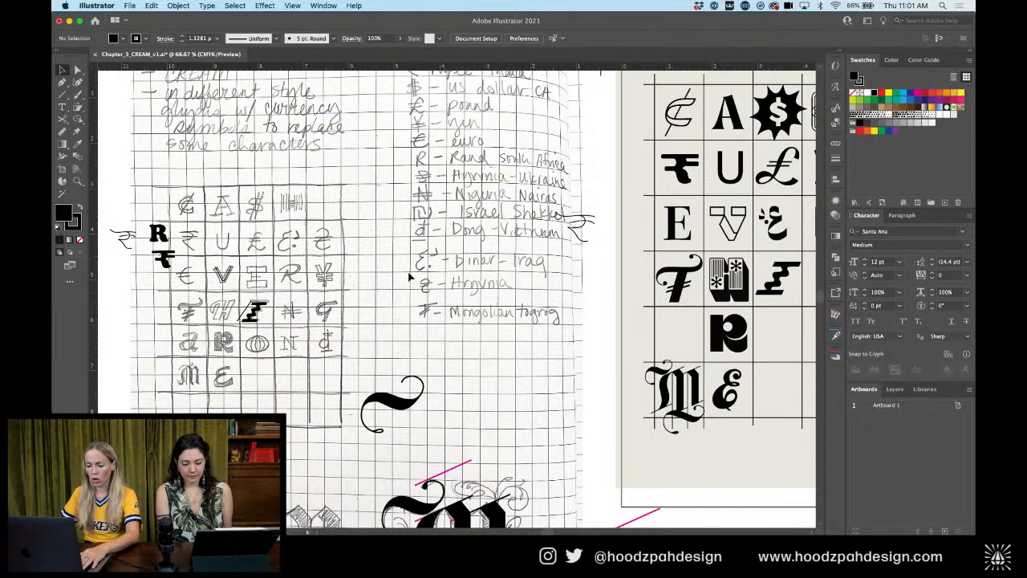
pyautogui.hscroll(10, 410, 277)
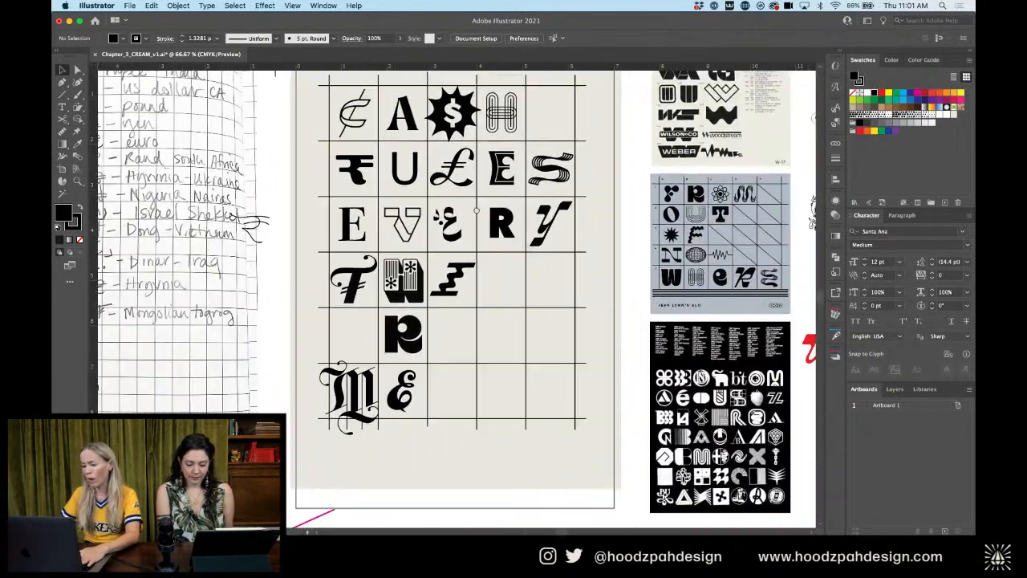
pyautogui.scroll(3, 457, 297)
pyautogui.click(62, 107)
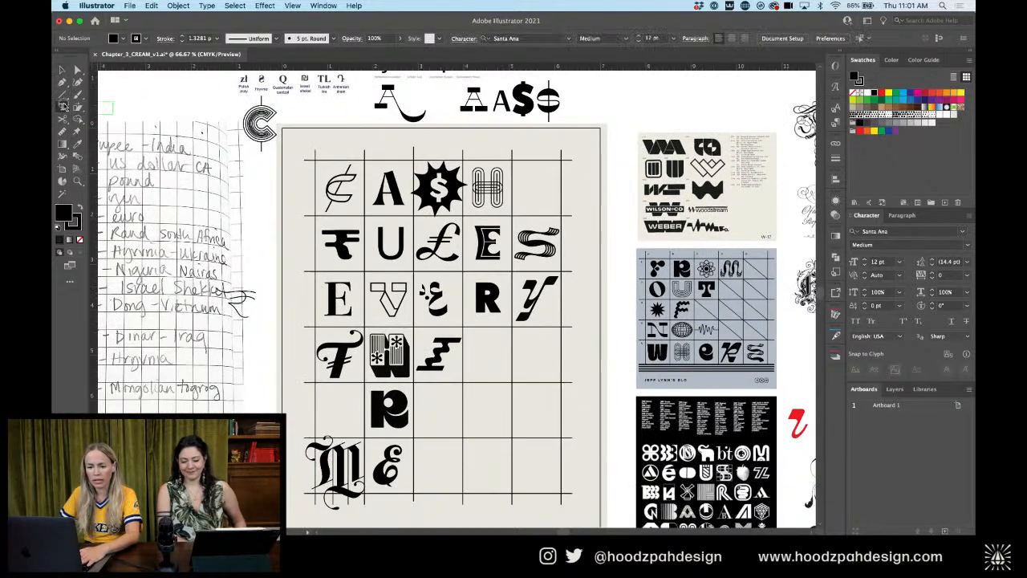
pyautogui.click(480, 362)
pyautogui.write('N')
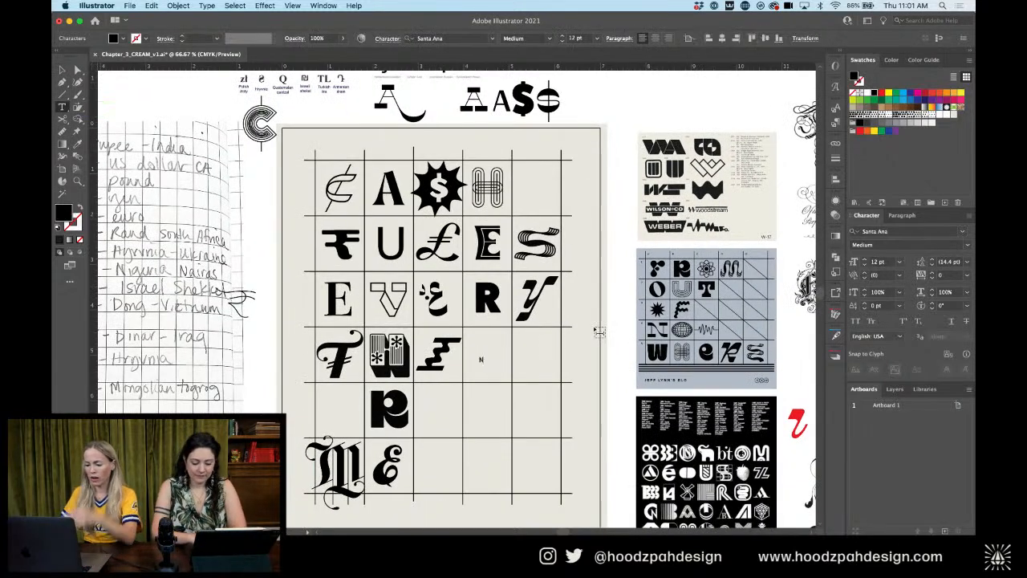
pyautogui.click(63, 70)
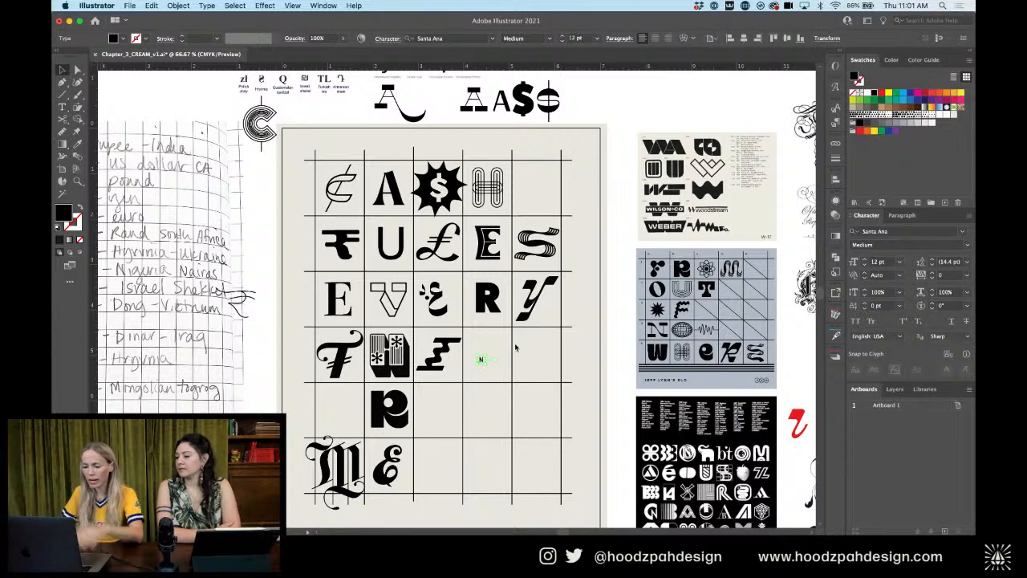
# Scale the text N up to about 78.5 pt and centre it in its fourth-row grid cell
pyautogui.moveTo(486, 358); pyautogui.dragTo(519, 331)
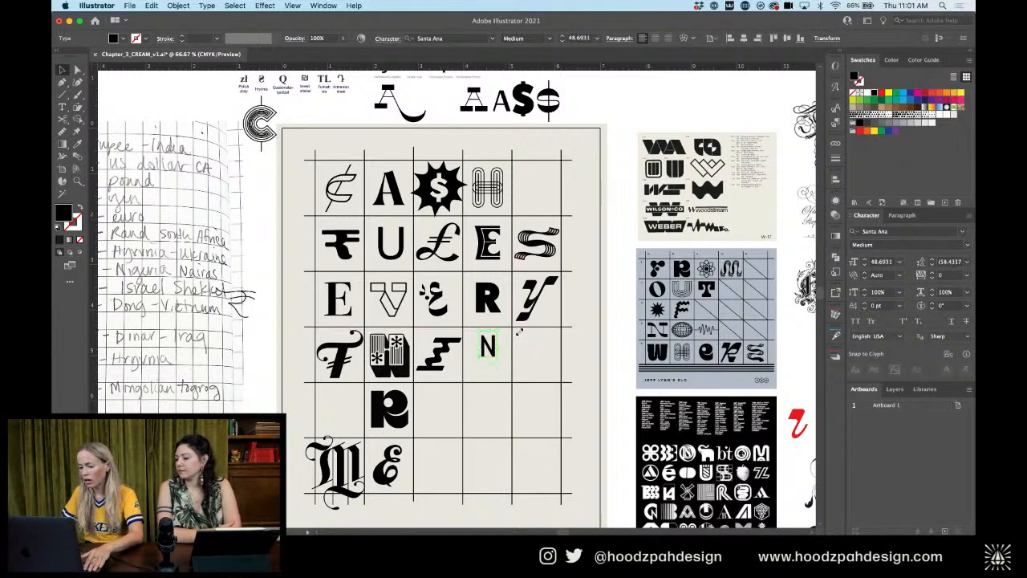
pyautogui.moveTo(489, 368)
pyautogui.mouseDown()
pyautogui.moveTo(492, 392)
pyautogui.moveTo(492, 371)
pyautogui.mouseUp()
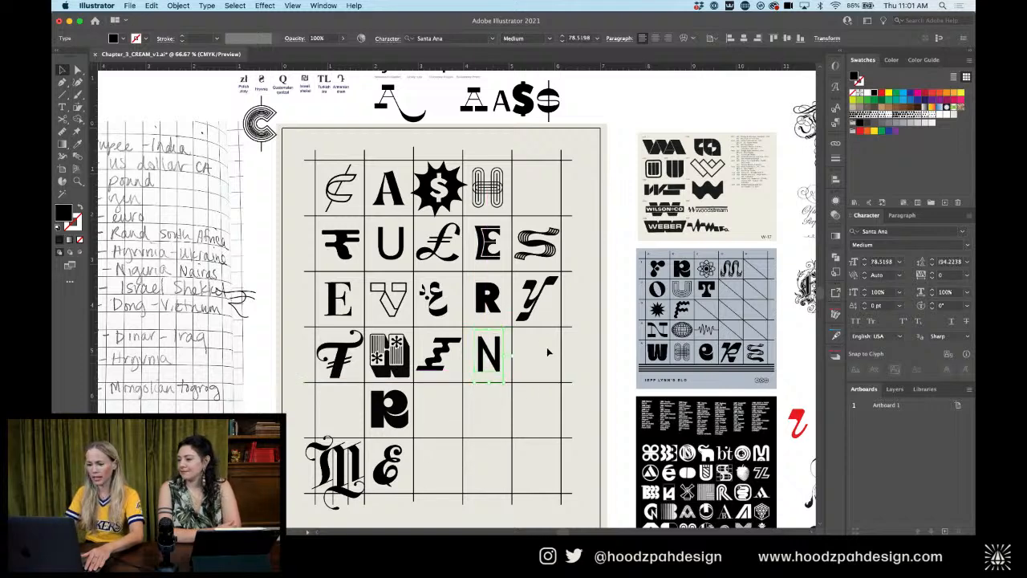
pyautogui.press('super+equal')
pyautogui.press('super+equal')
pyautogui.press('super+equal')
pyautogui.press('Left')
pyautogui.press('Left')
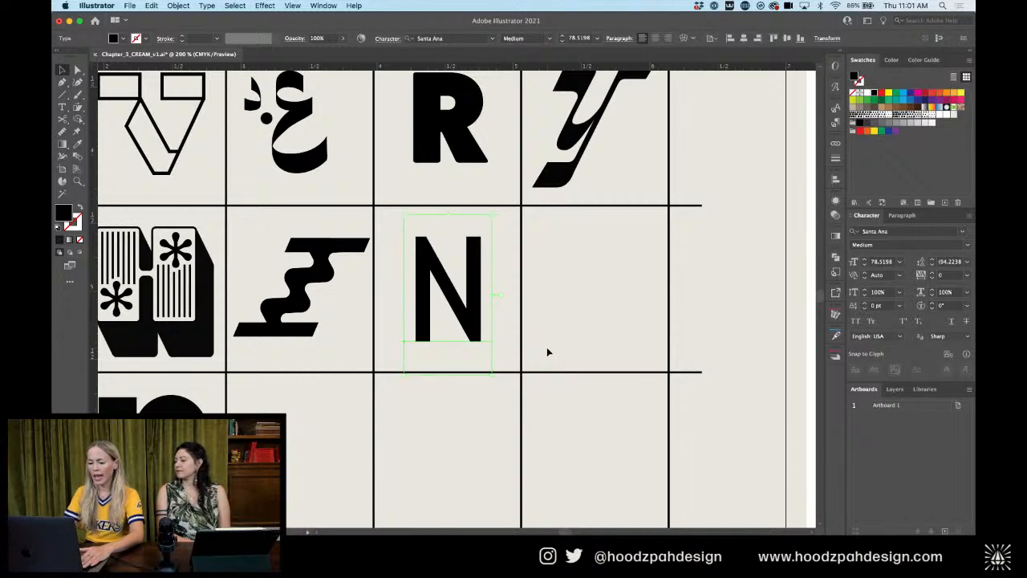
pyautogui.click(546, 347)
# Duplicate the N into the empty cell to its right and replace the copy's text with a hyphen
pyautogui.press('\\')
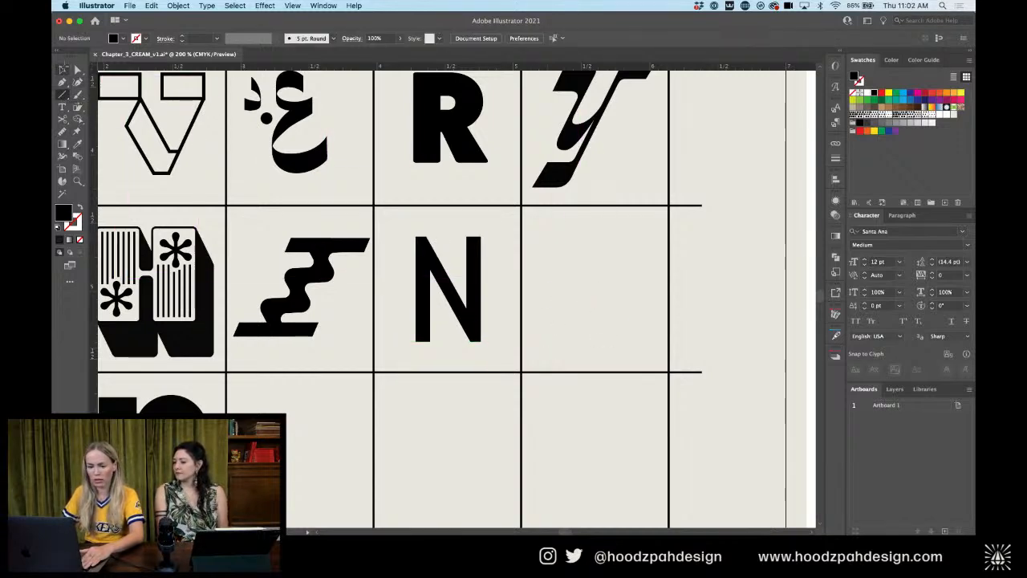
pyautogui.press('v')
pyautogui.moveTo(476, 305); pyautogui.dragTo(619, 303)
pyautogui.press('t')
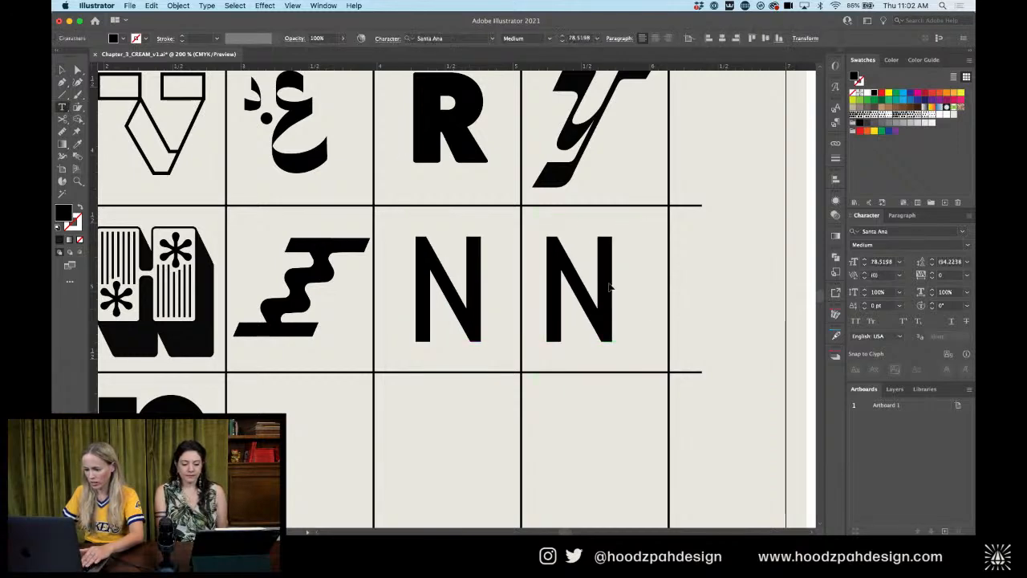
pyautogui.doubleClick(592, 286)
pyautogui.write('-')
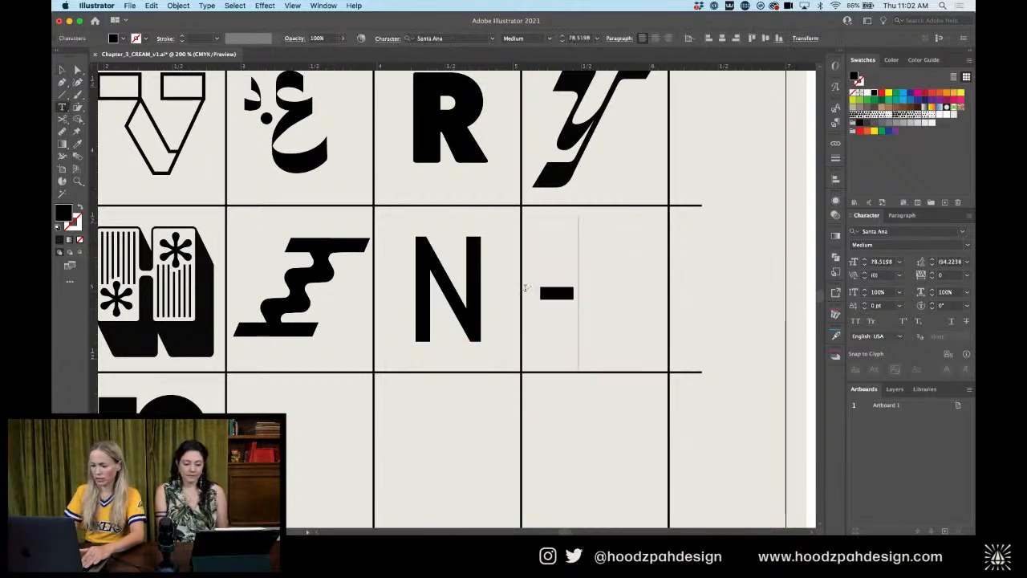
pyautogui.press('Escape')
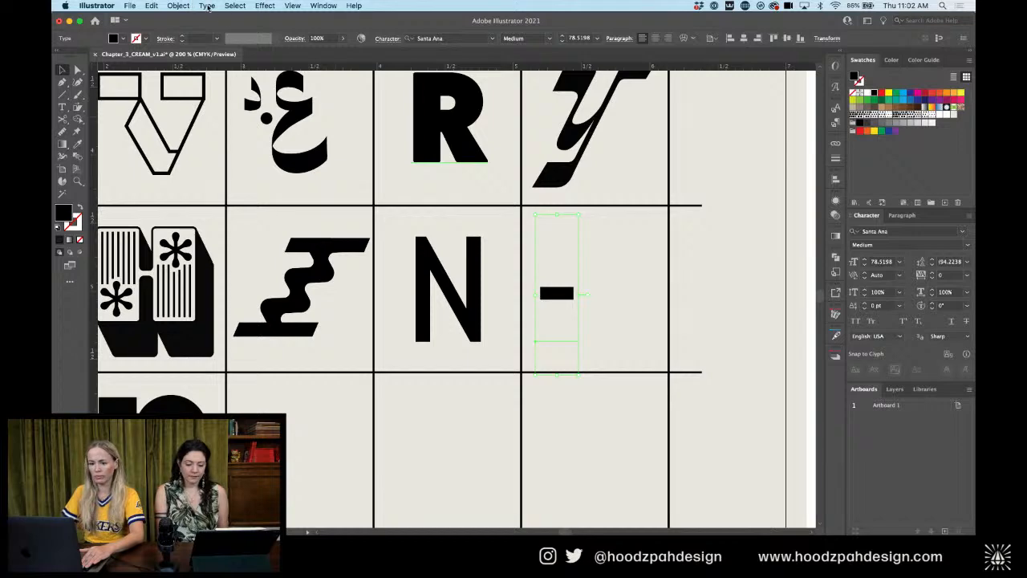
# Convert the hyphen to outlines and turn it into two wide parallel bars crossing the middle of the N
pyautogui.click(207, 6)
pyautogui.click(248, 171)
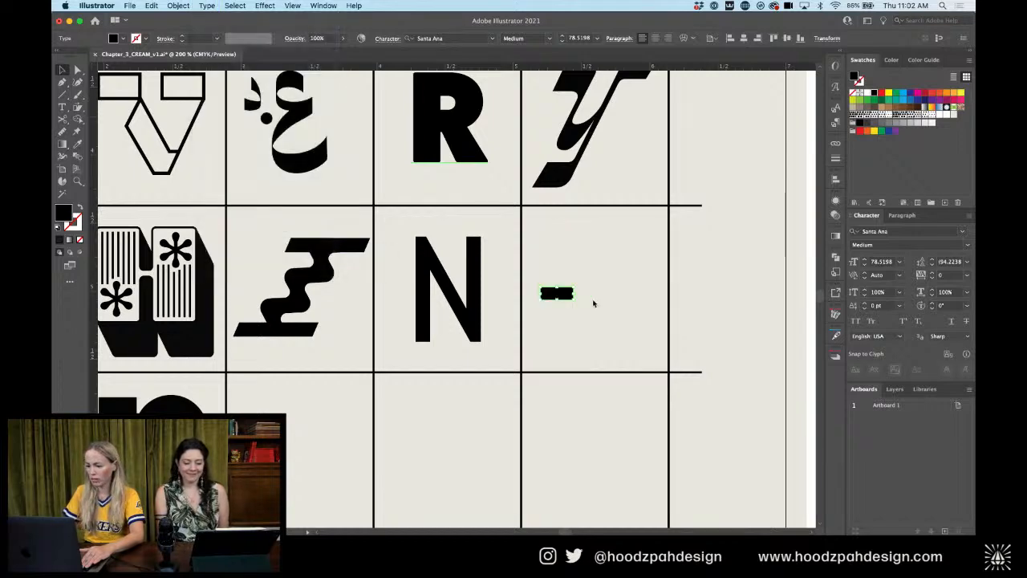
pyautogui.moveTo(573, 294); pyautogui.dragTo(486, 305)
pyautogui.moveTo(486, 305); pyautogui.dragTo(490, 287)
pyautogui.press('super+equal')
pyautogui.press('super+equal')
pyautogui.press('super+equal')
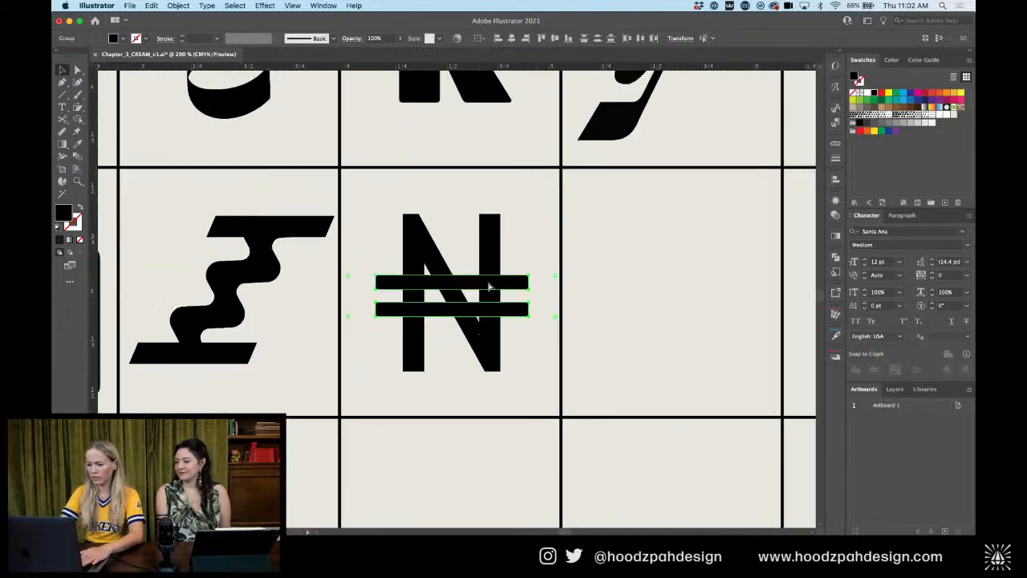
# Change the font weight of the N to Santa Ana Regular
pyautogui.click(487, 284)
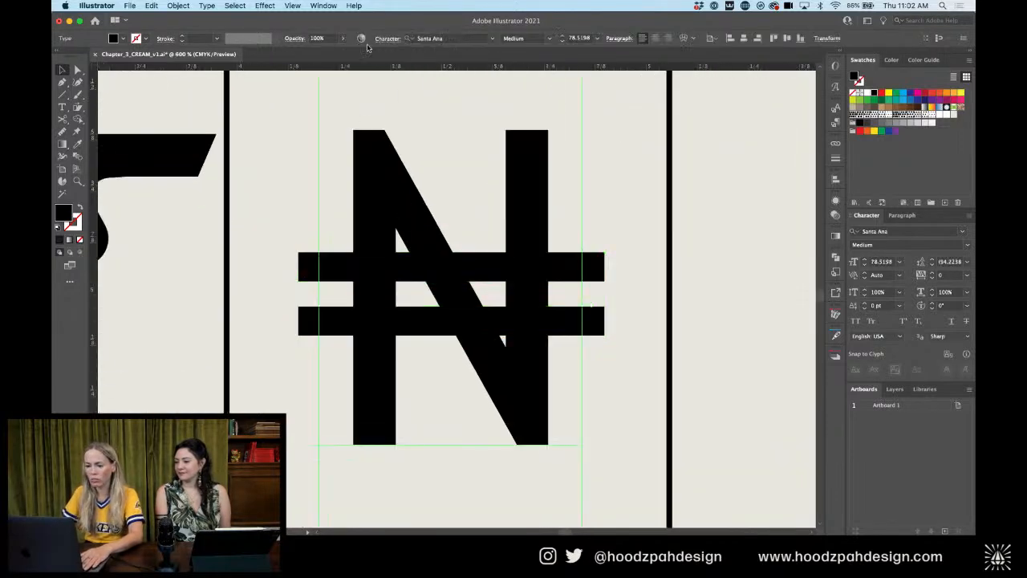
pyautogui.click(549, 37)
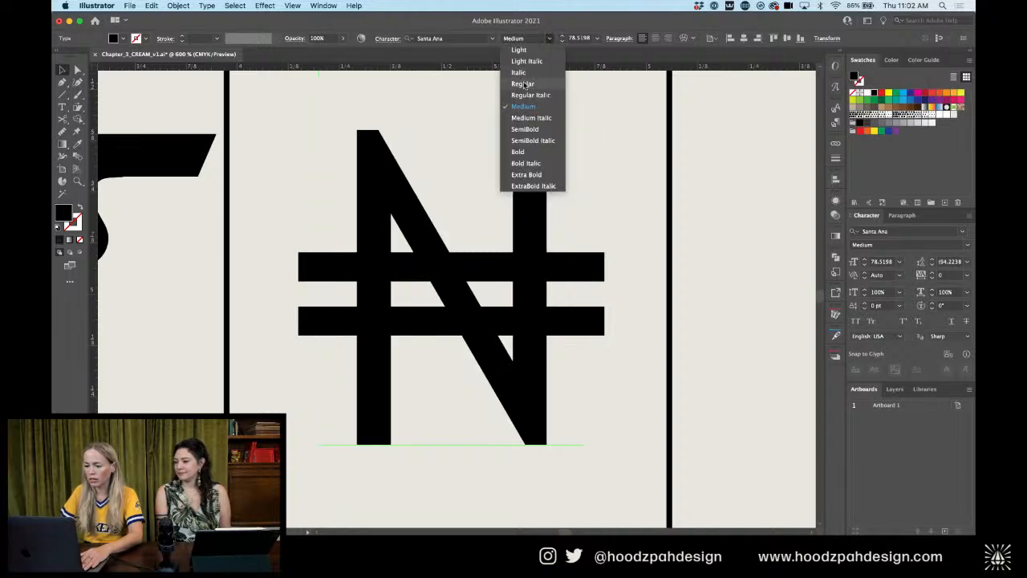
pyautogui.click(522, 97)
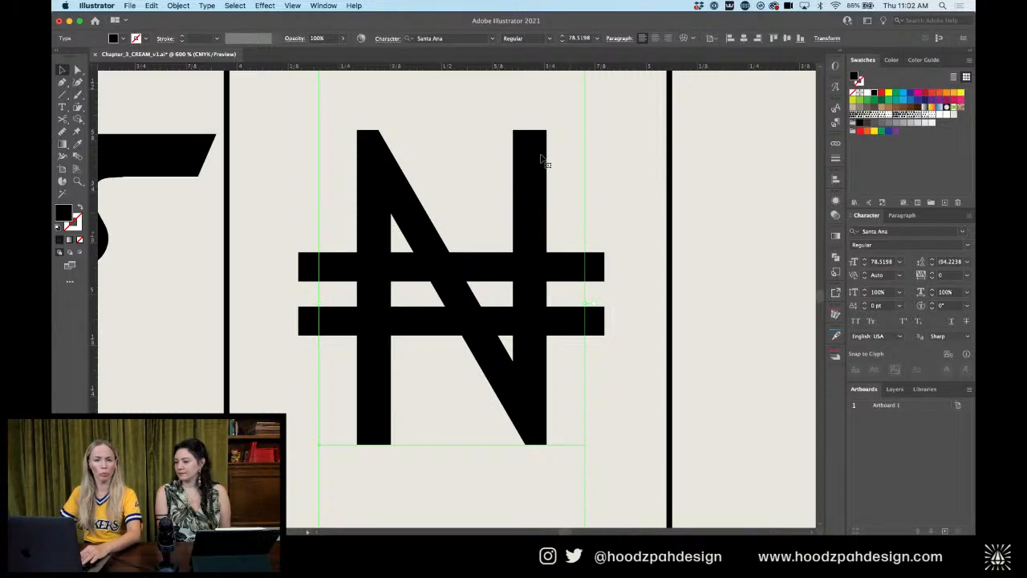
# Thin the lower bar across the N by moving its two bottom corner points up
pyautogui.click(401, 266)
pyautogui.press('super+minus')
pyautogui.press('super+minus')
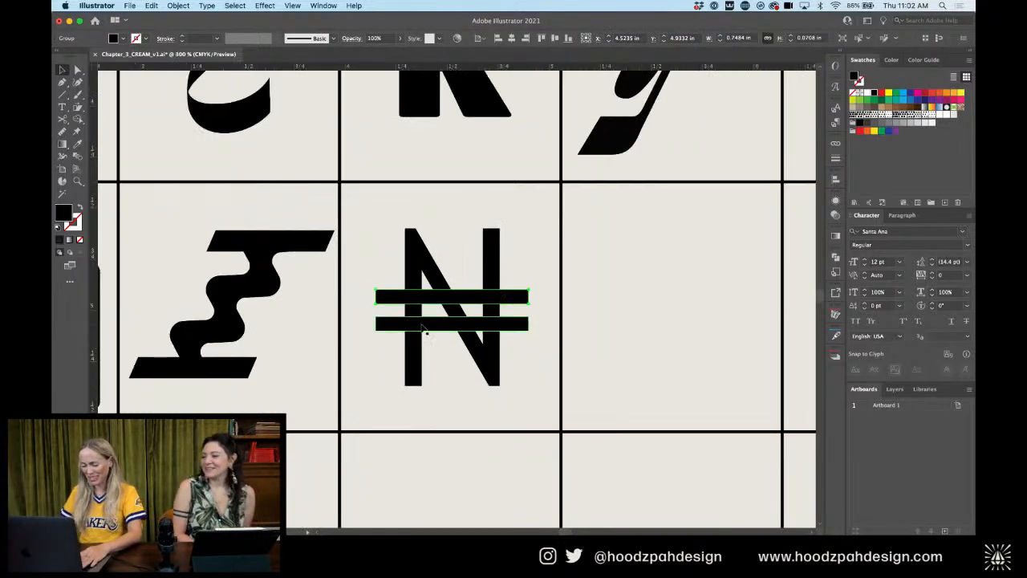
pyautogui.press('super+plus')
pyautogui.press('super+plus')
pyautogui.keyDown('shift'); pyautogui.click(427, 353); pyautogui.keyUp('shift')
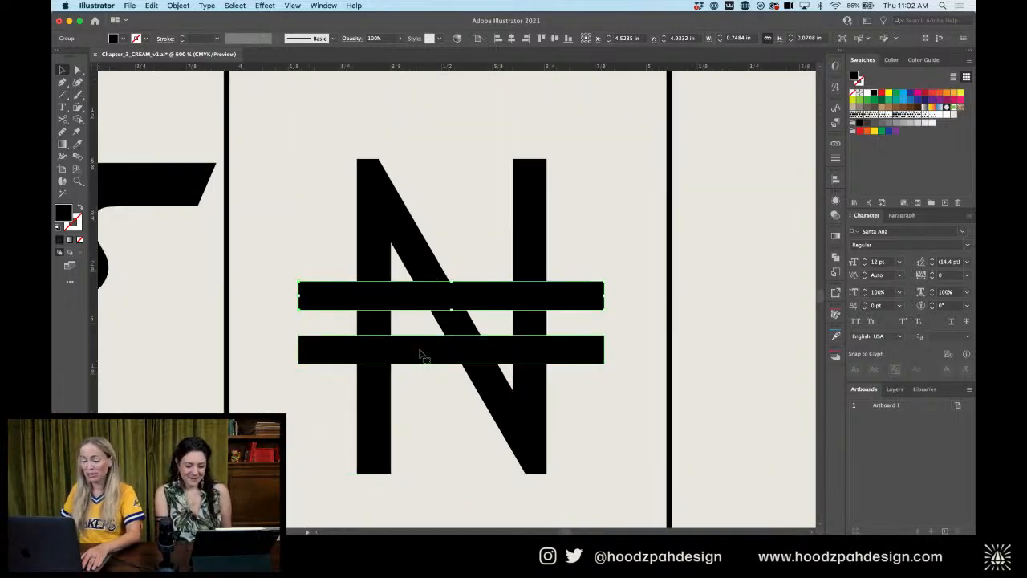
pyautogui.press('a')
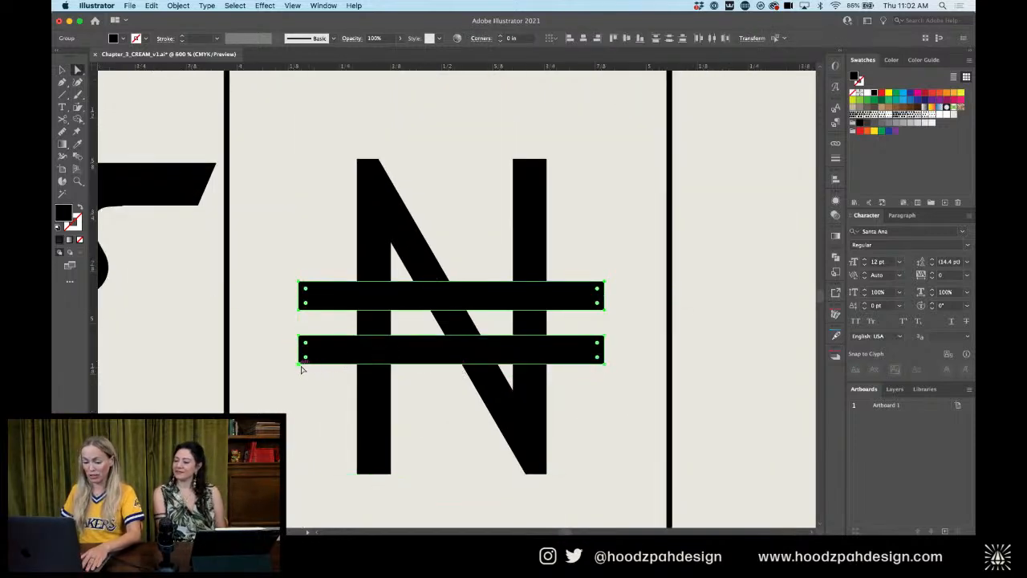
pyautogui.click(301, 366)
pyautogui.keyDown('shift'); pyautogui.click(603, 365); pyautogui.keyUp('shift')
pyautogui.press('Up')
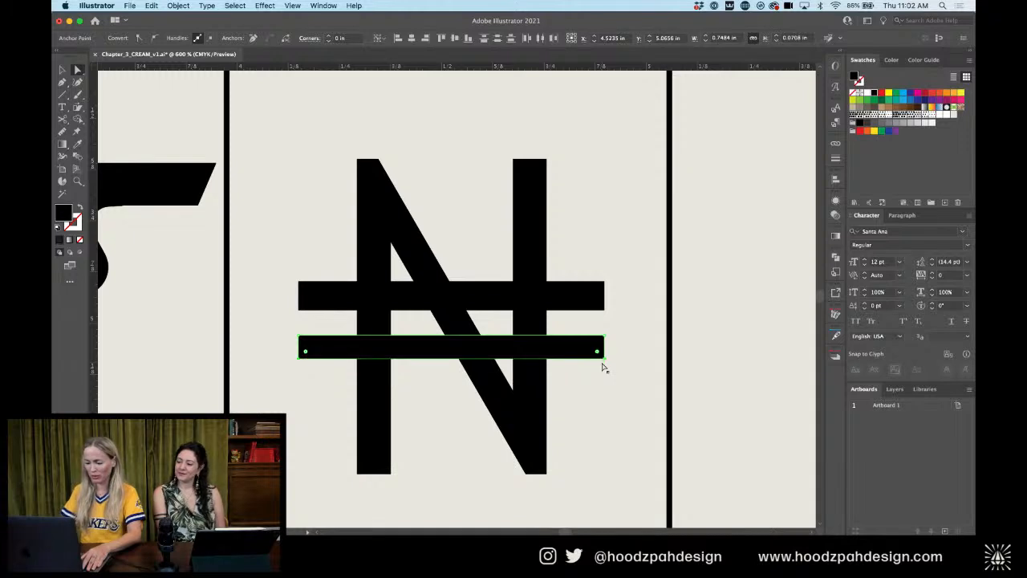
# Thin the upper bar across the N by raising its two bottom corner points by the same amount
pyautogui.click(300, 309)
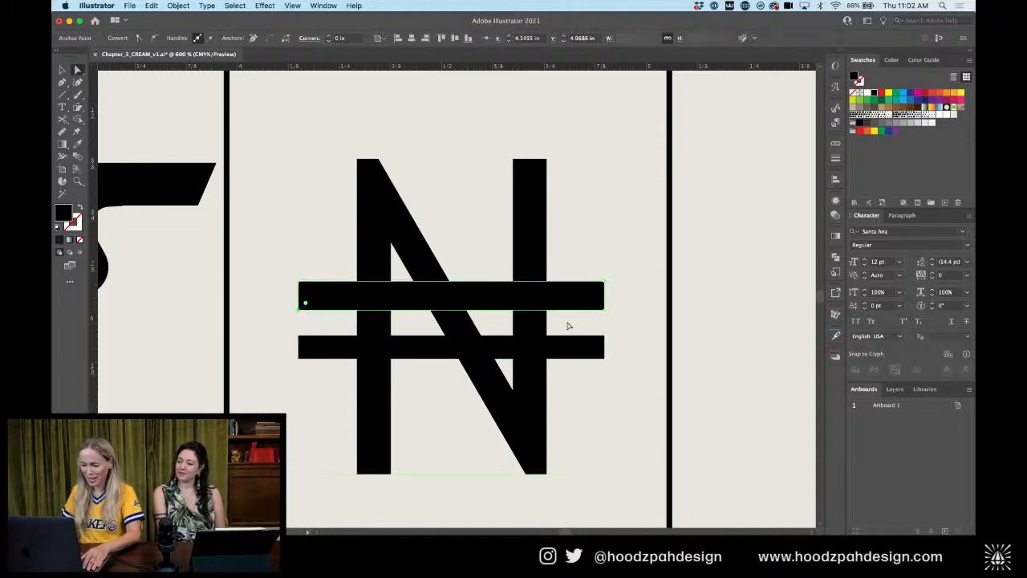
pyautogui.keyDown('shift'); pyautogui.click(603, 309); pyautogui.keyUp('shift')
pyautogui.press('Up')
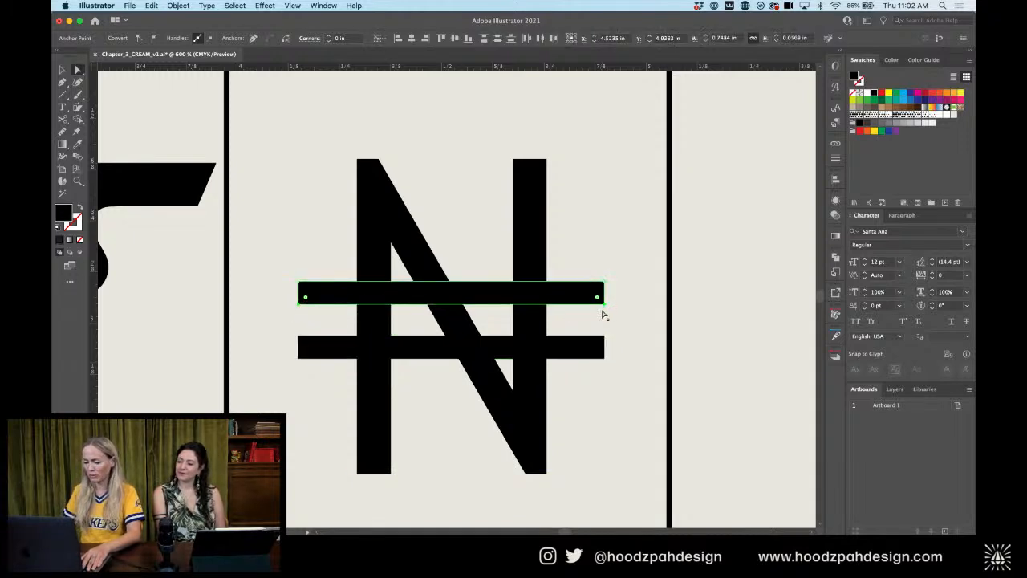
# Move the N's lower bar up slightly to narrow the gap between the two bars
pyautogui.press('super+minus')
pyautogui.press('super+equal')
pyautogui.press('super+equal')
pyautogui.press('super+equal')
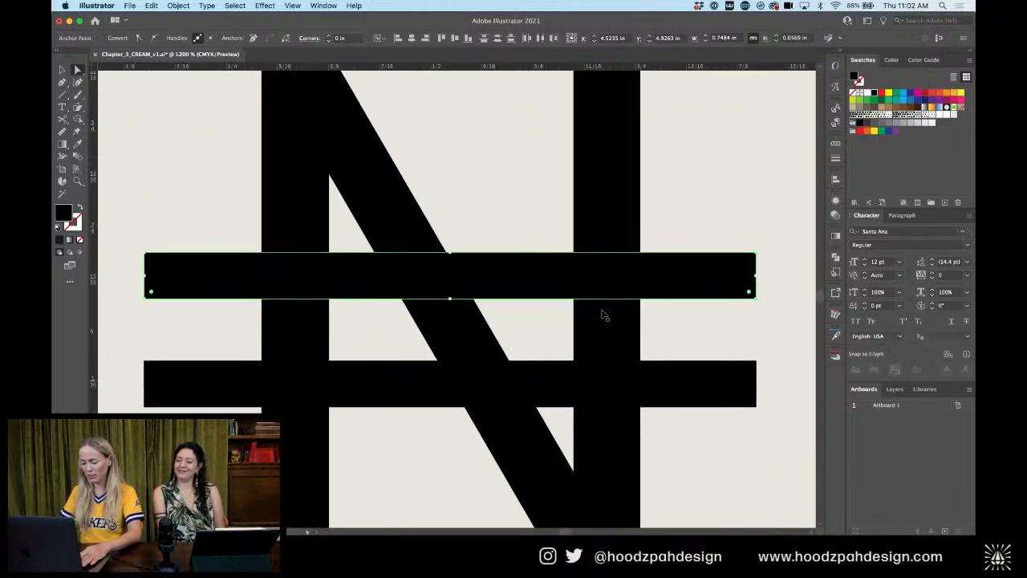
pyautogui.press('v')
pyautogui.moveTo(564, 378); pyautogui.dragTo(568, 376)
pyautogui.press('super+minus')
pyautogui.press('super+minus')
pyautogui.press('super+minus')
pyautogui.press('super+minus')
pyautogui.press('super+minus')
pyautogui.press('super+minus')
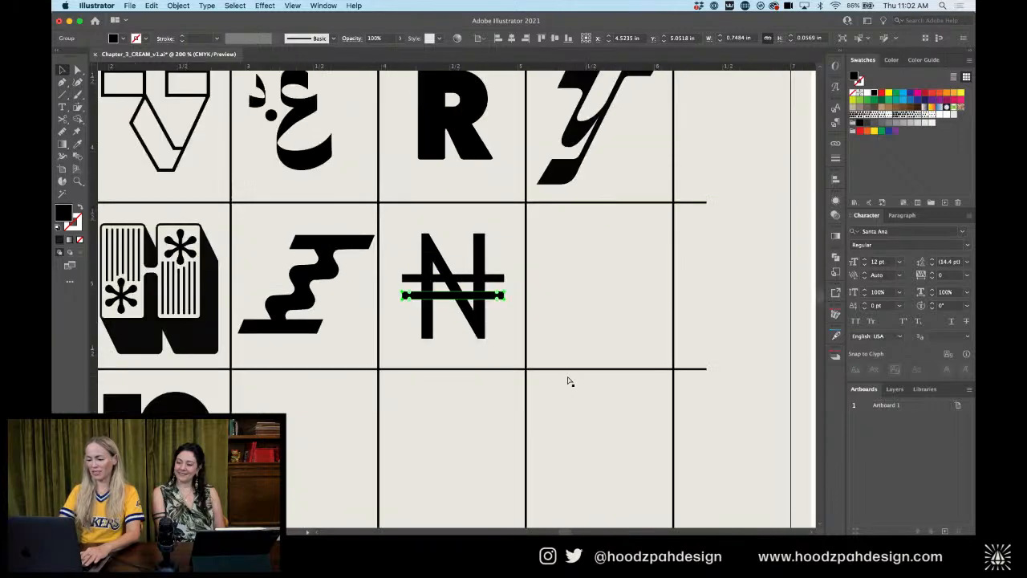
pyautogui.click(636, 331)
pyautogui.press('super+minus')
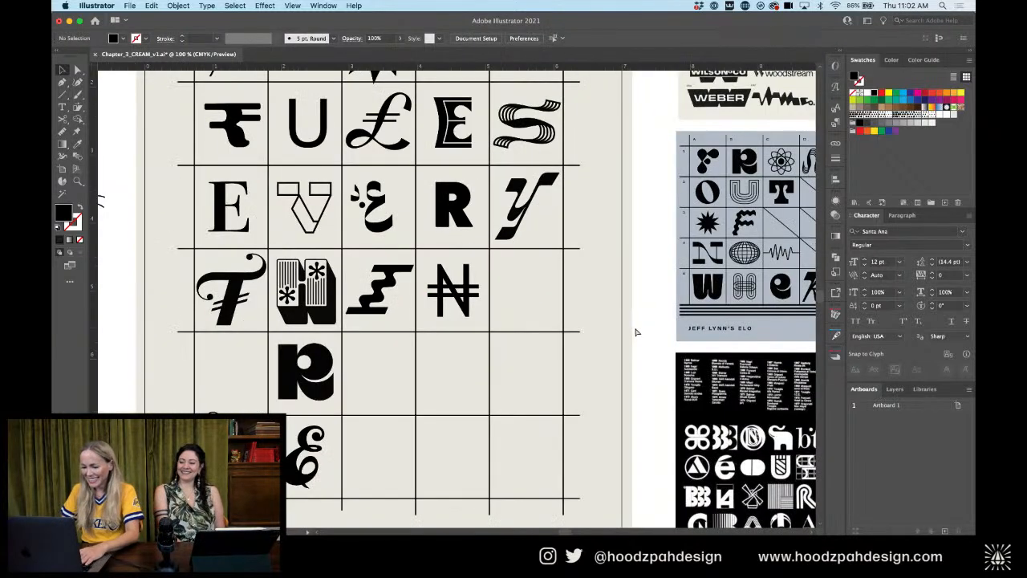
# Select the N together with its two bars and group them
pyautogui.click(464, 291)
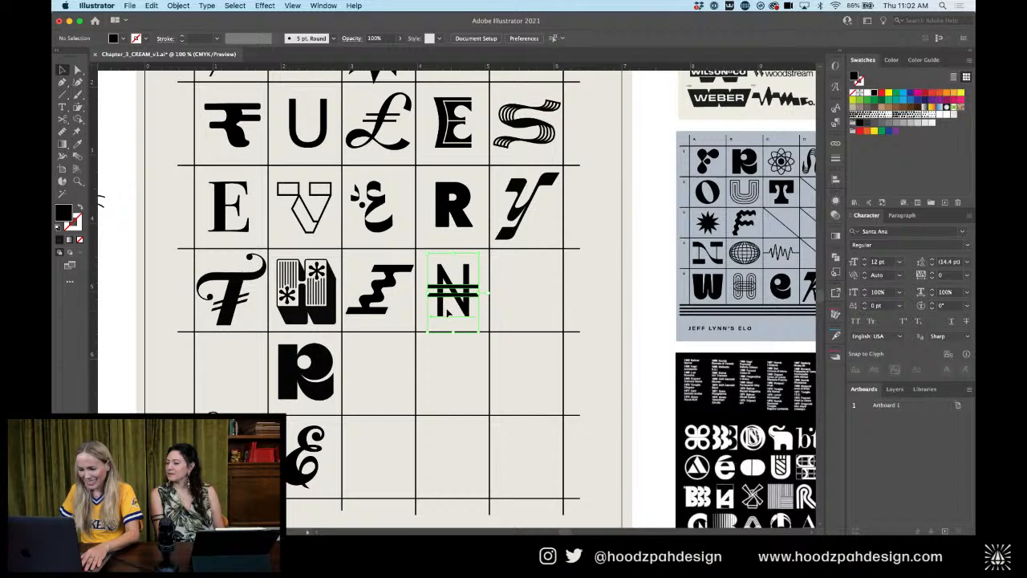
pyautogui.click(544, 286)
pyautogui.press('super+minus')
pyautogui.press('super+plus')
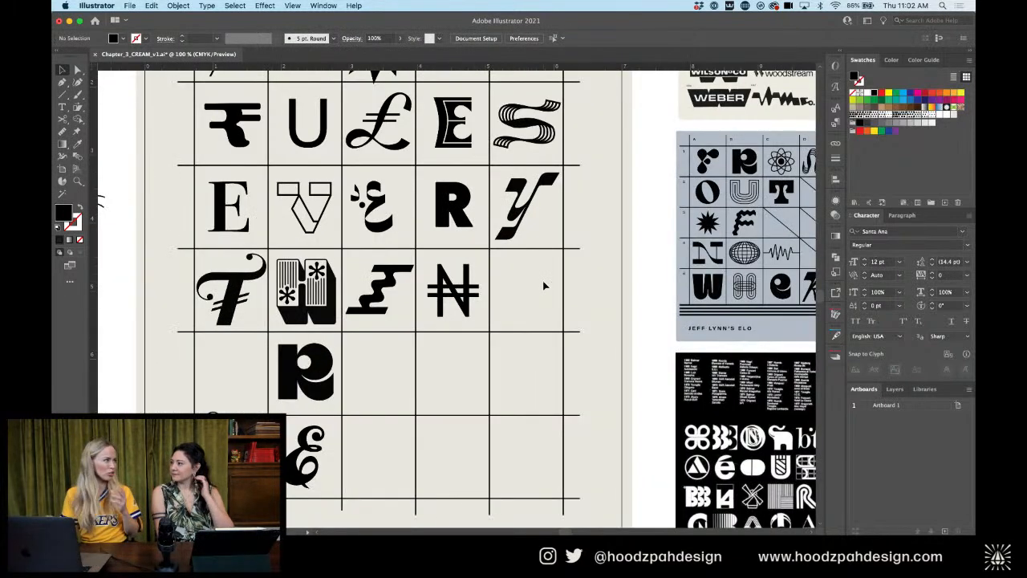
pyautogui.press('super+plus')
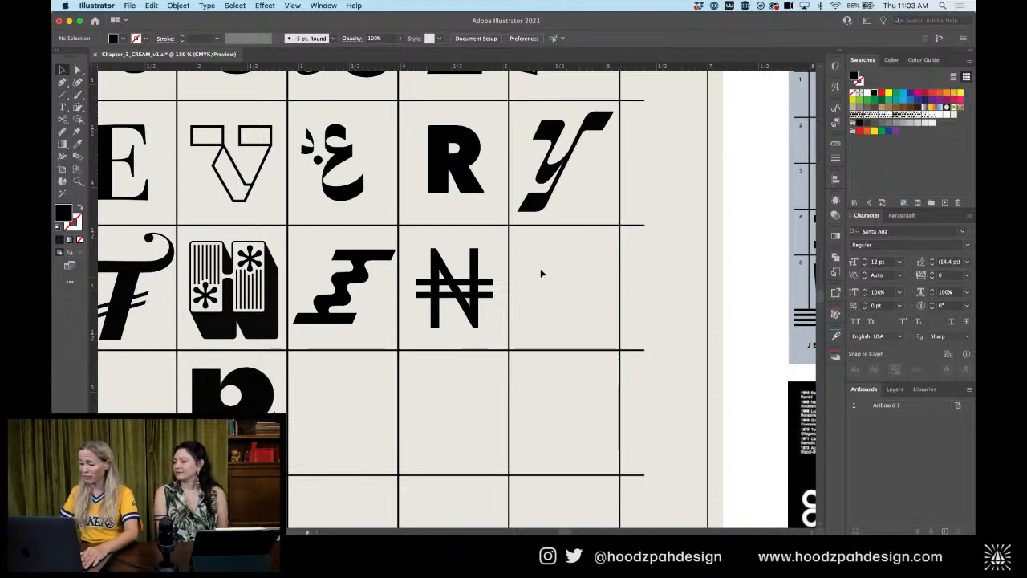
pyautogui.click(457, 293)
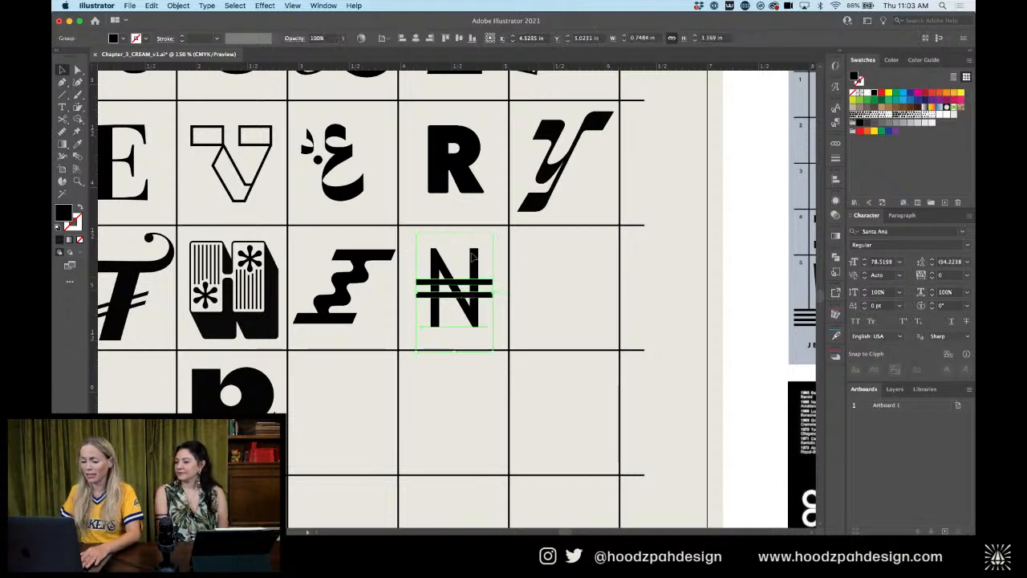
pyautogui.moveTo(473, 256); pyautogui.dragTo(566, 247)
pyautogui.press('Delete')
# Compare the lettering grid with the hand-drawn grid sketch to check which letter follows the N
pyautogui.press('super+minus')
pyautogui.press('super+minus')
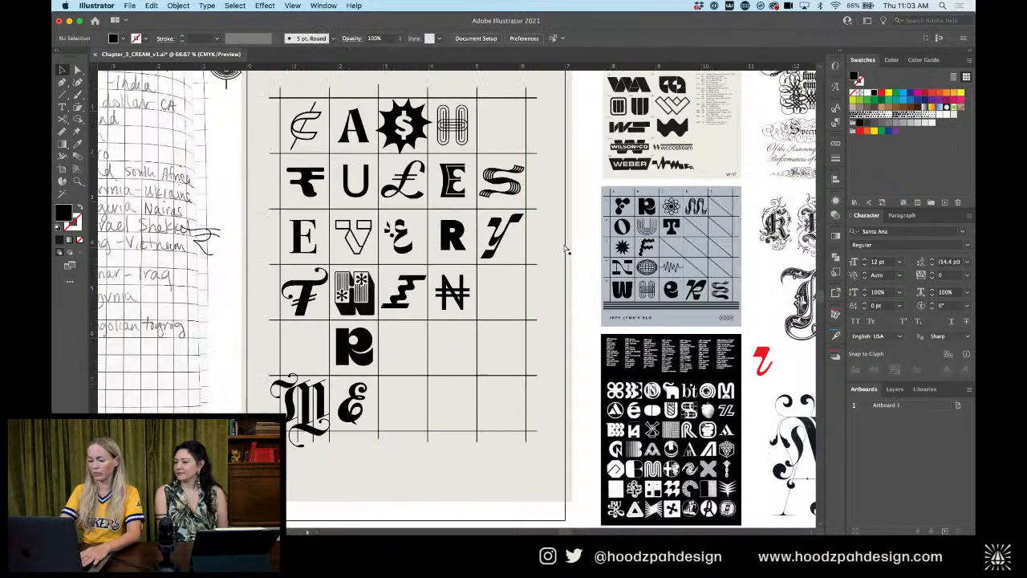
pyautogui.press('super+minus')
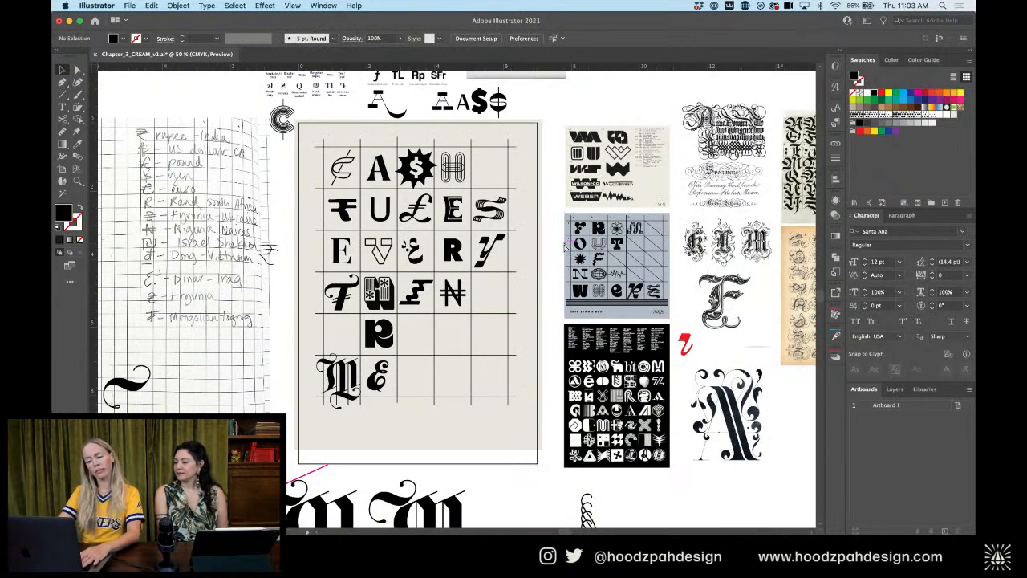
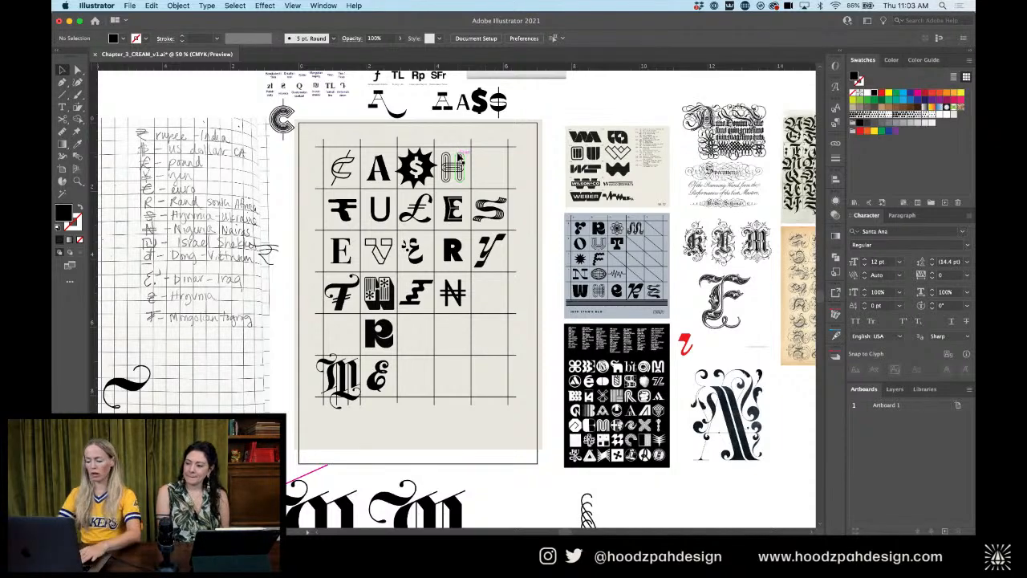
pyautogui.press('super+plus')
pyautogui.moveTo(477, 239); pyautogui.dragTo(807, 240)
pyautogui.moveTo(419, 263); pyautogui.dragTo(747, 244)
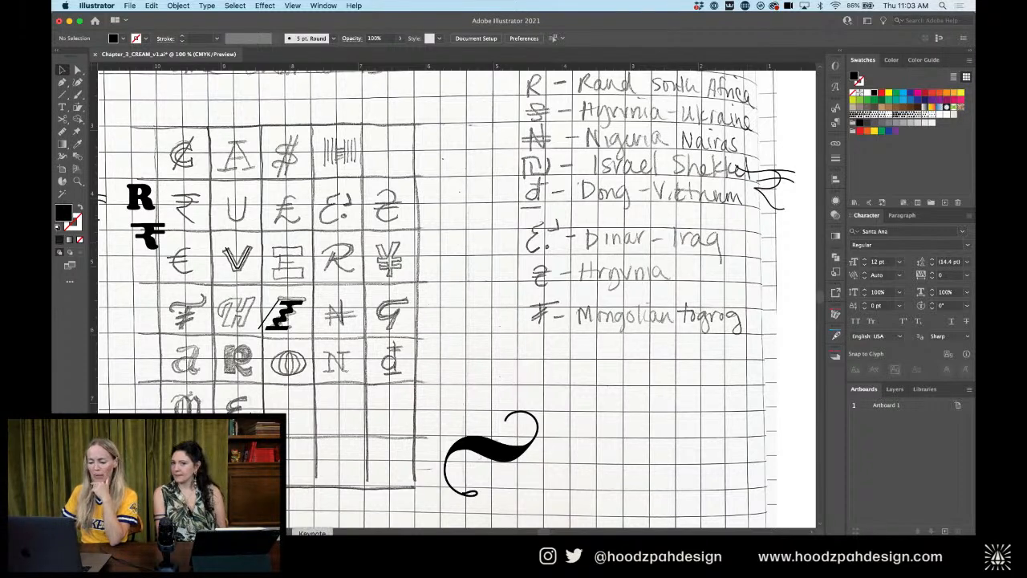
# Switch to Finder and locate Green_Room_Logo_v1.ai in 2 - Clients under A-C, Adobe, Adobe Live Jan 2021, Day 1 - Logo
pyautogui.press('super+Tab')
pyautogui.click(462, 331)
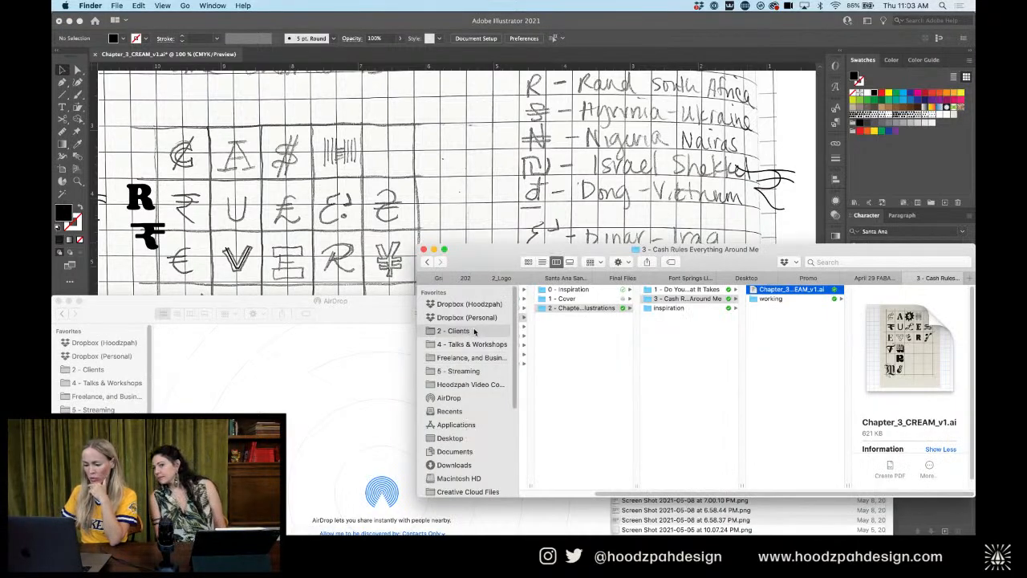
pyautogui.click(539, 298)
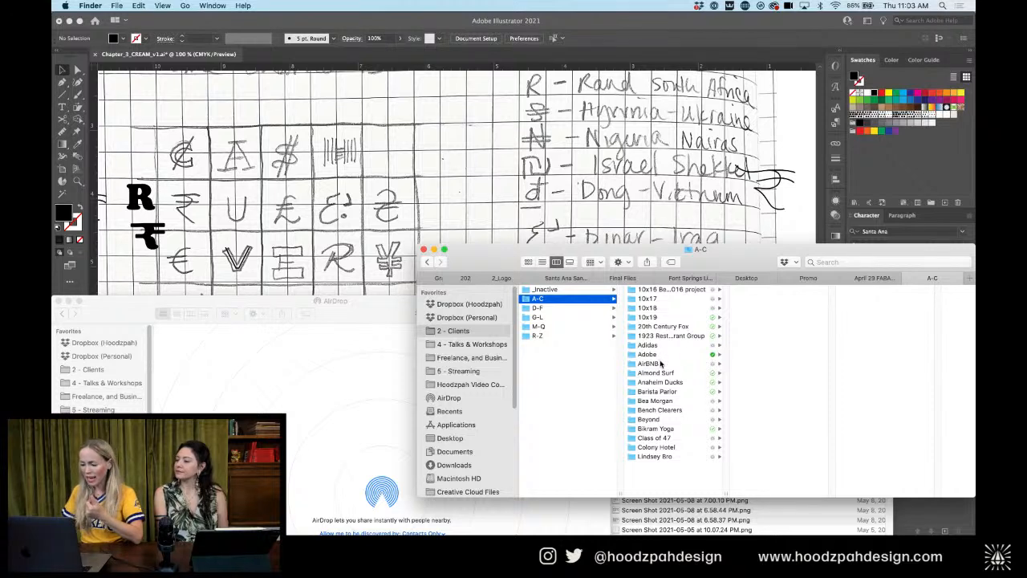
pyautogui.click(660, 354)
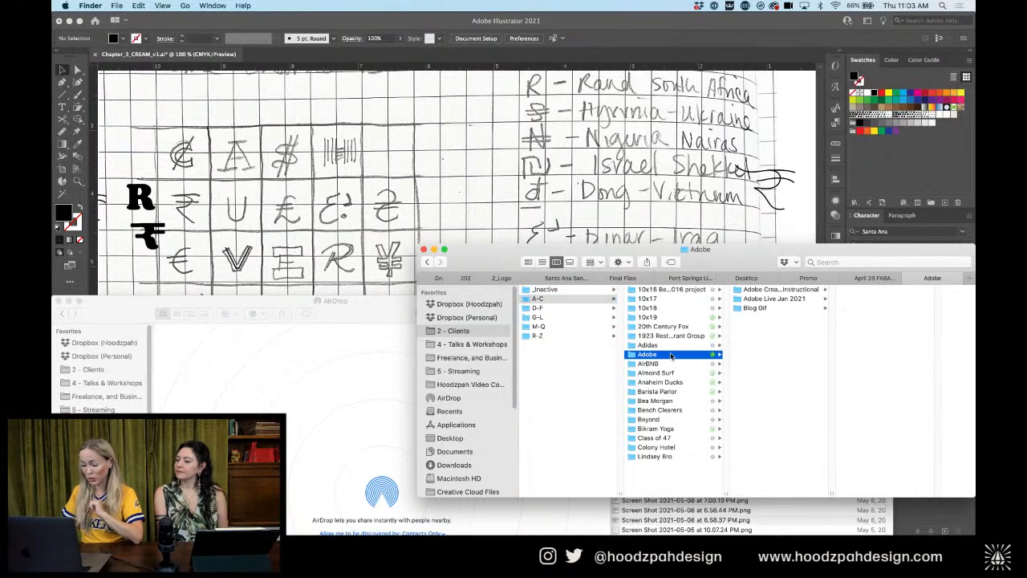
pyautogui.click(773, 301)
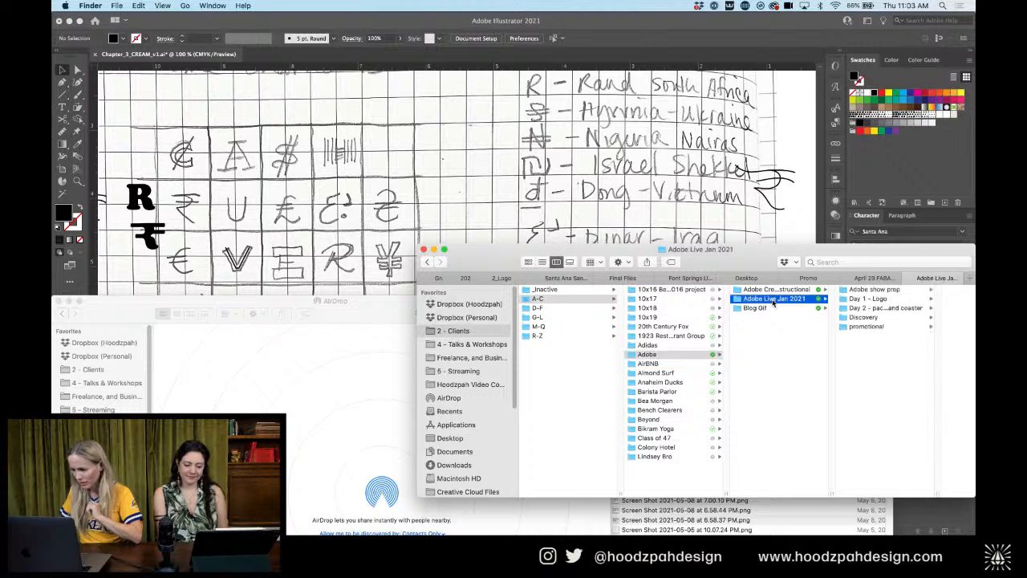
pyautogui.click(884, 300)
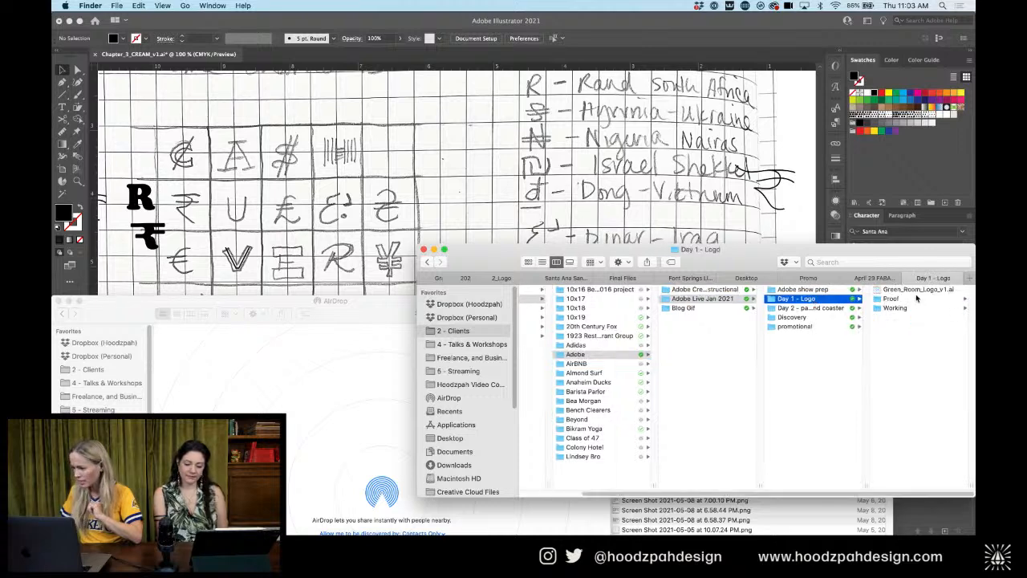
pyautogui.click(915, 290)
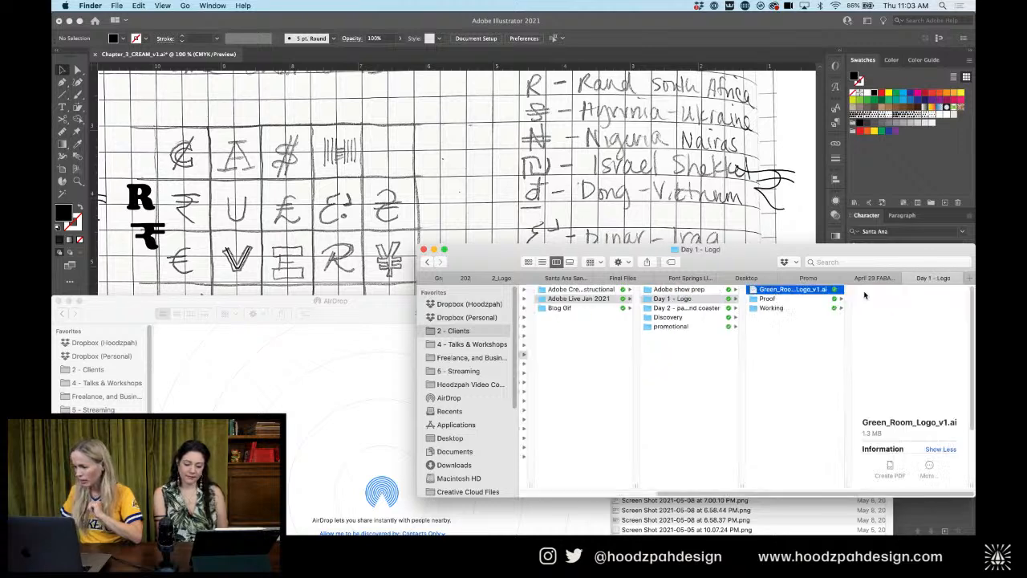
# Open Green_Room_Logo_v1.ai and copy the G from the interlocked monogram on the black panel
pyautogui.doubleClick(810, 293)
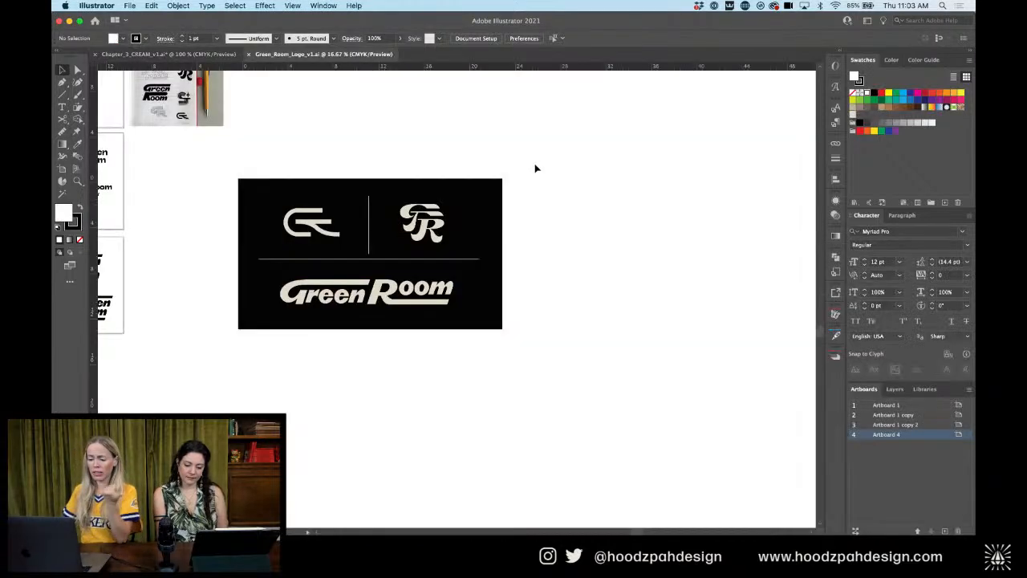
pyautogui.moveTo(470, 201)
pyautogui.mouseDown()
pyautogui.moveTo(605, 186)
pyautogui.moveTo(722, 241)
pyautogui.mouseUp()
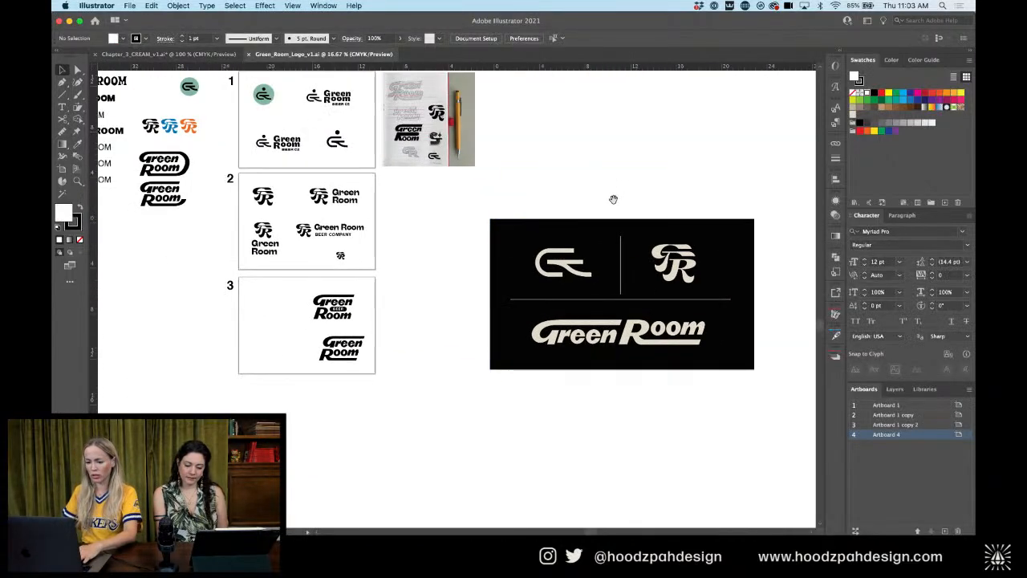
pyautogui.moveTo(555, 184)
pyautogui.mouseDown()
pyautogui.moveTo(574, 217)
pyautogui.moveTo(508, 208)
pyautogui.mouseUp()
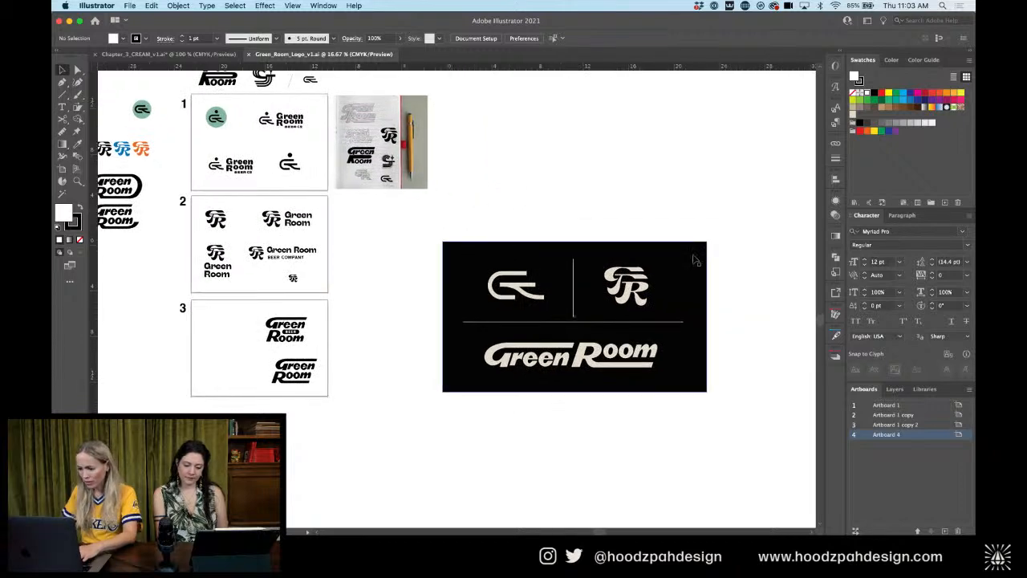
pyautogui.click(666, 269)
pyautogui.doubleClick(663, 265)
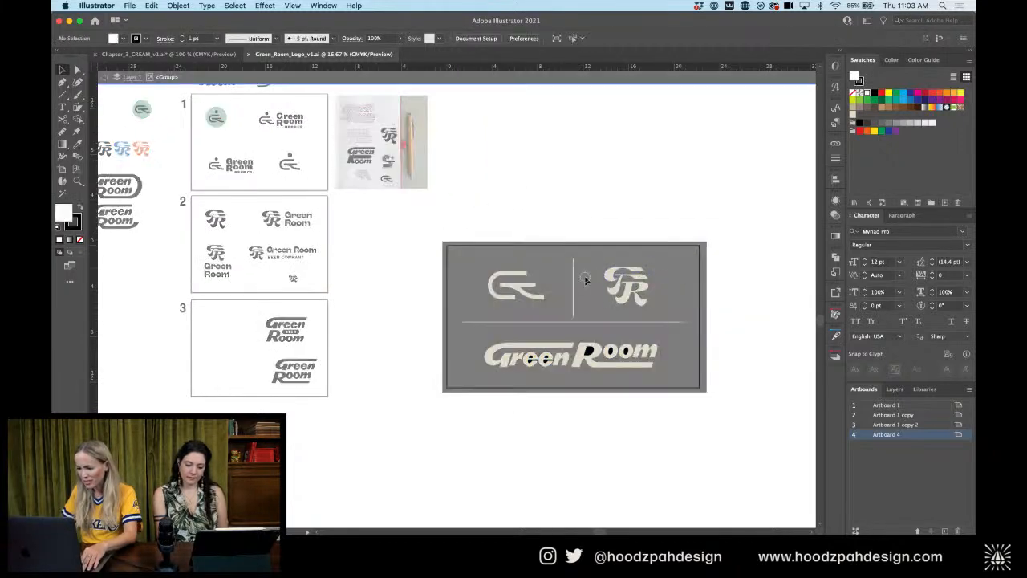
pyautogui.click(625, 282)
pyautogui.doubleClick(636, 281)
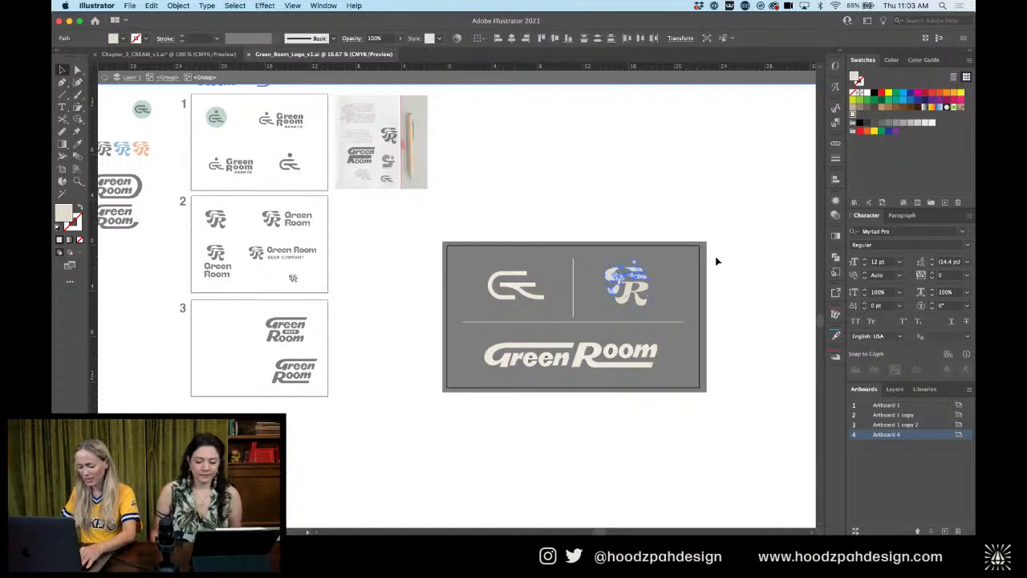
pyautogui.press('Escape')
# Paste the G into Chapter_3_CREAM_v1.ai, place it in the grid cell after the N, and fill it black
pyautogui.click(207, 54)
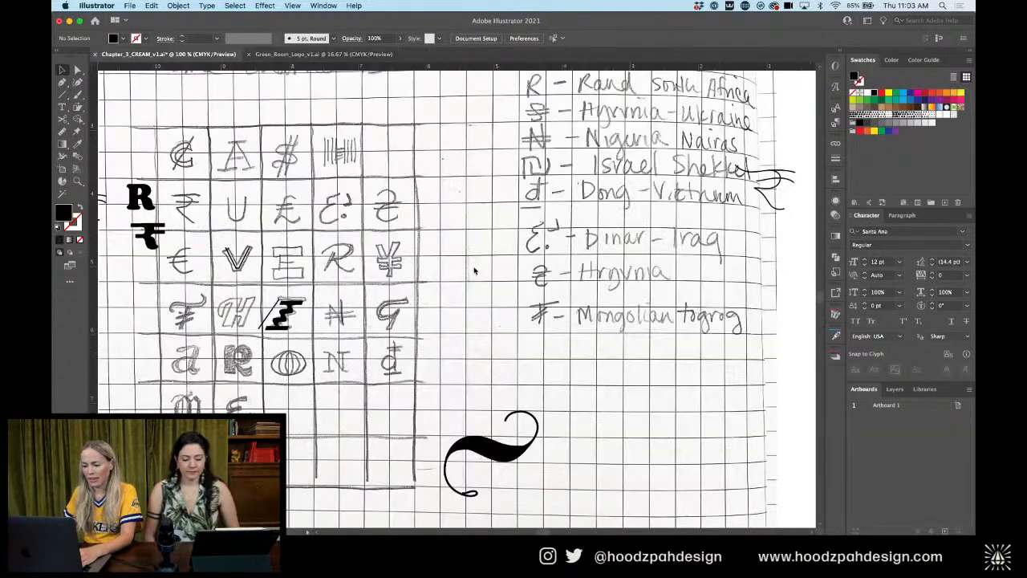
pyautogui.press('super+v')
pyautogui.moveTo(540, 279); pyautogui.dragTo(642, 254)
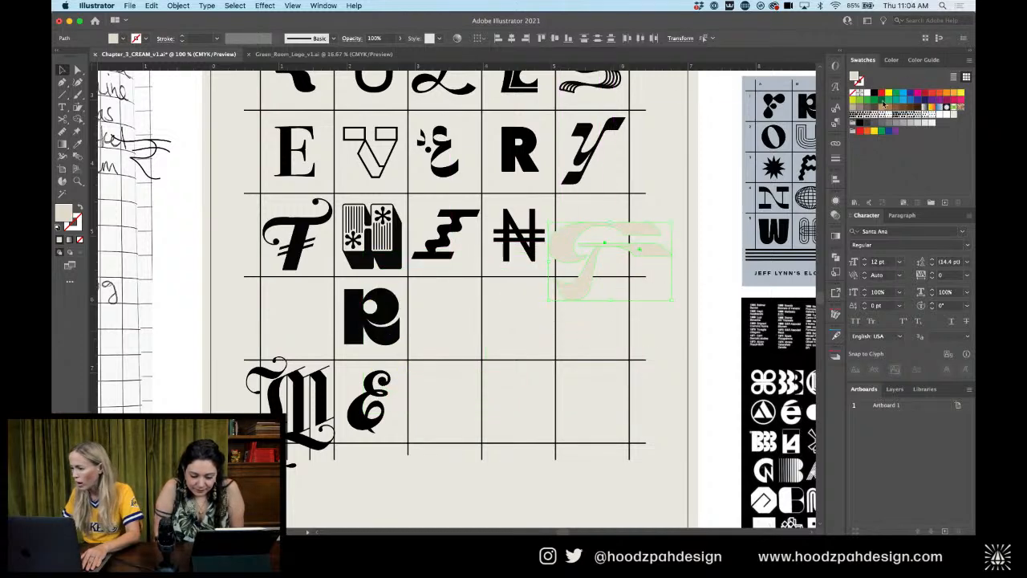
pyautogui.click(873, 95)
# Delete the flared end of the G's middle stroke so only a thin, straight crossbar remains
pyautogui.doubleClick(637, 231)
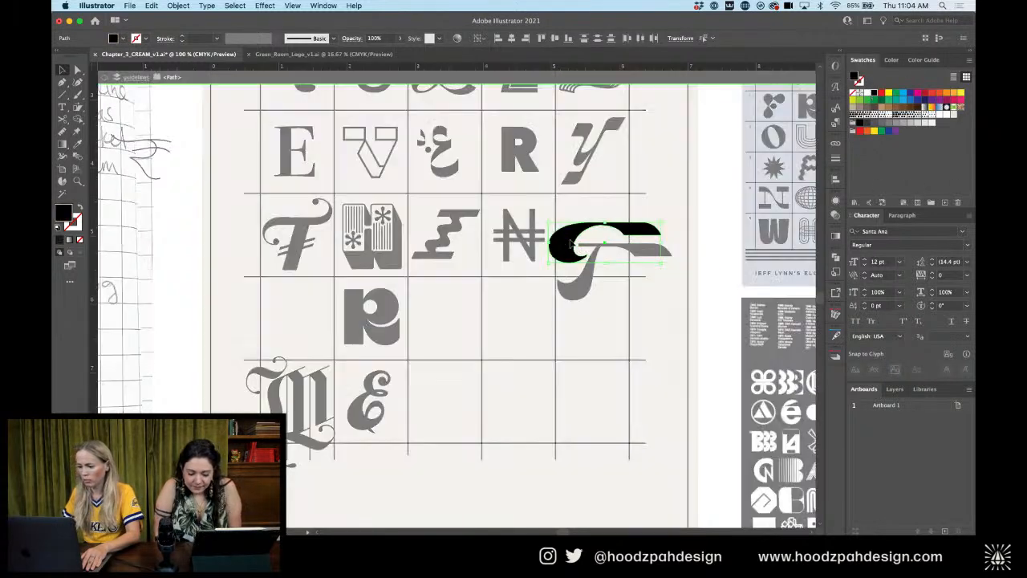
pyautogui.press('super+=')
pyautogui.press('super+=')
pyautogui.press('super+=')
pyautogui.press('super+=')
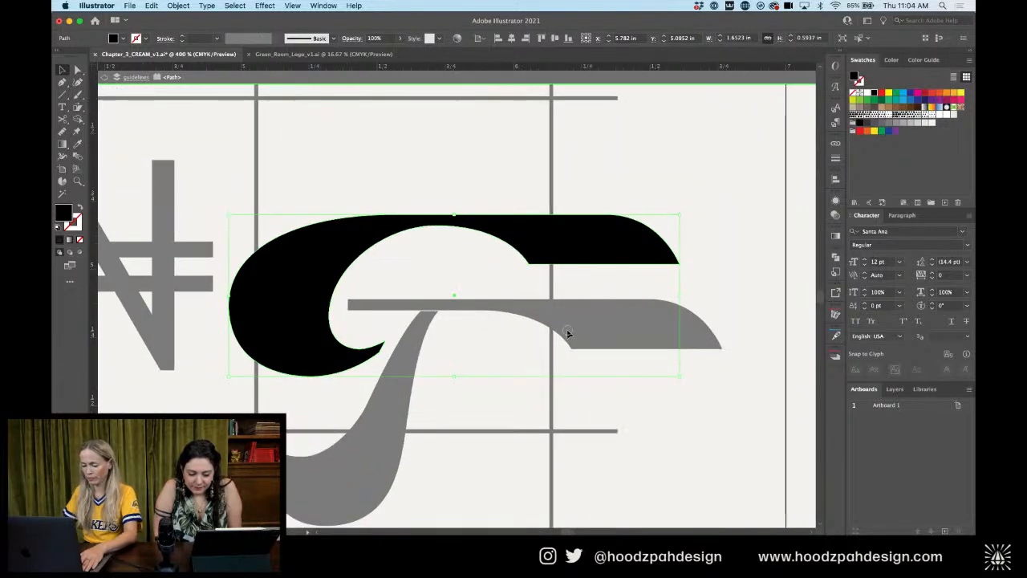
pyautogui.doubleClick(569, 333)
pyautogui.press('a')
pyautogui.click(683, 316)
pyautogui.press('super+shift+a')
pyautogui.press('b')
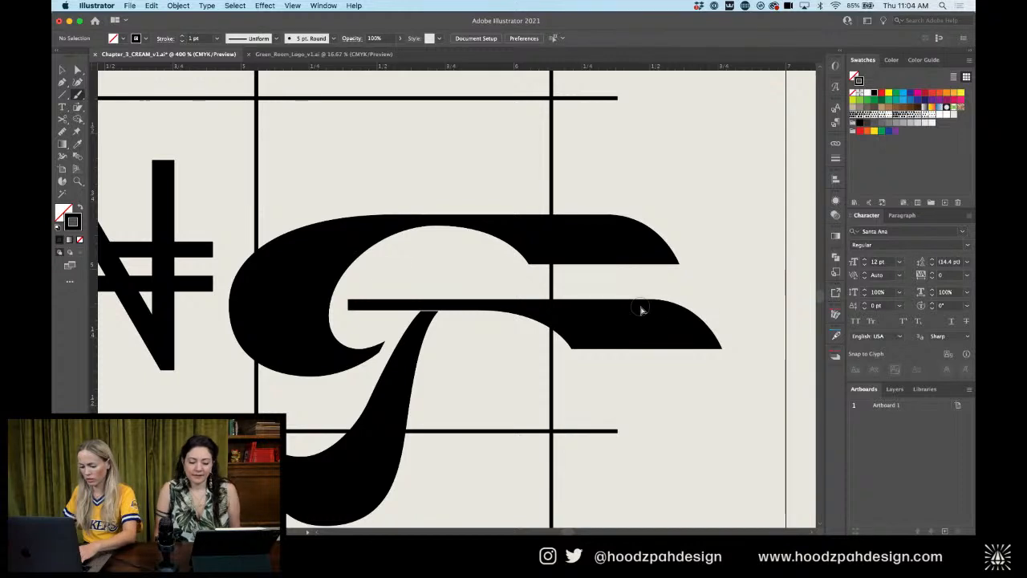
pyautogui.press('a')
pyautogui.doubleClick(610, 320)
pyautogui.moveTo(737, 289); pyautogui.dragTo(628, 367)
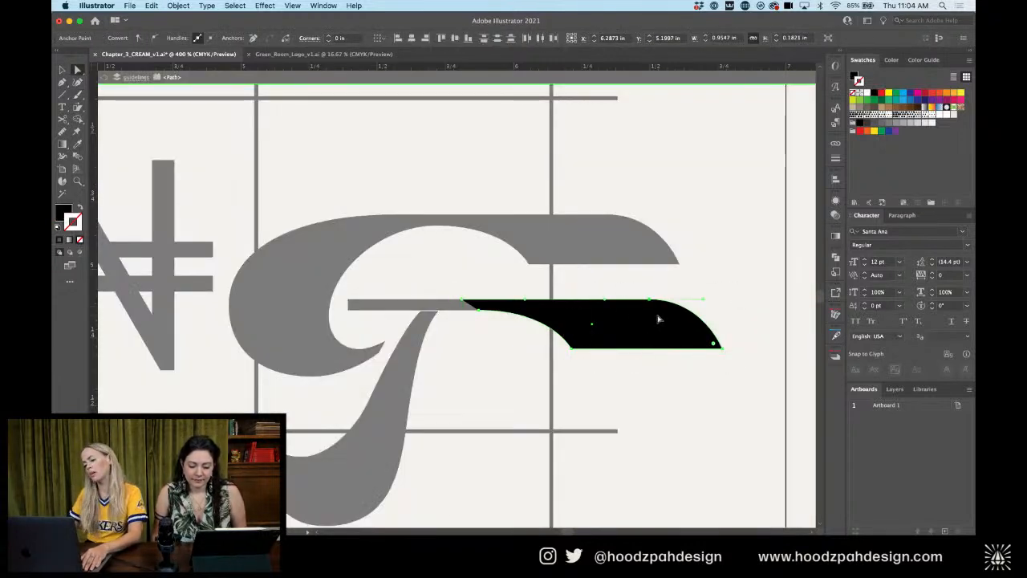
pyautogui.press('Delete')
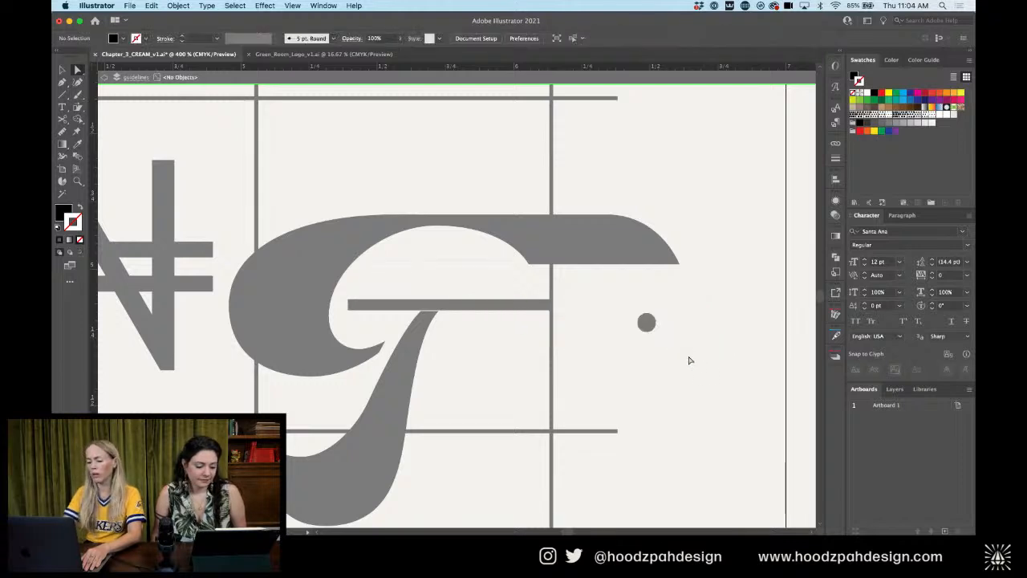
# Delete the stray dot beneath the G's upper arm
pyautogui.doubleClick(644, 345)
pyautogui.click(647, 324)
pyautogui.press('Delete')
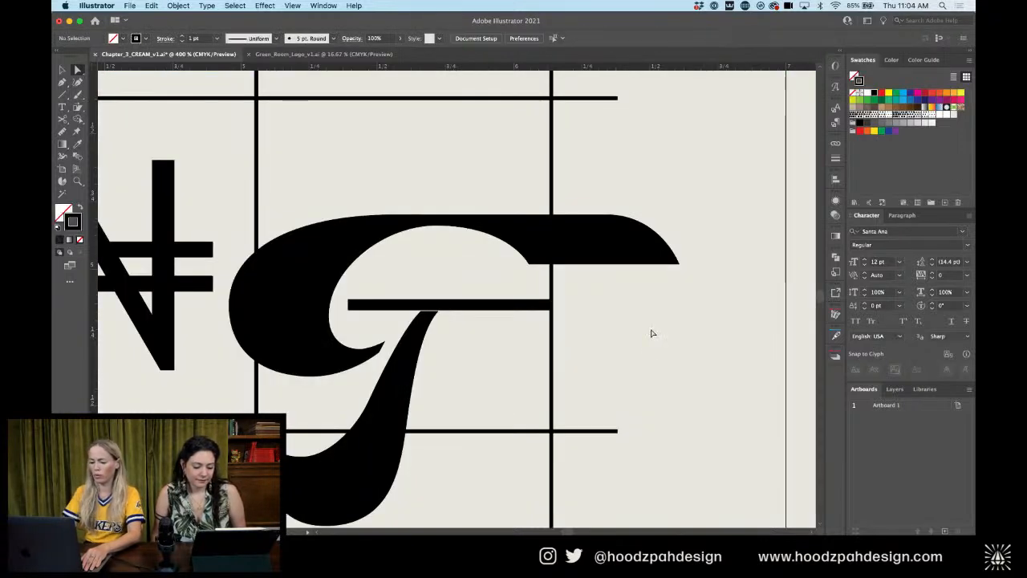
# Lower the G's crossbar slightly and extend the tip of the bowl to meet the descending tail
pyautogui.click(460, 307)
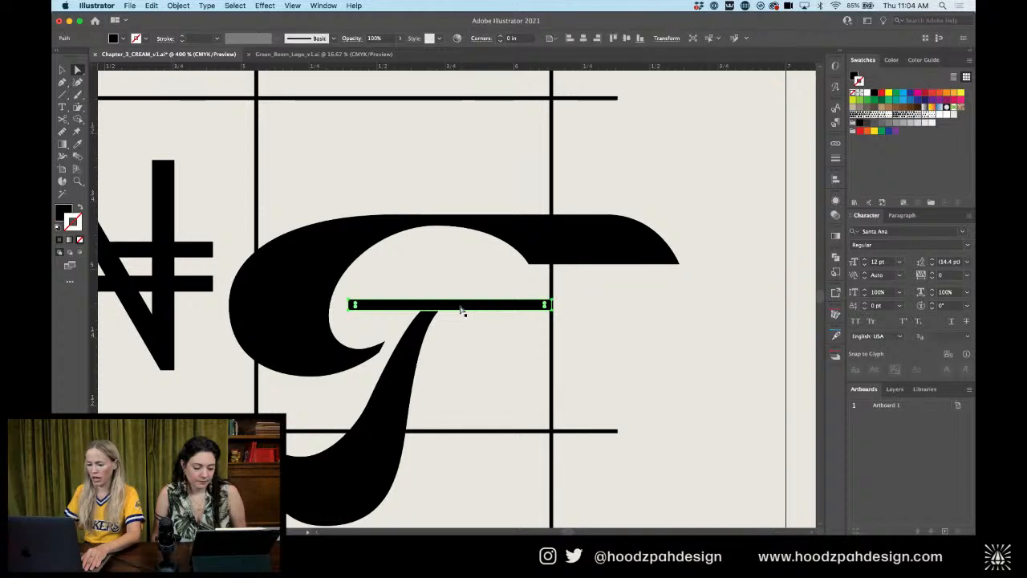
pyautogui.press('a')
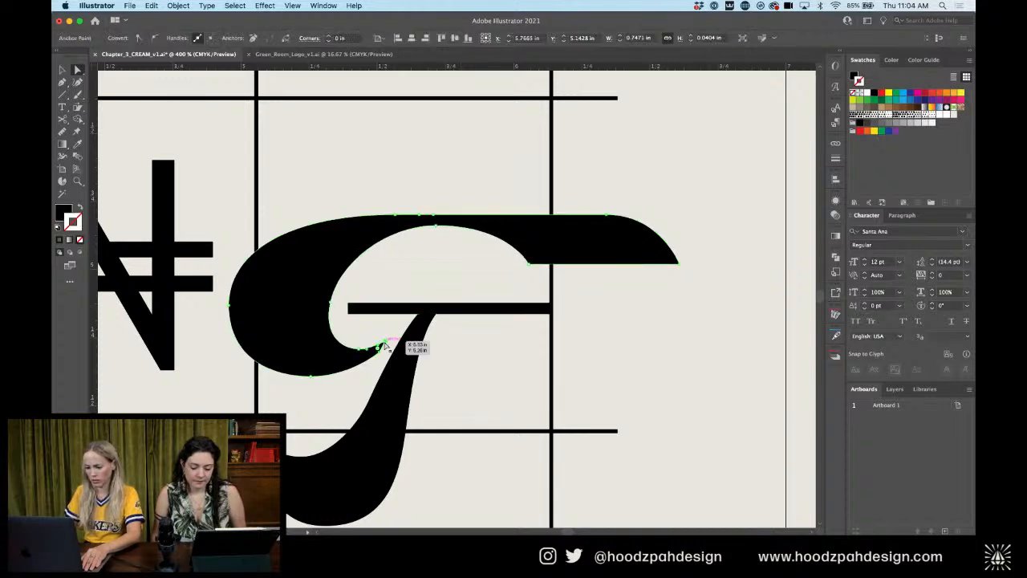
pyautogui.moveTo(384, 347)
pyautogui.mouseDown()
pyautogui.moveTo(423, 333)
pyautogui.moveTo(376, 371)
pyautogui.moveTo(385, 361)
pyautogui.mouseUp()
pyautogui.hotkey('shift', 'c')
pyautogui.press('a')
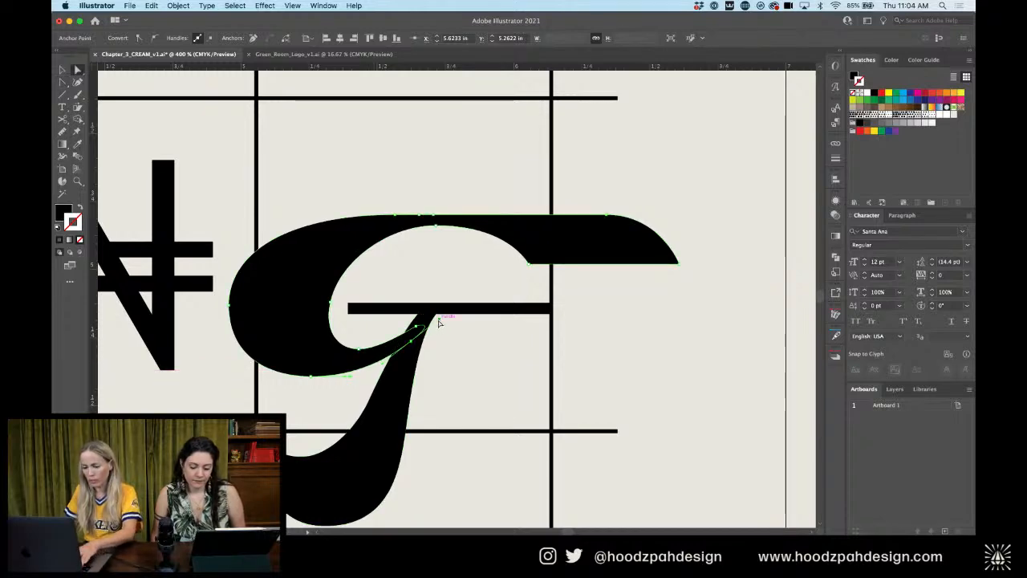
pyautogui.click(456, 339)
# Shorten the G's upper arm slightly by nudging the anchor points at its end inward
pyautogui.press('super+minus')
pyautogui.press('super+minus')
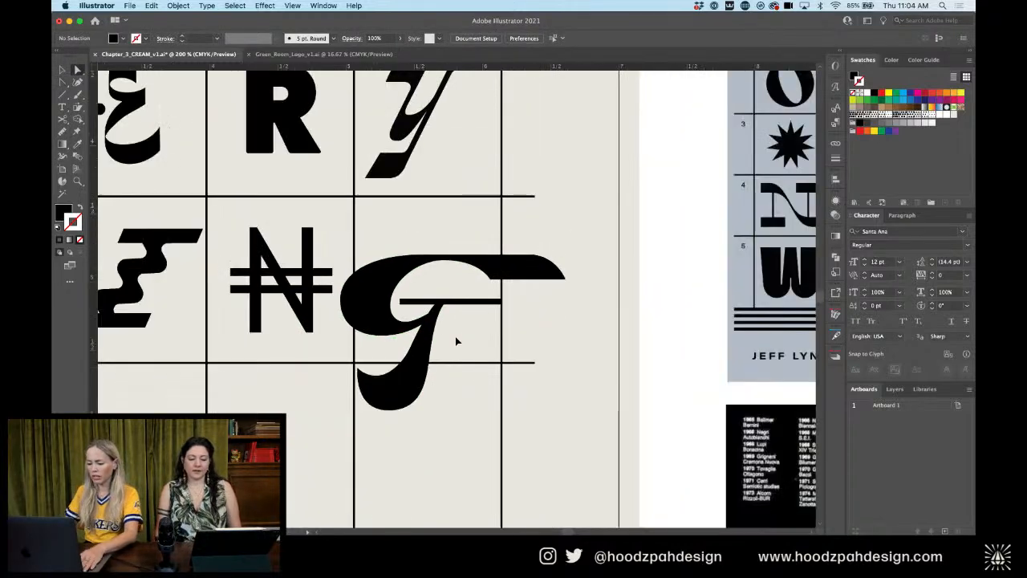
pyautogui.click(531, 256)
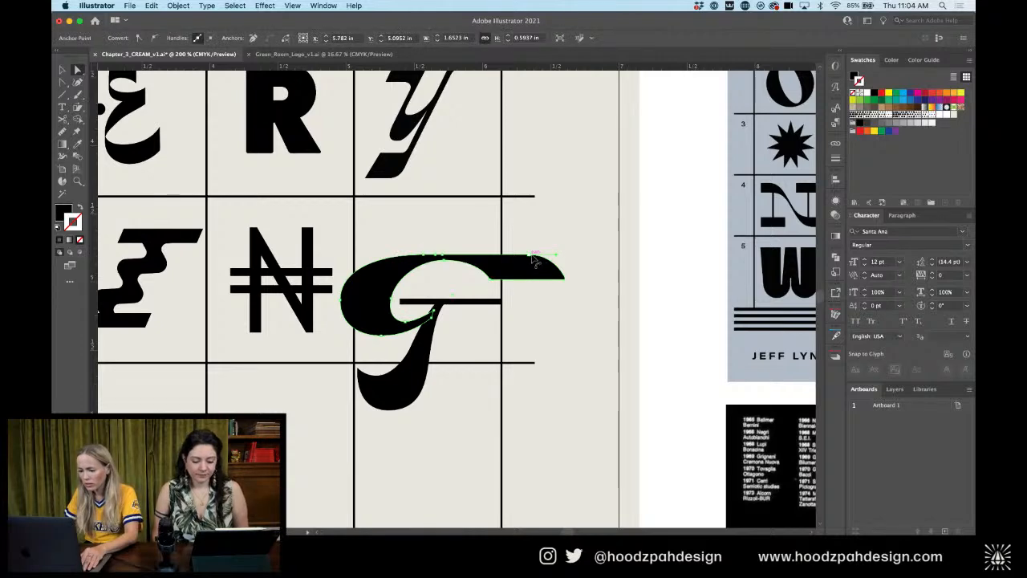
pyautogui.click(567, 280)
pyautogui.press('Left')
pyautogui.press('Left')
pyautogui.press('Left')
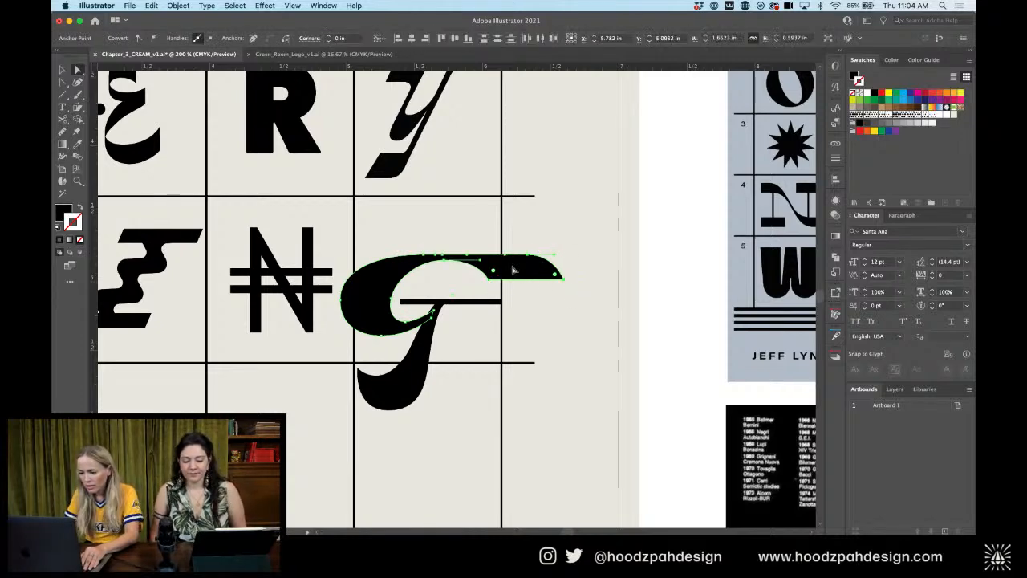
pyautogui.moveTo(484, 263); pyautogui.dragTo(440, 259)
pyautogui.click(441, 258)
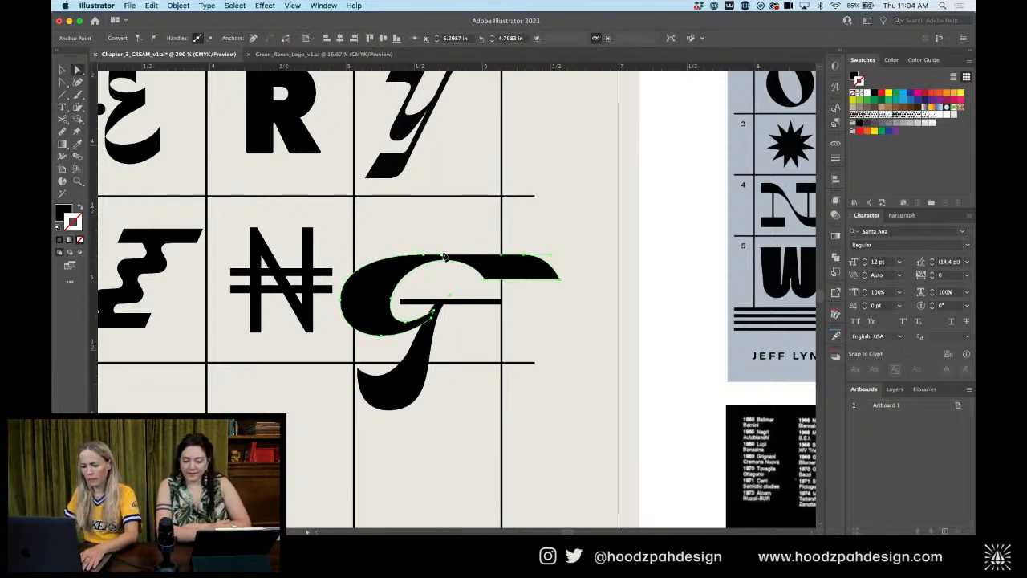
pyautogui.click(545, 327)
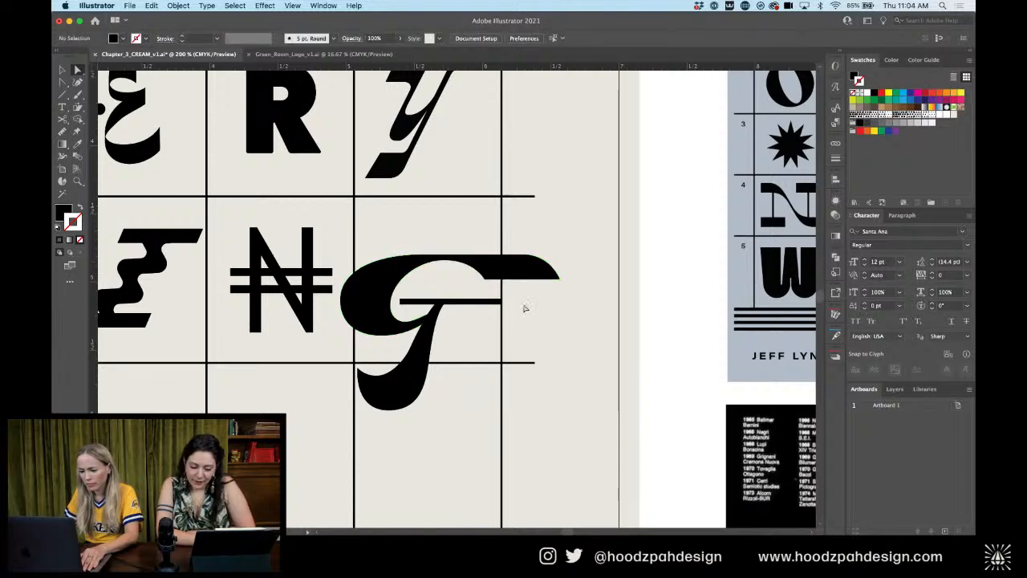
# Shift the G's descending tail and crossbar to the right, fine-tuning the tail's position under the bar
pyautogui.click(417, 369)
pyautogui.hotkey('shift', 'Right')
pyautogui.hotkey('shift', 'Right')
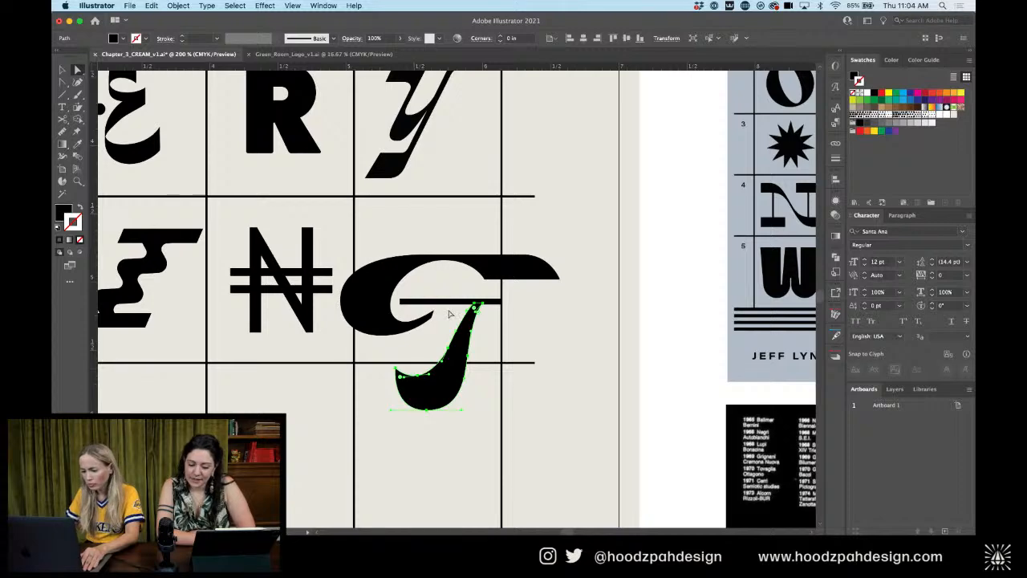
pyautogui.click(434, 301)
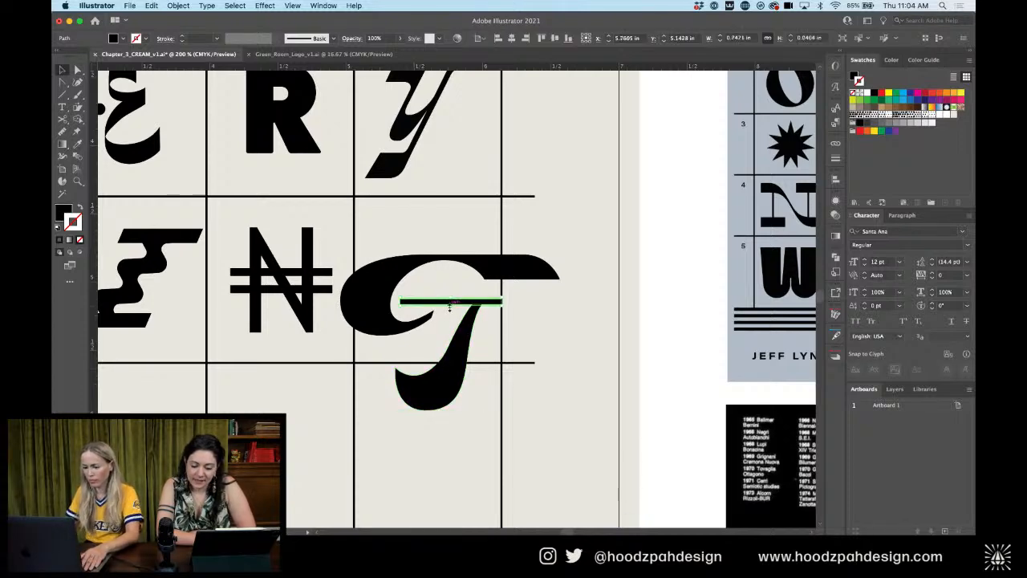
pyautogui.hotkey('shift', 'Right')
pyautogui.hotkey('shift', 'Right')
pyautogui.click(452, 348)
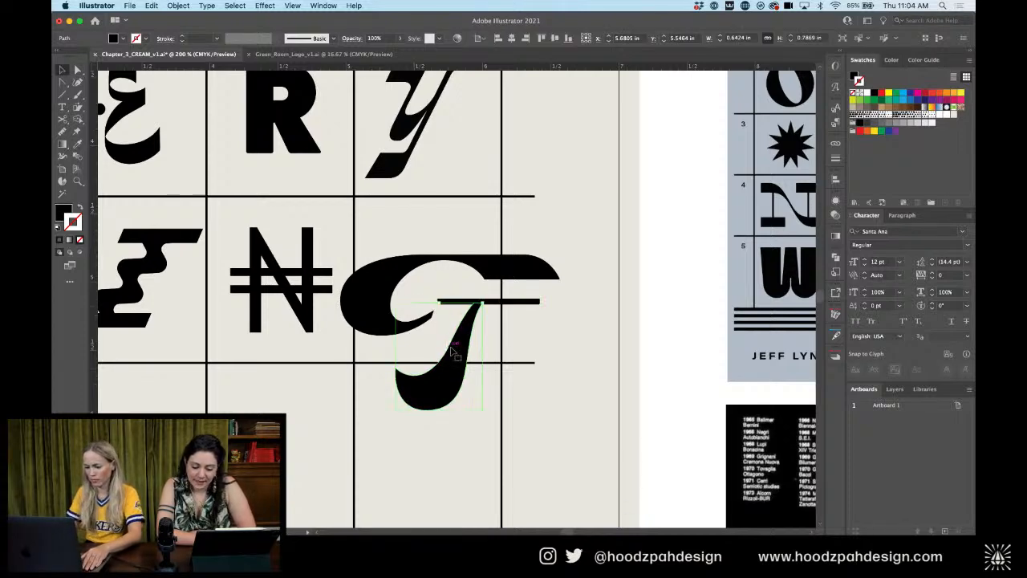
pyautogui.hotkey('shift', 'Right')
pyautogui.press('Left')
# Stretch both anchor points at the bowl's tip across to the top of the relocated tail
pyautogui.press('a')
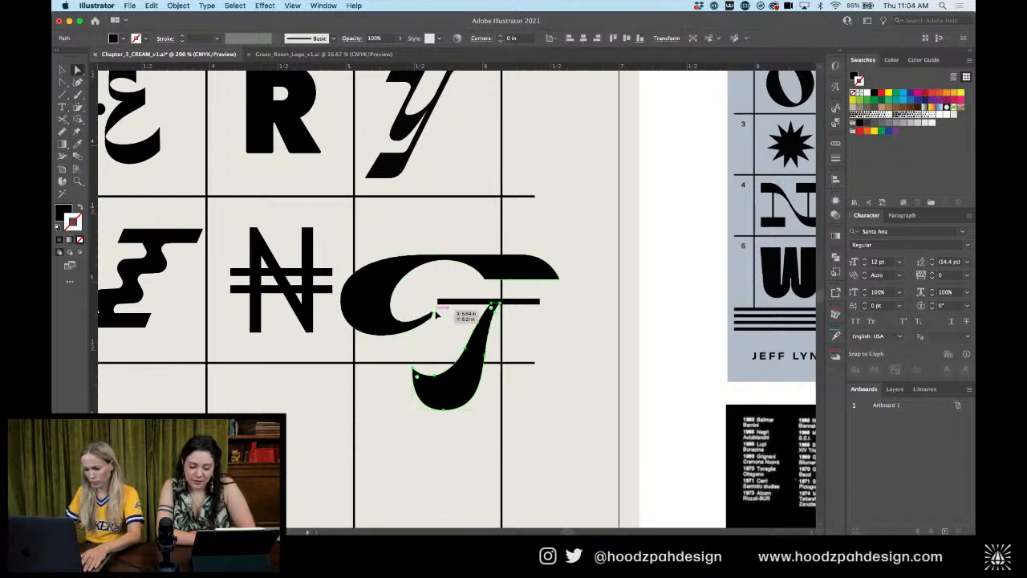
pyautogui.moveTo(434, 312); pyautogui.dragTo(493, 307)
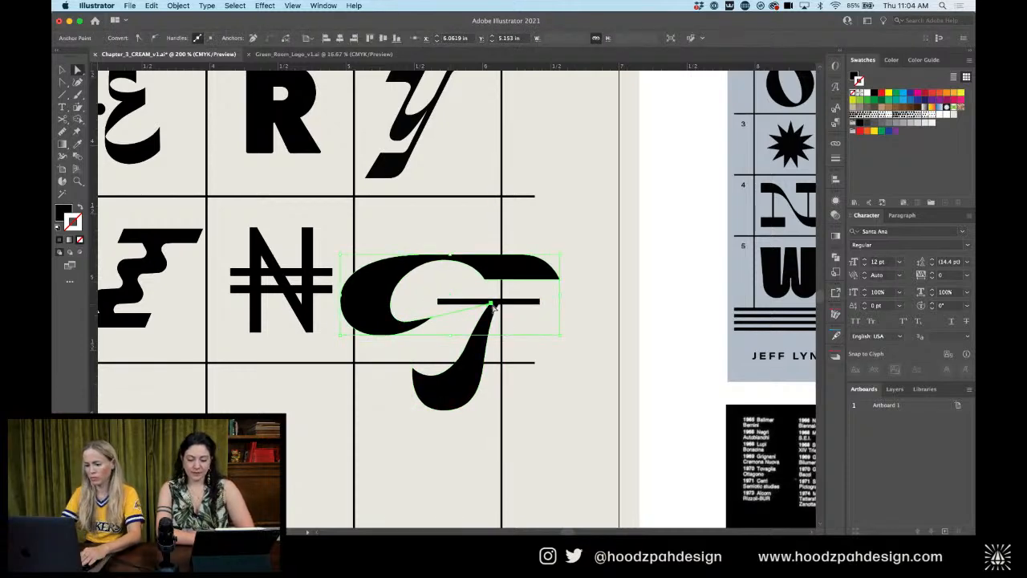
pyautogui.press('super+=')
pyautogui.press('super+=')
pyautogui.press('super+=')
pyautogui.moveTo(382, 326); pyautogui.dragTo(507, 283)
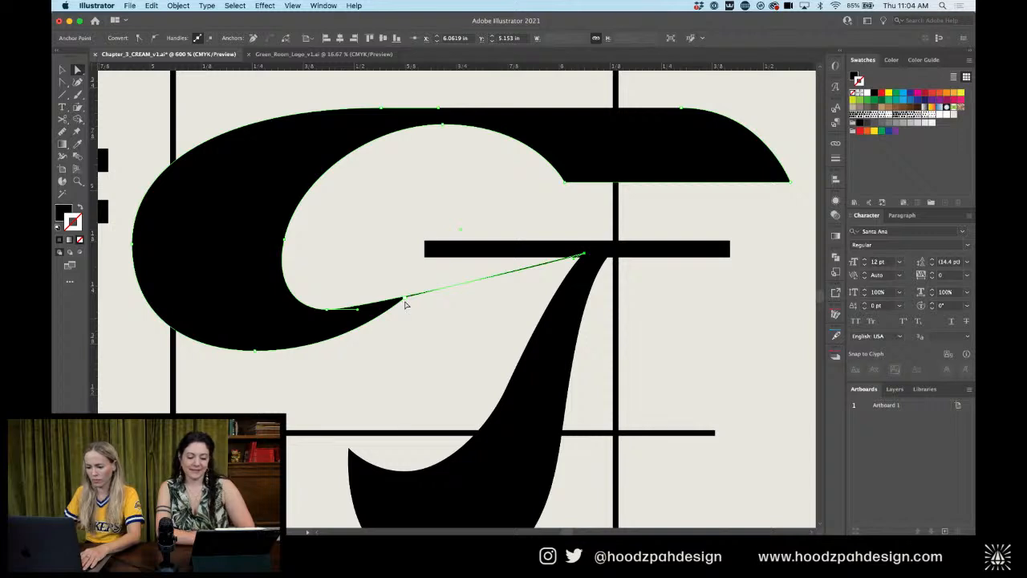
pyautogui.moveTo(406, 303); pyautogui.dragTo(579, 266)
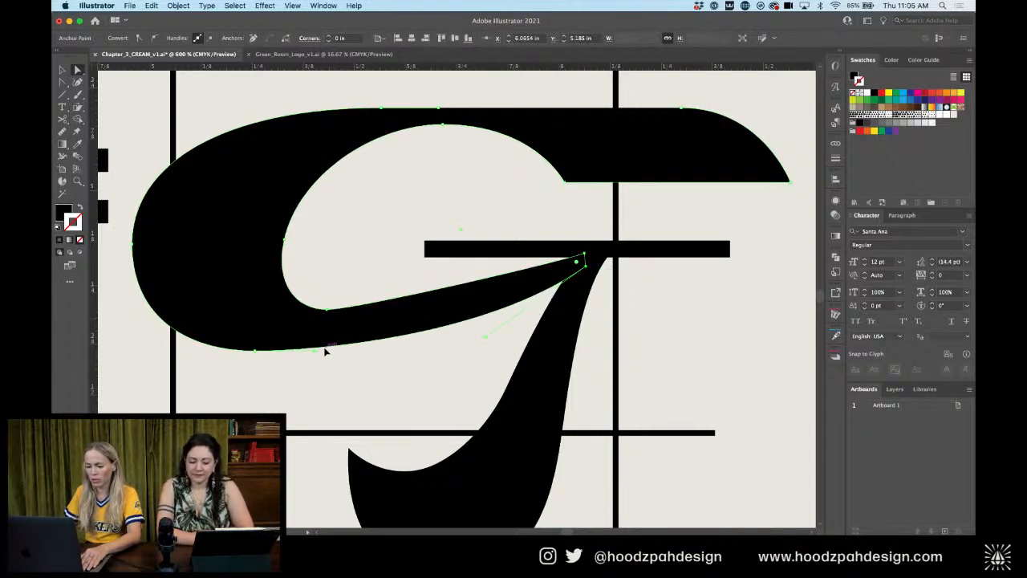
# Smooth the inner curve of the G's bowl by moving its lowest anchor point right and adjusting the handles
pyautogui.click(326, 310)
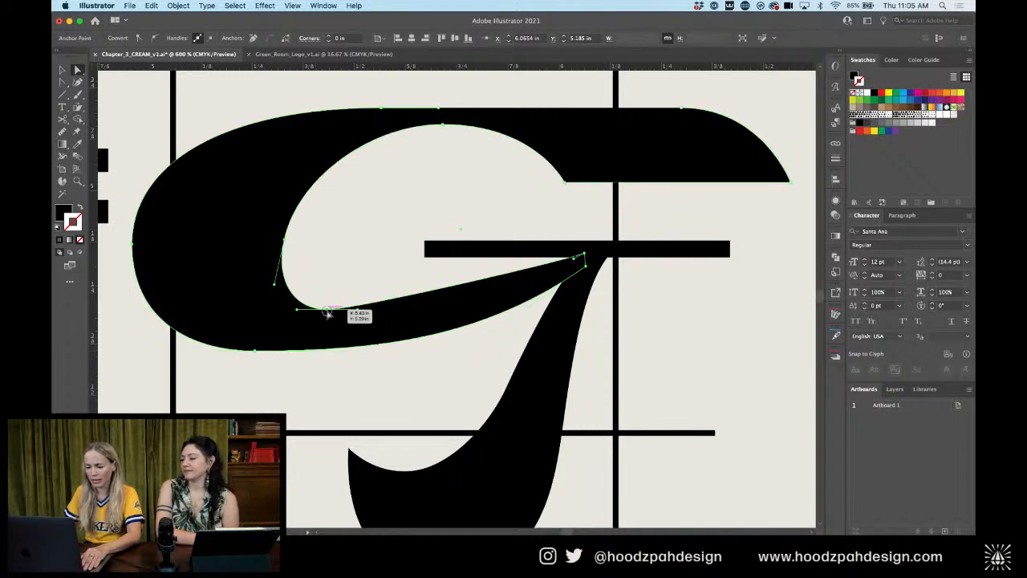
pyautogui.moveTo(326, 310); pyautogui.dragTo(302, 310)
pyautogui.moveTo(406, 310); pyautogui.dragTo(464, 309)
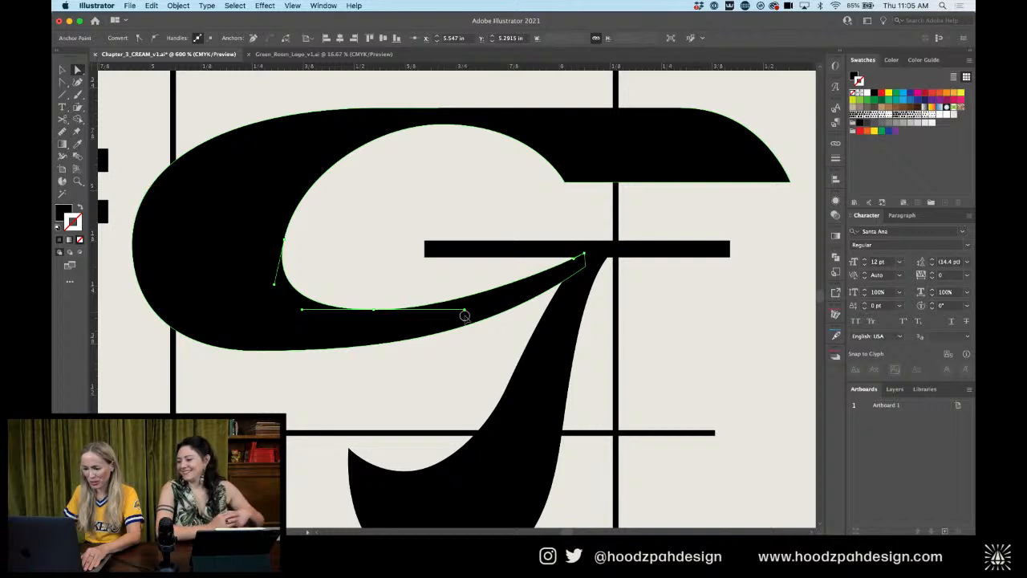
pyautogui.moveTo(570, 261); pyautogui.dragTo(529, 282)
pyautogui.click(584, 254)
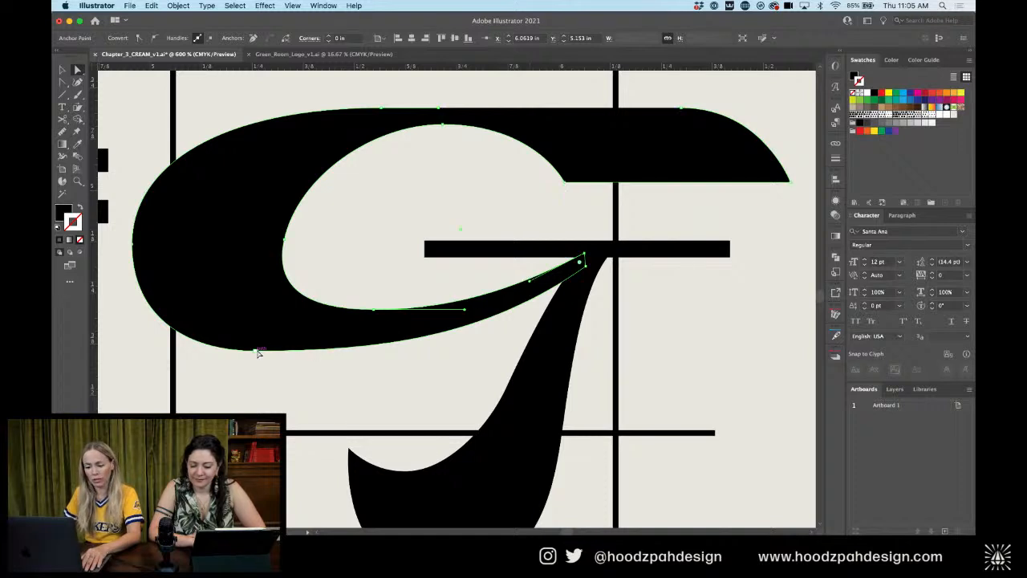
# Smooth the outer underside of the G's bowl by shifting its lowest anchor point right and refining the handles toward the tail
pyautogui.moveTo(256, 351); pyautogui.dragTo(222, 353)
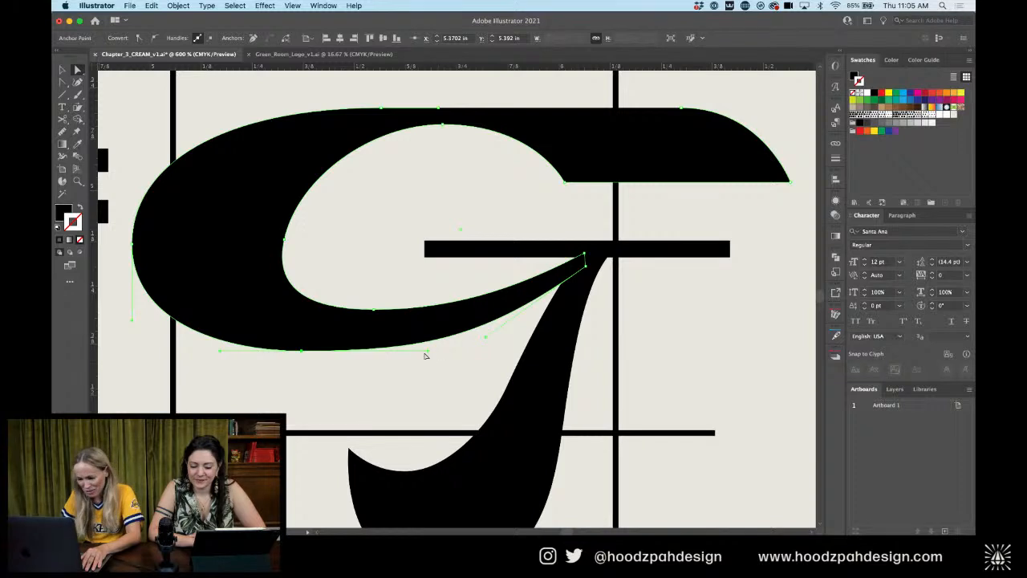
pyautogui.moveTo(427, 353); pyautogui.dragTo(423, 350)
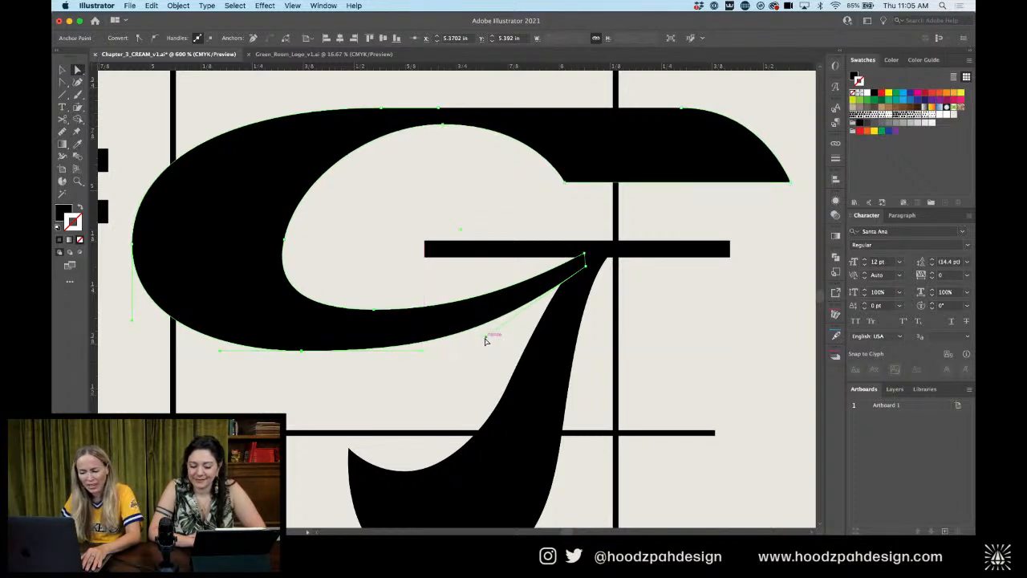
pyautogui.moveTo(485, 338); pyautogui.dragTo(503, 330)
pyautogui.press('super+minus')
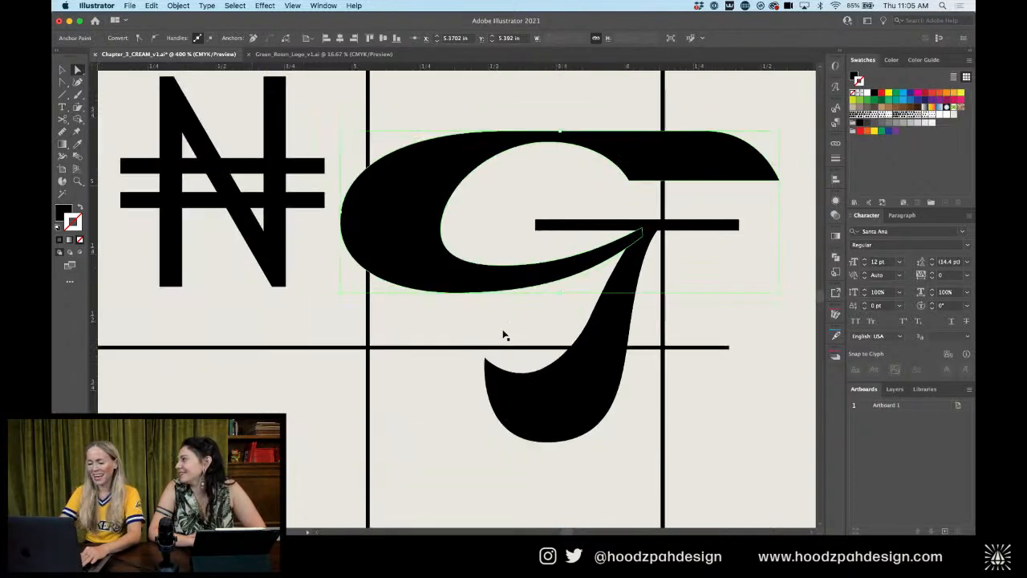
pyautogui.press('super+minus')
pyautogui.press('super+minus')
pyautogui.hscroll(2, 521, 289)
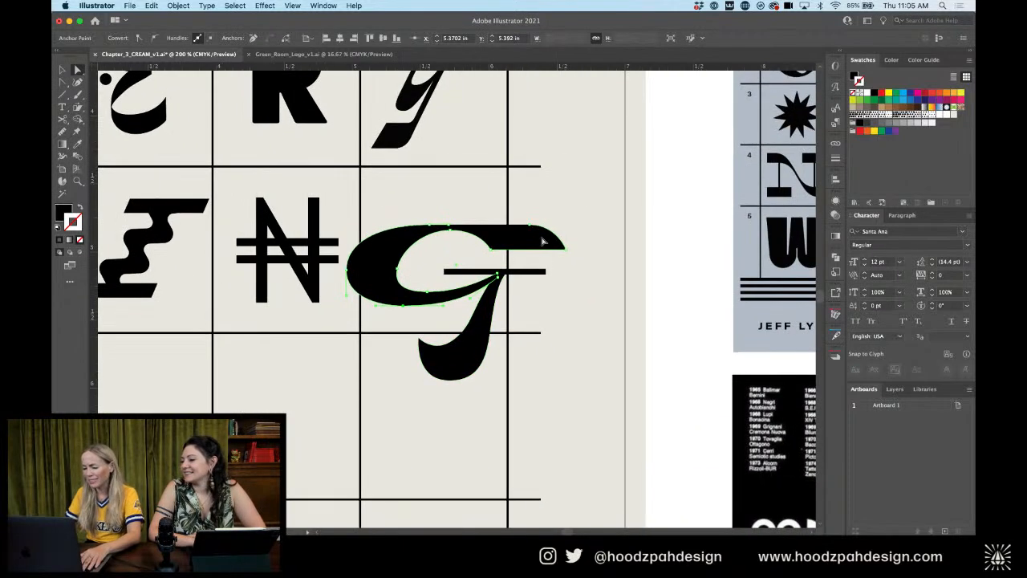
# Shorten the G's upper arm by nudging the anchor points at its outer end to the left
pyautogui.click(566, 249)
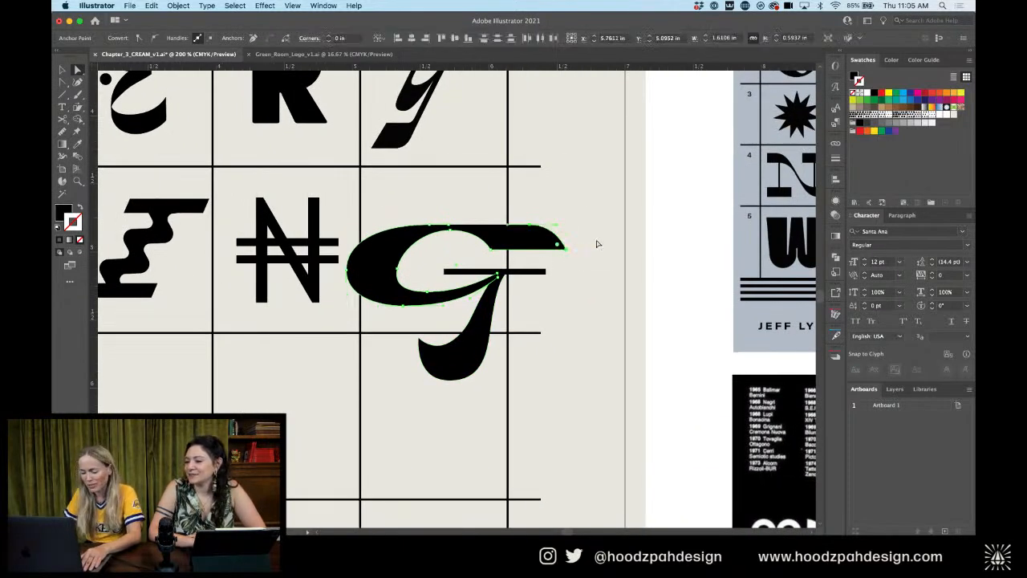
pyautogui.press('Left')
pyautogui.press('Left')
pyautogui.press('Left')
pyautogui.press('Left')
pyautogui.press('Left')
pyautogui.press('Left')
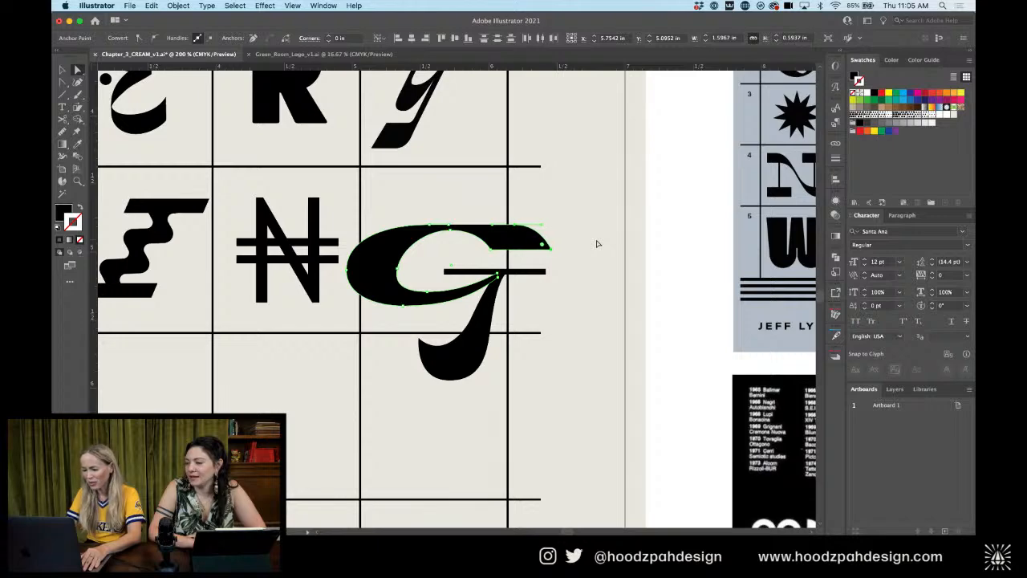
# Nudge the inner corner of the G's upper arm and the counter's top anchor point to the left
pyautogui.click(490, 250)
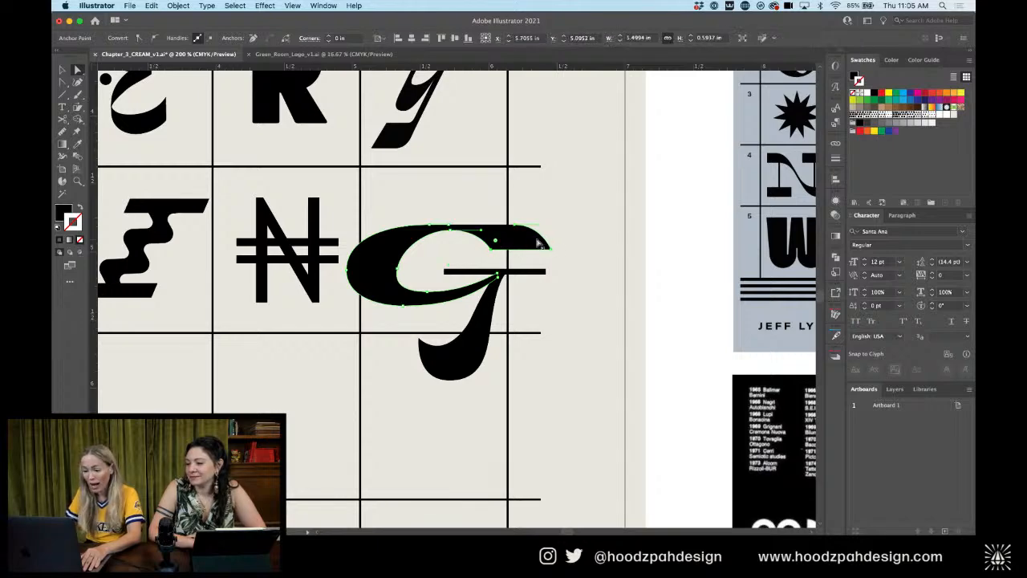
pyautogui.keyDown('shift'); pyautogui.click(450, 231); pyautogui.keyUp('shift')
pyautogui.press('Left')
pyautogui.press('Left')
pyautogui.press('Left')
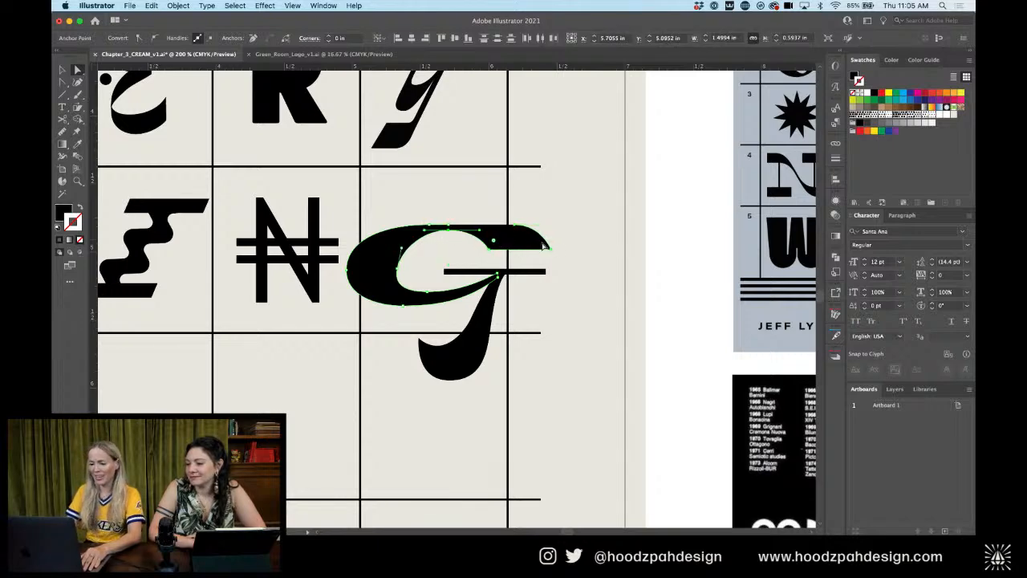
pyautogui.click(455, 198)
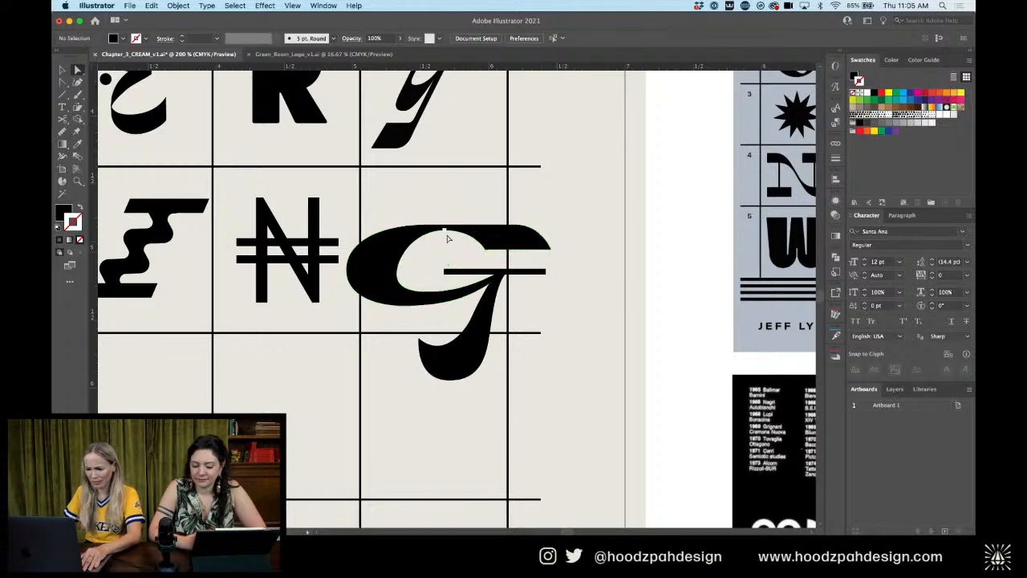
# Refine the top curve of the G by adjusting the upper anchor points of its counter and outer bowl
pyautogui.click(445, 230)
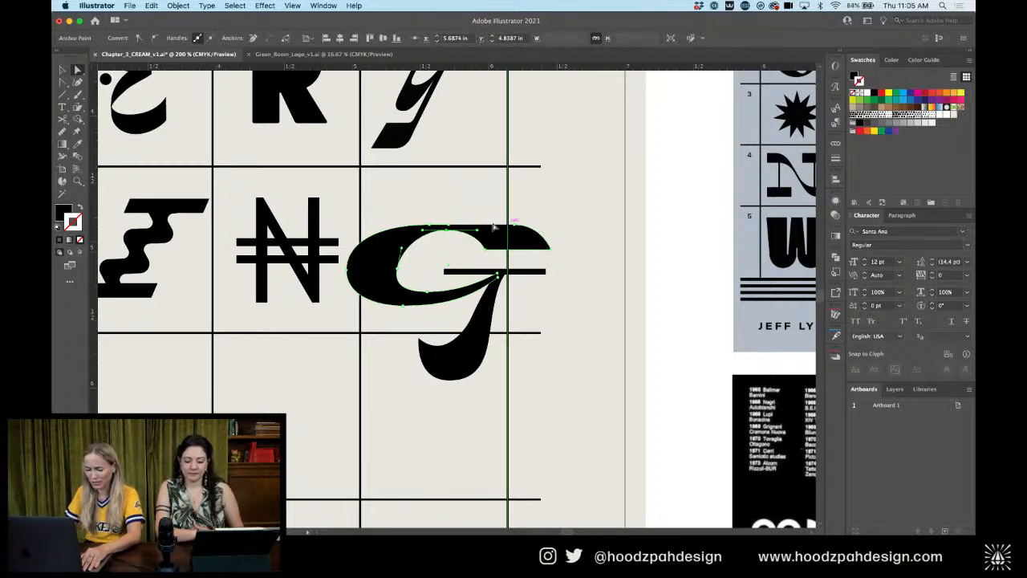
pyautogui.moveTo(446, 229); pyautogui.dragTo(451, 228)
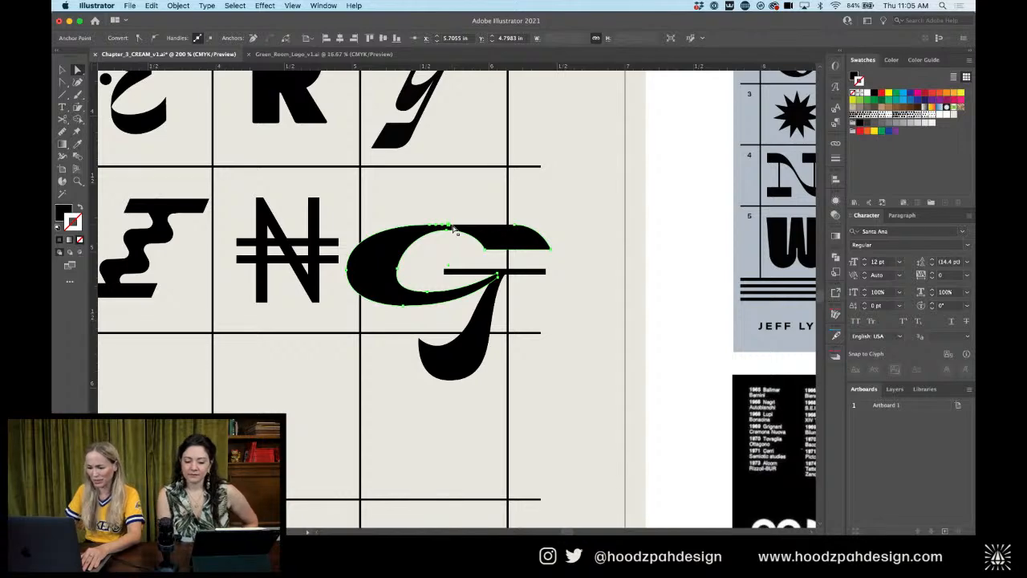
pyautogui.click(439, 226)
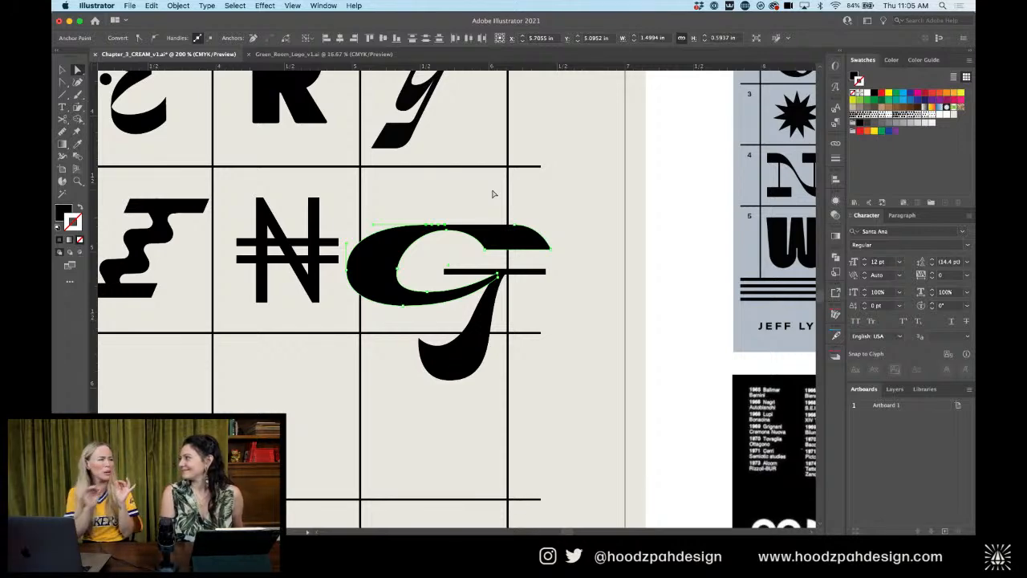
# Smooth the G's counter by making its leftmost anchor's handles vertical and shifting its lowest anchor point right
pyautogui.click(410, 258)
pyautogui.click(405, 250)
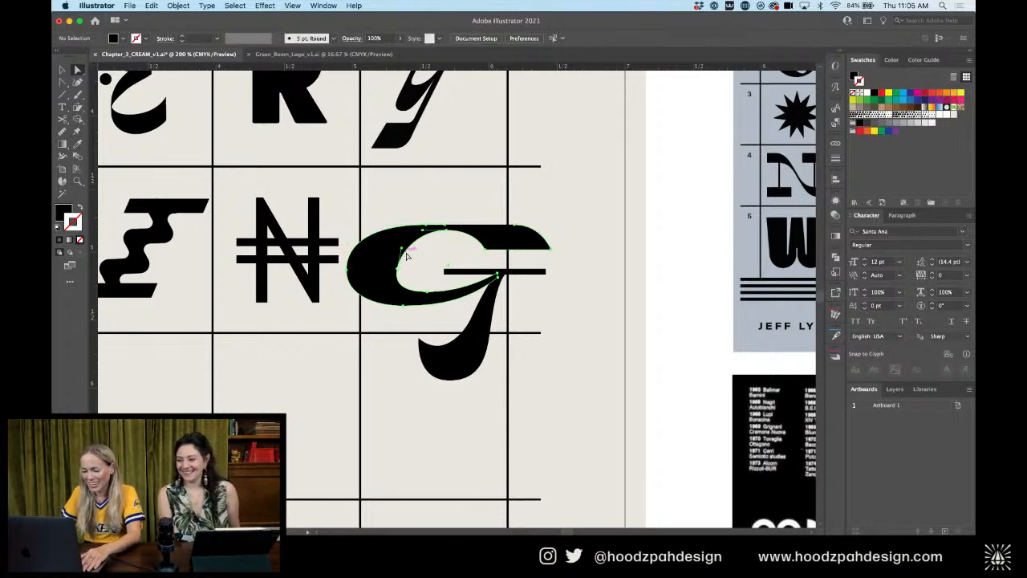
pyautogui.click(398, 268)
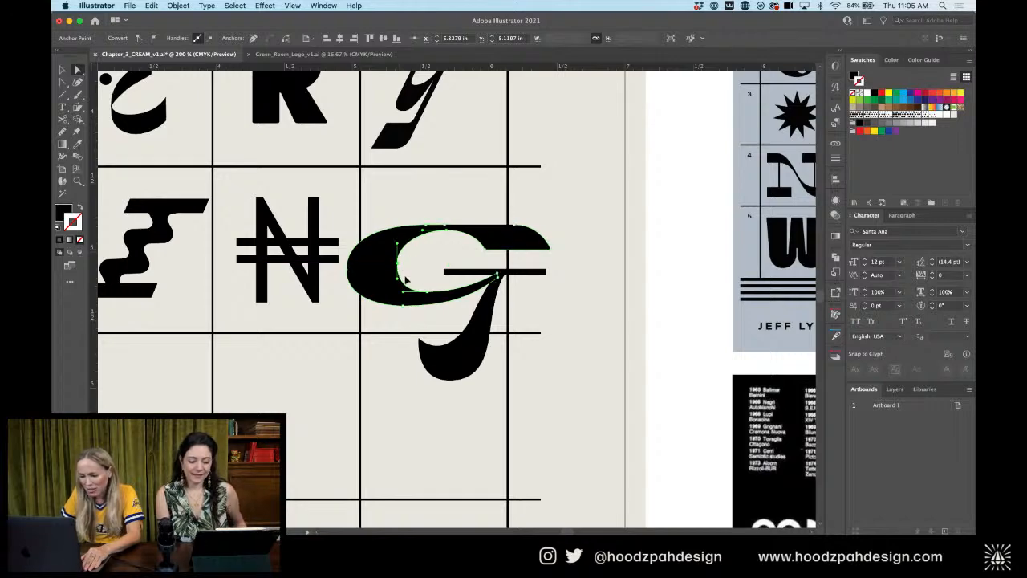
pyautogui.moveTo(431, 298); pyautogui.dragTo(411, 293)
pyautogui.click(404, 306)
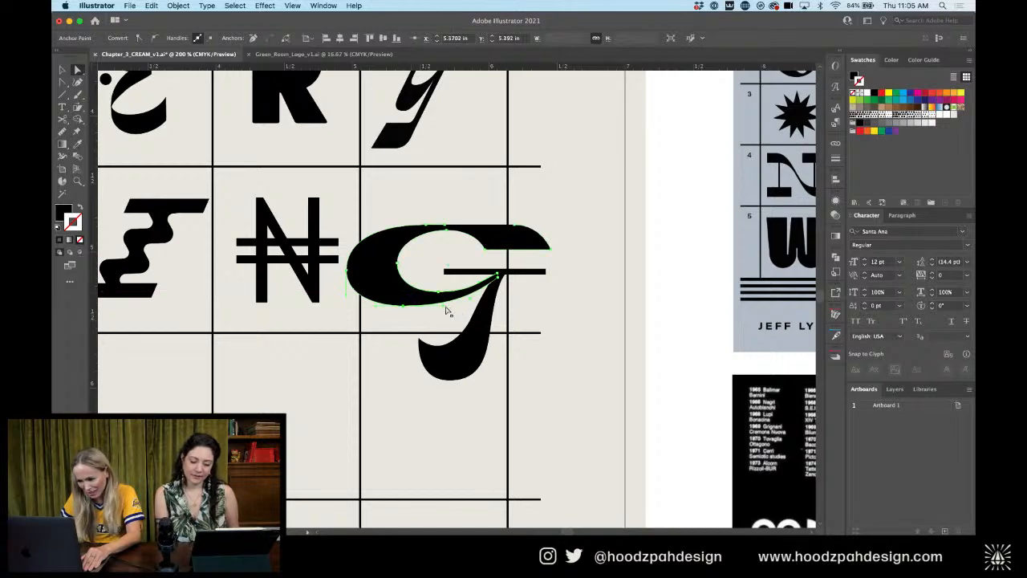
pyautogui.click(560, 298)
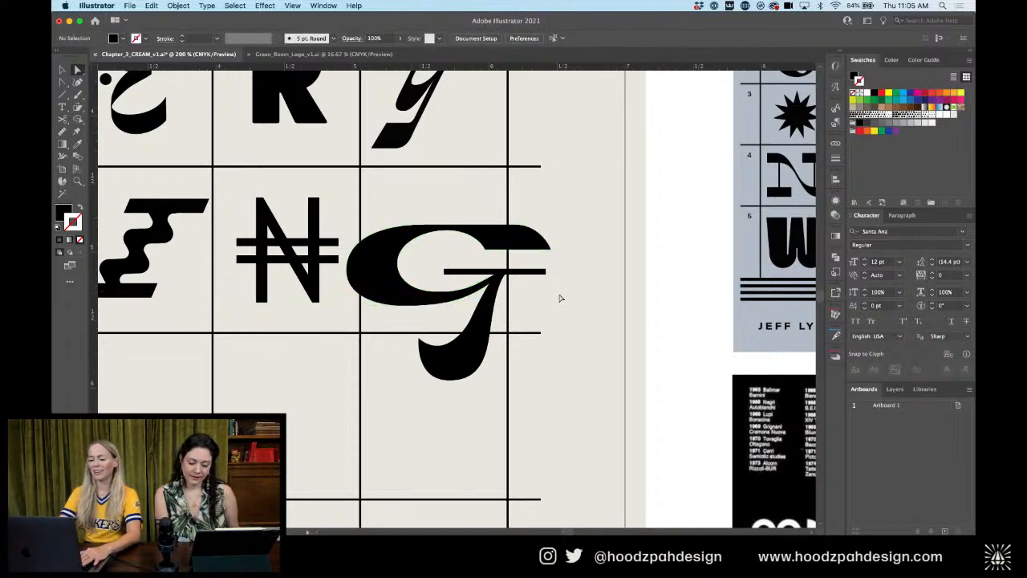
# Scale the complete G down to about 1.42 by 1.08 in and group its parts
pyautogui.scroll(-3, 560, 295)
pyautogui.scroll(6, 560, 296)
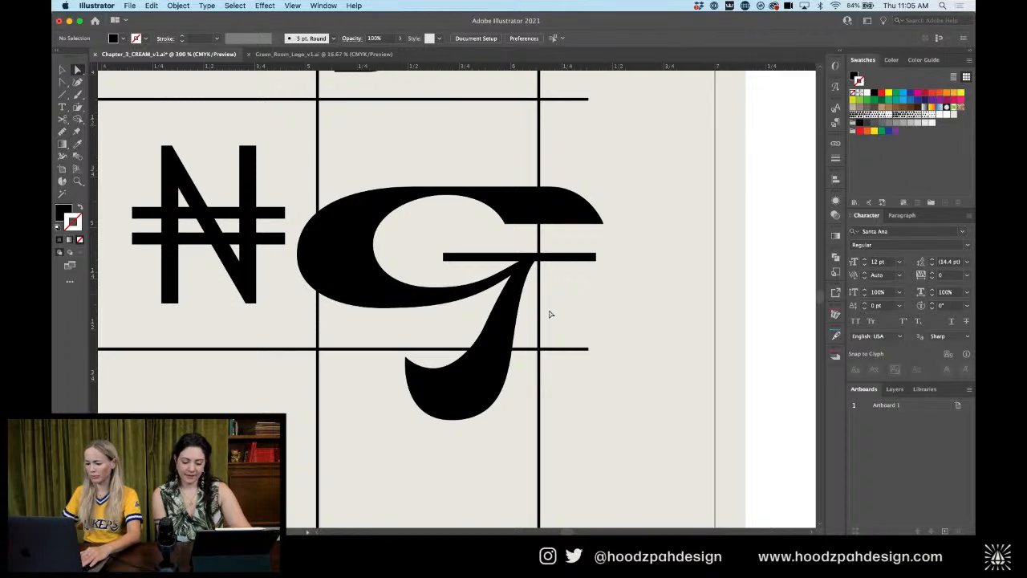
pyautogui.press('v')
pyautogui.click(558, 203)
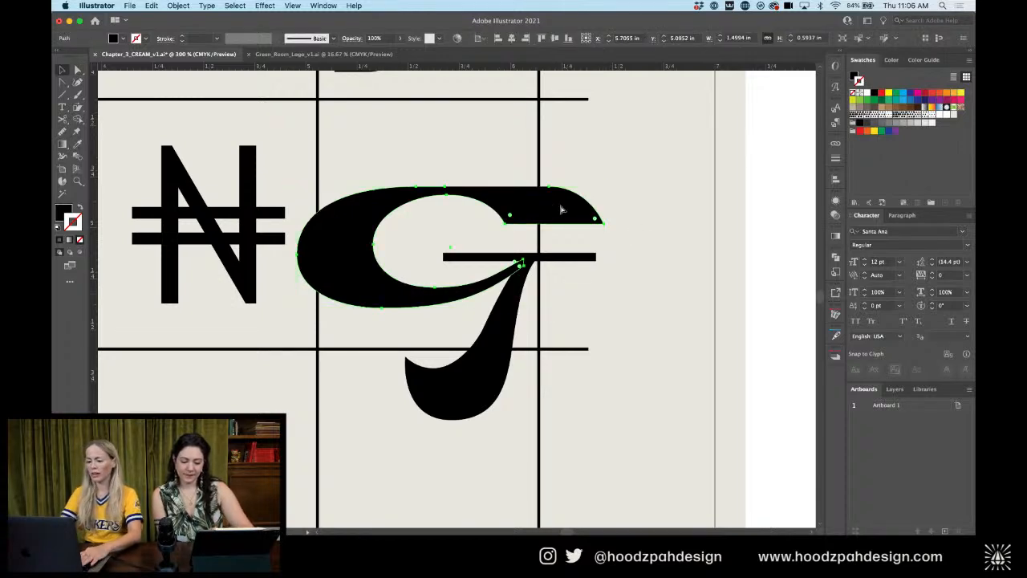
pyautogui.scroll(-3, 561, 209)
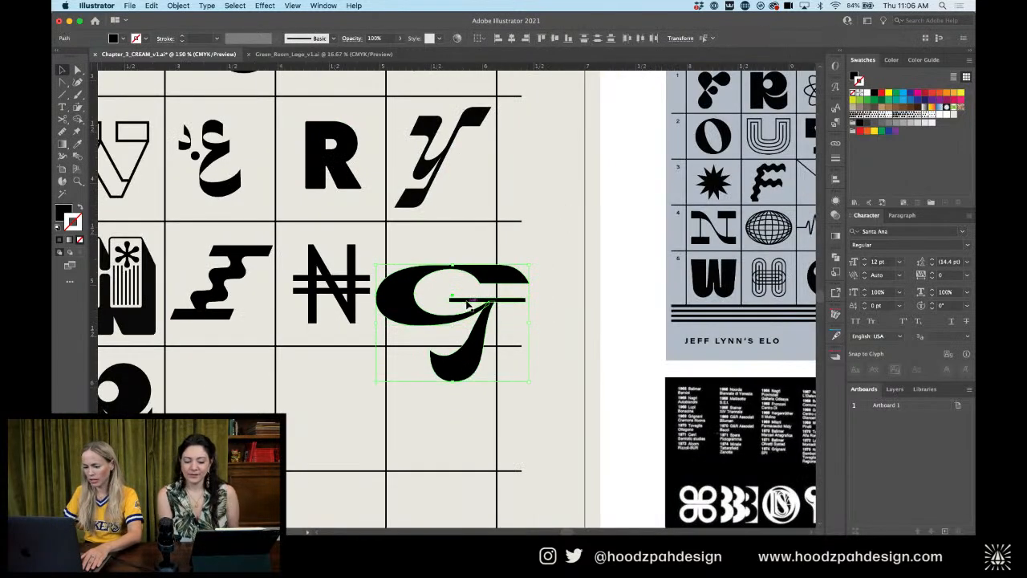
pyautogui.moveTo(452, 380)
pyautogui.mouseDown()
pyautogui.moveTo(464, 384)
pyautogui.moveTo(451, 375)
pyautogui.mouseUp()
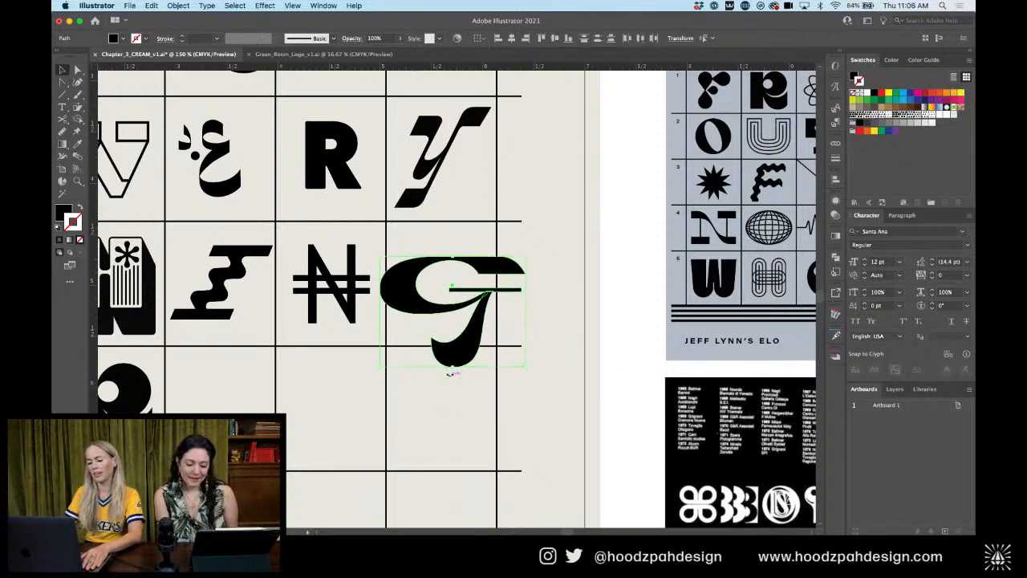
pyautogui.press('super+minus')
pyautogui.press('super+minus')
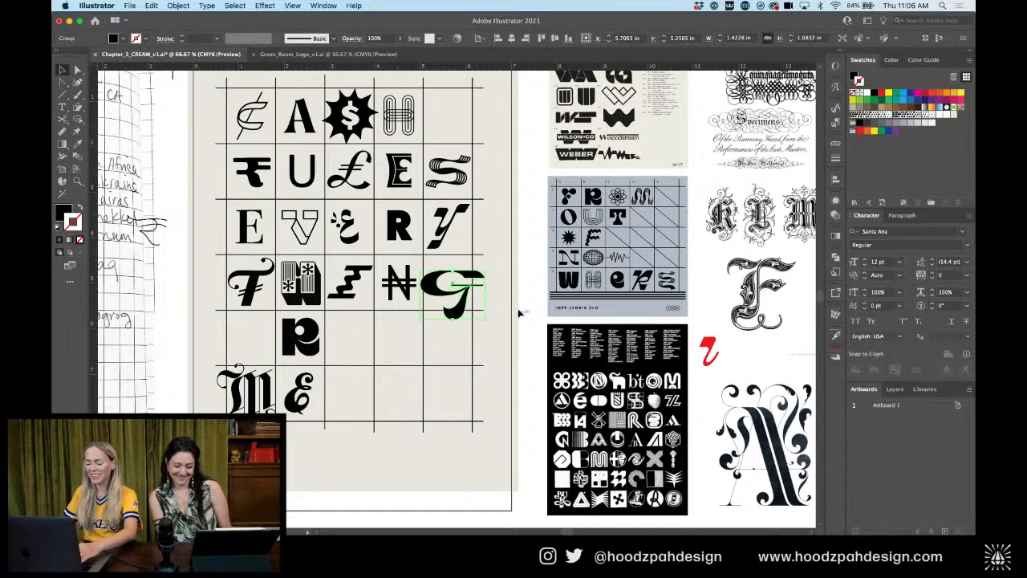
# Scale the grouped G down proportionally to about 1.32 by 1.00 in, pulling its bowl away from the N
pyautogui.click(518, 313)
pyautogui.press('super+minus')
pyautogui.scroll(-1, 534, 297)
pyautogui.hscroll(-1, 534, 297)
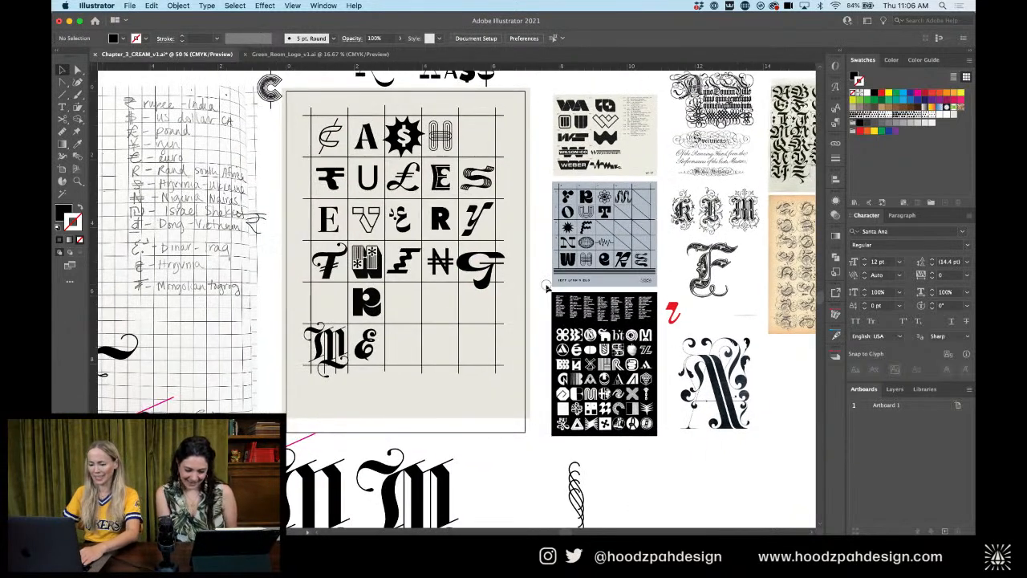
pyautogui.press('super+equal')
pyautogui.press('super+equal')
pyautogui.press('super+equal')
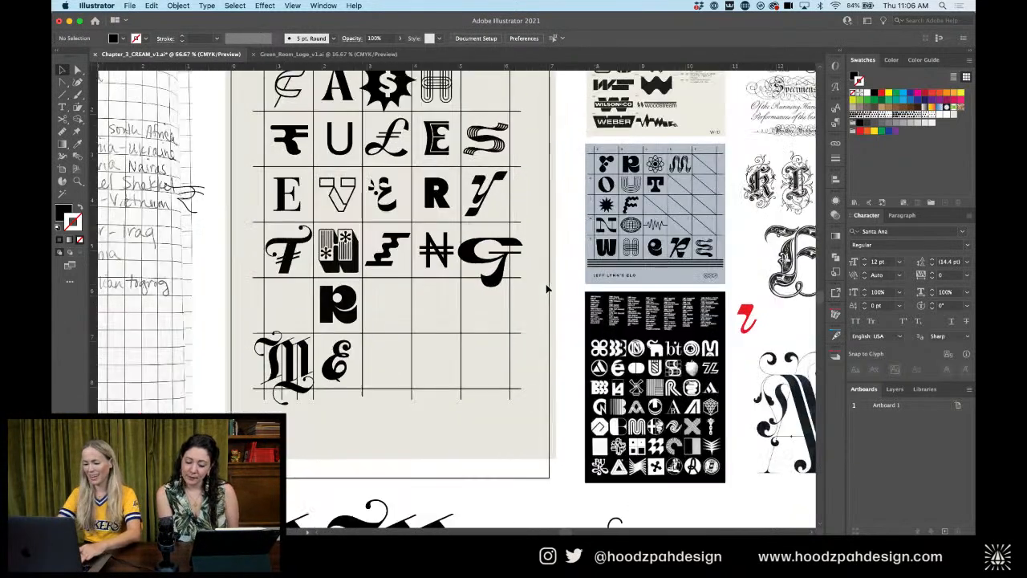
pyautogui.click(539, 268)
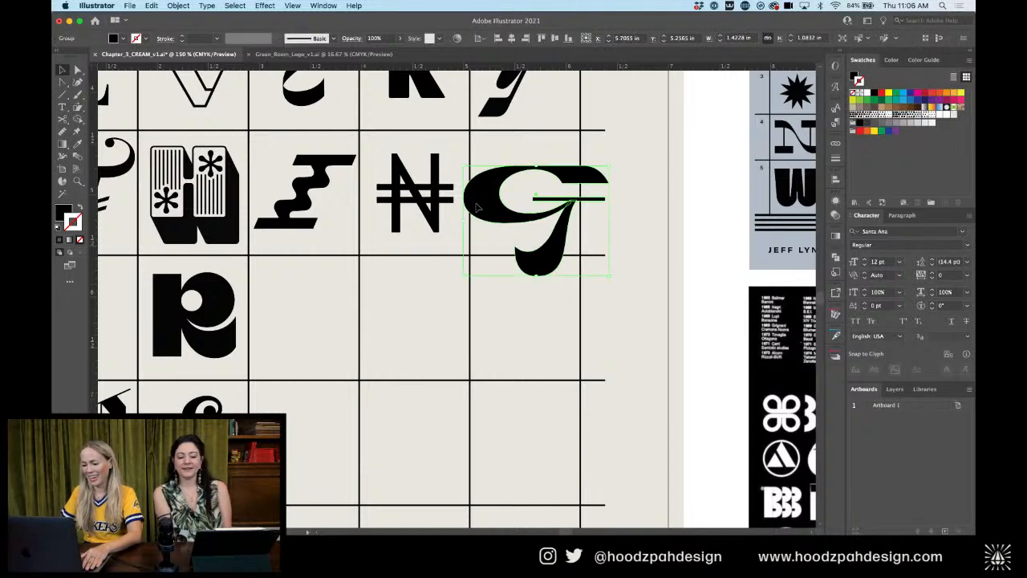
pyautogui.moveTo(462, 221); pyautogui.dragTo(475, 222)
# Position the G in its cell by nudging it up and slightly left
pyautogui.press('Up')
pyautogui.press('Up')
pyautogui.press('Up')
pyautogui.press('Up')
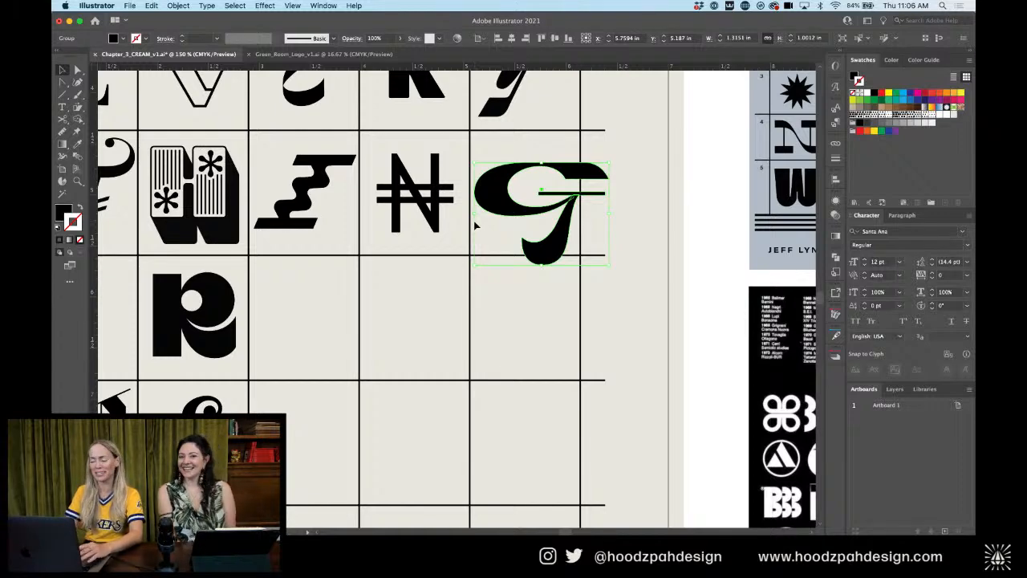
pyautogui.press('super+minus')
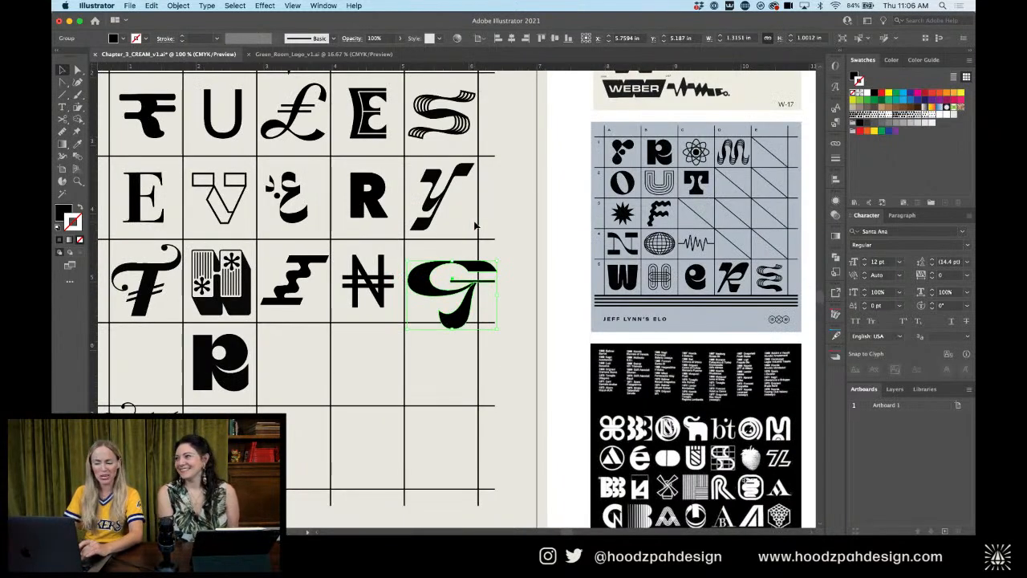
pyautogui.press('super+equal')
pyautogui.press('super+equal')
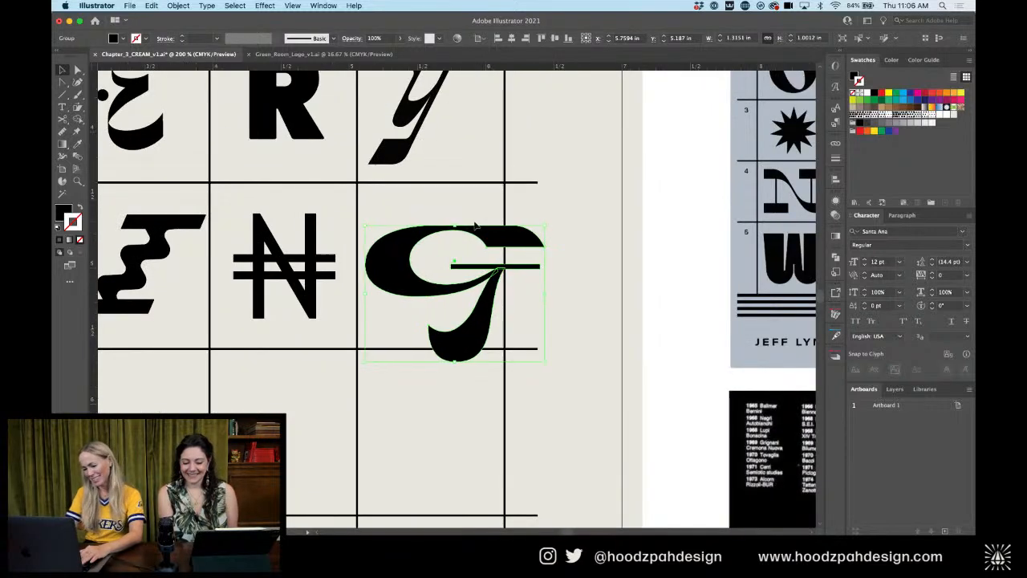
pyautogui.press('Left')
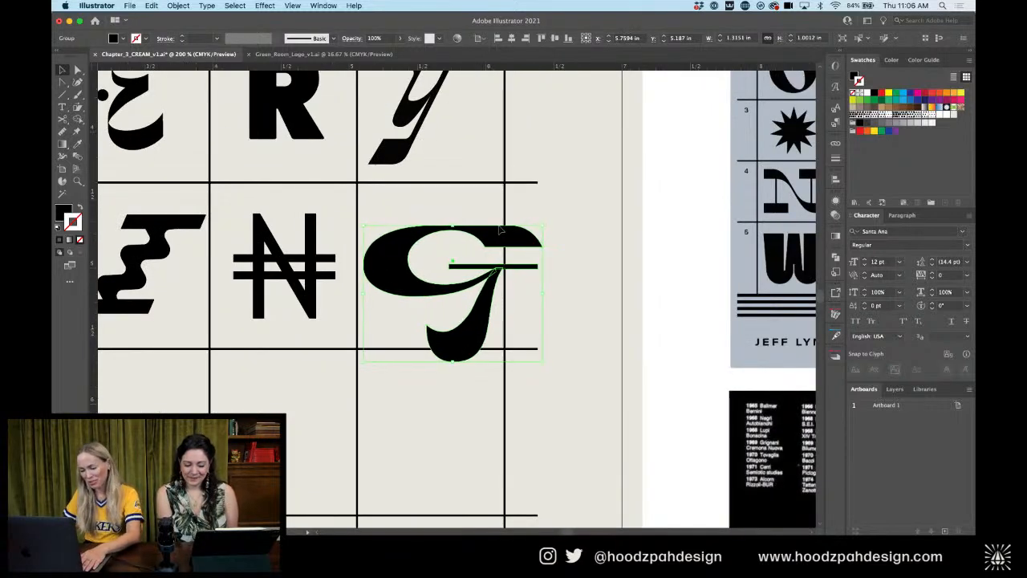
# Refine the underside curve of the G's bowl inside the group by shortening the lower tip anchor's handle toward the tail
pyautogui.doubleClick(499, 234)
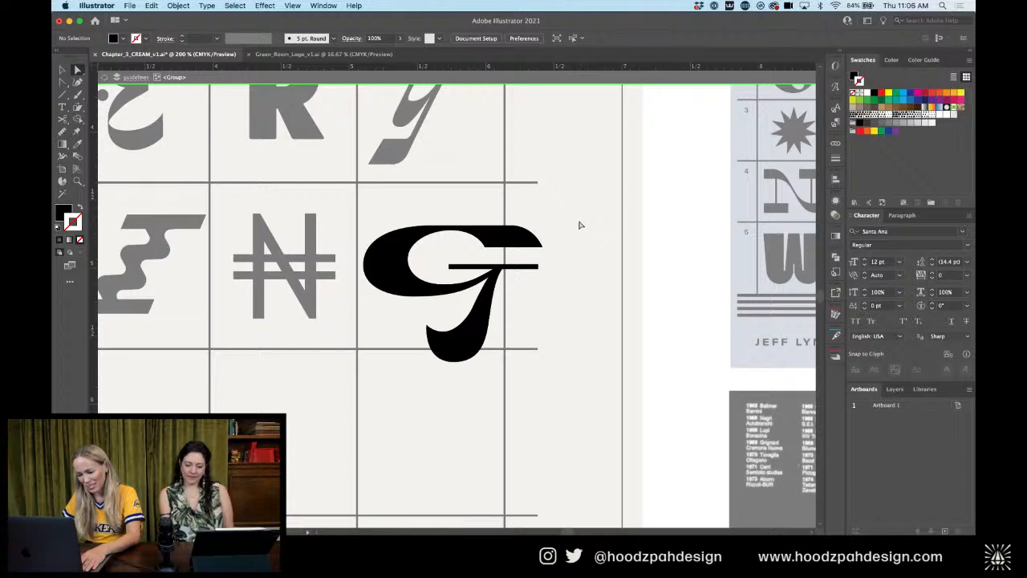
pyautogui.click(468, 285)
pyautogui.press('super+equal')
pyautogui.press('super+equal')
pyautogui.press('super+equal')
pyautogui.press('super+equal')
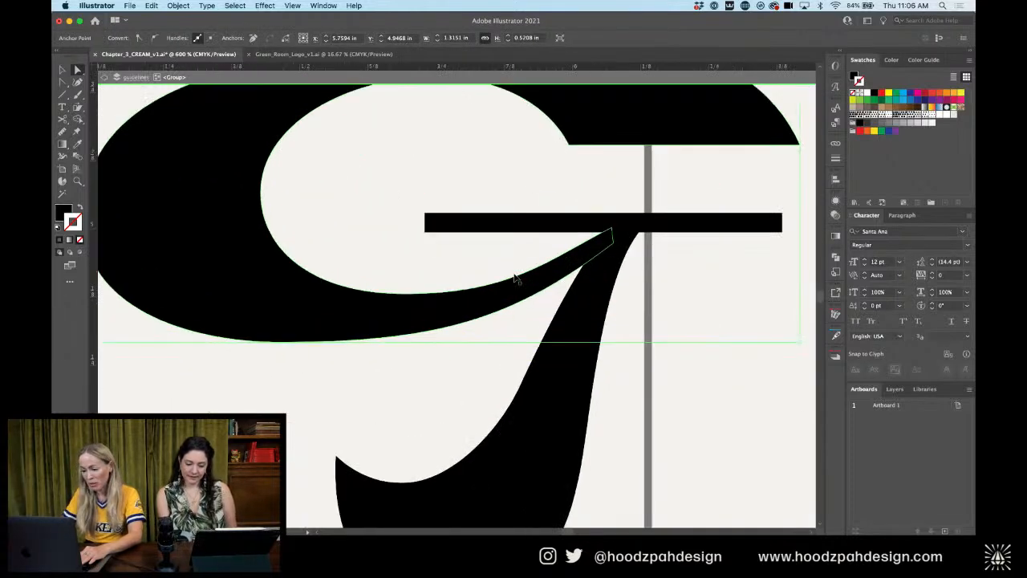
pyautogui.click(613, 232)
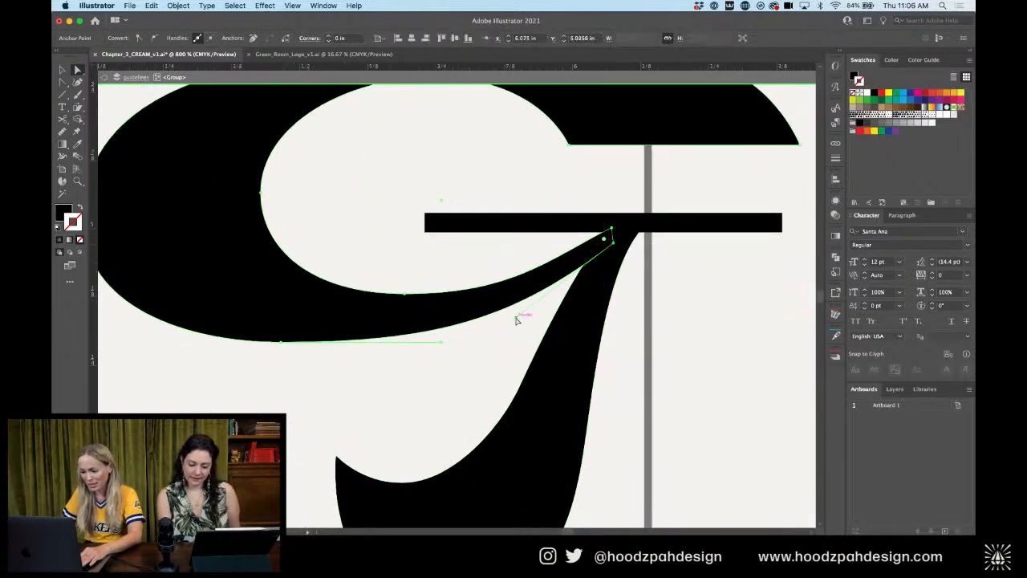
pyautogui.moveTo(517, 318); pyautogui.dragTo(535, 306)
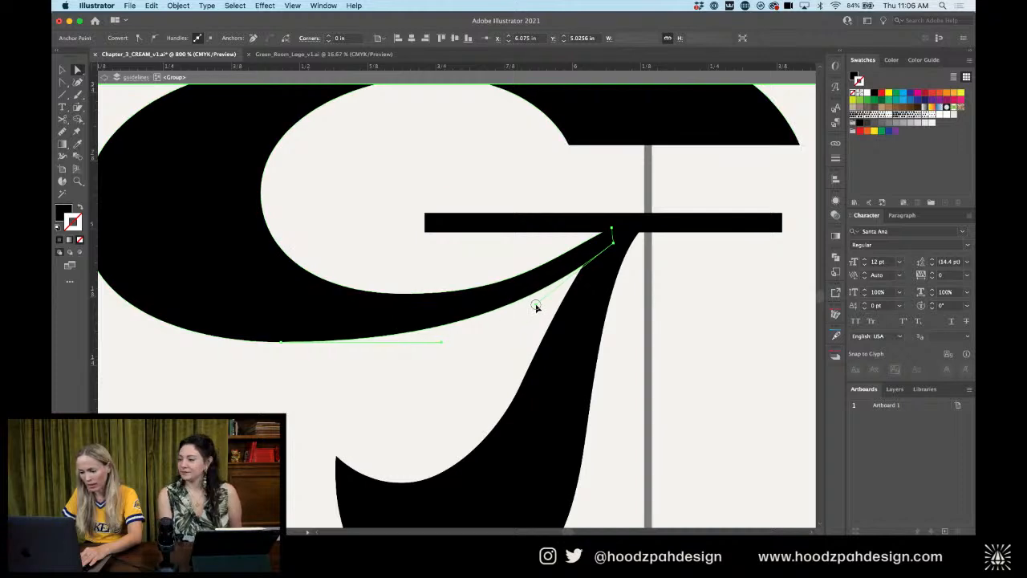
pyautogui.click(660, 303)
pyautogui.press('super+minus')
pyautogui.press('super+minus')
pyautogui.press('super+minus')
pyautogui.press('super+minus')
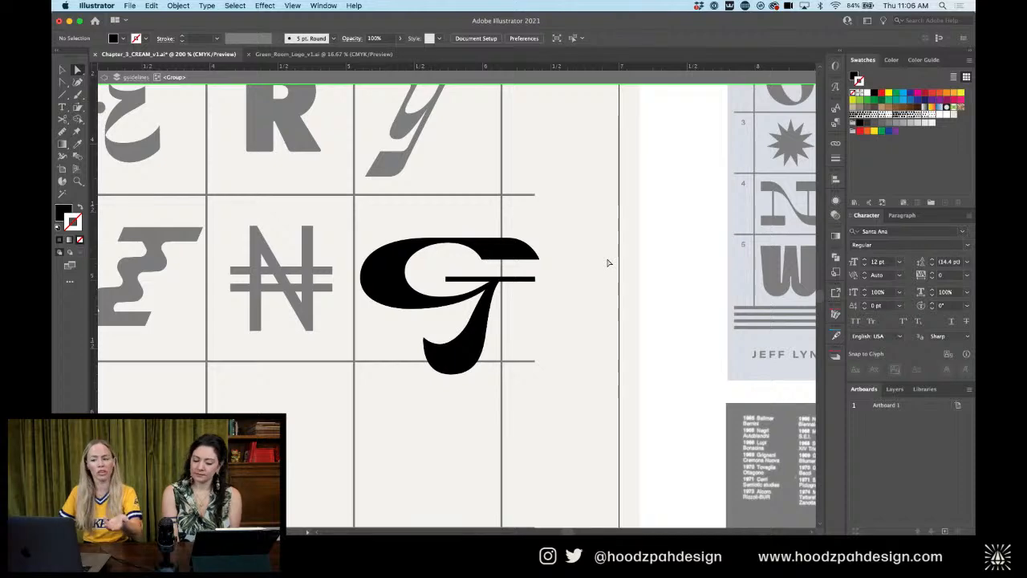
pyautogui.press('v')
pyautogui.doubleClick(568, 287)
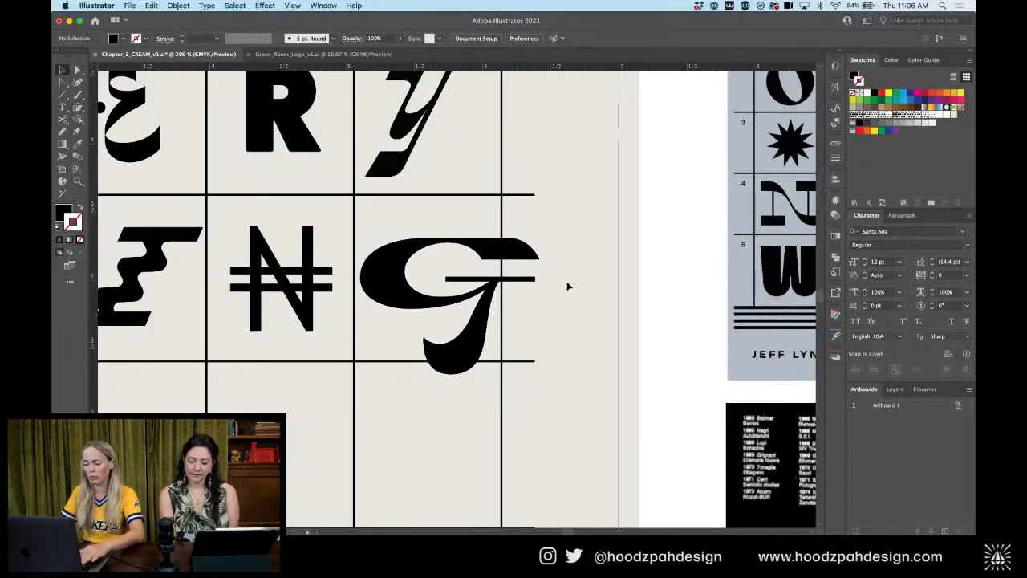
# Examine the G's size and placement against the neighboring letters in the grid
pyautogui.press('super+minus')
pyautogui.press('super+minus')
pyautogui.press('super+equal')
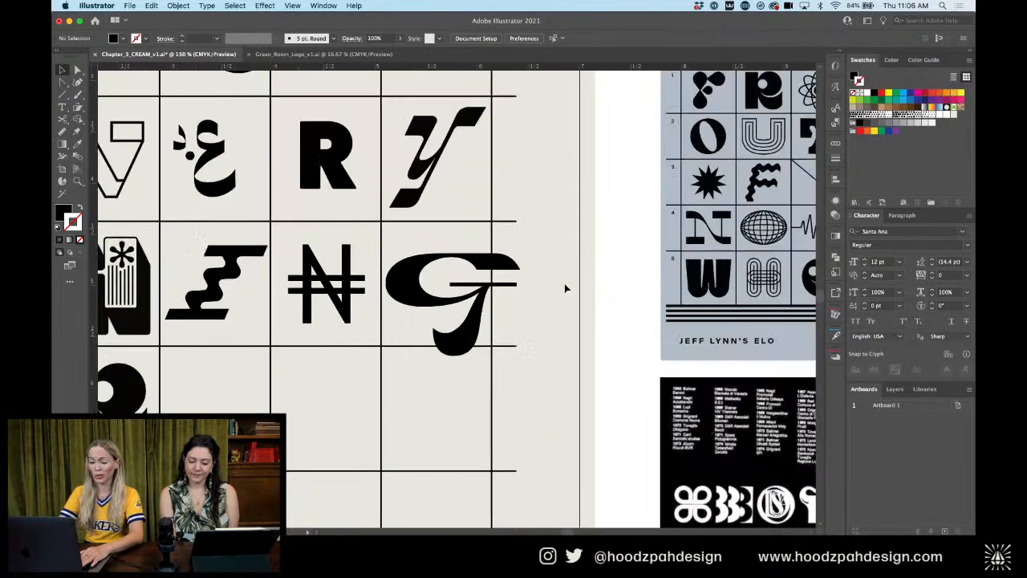
pyautogui.press('super+equal')
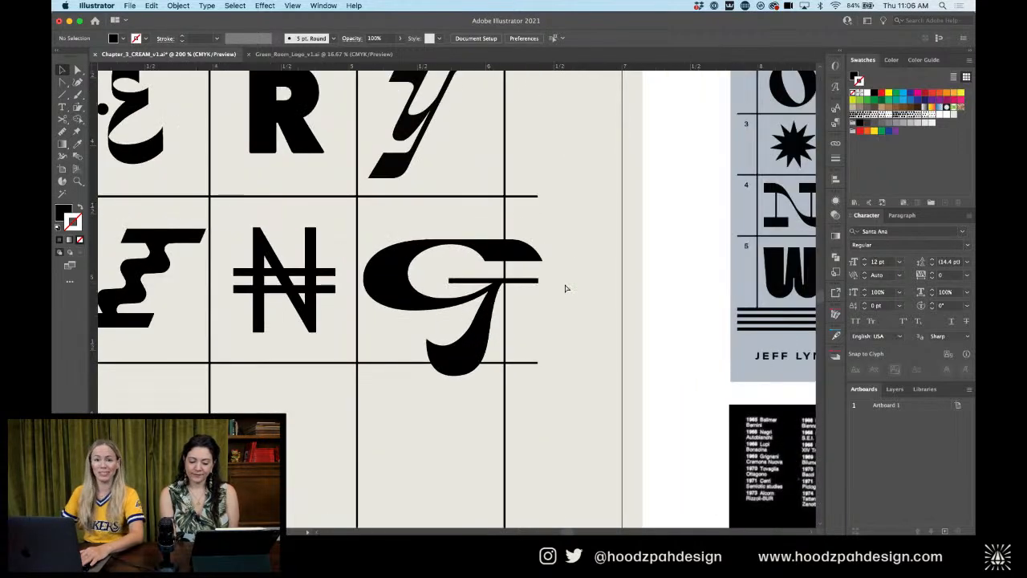
pyautogui.click(529, 253)
pyautogui.press('super+minus')
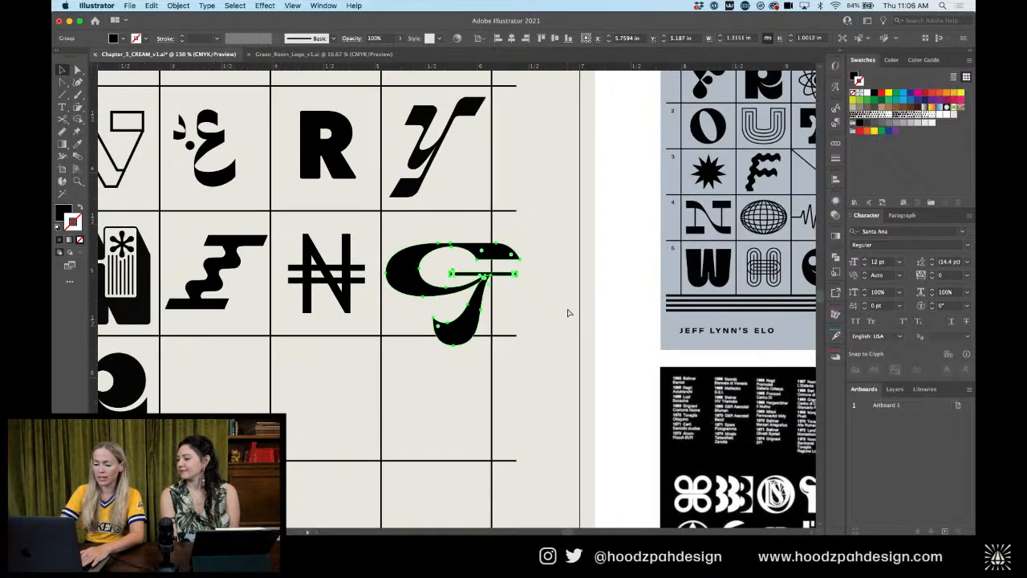
pyautogui.press('super+minus')
pyautogui.press('super+equal')
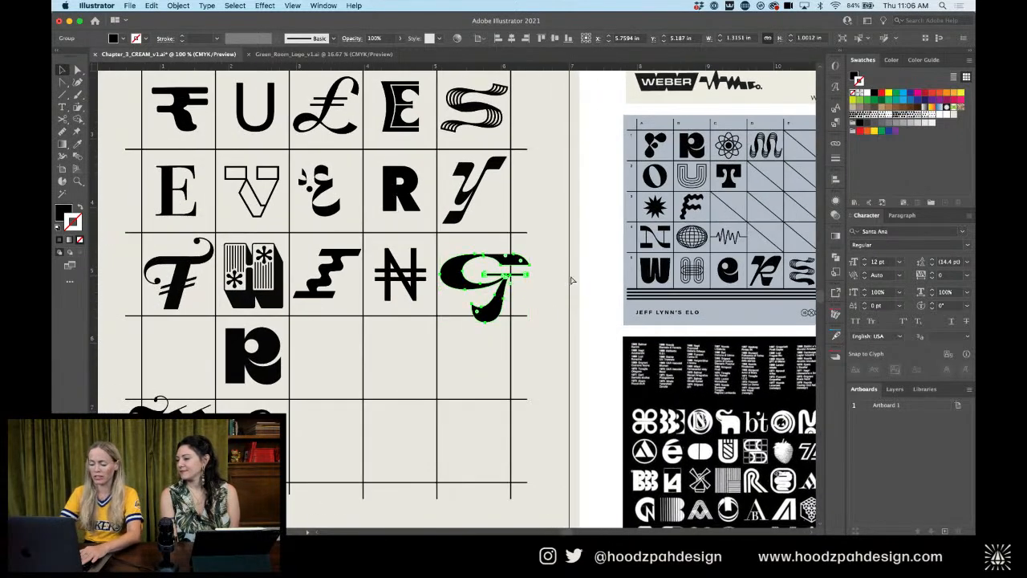
pyautogui.press('super+equal')
# Shorten the G's upper terminal inside the group by nudging its end anchors slightly left, bringing the tip in line with the crossbar
pyautogui.click(570, 280)
pyautogui.doubleClick(519, 236)
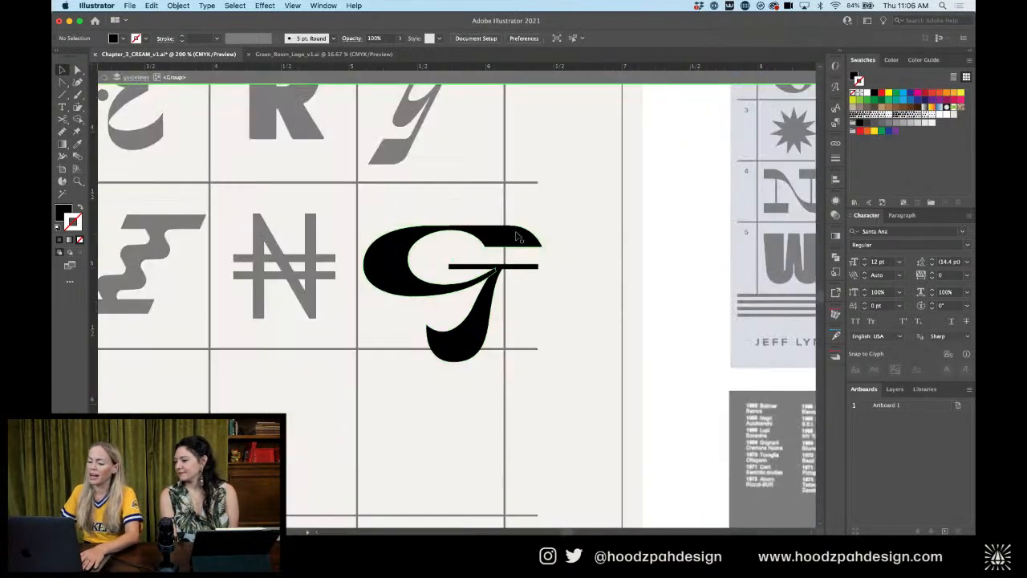
pyautogui.press('a')
pyautogui.moveTo(564, 213); pyautogui.dragTo(456, 254)
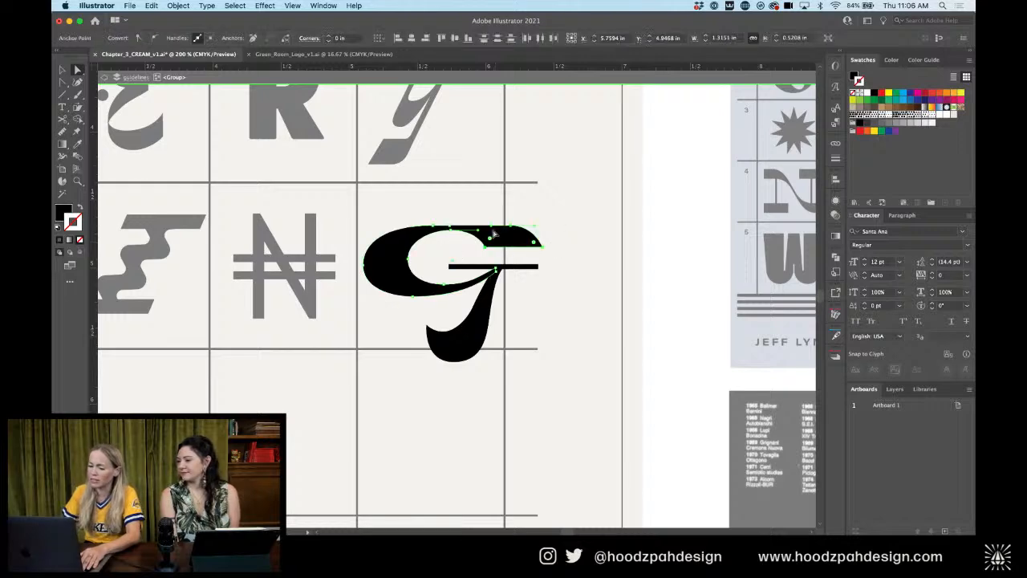
pyautogui.click(447, 238)
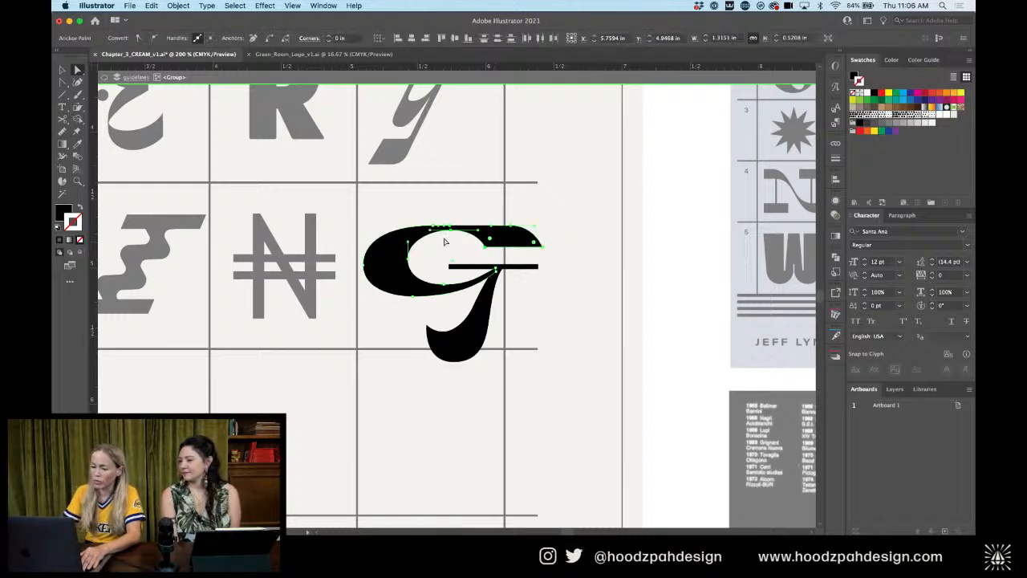
pyautogui.press('Left')
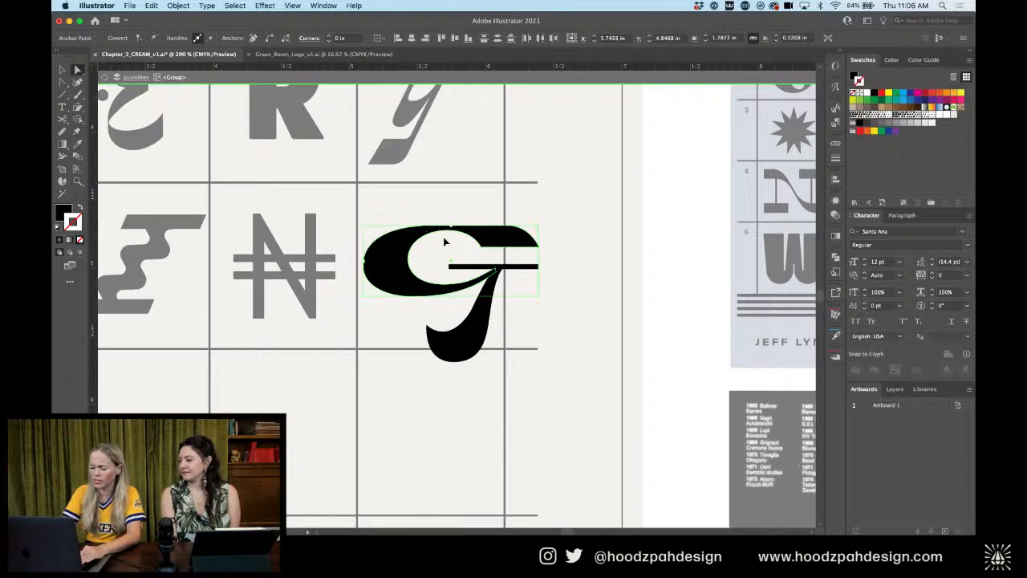
pyautogui.press('super+equal')
pyautogui.click(572, 329)
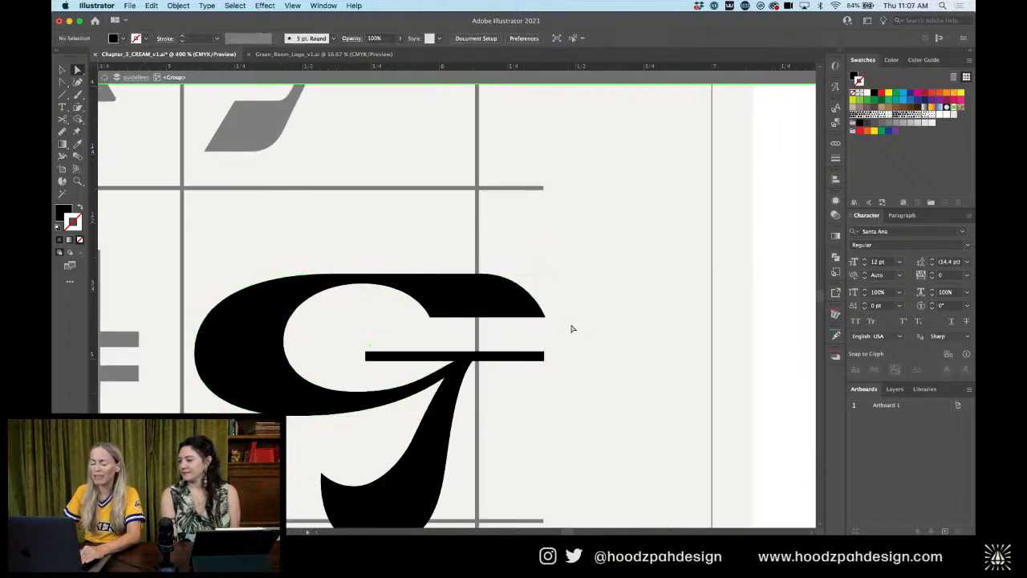
pyautogui.press('v')
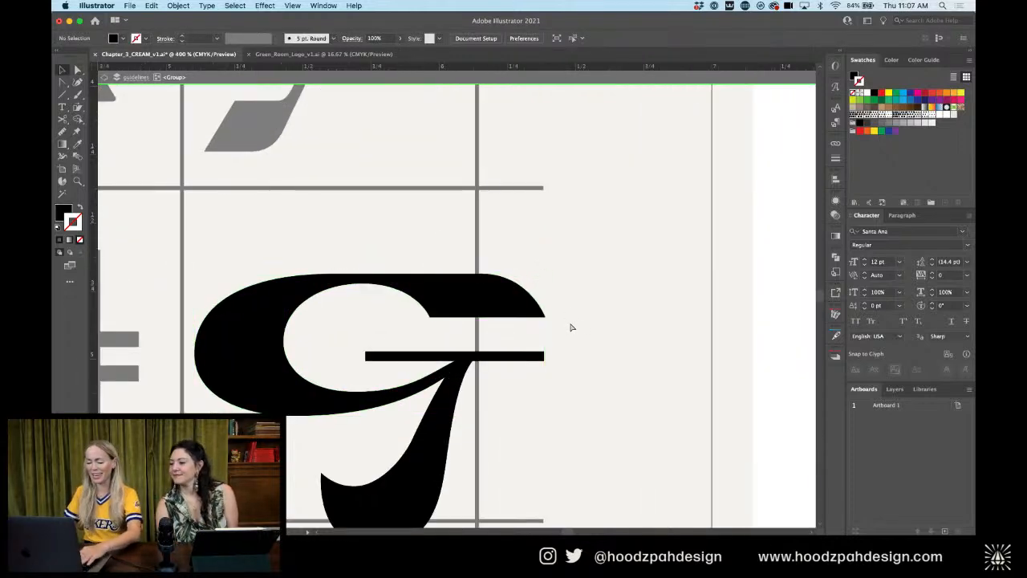
pyautogui.press('super+minus')
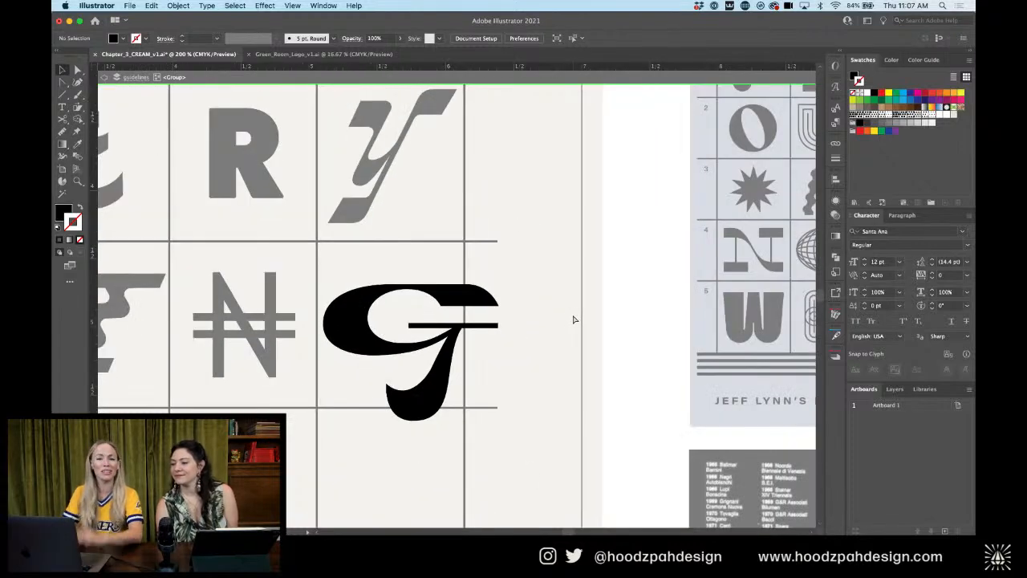
pyautogui.press('Escape')
# Nudge the whole G slightly right within its grid cell
pyautogui.click(470, 298)
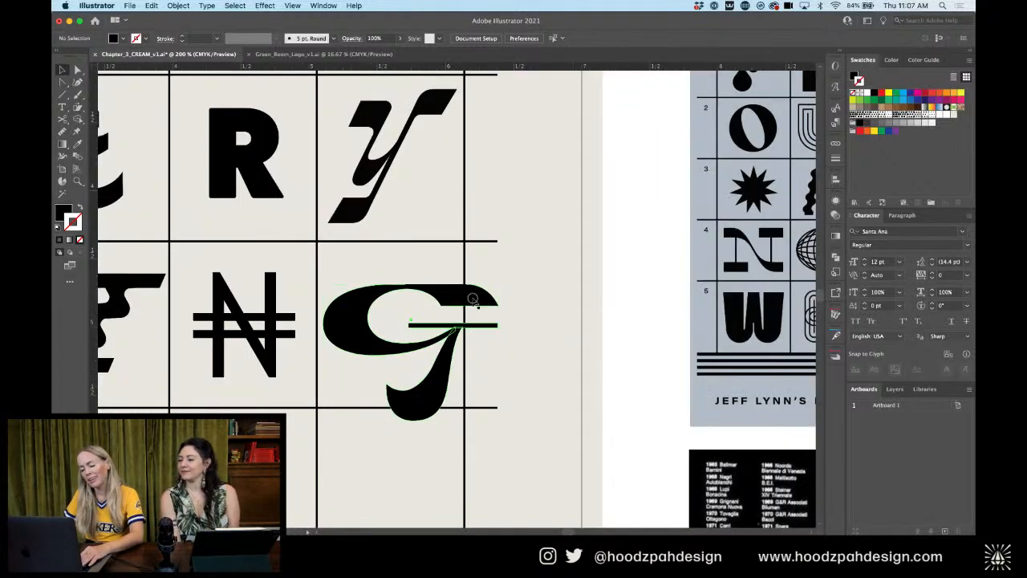
pyautogui.press('super+minus')
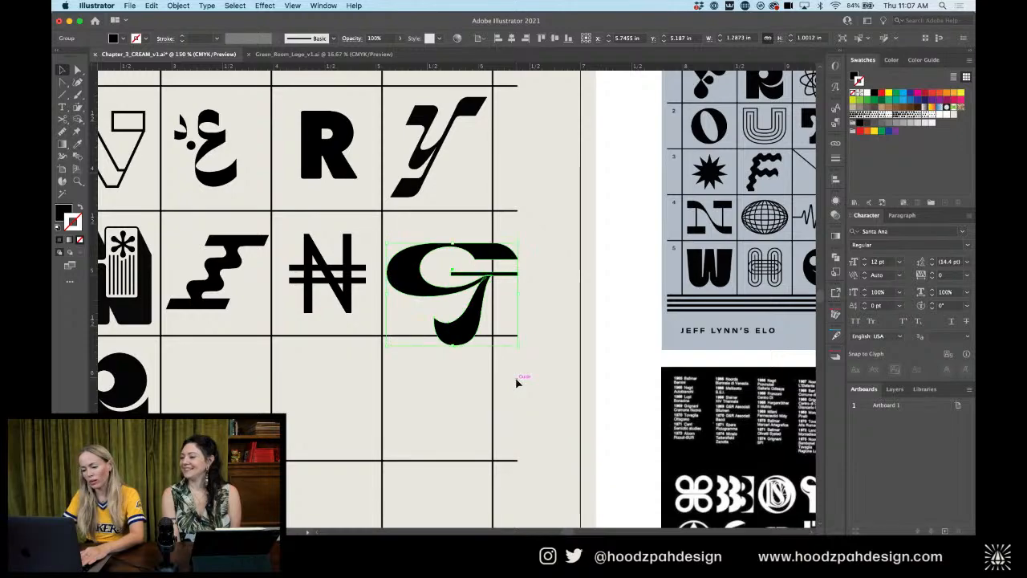
pyautogui.press('a')
pyautogui.press('super+minus')
pyautogui.press('super+minus')
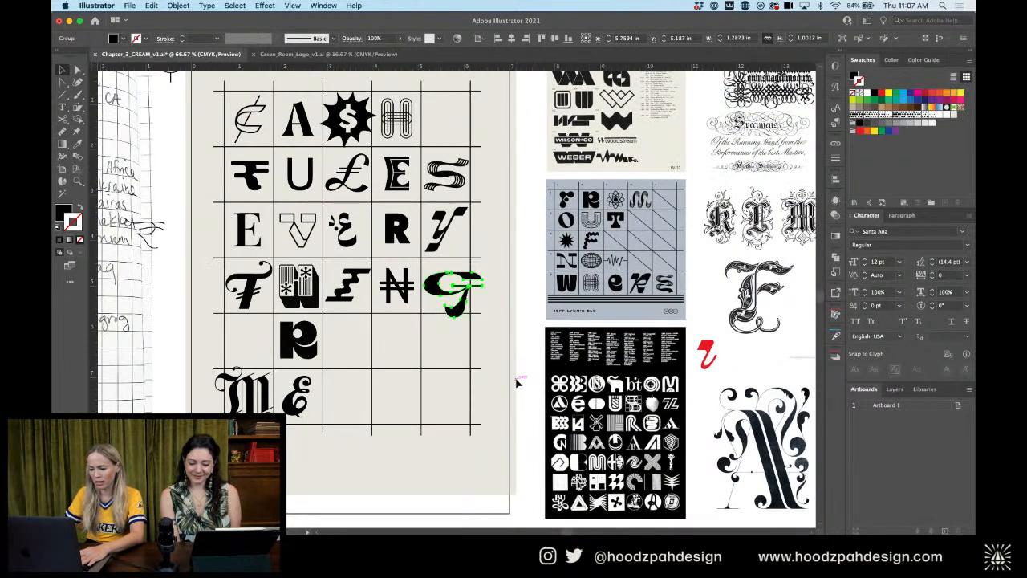
# Examine the filled grid rows and the cells around the heavy R to find which letters are still missing
pyautogui.hscroll(-2, 546, 365)
pyautogui.moveTo(569, 350); pyautogui.dragTo(598, 334)
pyautogui.click(581, 379)
pyautogui.press('super+plus')
pyautogui.press('super+plus')
pyautogui.click(330, 399)
pyautogui.moveTo(406, 400); pyautogui.dragTo(463, 496)
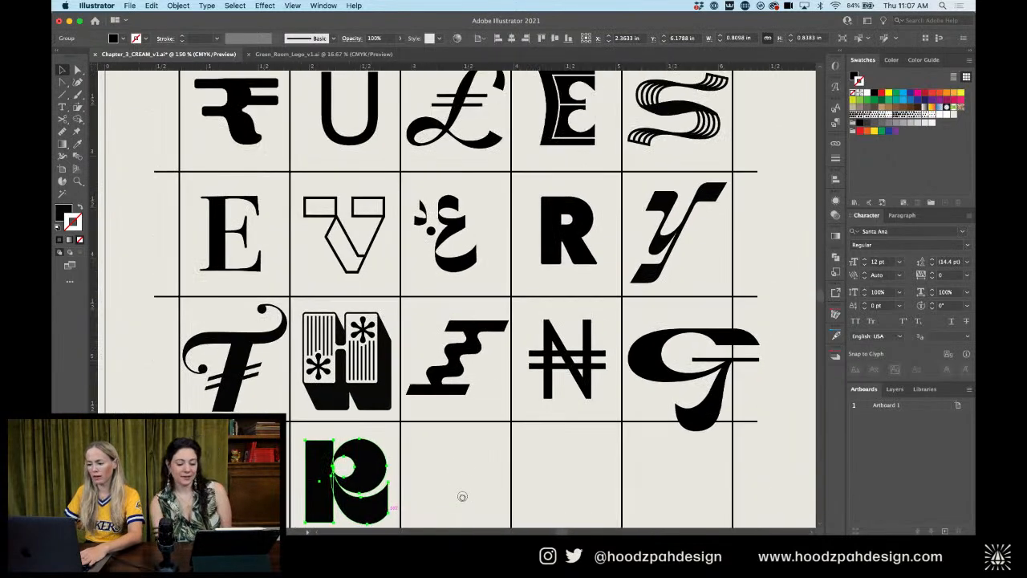
pyautogui.moveTo(495, 367); pyautogui.dragTo(500, 469)
pyautogui.press('super+minus')
pyautogui.press('super+minus')
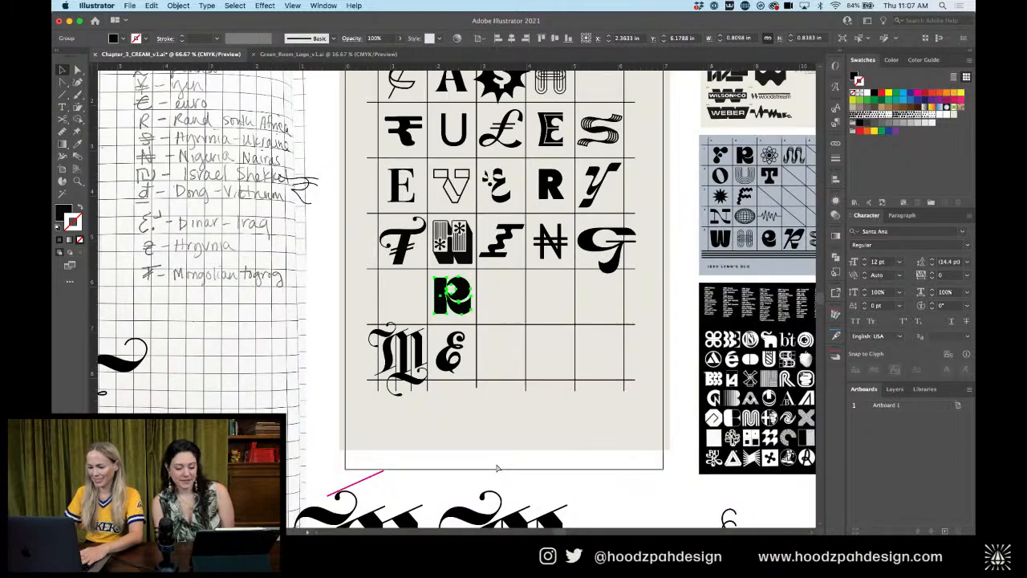
pyautogui.moveTo(538, 305); pyautogui.dragTo(526, 368)
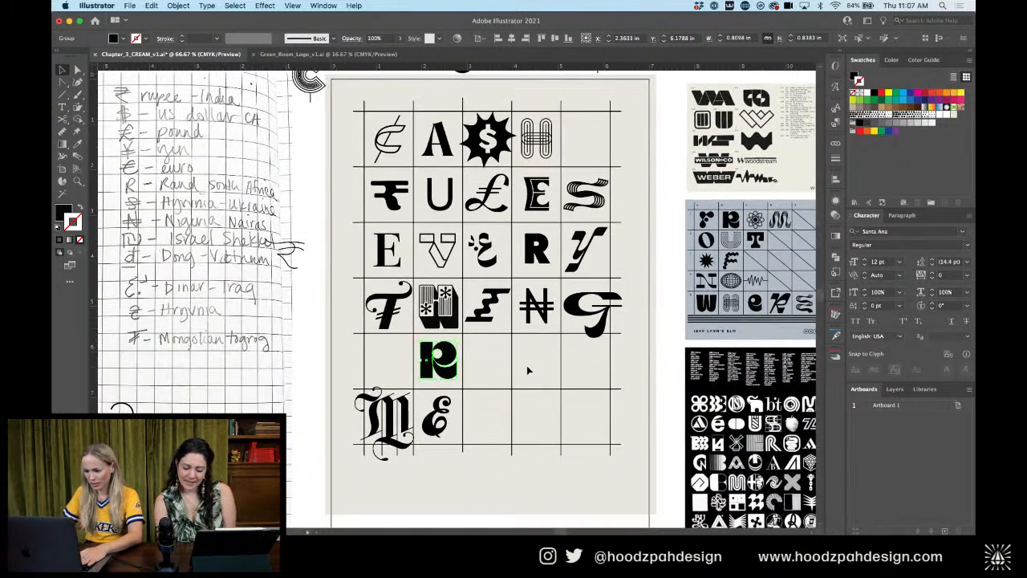
# Add a Santa Ana text letter A in the empty cell before the heavy R, enlarge it to about 52 pt and center it
pyautogui.press('super+plus')
pyautogui.press('super+plus')
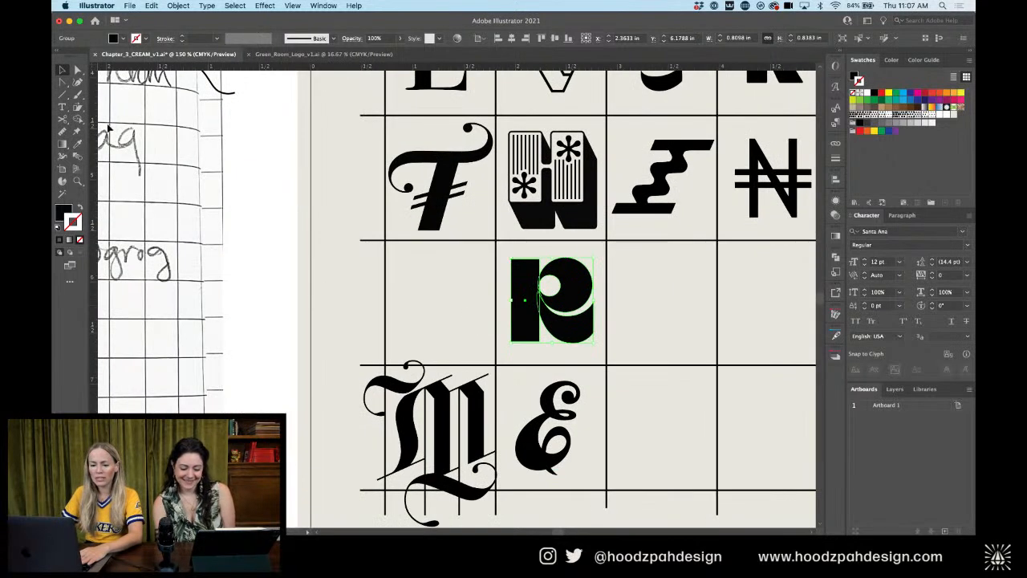
pyautogui.click(63, 105)
pyautogui.click(431, 321)
pyautogui.write('A')
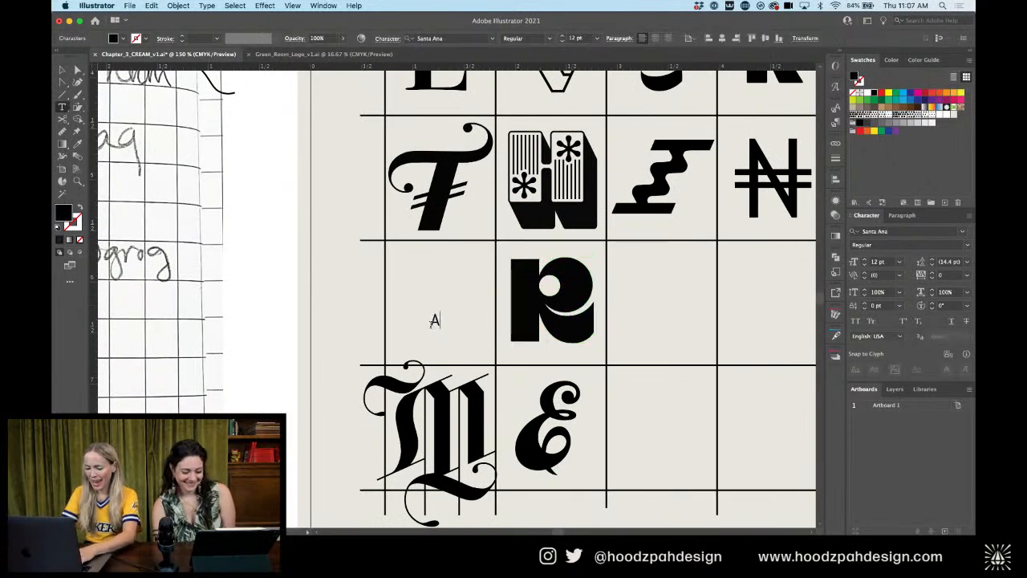
pyautogui.click(62, 70)
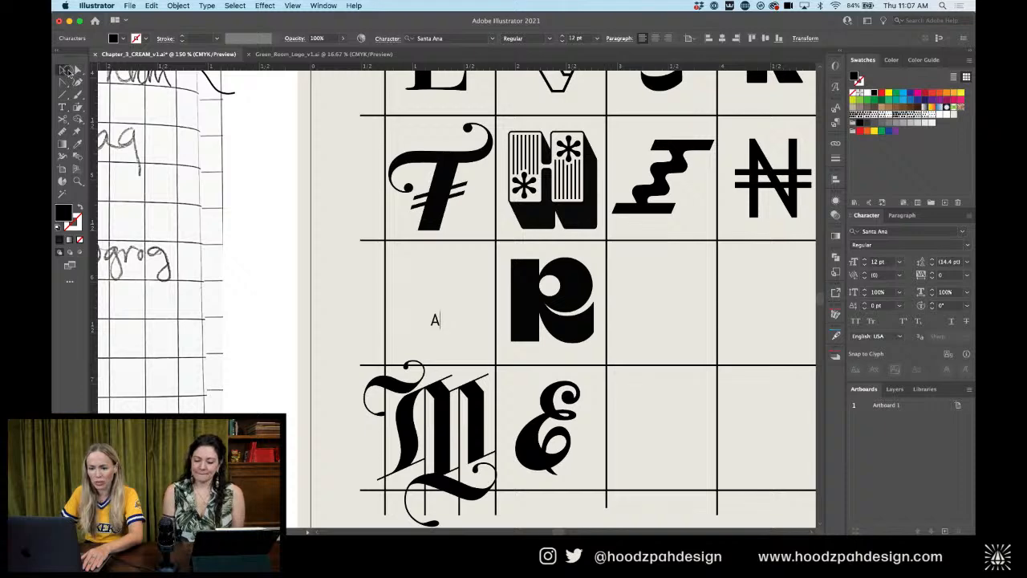
pyautogui.moveTo(437, 317); pyautogui.dragTo(474, 250)
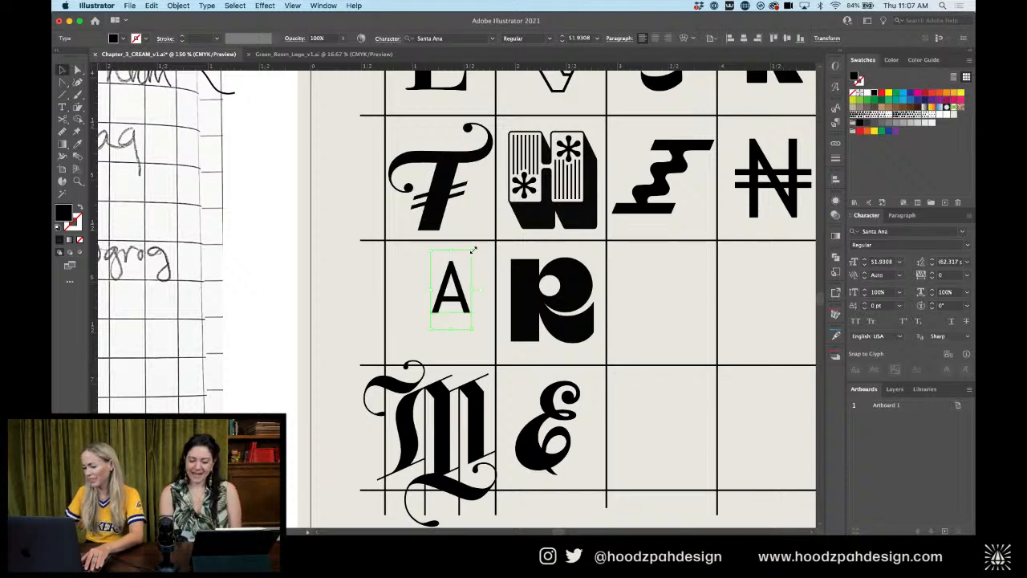
pyautogui.moveTo(458, 299)
pyautogui.mouseDown()
pyautogui.moveTo(447, 309)
pyautogui.moveTo(586, 293)
pyautogui.mouseUp()
# Compare the plain A in the grid with the lowercase a in the sketched notebook grid
pyautogui.press('super+minus')
pyautogui.press('super+minus')
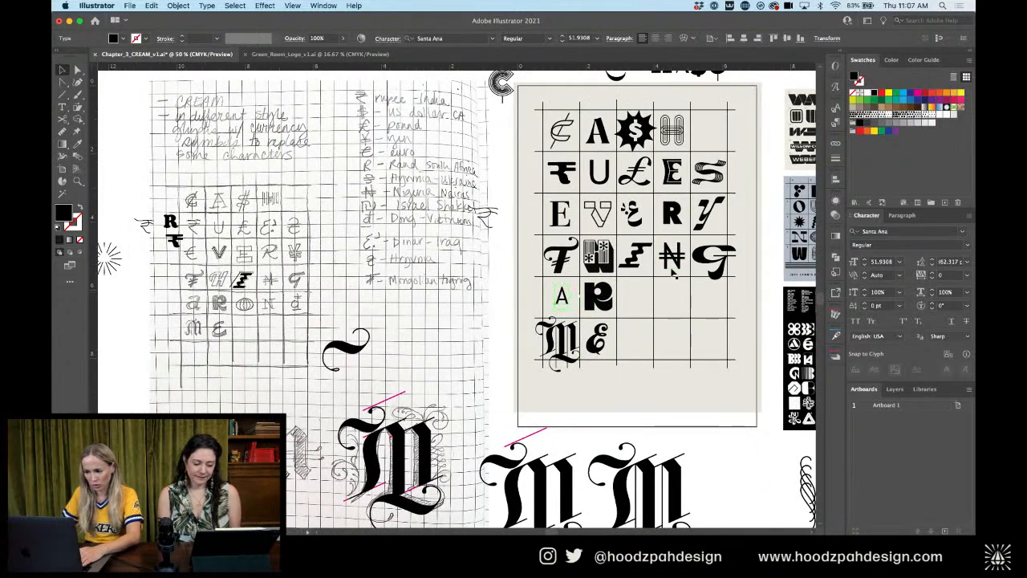
pyautogui.click(530, 294)
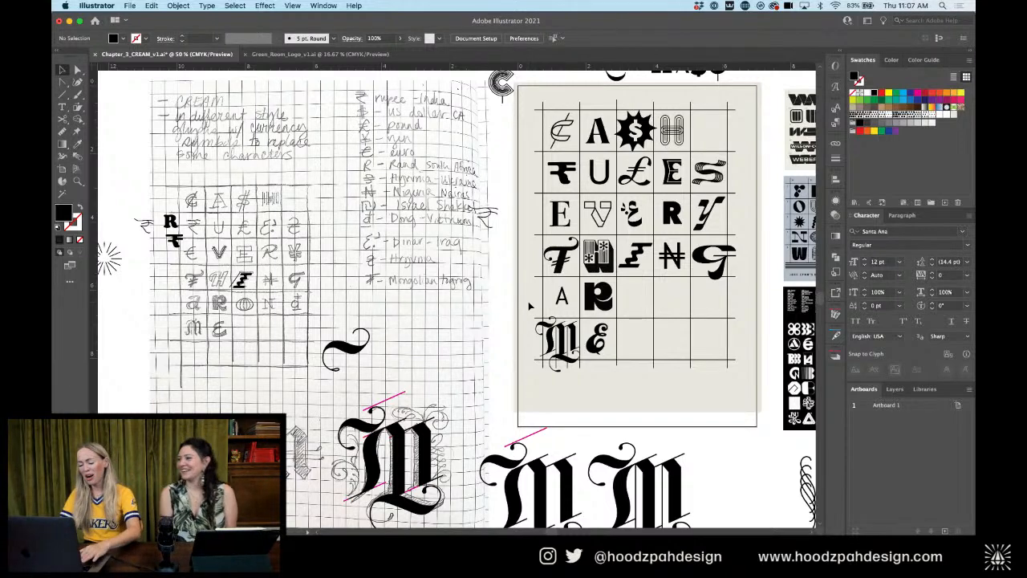
pyautogui.press('super+plus')
pyautogui.hscroll(3, 528, 297)
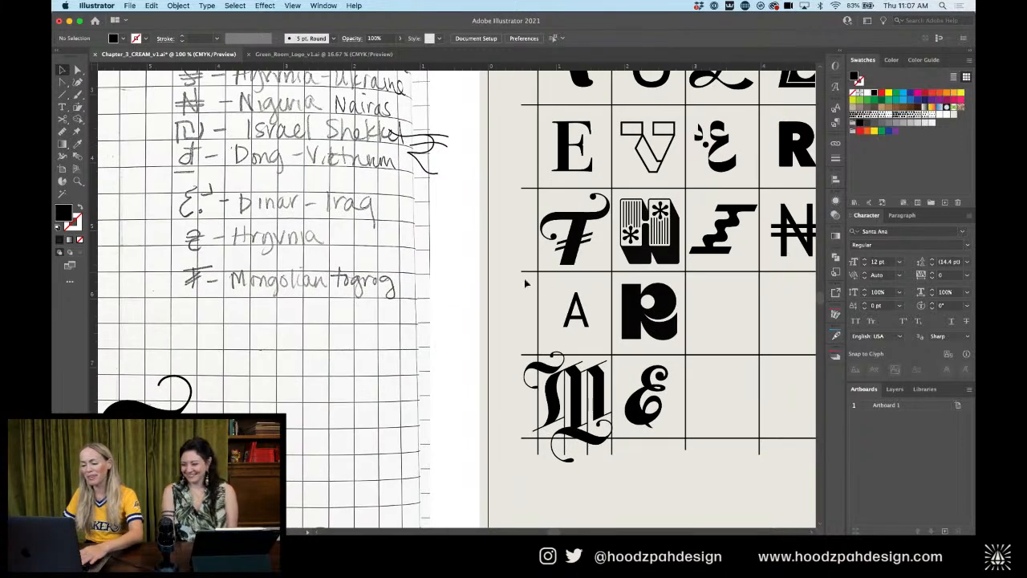
pyautogui.click(581, 324)
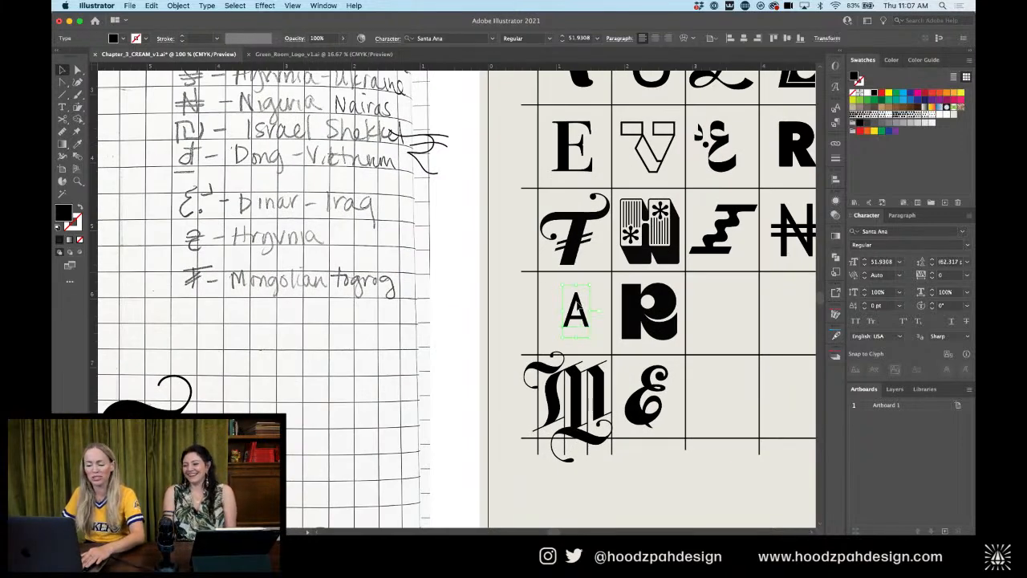
pyautogui.hscroll(-10, 389, 274)
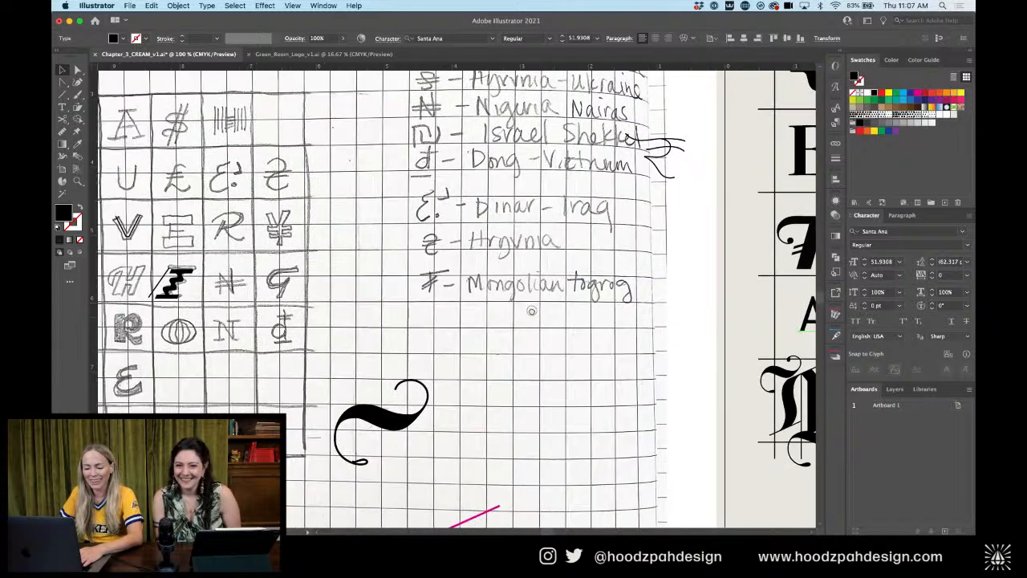
pyautogui.hscroll(6, 383, 293)
pyautogui.hscroll(6, 383, 293)
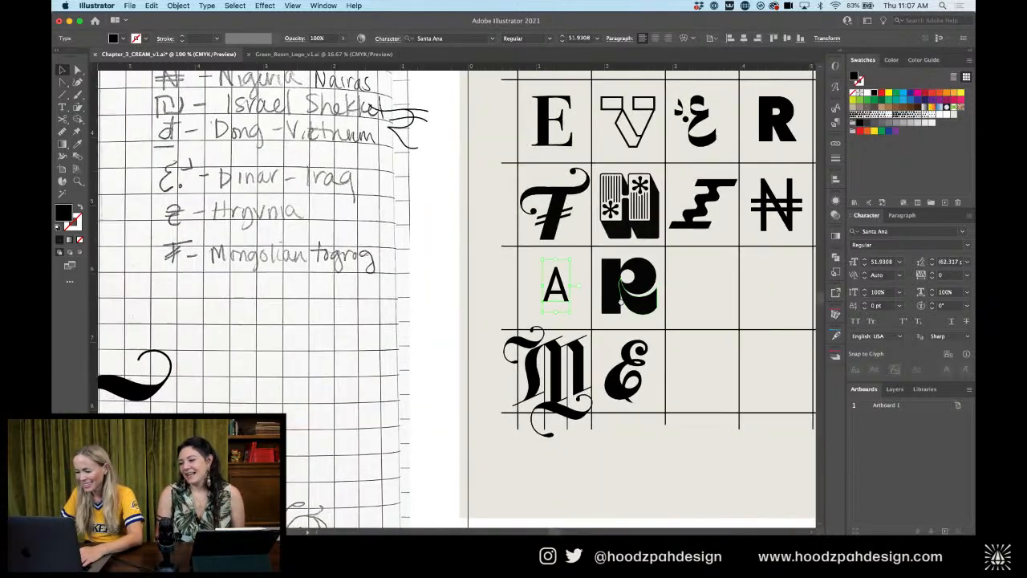
pyautogui.doubleClick(567, 284)
pyautogui.moveTo(567, 285); pyautogui.dragTo(528, 287)
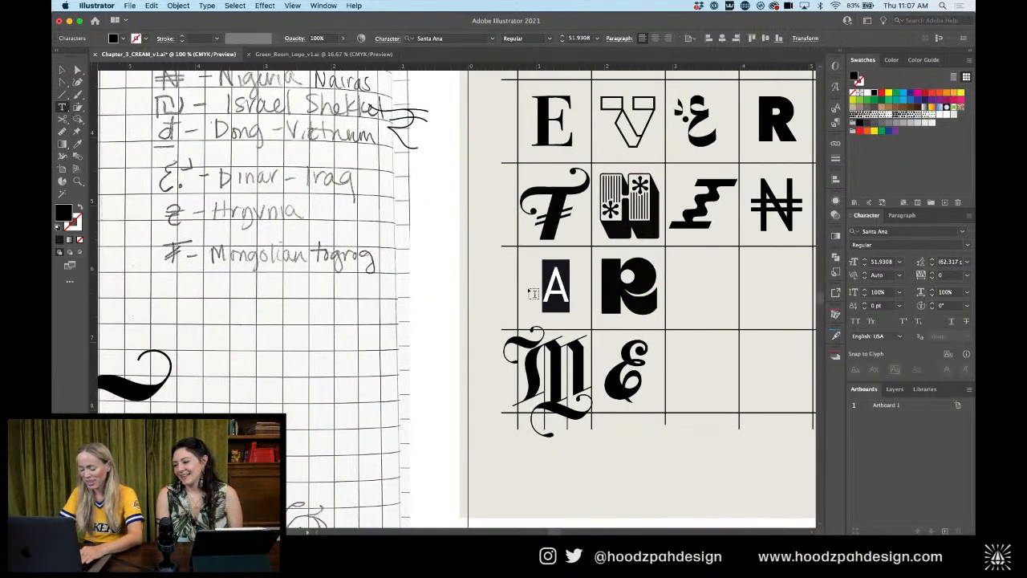
pyautogui.press('Escape')
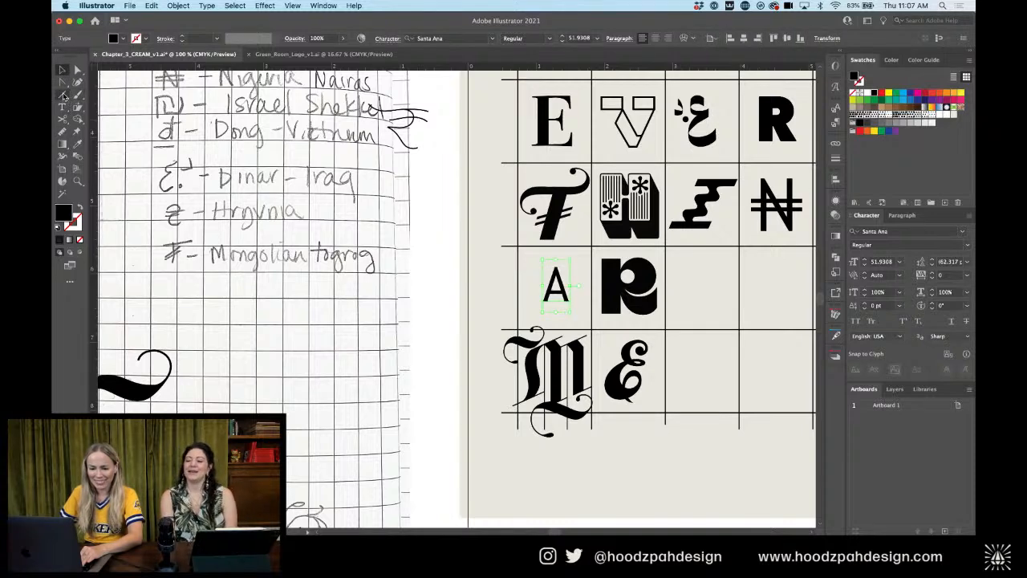
# Draw an open S-shaped curve about 1.33 by 1.21 in with the Pen tool, on the blank notebook area below the currency list
pyautogui.click(63, 95)
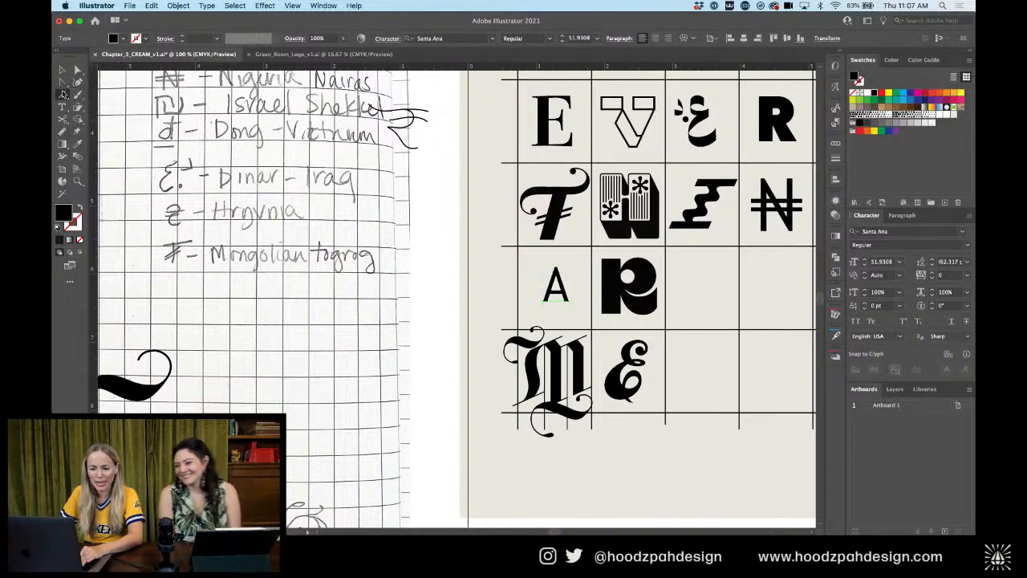
pyautogui.click(63, 83)
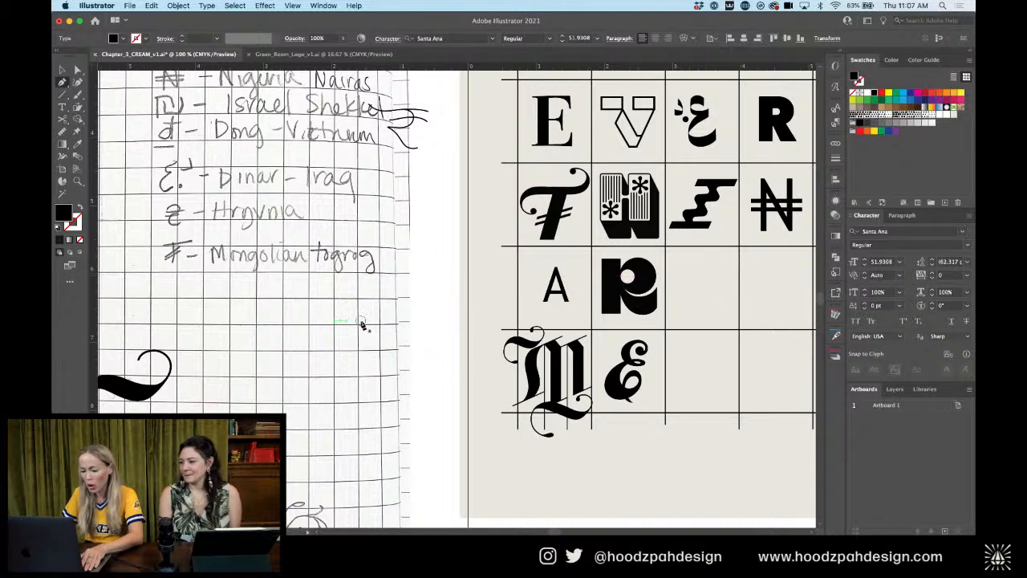
pyautogui.moveTo(341, 321); pyautogui.dragTo(381, 322)
pyautogui.moveTo(389, 367); pyautogui.dragTo(430, 408)
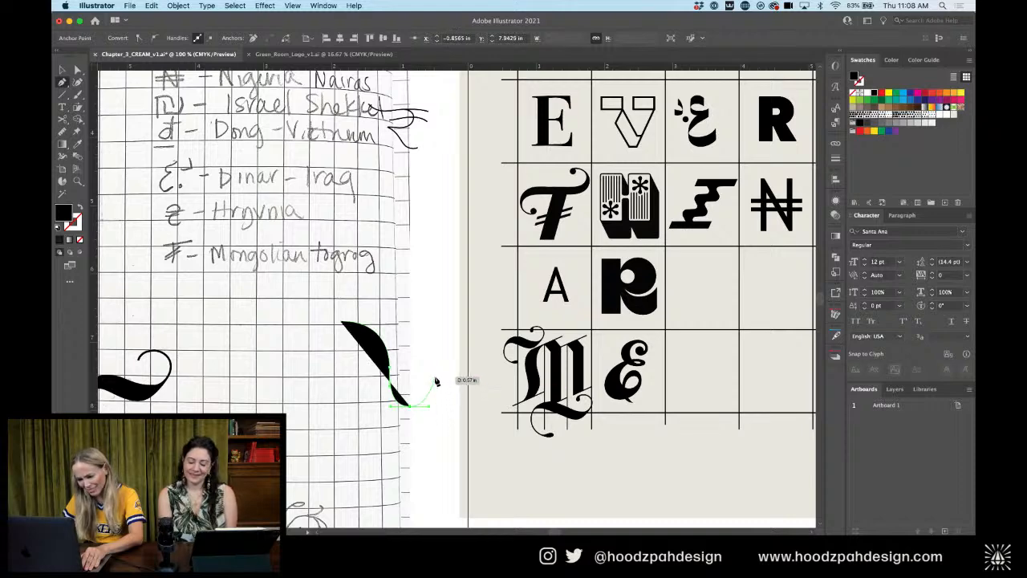
pyautogui.moveTo(432, 371); pyautogui.dragTo(431, 352)
# Retract the outgoing handle on the curve's last anchor and deselect the path
pyautogui.hotkey('shift', 'c')
pyautogui.press('super+=')
pyautogui.press('super+=')
pyautogui.press('super+=')
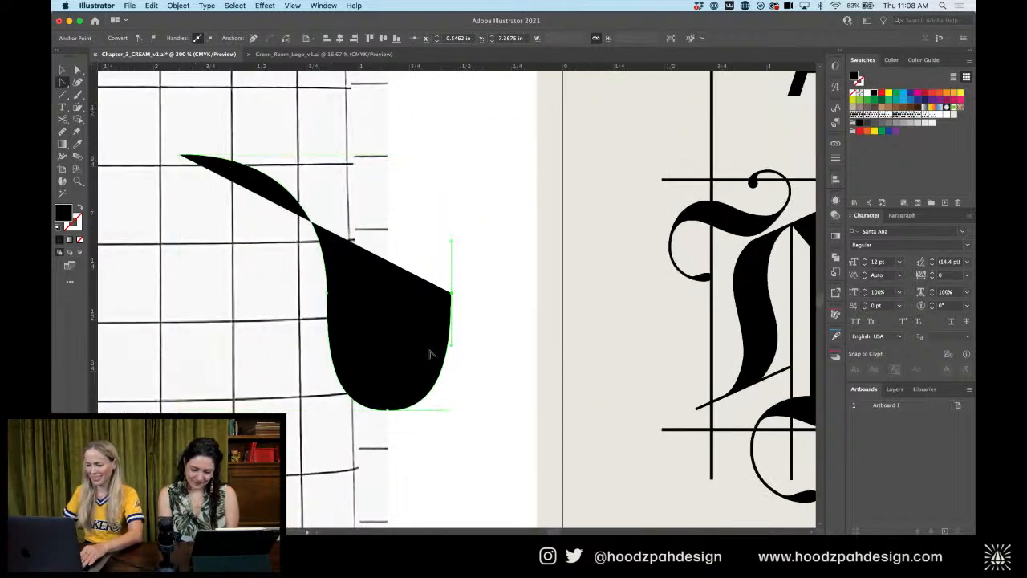
pyautogui.click(455, 234)
pyautogui.press('v')
pyautogui.click(390, 310)
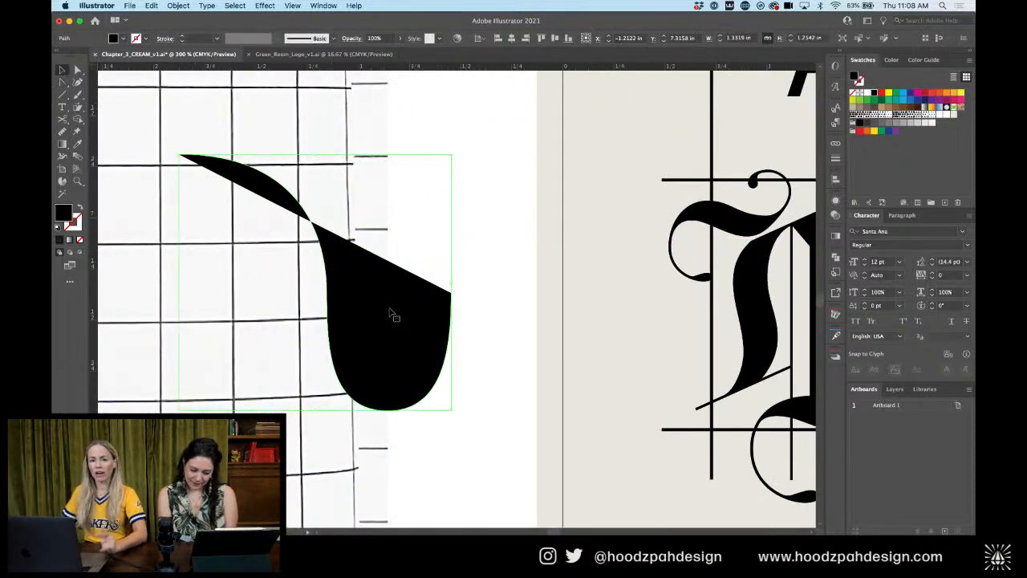
pyautogui.click(394, 241)
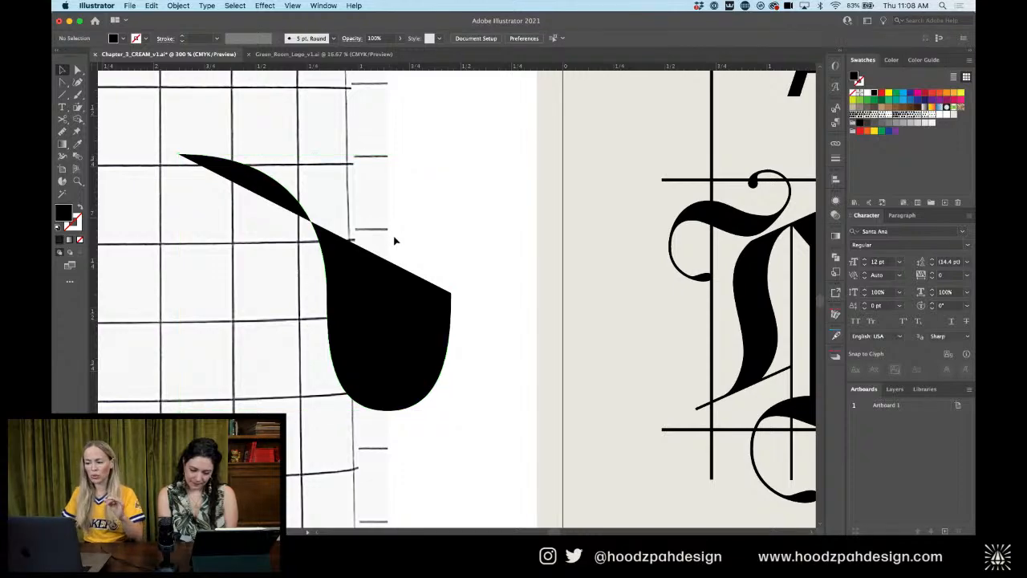
# Continue the S-curve from its upper-left anchor with the Pen tool, adding a short blunt end and the stem's straight left edge
pyautogui.scroll(-8, 394, 241)
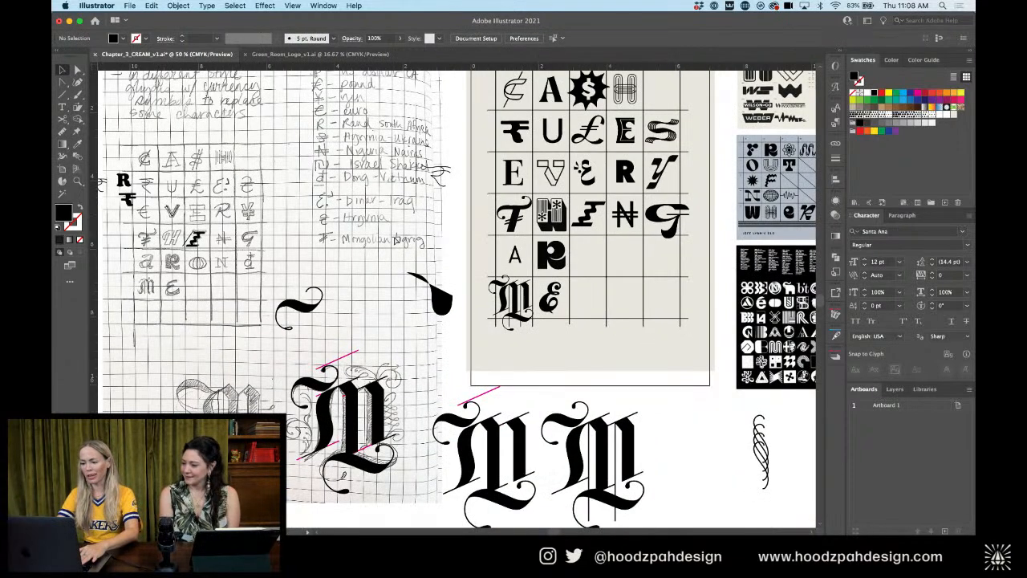
pyautogui.scroll(8, 394, 240)
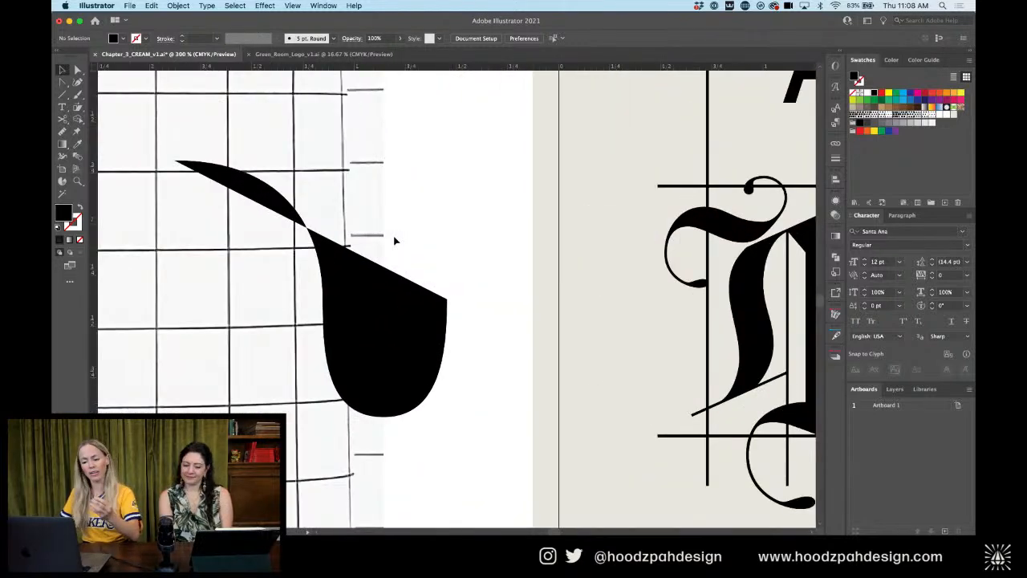
pyautogui.press('p')
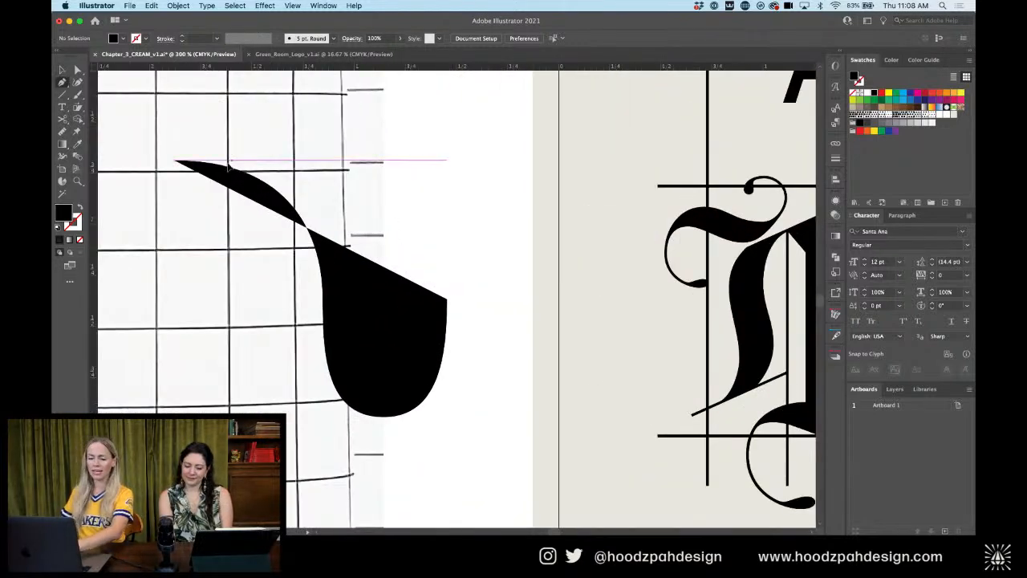
pyautogui.click(175, 161)
pyautogui.click(175, 170)
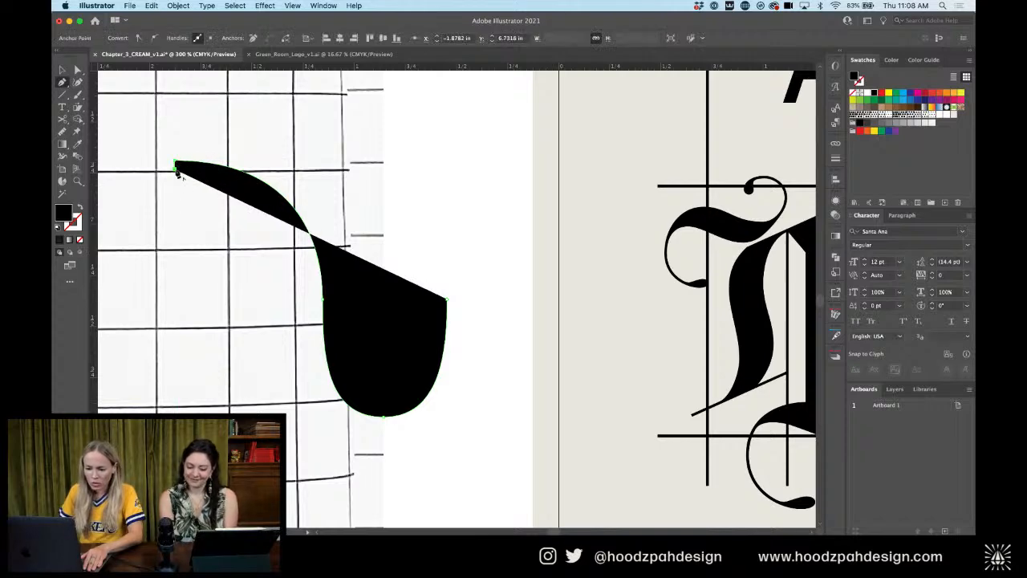
pyautogui.moveTo(229, 169); pyautogui.dragTo(232, 262)
pyautogui.moveTo(293, 298); pyautogui.dragTo(316, 183)
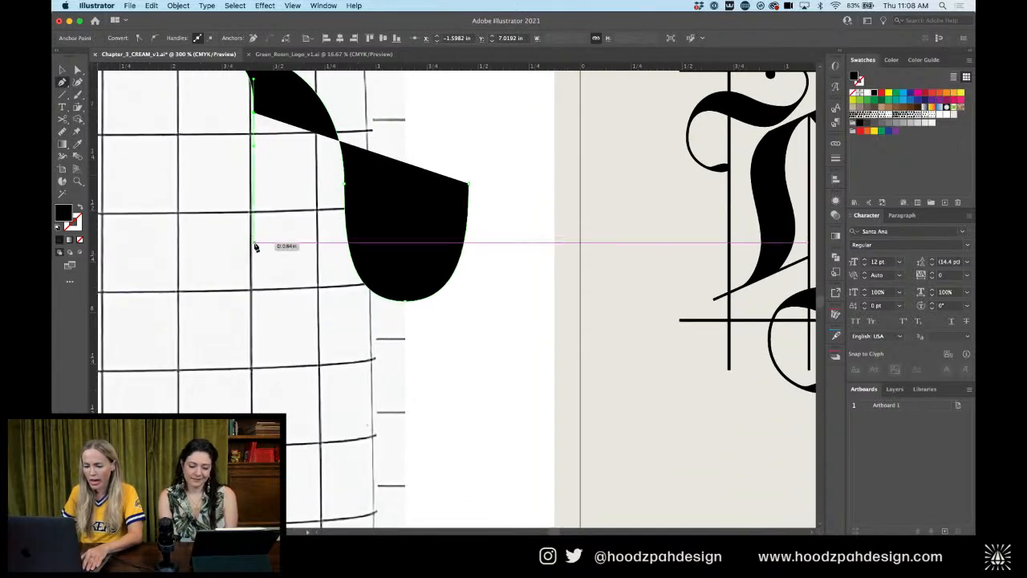
pyautogui.moveTo(255, 247); pyautogui.dragTo(257, 282)
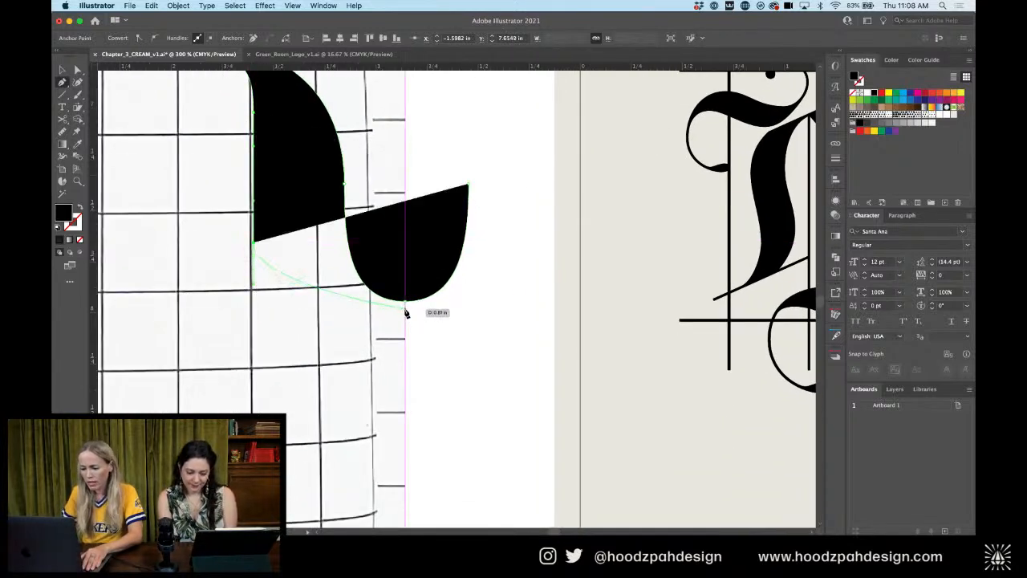
# Draw the outer curve beneath the bowl and up beside the inner curve's tip, completing the thick-to-thin stroke
pyautogui.moveTo(407, 313); pyautogui.dragTo(532, 284)
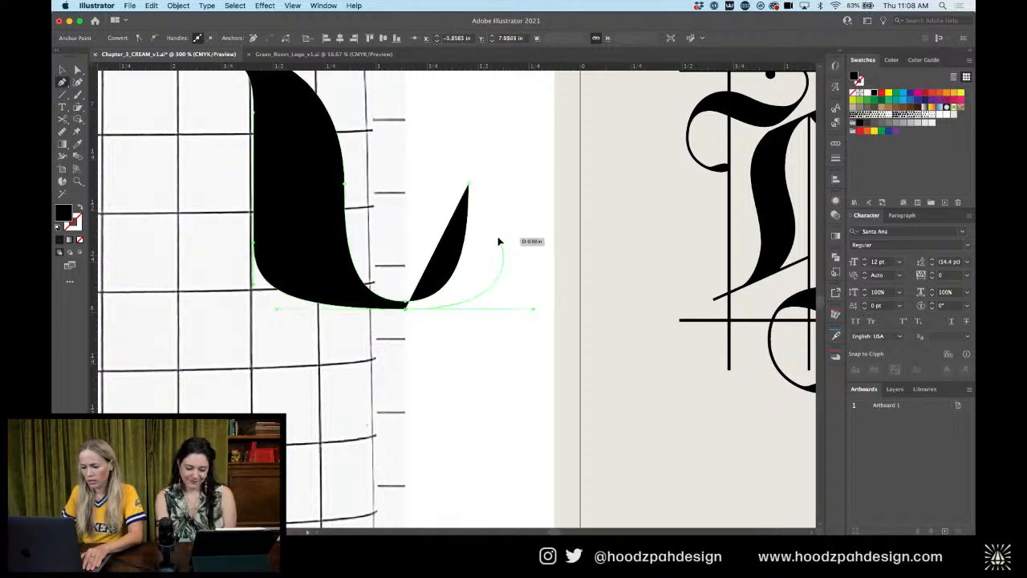
pyautogui.press('super+z')
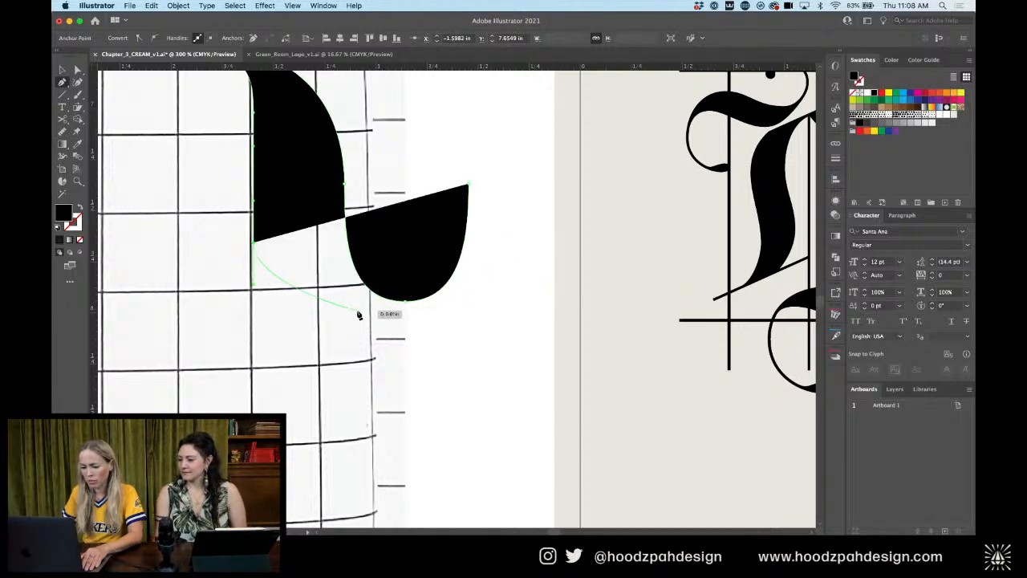
pyautogui.moveTo(358, 312); pyautogui.dragTo(432, 311)
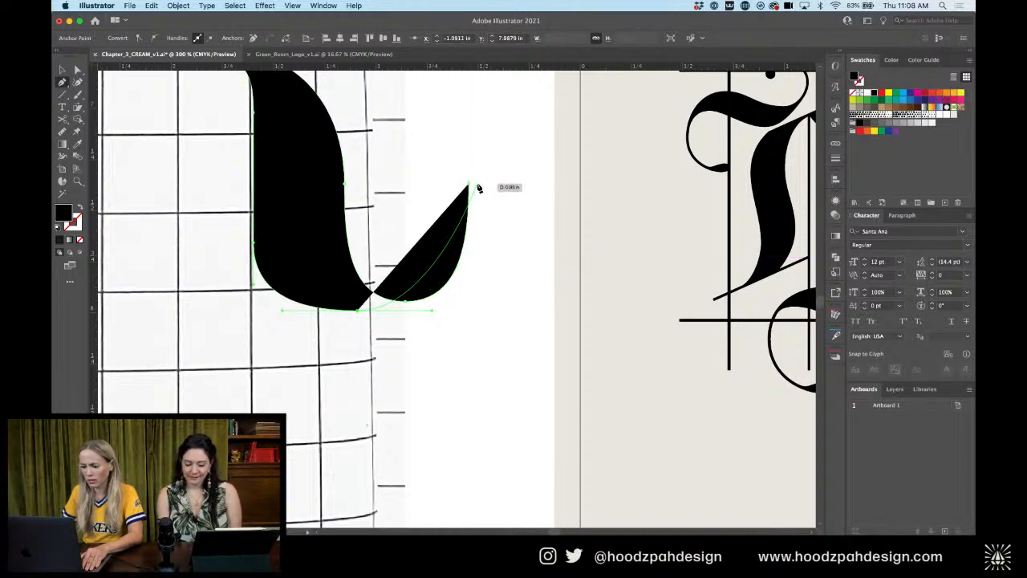
pyautogui.moveTo(478, 187)
pyautogui.mouseDown()
pyautogui.moveTo(458, 65)
pyautogui.moveTo(462, 146)
pyautogui.moveTo(477, 156)
pyautogui.moveTo(479, 140)
pyautogui.mouseUp()
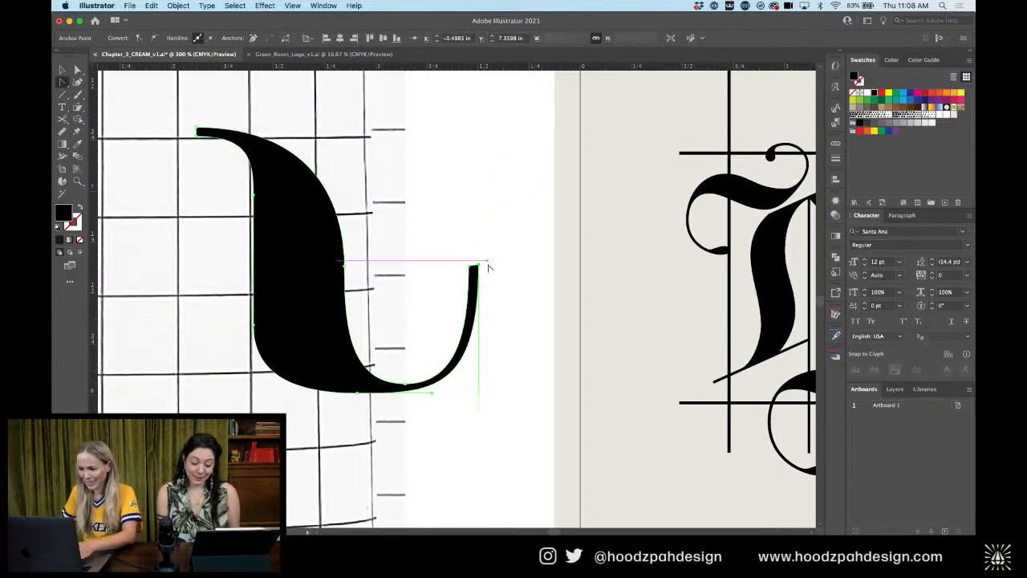
# Level the outer corner of the thin upturned tip with its inner corner
pyautogui.scroll(3, 482, 269)
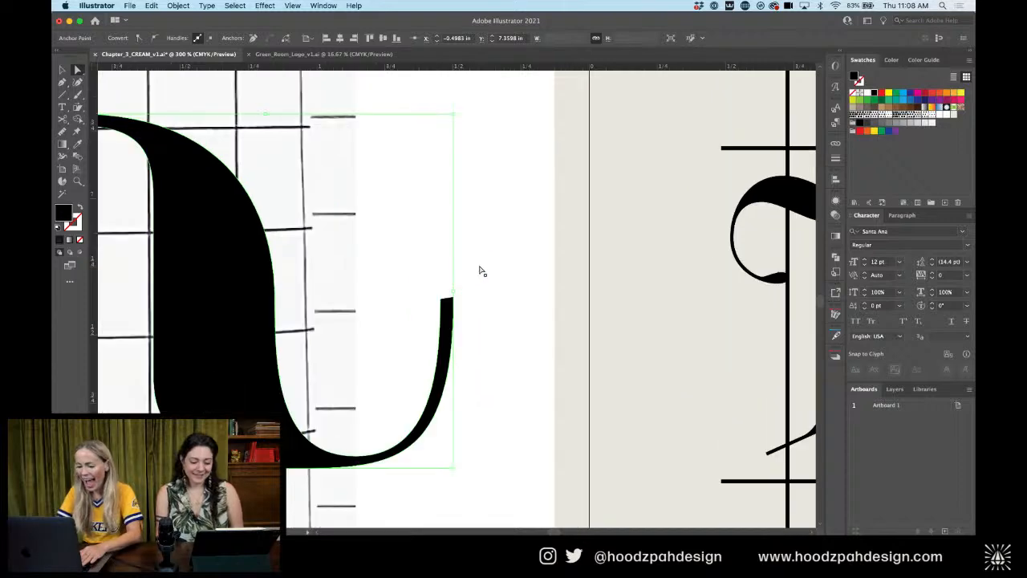
pyautogui.moveTo(454, 301); pyautogui.dragTo(453, 305)
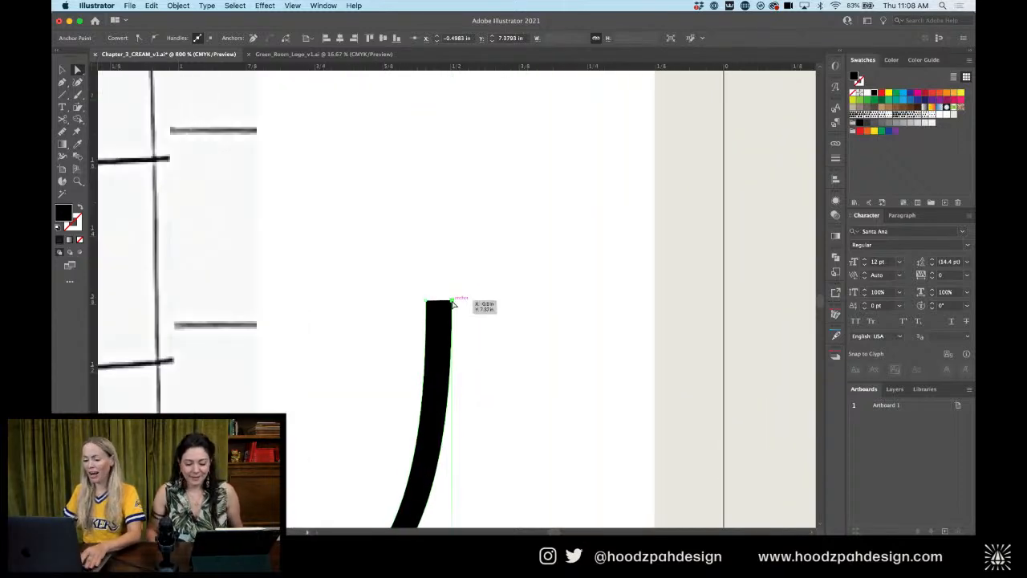
pyautogui.click(500, 289)
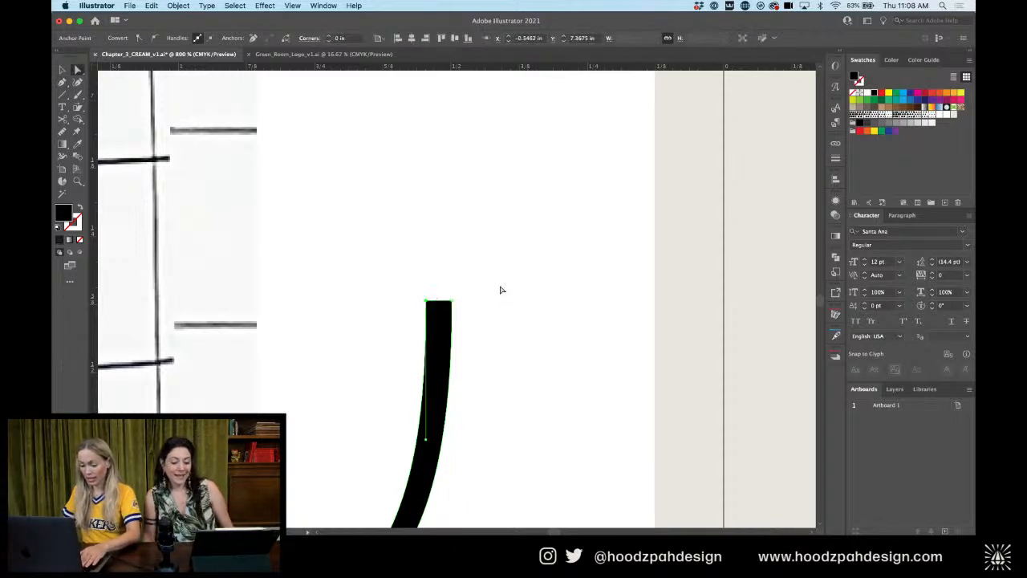
# Raise the inner anchor at the bowl's lowest point to about Y 7.93 in, thickening the thin part of the stroke
pyautogui.press('super+minus')
pyautogui.press('super+minus')
pyautogui.press('super+minus')
pyautogui.press('super+minus')
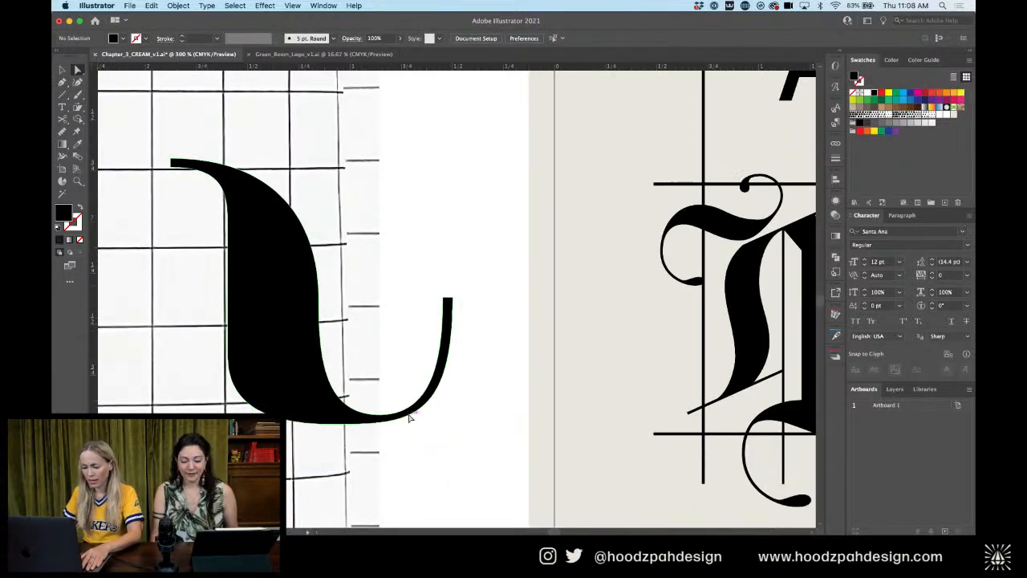
pyautogui.press('super+equal')
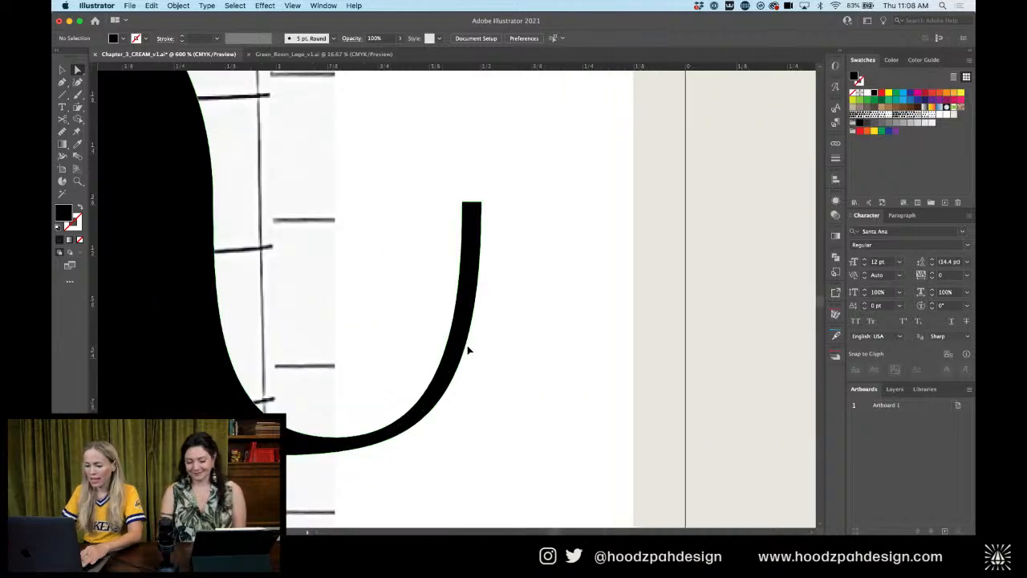
pyautogui.click(345, 440)
pyautogui.moveTo(345, 439); pyautogui.dragTo(337, 432)
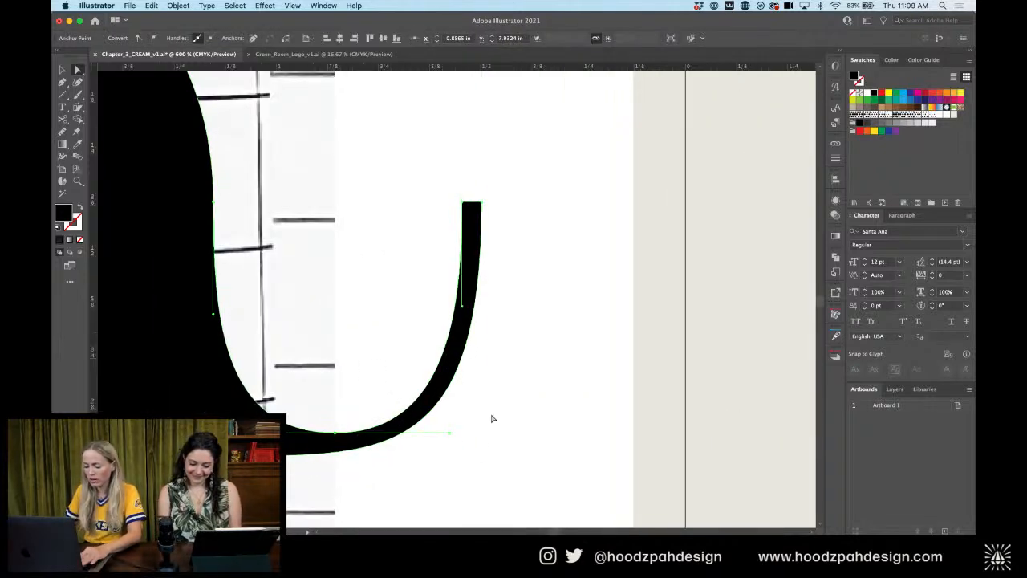
# Lower the outer anchor beneath the bowl to about Y 8.00 in for a fuller bottom curve
pyautogui.press('super+minus')
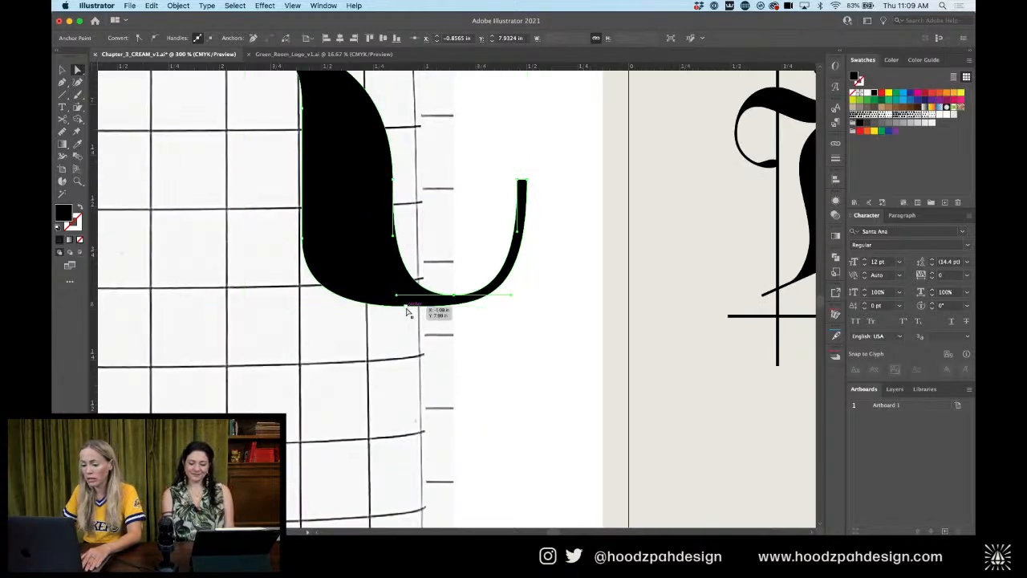
pyautogui.click(406, 306)
pyautogui.press('super+equal')
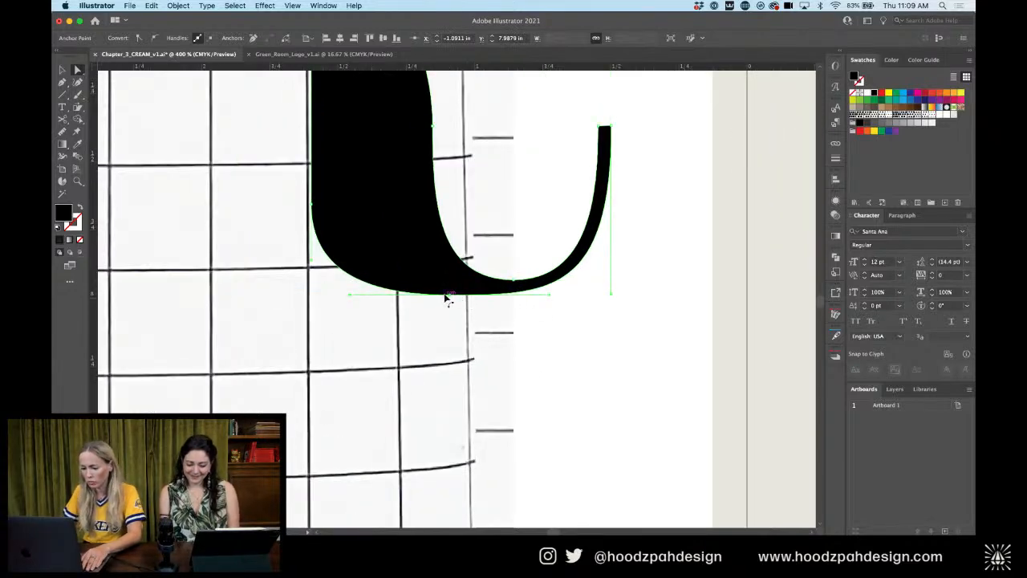
pyautogui.moveTo(447, 298); pyautogui.dragTo(449, 303)
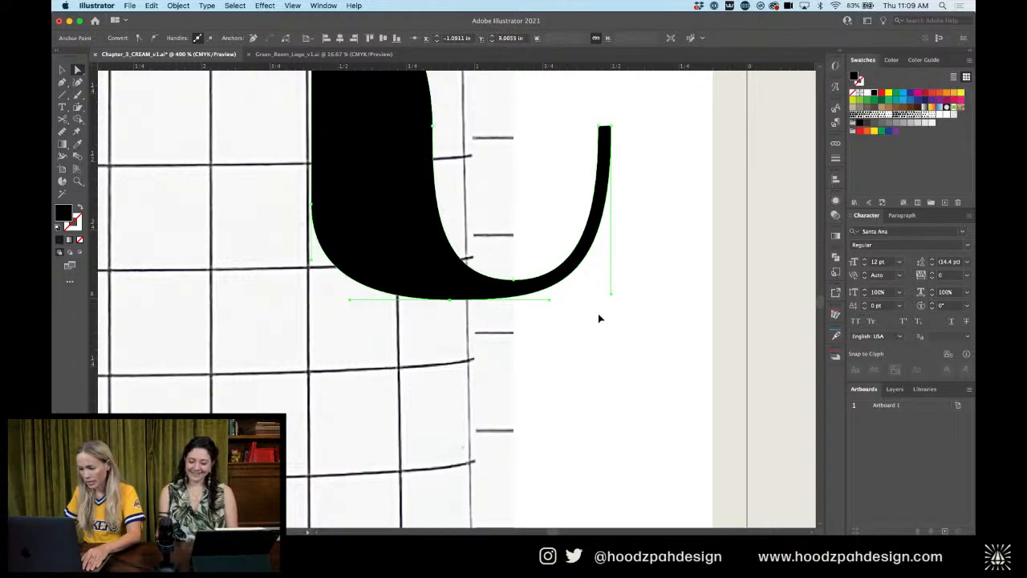
pyautogui.click(618, 315)
pyautogui.click(604, 243)
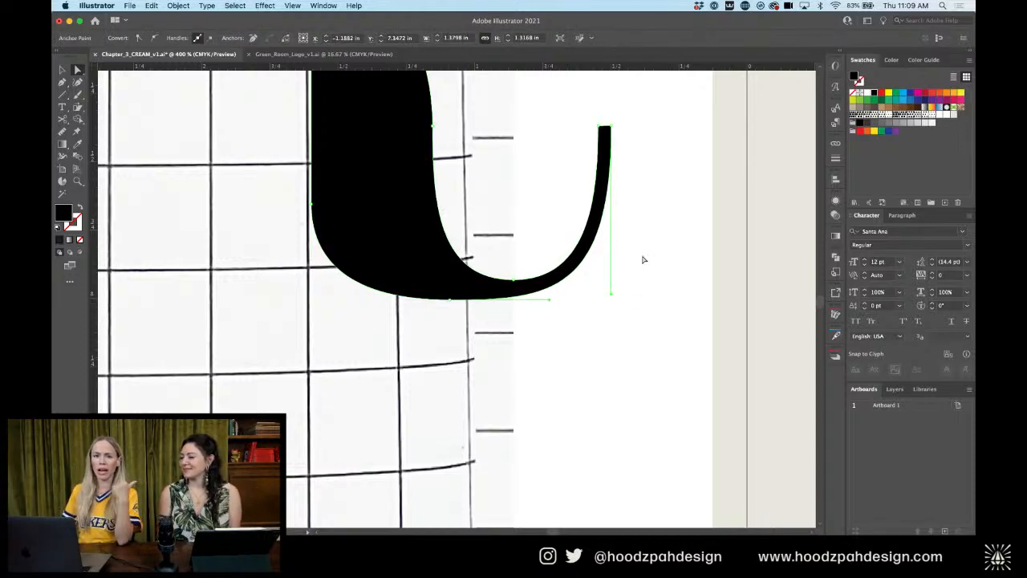
# Raise the lower anchor on the stem's left edge to about Y 7.53 in and adjust its handle to round the lower bend
pyautogui.press('super+minus')
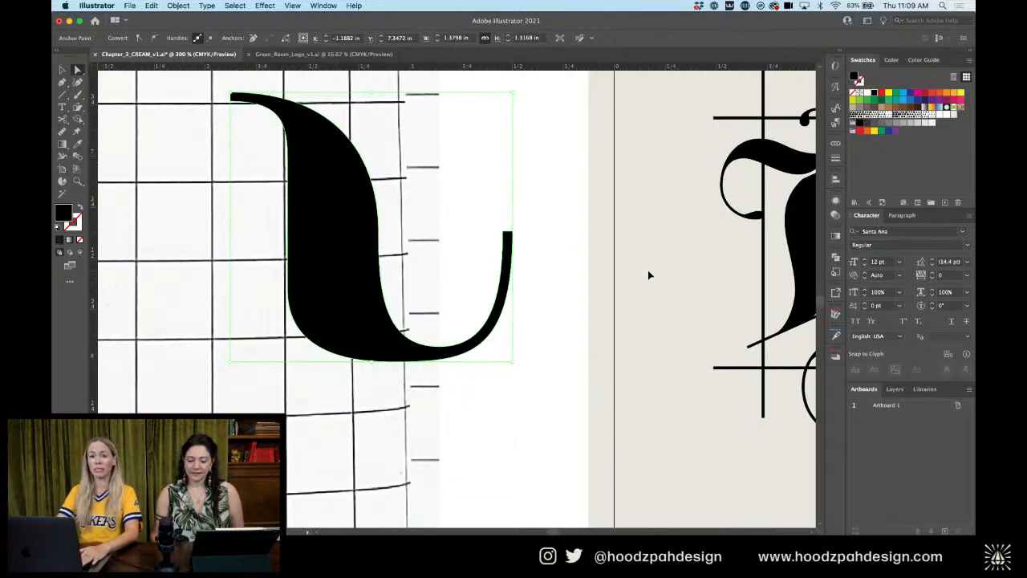
pyautogui.press('super+plus')
pyautogui.press('super+plus')
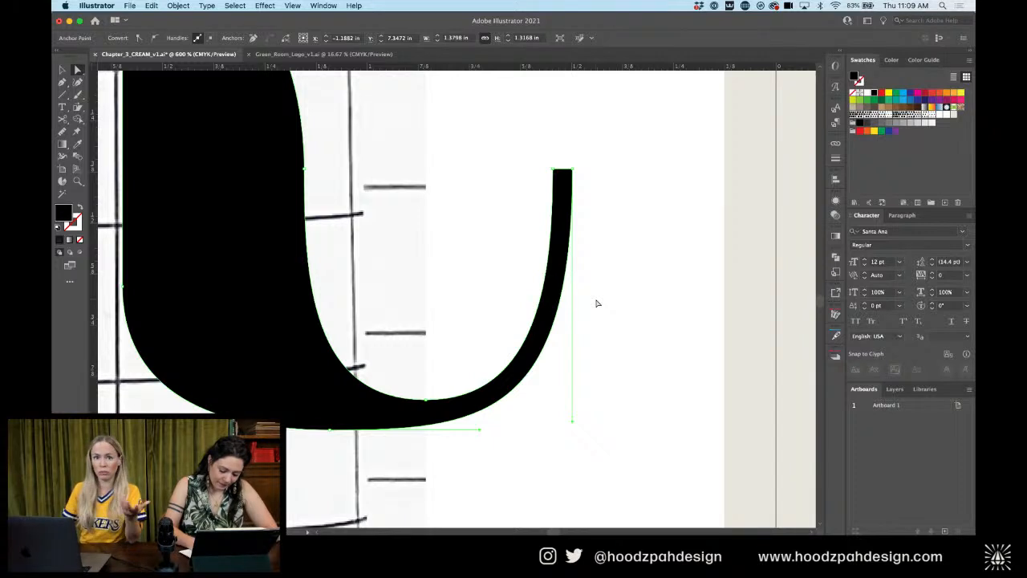
pyautogui.press('super+minus')
pyautogui.press('super+minus')
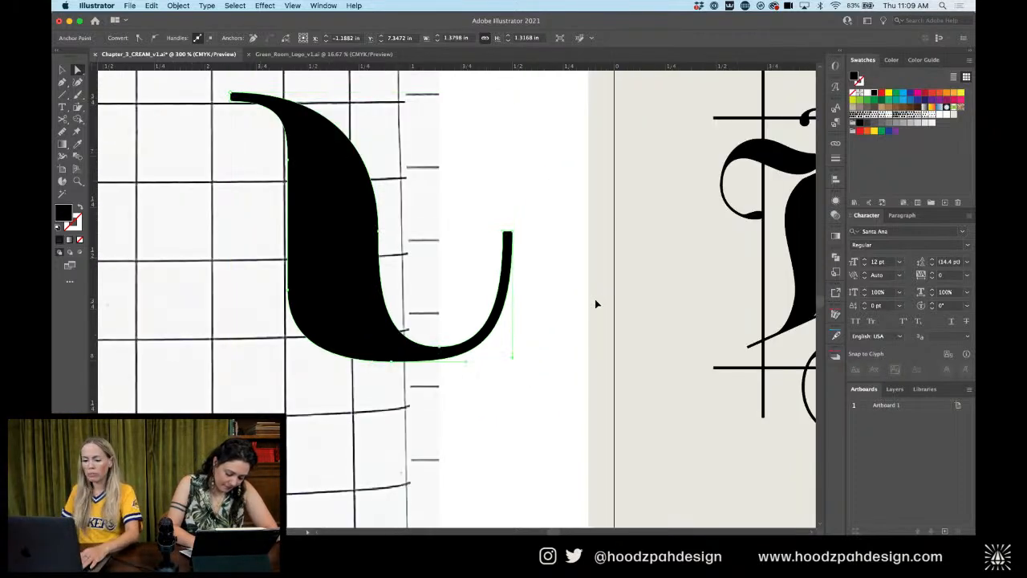
pyautogui.click(388, 144)
pyautogui.click(290, 235)
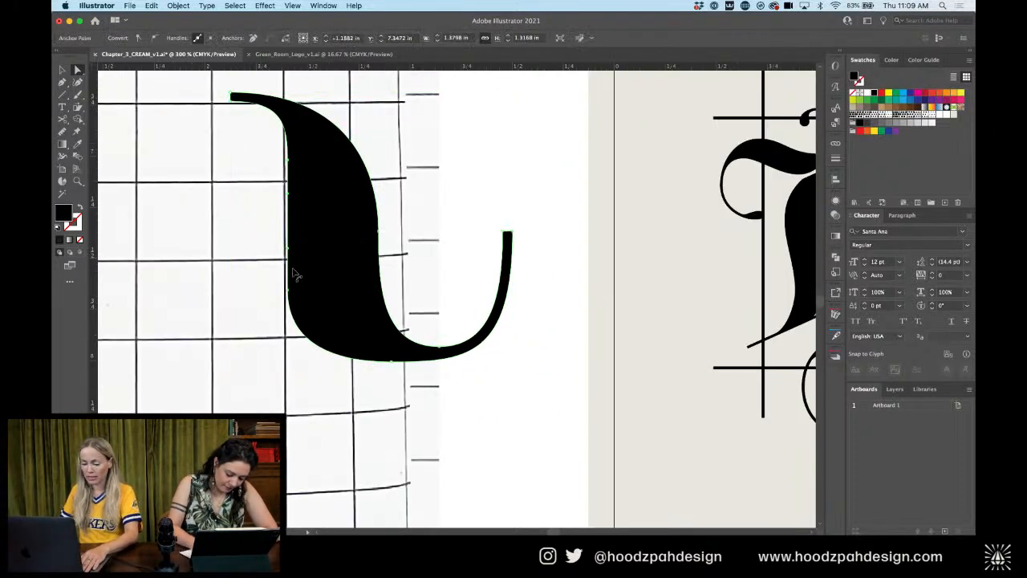
pyautogui.moveTo(283, 295); pyautogui.dragTo(286, 263)
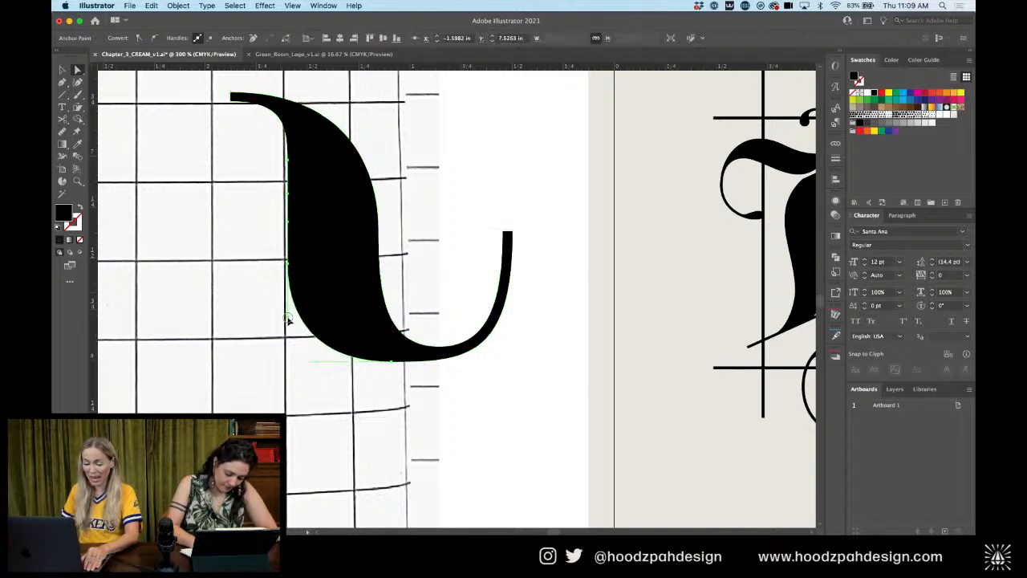
# Draw a separate hook with the Pen tool from the stem's upper-left end, curving down to a rounded tip
pyautogui.press('v')
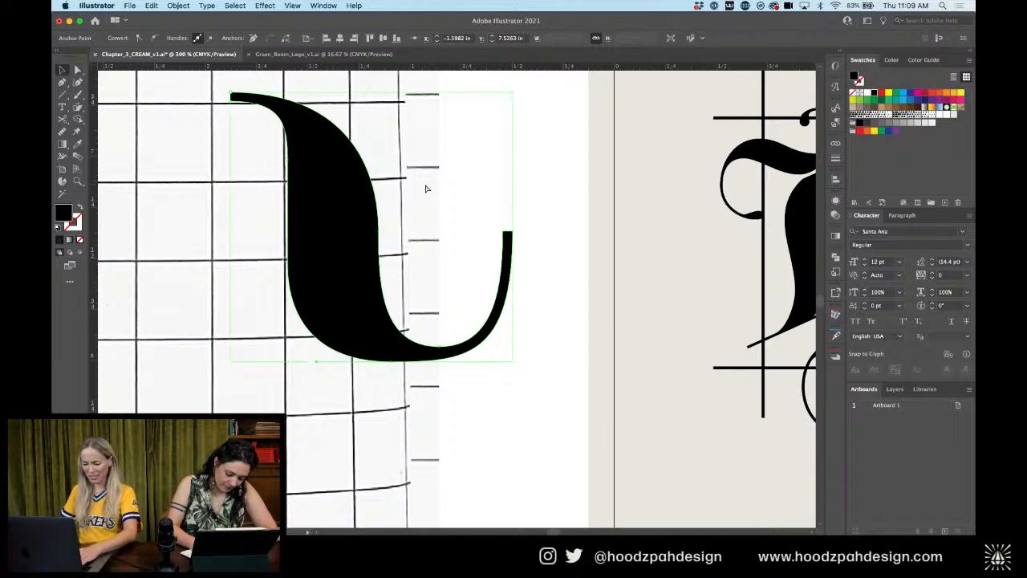
pyautogui.click(427, 189)
pyautogui.moveTo(440, 189); pyautogui.dragTo(566, 212)
pyautogui.moveTo(451, 245); pyautogui.dragTo(273, 238)
pyautogui.press('BackSpace')
pyautogui.press('p')
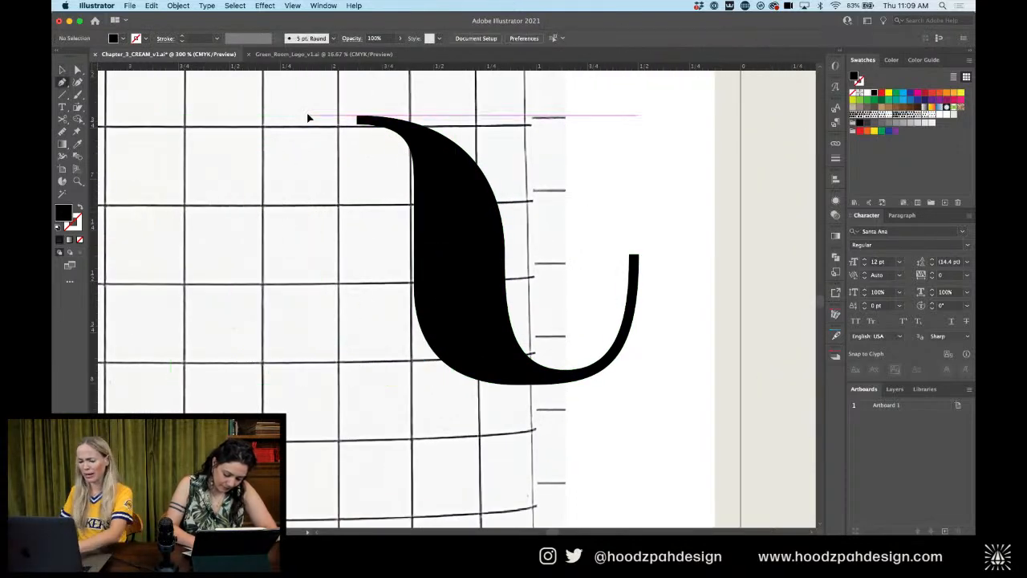
pyautogui.moveTo(358, 125); pyautogui.dragTo(316, 128)
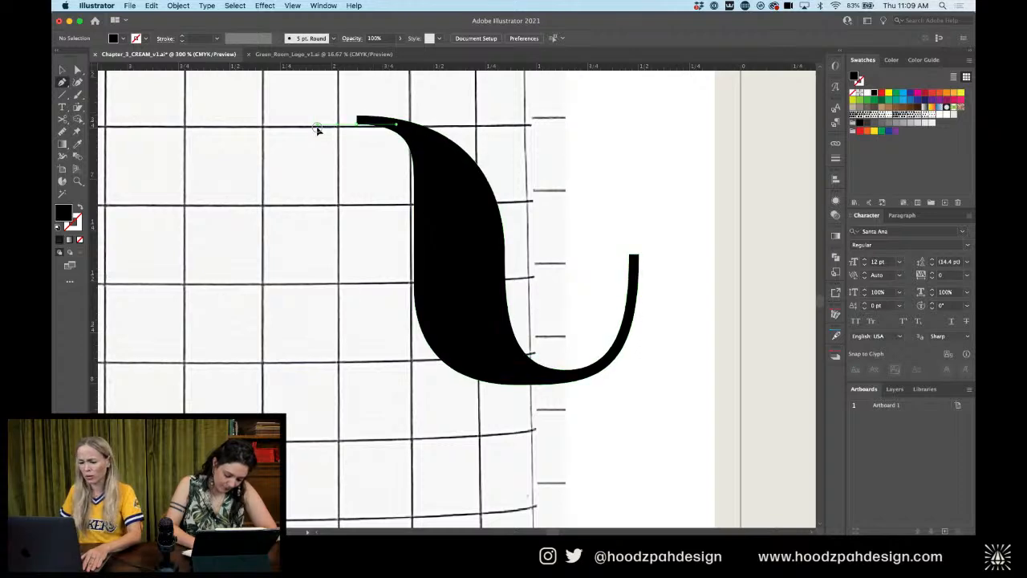
pyautogui.moveTo(296, 180); pyautogui.dragTo(286, 205)
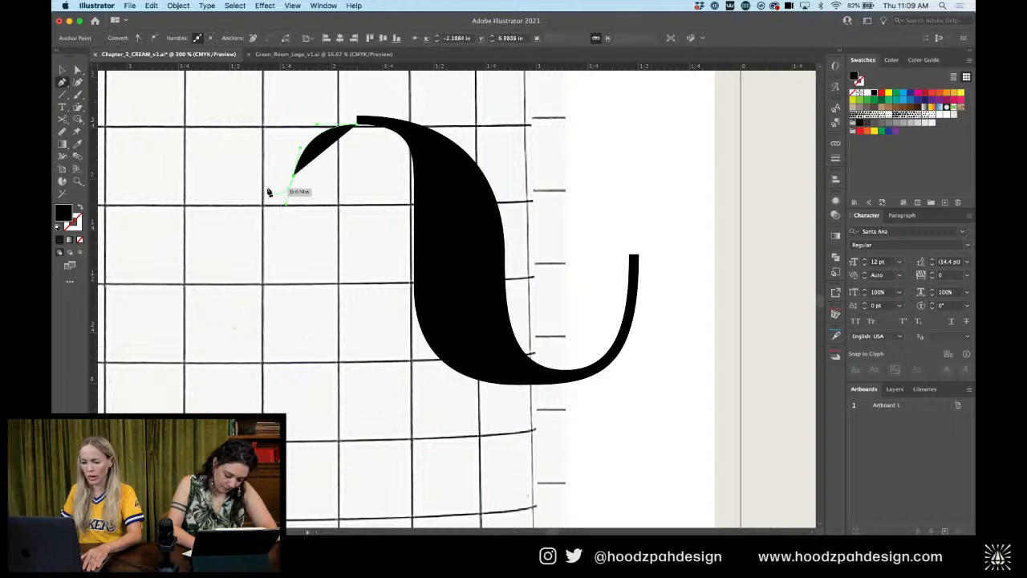
pyautogui.moveTo(268, 168); pyautogui.dragTo(268, 167)
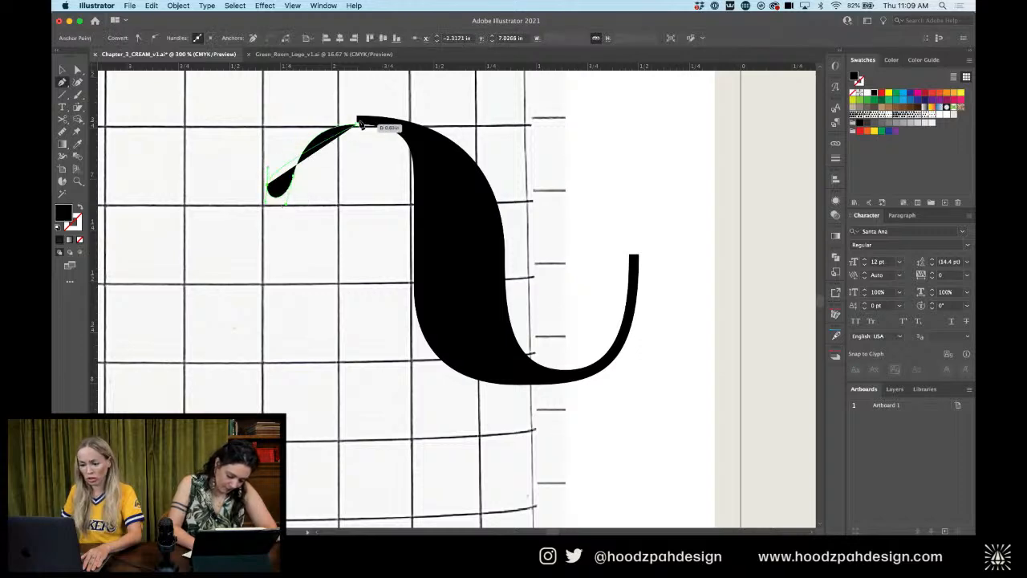
# Close the hook into a teardrop terminal joining the stem, and shift its tip anchors slightly outward for a size of about 0.45 by 0.40 in
pyautogui.moveTo(357, 116); pyautogui.dragTo(416, 121)
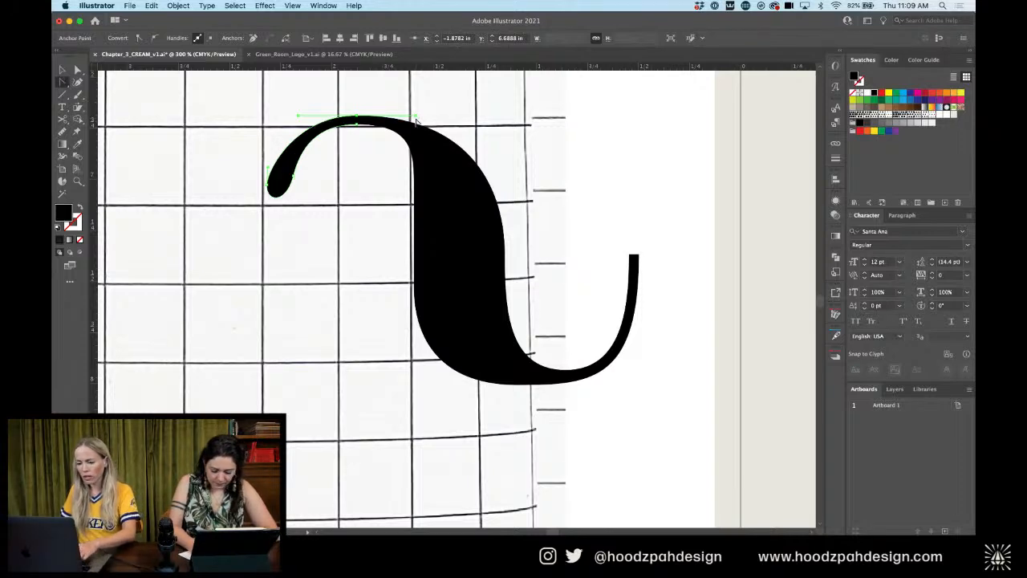
pyautogui.press('p')
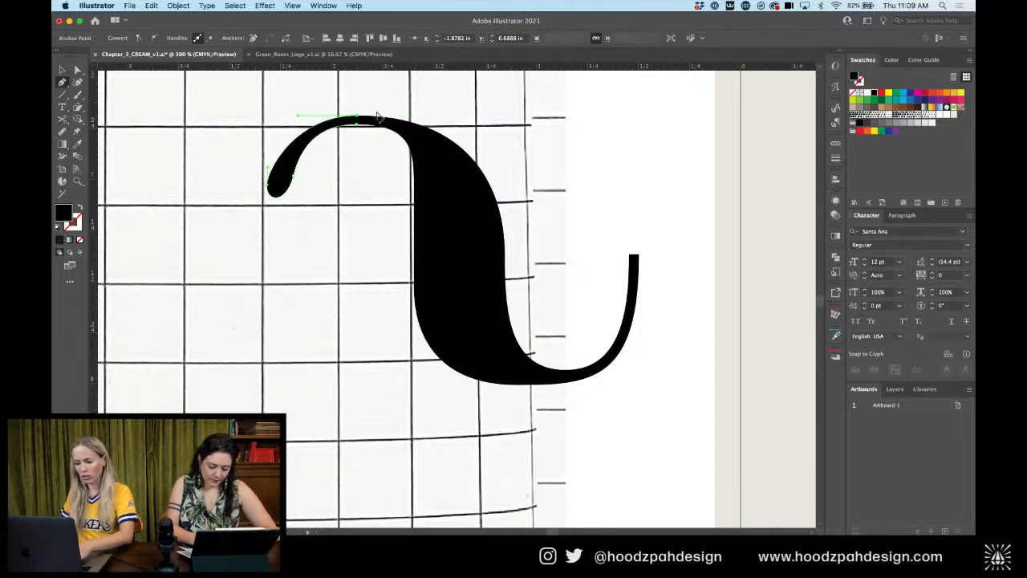
pyautogui.click(356, 123)
pyautogui.click(356, 124)
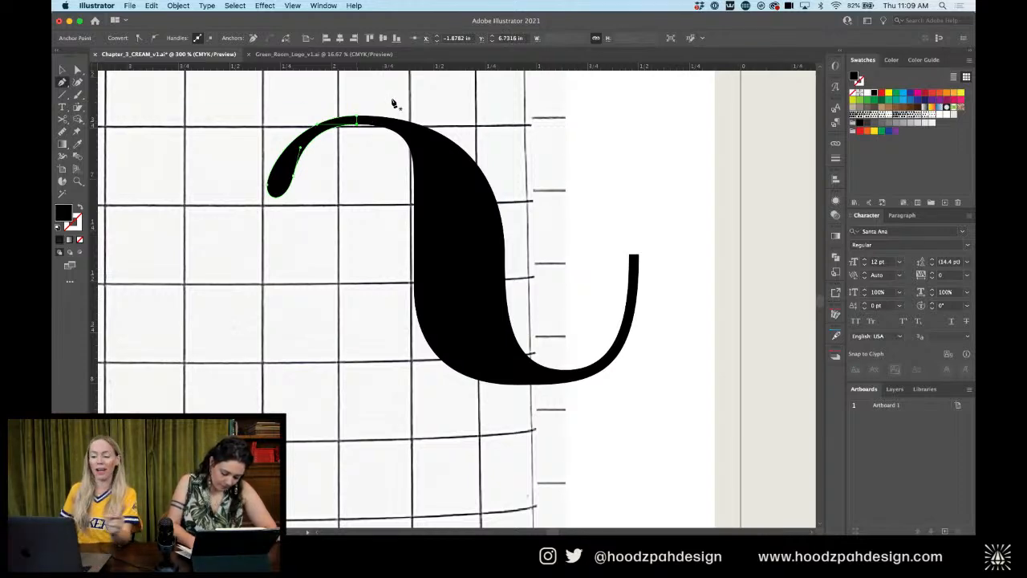
pyautogui.click(398, 92)
pyautogui.press('super+z')
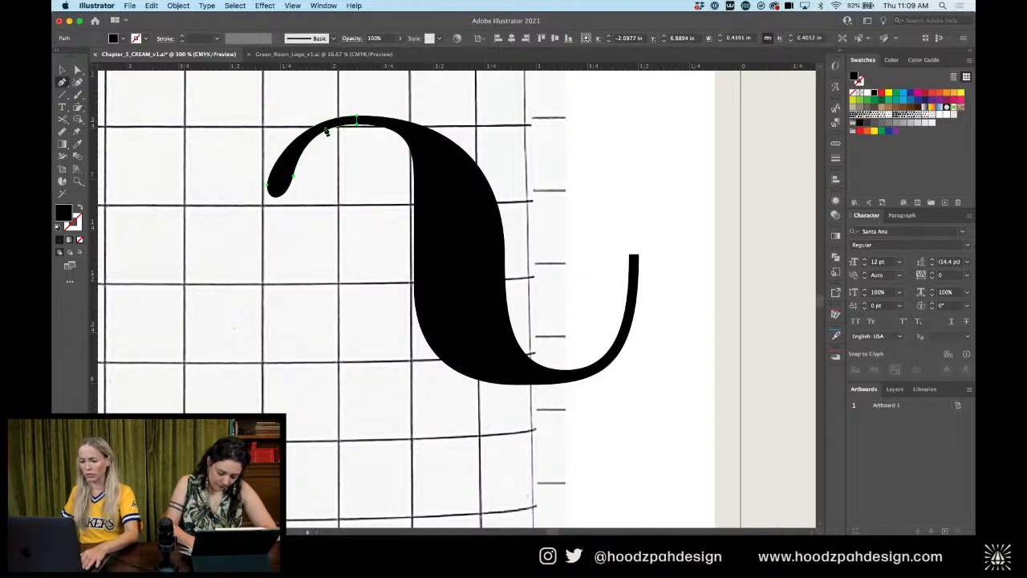
pyautogui.press('a')
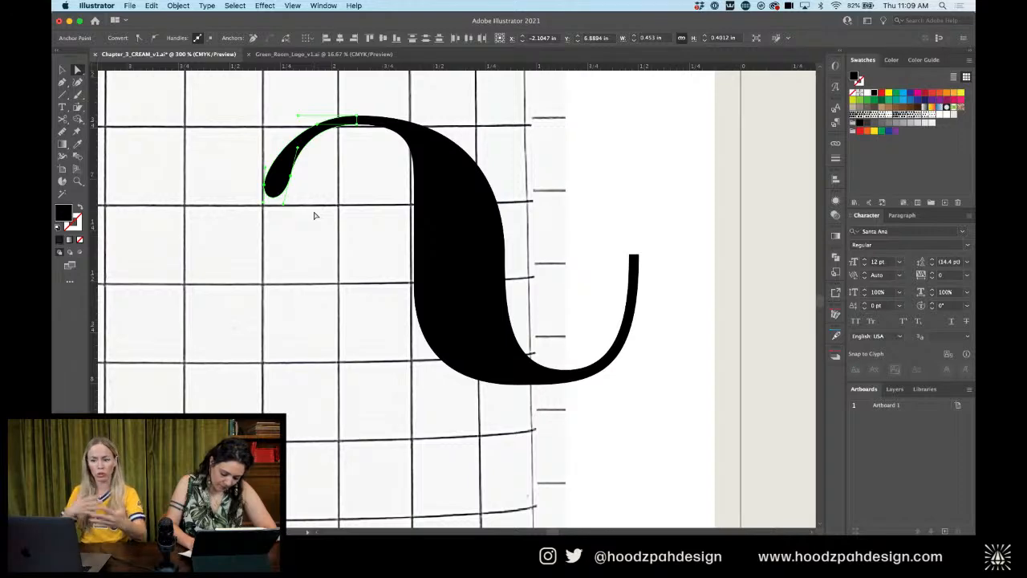
# Draw the bowl's outer contour with the Pen tool from inside the stem at about X -1.46, Y 7.08 in, around and back into the stem
pyautogui.click(339, 184)
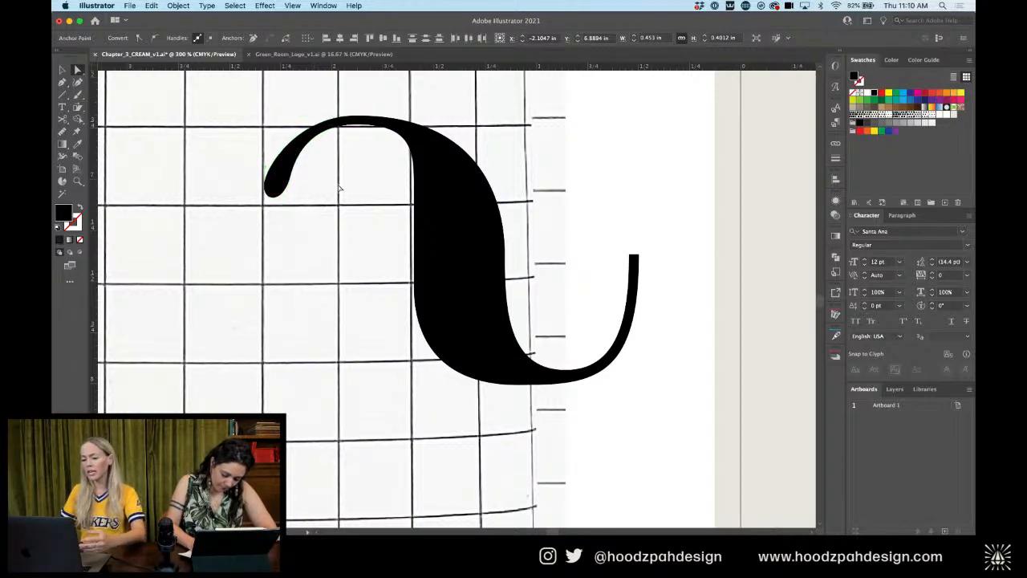
pyautogui.press('v')
pyautogui.click(312, 138)
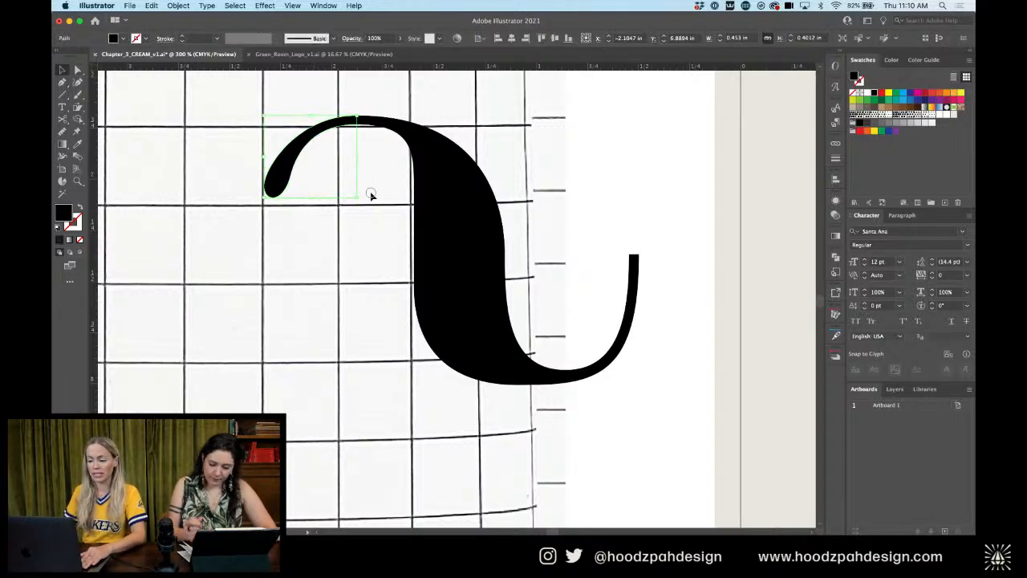
pyautogui.click(371, 198)
pyautogui.press('p')
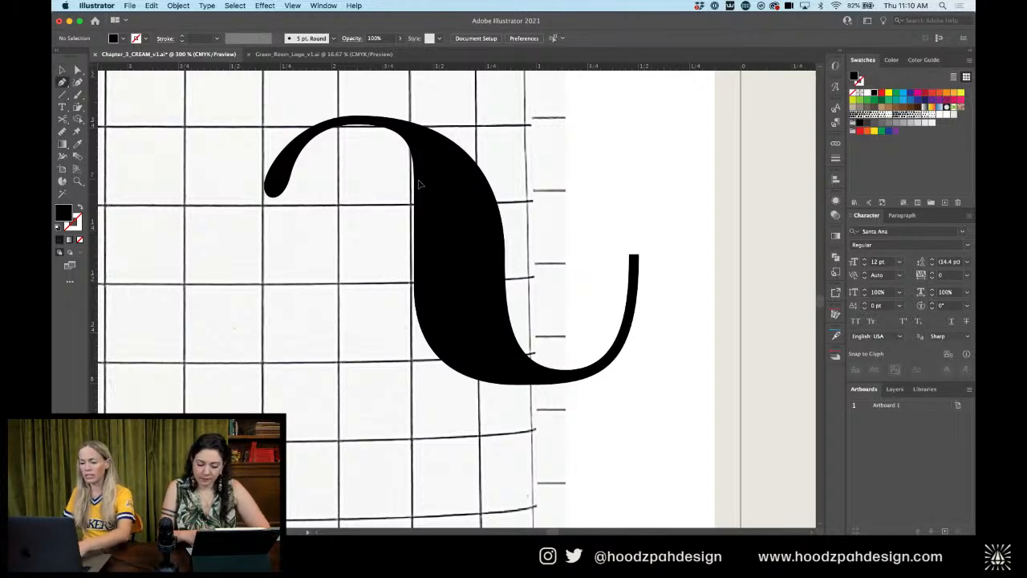
pyautogui.moveTo(442, 197); pyautogui.dragTo(379, 233)
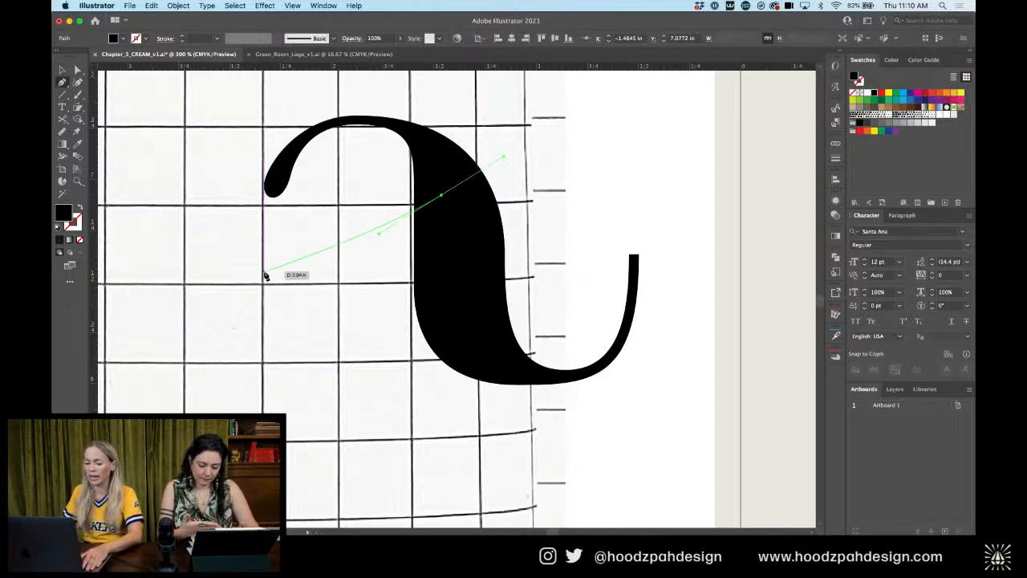
pyautogui.moveTo(254, 277); pyautogui.dragTo(246, 393)
pyautogui.press('super+z')
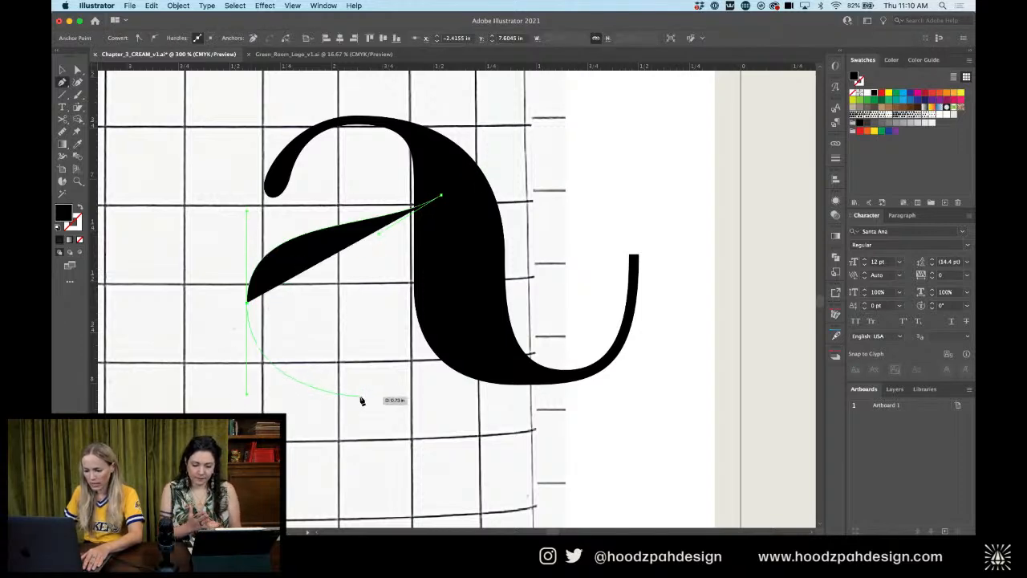
pyautogui.moveTo(360, 396); pyautogui.dragTo(426, 395)
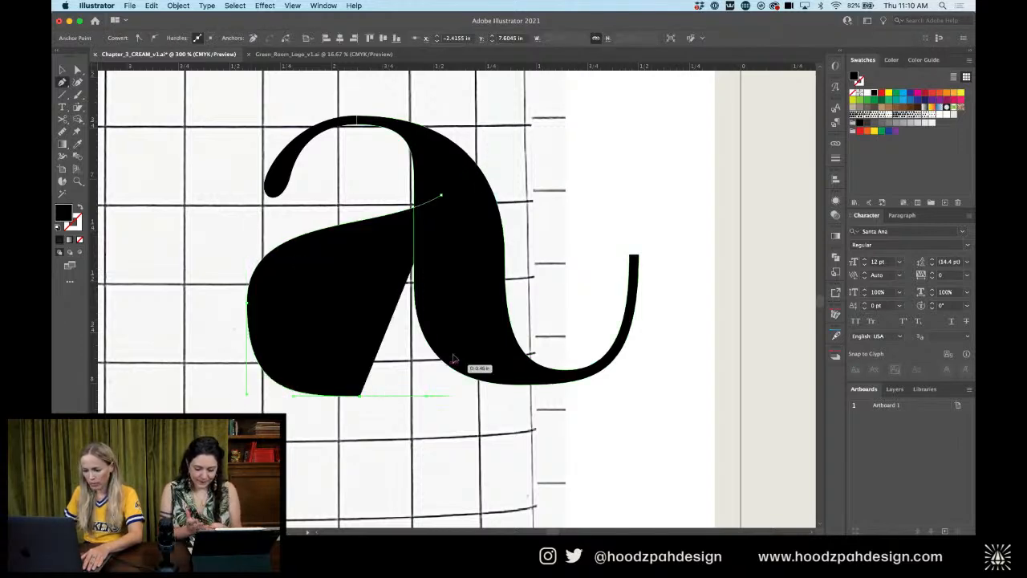
pyautogui.click(469, 314)
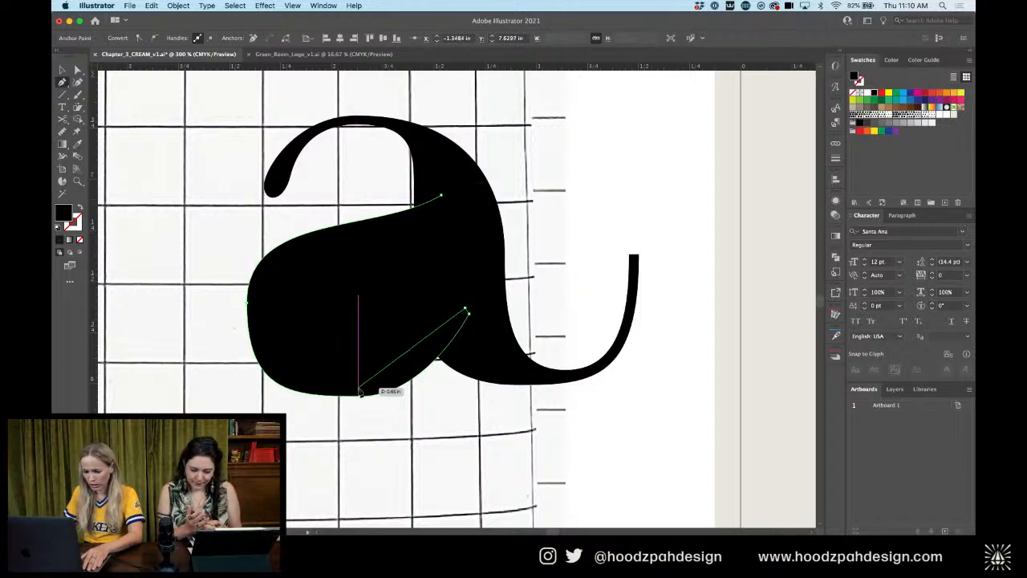
# Draw the bowl's inner contour as a counter passing through about X -2.10, Y 7.64 in, and close the path inside the stem
pyautogui.moveTo(357, 390); pyautogui.dragTo(302, 386)
pyautogui.moveTo(310, 310); pyautogui.dragTo(310, 282)
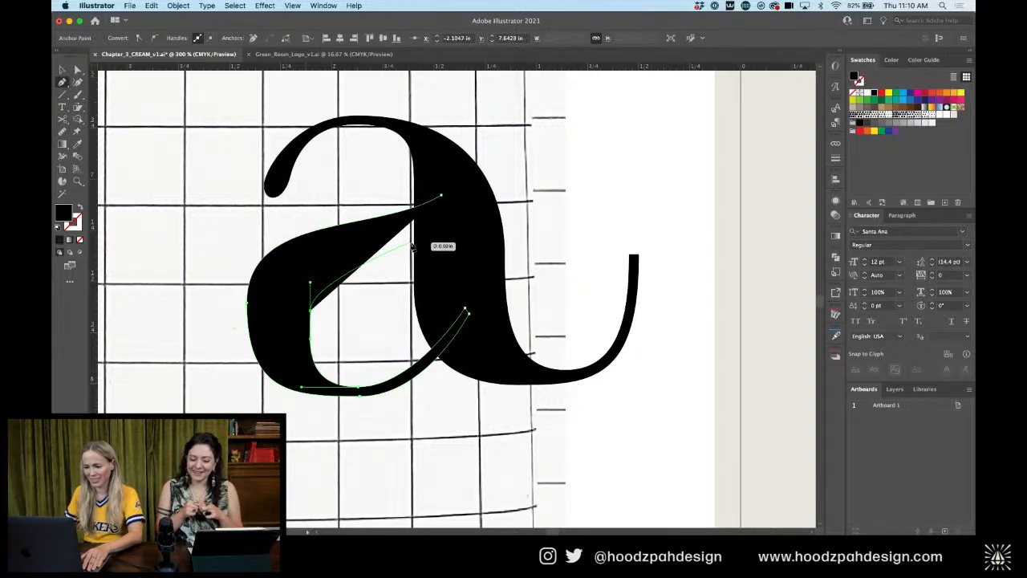
pyautogui.moveTo(418, 216); pyautogui.dragTo(440, 208)
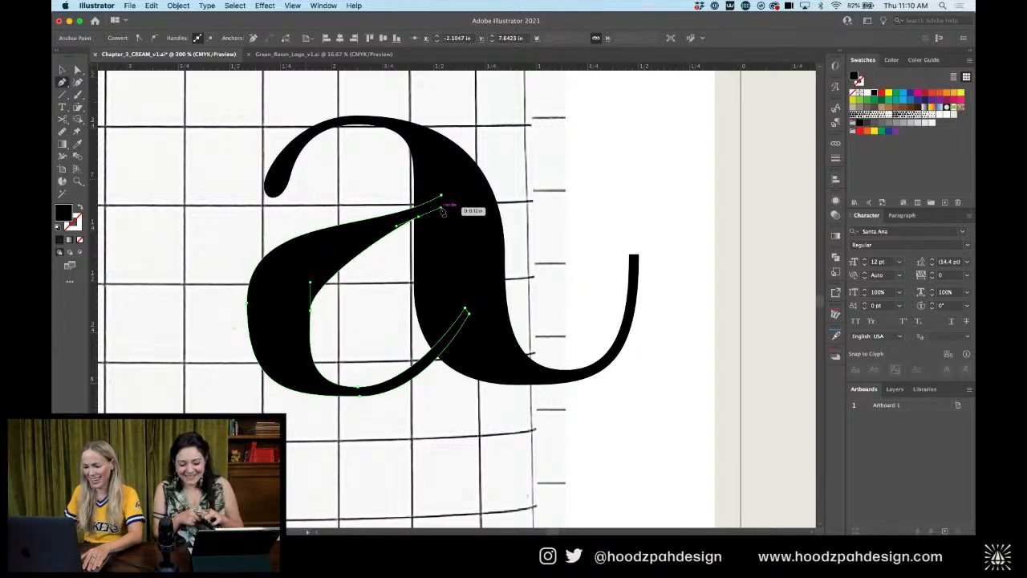
pyautogui.click(447, 202)
pyautogui.click(441, 195)
# Move the bowl's leftmost outer anchor to about X -2.49, Y 7.65 in and shorten its lower handle
pyautogui.press('a')
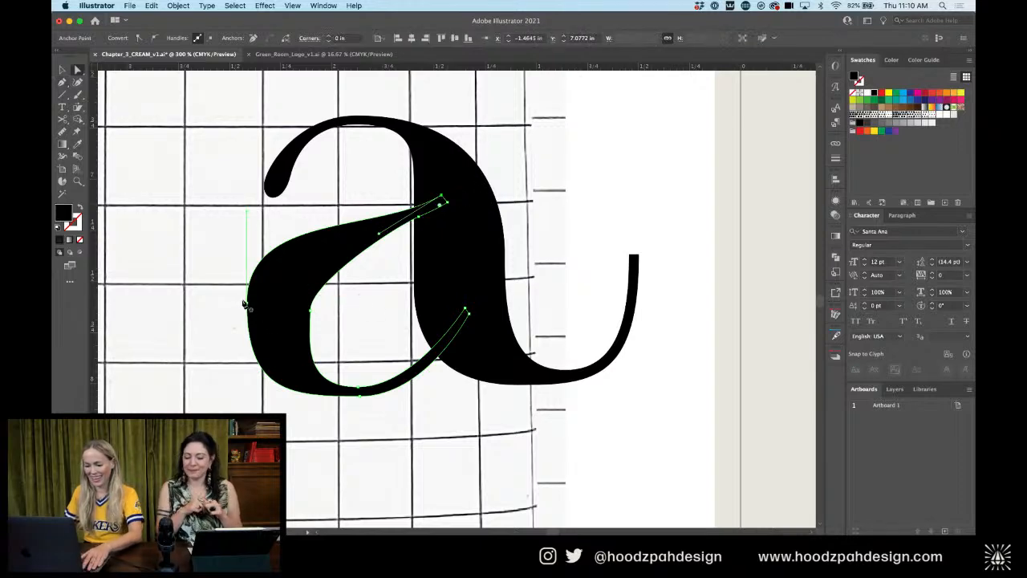
pyautogui.moveTo(248, 304); pyautogui.dragTo(230, 314)
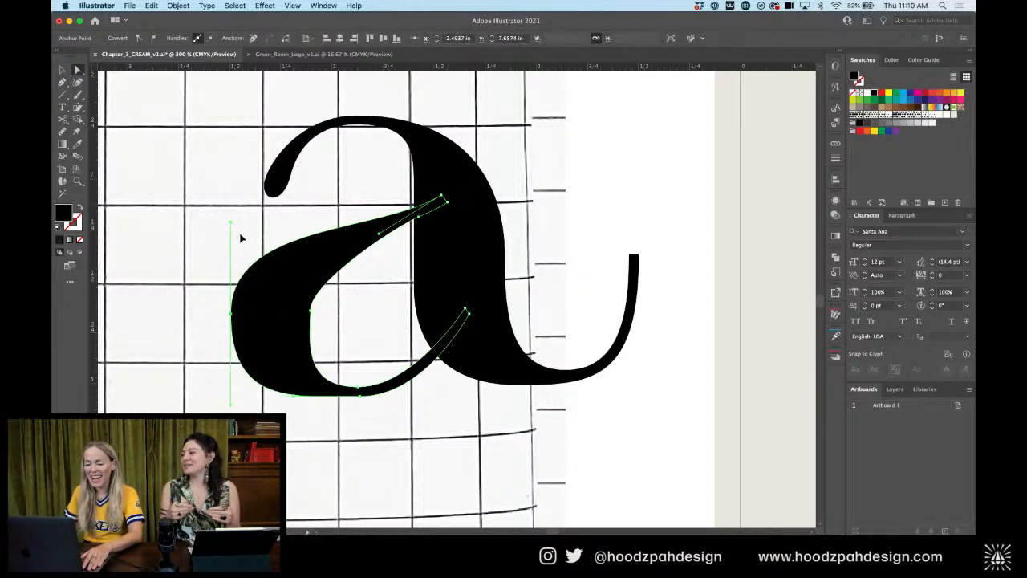
pyautogui.moveTo(231, 406); pyautogui.dragTo(231, 379)
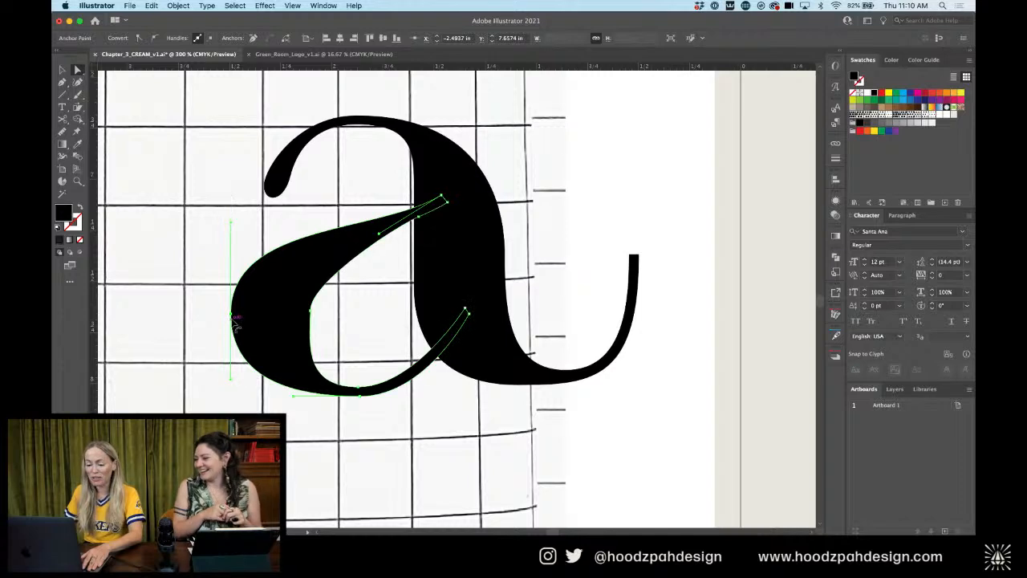
pyautogui.moveTo(231, 313); pyautogui.dragTo(231, 311)
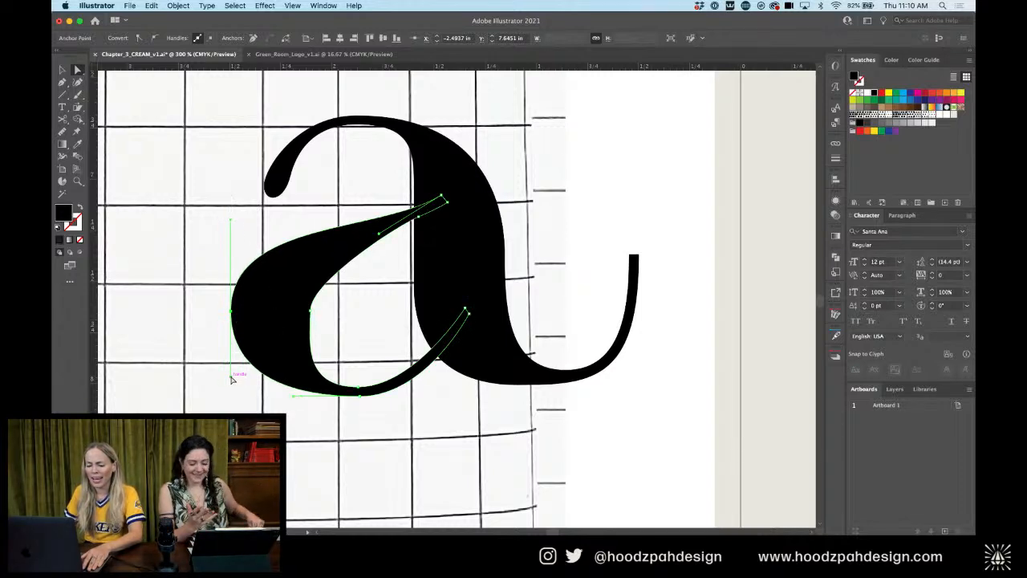
pyautogui.moveTo(232, 379); pyautogui.dragTo(232, 384)
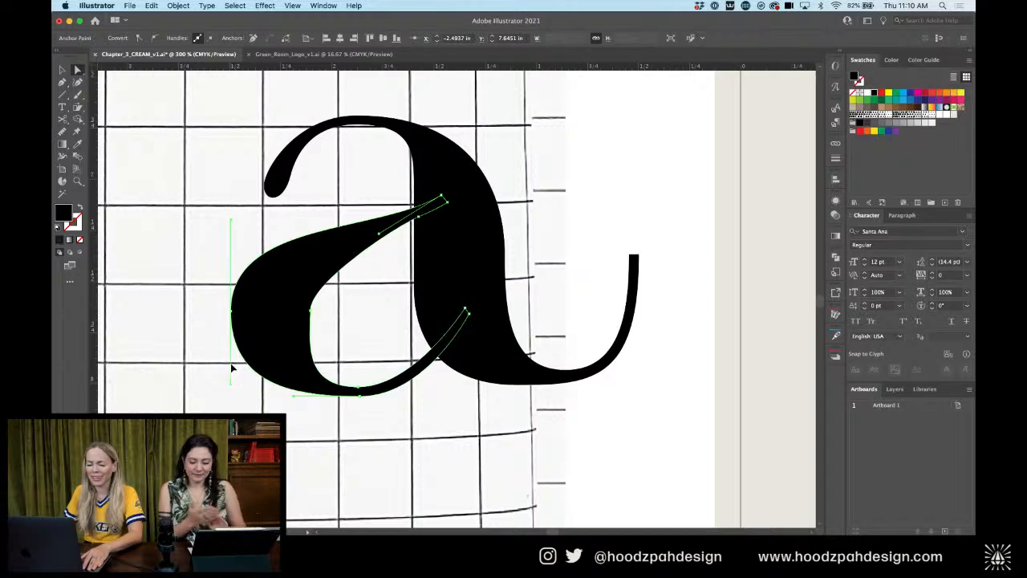
pyautogui.click(231, 228)
# Lower the counter's left anchor to about Y 7.68 in, lengthen its vertical handles and shorten the counter's bottom-left handle
pyautogui.moveTo(313, 306); pyautogui.dragTo(310, 267)
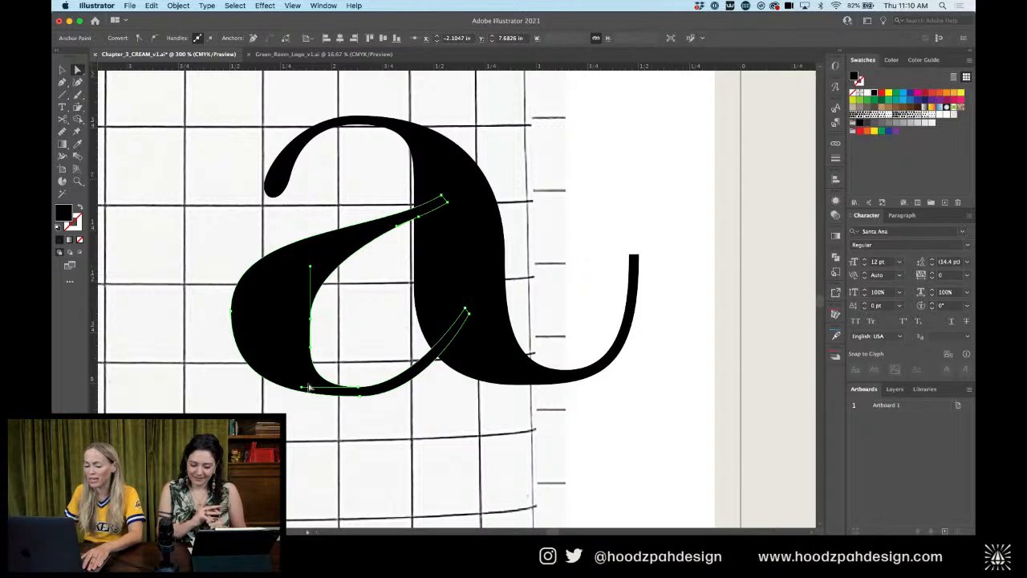
pyautogui.moveTo(302, 390); pyautogui.dragTo(311, 366)
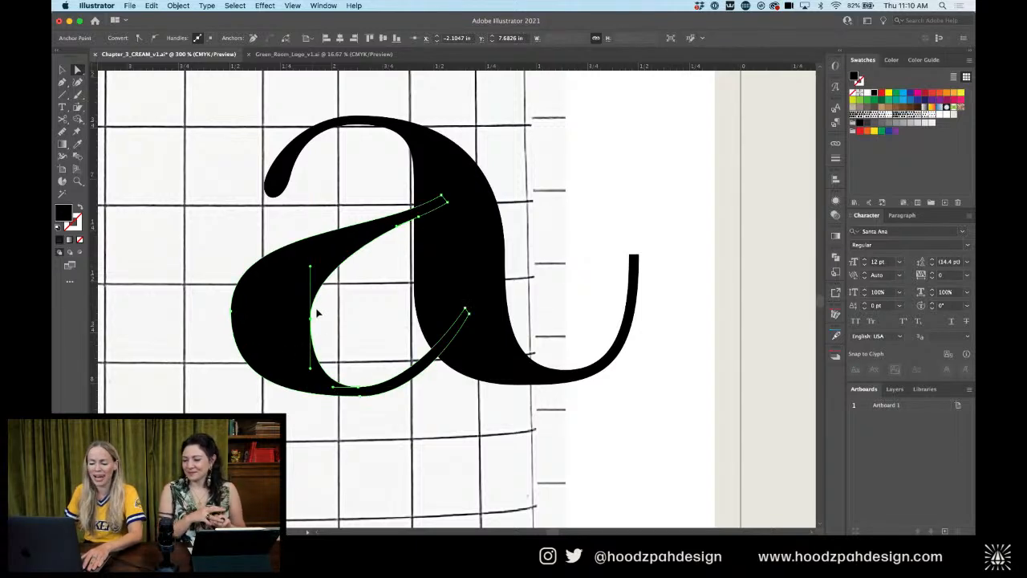
pyautogui.moveTo(310, 318); pyautogui.dragTo(312, 325)
# Select both anchors at the bottom of the bowl and nudge them slightly toward the stem
pyautogui.click(351, 370)
pyautogui.click(367, 394)
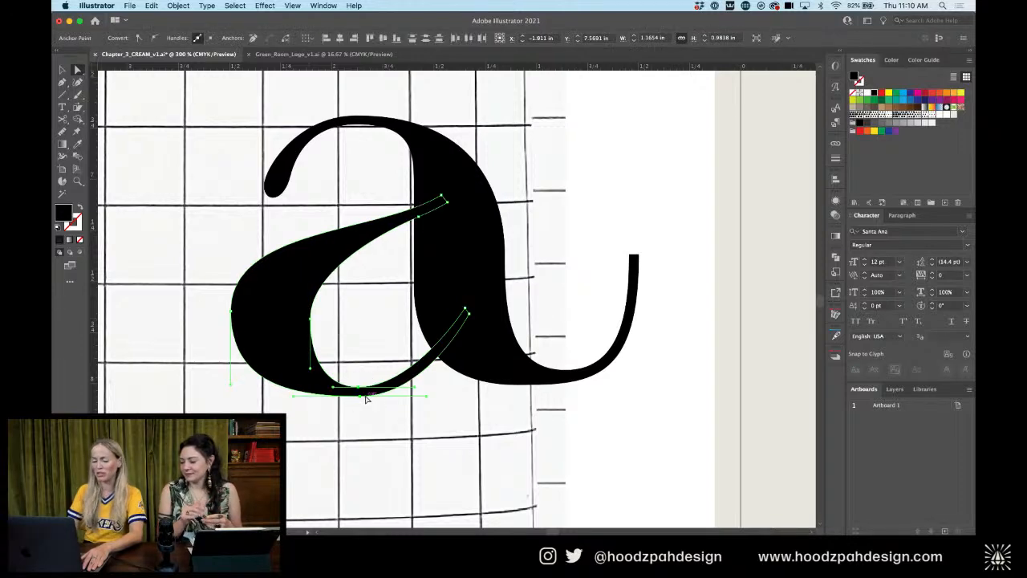
pyautogui.hotkey('shift', 'Left')
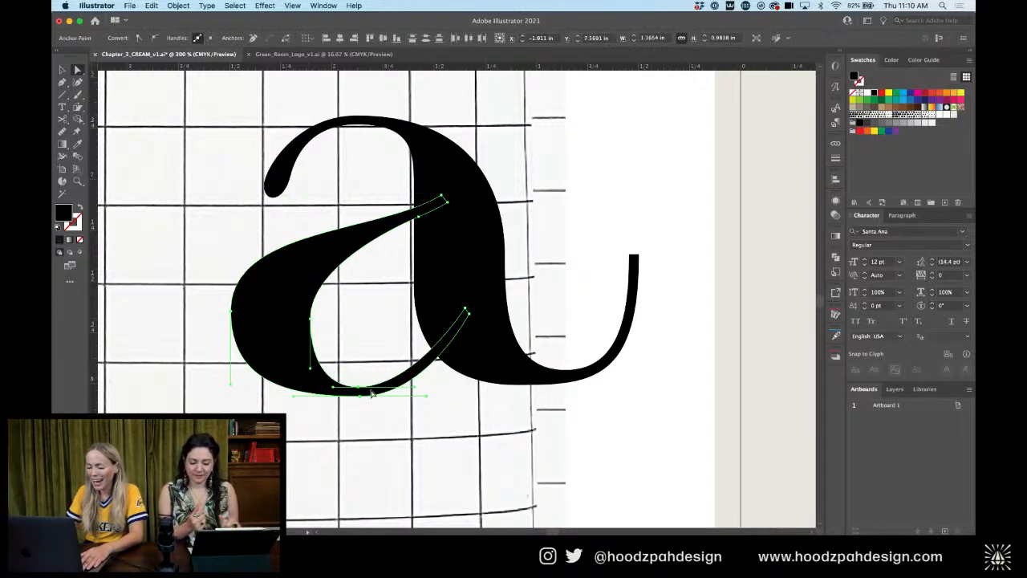
pyautogui.press('Right')
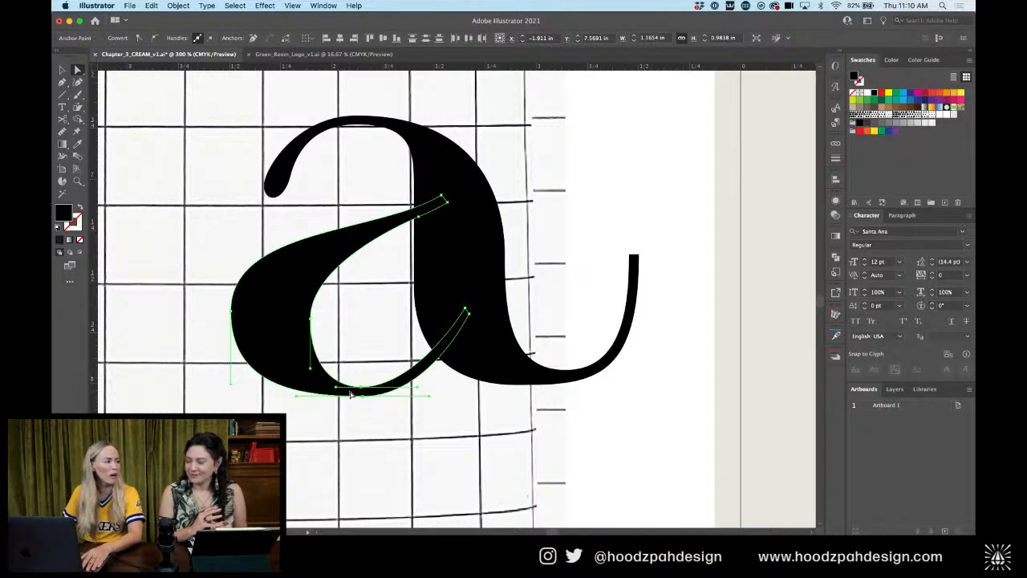
pyautogui.click(369, 380)
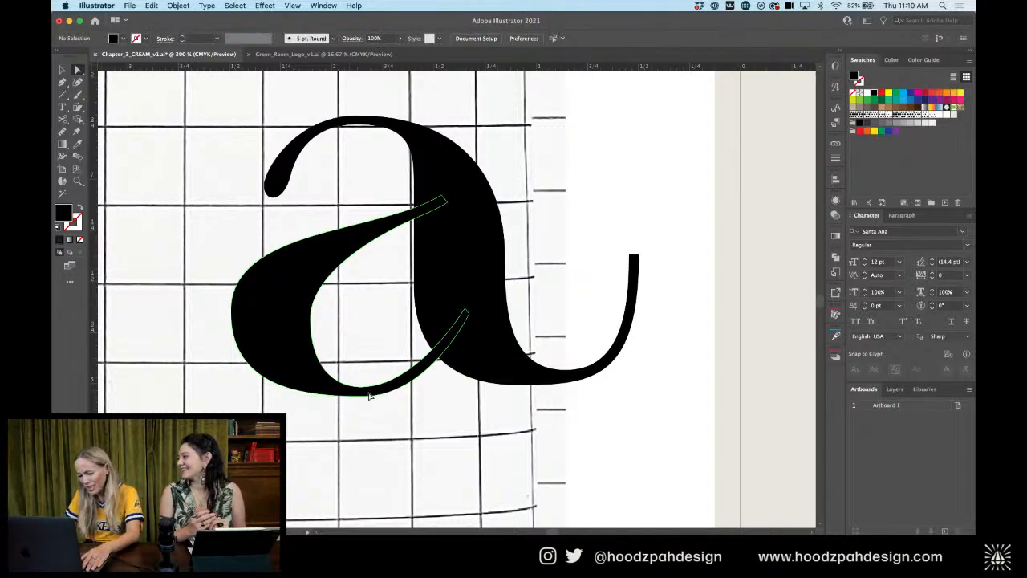
# Shift the counter's bottom anchor toward the stem to about X -1.84 in and move the outer bottom anchor slightly past it
pyautogui.click(369, 389)
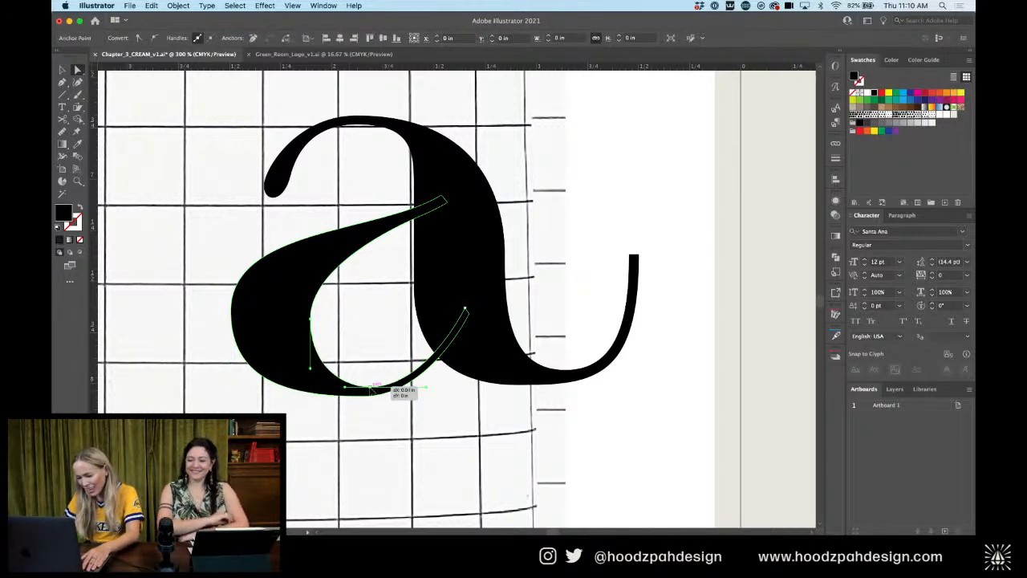
pyautogui.moveTo(345, 387); pyautogui.dragTo(340, 387)
pyautogui.click(371, 367)
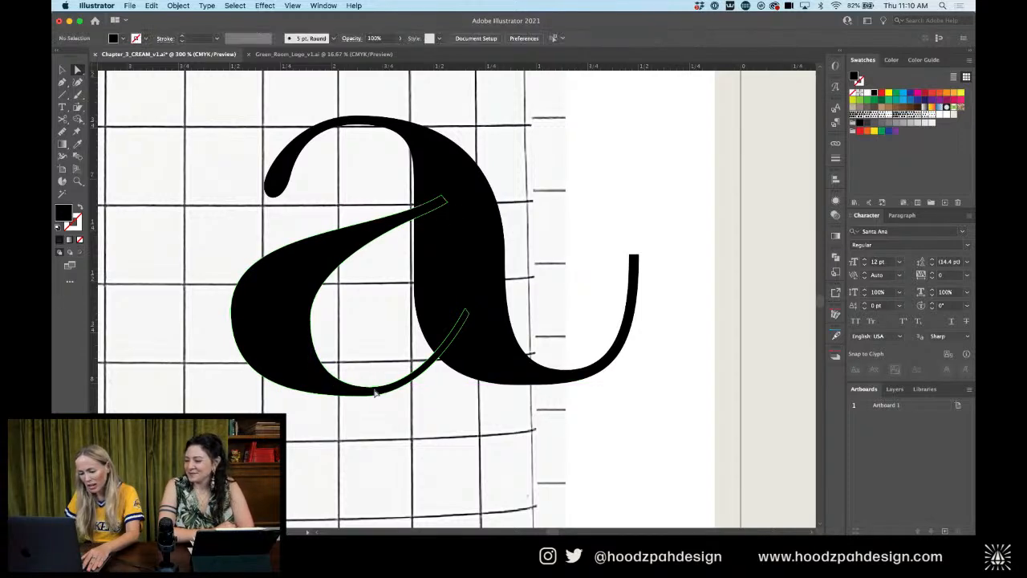
pyautogui.click(374, 390)
pyautogui.click(363, 397)
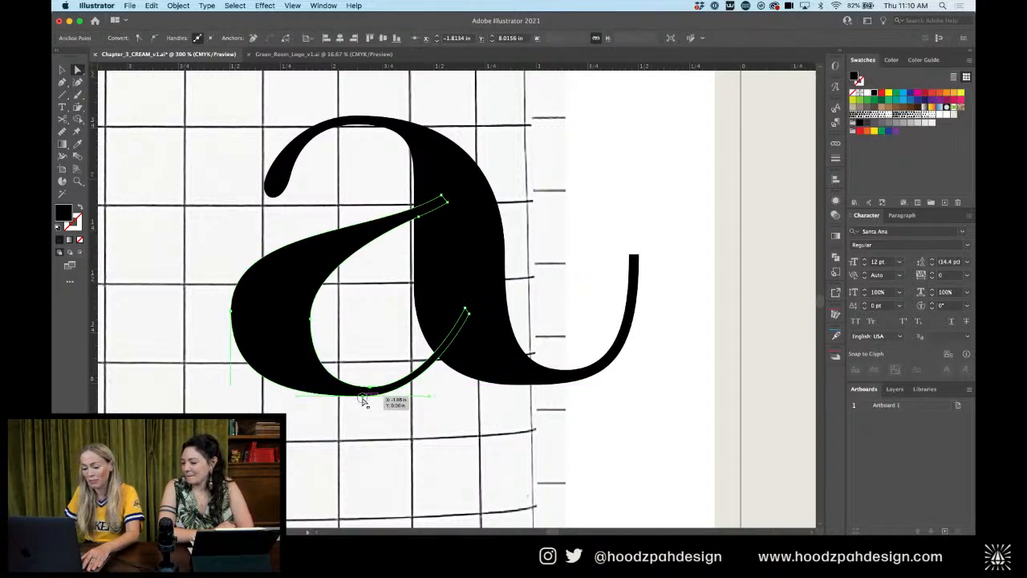
pyautogui.moveTo(370, 400); pyautogui.dragTo(370, 398)
pyautogui.moveTo(436, 398); pyautogui.dragTo(366, 388)
pyautogui.press('super+plus')
pyautogui.press('super+plus')
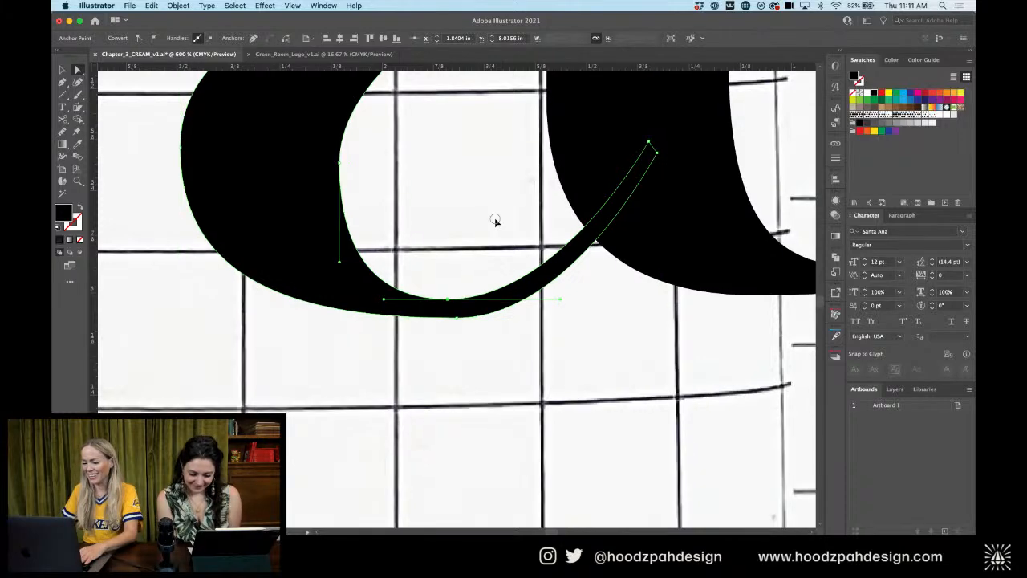
# Move the bowl's outer bottom anchor back to about X -1.88 in and lengthen its stem-side handle to thicken the hairline
pyautogui.moveTo(497, 242); pyautogui.dragTo(471, 264)
pyautogui.moveTo(430, 340); pyautogui.dragTo(405, 341)
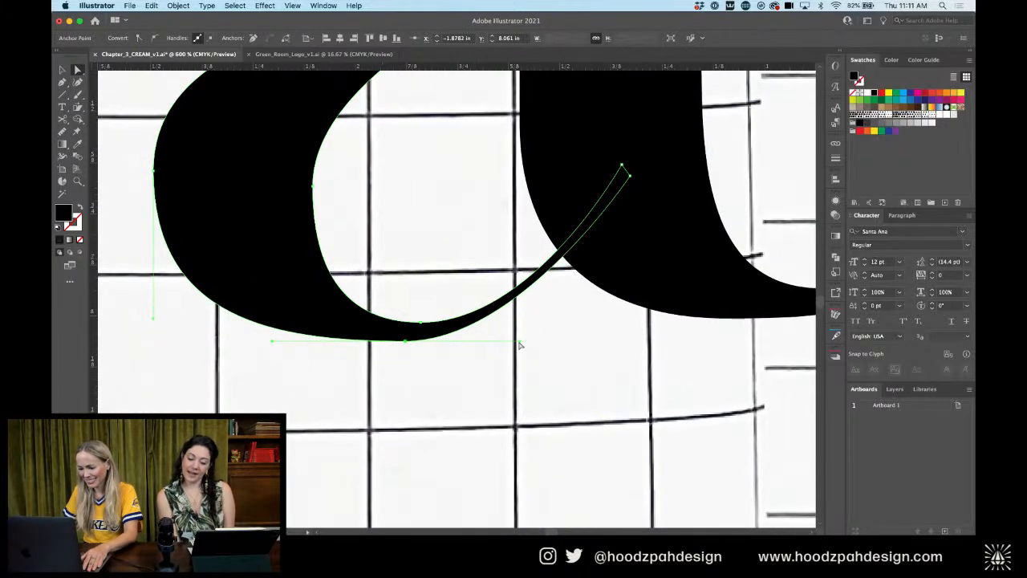
pyautogui.moveTo(522, 343); pyautogui.dragTo(546, 342)
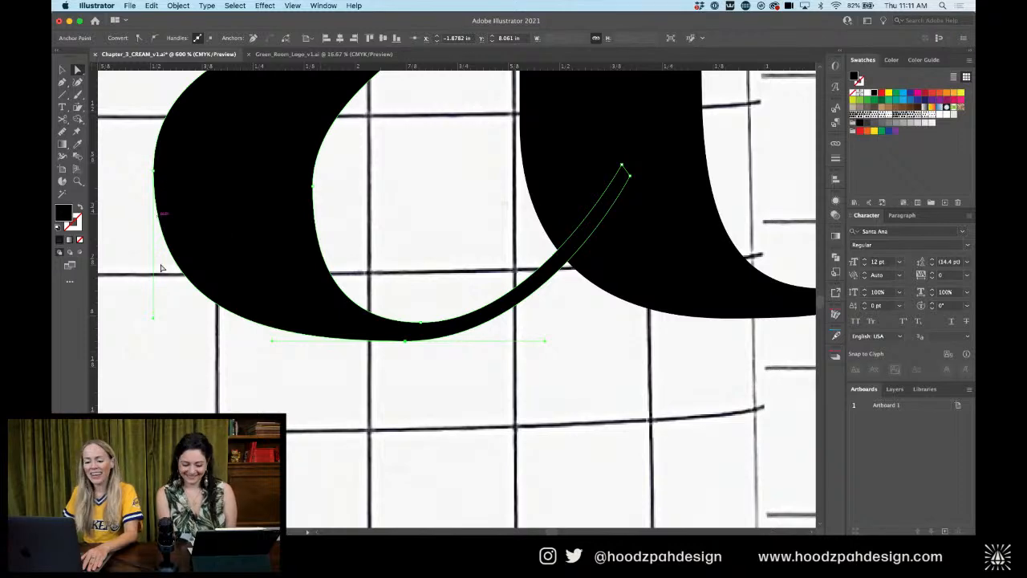
# Shorten the lower handle of the bowl's leftmost anchor and lower that anchor to about Y 7.67 in
pyautogui.moveTo(153, 319); pyautogui.dragTo(153, 300)
pyautogui.moveTo(238, 213); pyautogui.dragTo(277, 290)
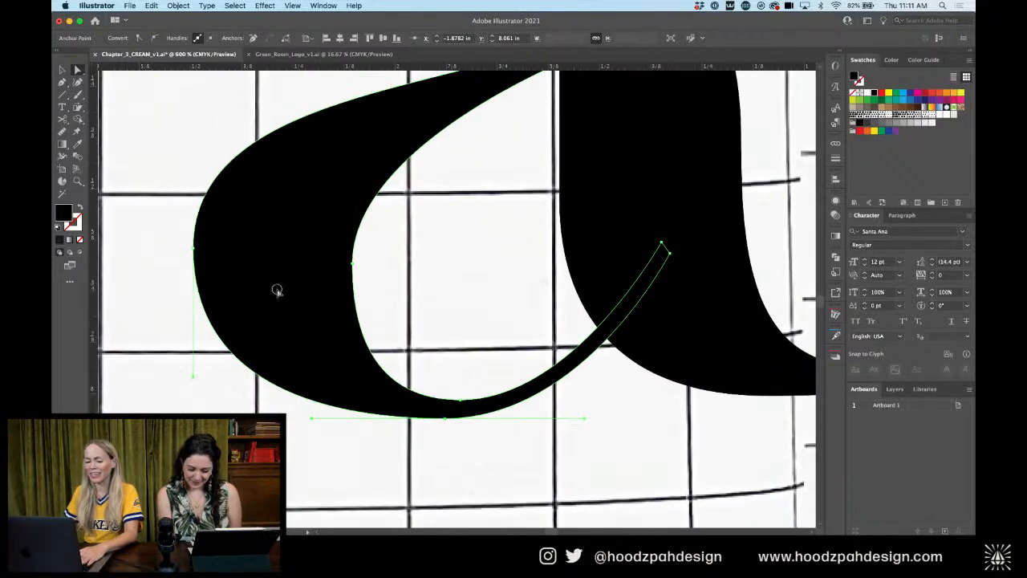
pyautogui.moveTo(194, 251); pyautogui.dragTo(194, 262)
pyautogui.press('super+minus')
pyautogui.press('super+minus')
pyautogui.press('super+minus')
pyautogui.press('super+minus')
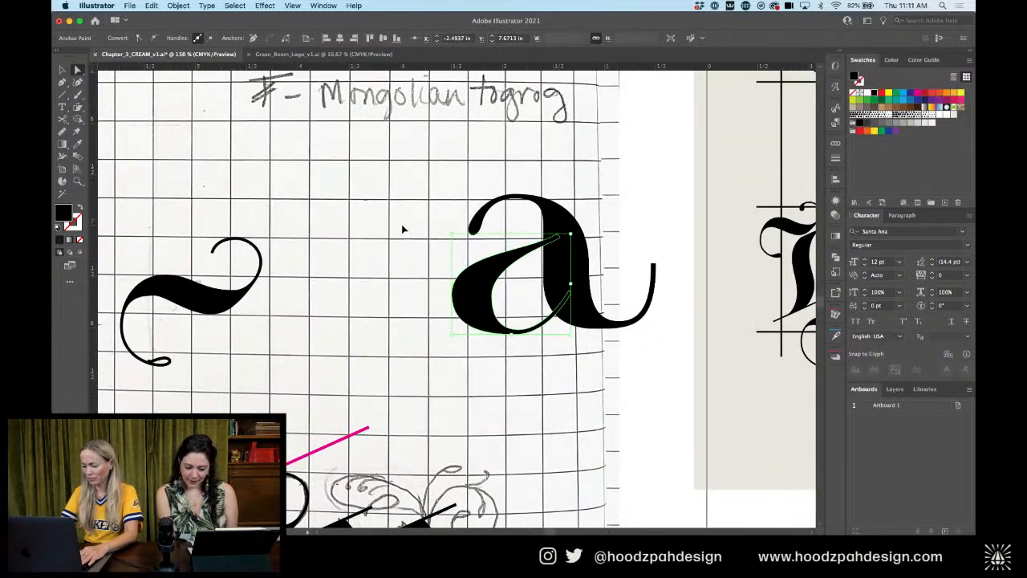
# Try to move the bowl's leftmost anchor slightly lower
pyautogui.press('super+equal')
pyautogui.press('super+equal')
pyautogui.press('super+equal')
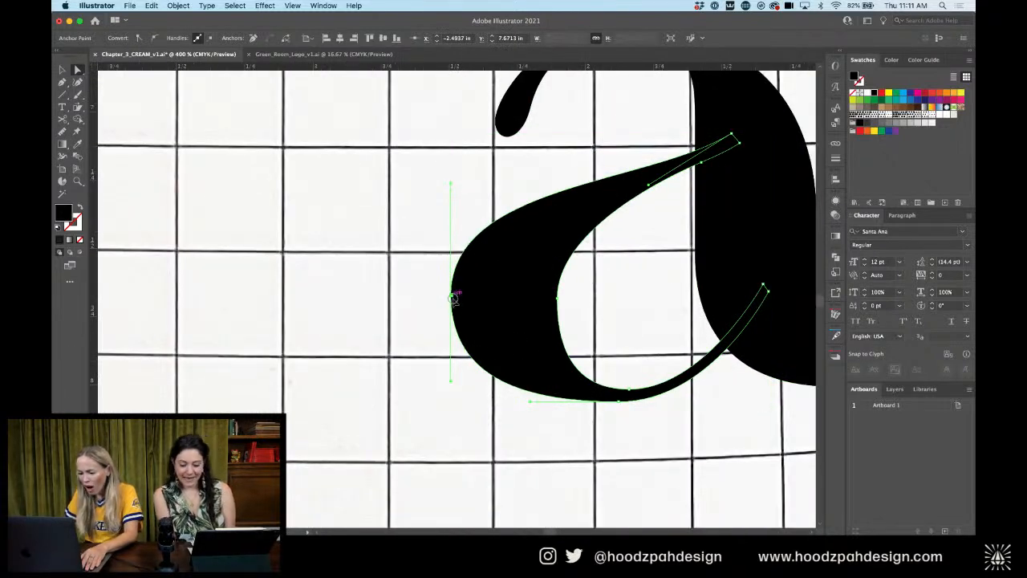
pyautogui.moveTo(453, 298); pyautogui.dragTo(452, 303)
pyautogui.press('super+z')
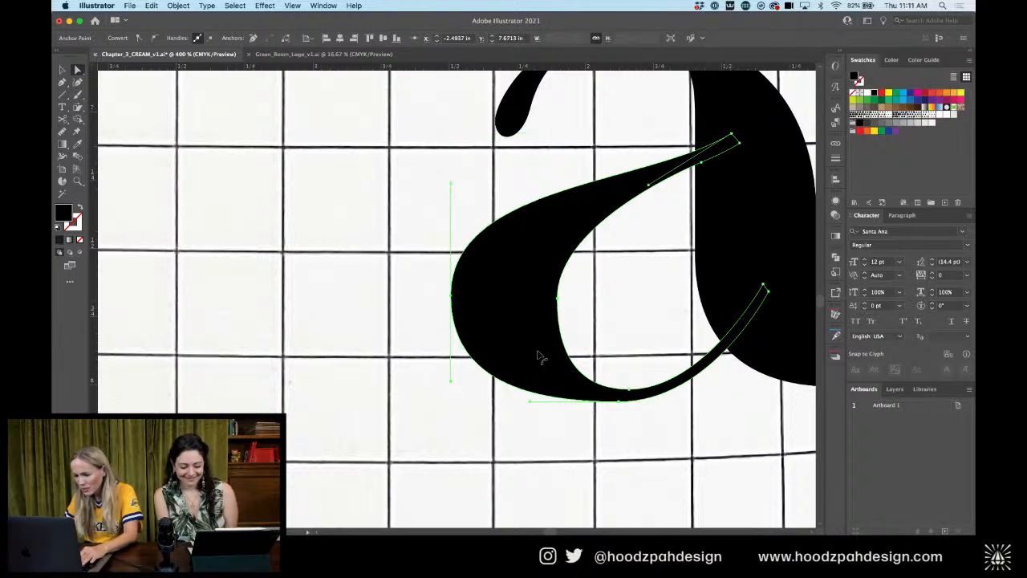
# Move the bowl's outer bottom anchor away from the stem to about X -1.99 in and pull a curve handle from the hairline's outer end anchor
pyautogui.hscroll(3, 526, 318)
pyautogui.click(501, 320)
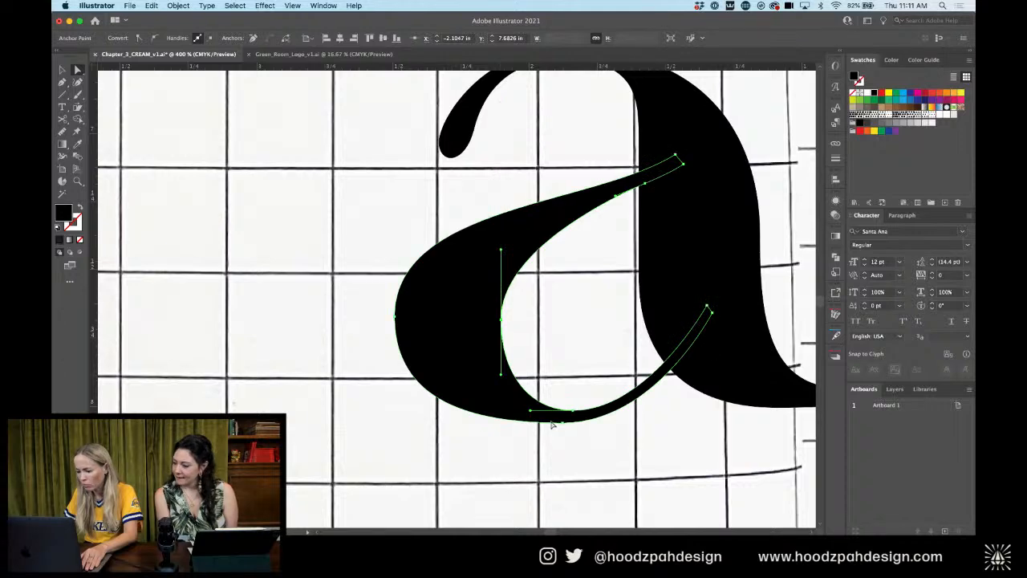
pyautogui.moveTo(554, 421); pyautogui.dragTo(540, 423)
pyautogui.moveTo(710, 312)
pyautogui.mouseDown()
pyautogui.moveTo(724, 238)
pyautogui.moveTo(757, 236)
pyautogui.moveTo(764, 246)
pyautogui.mouseUp()
pyautogui.press('a')
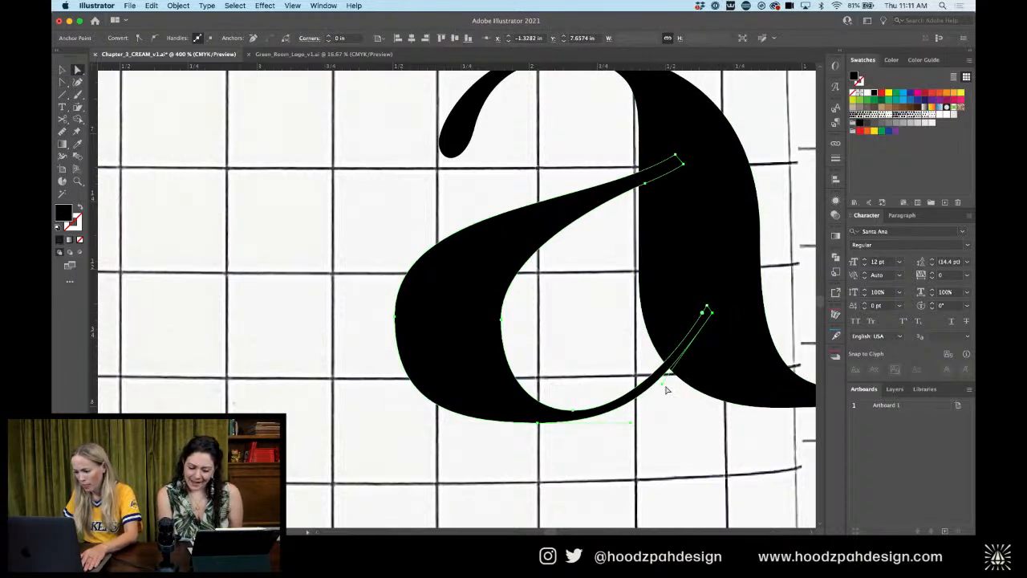
pyautogui.moveTo(573, 423); pyautogui.dragTo(534, 426)
pyautogui.press('super+equal')
pyautogui.press('super+equal')
pyautogui.moveTo(640, 351); pyautogui.dragTo(616, 340)
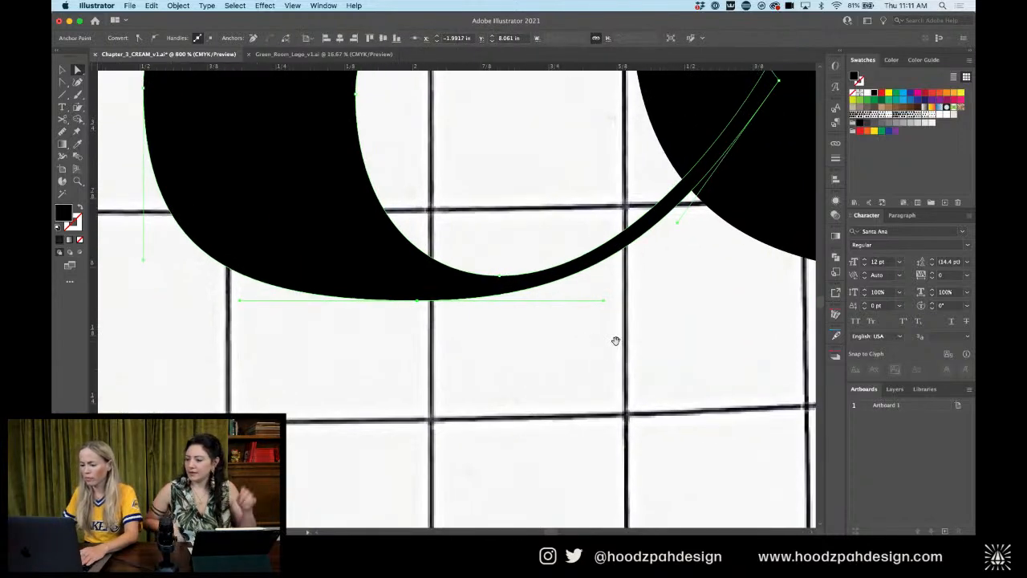
pyautogui.click(502, 276)
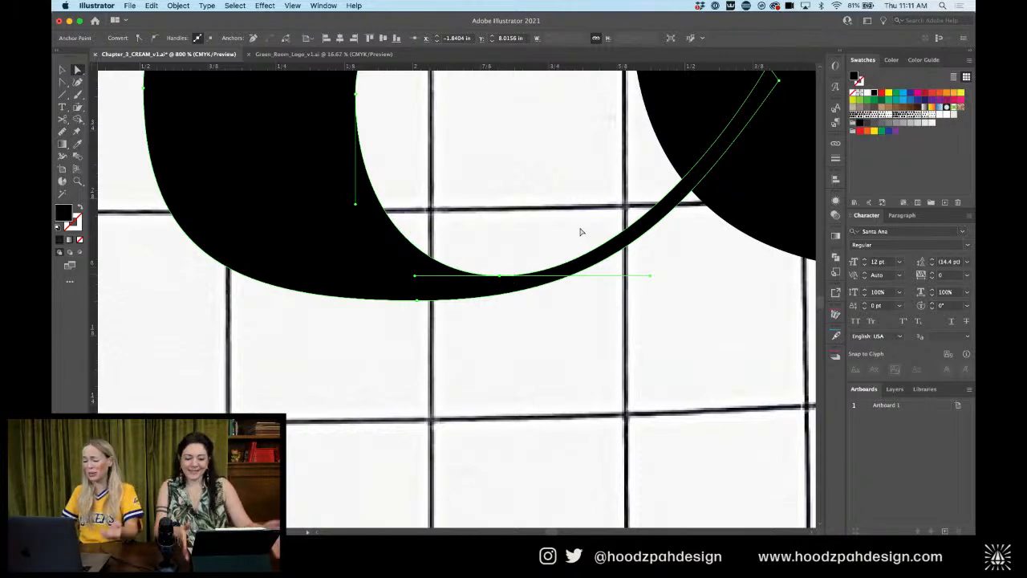
pyautogui.click(580, 324)
# Select the bowl's leftmost anchor and shorten its upper curve handle slightly
pyautogui.press('super+minus')
pyautogui.press('super+minus')
pyautogui.press('super+minus')
pyautogui.moveTo(581, 323); pyautogui.dragTo(591, 424)
pyautogui.click(351, 324)
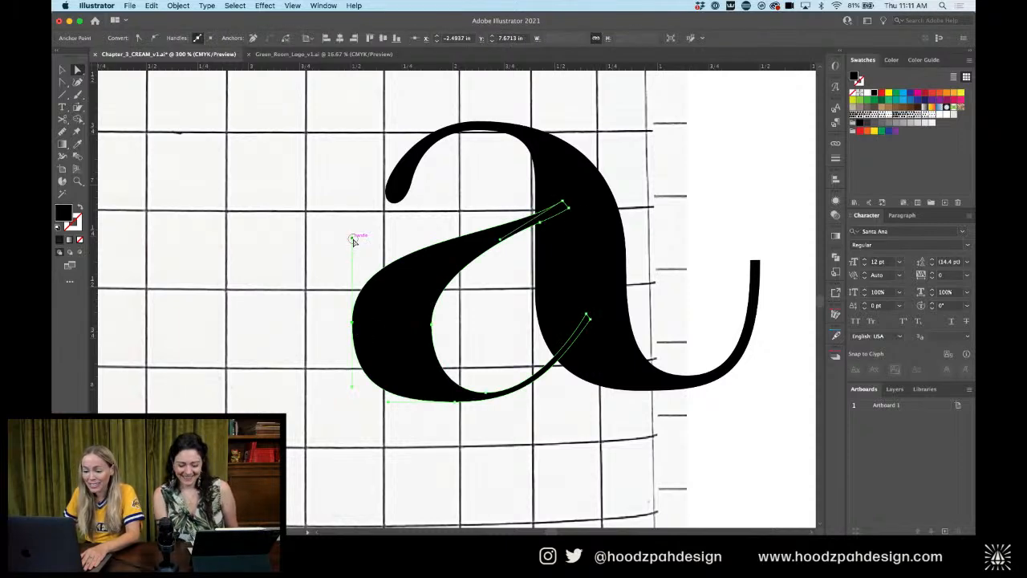
pyautogui.moveTo(352, 238); pyautogui.dragTo(351, 248)
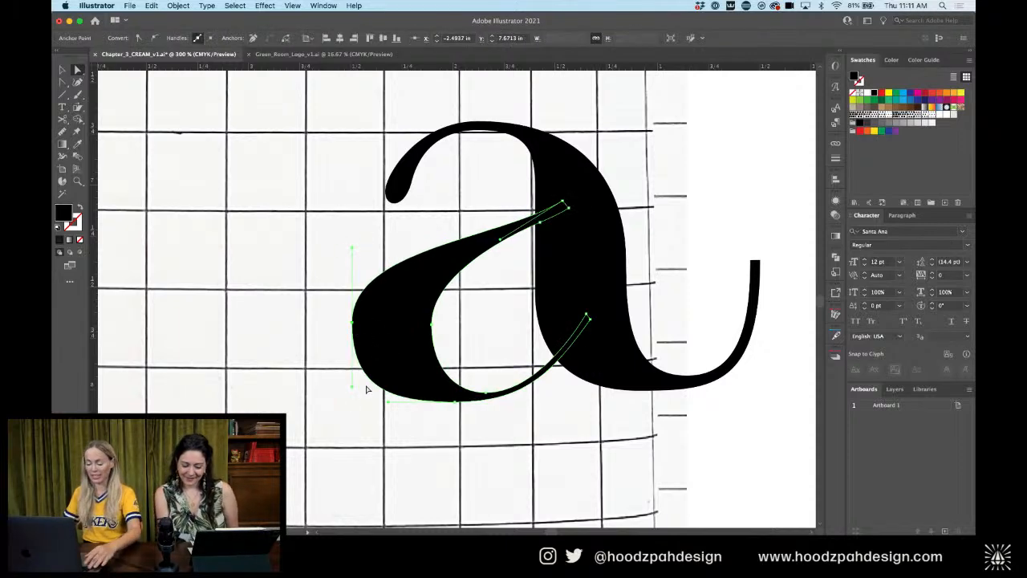
# Lower the bowl's leftmost anchor to about Y 7.71 in and shorten its lower curve handle
pyautogui.press('super+equal')
pyautogui.press('super+equal')
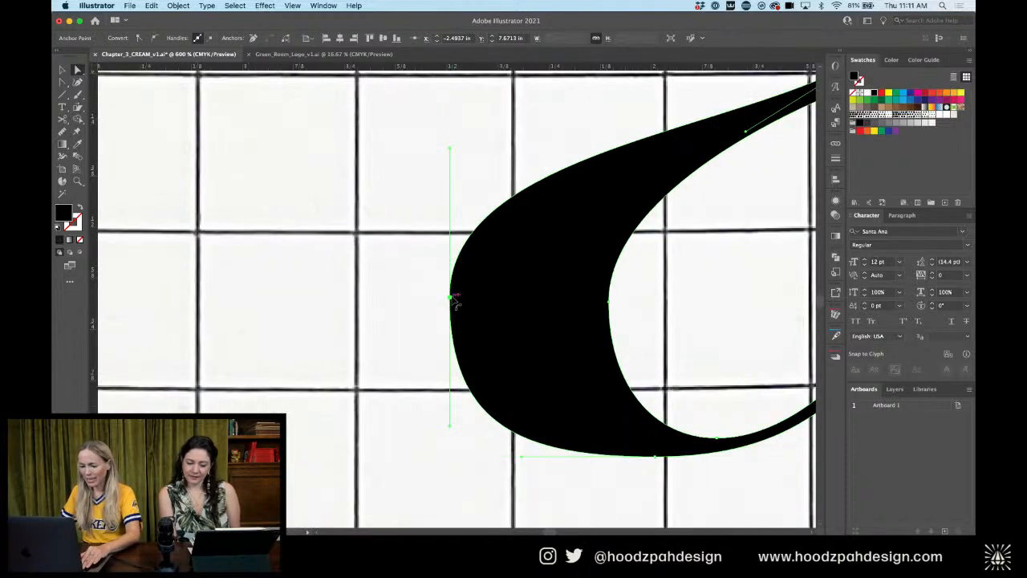
pyautogui.moveTo(454, 300); pyautogui.dragTo(454, 315)
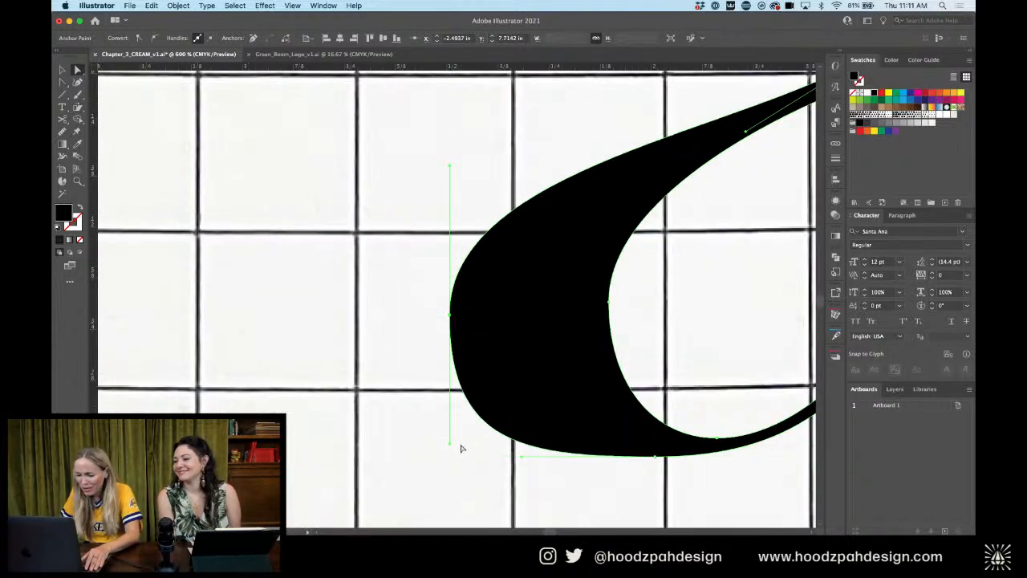
pyautogui.moveTo(451, 444); pyautogui.dragTo(448, 418)
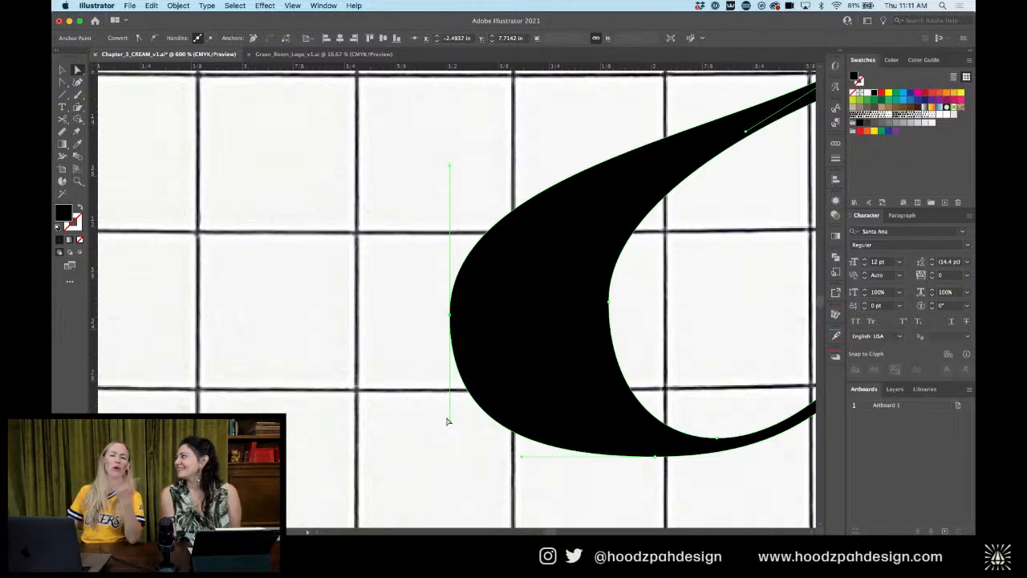
# Inspect the bowl's inner bottom anchor, then deselect the shape and examine the bowl's contours and its joins with the stem
pyautogui.moveTo(643, 204); pyautogui.dragTo(498, 236)
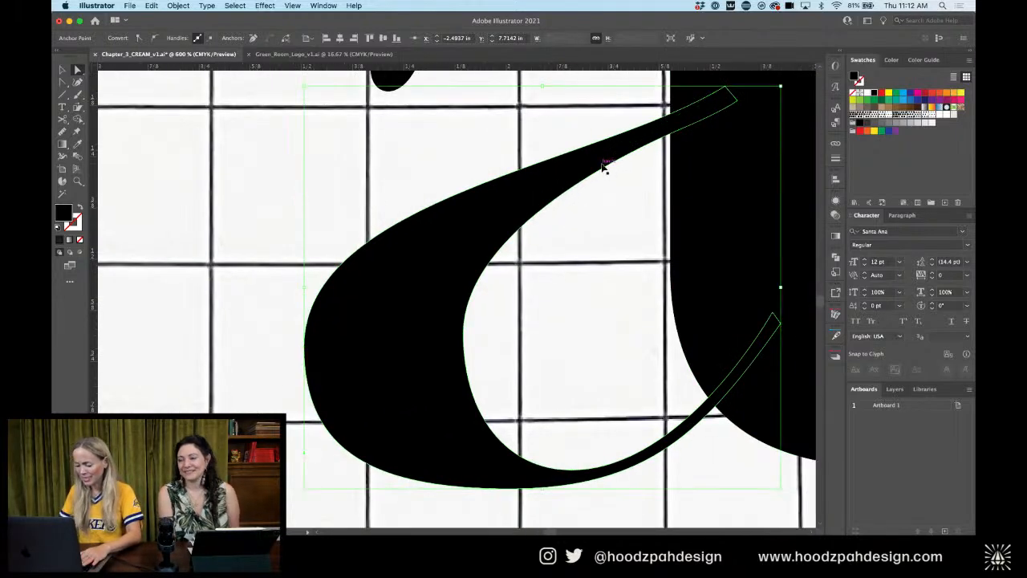
pyautogui.press('super+minus')
pyautogui.press('super+minus')
pyautogui.moveTo(632, 151); pyautogui.dragTo(579, 178)
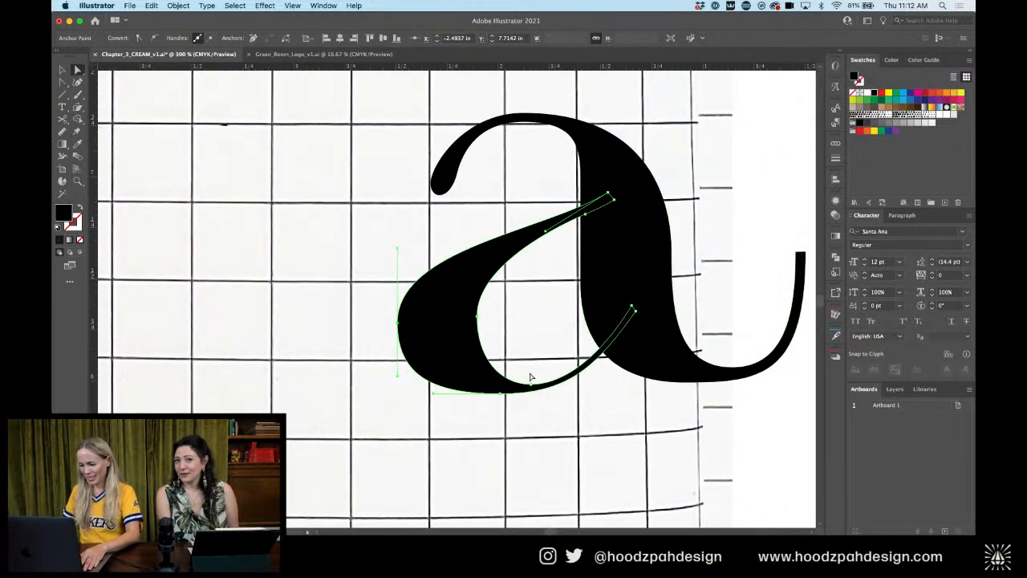
pyautogui.moveTo(536, 389); pyautogui.dragTo(607, 359)
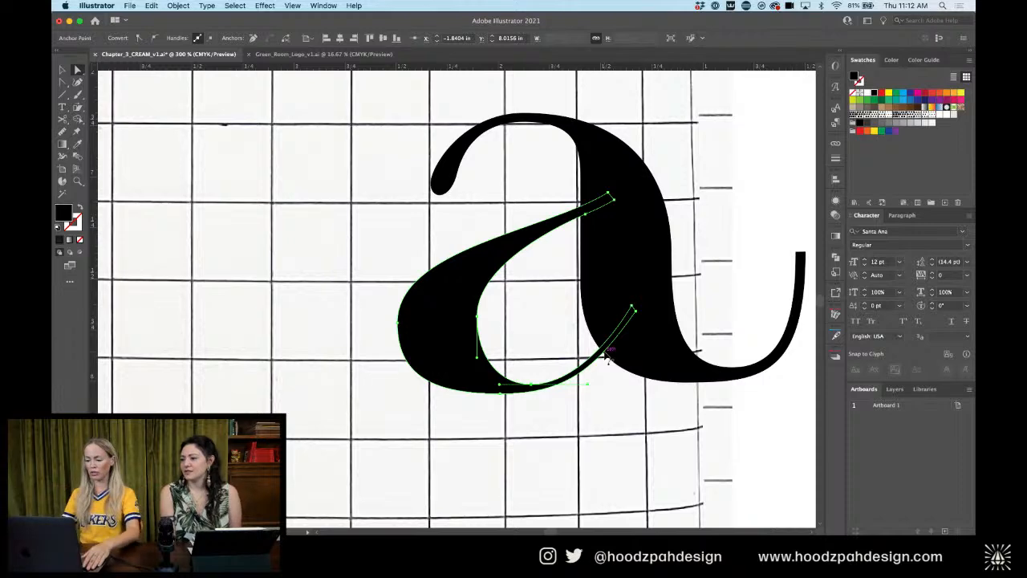
pyautogui.click(571, 422)
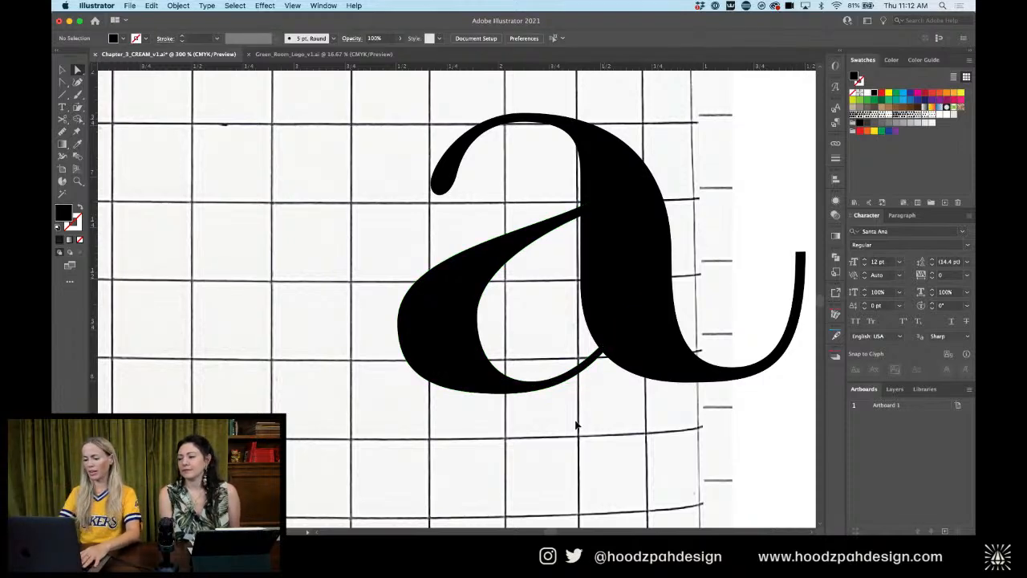
pyautogui.press('super+minus')
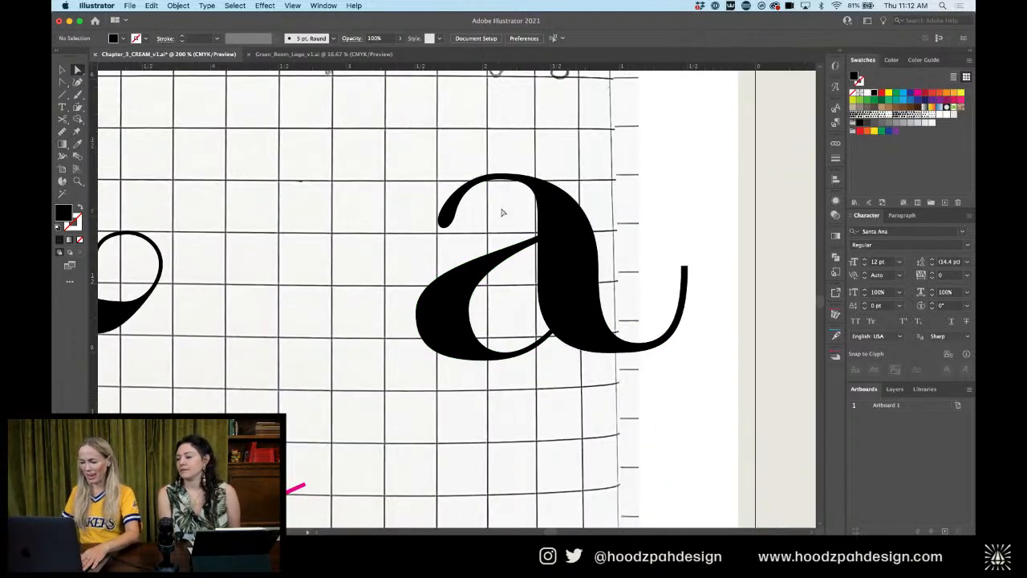
pyautogui.press('super+plus')
pyautogui.press('super+plus')
pyautogui.press('super+plus')
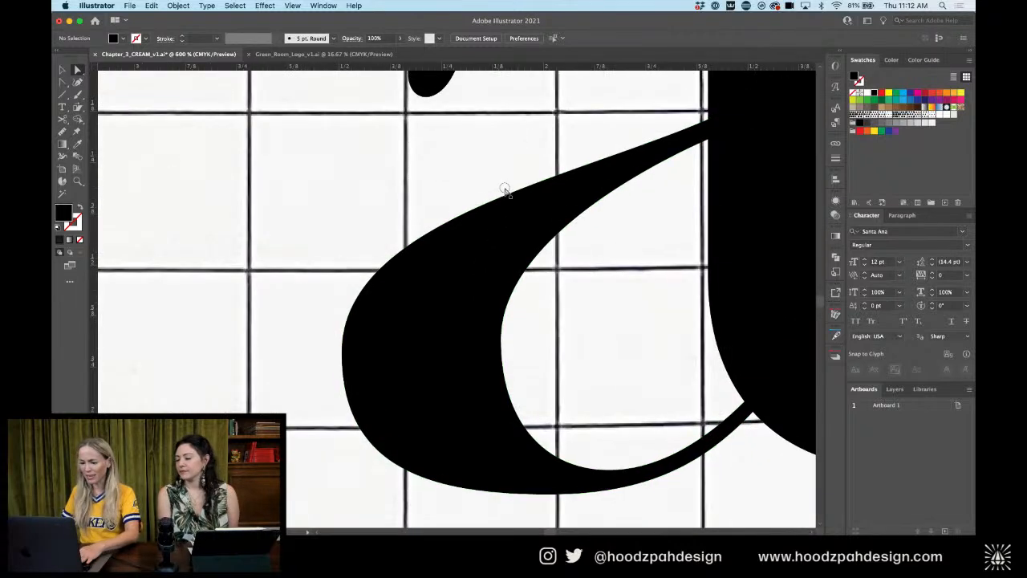
# Widen the upper terminal of the letter a by nudging its outer anchor left and lengthening that anchor's upper handle
pyautogui.moveTo(504, 190); pyautogui.dragTo(470, 351)
pyautogui.moveTo(477, 272); pyautogui.dragTo(462, 272)
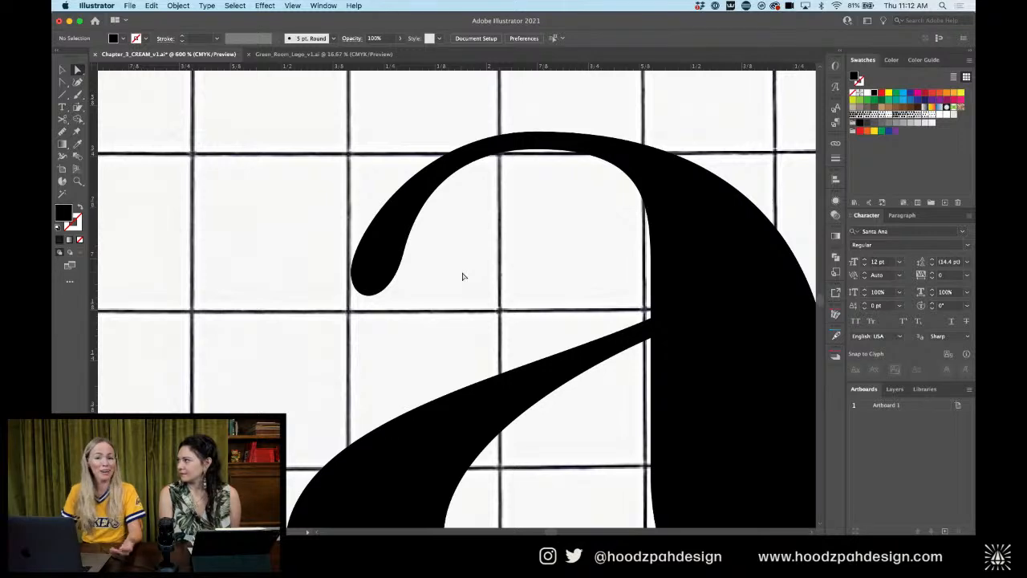
pyautogui.click(353, 259)
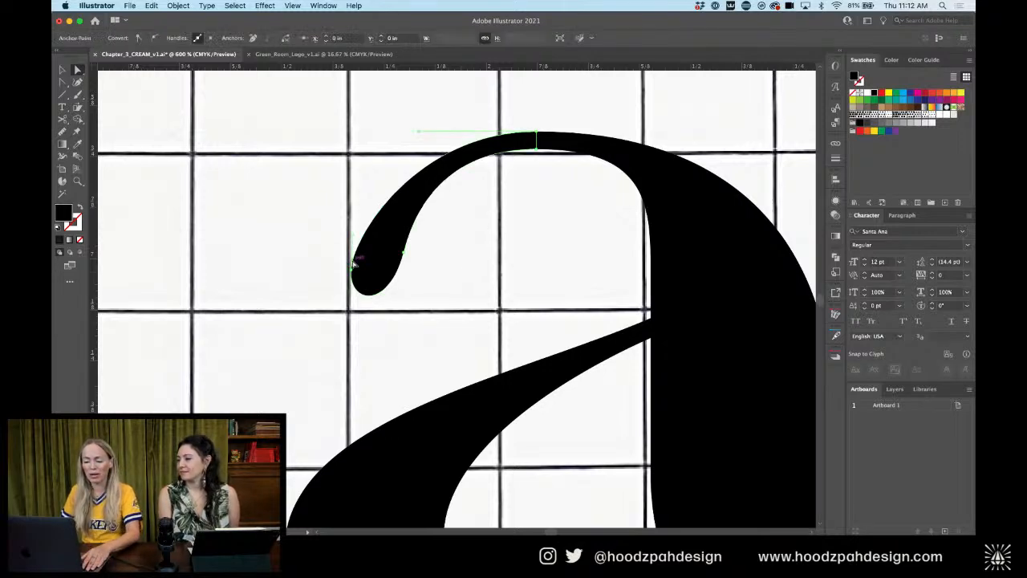
pyautogui.press('Left')
pyautogui.press('Left')
pyautogui.press('Left')
pyautogui.press('Left')
pyautogui.press('Left')
pyautogui.press('Left')
pyautogui.press('Left')
pyautogui.press('Left')
pyautogui.press('Left')
pyautogui.press('Left')
pyautogui.press('Left')
pyautogui.press('Left')
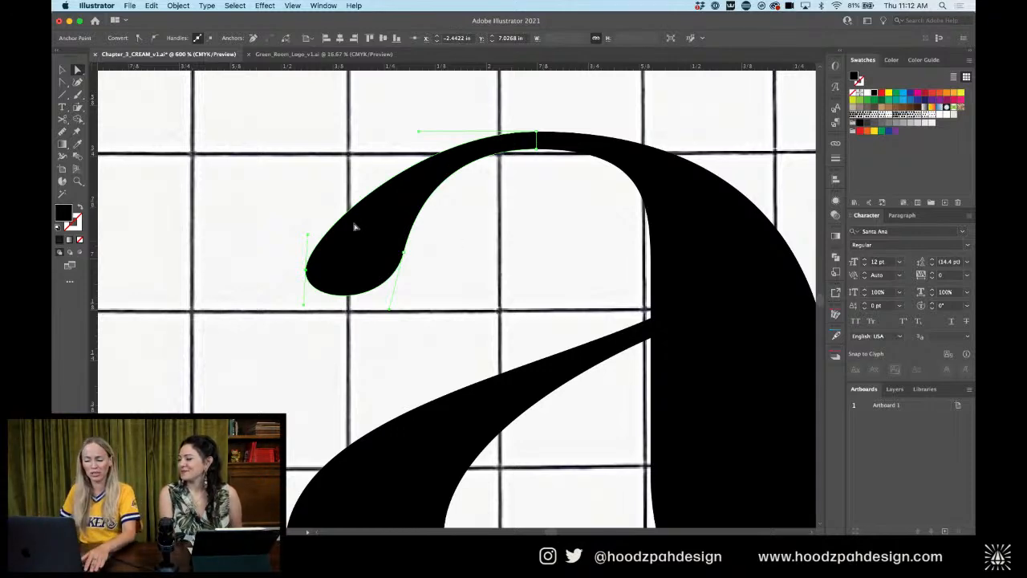
pyautogui.moveTo(308, 236); pyautogui.dragTo(305, 207)
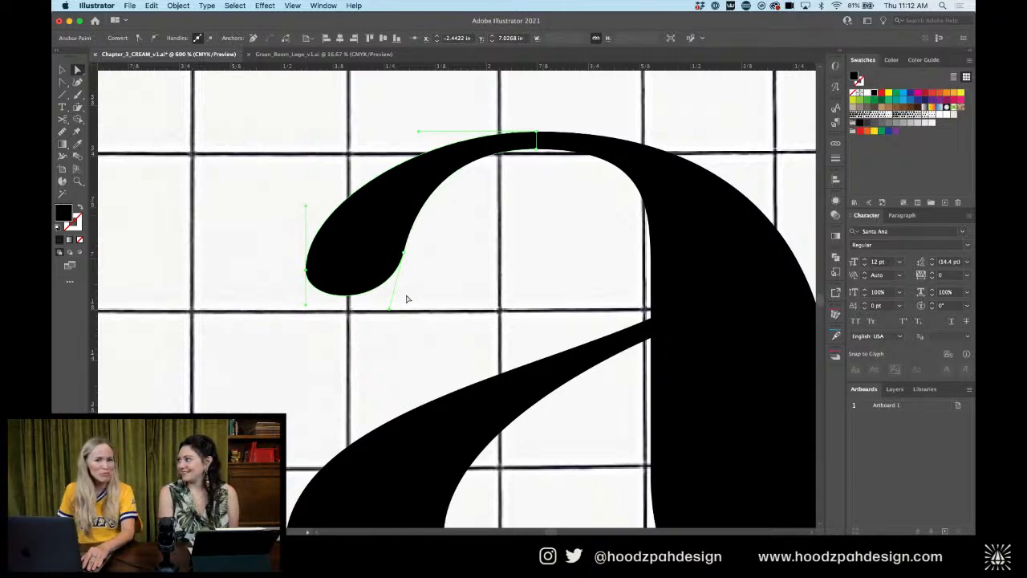
# Round out the bottom of the a's upper terminal by lowering its bottom anchor and extending the bottom and inner-side handles
pyautogui.click(350, 300)
pyautogui.press('super+equal')
pyautogui.press('super+equal')
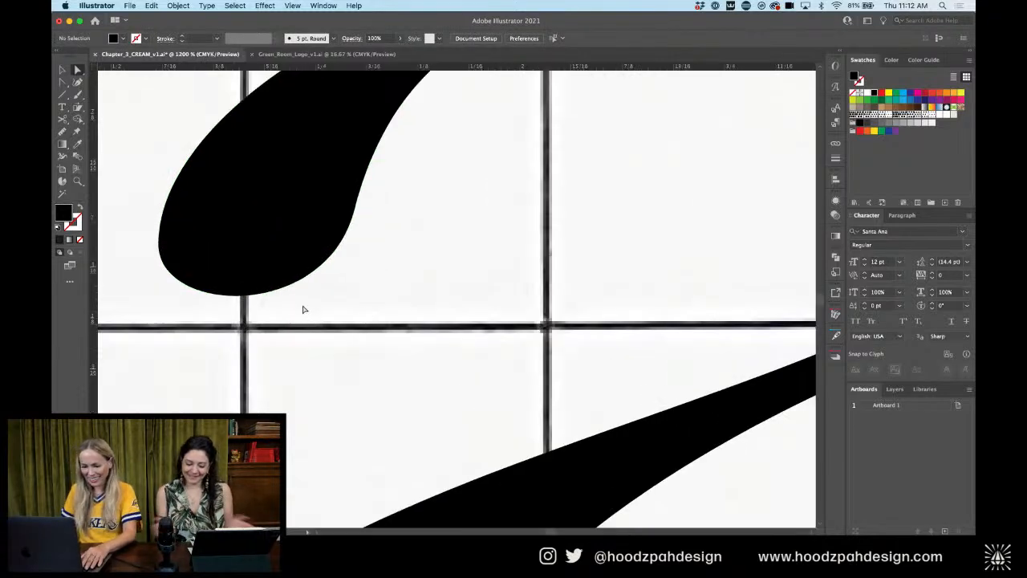
pyautogui.click(241, 296)
pyautogui.moveTo(241, 297); pyautogui.dragTo(195, 313)
pyautogui.moveTo(293, 313); pyautogui.dragTo(301, 313)
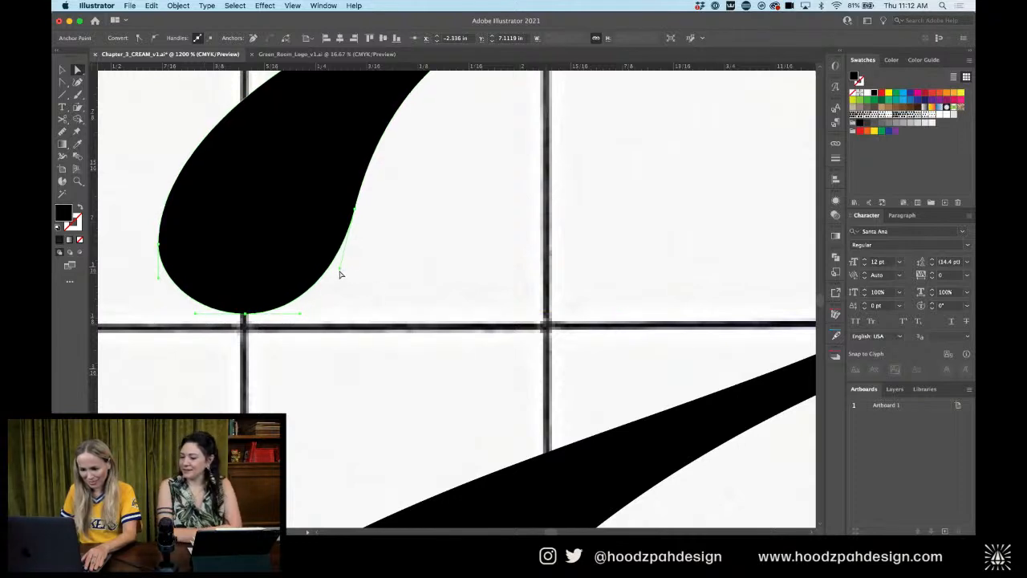
pyautogui.moveTo(340, 274); pyautogui.dragTo(337, 285)
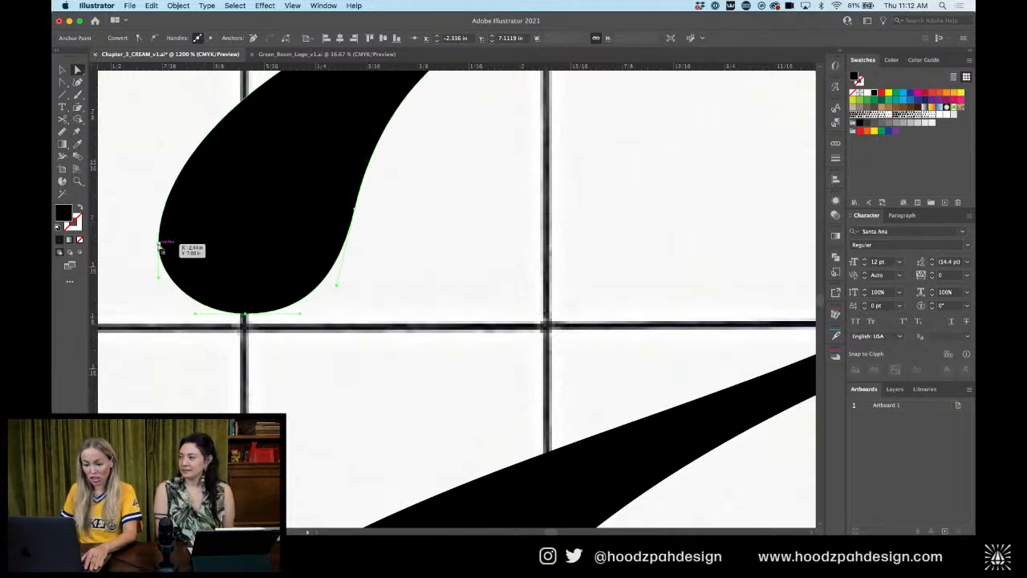
# Raise the terminal's outer anchor, lengthen its lower handle, and shift the anchor slightly further outward
pyautogui.moveTo(160, 244); pyautogui.dragTo(155, 280)
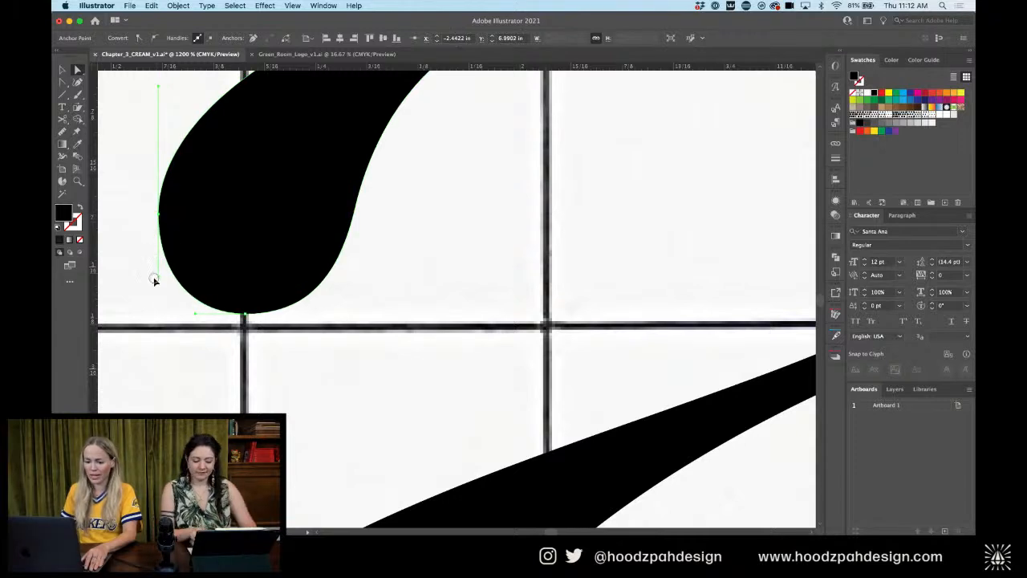
pyautogui.moveTo(158, 216); pyautogui.dragTo(151, 218)
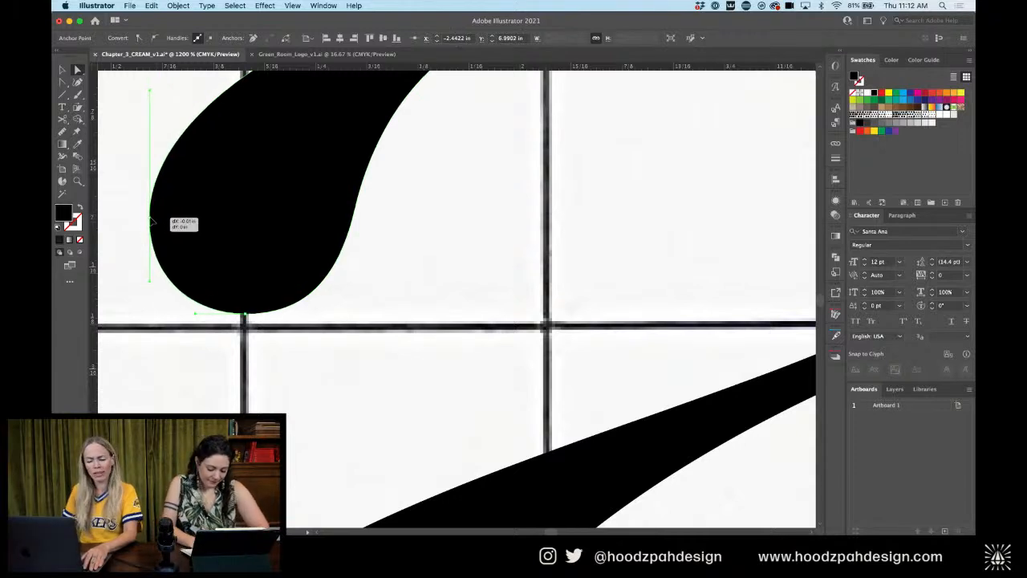
pyautogui.scroll(5, 300, 332)
pyautogui.press('super+minus')
pyautogui.press('super+minus')
pyautogui.press('super+minus')
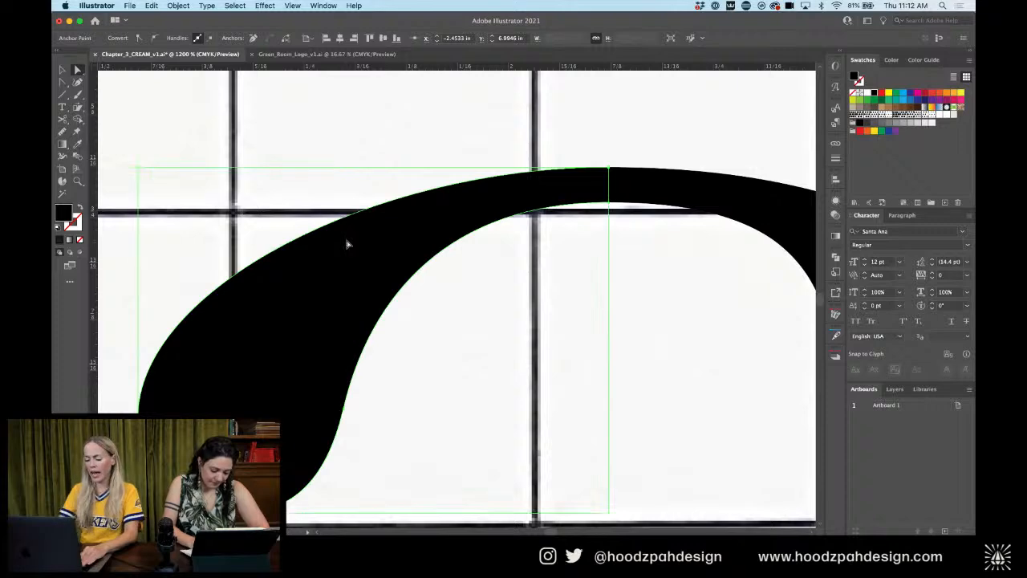
pyautogui.hscroll(3, 353, 222)
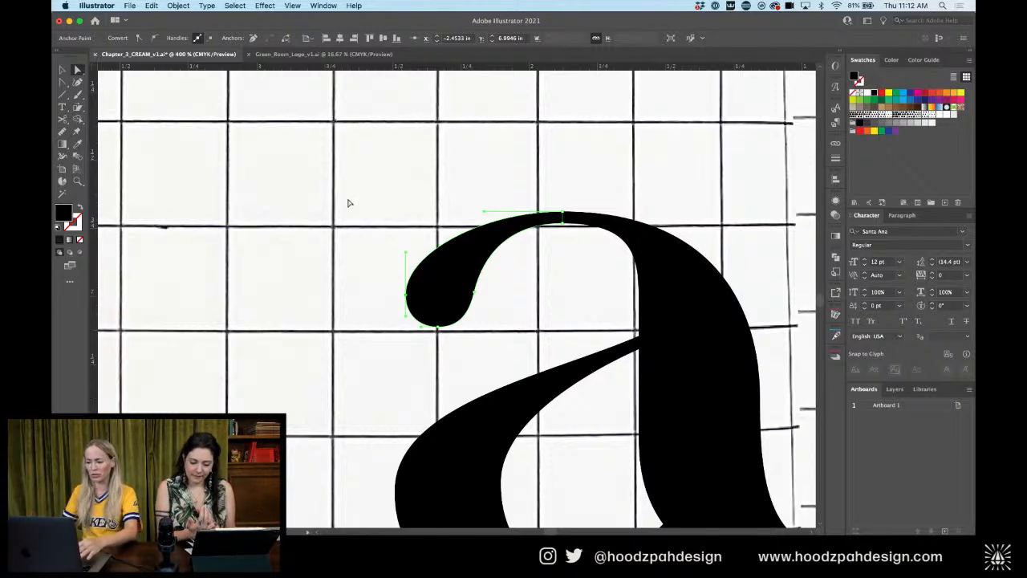
pyautogui.click(392, 205)
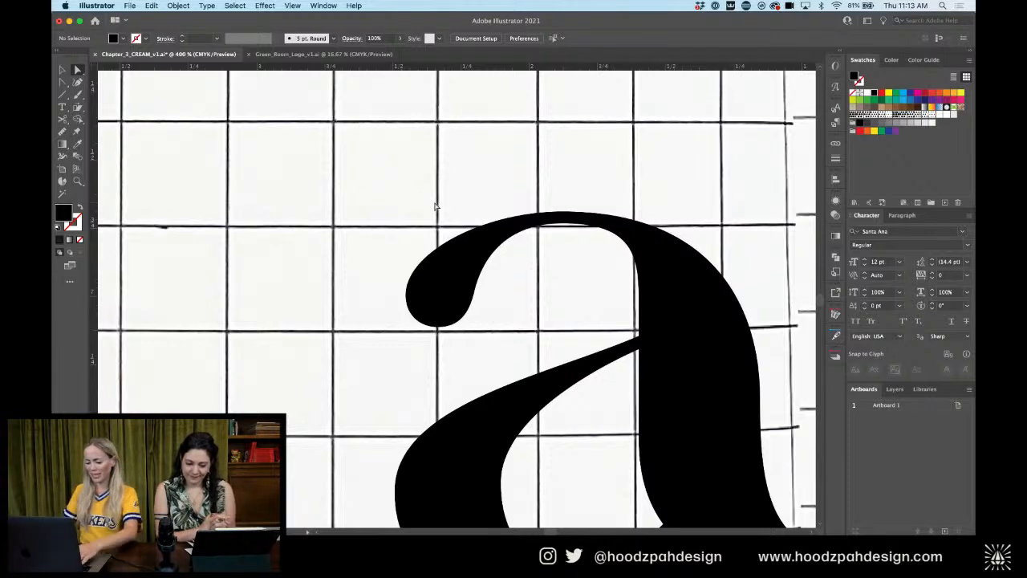
# Tilt the handles of the terminal's outer anchor, reposition that anchor slightly, and extend the bottom anchor's outer handle
pyautogui.moveTo(436, 207); pyautogui.dragTo(411, 193)
pyautogui.hscroll(2, 410, 217)
pyautogui.scroll(-1, 410, 216)
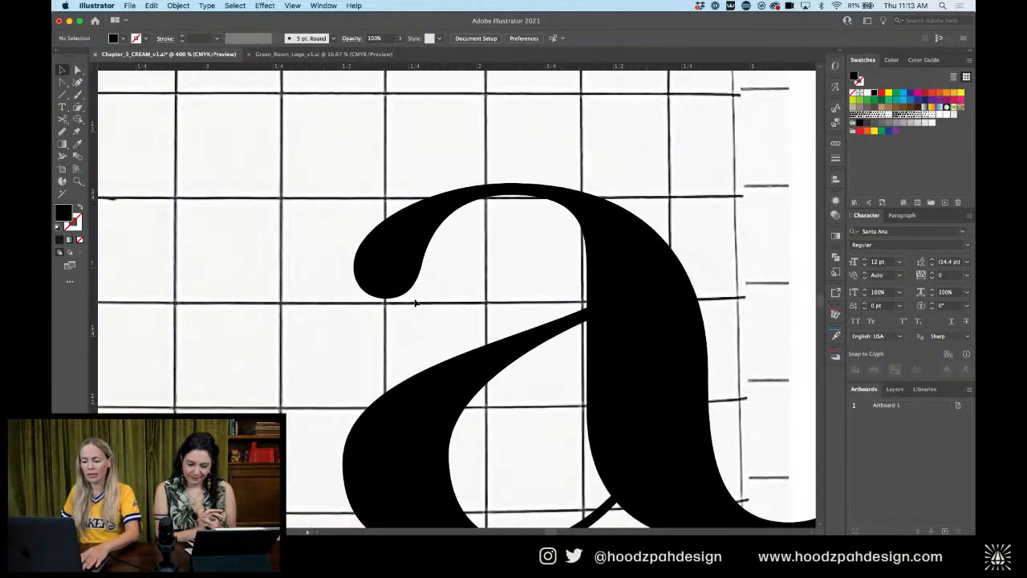
pyautogui.click(393, 300)
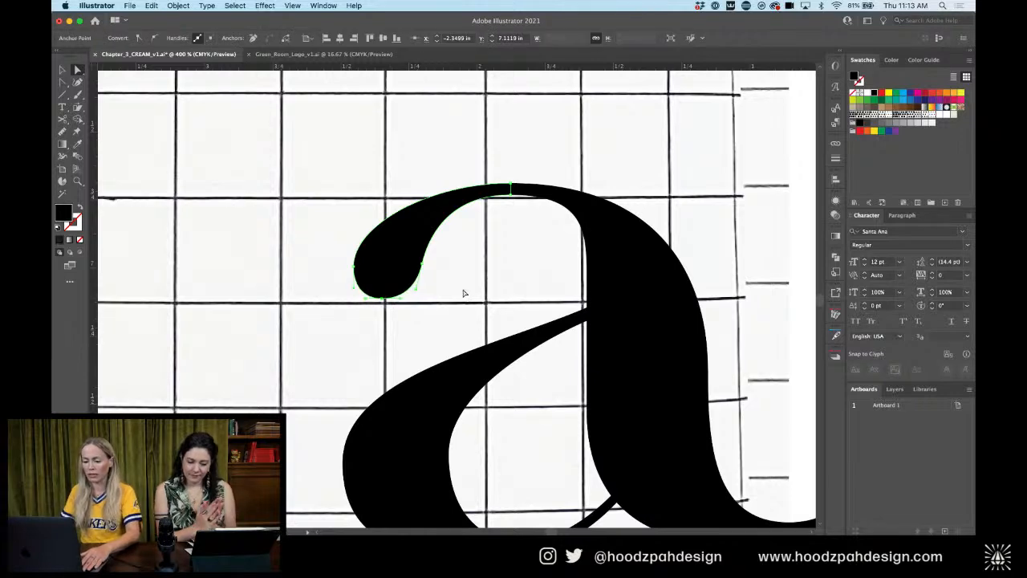
pyautogui.press('super+equal')
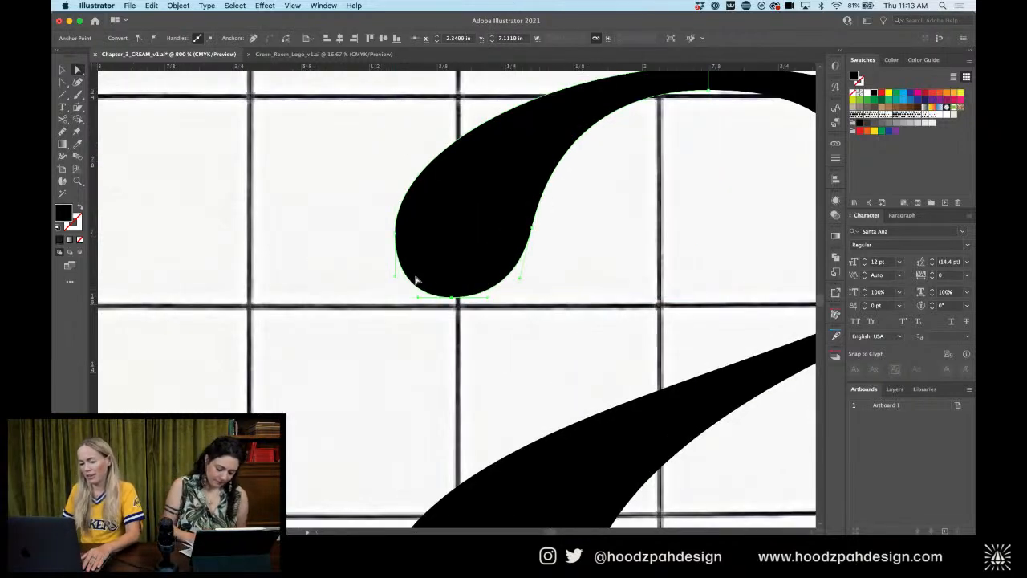
pyautogui.moveTo(397, 280); pyautogui.dragTo(390, 278)
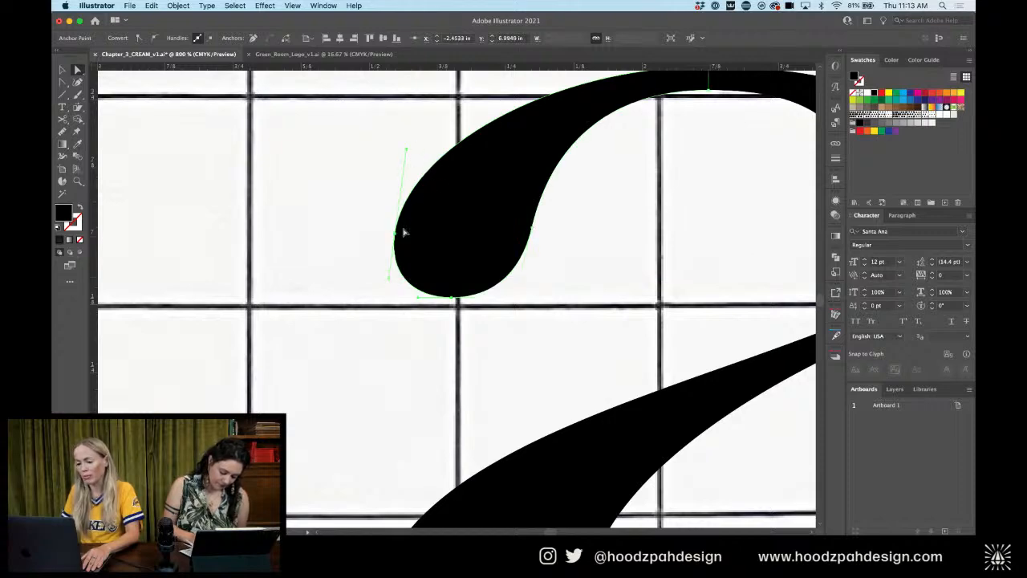
pyautogui.moveTo(402, 229); pyautogui.dragTo(395, 242)
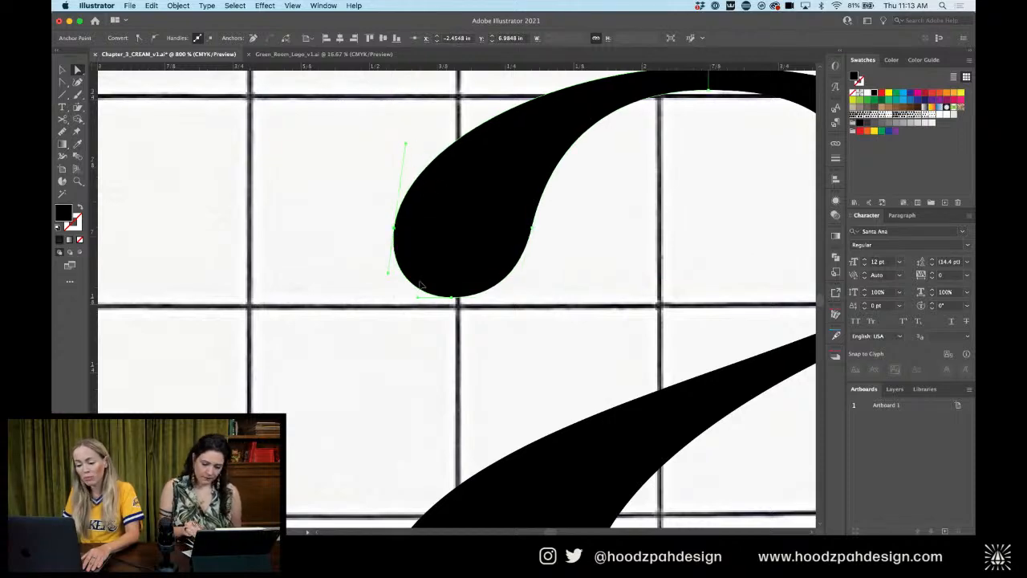
pyautogui.moveTo(417, 297); pyautogui.dragTo(410, 298)
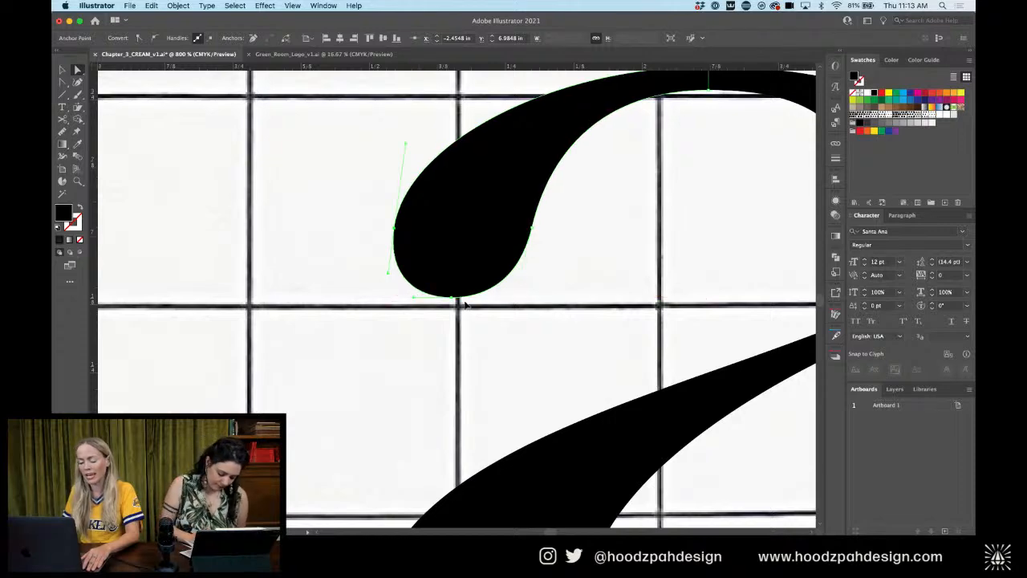
pyautogui.click(551, 325)
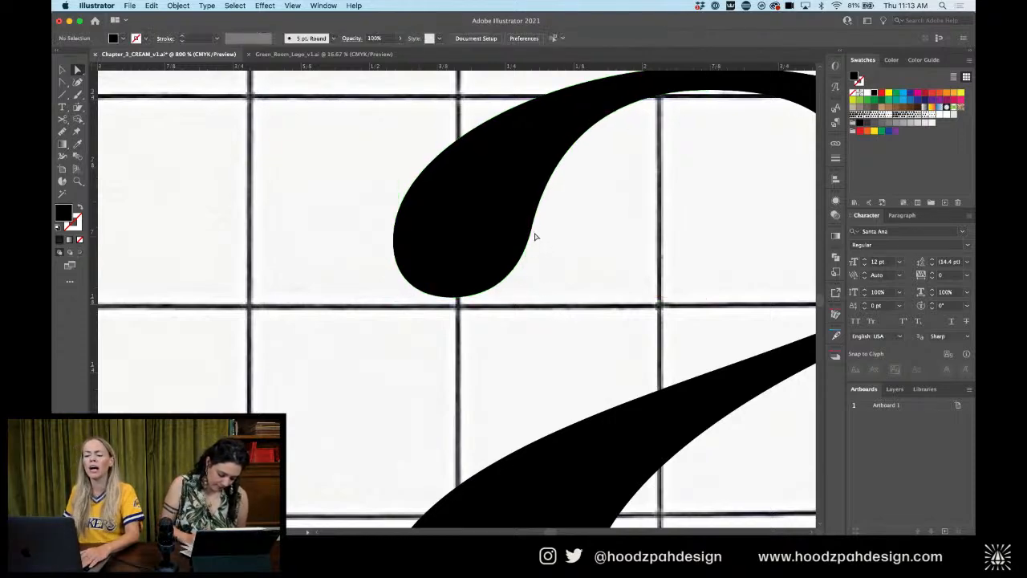
# Move the anchor on the terminal's inner side slightly up and outward to smooth its transition into the arch
pyautogui.moveTo(536, 236); pyautogui.dragTo(538, 219)
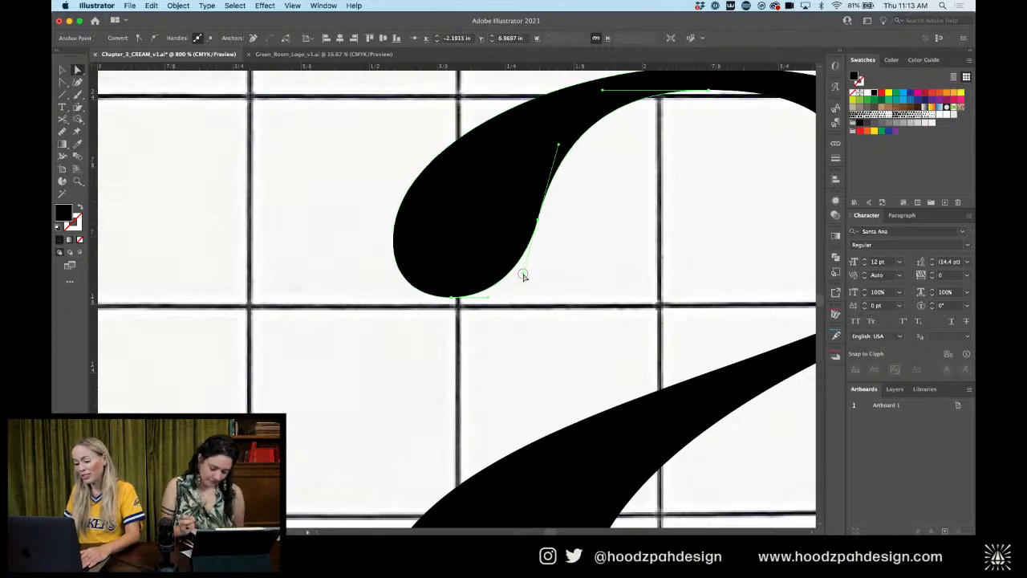
pyautogui.click(577, 263)
pyautogui.press('super+minus')
pyautogui.press('super+minus')
pyautogui.press('super+minus')
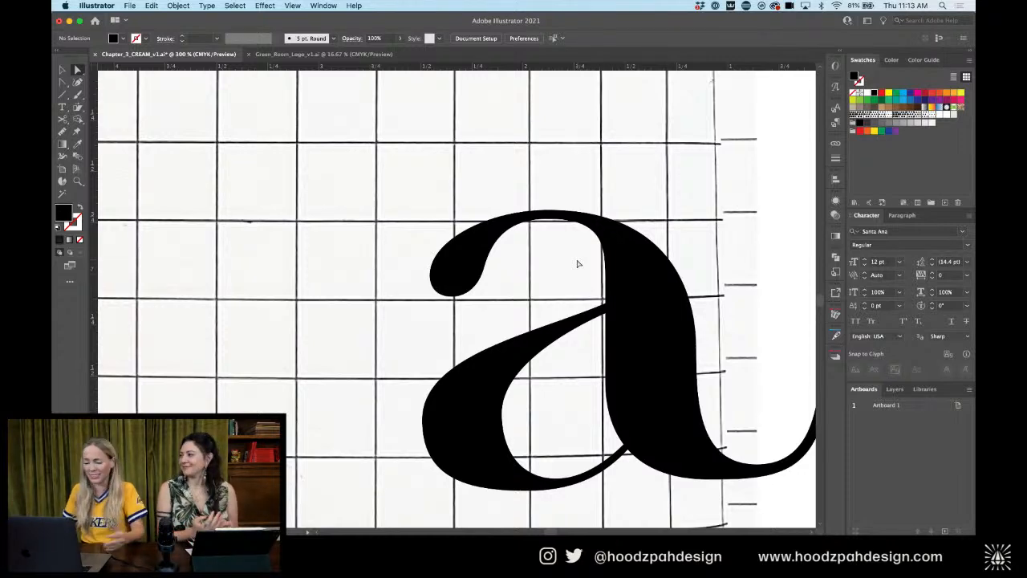
# Nudge the whole bowl of the a left by about 0.1 in relative to the stem
pyautogui.press('super+plus')
pyautogui.moveTo(575, 264); pyautogui.dragTo(478, 198)
pyautogui.press('super+minus')
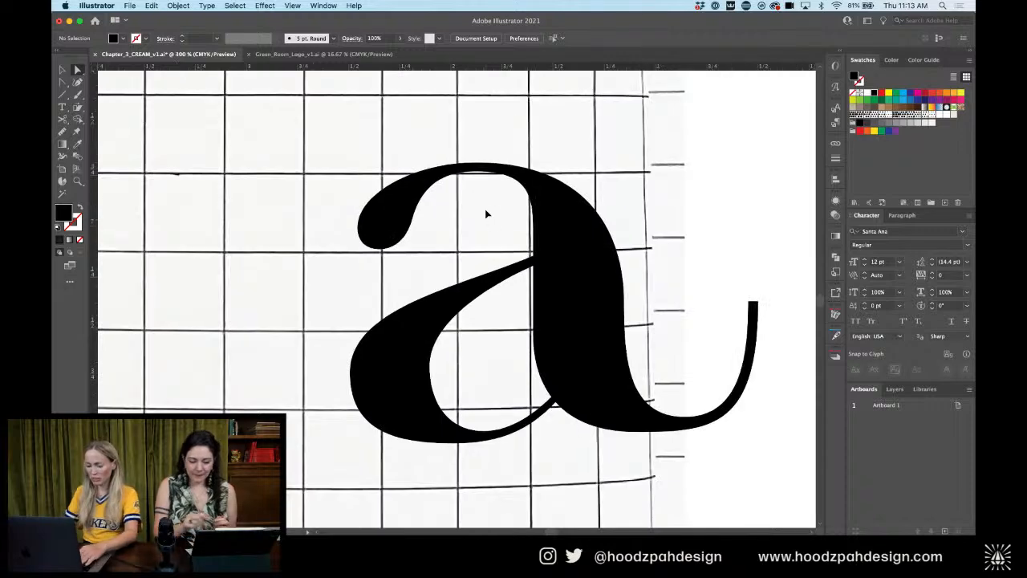
pyautogui.press('v')
pyautogui.click(434, 304)
pyautogui.press('Left')
pyautogui.press('Left')
pyautogui.press('Left')
pyautogui.press('Left')
pyautogui.press('Left')
pyautogui.press('Left')
pyautogui.press('Left')
pyautogui.press('Left')
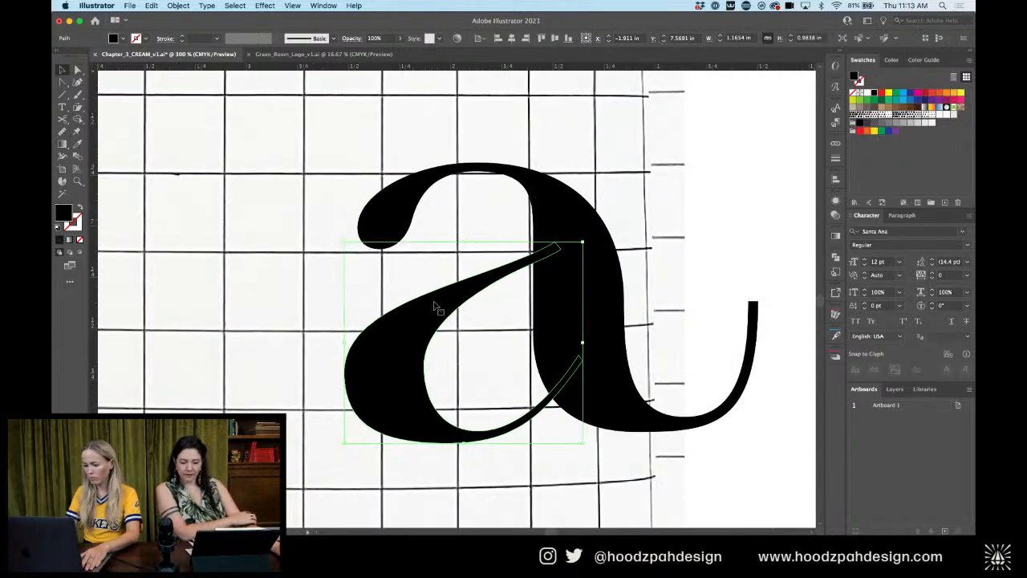
pyautogui.press('Left')
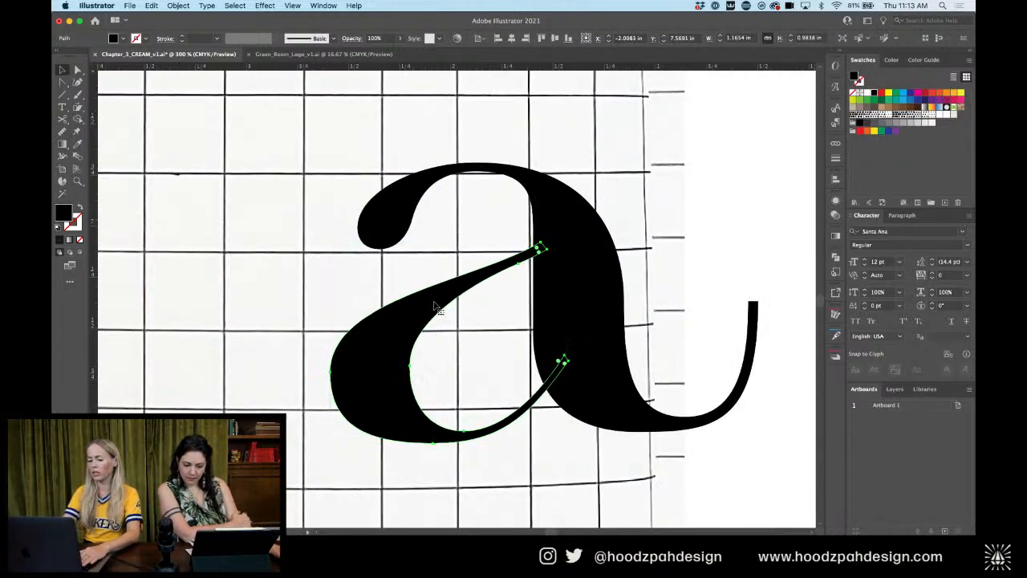
# Reshape the bottom curve of the a's tail by shifting its lower anchors toward the stem and adjusting the curve handles
pyautogui.press('super+0')
pyautogui.moveTo(358, 335); pyautogui.dragTo(423, 296)
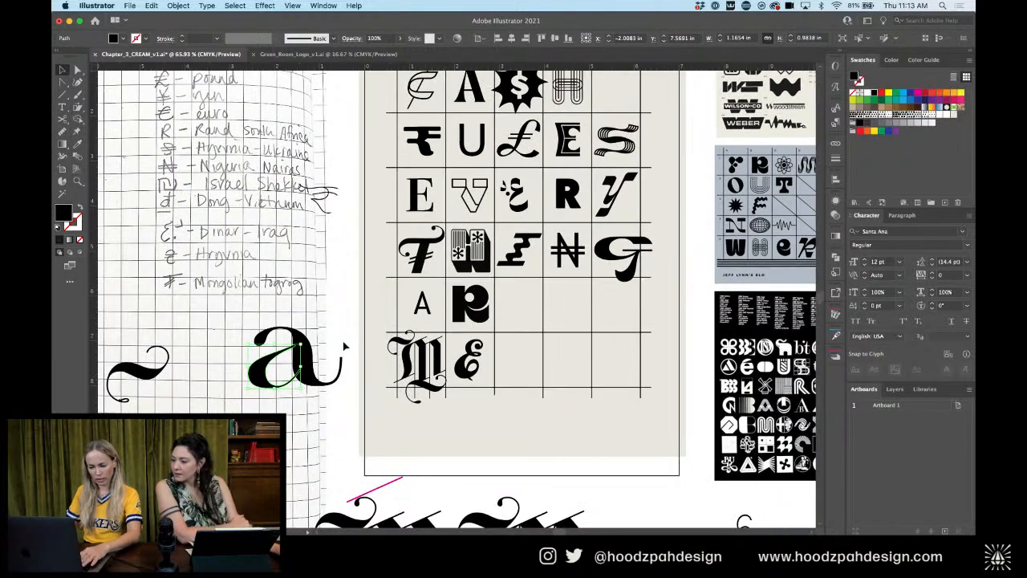
pyautogui.press('z')
pyautogui.moveTo(288, 372); pyautogui.dragTo(502, 370)
pyautogui.press('a')
pyautogui.click(447, 456)
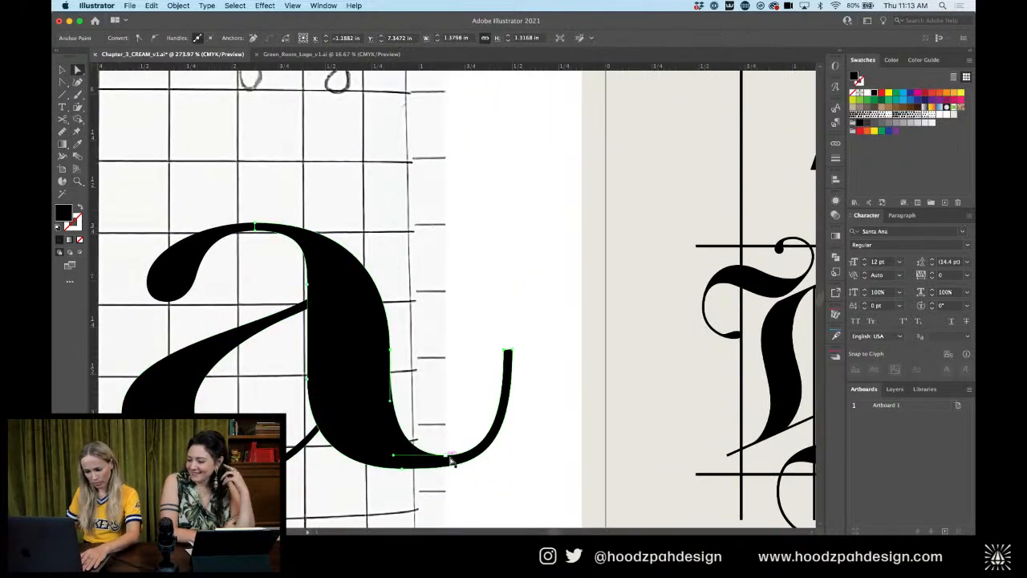
pyautogui.moveTo(446, 456); pyautogui.dragTo(401, 471)
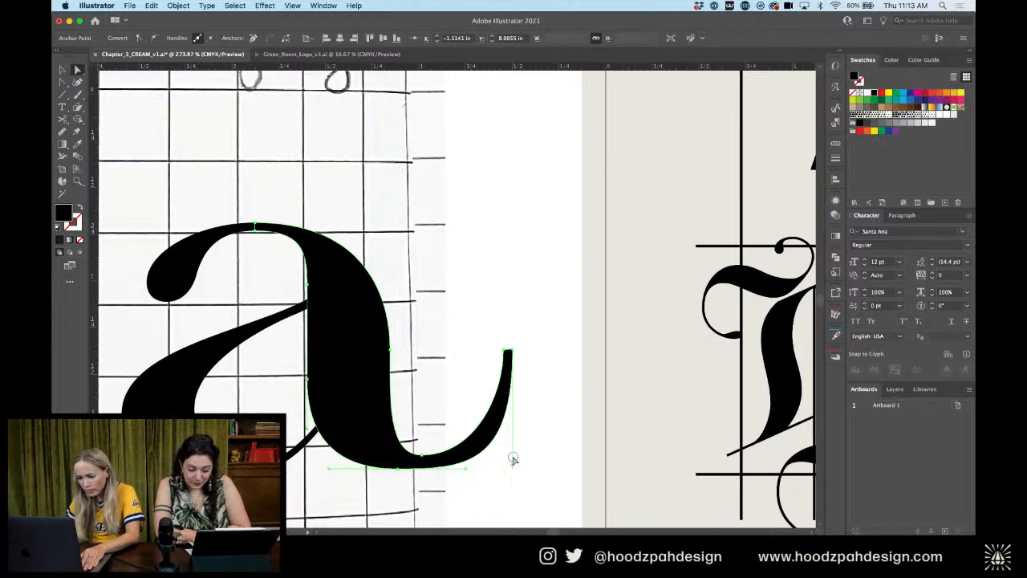
# Move the squared end of the a's tail about 0.19 in toward the stem and tighten the tail's lower curve handles
pyautogui.moveTo(507, 351); pyautogui.dragTo(493, 361)
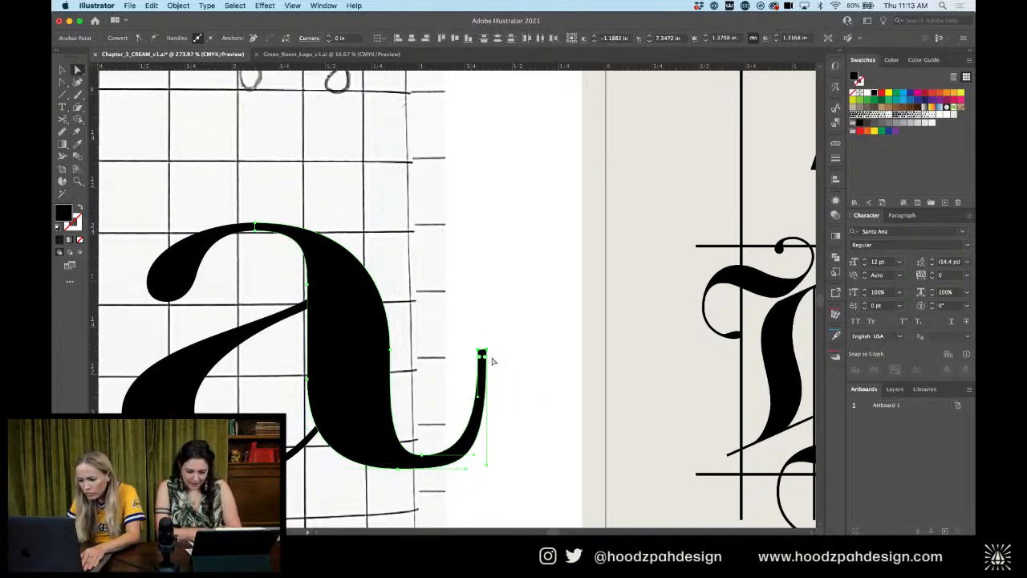
pyautogui.moveTo(477, 456)
pyautogui.mouseDown()
pyautogui.moveTo(459, 458)
pyautogui.moveTo(476, 471)
pyautogui.mouseUp()
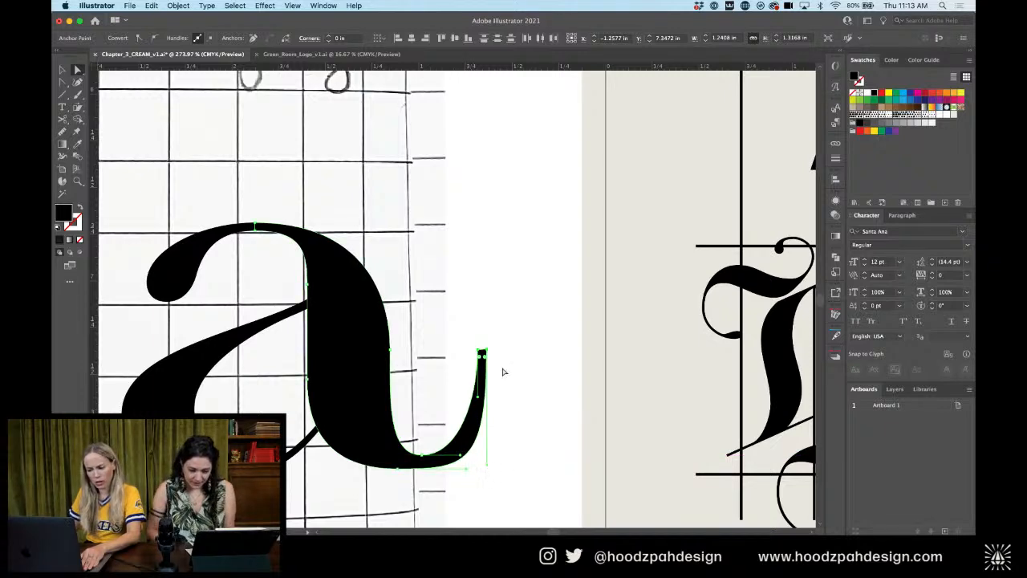
pyautogui.press('Left')
pyautogui.press('Left')
pyautogui.press('Left')
pyautogui.press('Left')
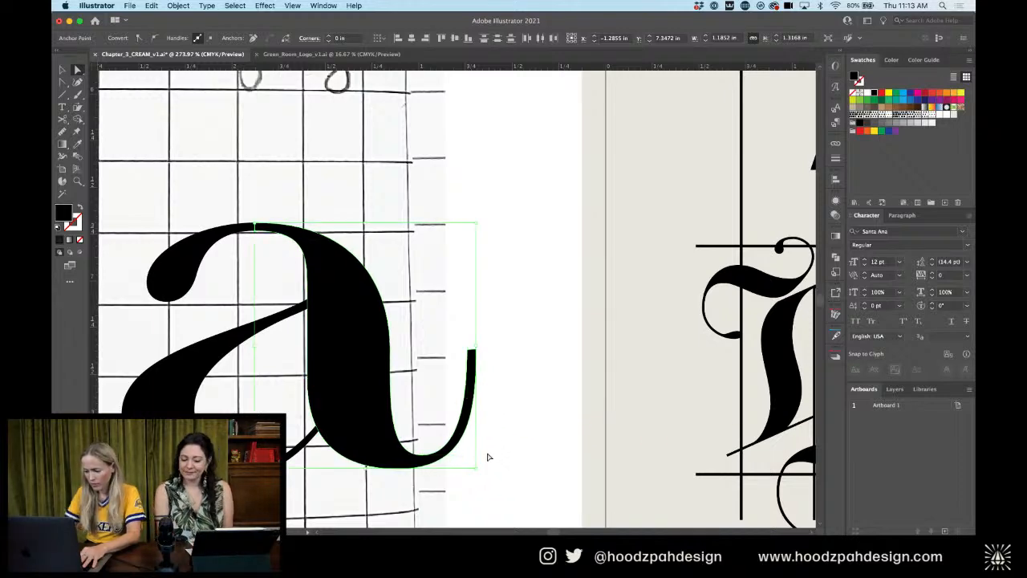
# Refine the tail's inner curve by shifting its inner bottom anchor toward the stem and lengthening the tail end's inner handle
pyautogui.press('super+equal')
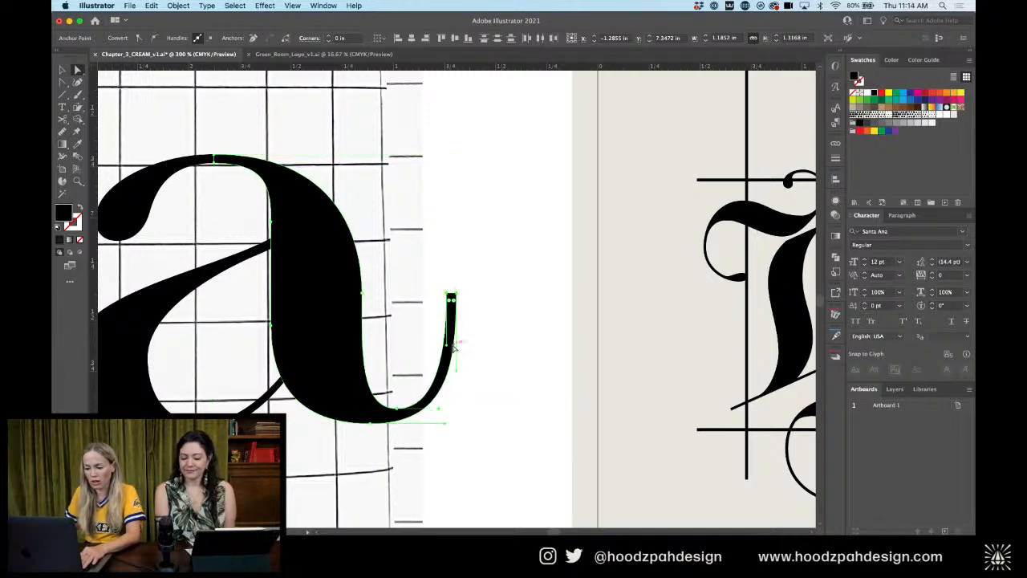
pyautogui.click(393, 412)
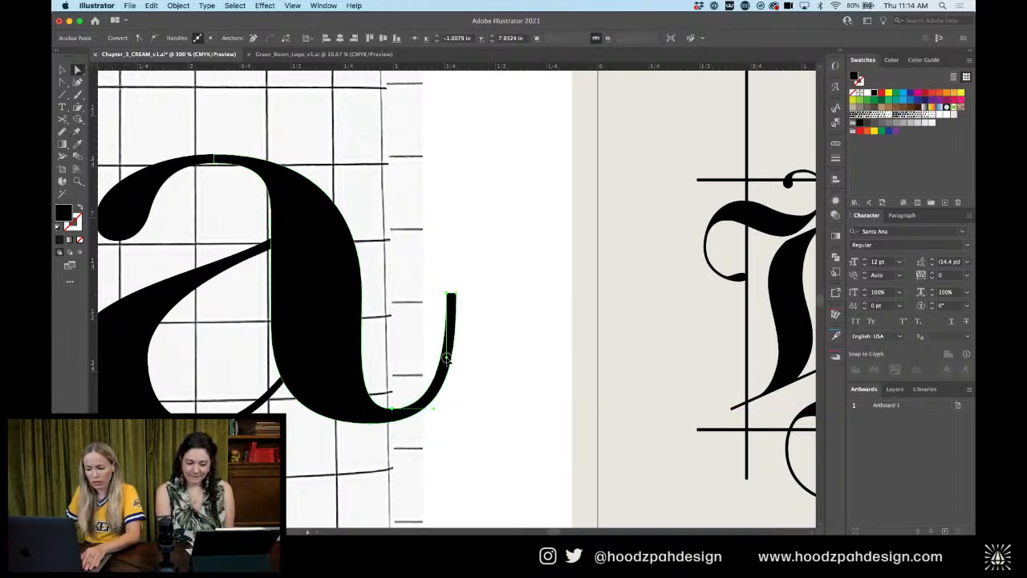
pyautogui.click(473, 391)
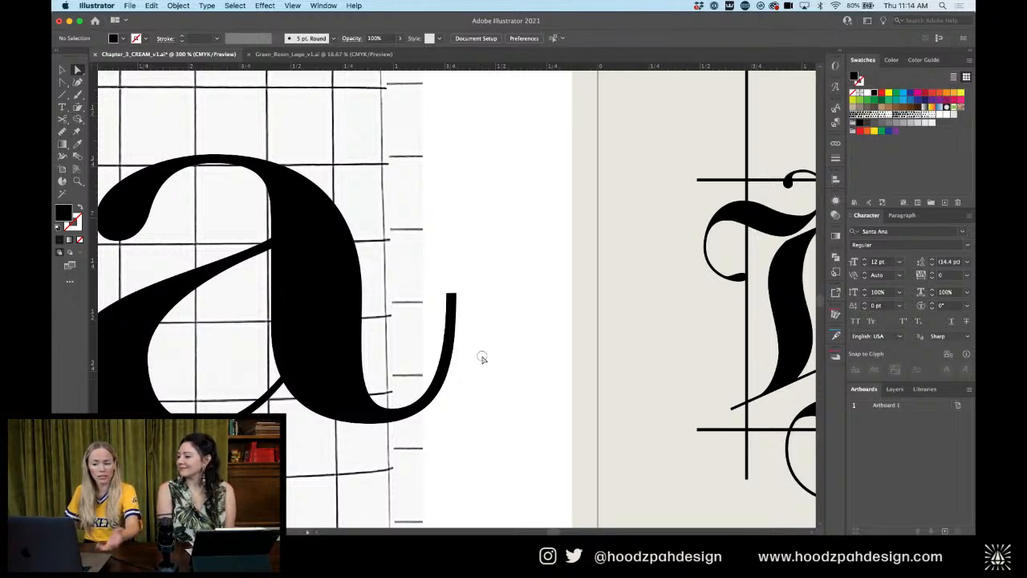
pyautogui.click(459, 295)
pyautogui.press('super+equal')
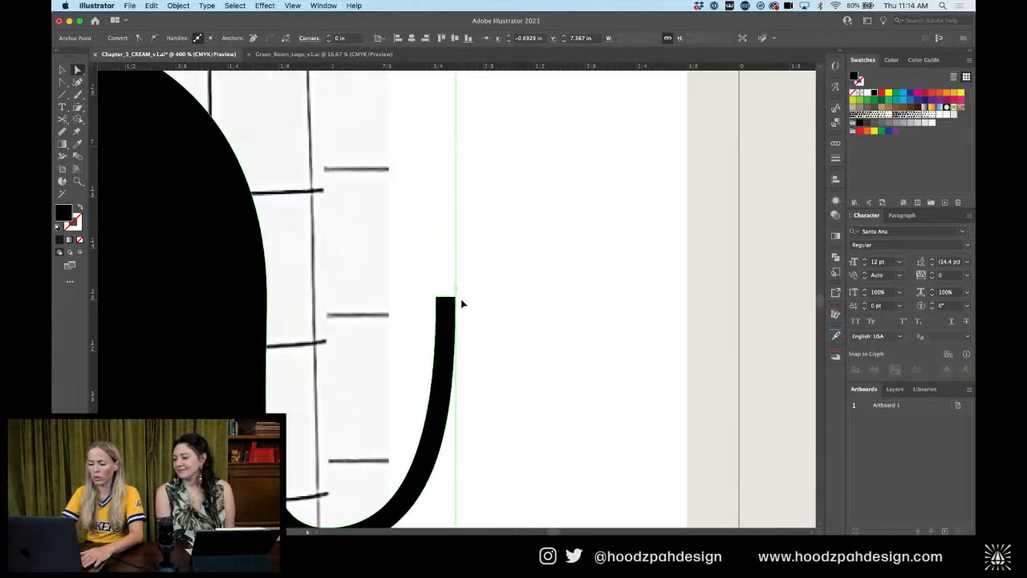
pyautogui.click(476, 295)
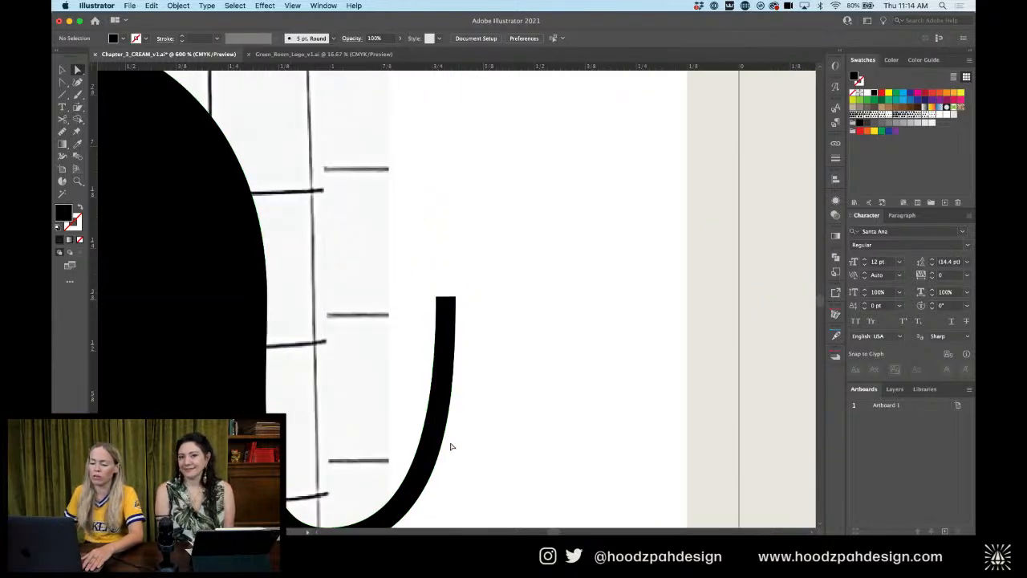
# Shorten the outer curve handle at the tip of the a's tail
pyautogui.click(449, 297)
pyautogui.scroll(-2, 473, 377)
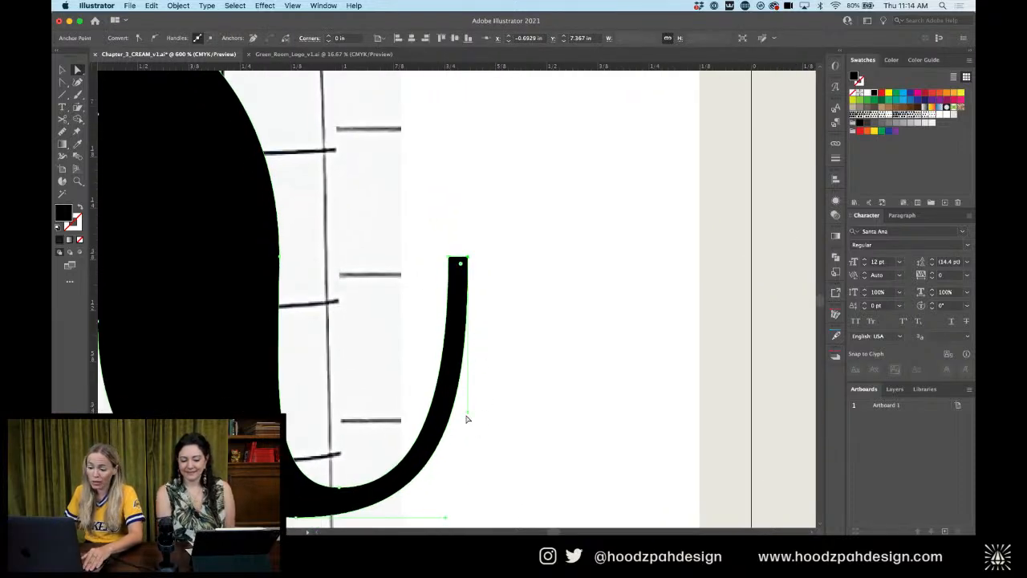
pyautogui.moveTo(468, 413); pyautogui.dragTo(469, 401)
pyautogui.click(540, 362)
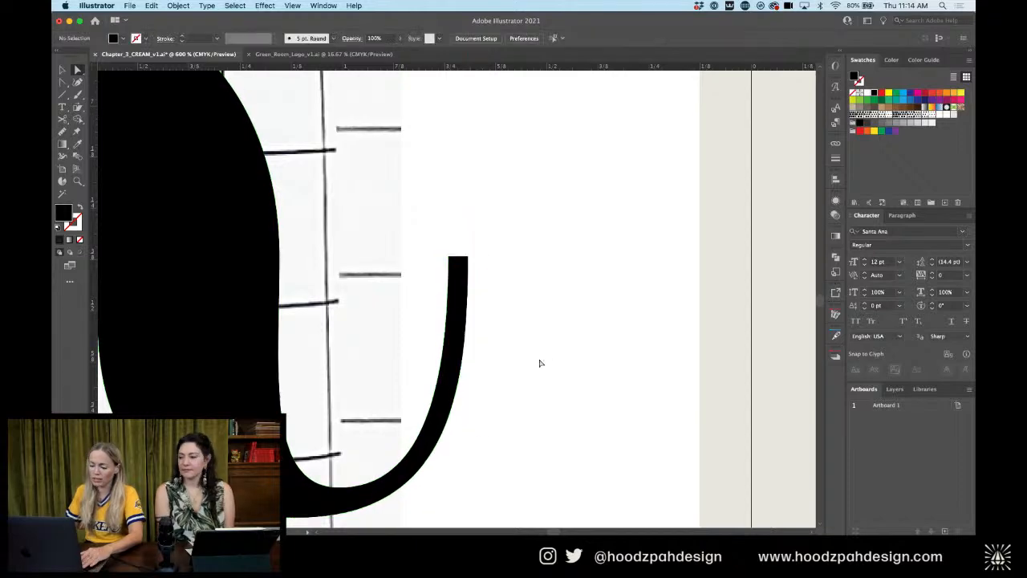
pyautogui.press('super+minus')
pyautogui.press('super+minus')
pyautogui.press('super+minus')
pyautogui.moveTo(506, 324); pyautogui.dragTo(546, 325)
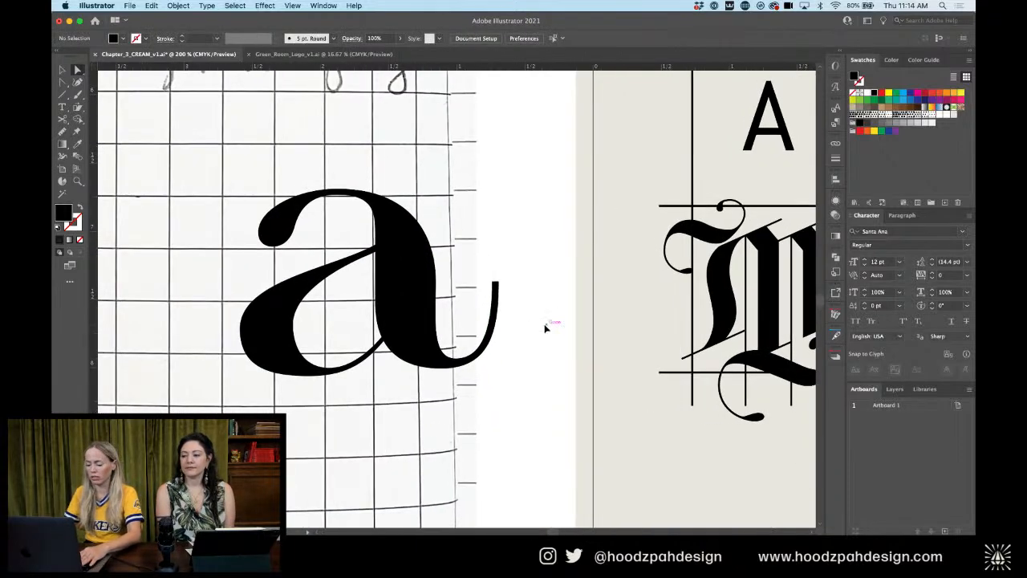
# Narrow the tip of the a's tail by moving its outer corner anchor slightly toward the stem
pyautogui.press('super+equal')
pyautogui.press('super+equal')
pyautogui.press('super+equal')
pyautogui.click(599, 254)
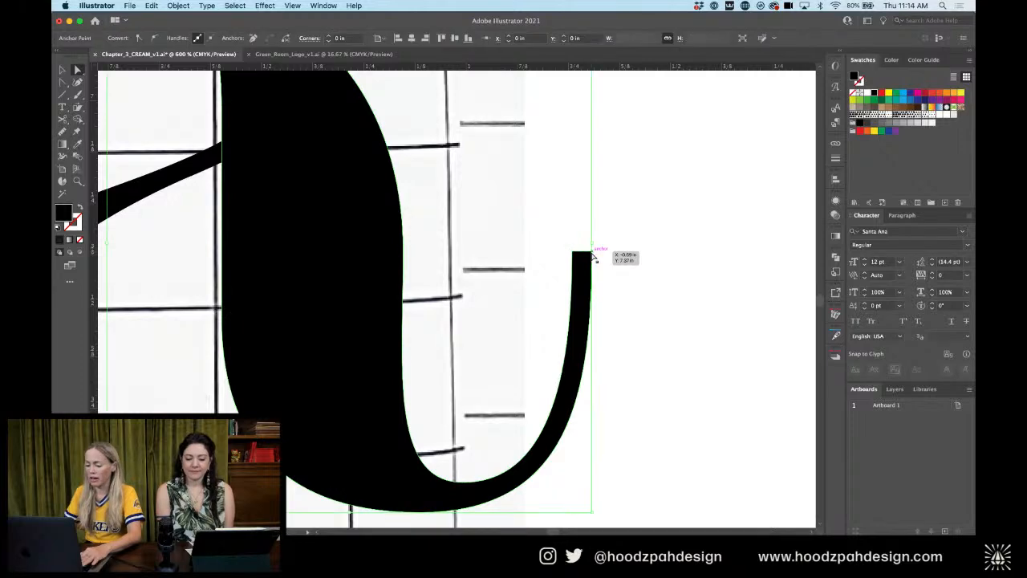
pyautogui.press('super+equal')
pyautogui.press('super+equal')
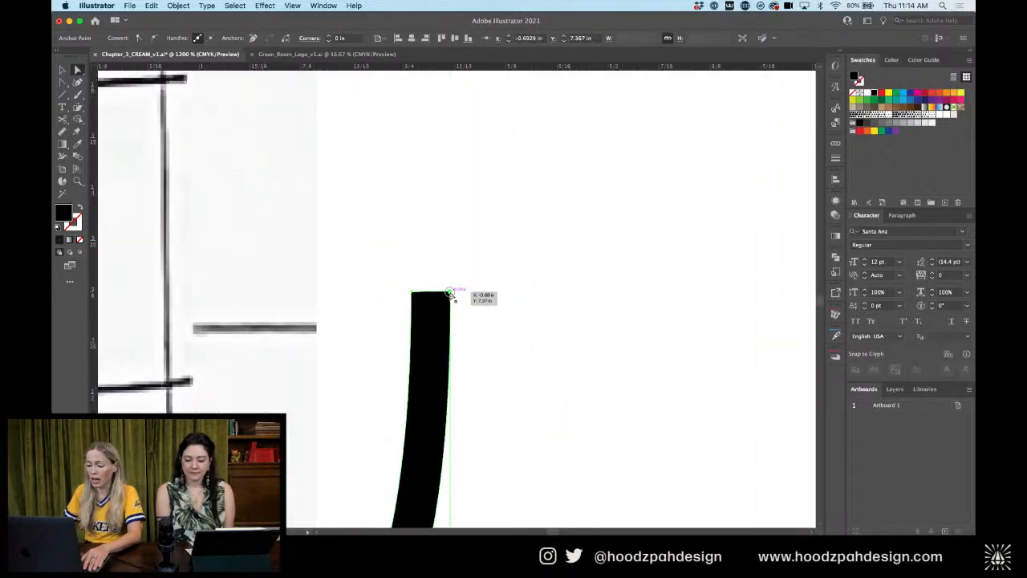
pyautogui.moveTo(451, 292); pyautogui.dragTo(446, 292)
pyautogui.click(519, 278)
pyautogui.press('super+minus')
pyautogui.press('super+minus')
pyautogui.press('super+minus')
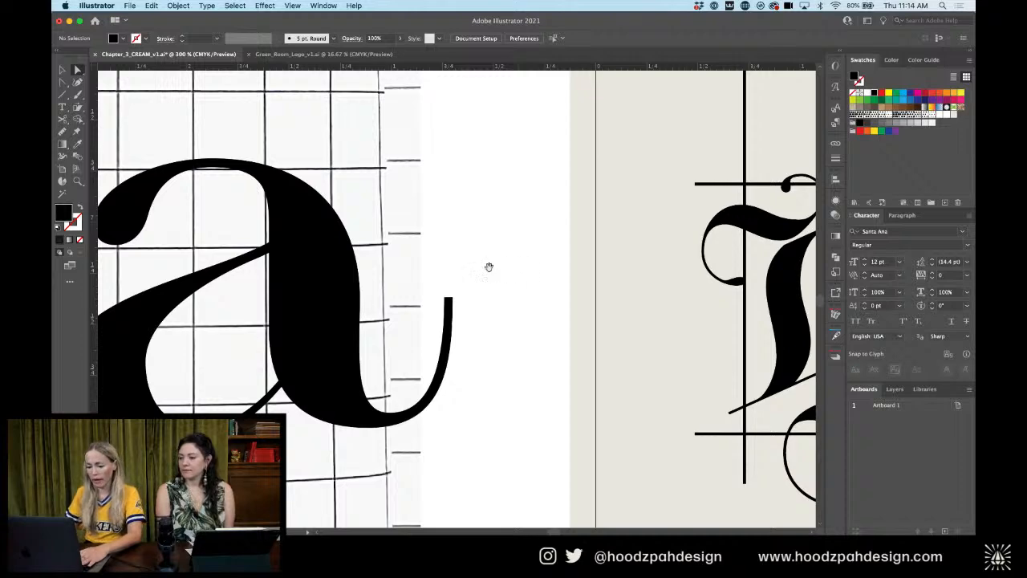
pyautogui.moveTo(489, 267); pyautogui.dragTo(603, 257)
# Thicken the bowl's lower hairline where it meets the stem by shifting its upper end anchor slightly up and outward
pyautogui.press('super+equal')
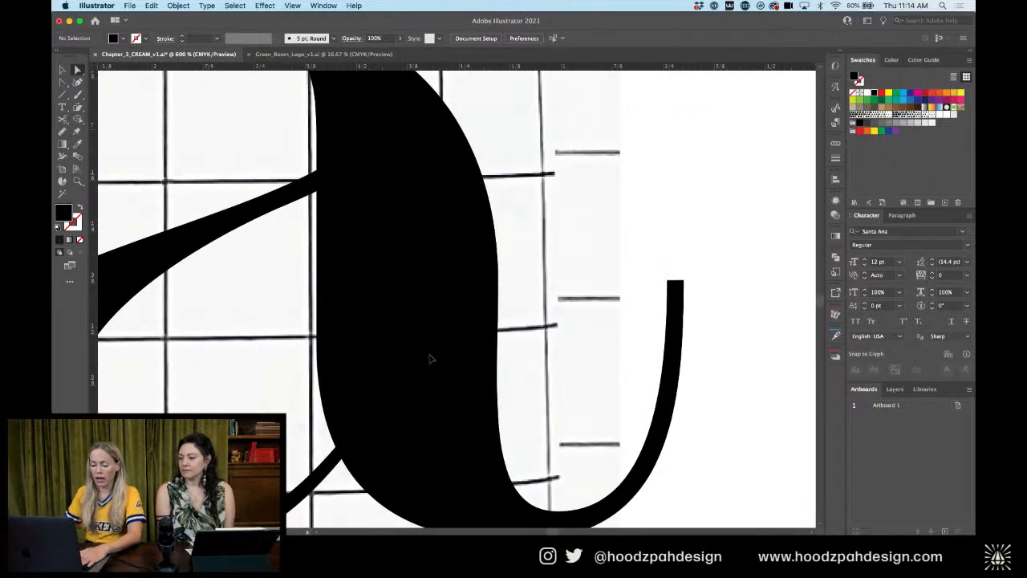
pyautogui.scroll(-3, 431, 358)
pyautogui.hscroll(-2, 431, 358)
pyautogui.click(414, 355)
pyautogui.click(460, 286)
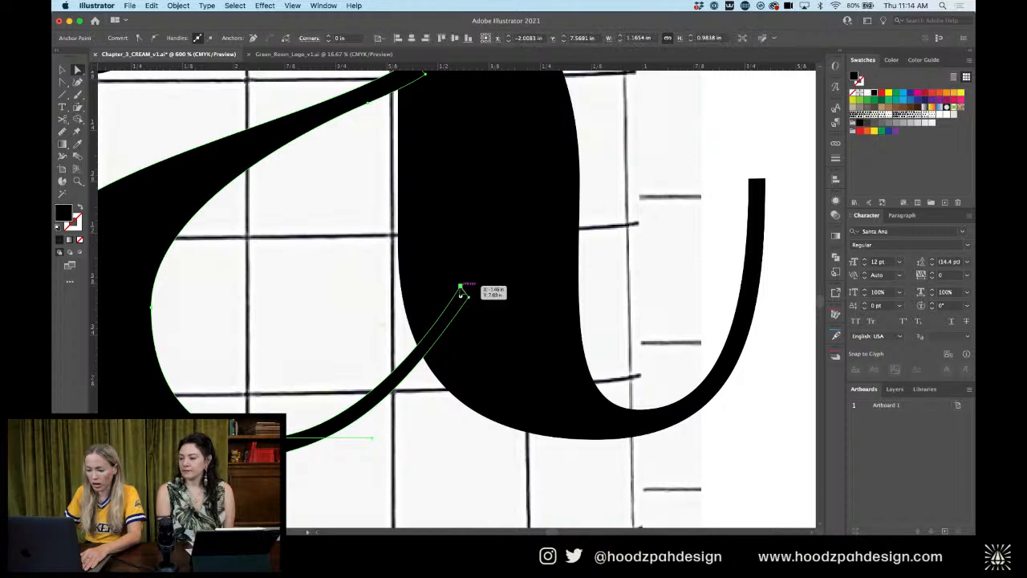
pyautogui.moveTo(462, 291); pyautogui.dragTo(456, 284)
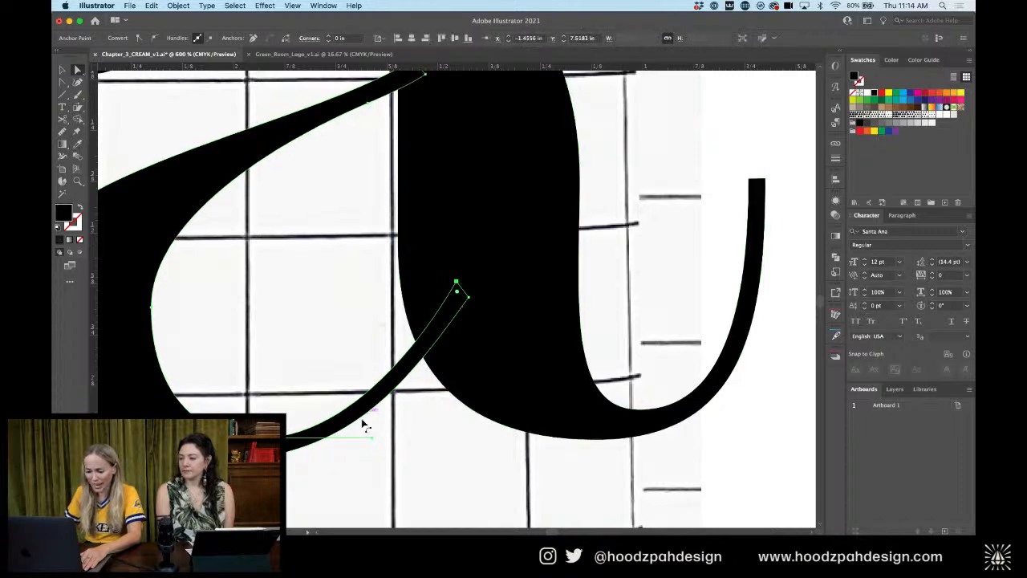
pyautogui.press('super+minus')
pyautogui.press('super+minus')
pyautogui.press('super+minus')
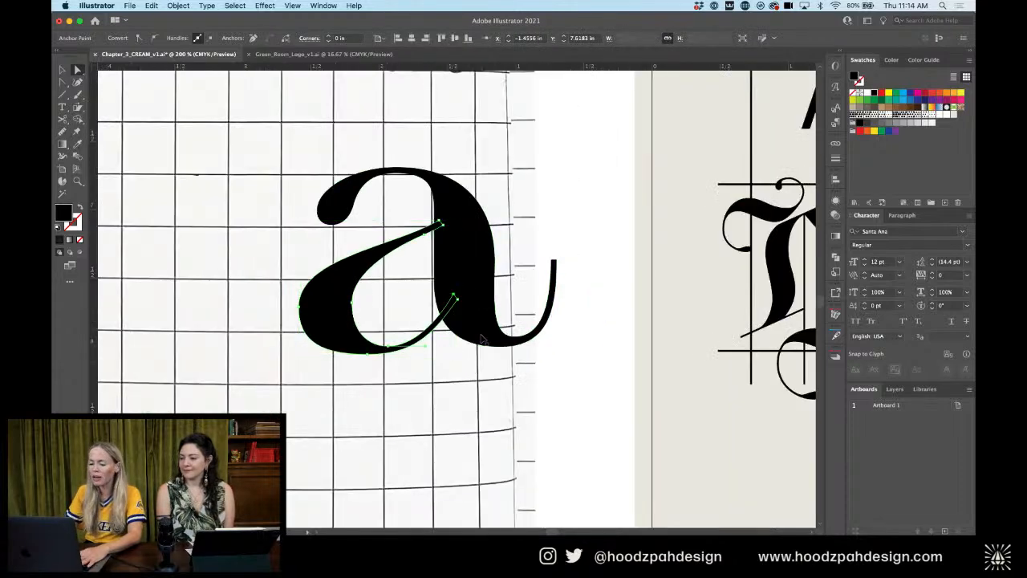
pyautogui.moveTo(532, 217); pyautogui.dragTo(461, 235)
pyautogui.press('super+minus')
pyautogui.click(516, 235)
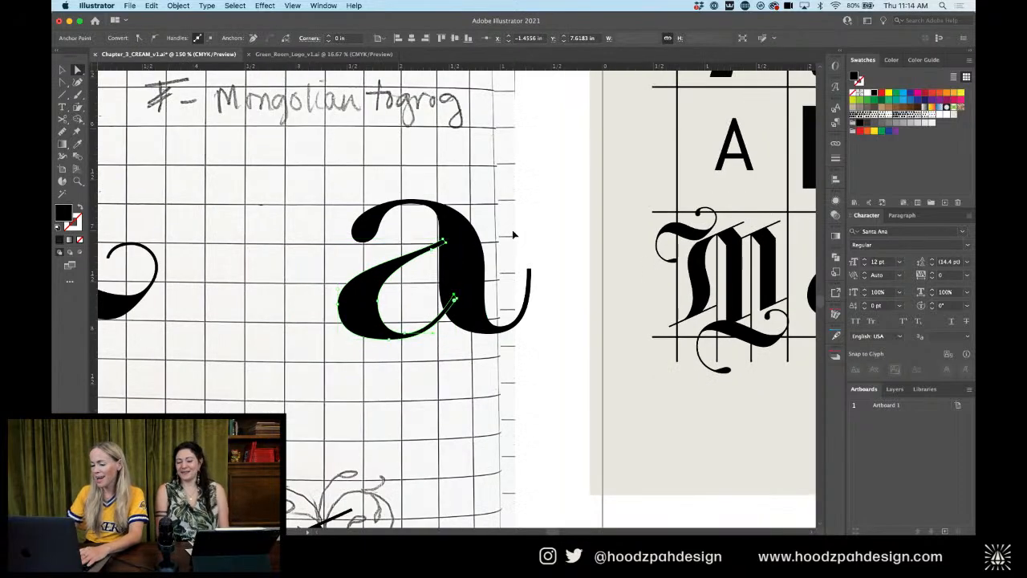
# Nudge the leftmost anchor of the bowl's outer curve
pyautogui.click(400, 334)
pyautogui.click(407, 341)
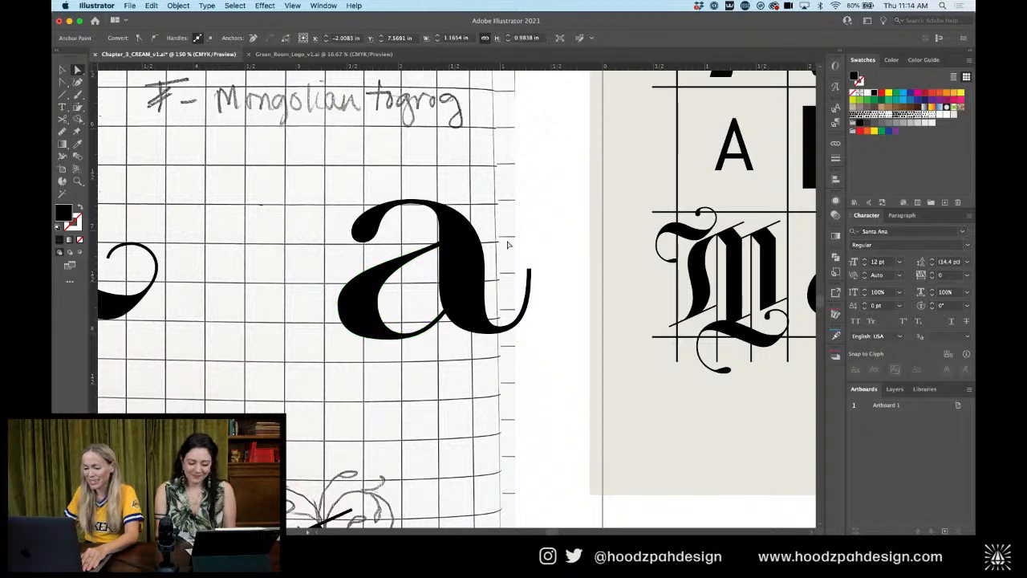
pyautogui.click(337, 306)
pyautogui.moveTo(338, 306); pyautogui.dragTo(340, 310)
pyautogui.click(399, 345)
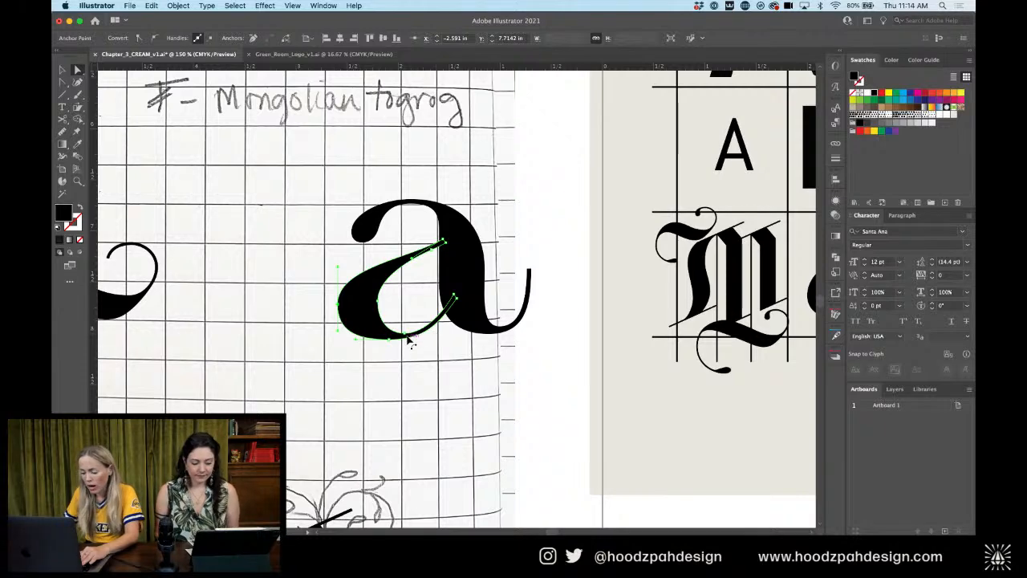
# Make the bowl's base heavier by pulling its bottom outer anchor down about 0.1 in, then lower the leftmost anchor and adjust the upper stroke's handle
pyautogui.press('super+minus')
pyautogui.press('super+equal')
pyautogui.press('super+equal')
pyautogui.press('super+equal')
pyautogui.press('super+equal')
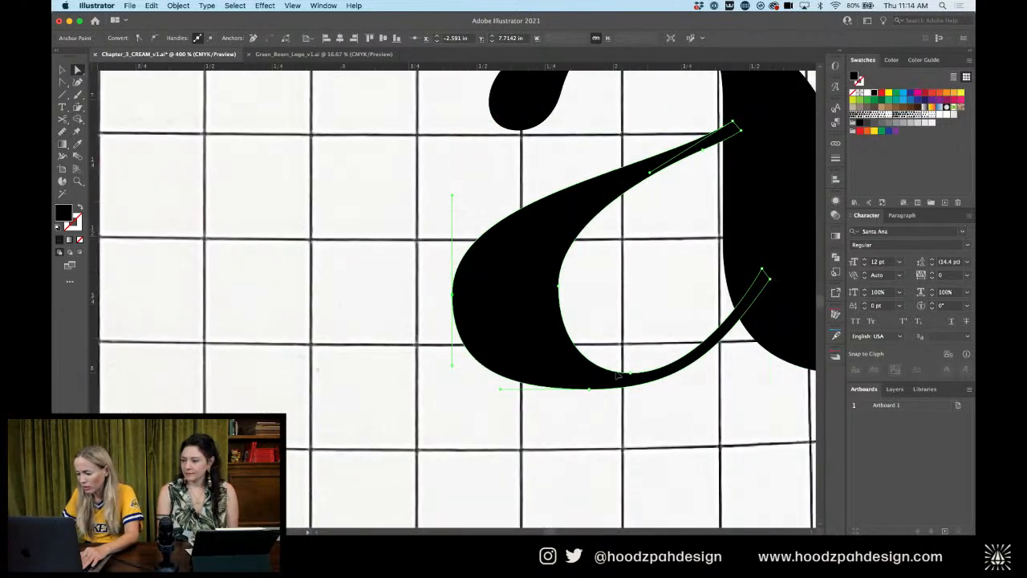
pyautogui.moveTo(592, 390); pyautogui.dragTo(591, 418)
pyautogui.moveTo(455, 303); pyautogui.dragTo(454, 304)
pyautogui.moveTo(650, 174); pyautogui.dragTo(620, 172)
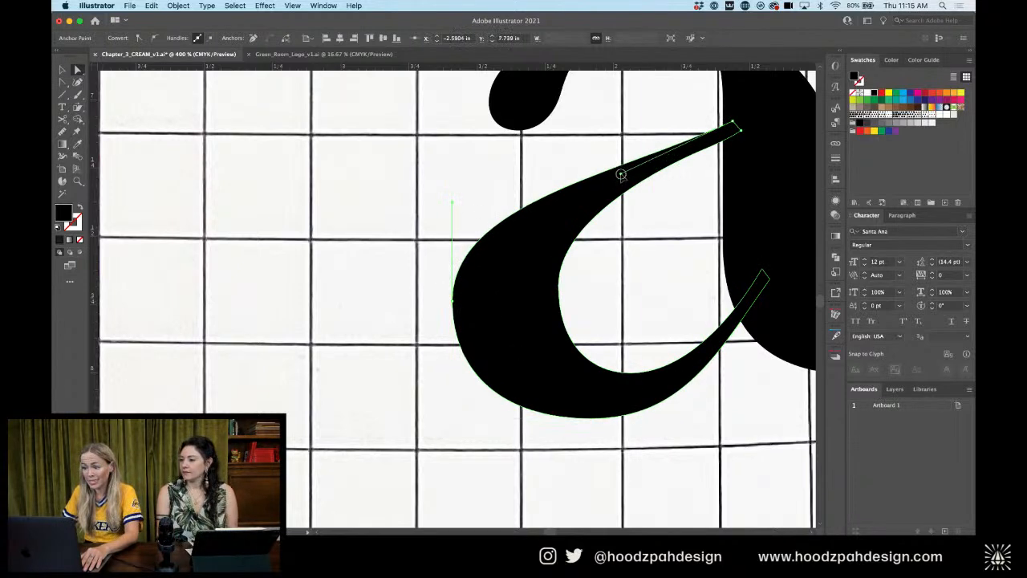
pyautogui.moveTo(454, 298); pyautogui.dragTo(453, 309)
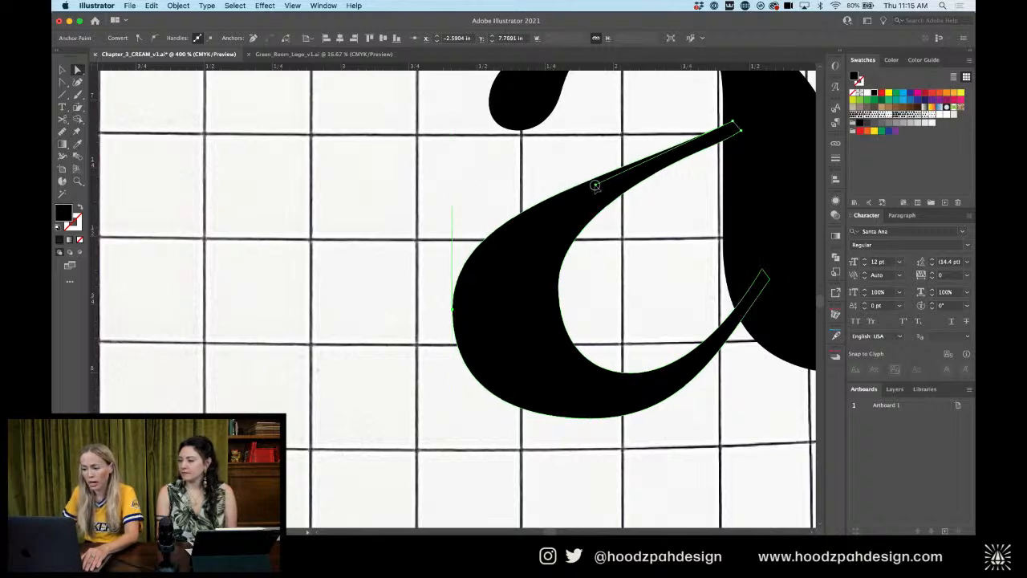
pyautogui.press('super+minus')
pyautogui.press('super+minus')
pyautogui.press('super+minus')
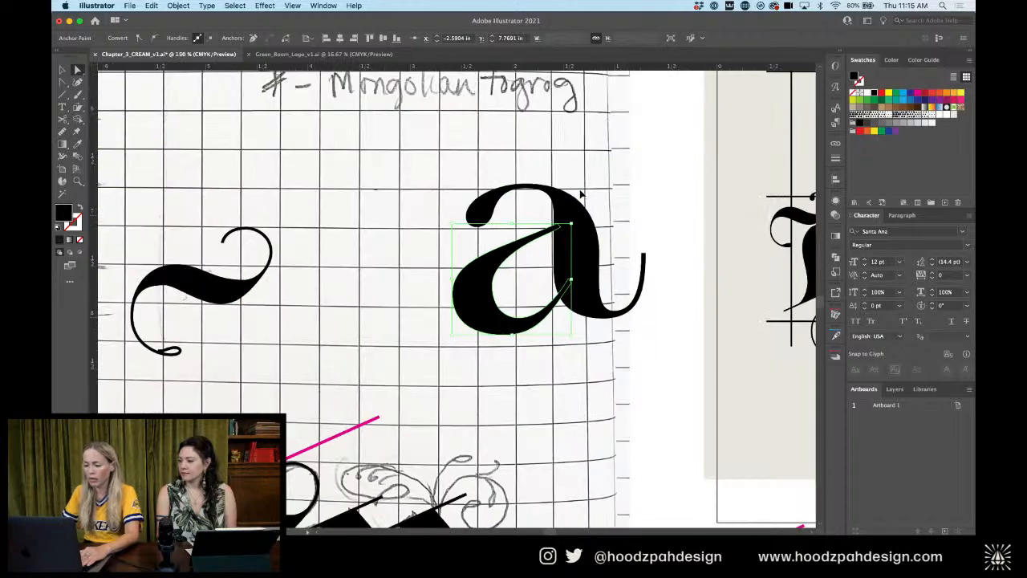
# Rotate the whole bowl slightly clockwise and nudge it upward against the stem
pyautogui.press('v')
pyautogui.press('super+shift+a')
pyautogui.click(551, 231)
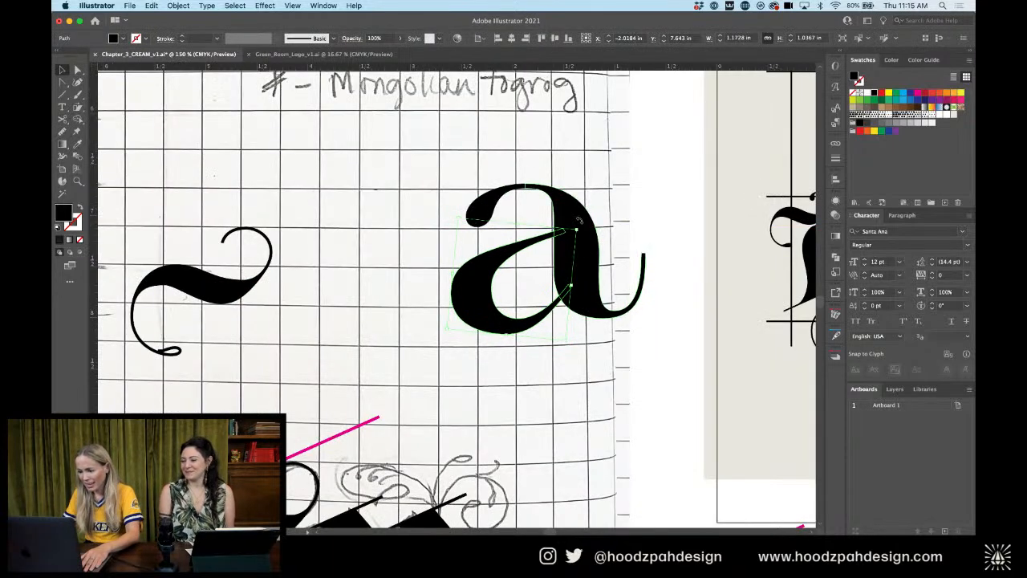
pyautogui.moveTo(577, 221); pyautogui.dragTo(583, 227)
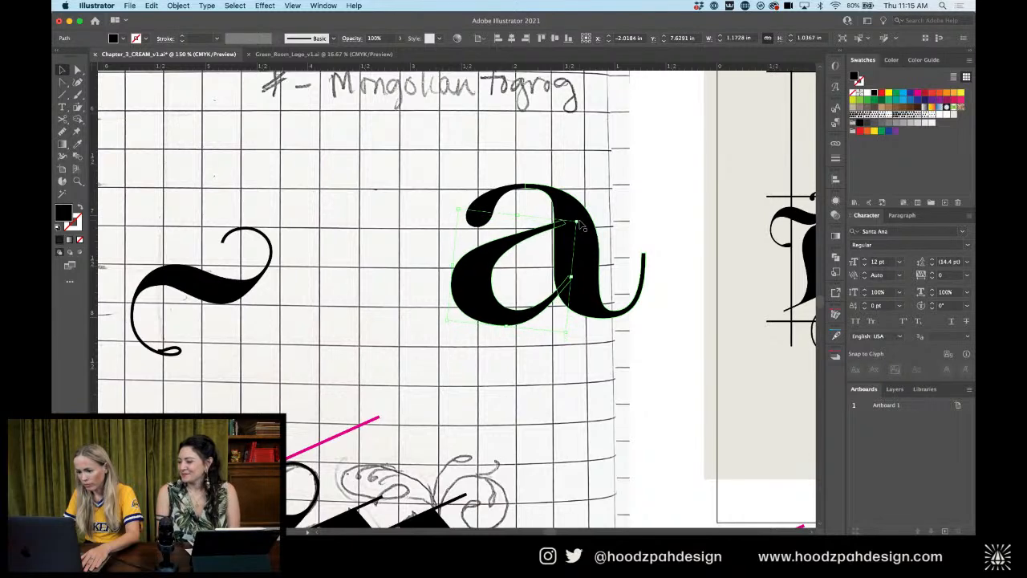
# Try to nudge the a's terminal, arch and tail upward, and undo the nudges
pyautogui.click(602, 175)
pyautogui.press('a')
pyautogui.moveTo(449, 169); pyautogui.dragTo(506, 228)
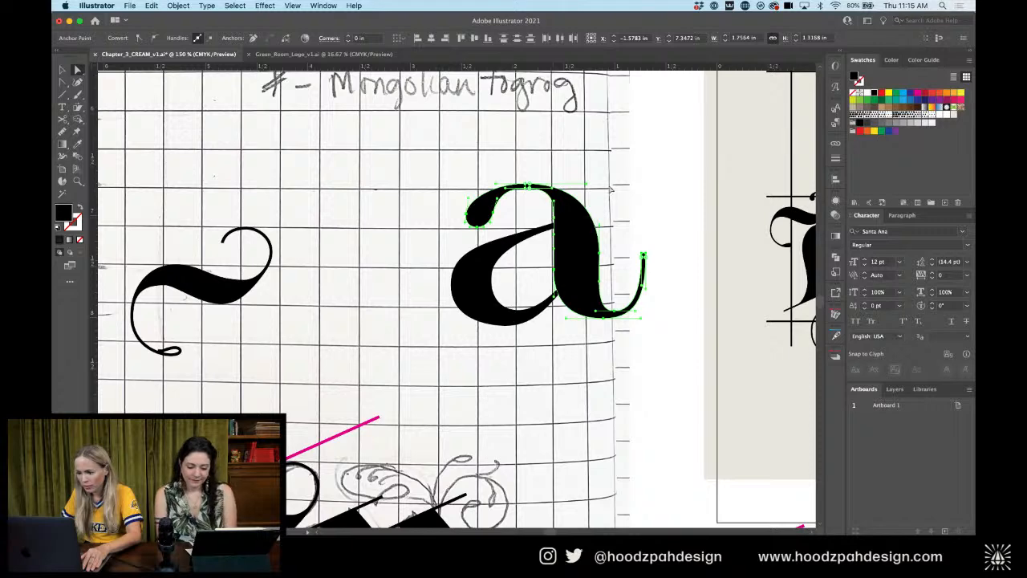
pyautogui.press('Up')
pyautogui.press('Up')
pyautogui.press('Up')
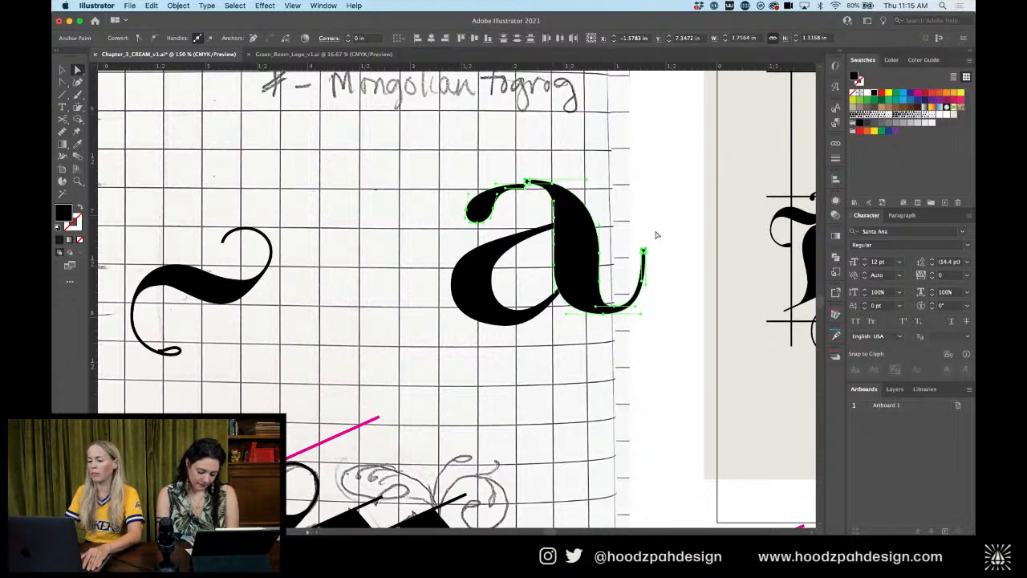
pyautogui.press('super+z')
pyautogui.press('super+z')
pyautogui.press('super+z')
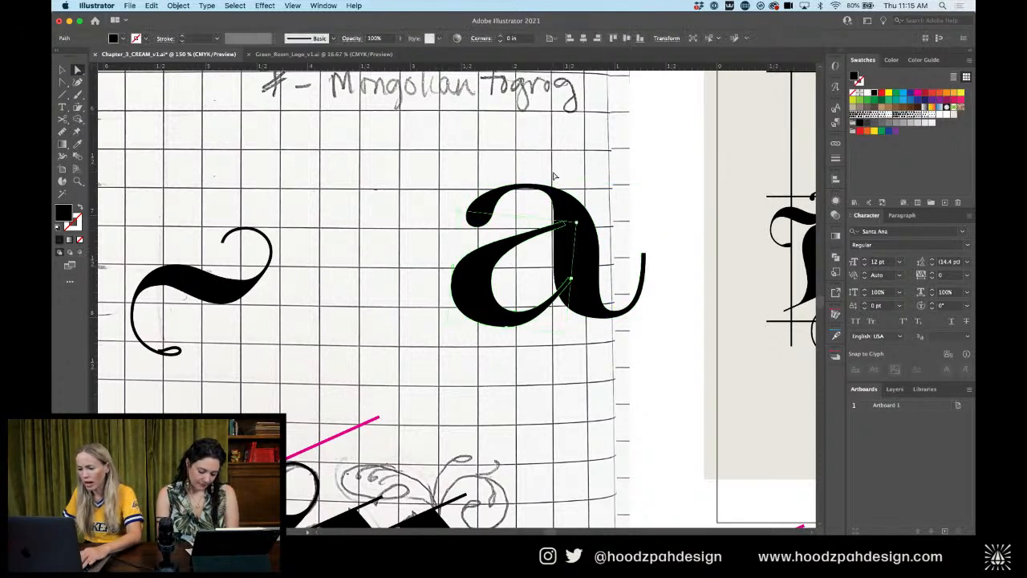
pyautogui.press('super+z')
pyautogui.click(563, 174)
# Bring up the Pathfinder operations with the a's stem shape selected
pyautogui.press('v')
pyautogui.click(579, 235)
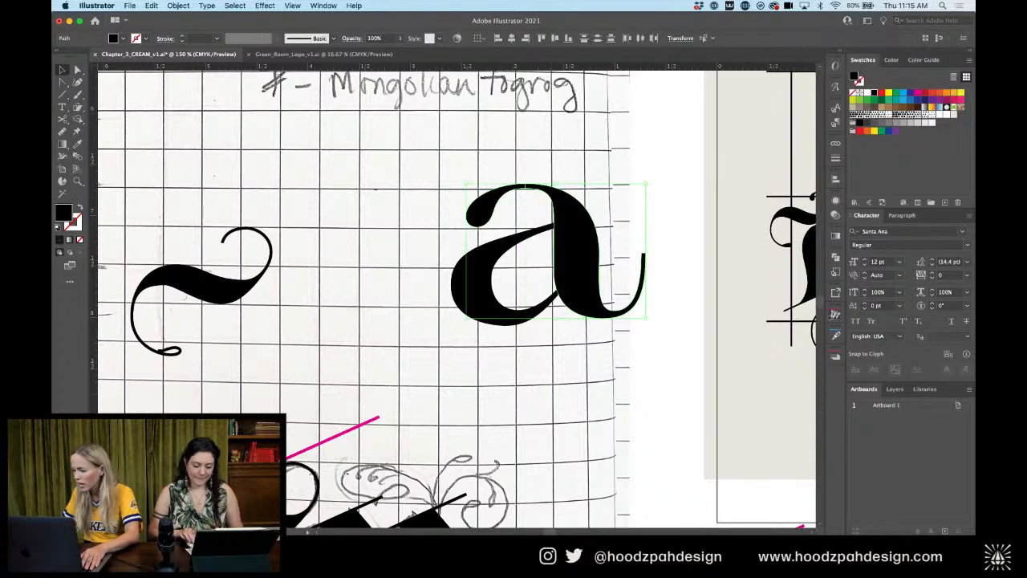
pyautogui.click(835, 256)
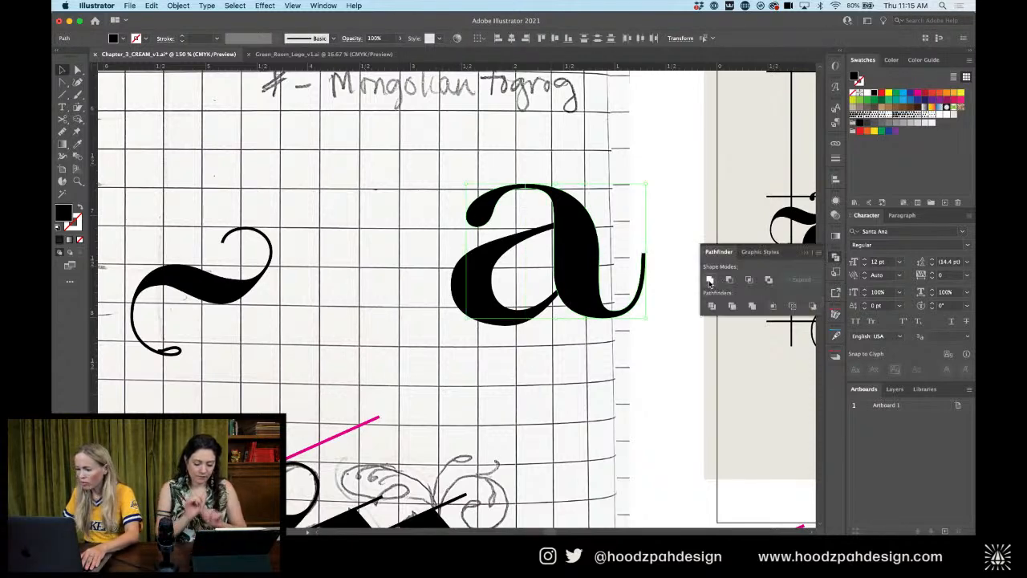
pyautogui.click(615, 183)
# Raise the terminal and arch anchors of the a's stem shape by about 0.06 in
pyautogui.press('super+plus')
pyautogui.press('super+plus')
pyautogui.press('super+plus')
pyautogui.moveTo(615, 184); pyautogui.dragTo(480, 299)
pyautogui.press('a')
pyautogui.moveTo(337, 106); pyautogui.dragTo(533, 232)
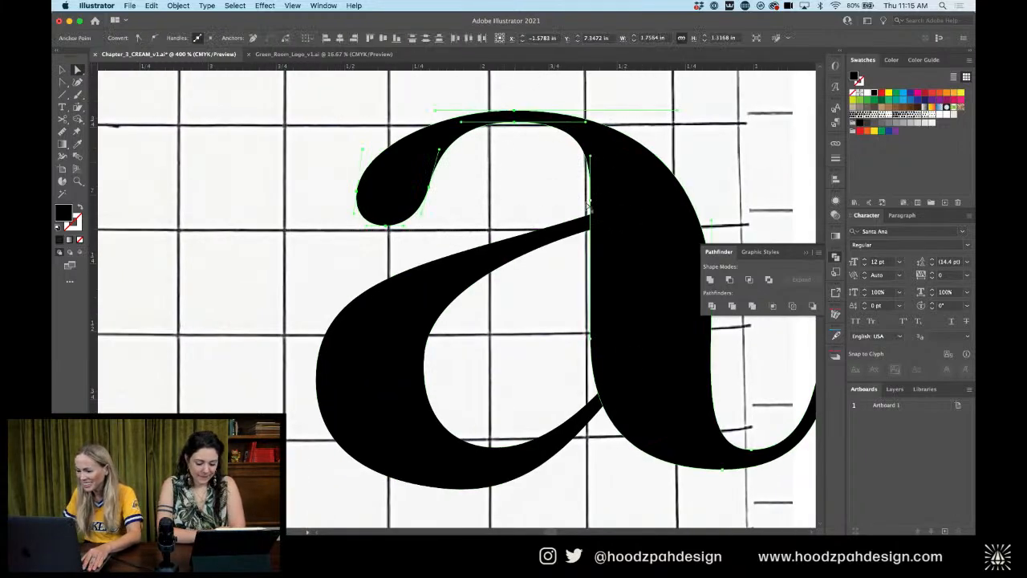
pyautogui.hscroll(5, 554, 184)
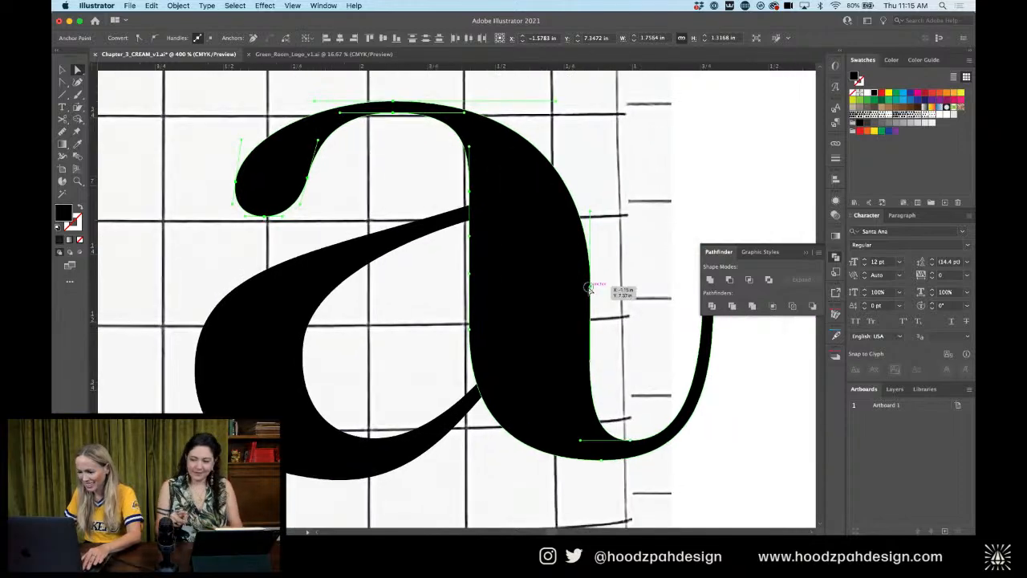
pyautogui.press('Up')
pyautogui.press('Up')
pyautogui.press('Up')
pyautogui.press('Up')
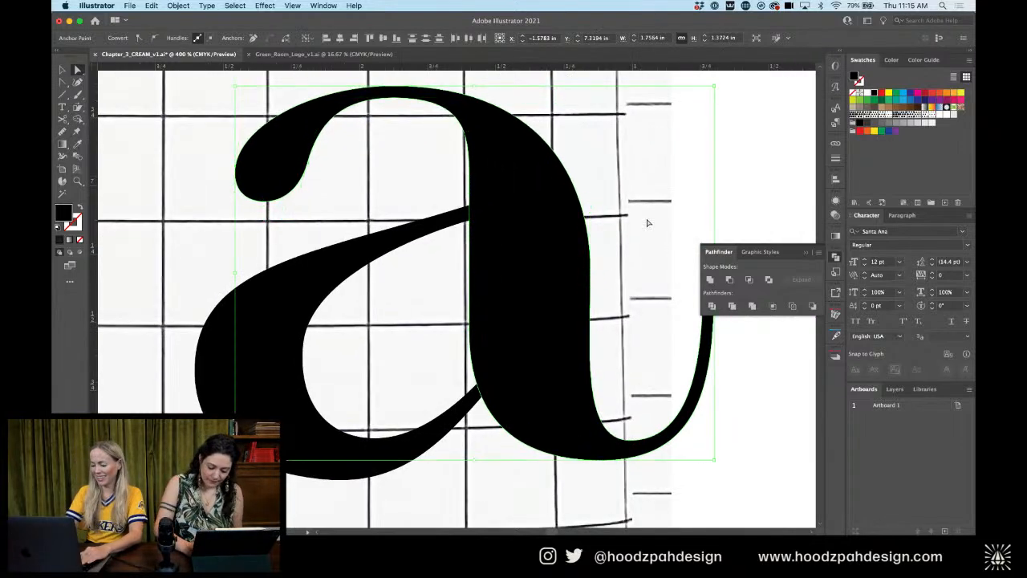
pyautogui.press('super+minus')
pyautogui.press('super+minus')
pyautogui.press('super+minus')
# Select both parts of the a and place a duplicate in the fifth row of the lettering grid
pyautogui.moveTo(591, 250); pyautogui.dragTo(372, 414)
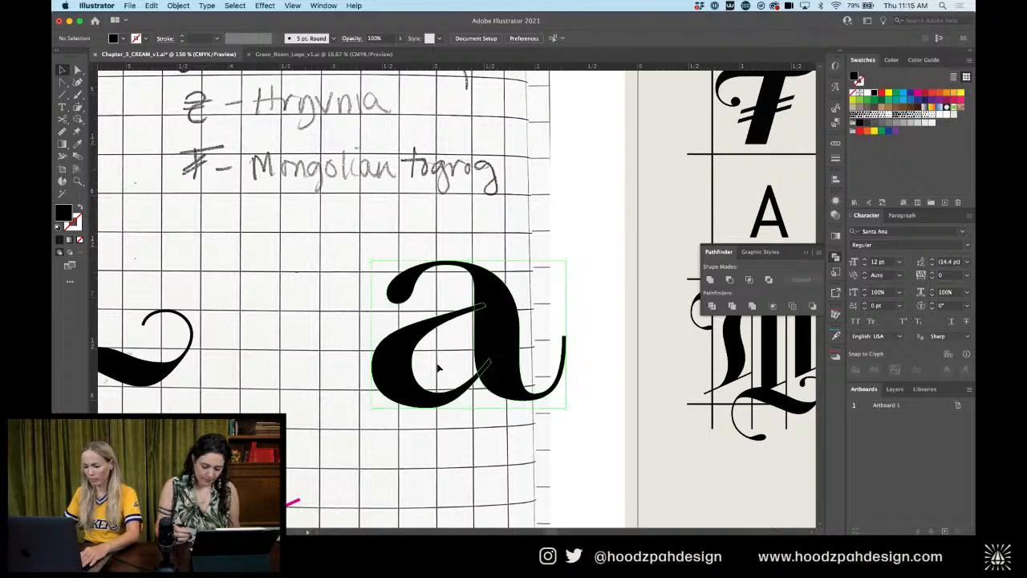
pyautogui.press('super+minus')
pyautogui.press('super+minus')
pyautogui.press('super+minus')
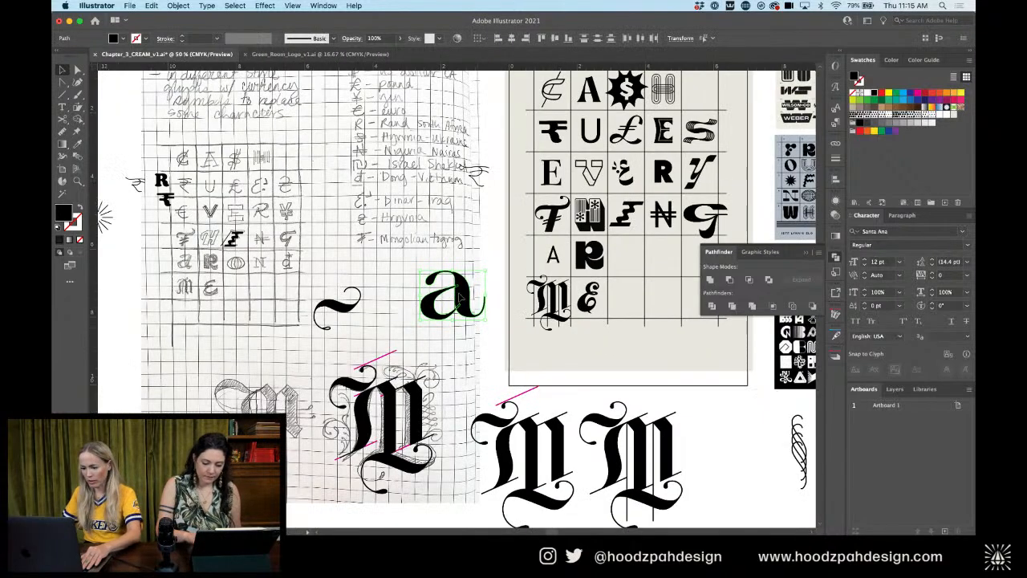
pyautogui.moveTo(459, 298); pyautogui.dragTo(654, 258)
pyautogui.press('super+plus')
pyautogui.press('super+plus')
pyautogui.press('super+plus')
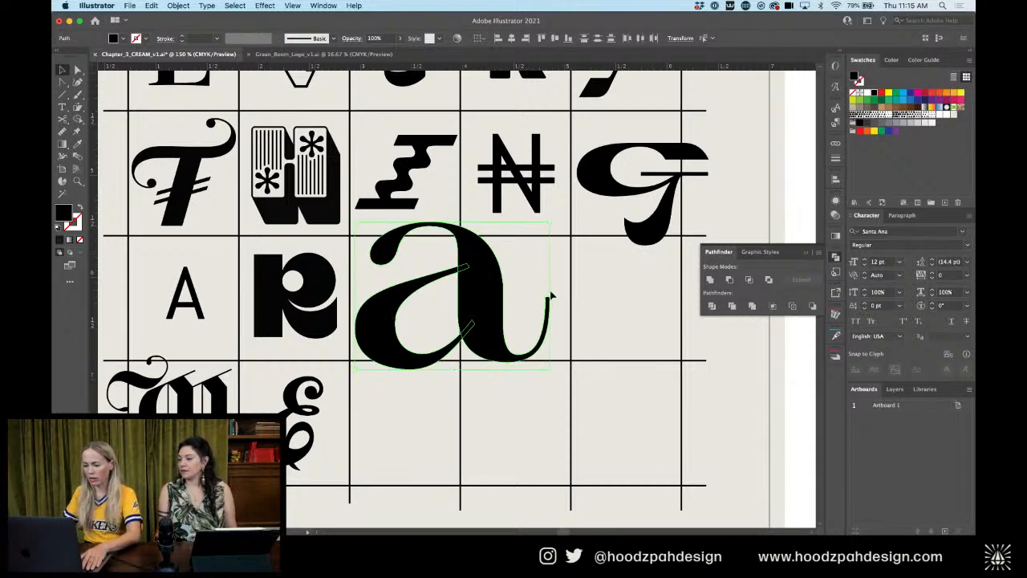
# Fit the duplicated a into the first cell of the fifth row and move the placeholder A to the third cell
pyautogui.moveTo(549, 295); pyautogui.dragTo(395, 301)
pyautogui.press('Delete')
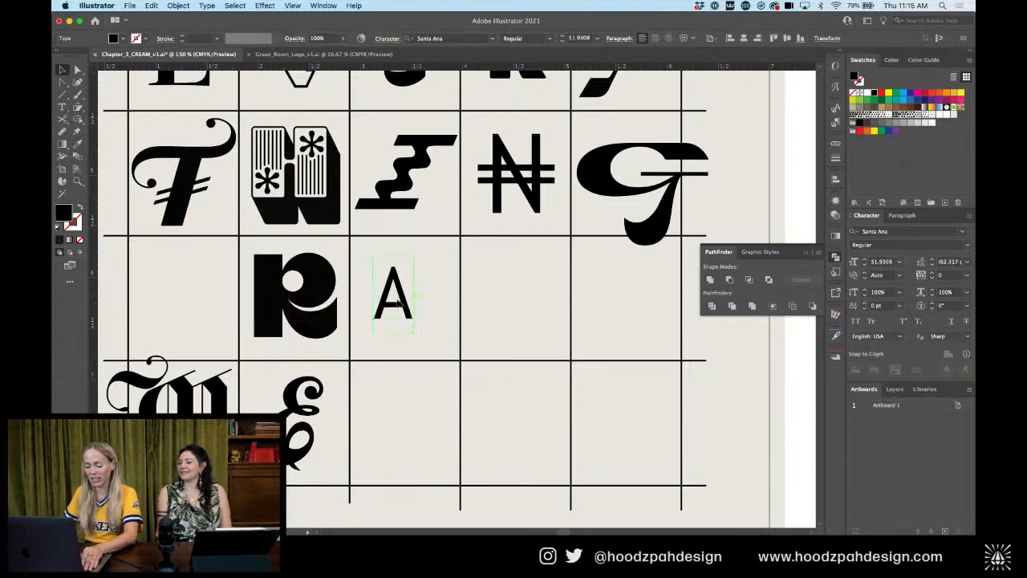
pyautogui.press('super+f')
pyautogui.press('super+minus')
pyautogui.press('super+minus')
pyautogui.press('super+minus')
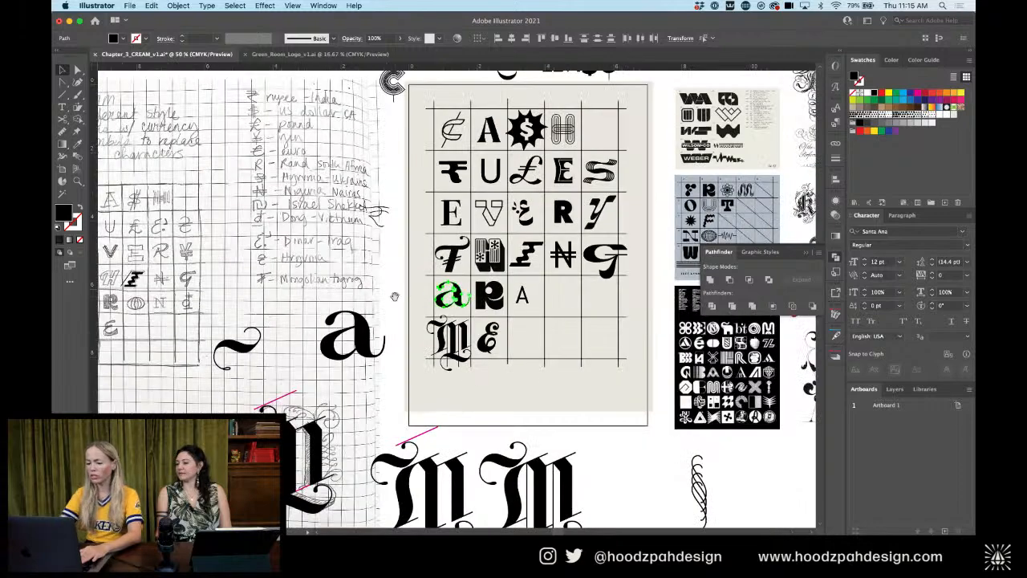
# Examine the a's size and stroke weight inside its grid cell against the neighbouring letters
pyautogui.press('super+plus')
pyautogui.press('super+plus')
pyautogui.press('super+plus')
pyautogui.press('super+plus')
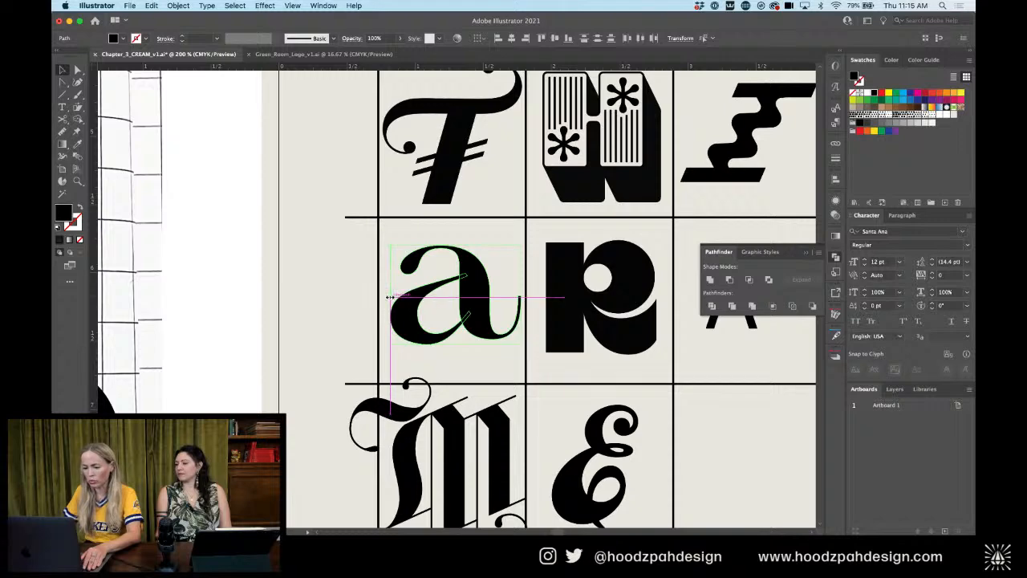
pyautogui.press('super+minus')
pyautogui.press('/')
pyautogui.press('super+z')
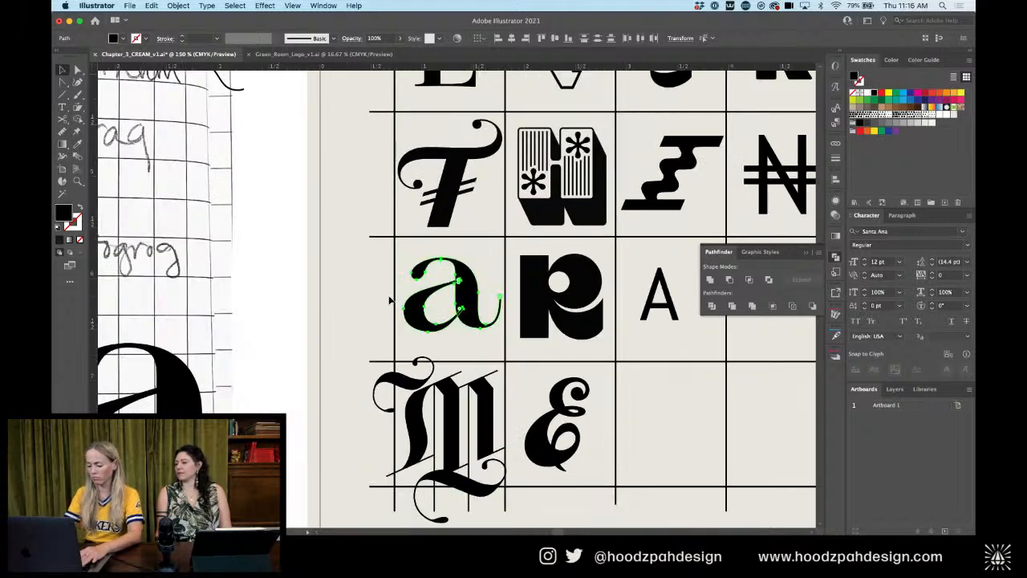
pyautogui.press('super+equal')
pyautogui.press('super+equal')
pyautogui.press('super+equal')
pyautogui.press('super+equal')
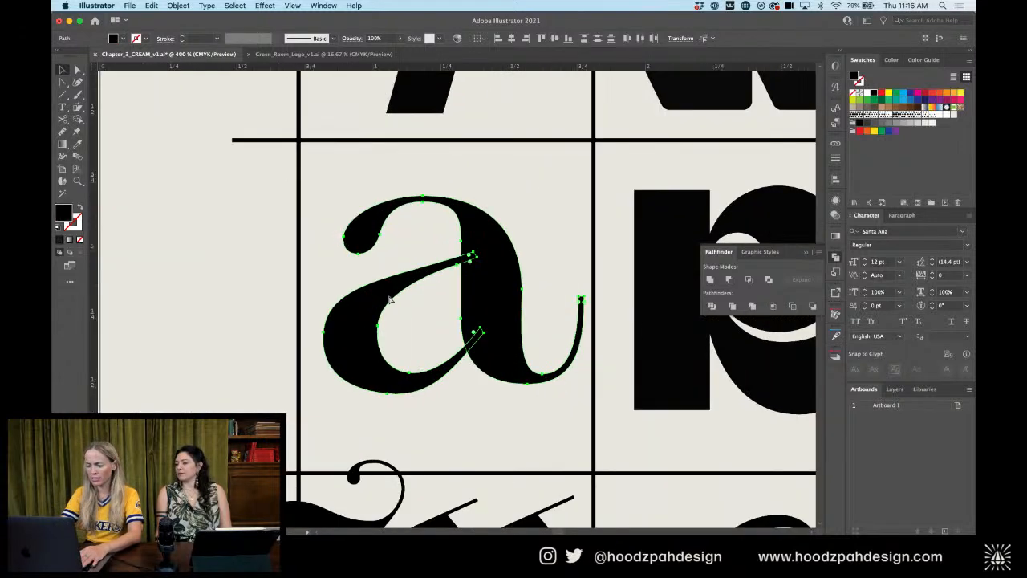
# Fine-tune the lower curve of the a's bowl in the first cell of the fifth row
pyautogui.click(358, 441)
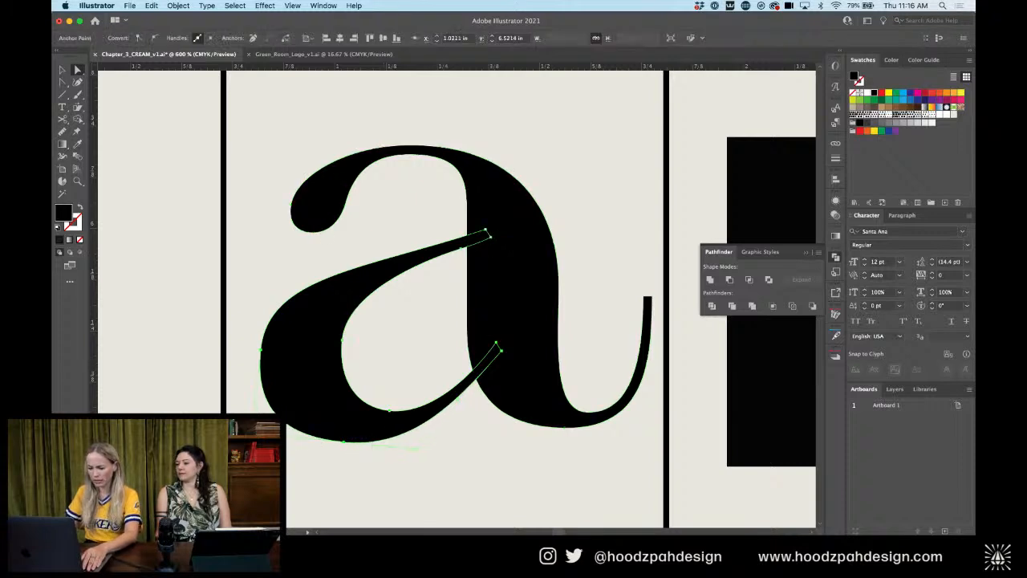
pyautogui.moveTo(291, 434); pyautogui.dragTo(283, 432)
pyautogui.press('super+minus')
pyautogui.press('super+minus')
pyautogui.press('super+minus')
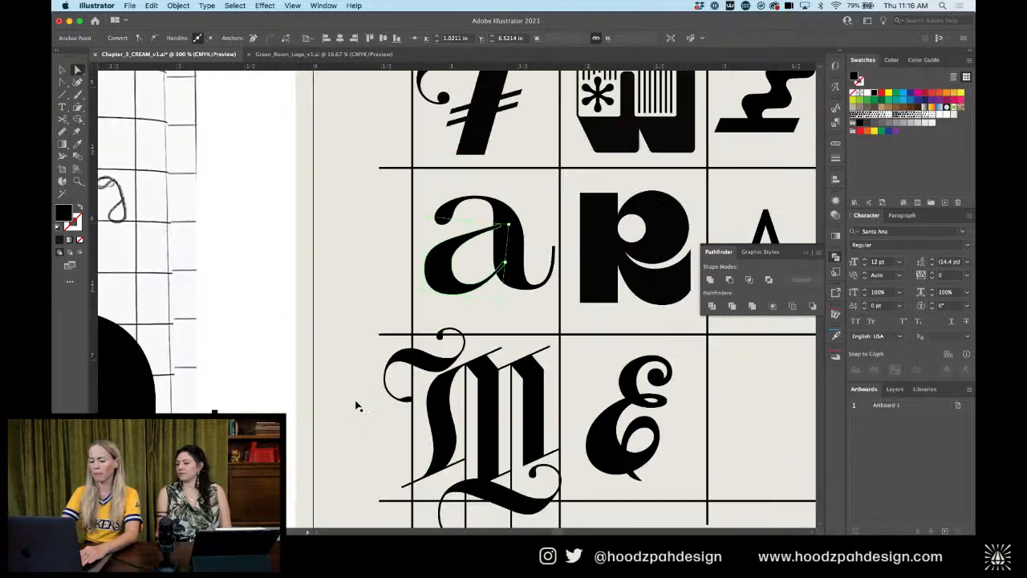
pyautogui.press('super+minus')
pyautogui.press('v')
pyautogui.click(639, 381)
pyautogui.moveTo(656, 378); pyautogui.dragTo(523, 392)
pyautogui.press('super+equal')
pyautogui.press('super+minus')
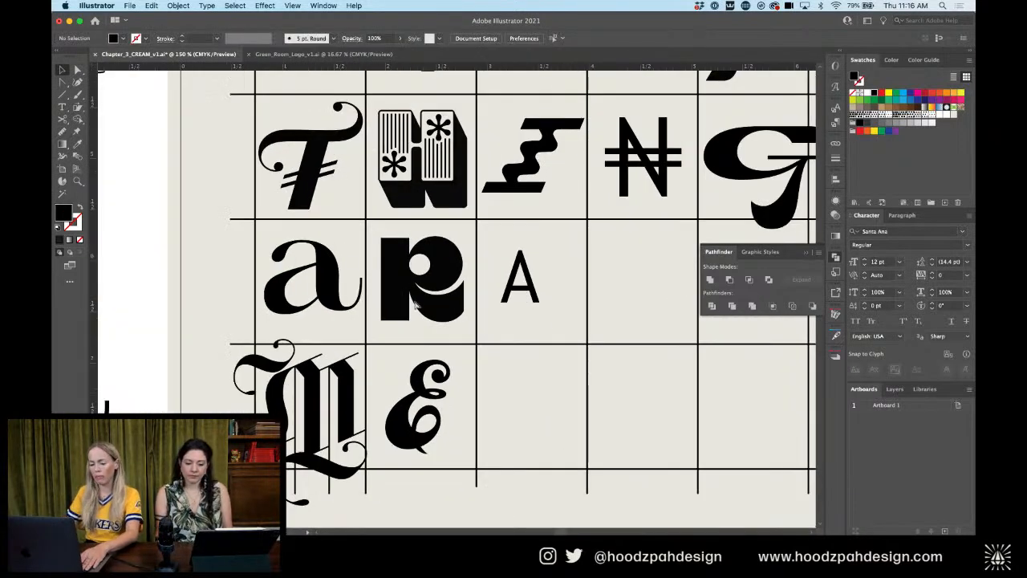
# Inspect the end anchors of the a's tail near the cell edge beside the heavy R
pyautogui.press('a')
pyautogui.click(349, 297)
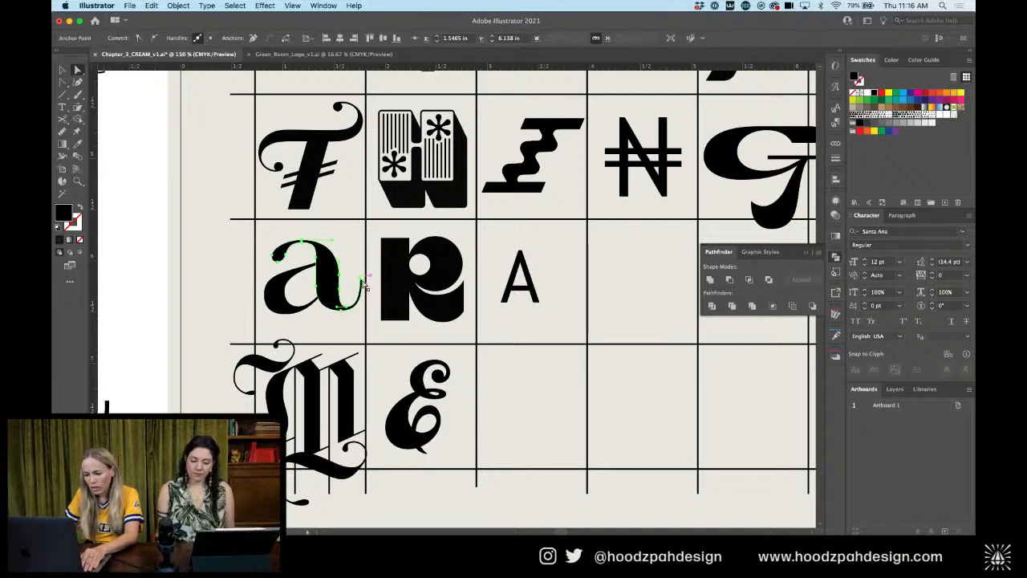
pyautogui.click(362, 279)
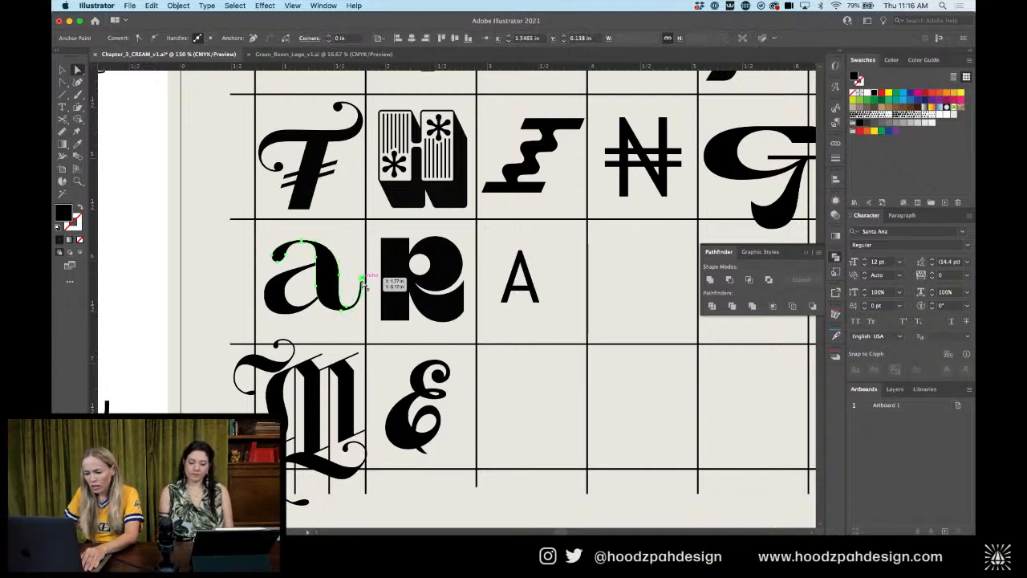
pyautogui.click(498, 380)
pyautogui.press('super+minus')
pyautogui.moveTo(501, 382); pyautogui.dragTo(454, 414)
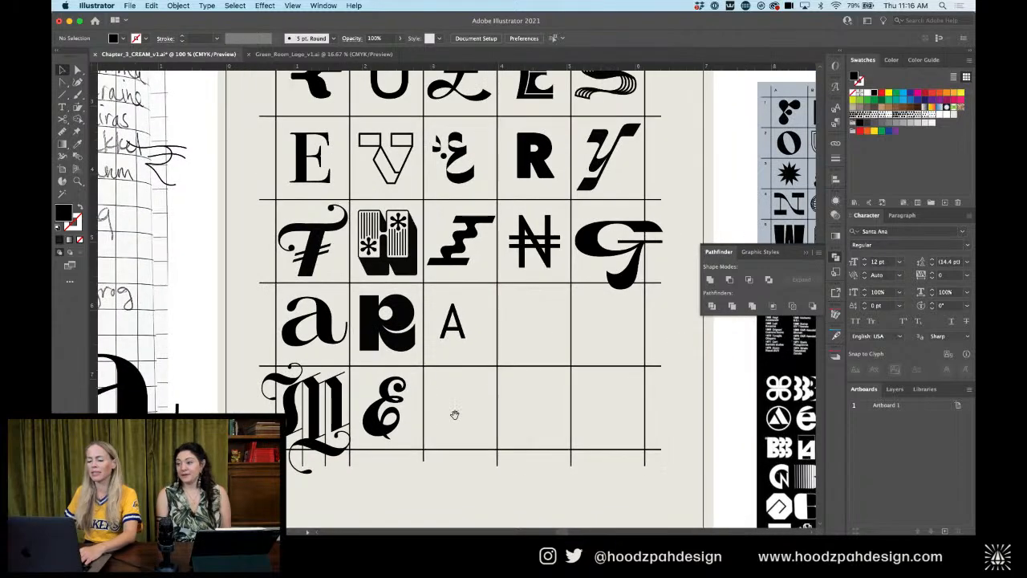
# Change the placeholder A in the third cell of the fifth row to an O
pyautogui.click(464, 337)
pyautogui.press('super+minus')
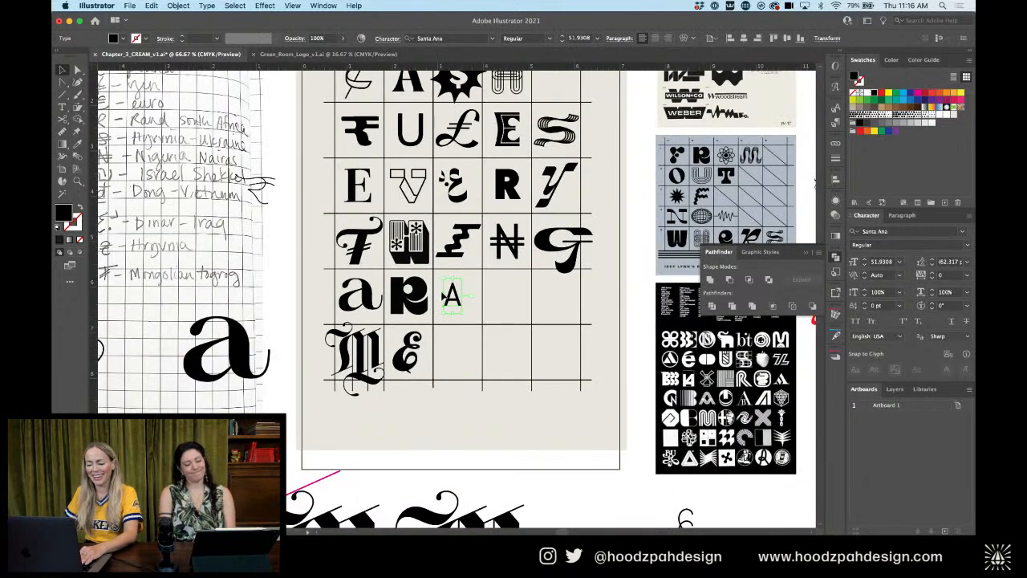
pyautogui.doubleClick(454, 300)
pyautogui.press('super+a')
pyautogui.write('O')
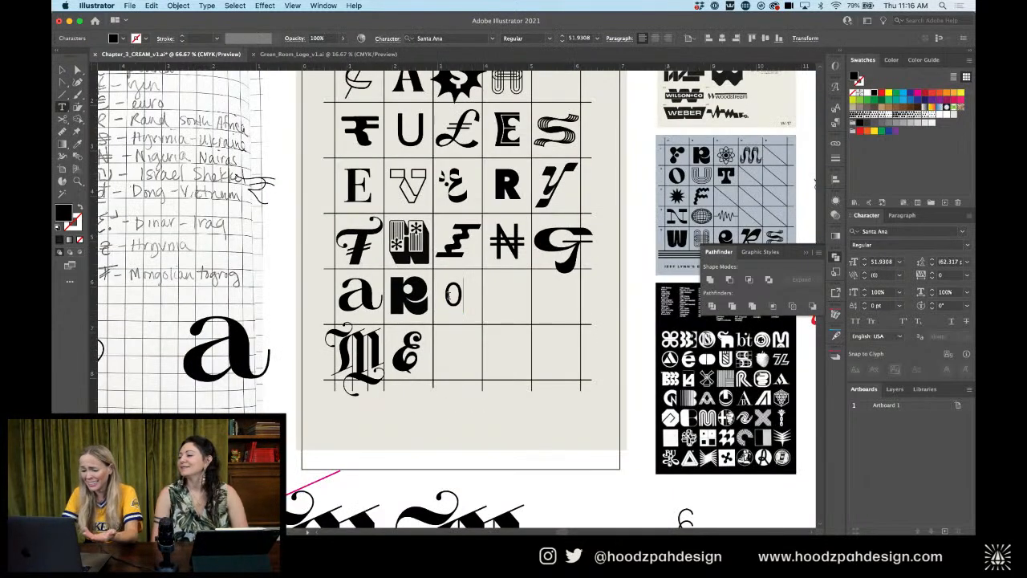
pyautogui.click(62, 70)
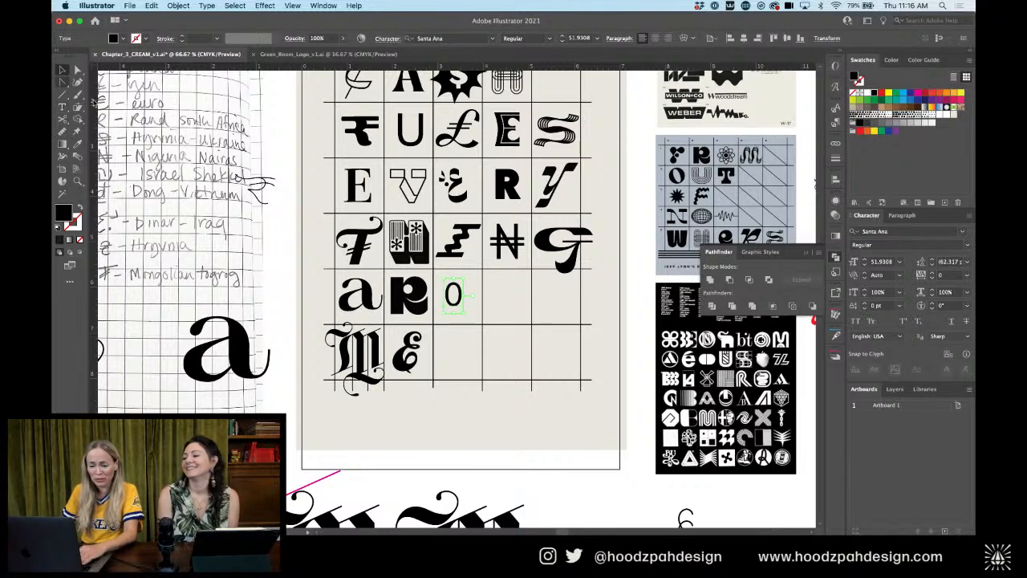
# Delete the placeholder O from the third cell of the fifth row
pyautogui.click(222, 251)
pyautogui.moveTo(219, 250)
pyautogui.mouseDown()
pyautogui.moveTo(514, 256)
pyautogui.moveTo(292, 253)
pyautogui.mouseUp()
pyautogui.click(480, 300)
pyautogui.press('super+=')
pyautogui.press('super+=')
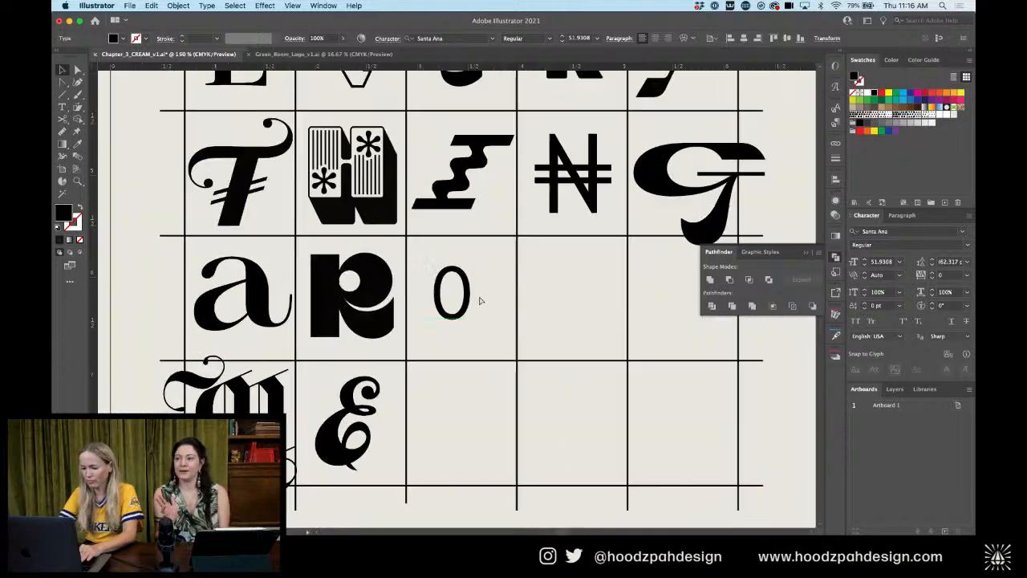
pyautogui.press('super+=')
pyautogui.press('BackSpace')
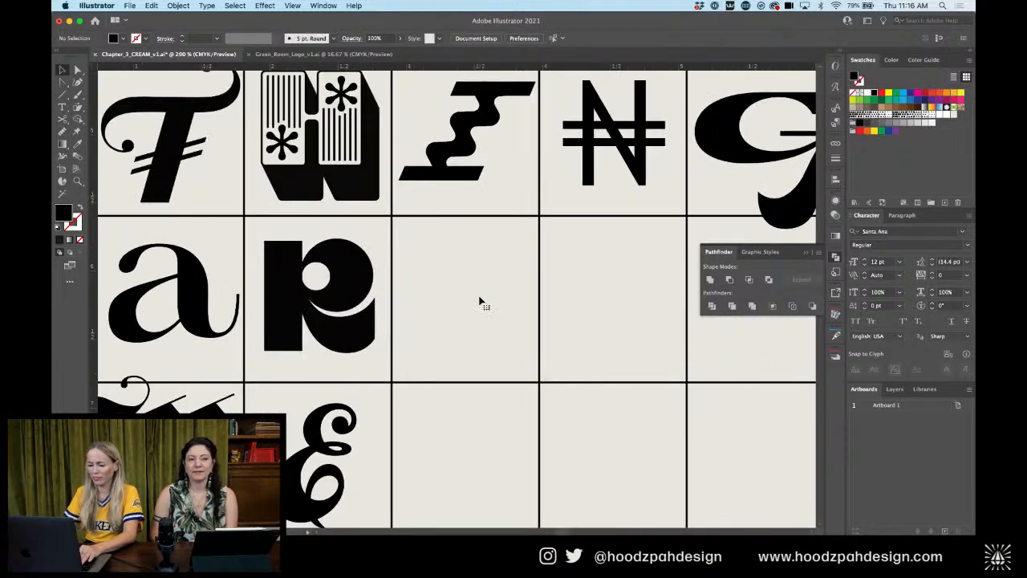
# Add a new point text in the third cell of the fifth row and set its font to Lone Pine Regular
pyautogui.click(62, 107)
pyautogui.click(474, 301)
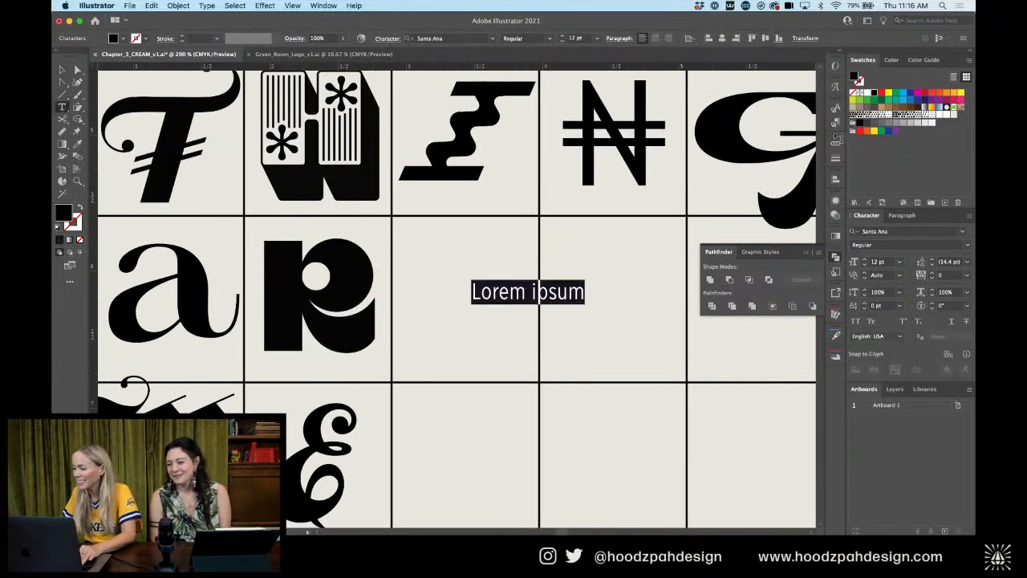
pyautogui.click(453, 39)
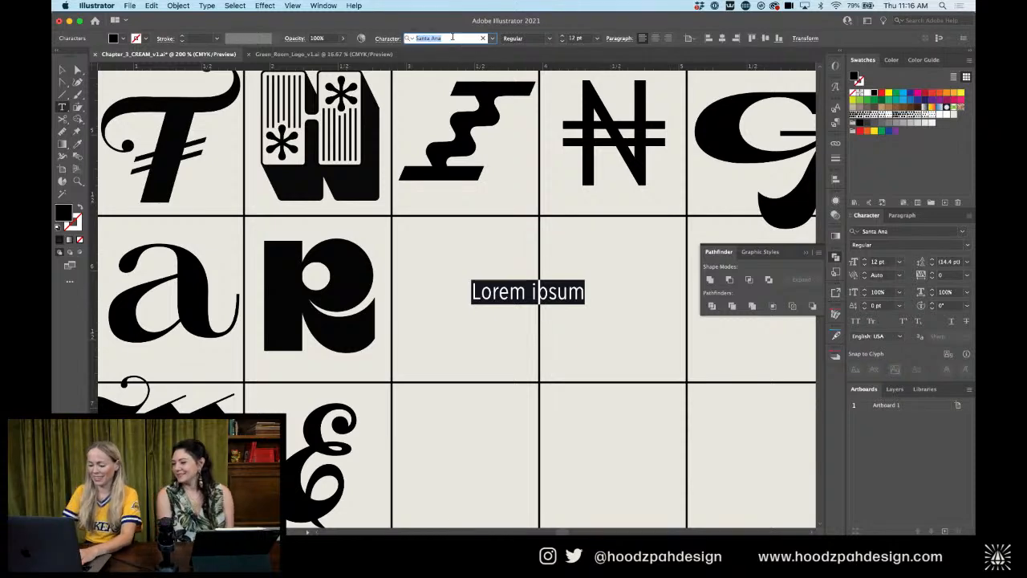
pyautogui.write('LONE')
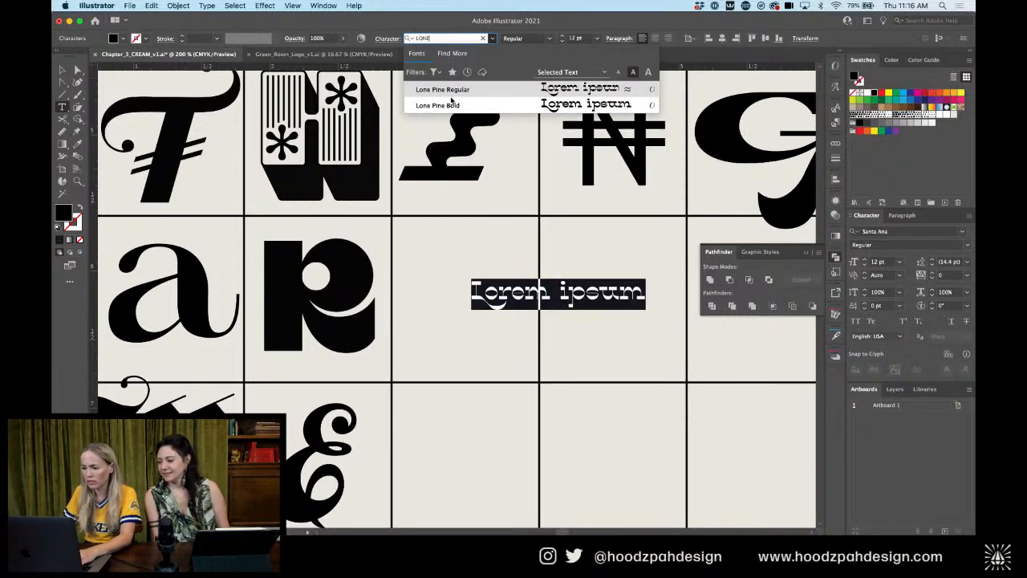
pyautogui.click(448, 91)
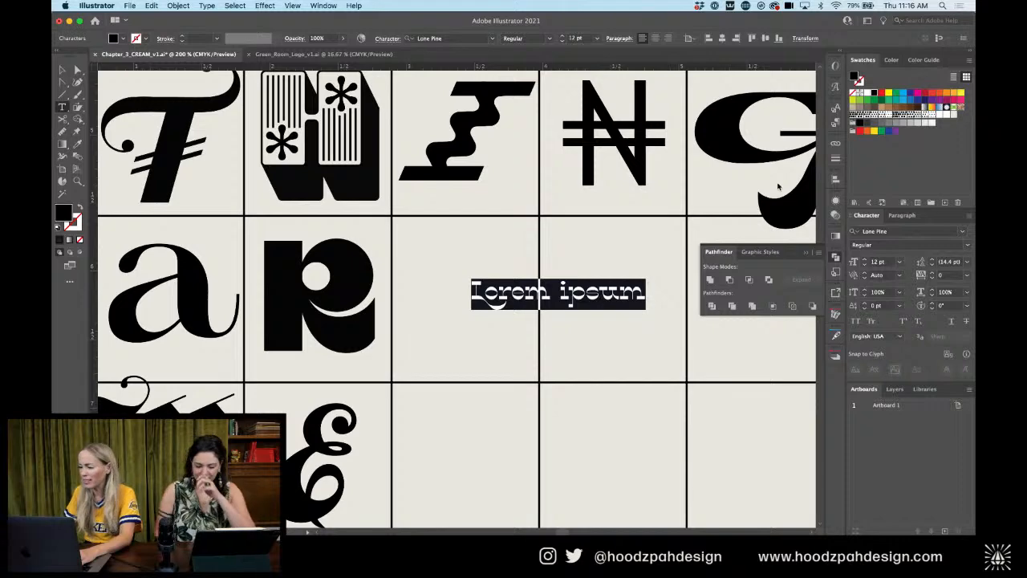
# Replace the sample text with Lone Pine's oval globe glyph
pyautogui.click(837, 87)
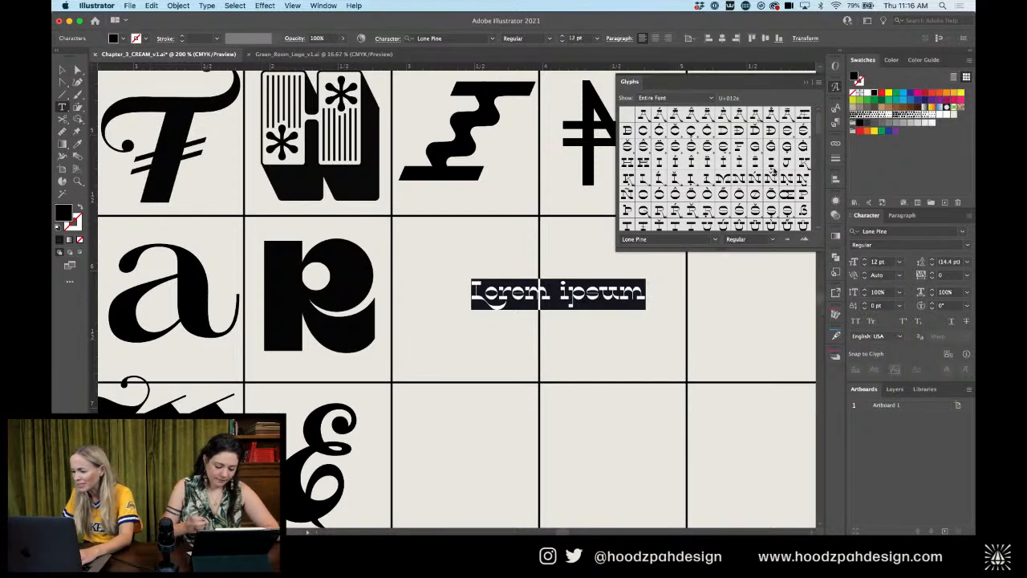
pyautogui.scroll(-10, 776, 171)
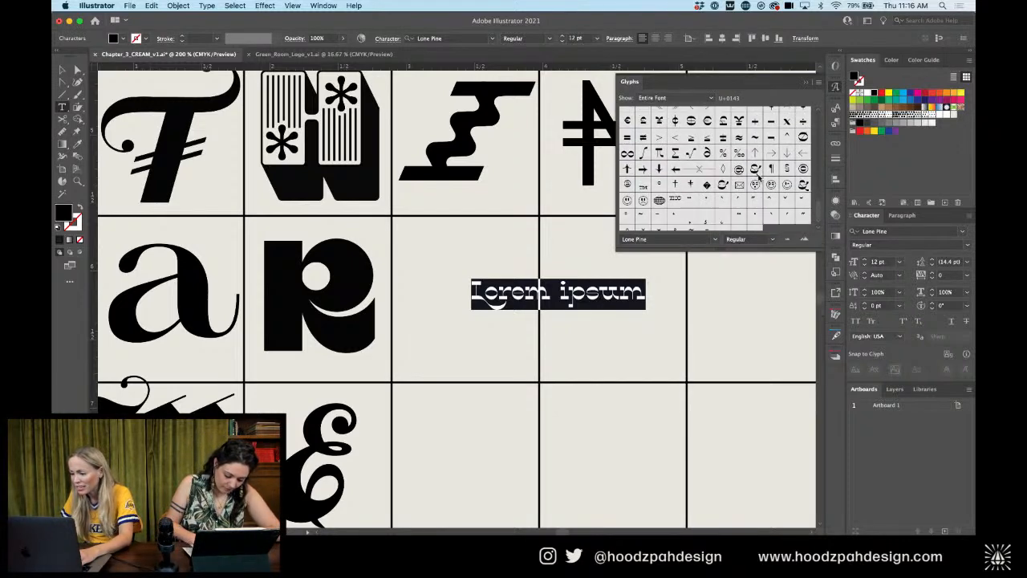
pyautogui.doubleClick(660, 201)
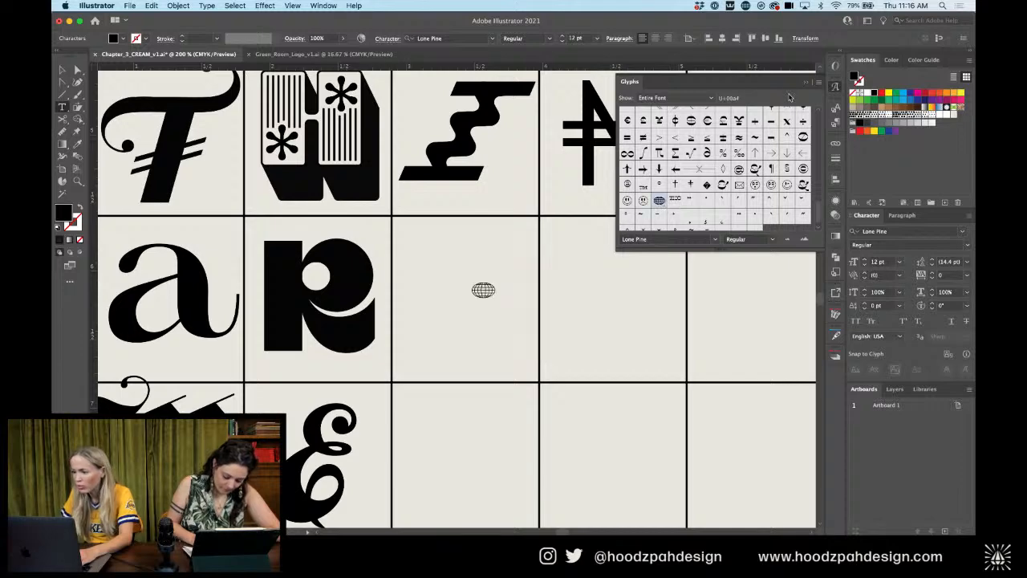
pyautogui.click(801, 84)
pyautogui.click(62, 69)
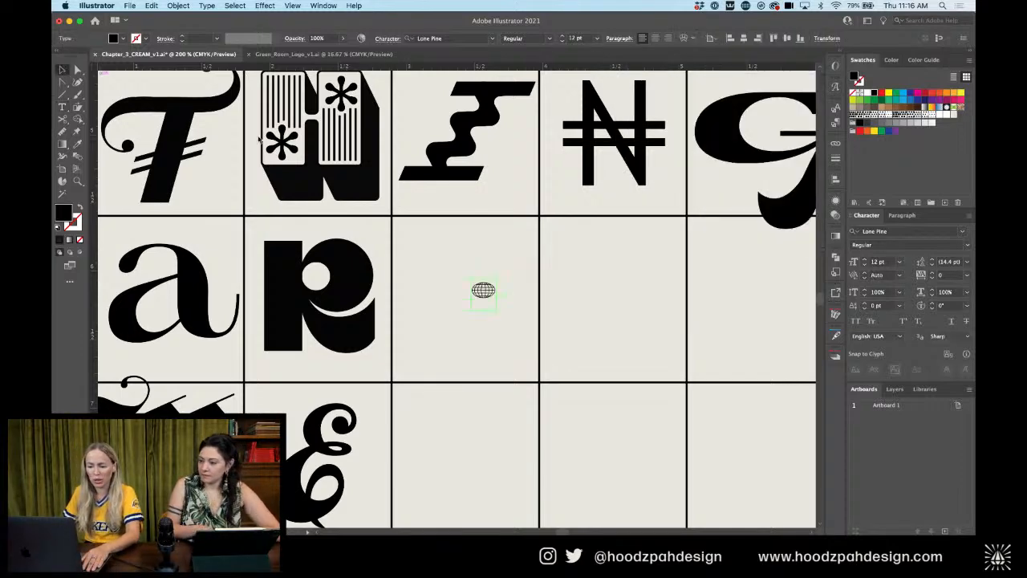
# Scale the globe to about 62.4 pt and nudge it right to centre it in the third cell of the fifth row
pyautogui.moveTo(472, 294)
pyautogui.mouseDown()
pyautogui.moveTo(391, 294)
pyautogui.moveTo(458, 295)
pyautogui.mouseUp()
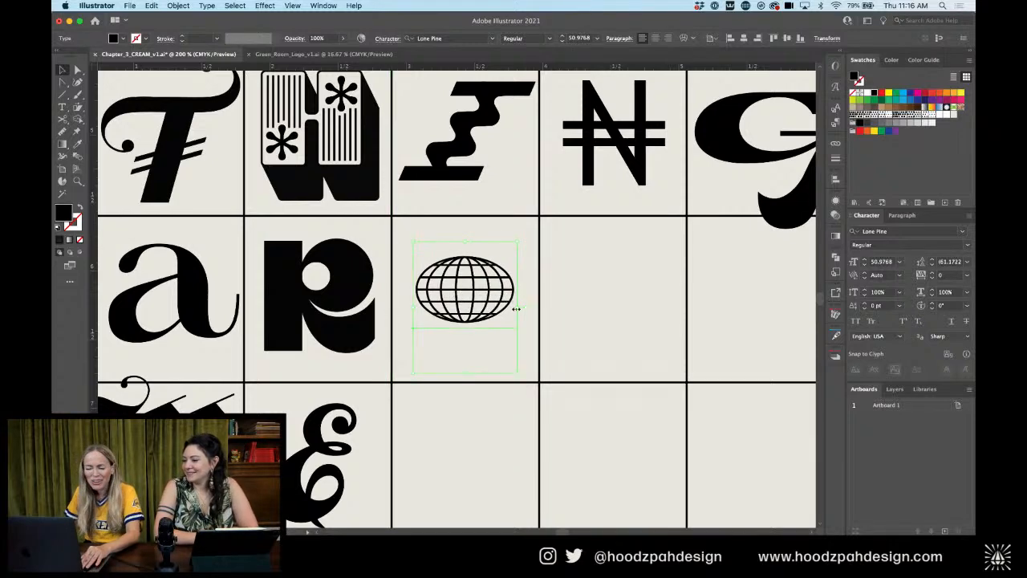
pyautogui.moveTo(516, 308); pyautogui.dragTo(530, 306)
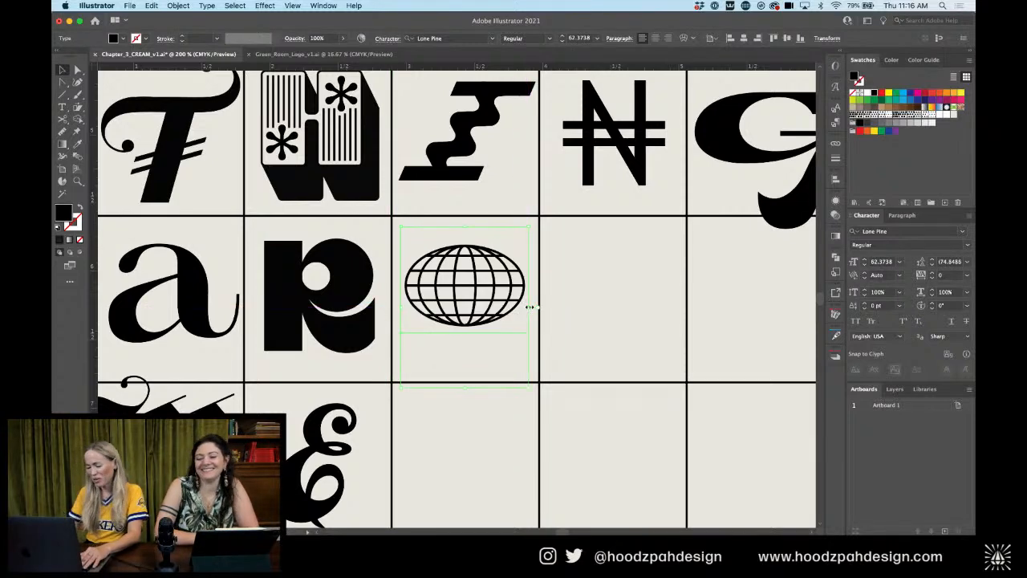
pyautogui.press('super+minus')
pyautogui.press('super+minus')
pyautogui.press('super+minus')
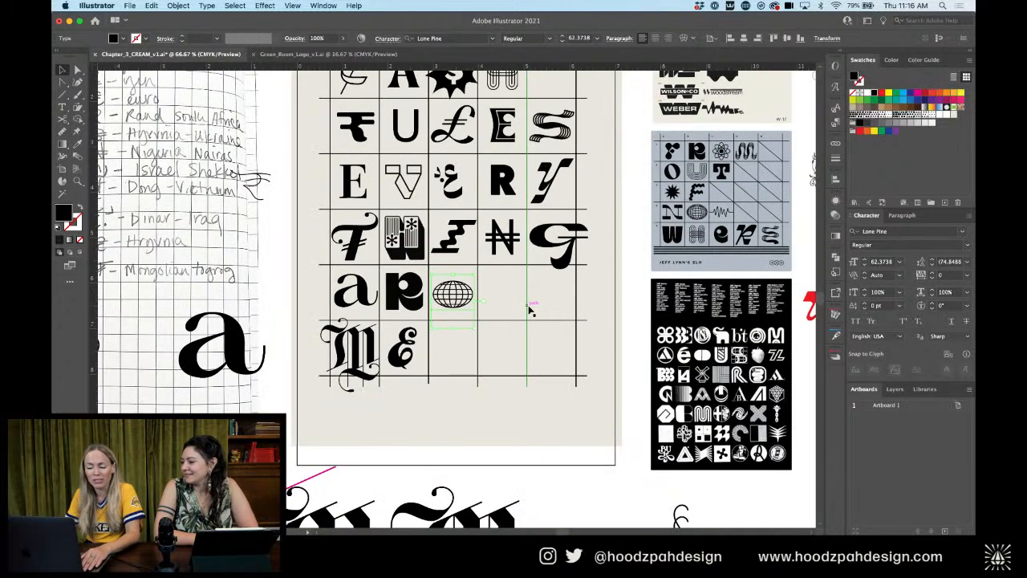
pyautogui.press('super+equal')
pyautogui.press('super+equal')
pyautogui.press('super+equal')
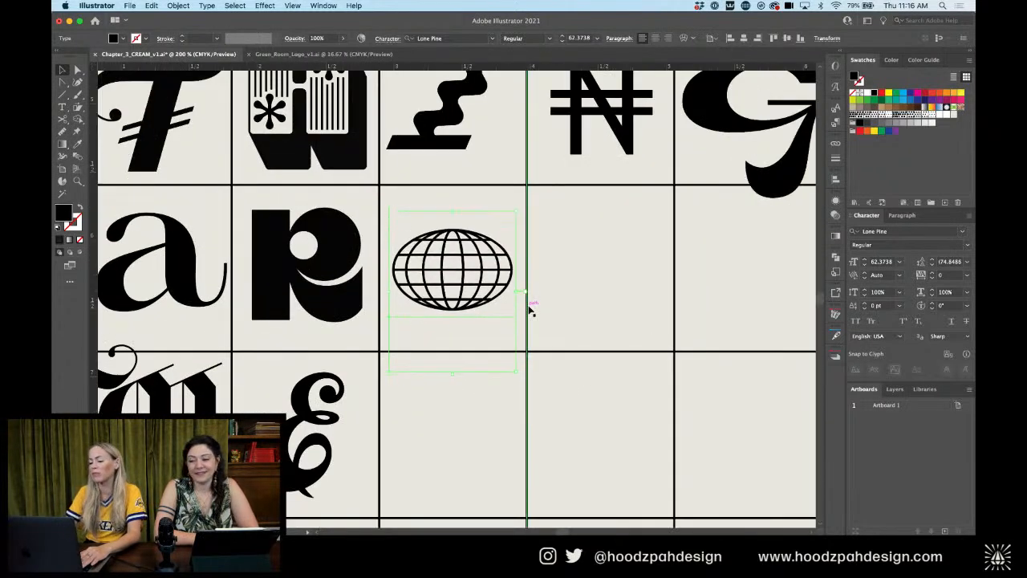
pyautogui.press('Right')
pyautogui.press('super+minus')
pyautogui.press('super+minus')
pyautogui.press('super+minus')
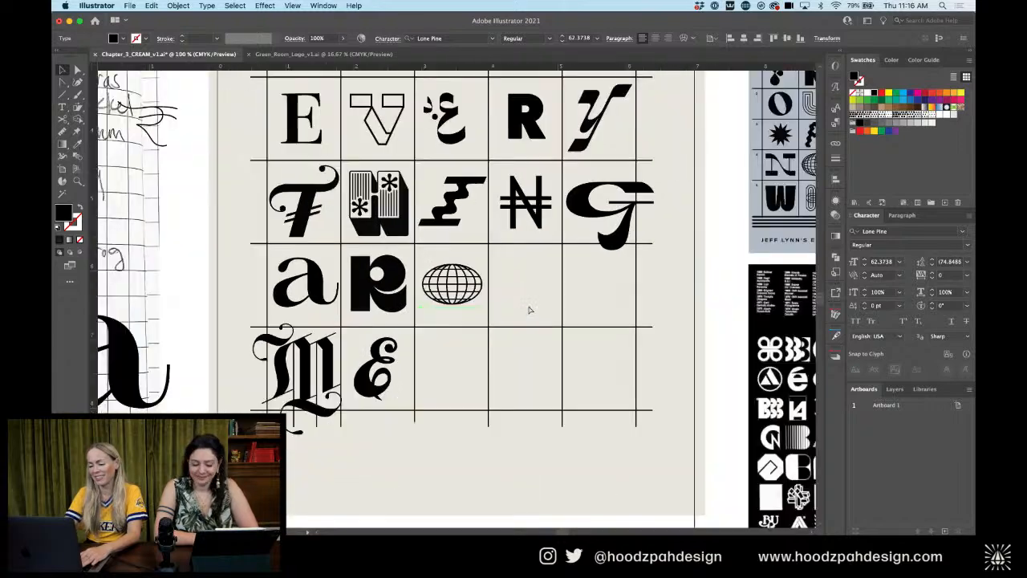
pyautogui.press('super+minus')
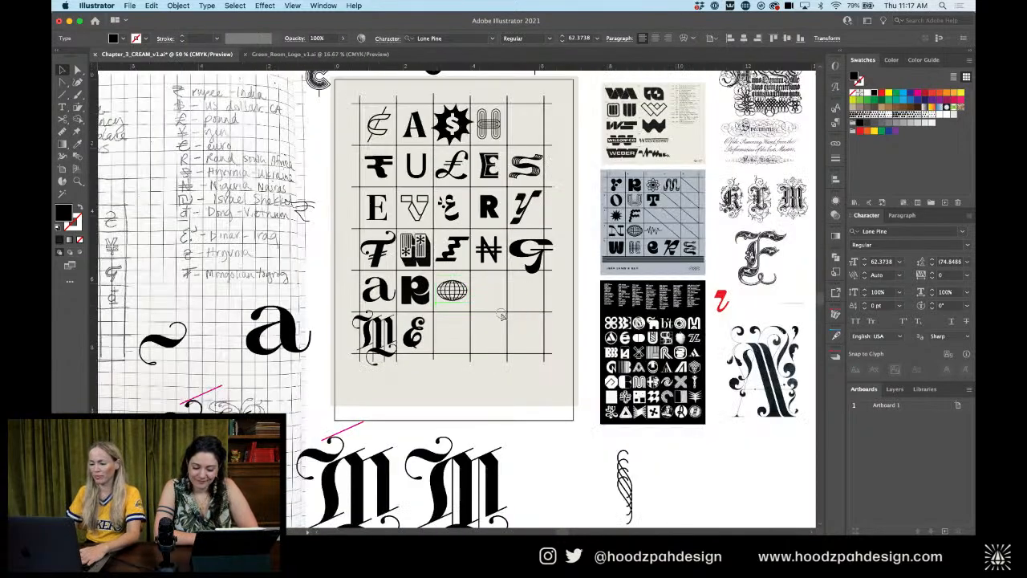
pyautogui.hscroll(1, 501, 315)
pyautogui.click(544, 346)
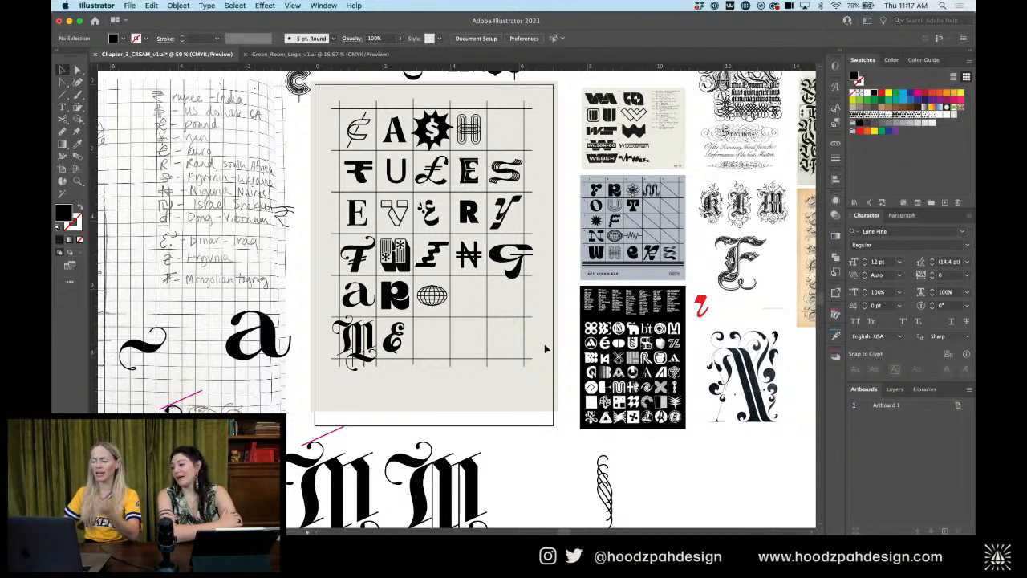
# Take the rupee symbol out of the first cell of the second row and put the fifth row's heavy R in its place
pyautogui.click(394, 295)
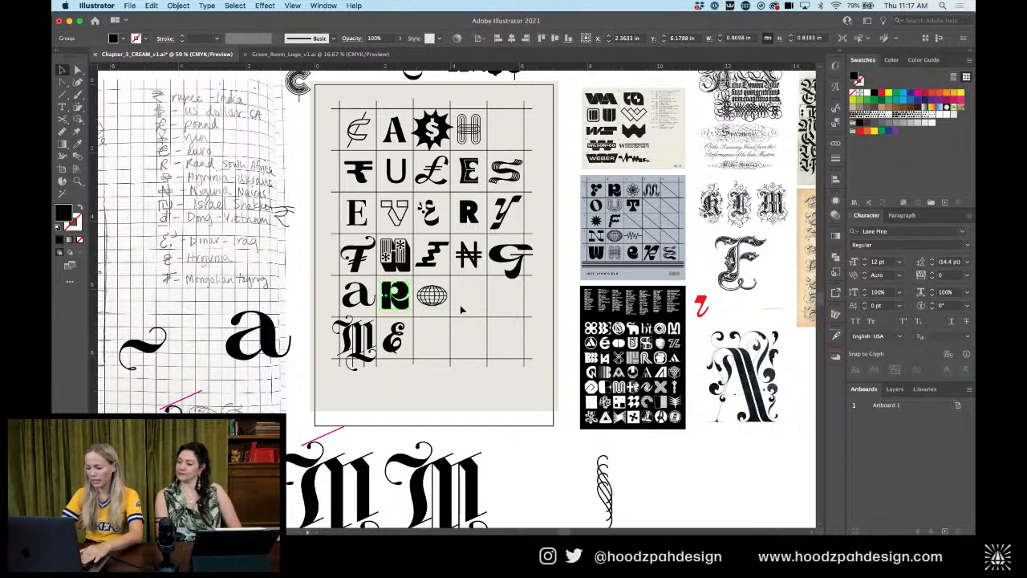
pyautogui.press('super+=')
pyautogui.press('super+=')
pyautogui.moveTo(514, 296); pyautogui.dragTo(446, 379)
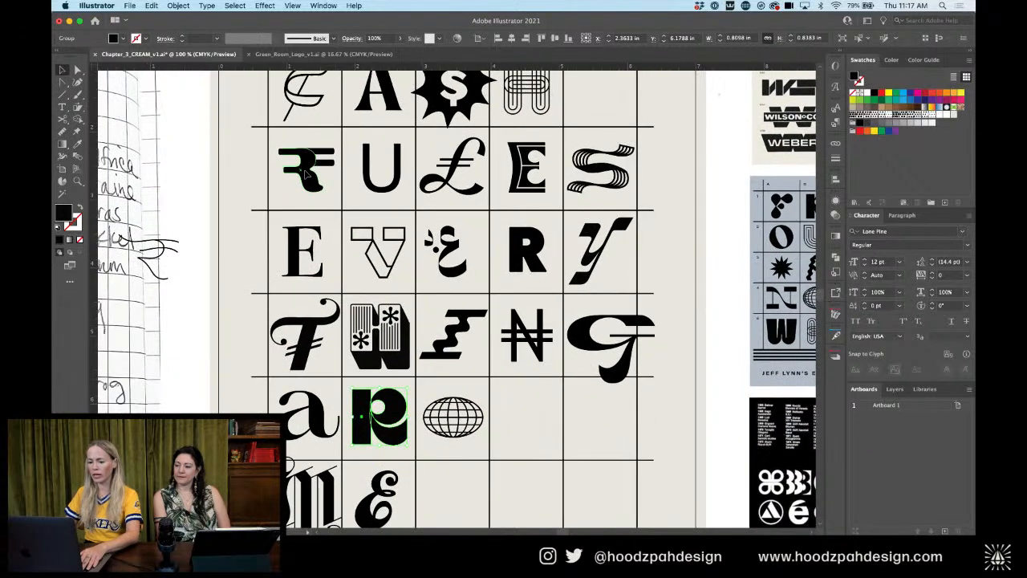
pyautogui.moveTo(301, 171); pyautogui.dragTo(536, 443)
pyautogui.press('super+z')
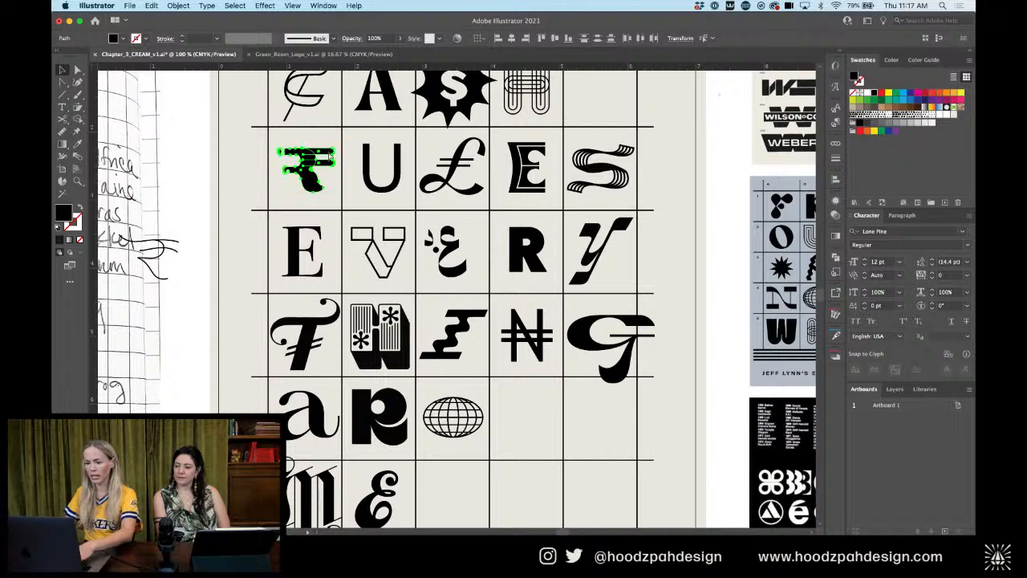
pyautogui.moveTo(304, 169); pyautogui.dragTo(325, 173)
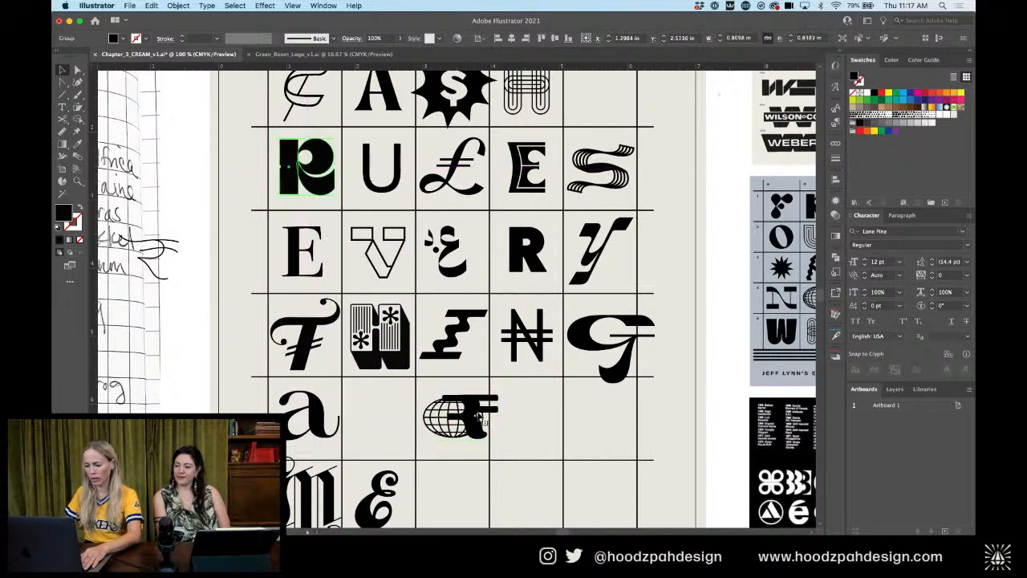
# Place the rupee symbol in the empty second cell of the fifth row, between the a and the globe
pyautogui.moveTo(477, 414); pyautogui.dragTo(391, 399)
pyautogui.press('super+z')
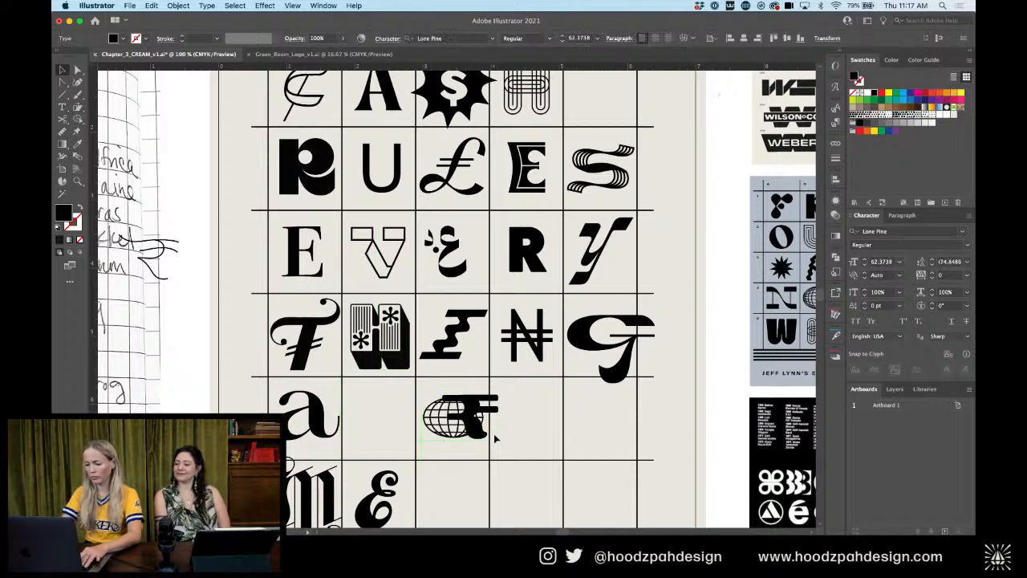
pyautogui.click(550, 413)
pyautogui.moveTo(483, 411); pyautogui.dragTo(407, 412)
pyautogui.press('super+minus')
pyautogui.press('super+minus')
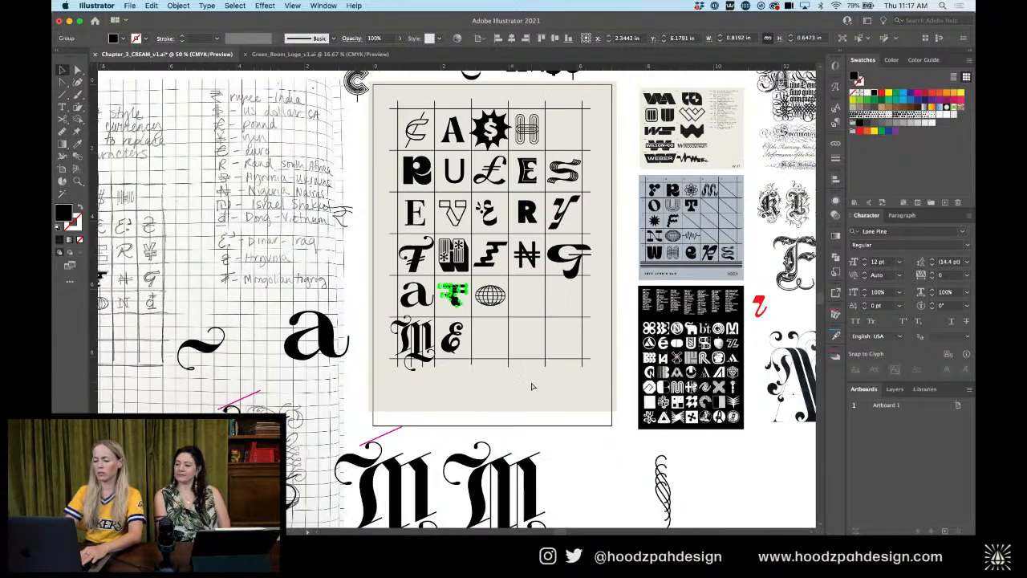
pyautogui.press('super+minus')
pyautogui.click(546, 403)
# Check the fifth row of the hand-drawn layout sketch for the characters planned after the globe, and return to the lettering grid
pyautogui.press('super+plus')
pyautogui.press('super+plus')
pyautogui.press('super+plus')
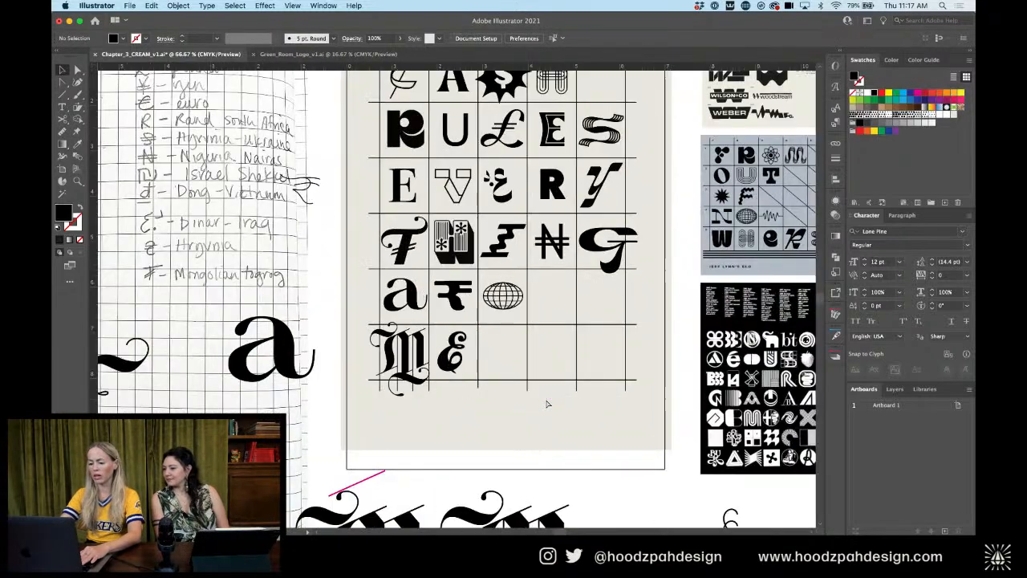
pyautogui.moveTo(274, 270)
pyautogui.mouseDown()
pyautogui.moveTo(638, 264)
pyautogui.moveTo(674, 275)
pyautogui.mouseUp()
pyautogui.moveTo(474, 277); pyautogui.dragTo(582, 287)
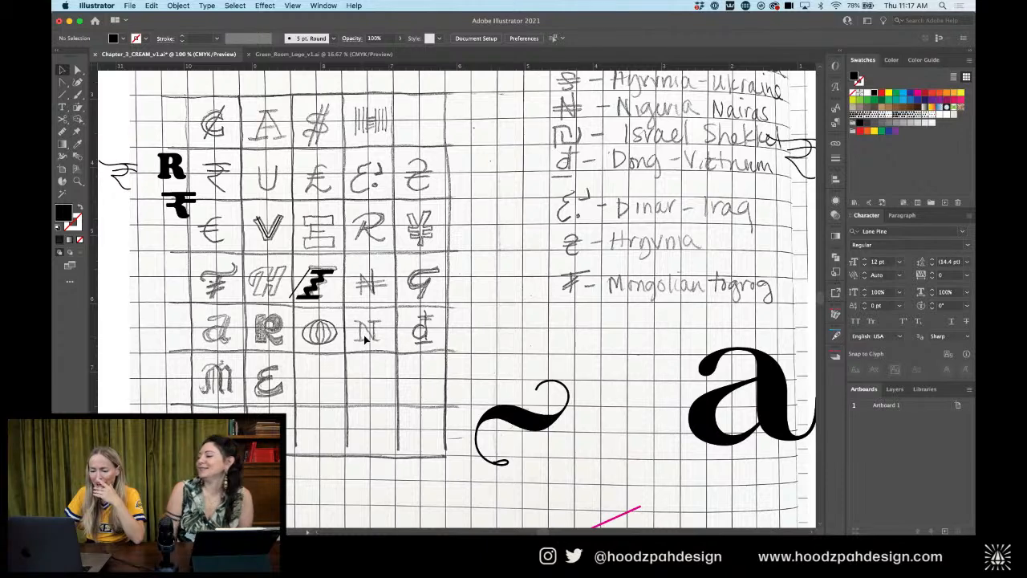
pyautogui.moveTo(638, 336); pyautogui.dragTo(199, 330)
pyautogui.moveTo(570, 330); pyautogui.dragTo(289, 335)
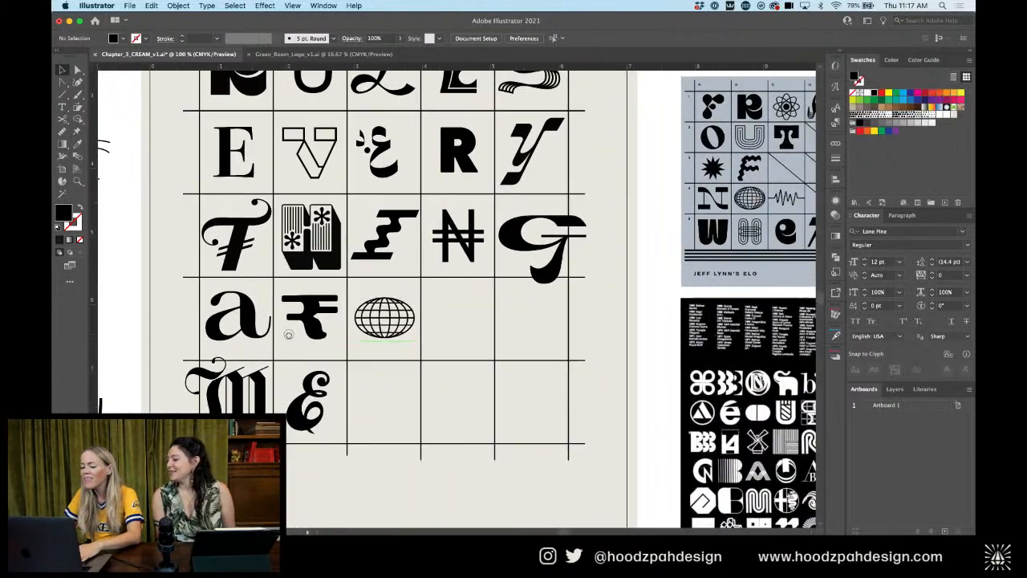
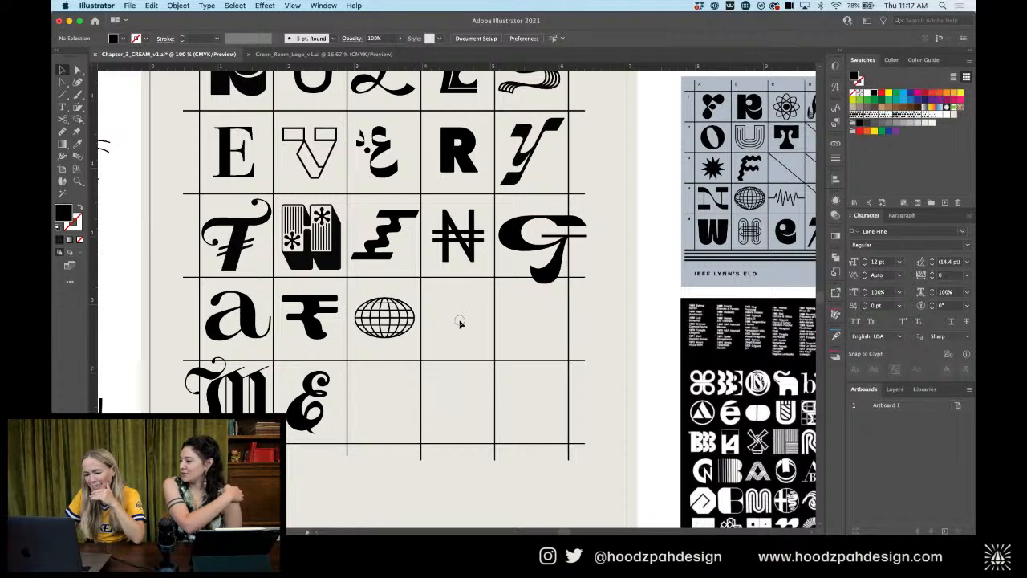
# Shift the globe onto the line between the fifth row's second and third cells and scale the rupee symbol to about 0.73 in wide
pyautogui.moveTo(459, 309); pyautogui.dragTo(520, 321)
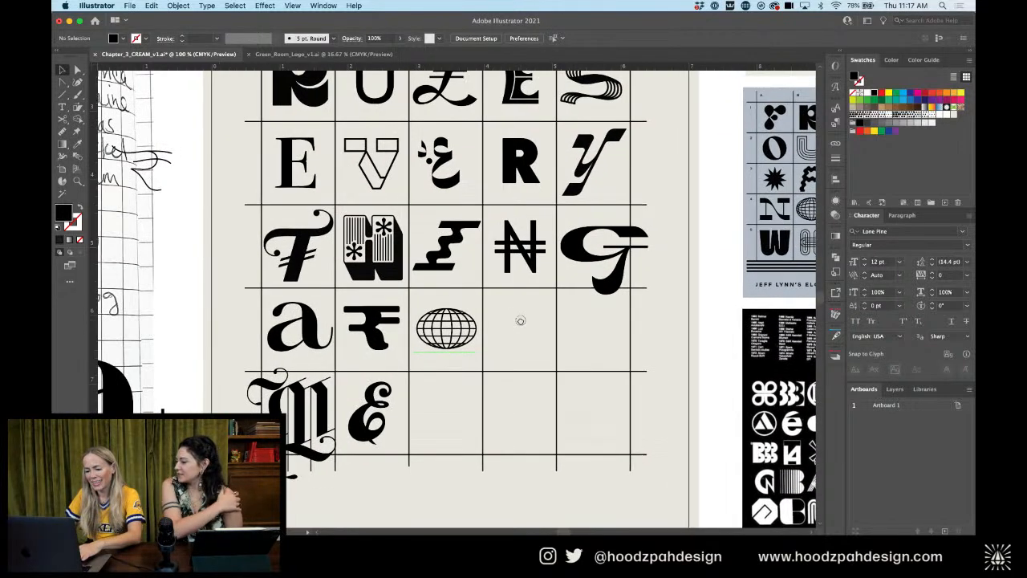
pyautogui.moveTo(454, 326); pyautogui.dragTo(384, 316)
pyautogui.click(382, 316)
pyautogui.click(389, 316)
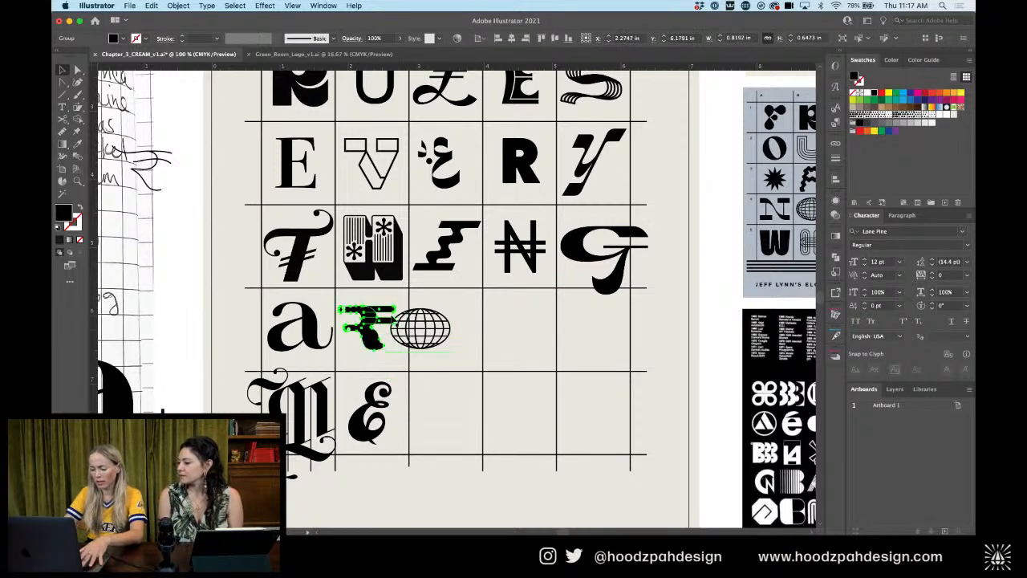
pyautogui.press('super+equal')
pyautogui.press('super+equal')
pyautogui.moveTo(508, 297); pyautogui.dragTo(496, 297)
pyautogui.moveTo(574, 295); pyautogui.dragTo(568, 295)
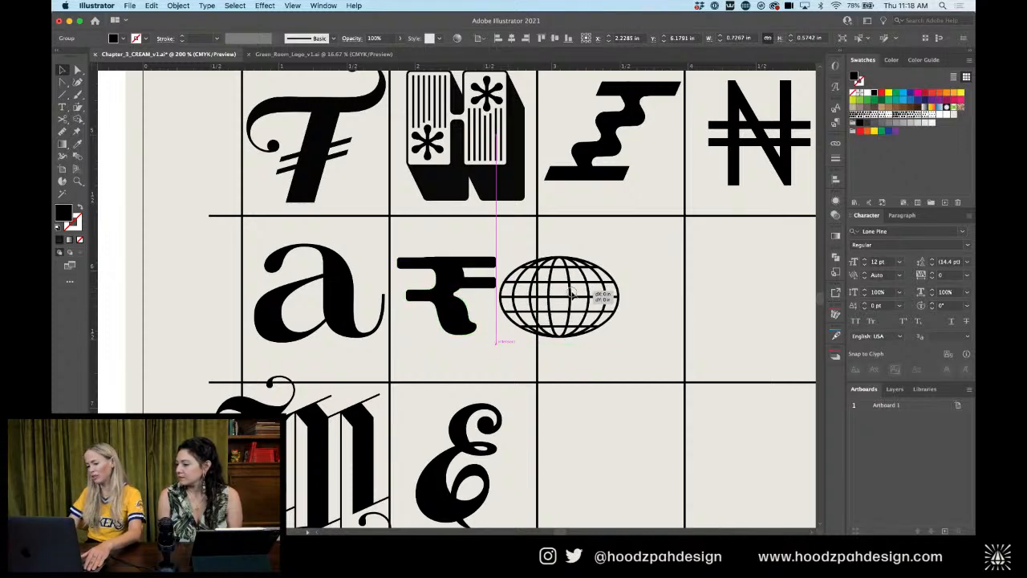
# Move the globe straight down out of the fifth row to the bottom line of the grid
pyautogui.press('super+minus')
pyautogui.press('super+minus')
pyautogui.press('super+minus')
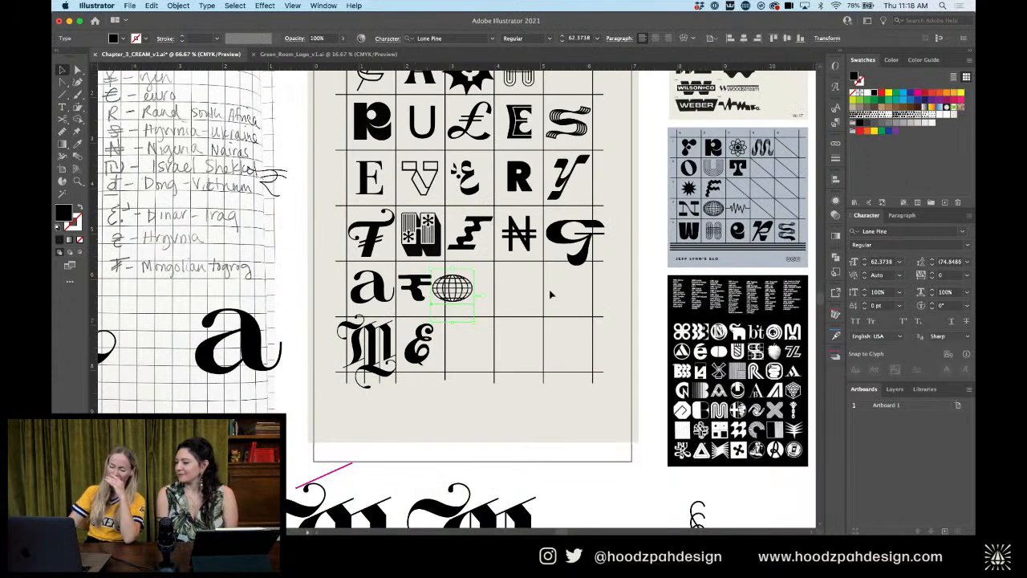
pyautogui.press('super+equal')
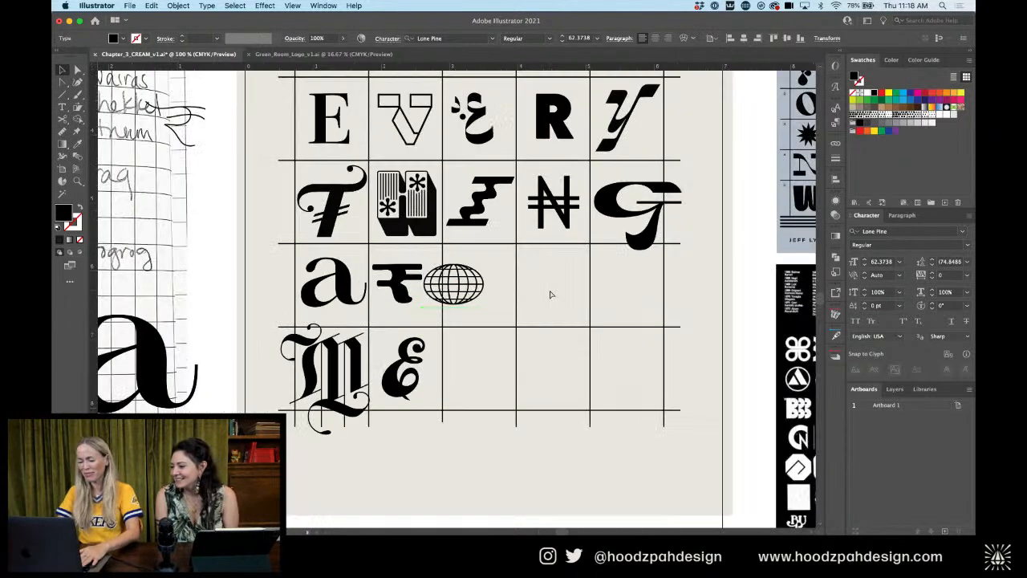
pyautogui.moveTo(550, 290); pyautogui.dragTo(556, 326)
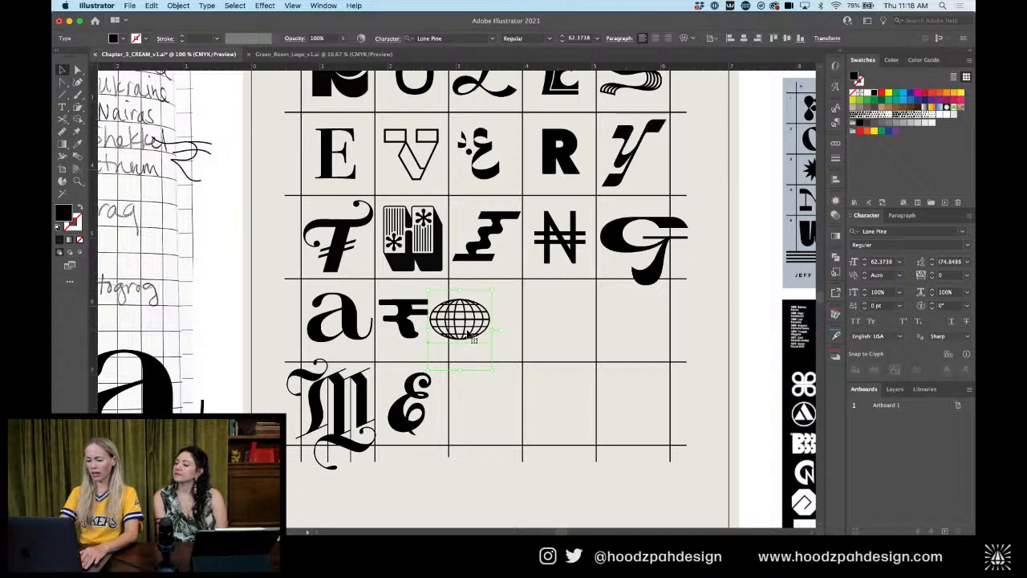
pyautogui.moveTo(472, 336); pyautogui.dragTo(472, 467)
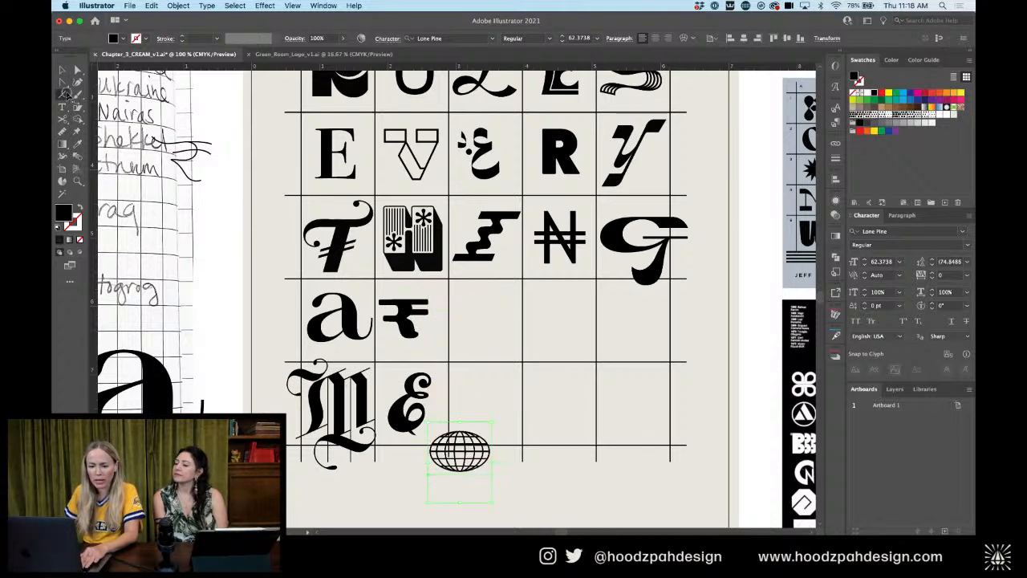
# Draw a circle about 0.68 in across on the line after the rupee symbol, with a 1 pt black stroke and no fill
pyautogui.moveTo(63, 94); pyautogui.dragTo(103, 108)
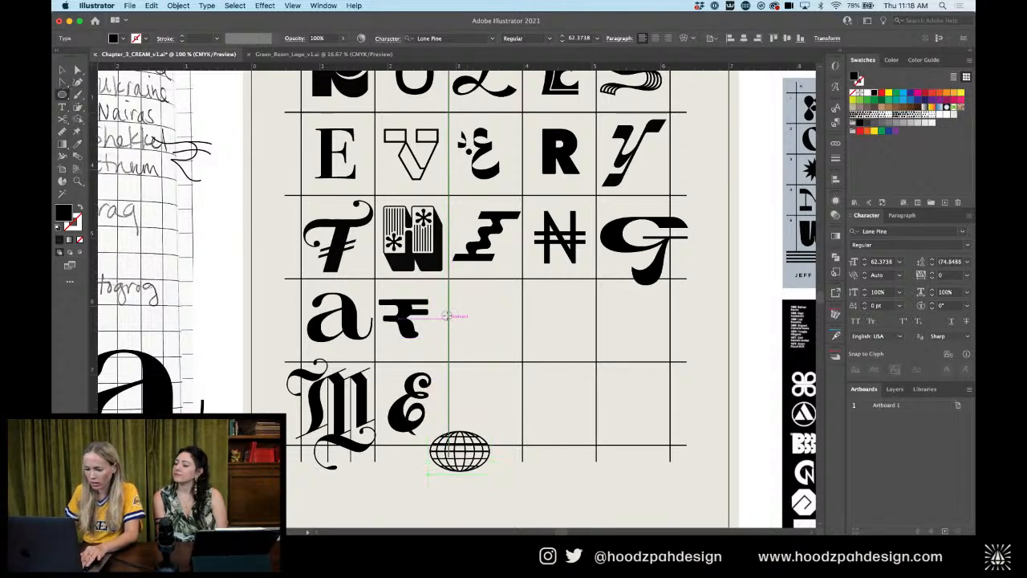
pyautogui.moveTo(449, 317); pyautogui.dragTo(438, 296)
pyautogui.press('super+equal')
pyautogui.press('super+equal')
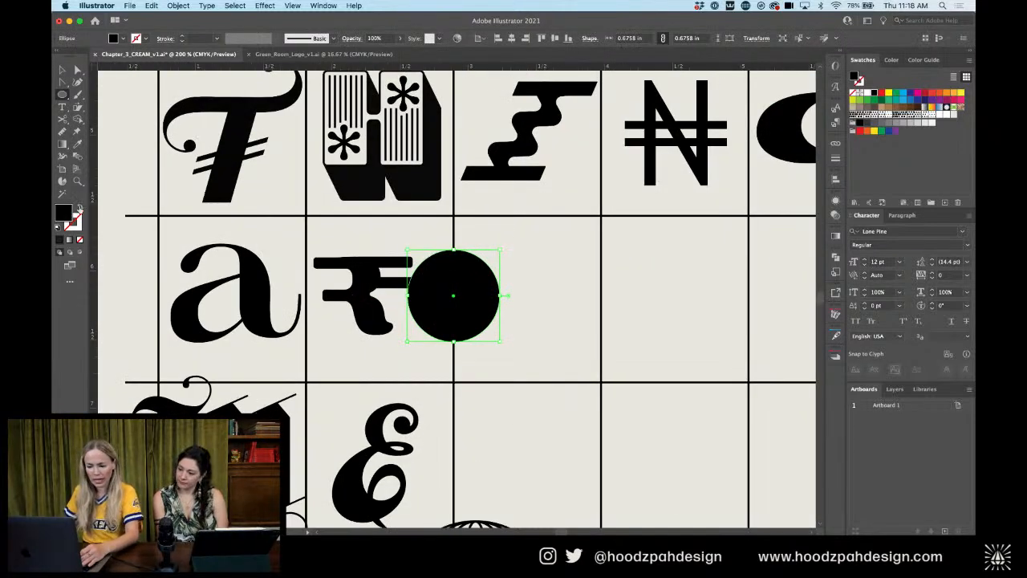
pyautogui.click(79, 207)
pyautogui.press('v')
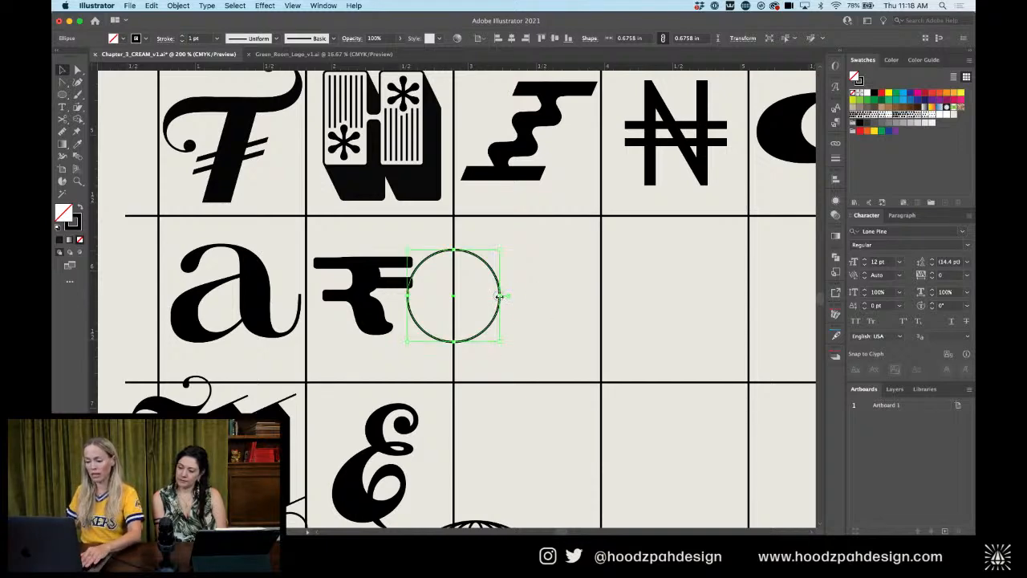
# Add two progressively narrower concentric ellipses at the circle's full height as globe meridians, and widen the larger one slightly
pyautogui.moveTo(499, 296); pyautogui.dragTo(484, 297)
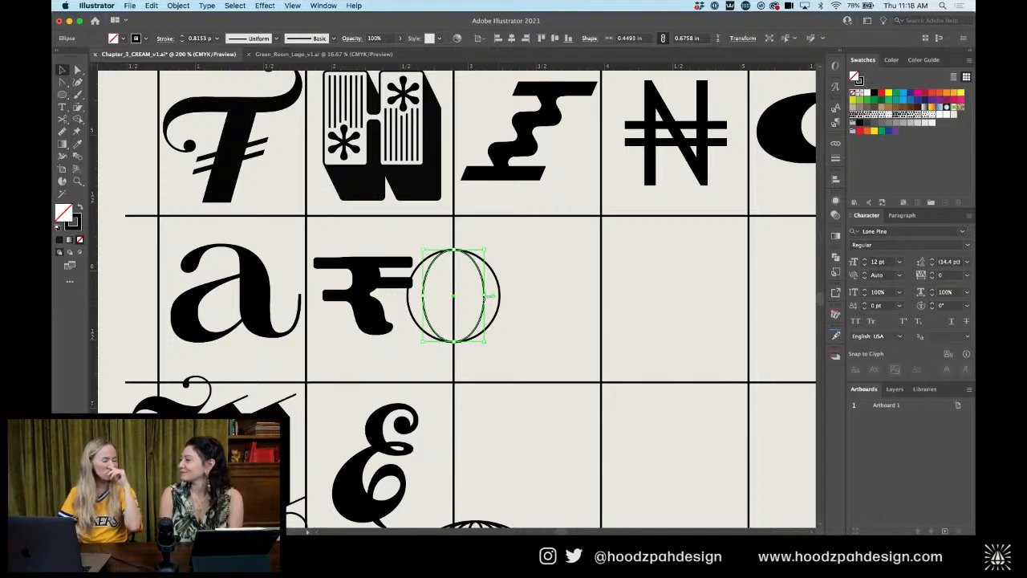
pyautogui.press('super+equal')
pyautogui.press('super+equal')
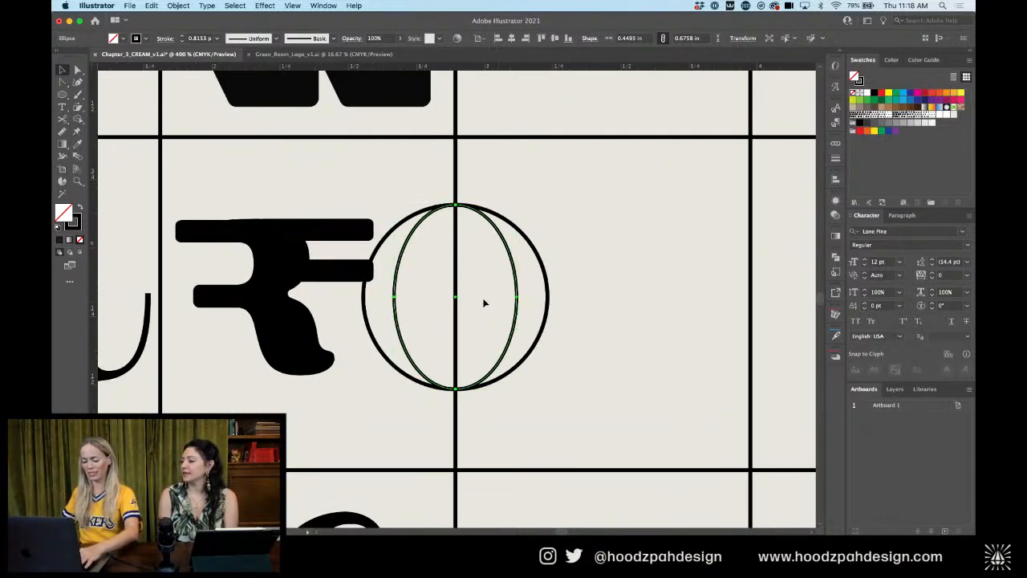
pyautogui.moveTo(516, 298); pyautogui.dragTo(485, 297)
pyautogui.keyDown('shift'); pyautogui.click(522, 288); pyautogui.keyUp('shift')
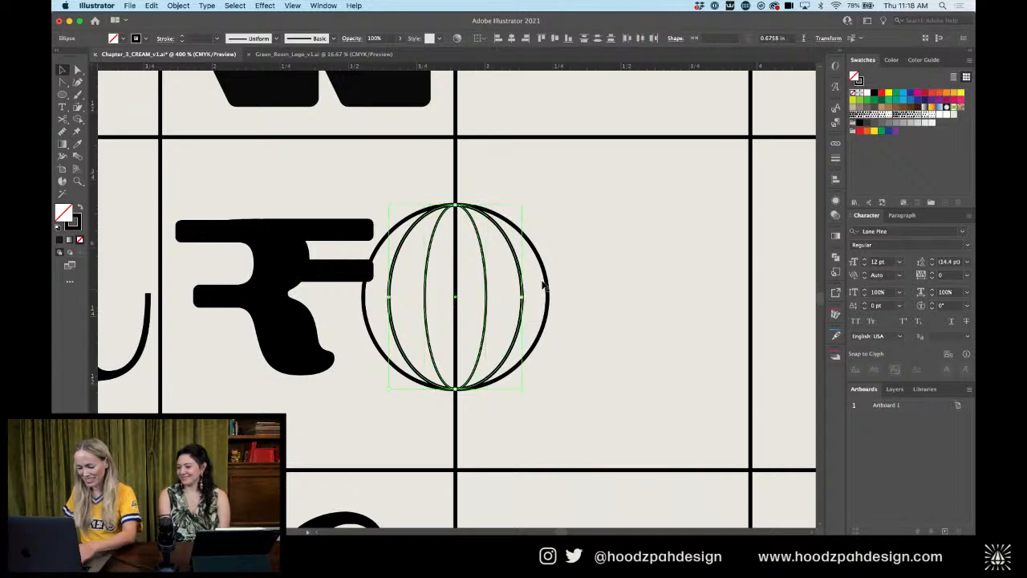
# Match the stroke of both inner ellipses to the outer circle's 1 pt outline with the Eyedropper
pyautogui.press('i')
pyautogui.click(547, 280)
pyautogui.press('v')
pyautogui.click(579, 270)
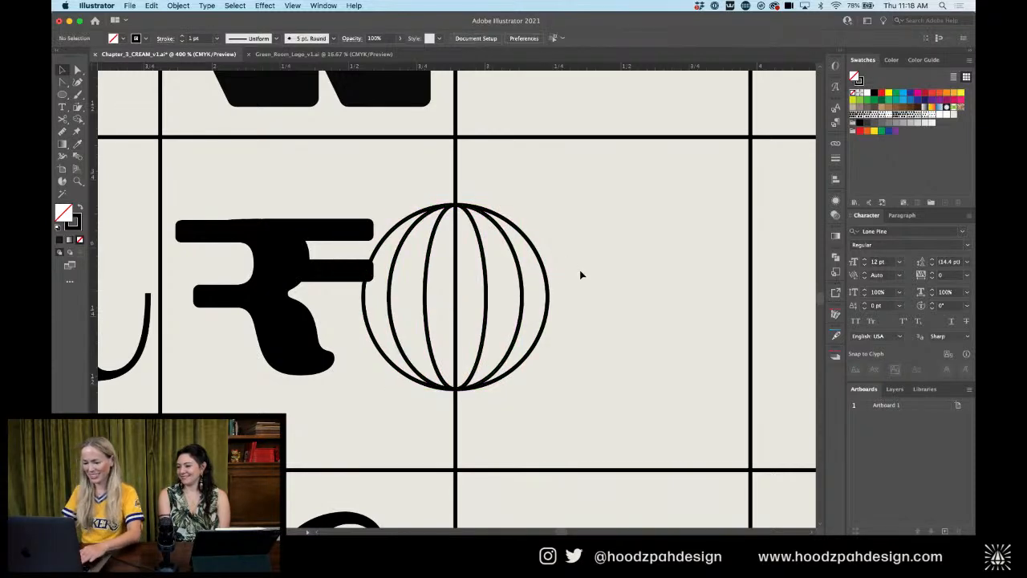
# Shorten the rupee symbol's left-hand strokes by nudging their end points inward inside the group
pyautogui.press('super+minus')
pyautogui.press('super+minus')
pyautogui.press('super+minus')
pyautogui.press('super+minus')
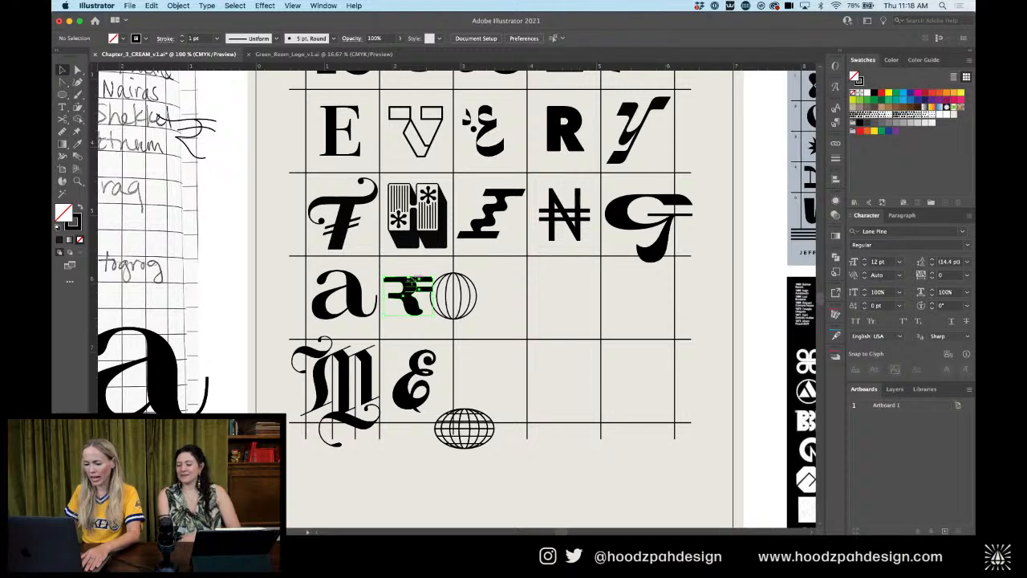
pyautogui.click(412, 284)
pyautogui.press('super+plus')
pyautogui.press('super+plus')
pyautogui.press('super+plus')
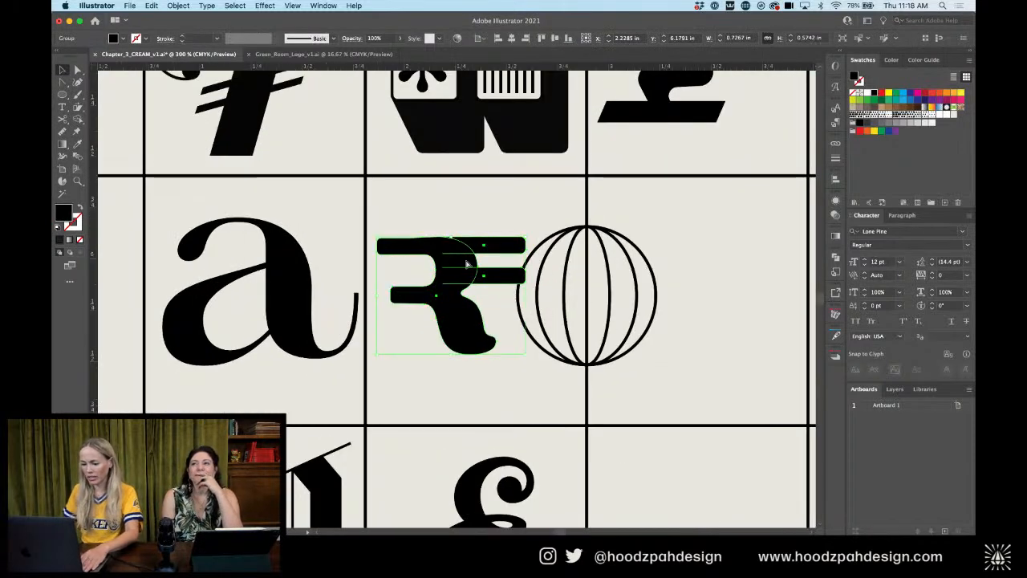
pyautogui.doubleClick(412, 283)
pyautogui.press('a')
pyautogui.moveTo(348, 203); pyautogui.dragTo(404, 322)
pyautogui.press('Right')
pyautogui.press('Right')
pyautogui.press('Right')
pyautogui.press('Right')
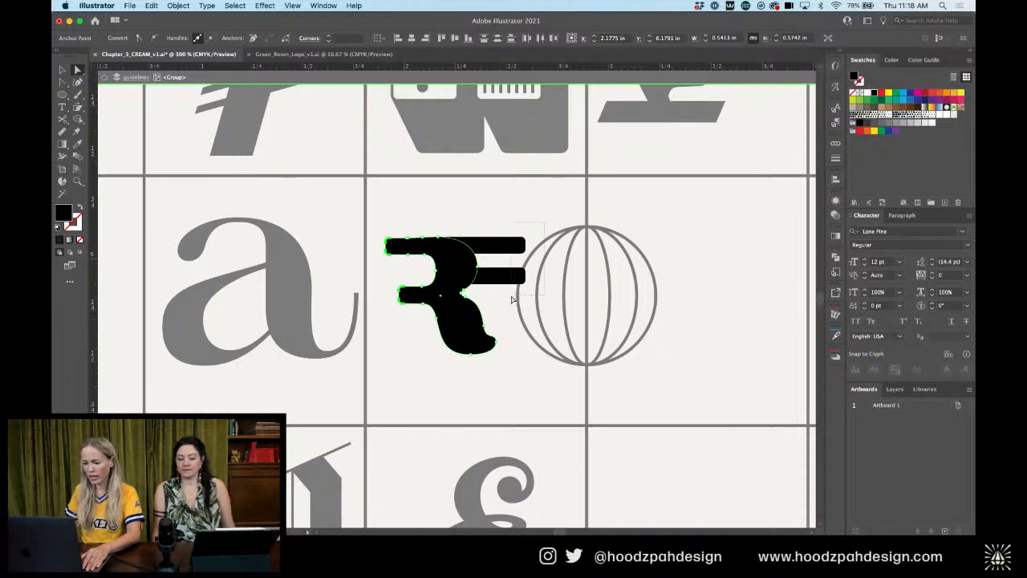
# Shorten the rupee symbol's two right-hand bars by nudging their ends inward, and leave the group
pyautogui.moveTo(511, 300); pyautogui.dragTo(511, 300)
pyautogui.press('Left')
pyautogui.press('Left')
pyautogui.press('Left')
pyautogui.press('Left')
pyautogui.press('Left')
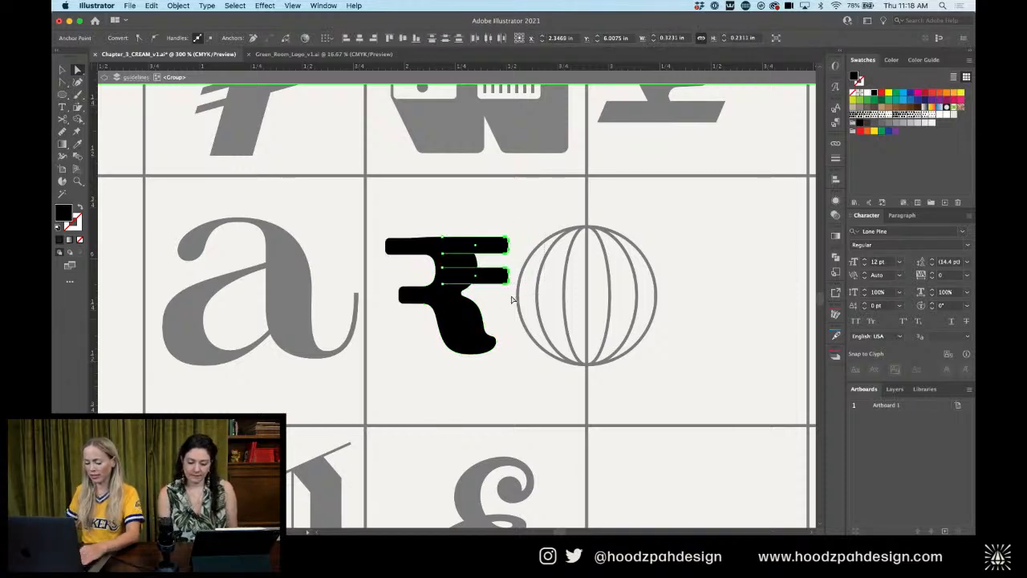
pyautogui.press('v')
pyautogui.click(521, 222)
pyautogui.doubleClick(531, 216)
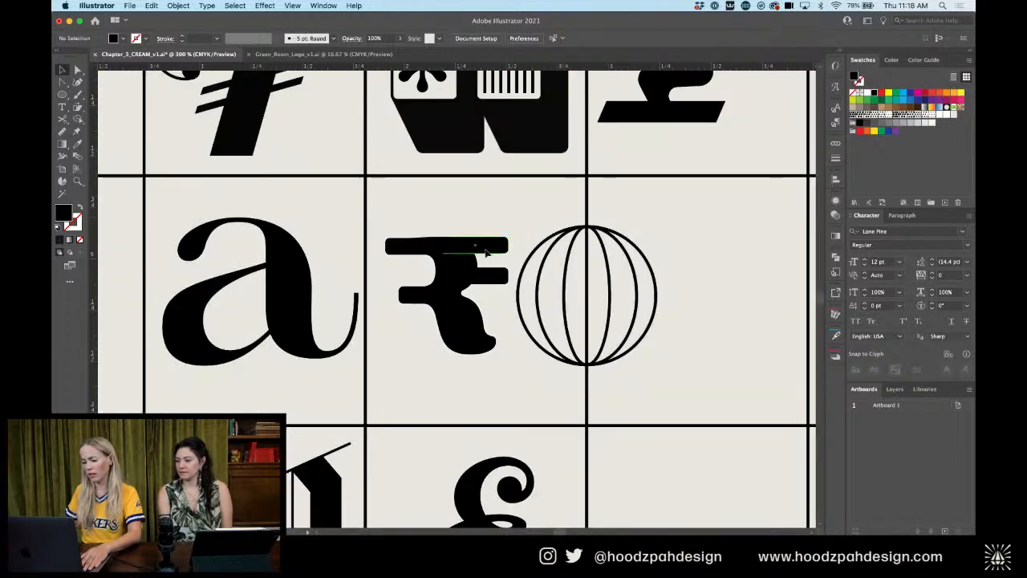
# Set a Lone Pine U beside the new globe in the fifth row's third cell and scale it to about 41 pt
pyautogui.press('super+minus')
pyautogui.press('super+minus')
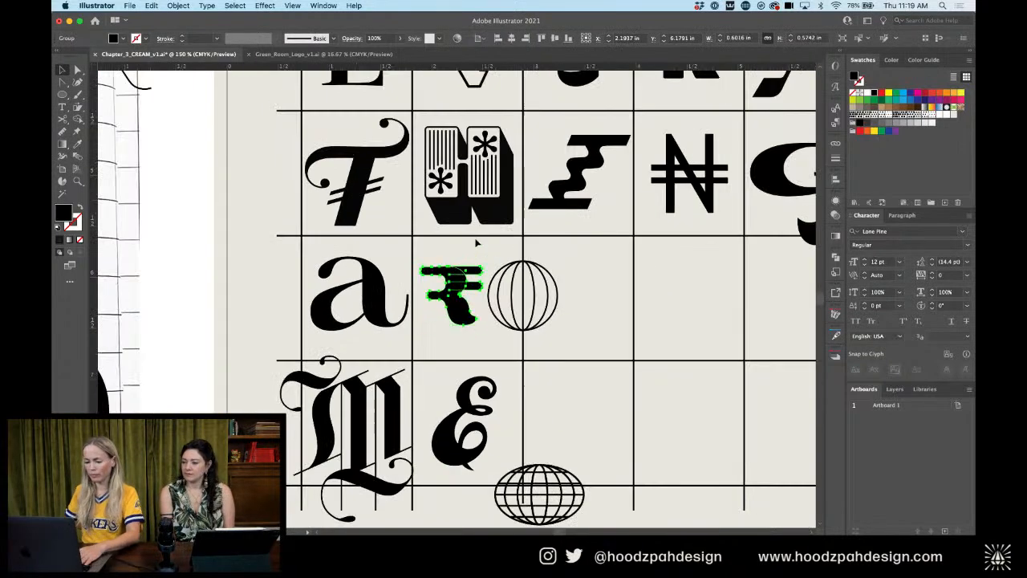
pyautogui.scroll(10, 482, 240)
pyautogui.hscroll(-10, 481, 241)
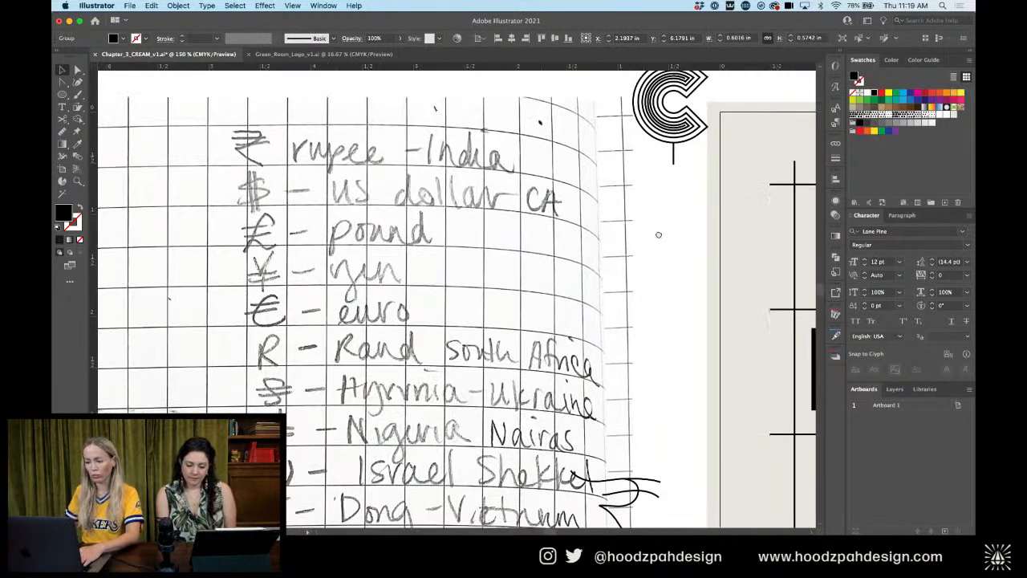
pyautogui.hscroll(10, 658, 235)
pyautogui.scroll(-10, 521, 281)
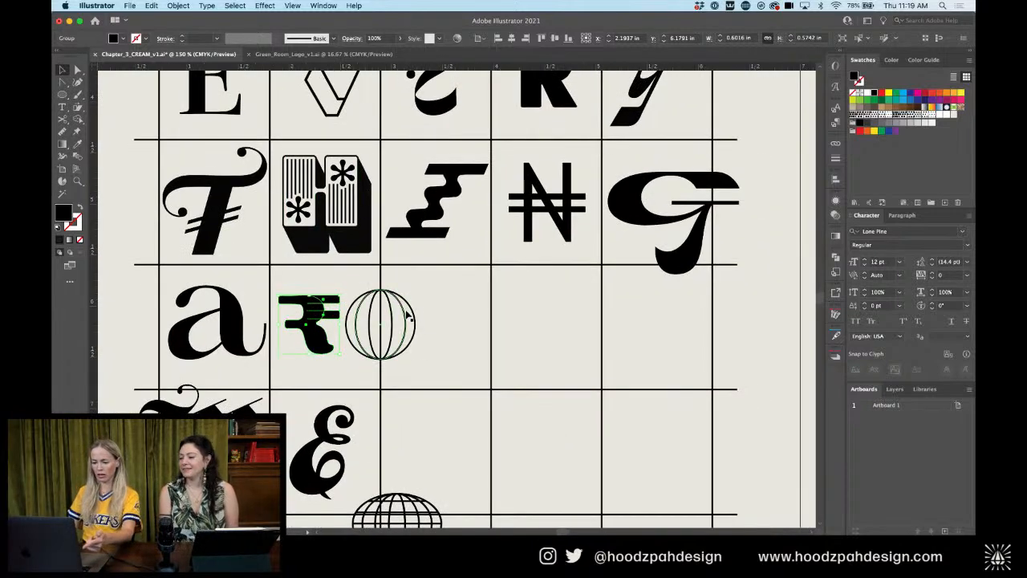
pyautogui.click(458, 314)
pyautogui.click(62, 105)
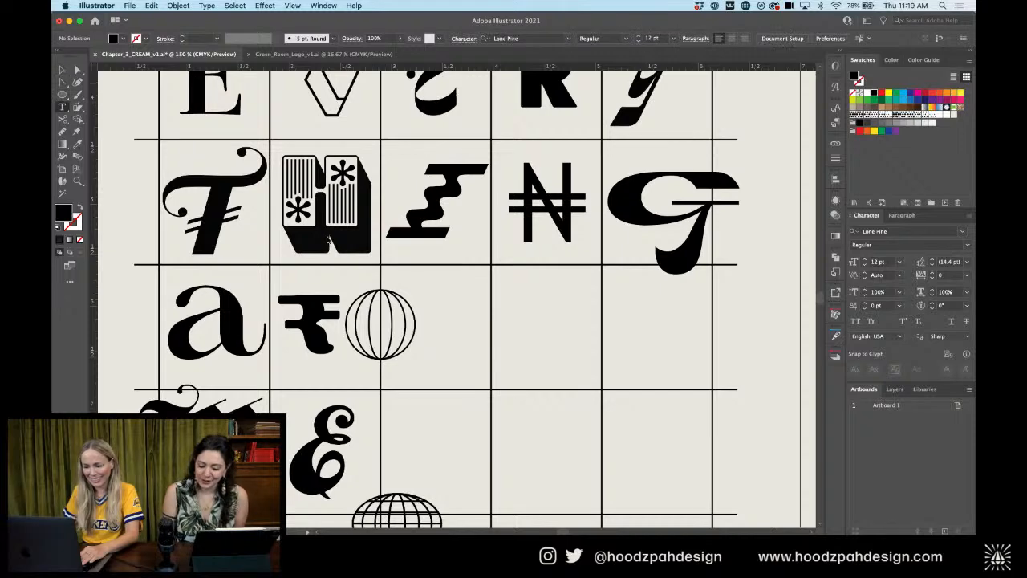
pyautogui.click(453, 333)
pyautogui.write('u')
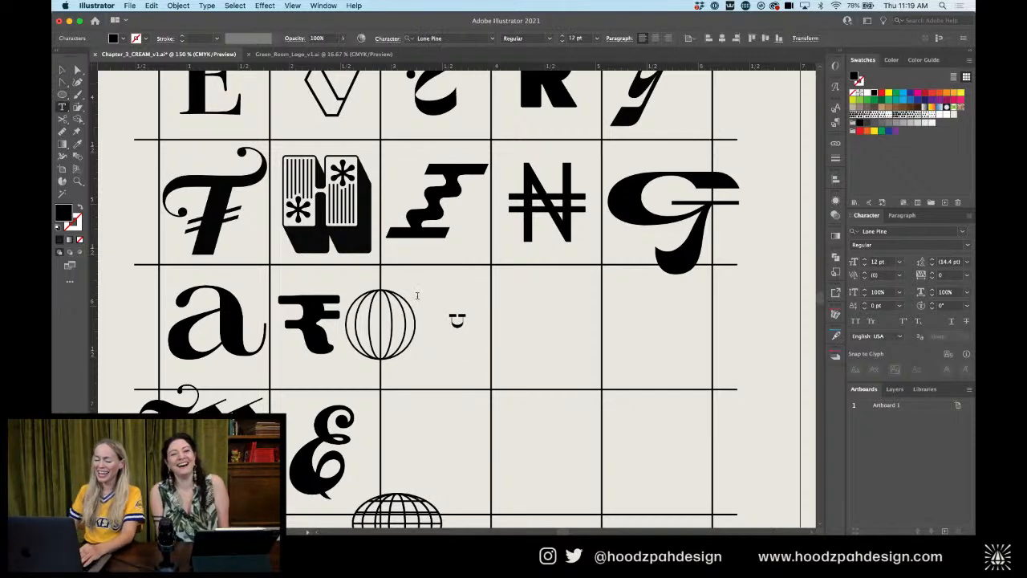
pyautogui.click(61, 70)
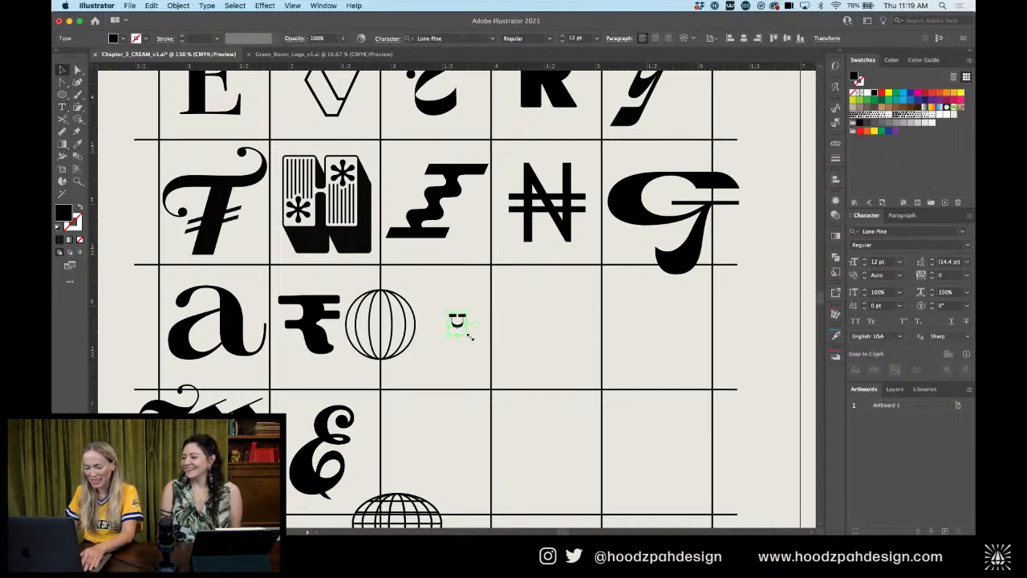
pyautogui.moveTo(470, 337)
pyautogui.mouseDown()
pyautogui.moveTo(513, 374)
pyautogui.moveTo(509, 389)
pyautogui.moveTo(458, 353)
pyautogui.moveTo(479, 352)
pyautogui.moveTo(467, 347)
pyautogui.mouseUp()
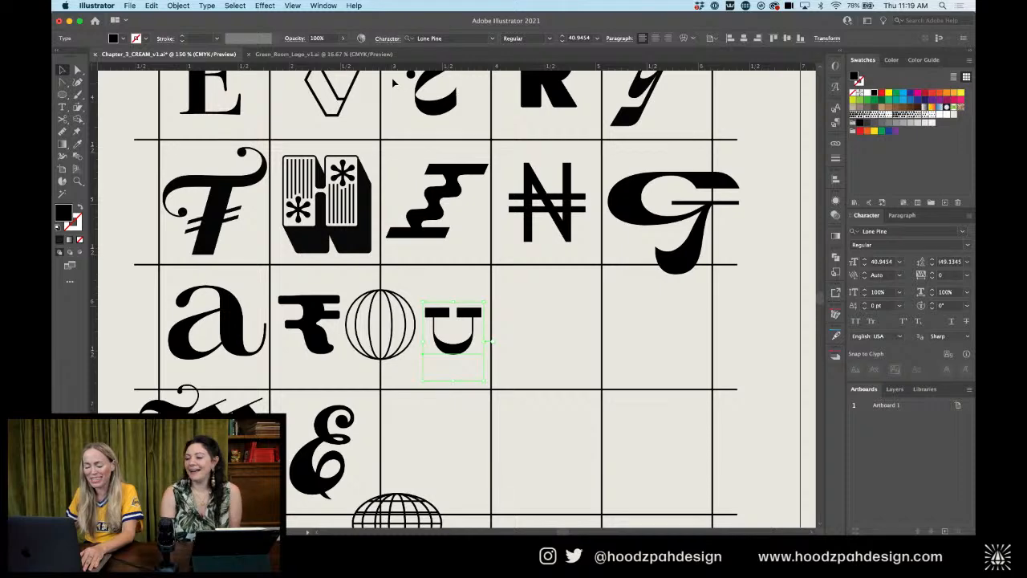
# Convert the U to outlines and raise its two top serifs so the letter is about 0.6 in tall
pyautogui.click(215, 5)
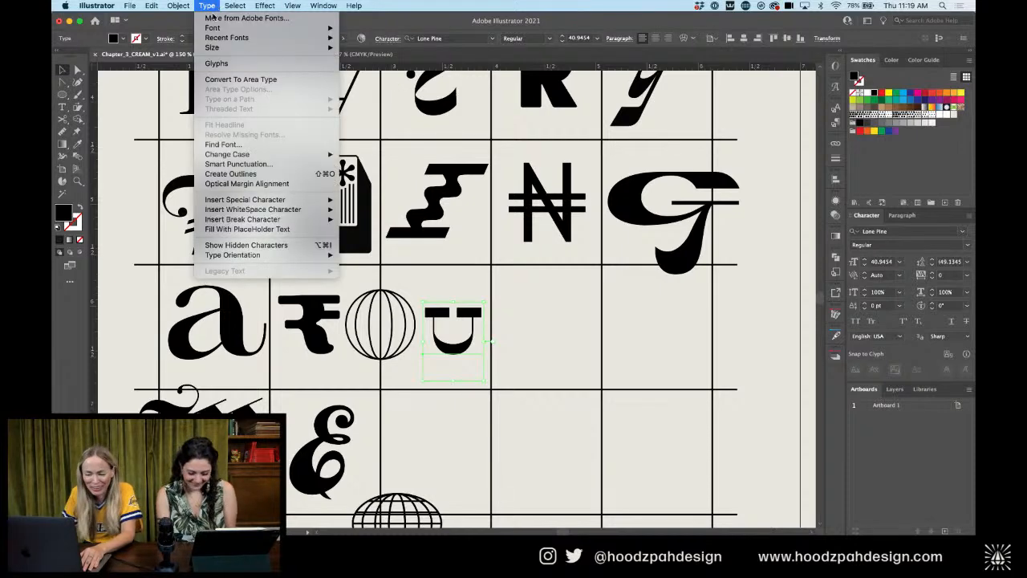
pyautogui.click(236, 167)
pyautogui.press('super+equal')
pyautogui.press('super+equal')
pyautogui.press('super+equal')
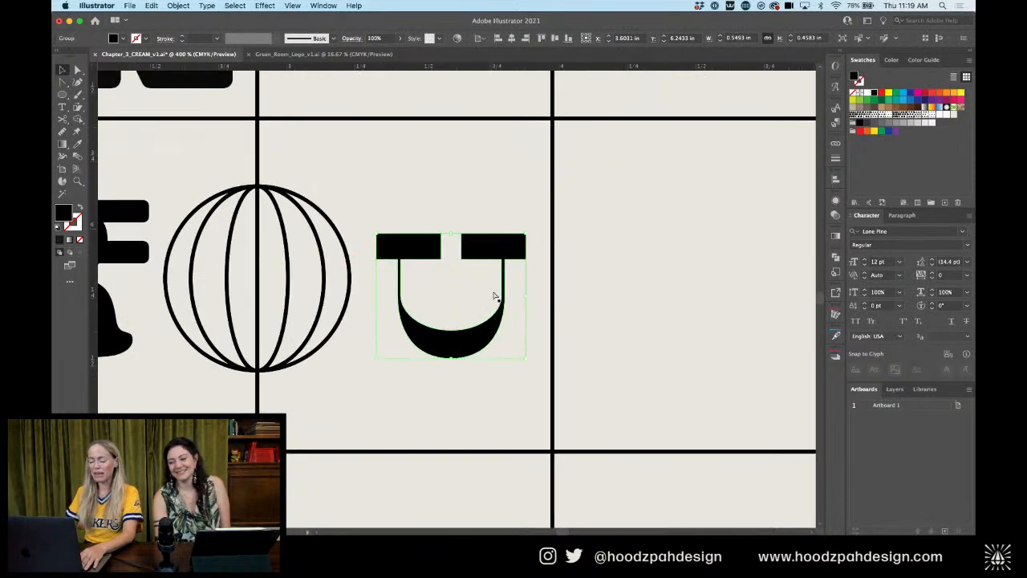
pyautogui.doubleClick(483, 337)
pyautogui.press('a')
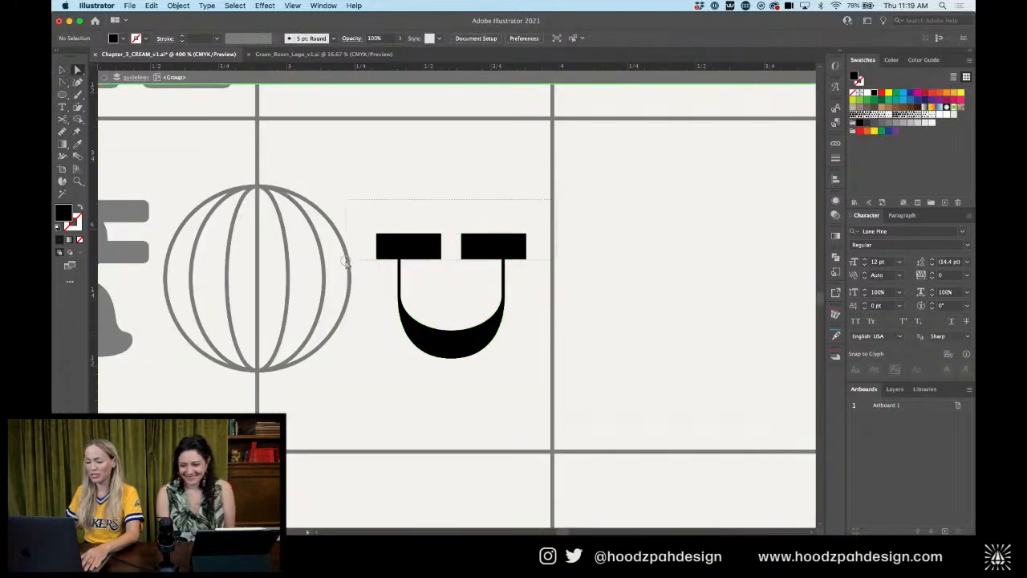
pyautogui.hotkey('shift', 'Up')
pyautogui.press('super+minus')
pyautogui.press('super+minus')
pyautogui.press('super+minus')
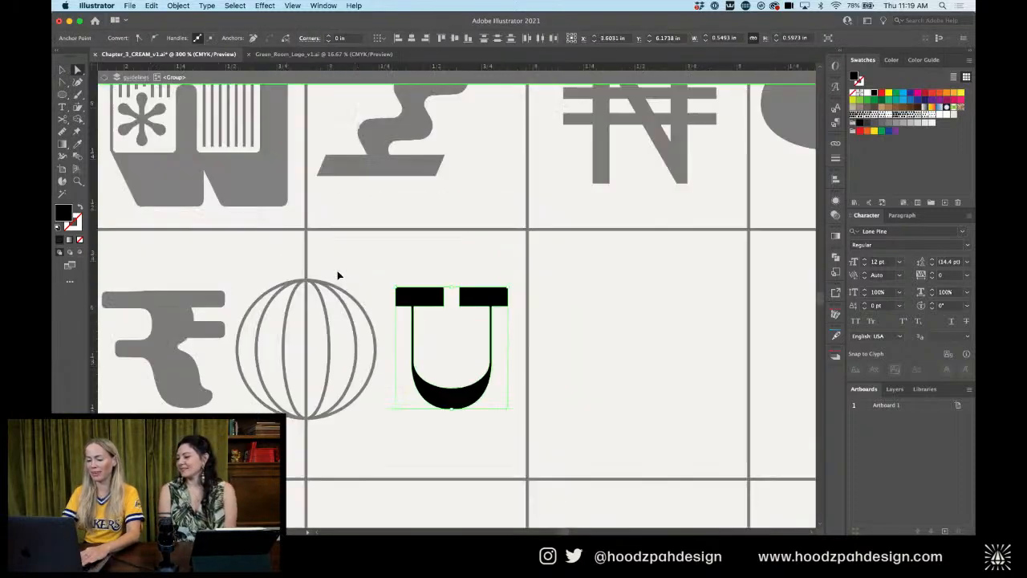
pyautogui.doubleClick(514, 287)
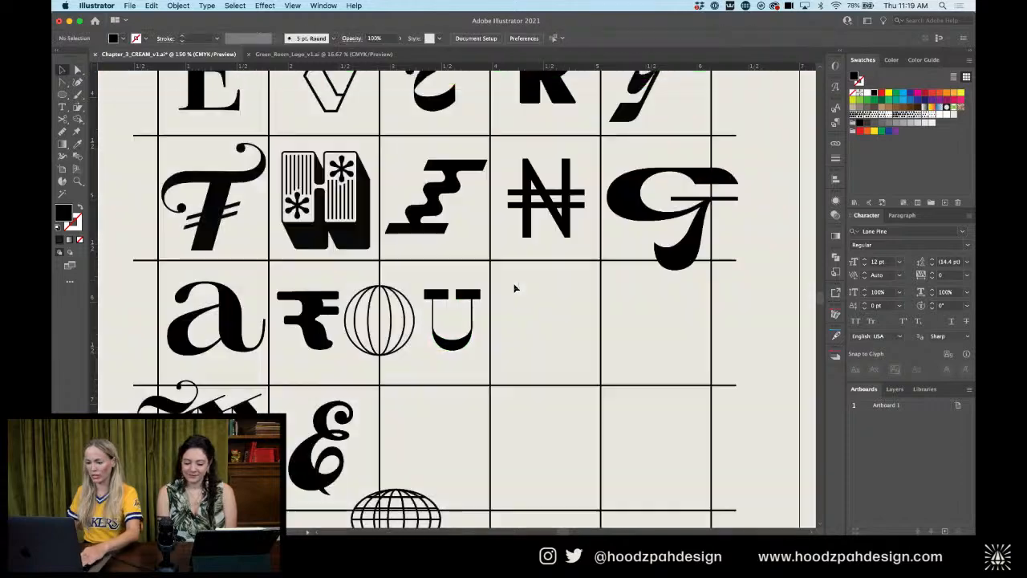
pyautogui.press('super+minus')
pyautogui.press('super+minus')
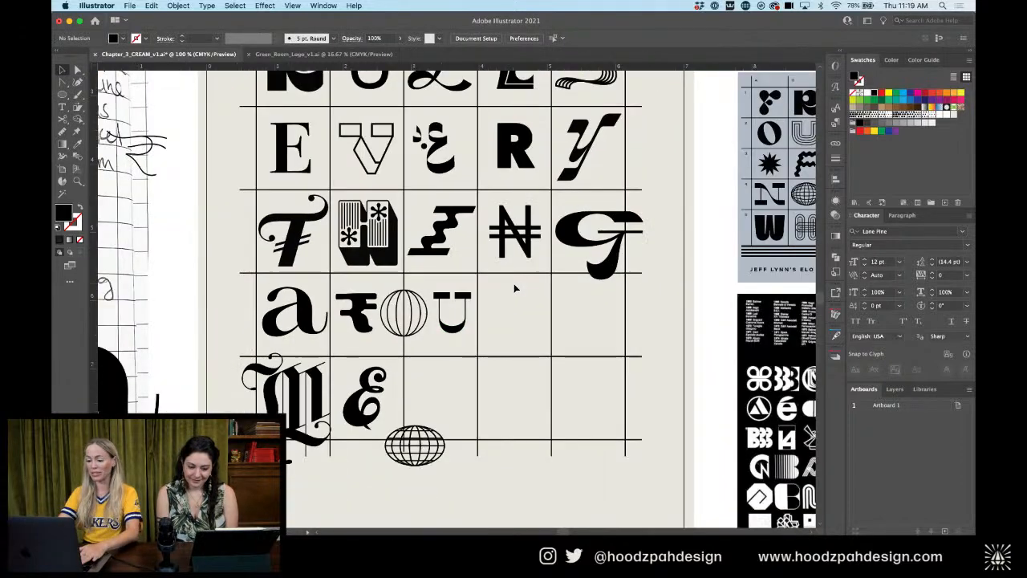
pyautogui.moveTo(514, 285); pyautogui.dragTo(512, 326)
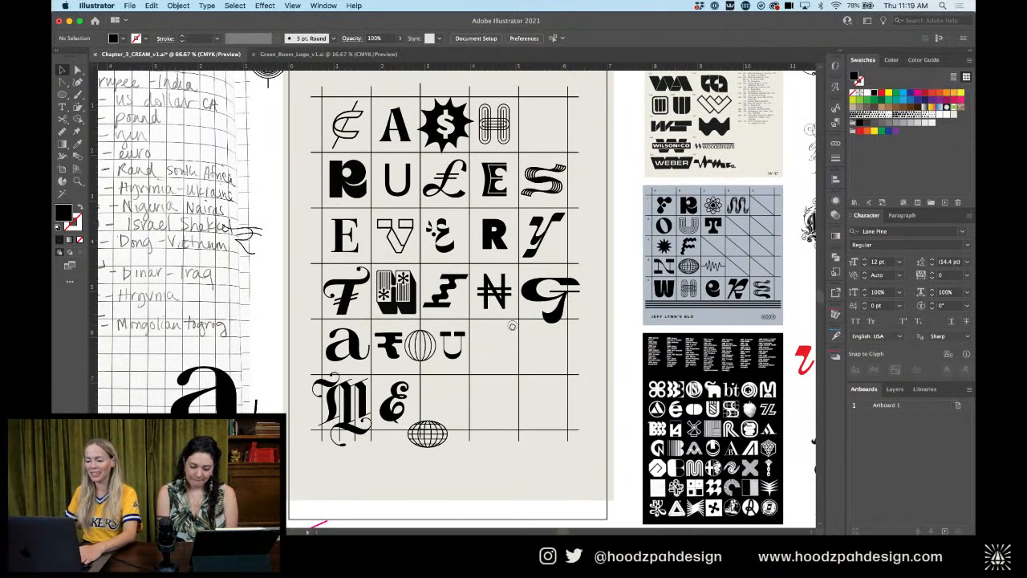
pyautogui.press('super+equal')
pyautogui.press('super+equal')
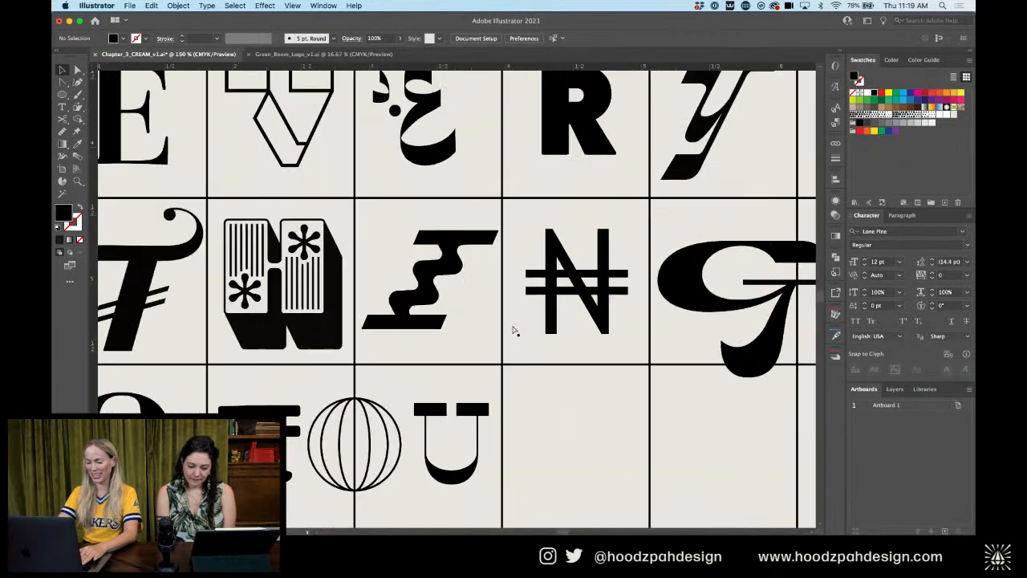
# Move the outlined U from beside the globe into the fifth row's fourth cell
pyautogui.moveTo(512, 325); pyautogui.dragTo(480, 220)
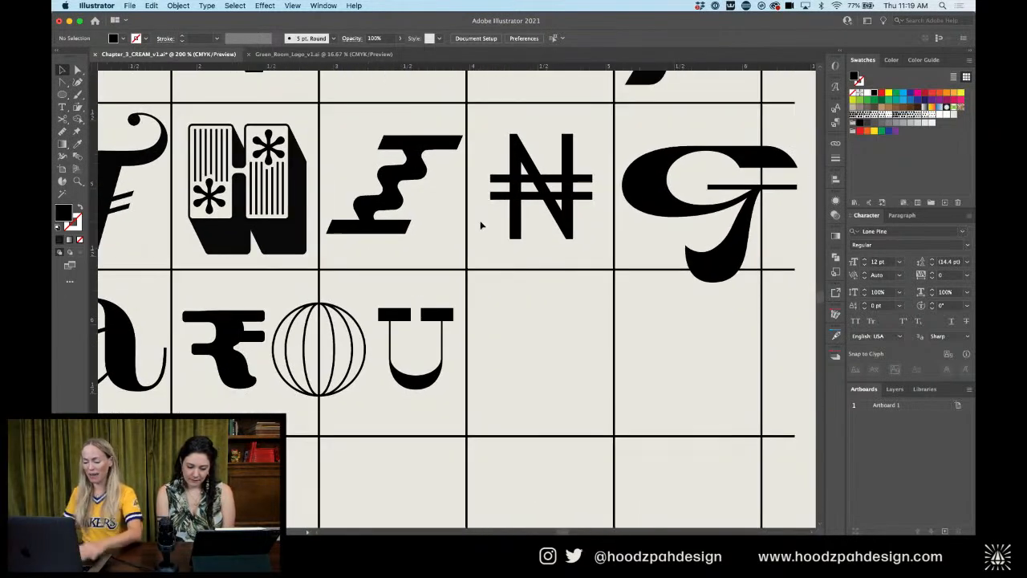
pyautogui.press('super+minus')
pyautogui.press('super+minus')
pyautogui.press('super+minus')
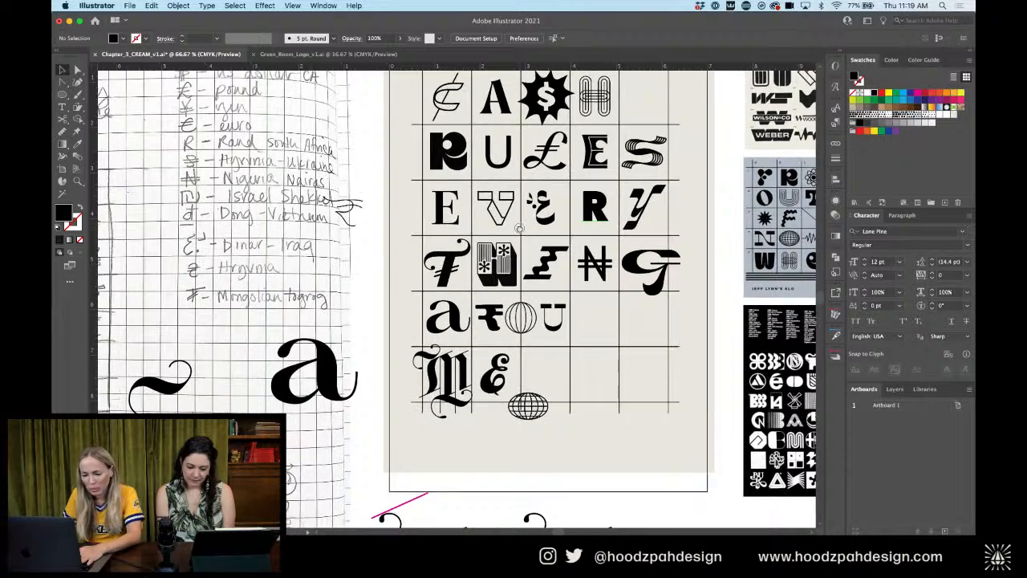
pyautogui.moveTo(519, 229); pyautogui.dragTo(439, 222)
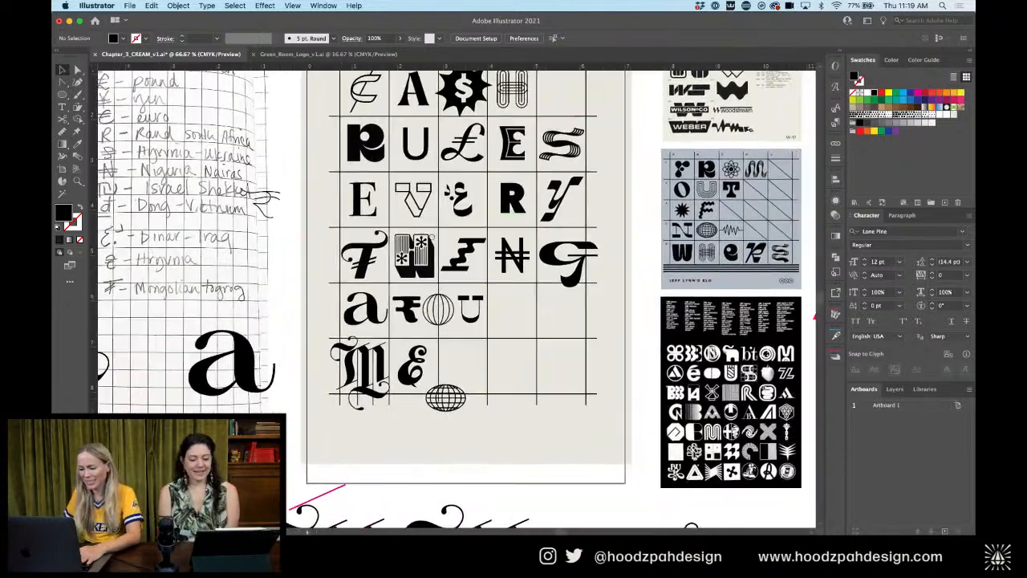
pyautogui.press('super+plus')
pyautogui.press('super+plus')
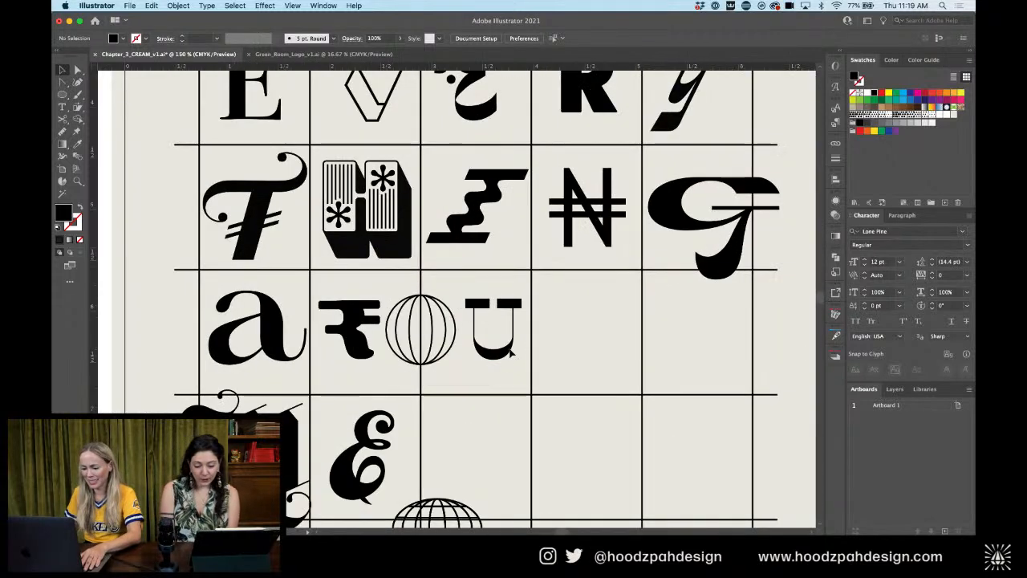
pyautogui.moveTo(510, 351); pyautogui.dragTo(584, 350)
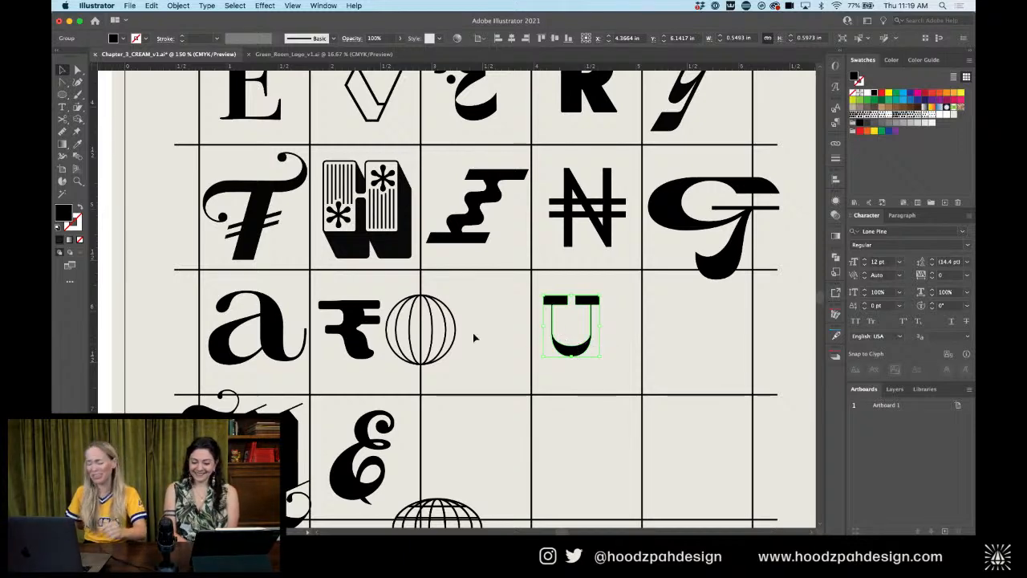
# Examine how the rupee R, globe O and U are spaced and sized across the fifth row's cells
pyautogui.press('super+equal')
pyautogui.press('super+equal')
pyautogui.moveTo(289, 294); pyautogui.dragTo(462, 300)
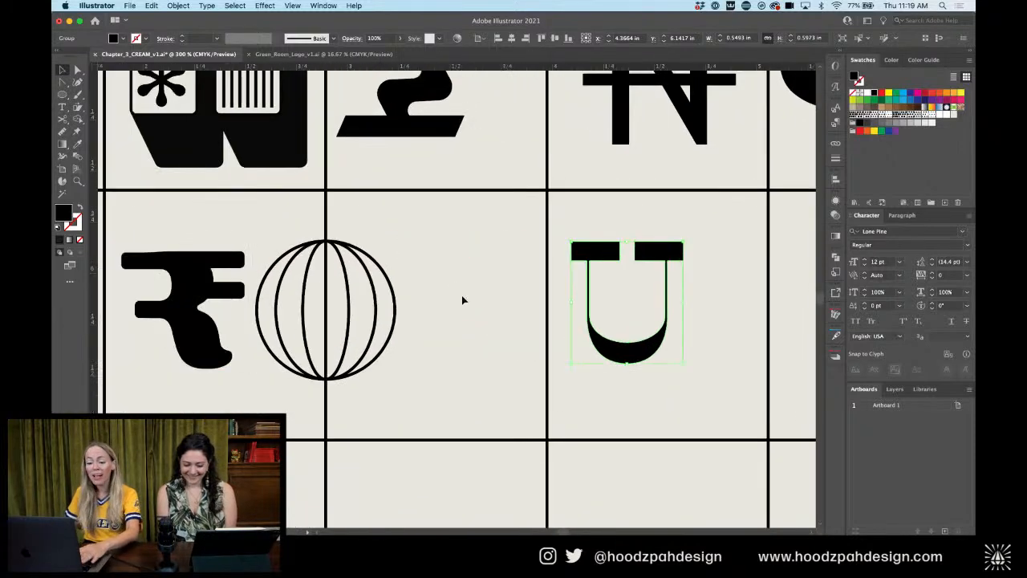
pyautogui.press('super+minus')
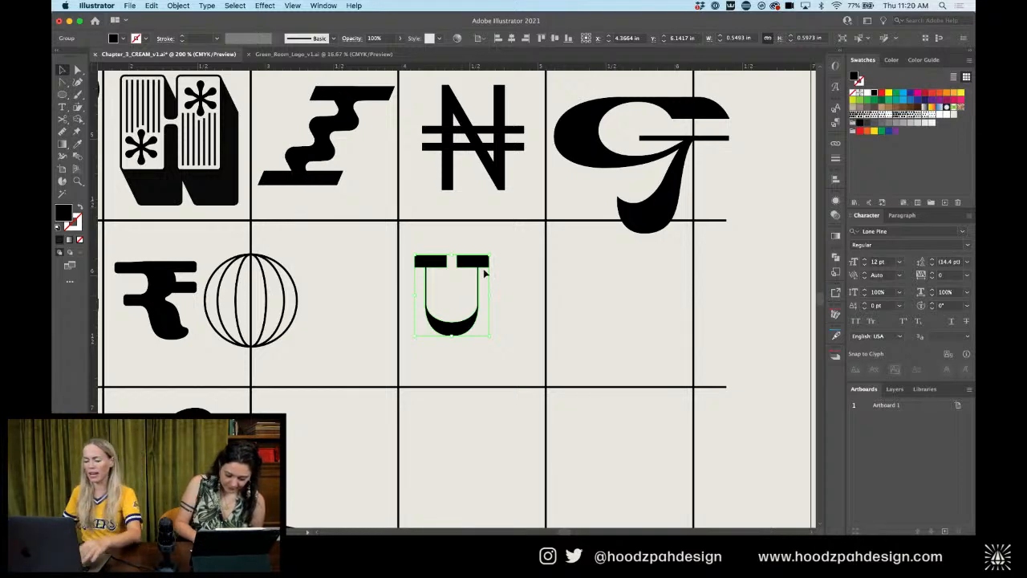
pyautogui.click(358, 281)
pyautogui.click(264, 310)
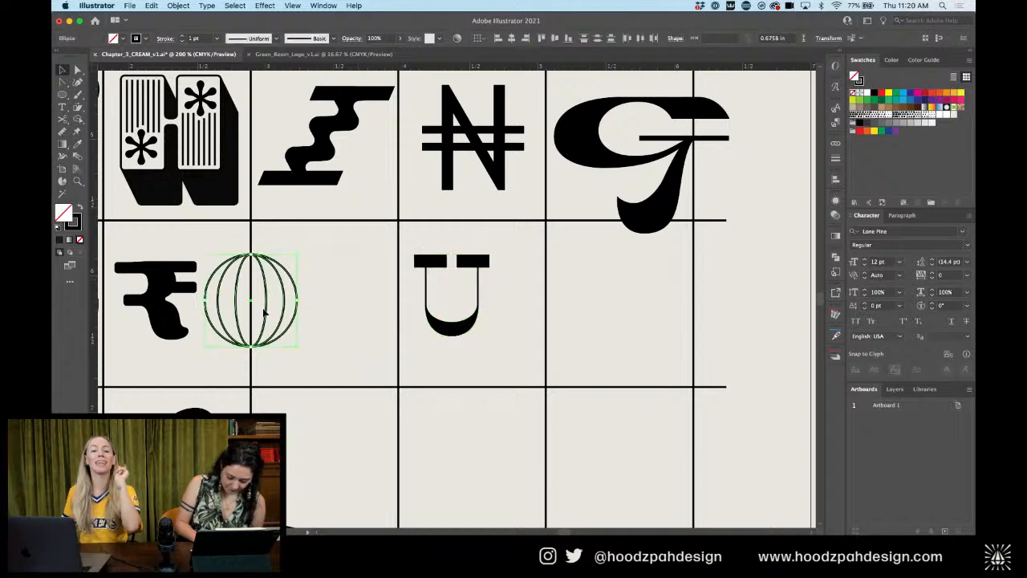
pyautogui.press('super+equal')
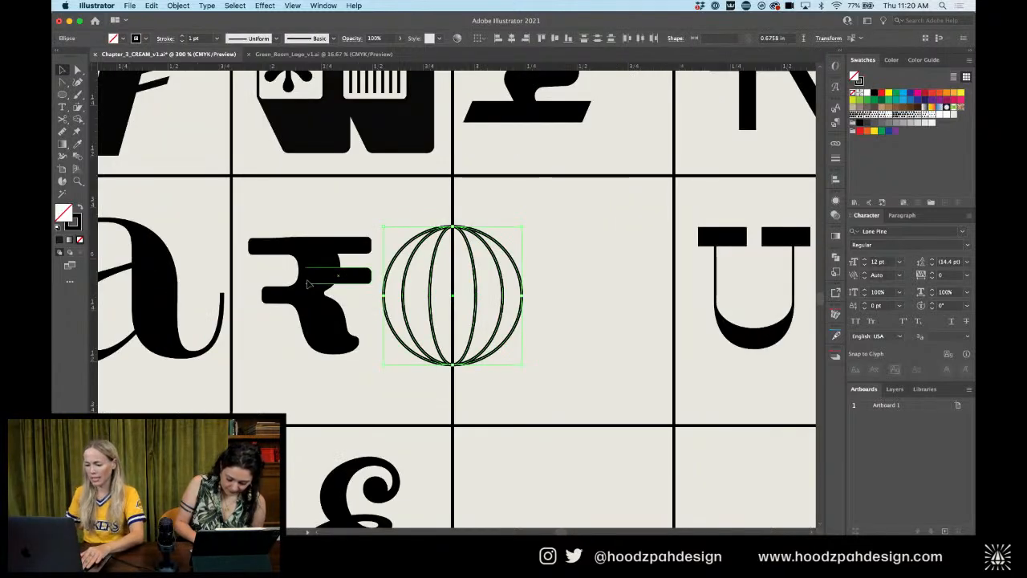
pyautogui.click(565, 225)
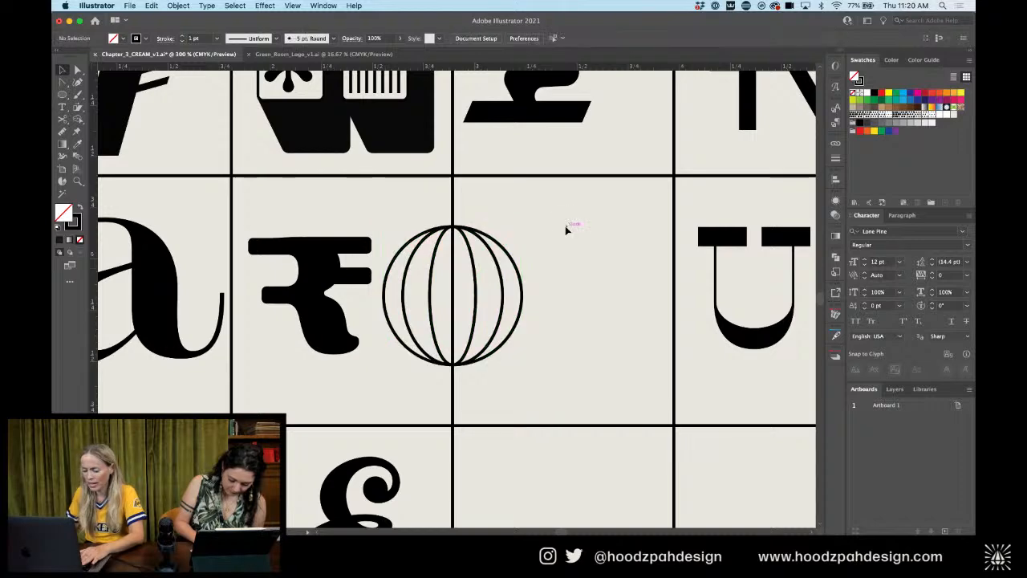
pyautogui.press('super+minus')
pyautogui.moveTo(566, 231); pyautogui.dragTo(528, 240)
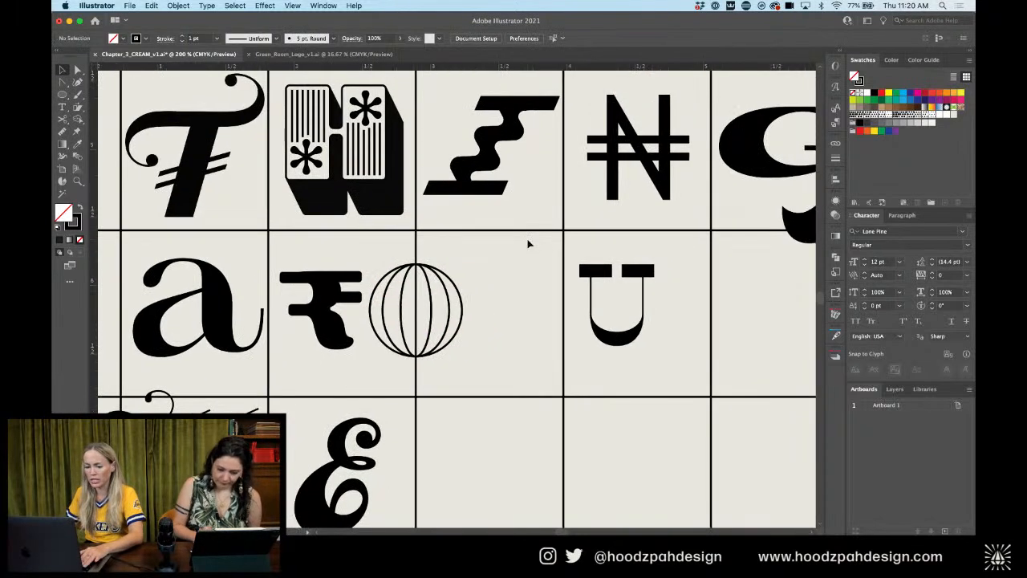
pyautogui.click(431, 321)
pyautogui.click(503, 297)
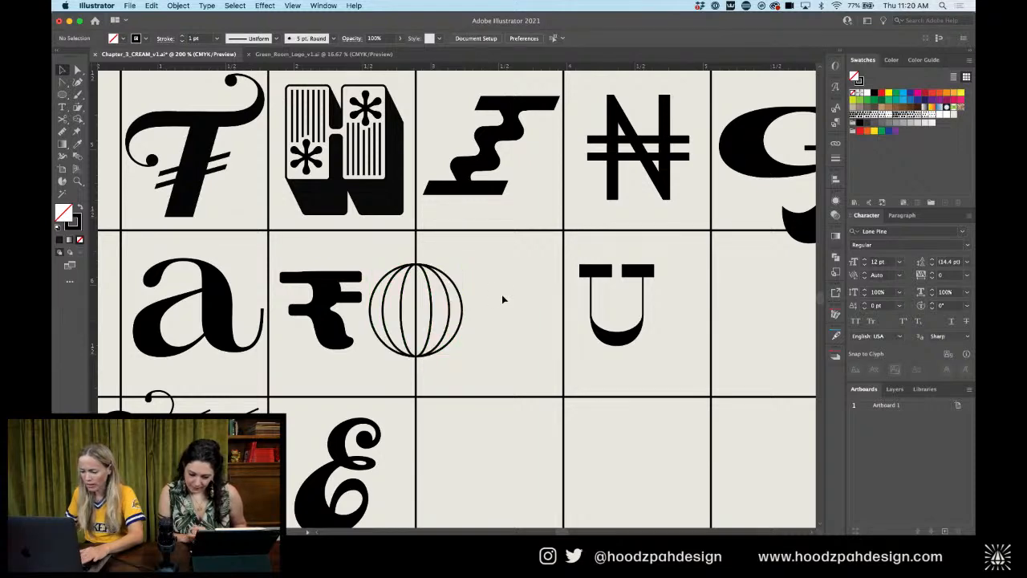
pyautogui.press('super+minus')
pyautogui.press('super+minus')
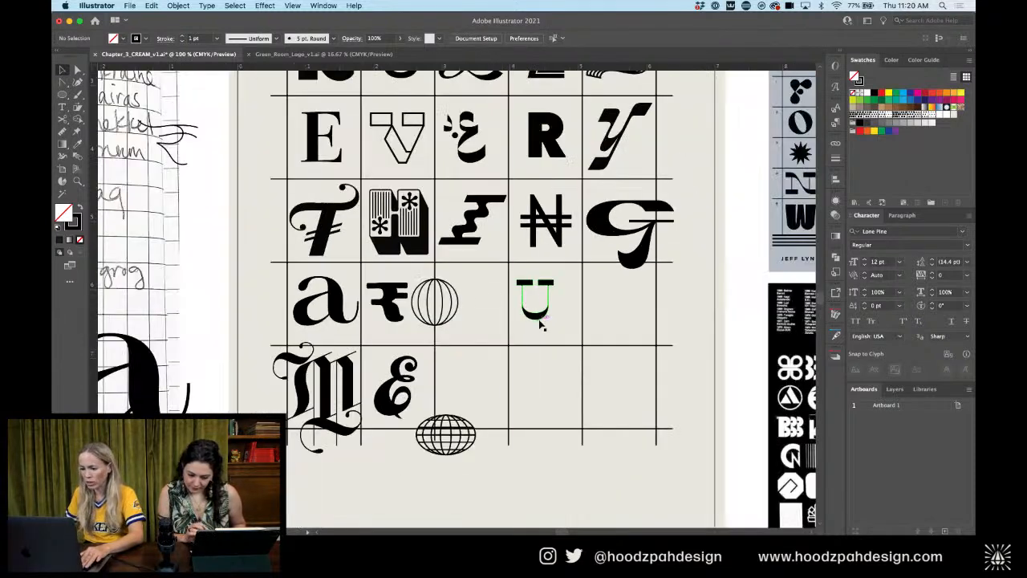
# Select the fifth row's letters without the grid lines and duplicate them below the artboard
pyautogui.click(536, 304)
pyautogui.scroll(-1, 565, 308)
pyautogui.hscroll(1, 565, 307)
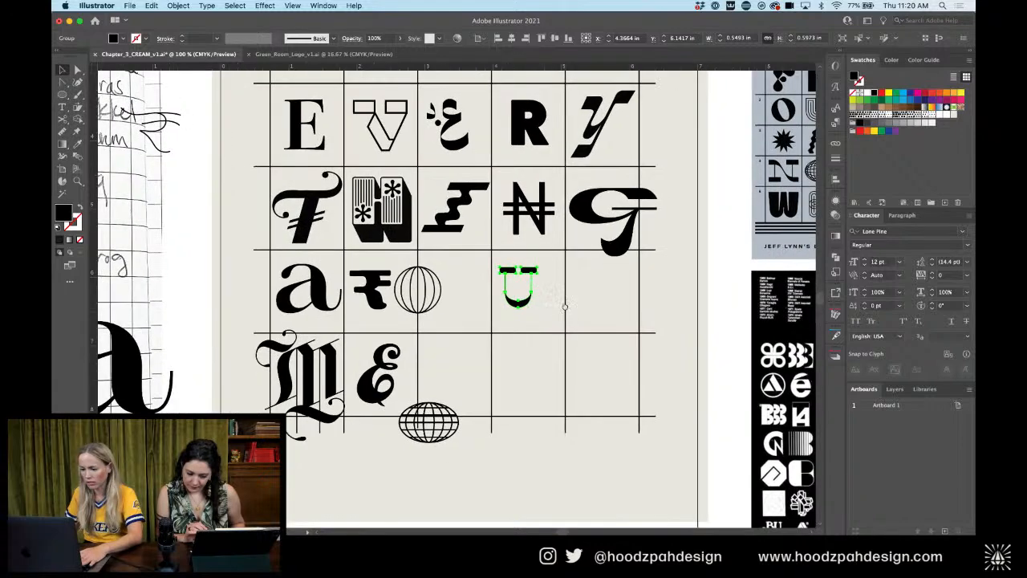
pyautogui.moveTo(270, 305); pyautogui.dragTo(269, 306)
pyautogui.moveTo(453, 319); pyautogui.dragTo(471, 146)
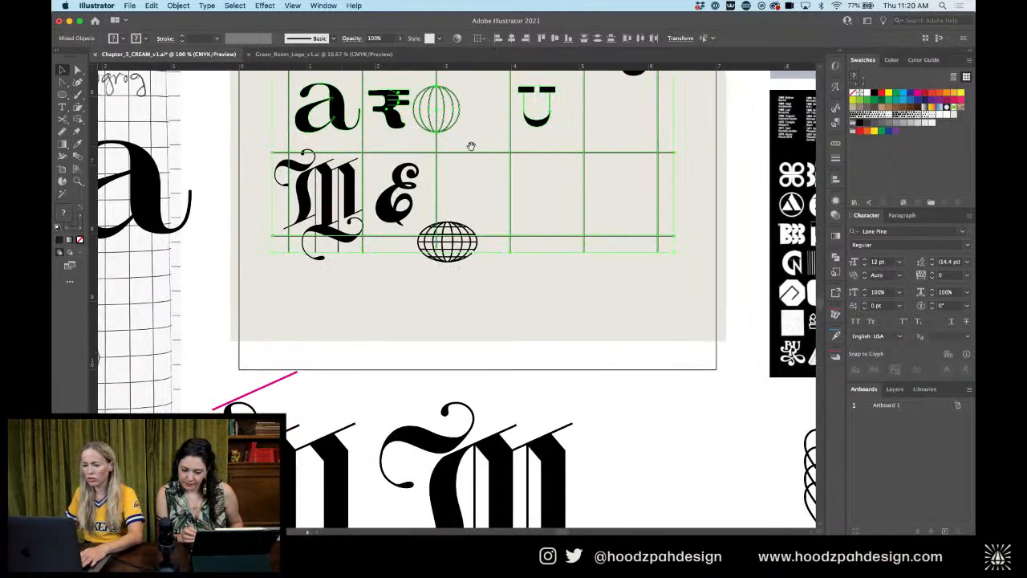
pyautogui.keyDown('shift'); pyautogui.click(436, 141); pyautogui.keyUp('shift')
pyautogui.moveTo(446, 102); pyautogui.dragTo(450, 409)
pyautogui.scroll(-5, 642, 437)
# Select the large blackletter M drawings without the copied letters and move them down to clear space around the copies
pyautogui.moveTo(191, 188); pyautogui.dragTo(481, 453)
pyautogui.keyDown('shift'); pyautogui.click(524, 186); pyautogui.keyUp('shift')
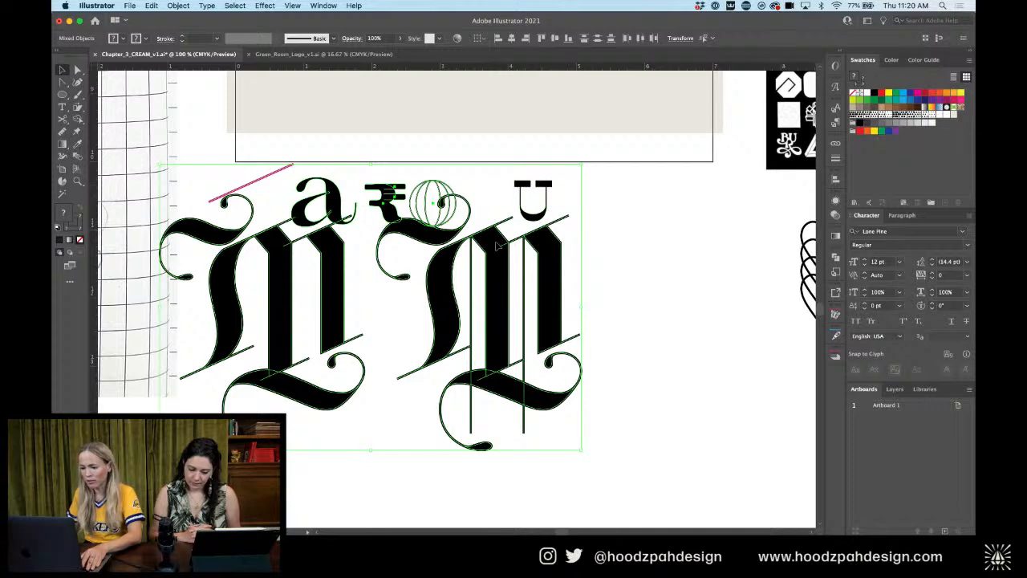
pyautogui.moveTo(496, 239); pyautogui.dragTo(521, 354)
pyautogui.press('super+z')
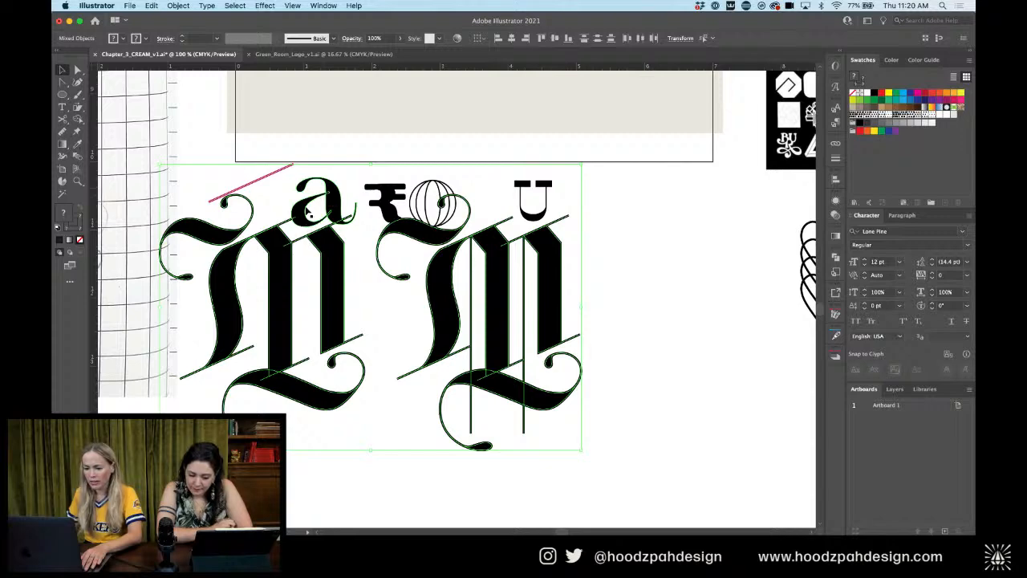
pyautogui.keyDown('shift'); pyautogui.click(306, 210); pyautogui.keyUp('shift')
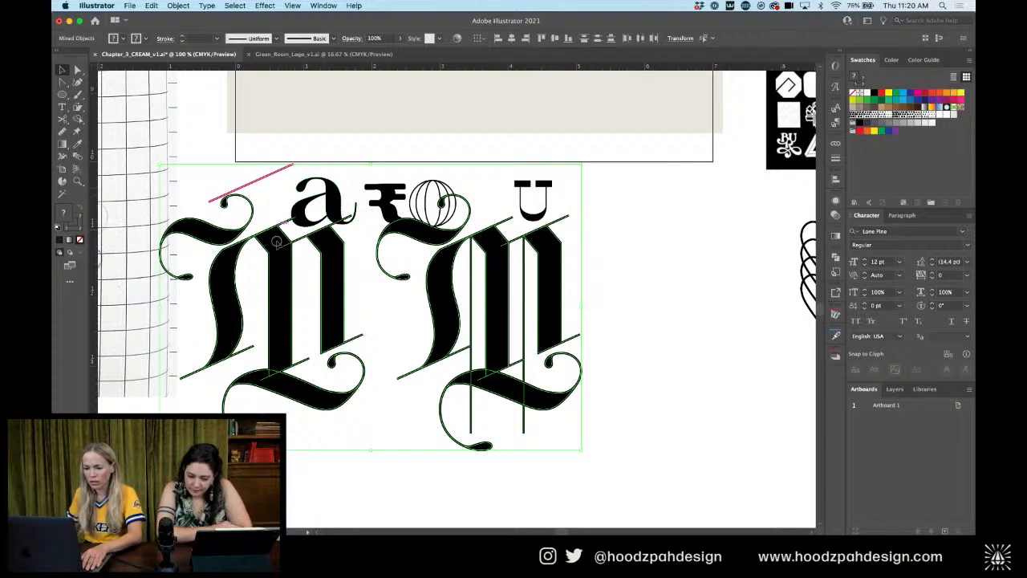
pyautogui.moveTo(275, 240); pyautogui.dragTo(294, 398)
pyautogui.click(635, 368)
# Add a new Lone Pine U at 12 pt in the fifth row's third cell, between the globe and the outlined U
pyautogui.scroll(5, 635, 368)
pyautogui.scroll(5, 566, 348)
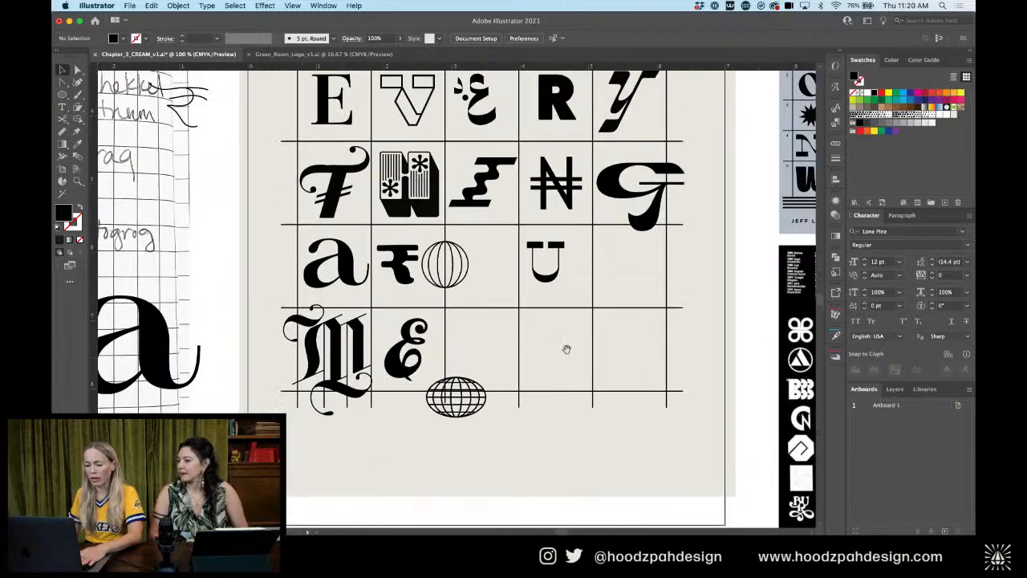
pyautogui.click(456, 273)
pyautogui.press('super+equal')
pyautogui.press('super+equal')
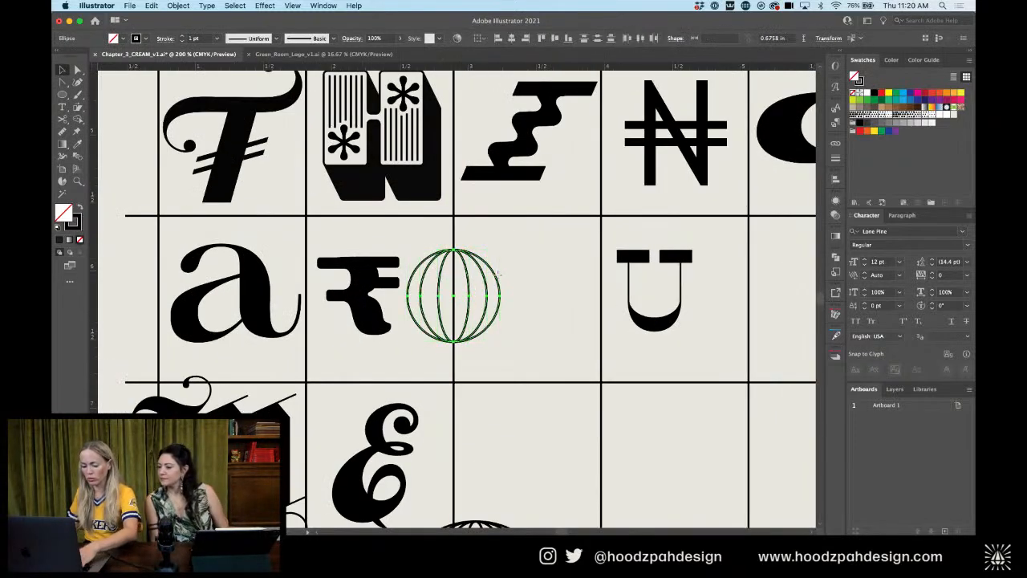
pyautogui.click(631, 265)
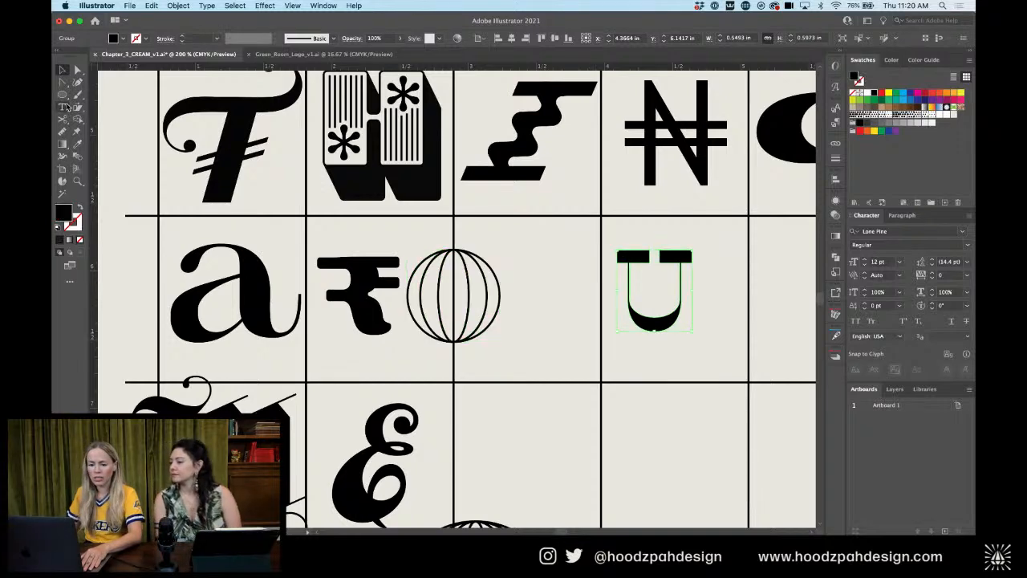
pyautogui.click(535, 308)
pyautogui.write('U')
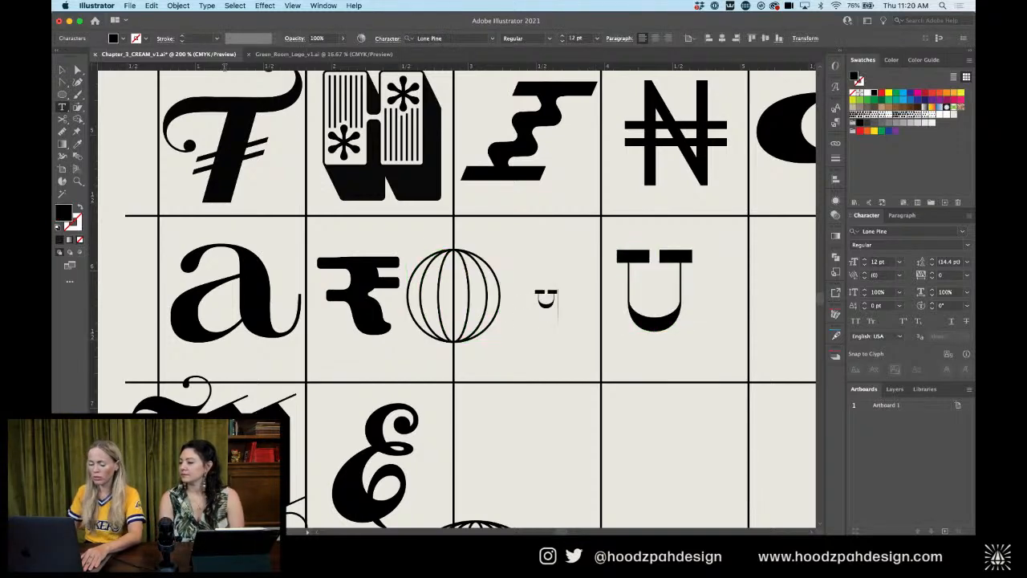
# Convert the new U to outlines and scale it proportionally to about 0.43 in tall, level with the neighbouring U's top
pyautogui.click(60, 69)
pyautogui.press('super+equal')
pyautogui.press('super+equal')
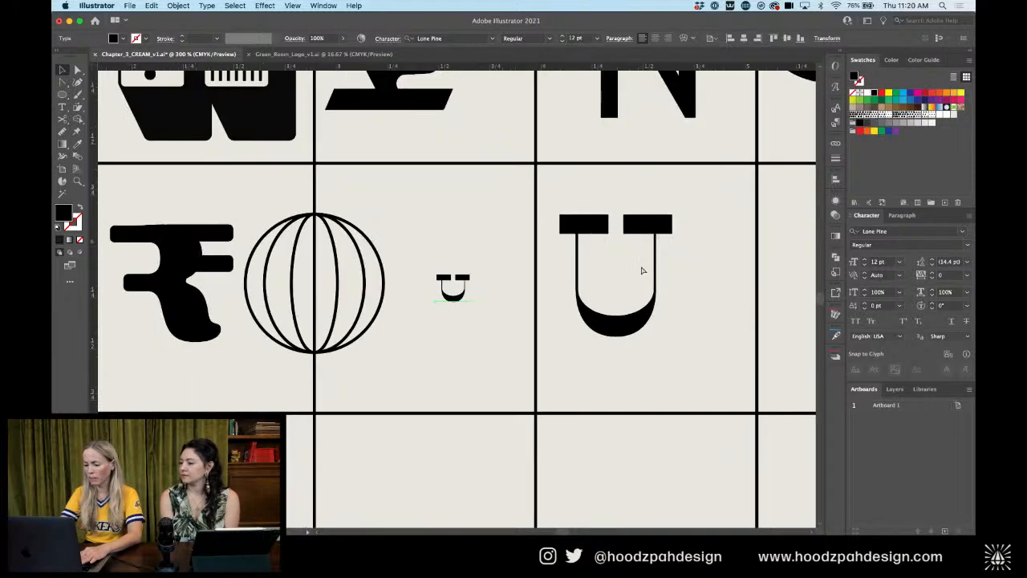
pyautogui.click(206, 5)
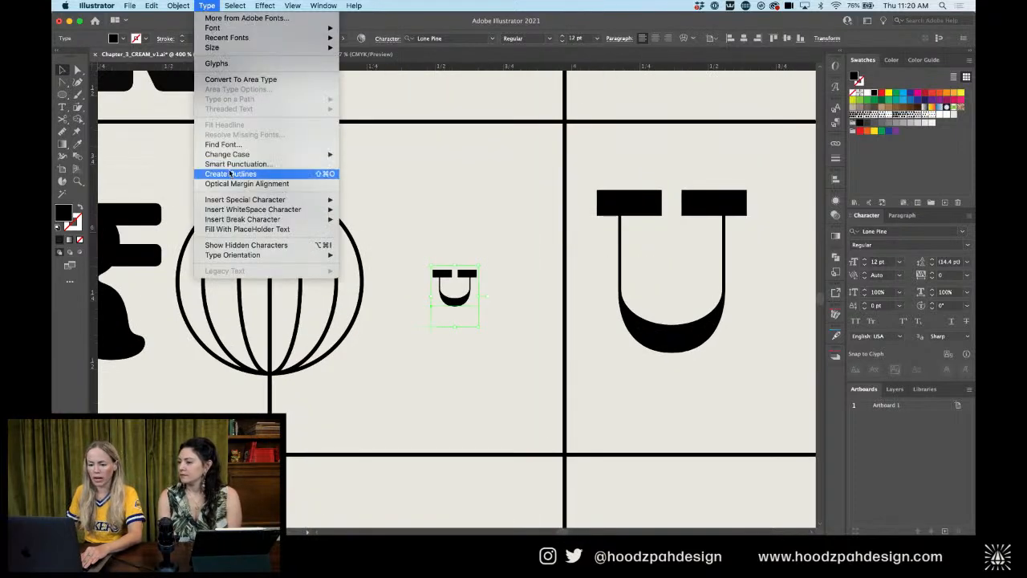
pyautogui.click(233, 174)
pyautogui.moveTo(455, 271); pyautogui.dragTo(455, 191)
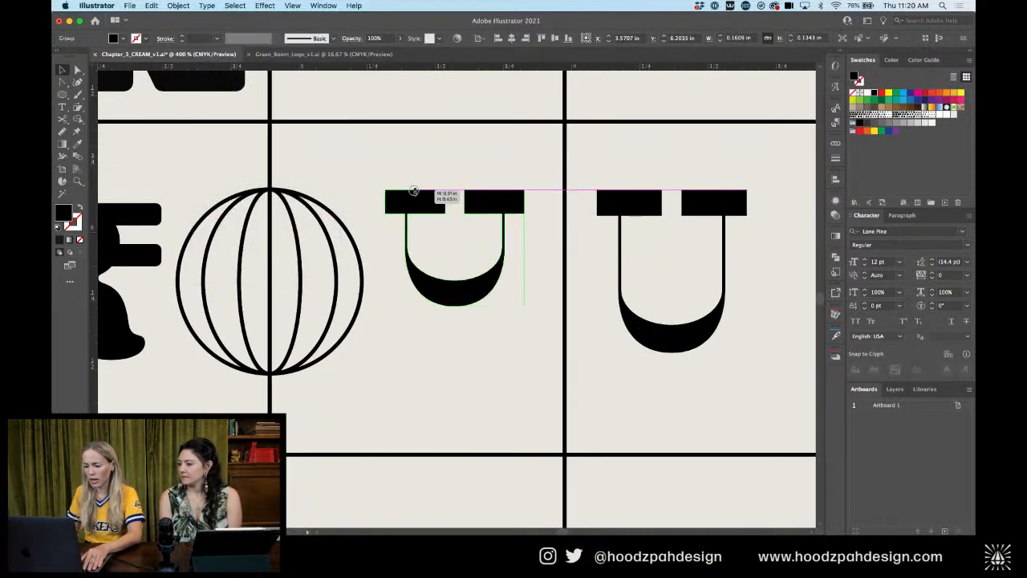
# Inside the new U's group, nudge its left serif and stem outward until the letter is about 0.58 in wide
pyautogui.doubleClick(396, 205)
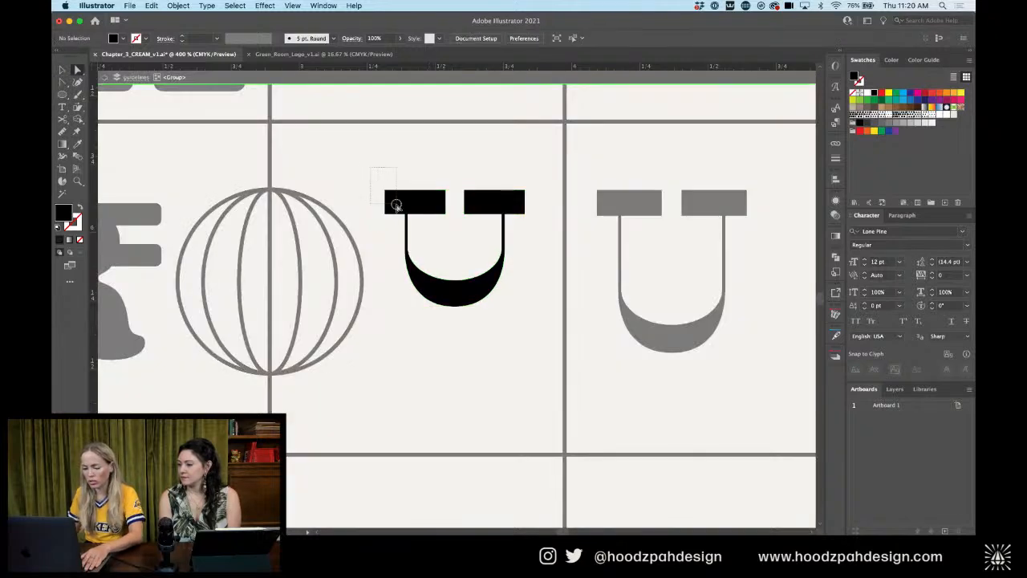
pyautogui.moveTo(427, 267); pyautogui.dragTo(466, 314)
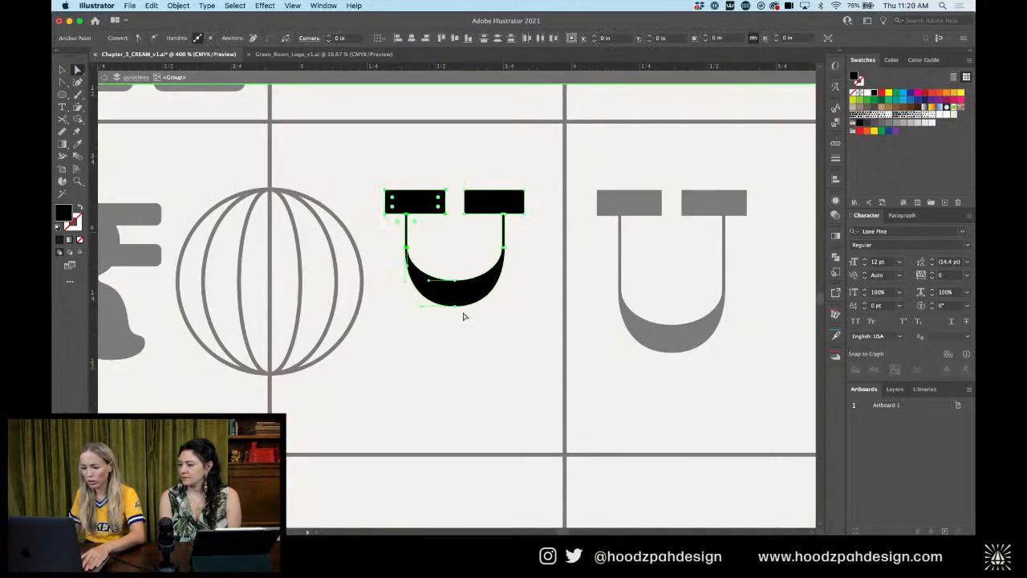
pyautogui.hotkey('shift', 'Left')
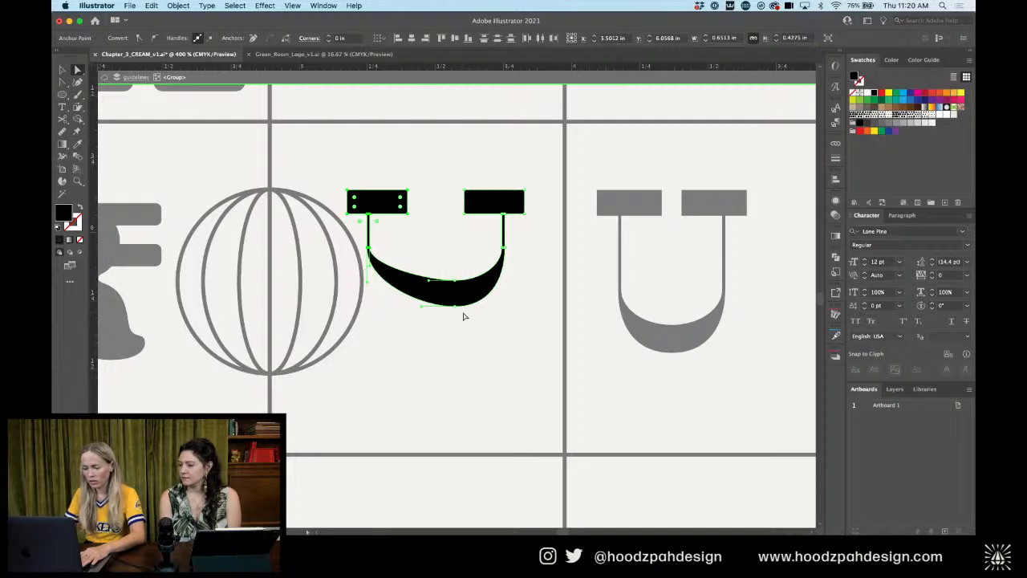
pyautogui.press('Right')
pyautogui.press('Right')
pyautogui.press('Right')
pyautogui.press('Right')
pyautogui.press('Right')
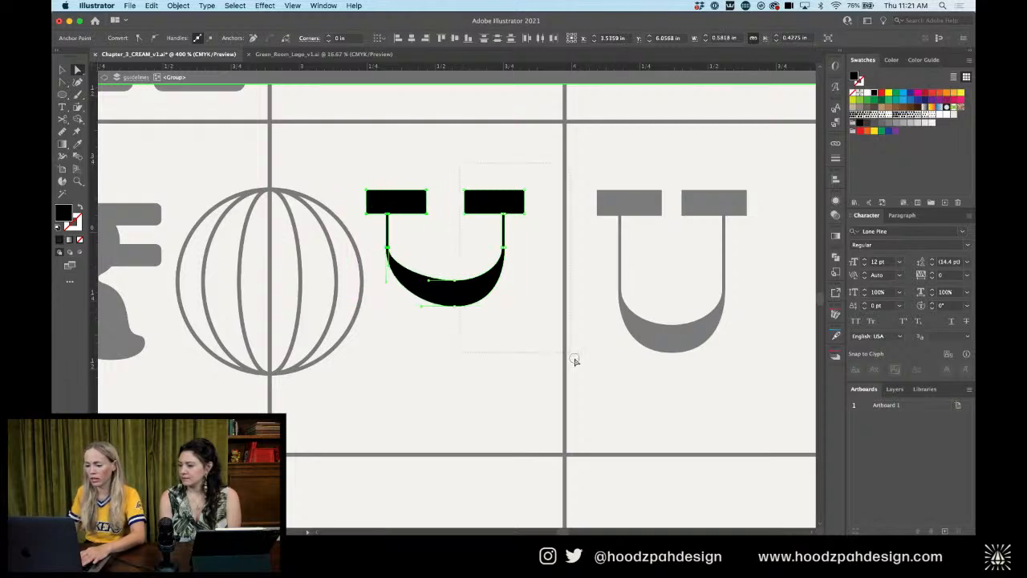
# Nudge the new U's right serif and stem outward to match the left side's offset
pyautogui.moveTo(575, 360); pyautogui.dragTo(591, 372)
pyautogui.press('Right')
pyautogui.press('Right')
pyautogui.press('Right')
pyautogui.press('Right')
pyautogui.press('Right')
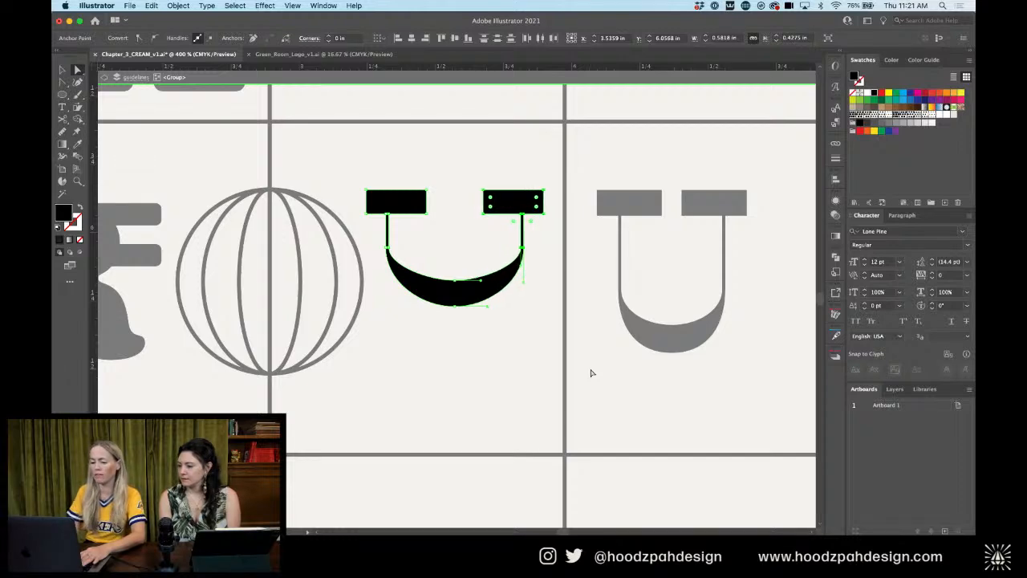
# Raise both top serifs of the new U to lengthen its thin stems
pyautogui.moveTo(344, 165); pyautogui.dragTo(603, 229)
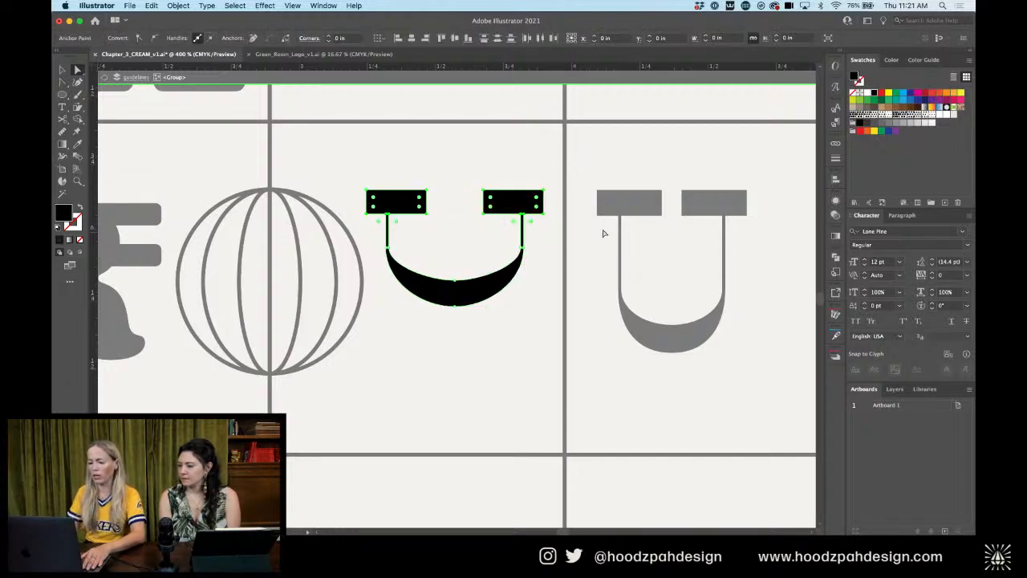
pyautogui.hotkey('shift', 'Up')
pyautogui.click(532, 229)
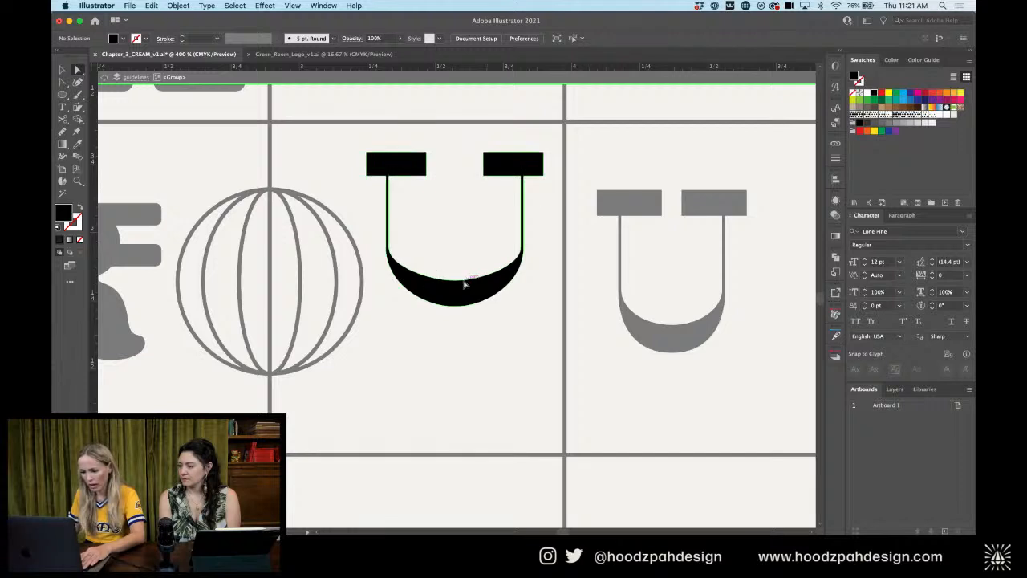
# Broaden the new U's bowl by pulling longer horizontal handles from its inner and outer bottom anchor points
pyautogui.click(455, 280)
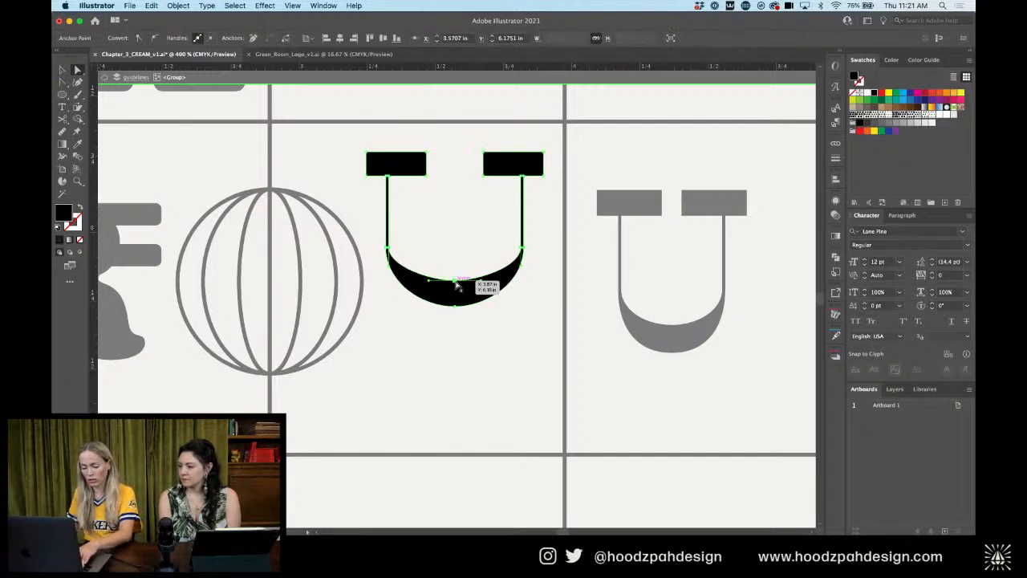
pyautogui.hotkey('shift', 'c')
pyautogui.moveTo(456, 282); pyautogui.dragTo(406, 307)
pyautogui.press('a')
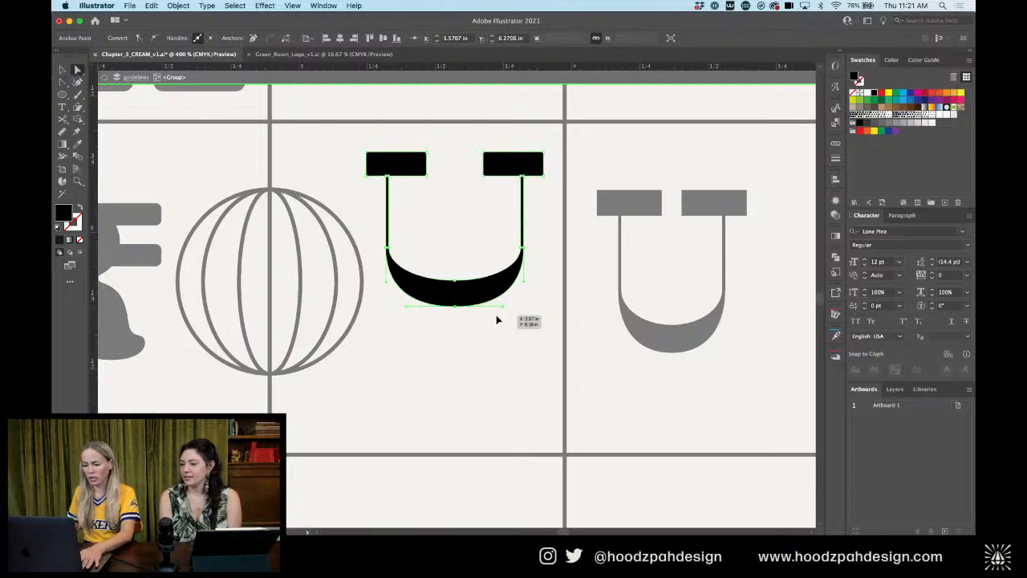
pyautogui.click(496, 320)
pyautogui.press('super+minus')
pyautogui.press('super+minus')
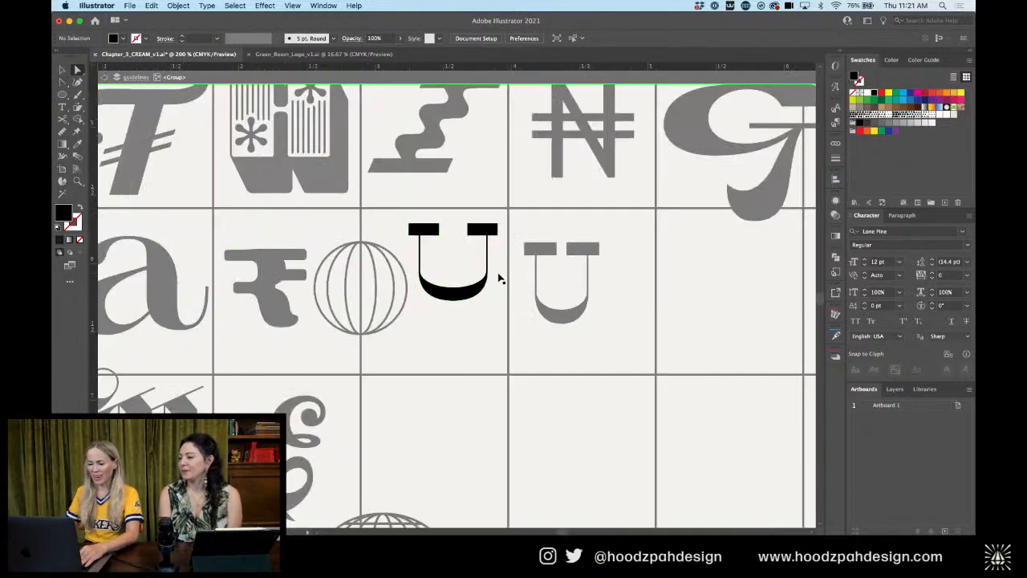
# Leave the U's group, move the widened U into the fifth row's third cell and enlarge it to about 0.93 in wide
pyautogui.moveTo(486, 271); pyautogui.dragTo(486, 274)
pyautogui.press('super+z')
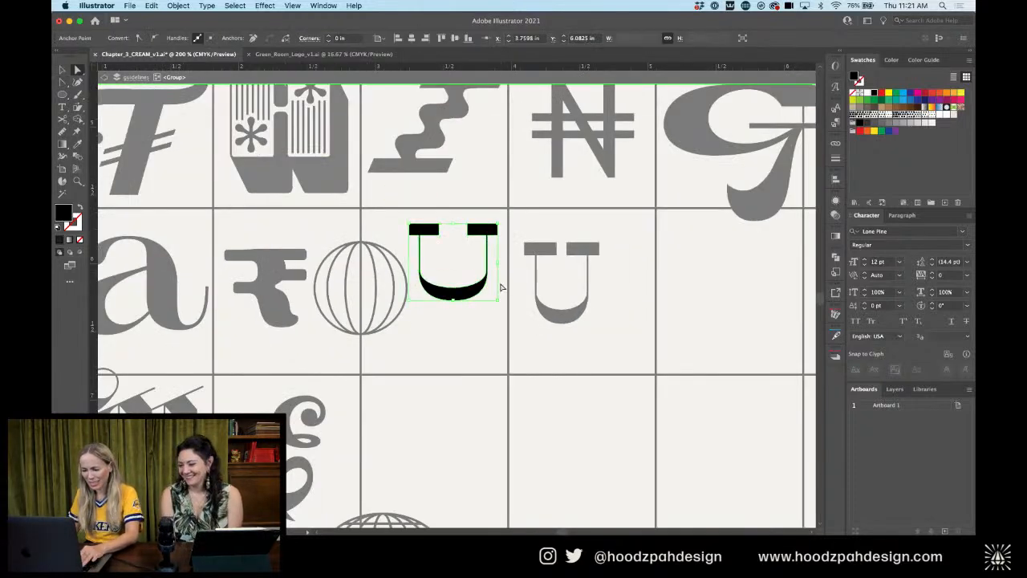
pyautogui.click(495, 313)
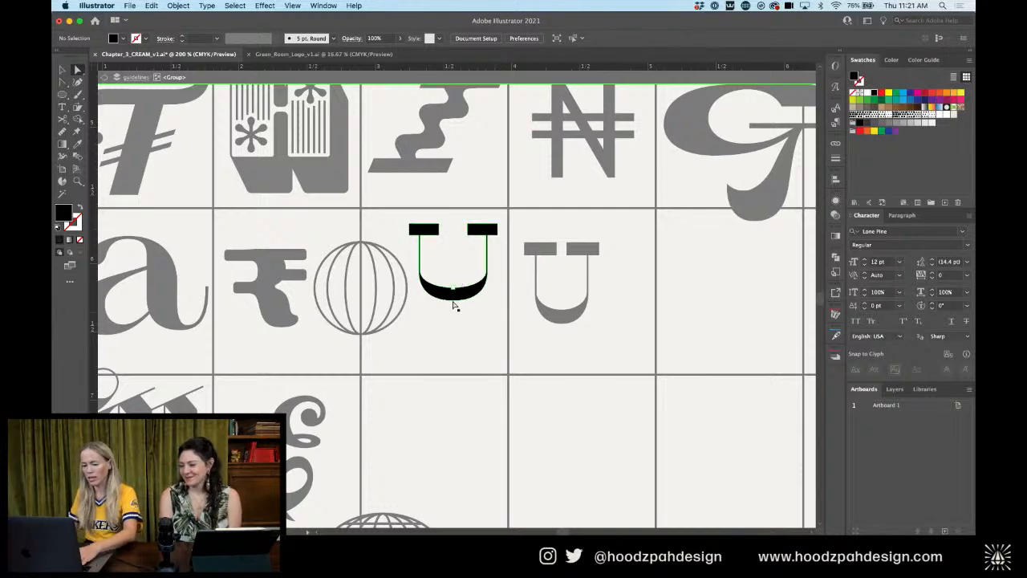
pyautogui.press('v')
pyautogui.press('Escape')
pyautogui.moveTo(466, 301); pyautogui.dragTo(449, 345)
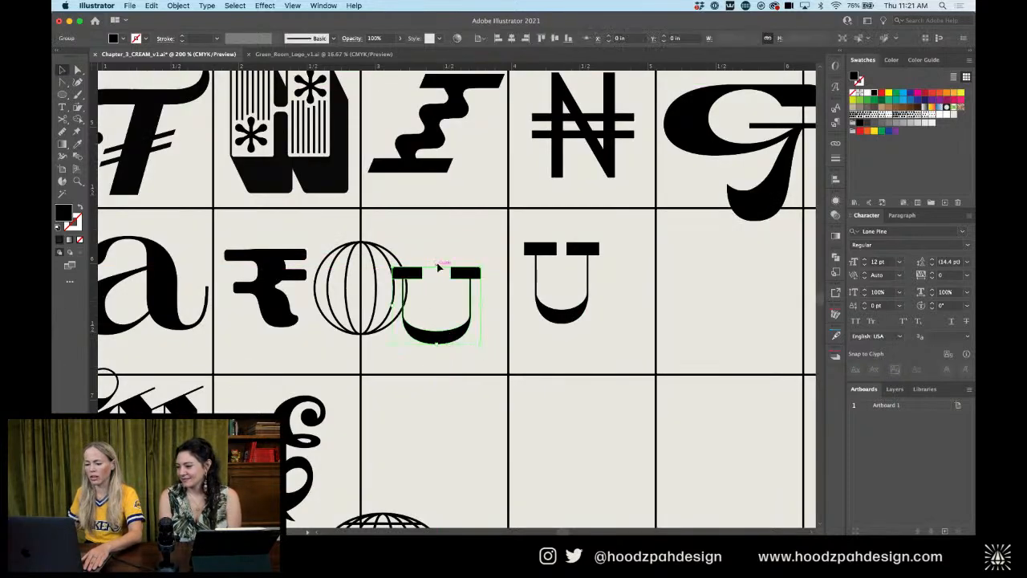
pyautogui.moveTo(437, 267); pyautogui.dragTo(432, 233)
# Move the globe inside the U's opening, shrink it to about 0.41 in across and centre it between the stems
pyautogui.click(377, 277)
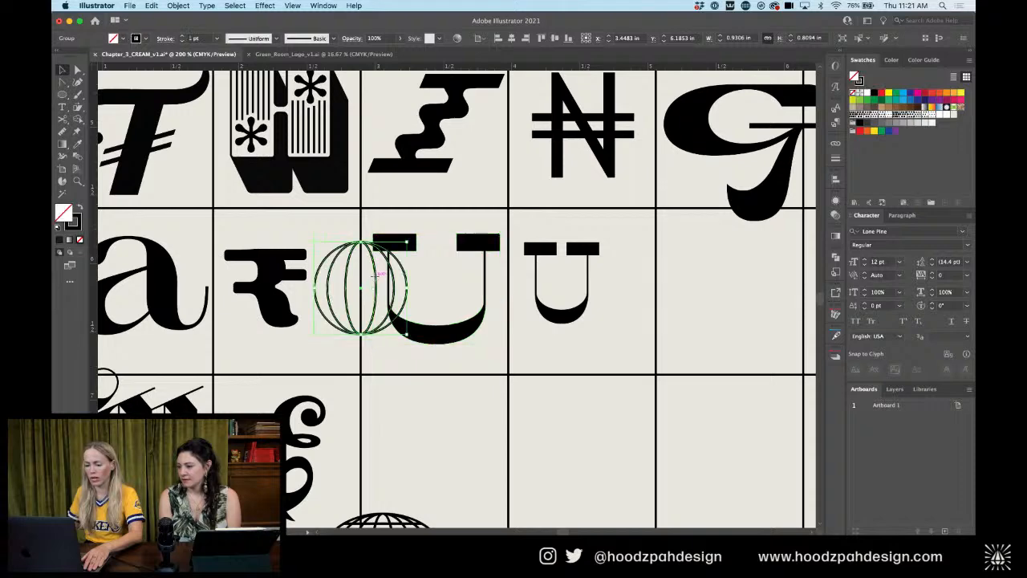
pyautogui.moveTo(377, 276); pyautogui.dragTo(453, 254)
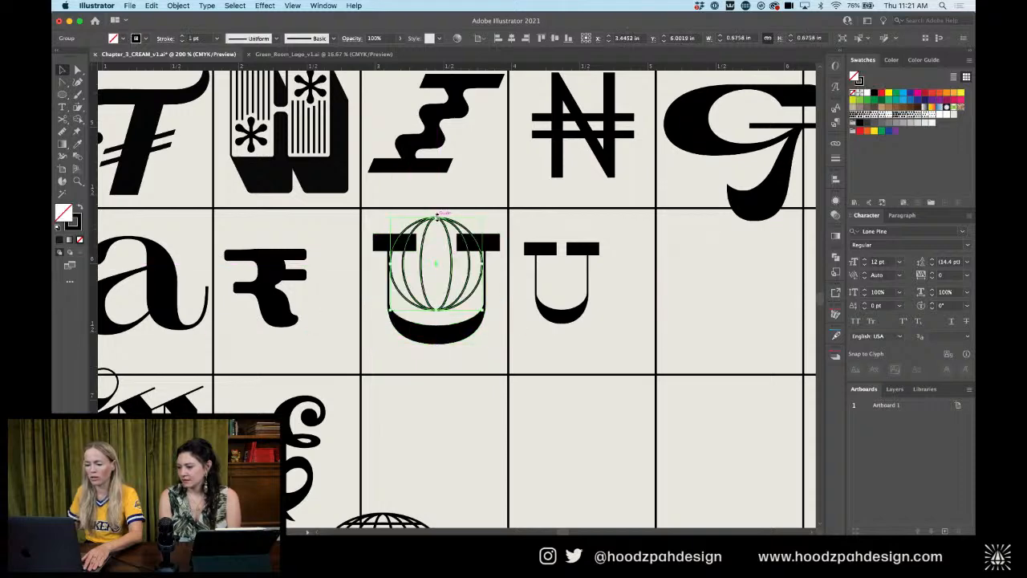
pyautogui.moveTo(437, 216); pyautogui.dragTo(444, 254)
pyautogui.click(444, 224)
# Enlarge the rupee-style R to better fill the fifth row's second cell
pyautogui.press('super+minus')
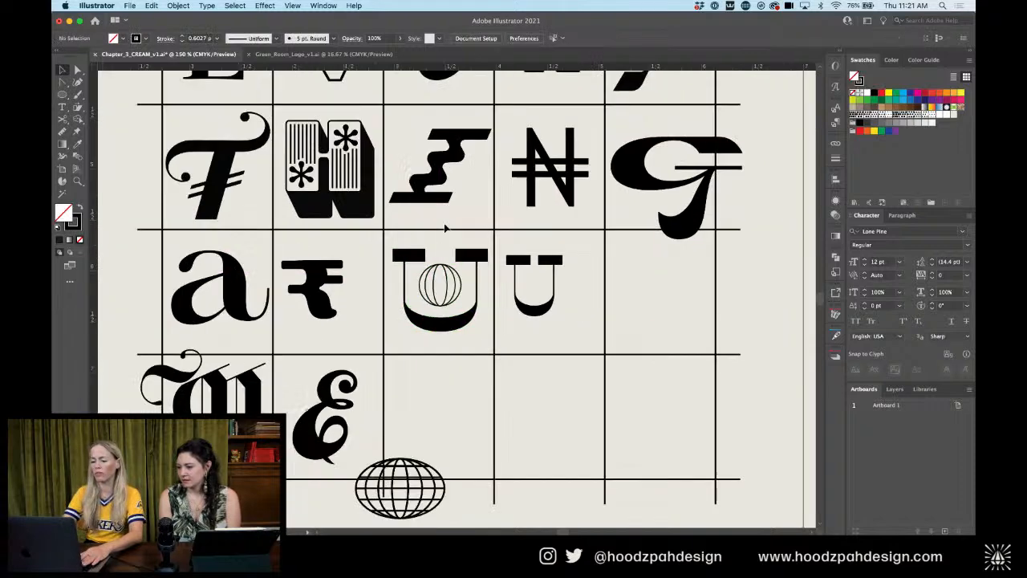
pyautogui.press('super+minus')
pyautogui.press('super+minus')
pyautogui.click(390, 291)
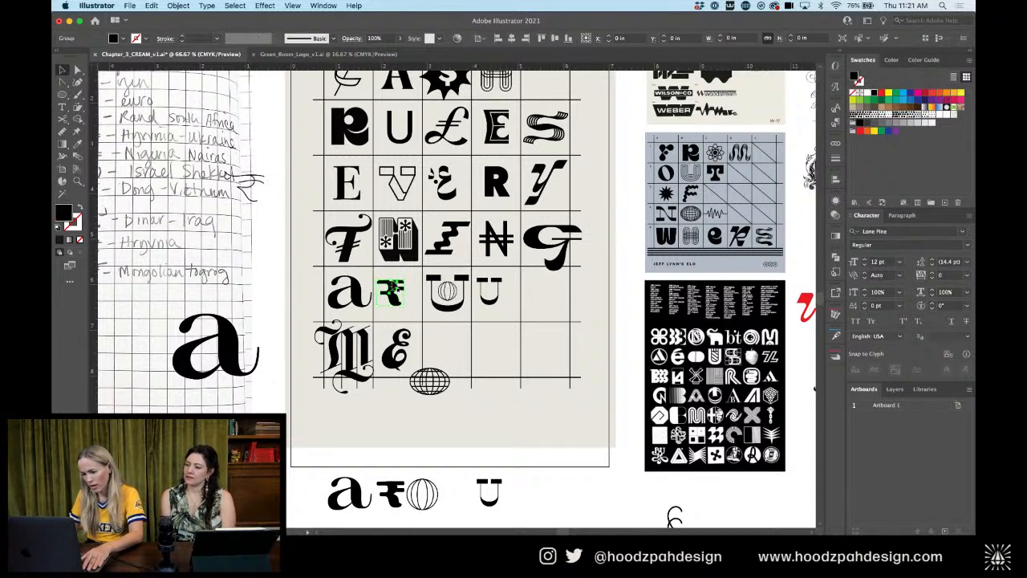
pyautogui.press('super+plus')
pyautogui.press('super+plus')
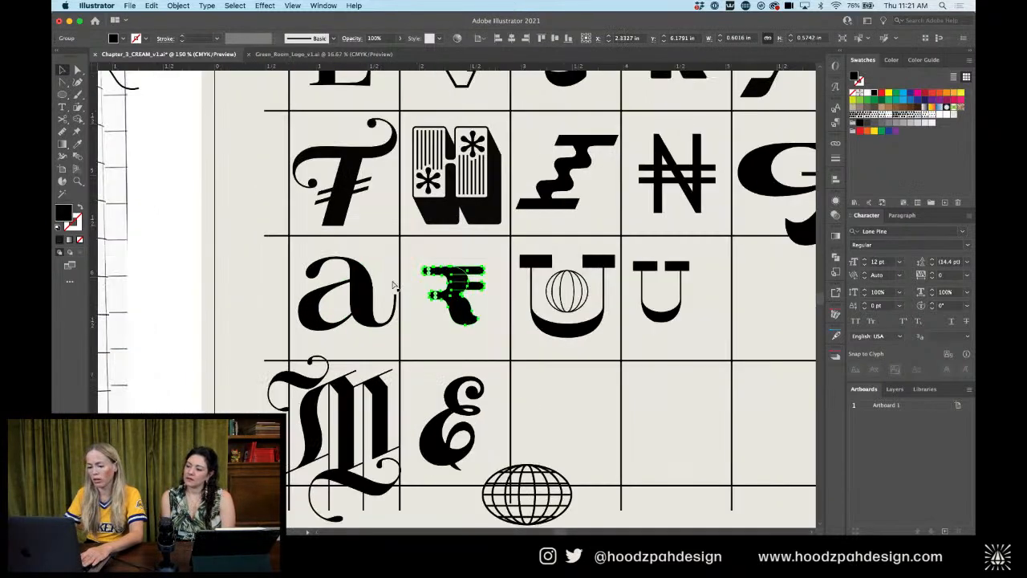
pyautogui.moveTo(453, 326)
pyautogui.mouseDown()
pyautogui.moveTo(452, 337)
pyautogui.moveTo(458, 310)
pyautogui.mouseUp()
# Delete the stray U copy beneath the grid and move the spare U below the artboard next to the spare globe
pyautogui.moveTo(605, 330); pyautogui.dragTo(526, 152)
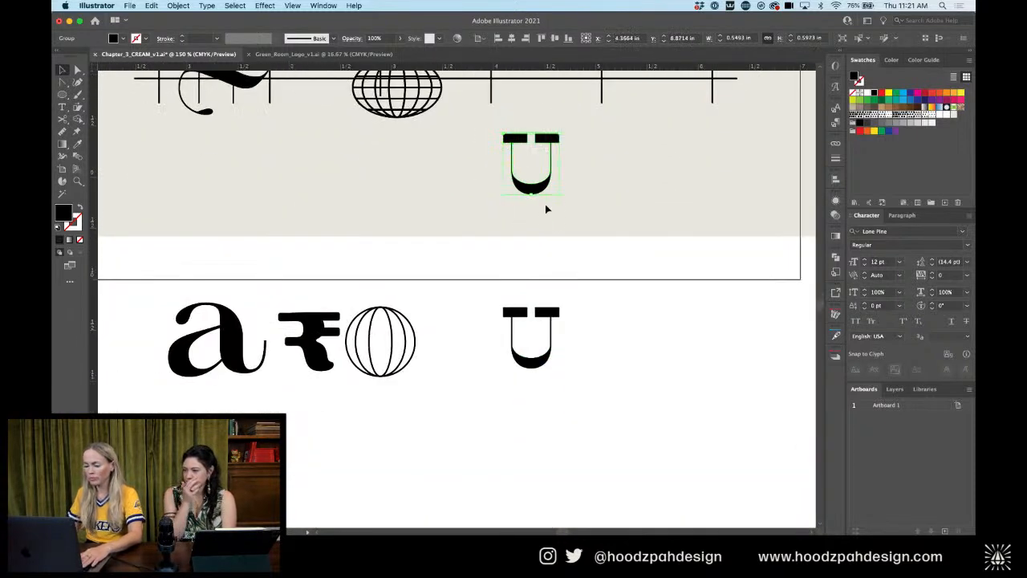
pyautogui.press('Delete')
pyautogui.click(544, 357)
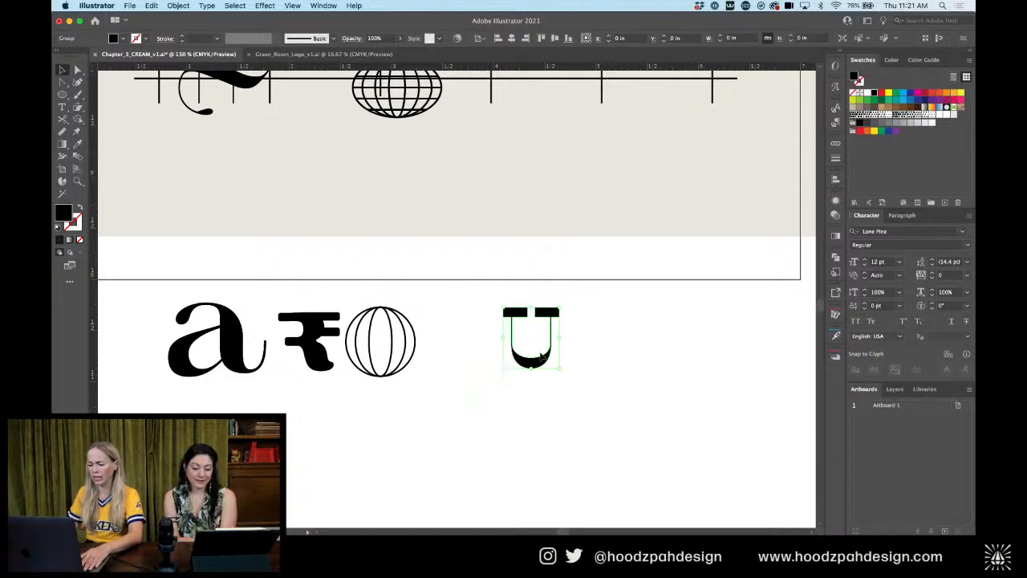
pyautogui.moveTo(544, 358); pyautogui.dragTo(470, 358)
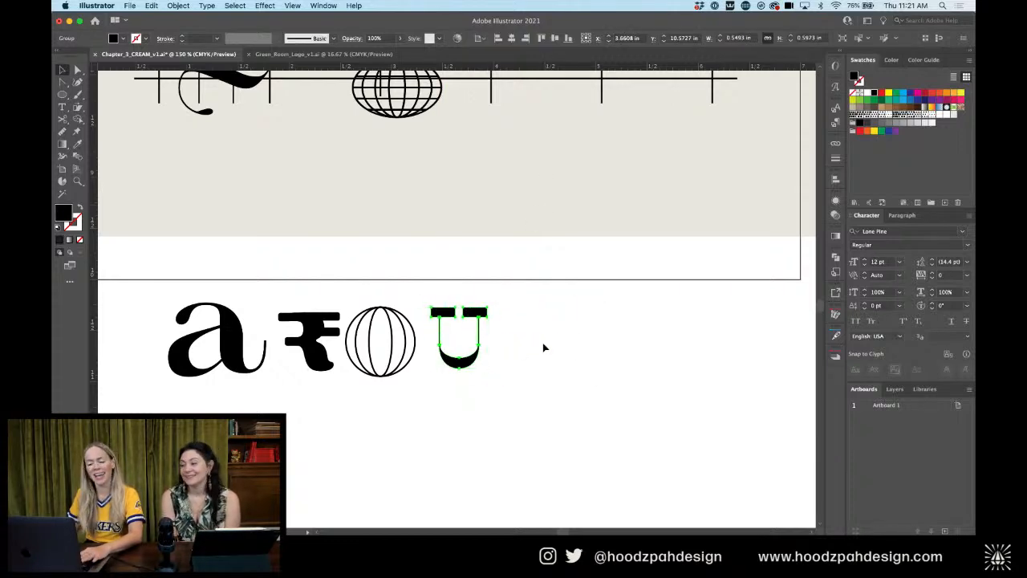
# Delete the leftover small U from the fifth row's fourth cell
pyautogui.scroll(8, 569, 317)
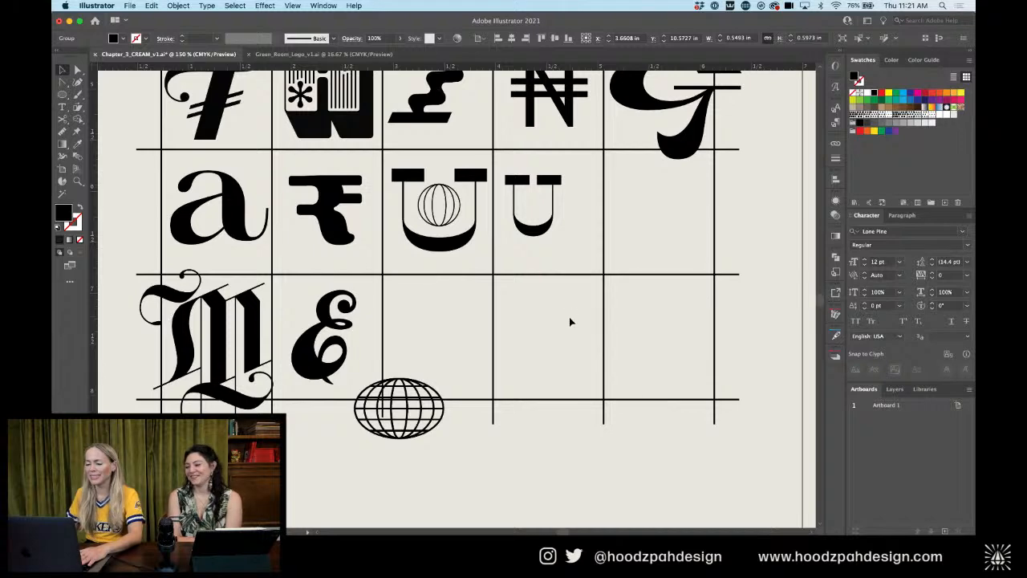
pyautogui.scroll(2, 570, 322)
pyautogui.click(543, 309)
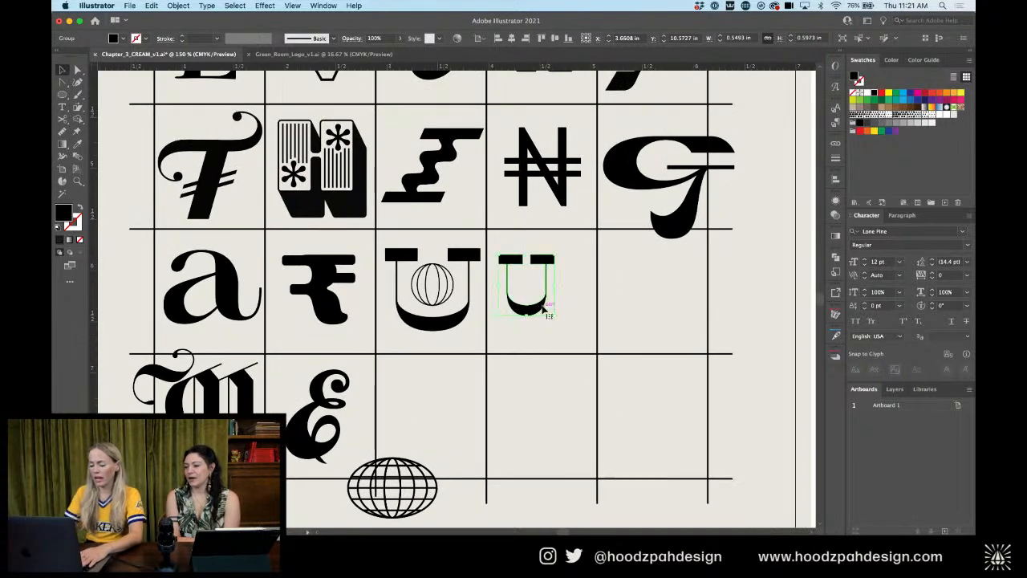
pyautogui.press('Delete')
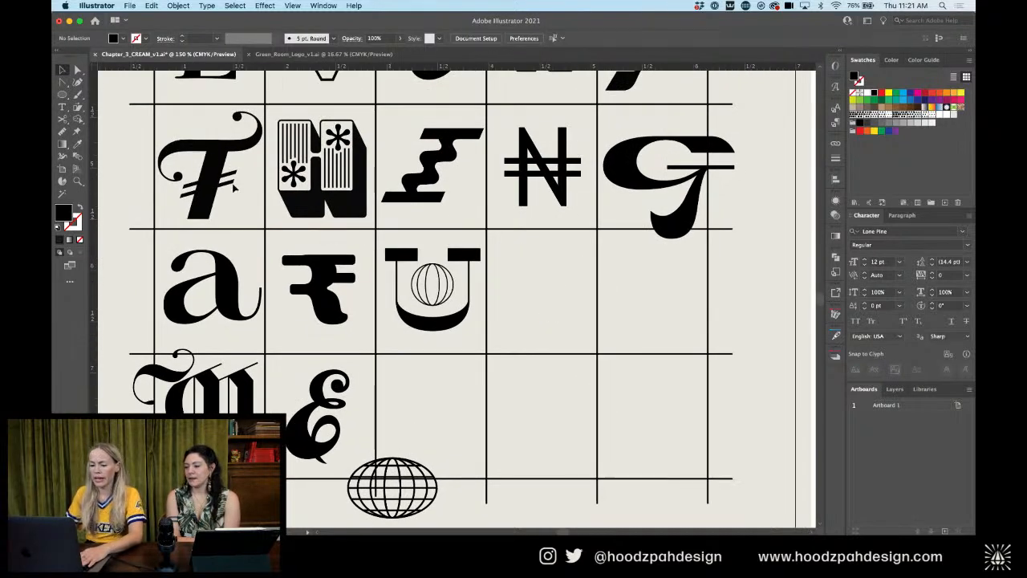
pyautogui.click(62, 106)
pyautogui.click(512, 299)
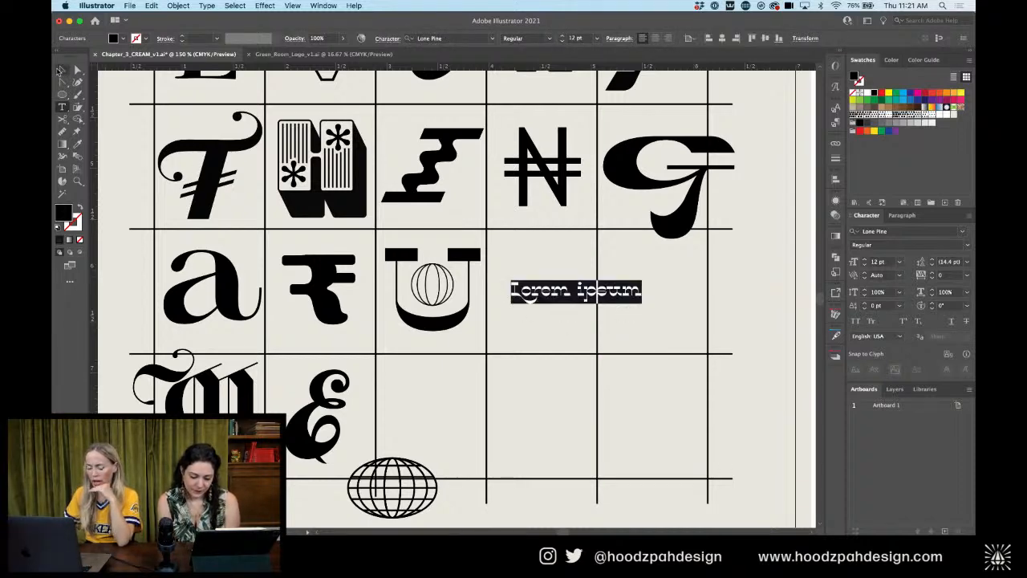
pyautogui.click(59, 70)
pyautogui.press('Delete')
# Examine the lettering in the grid's upper rows and compare it with the fifth row
pyautogui.moveTo(409, 253); pyautogui.dragTo(812, 228)
pyautogui.moveTo(534, 276); pyautogui.dragTo(879, 333)
pyautogui.moveTo(530, 311)
pyautogui.mouseDown()
pyautogui.moveTo(734, 291)
pyautogui.moveTo(793, 346)
pyautogui.moveTo(708, 282)
pyautogui.moveTo(397, 232)
pyautogui.mouseUp()
pyautogui.moveTo(626, 289); pyautogui.dragTo(231, 252)
pyautogui.moveTo(610, 253); pyautogui.dragTo(406, 470)
pyautogui.moveTo(535, 271); pyautogui.dragTo(528, 529)
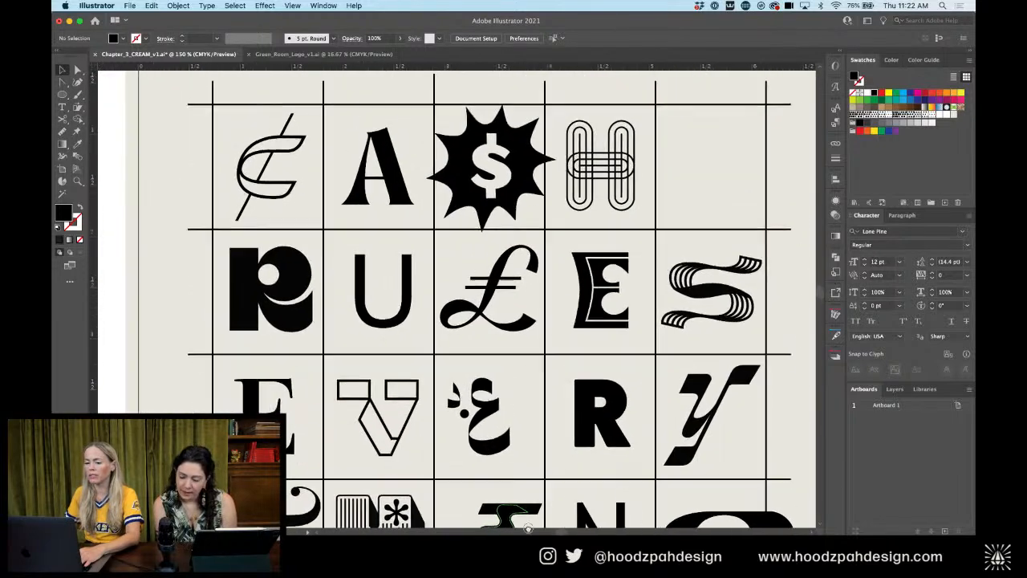
pyautogui.scroll(-10, 463, 252)
pyautogui.hscroll(4, 463, 252)
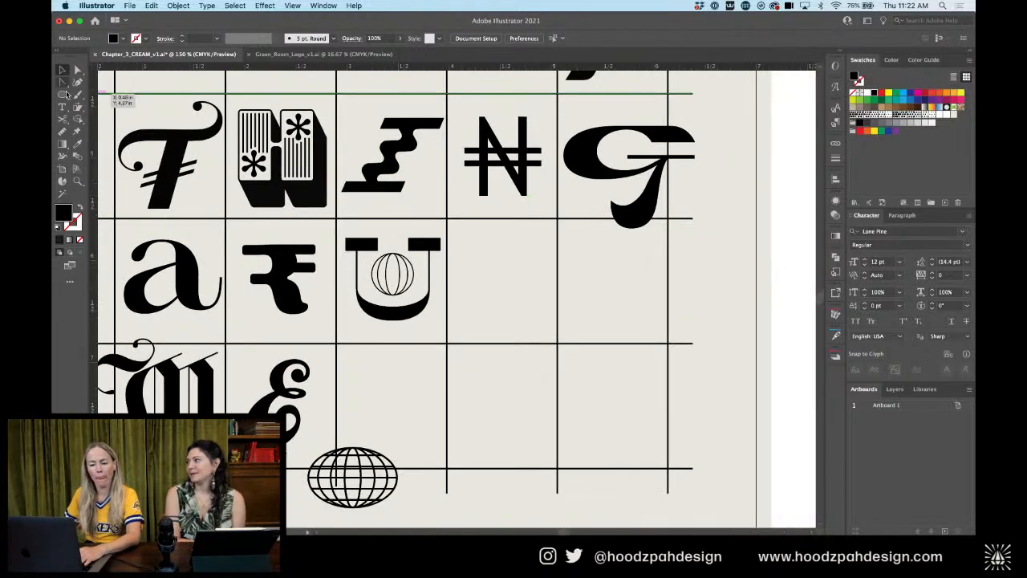
# Inside the globe's group, draw a straight vertical line about 0.42 in long at the globe's middle with the Pen tool
pyautogui.click(371, 271)
pyautogui.press('super+equal')
pyautogui.press('super+equal')
pyautogui.press('super+equal')
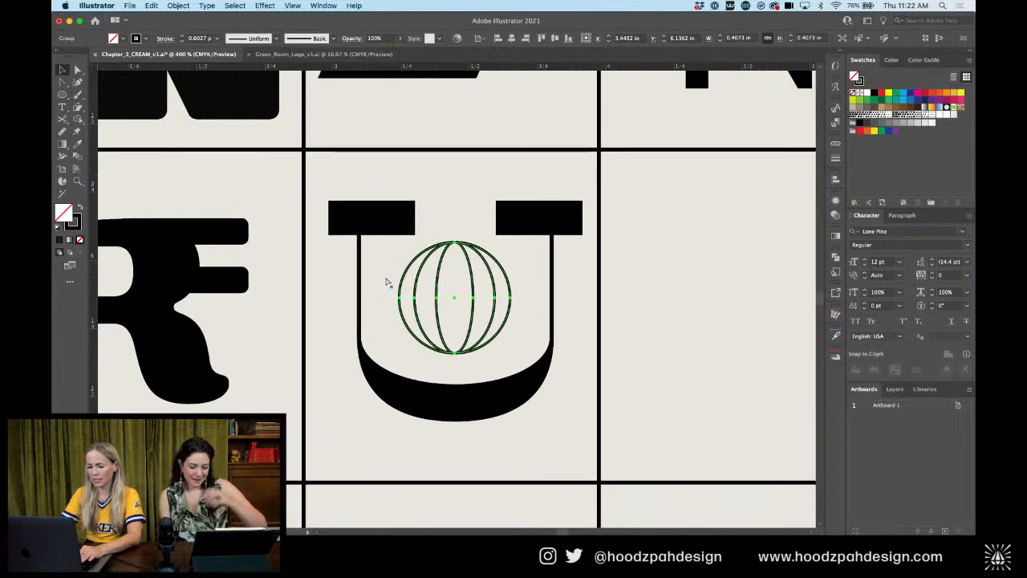
pyautogui.doubleClick(445, 266)
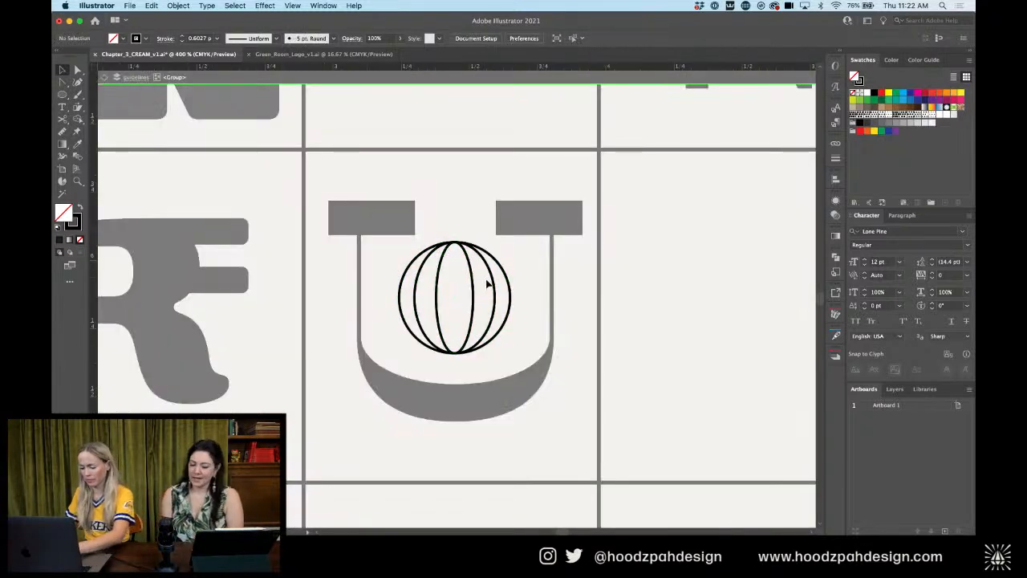
pyautogui.press('p')
pyautogui.click(455, 263)
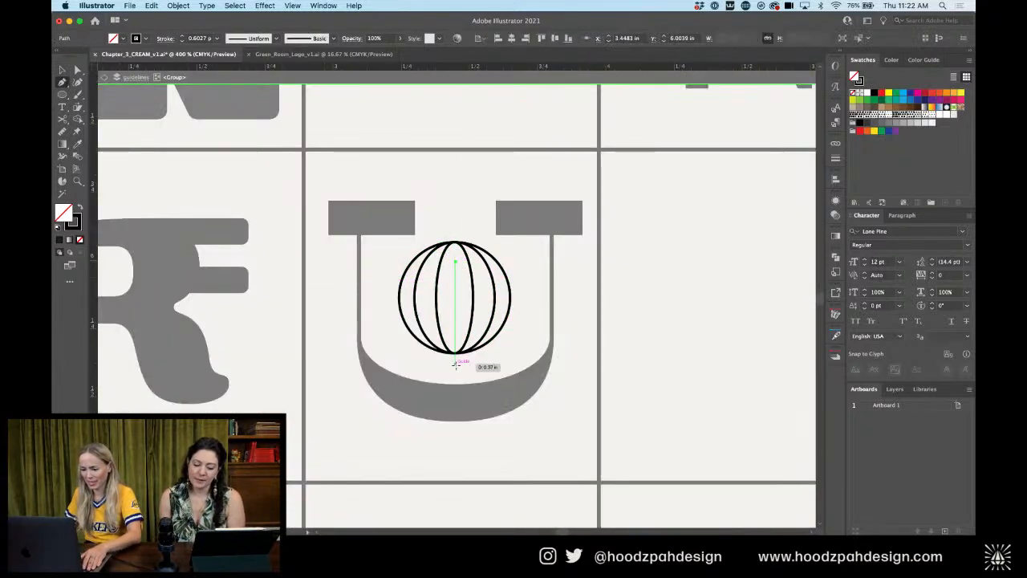
pyautogui.keyDown('shift'); pyautogui.click(455, 374); pyautogui.keyUp('shift')
pyautogui.press('v')
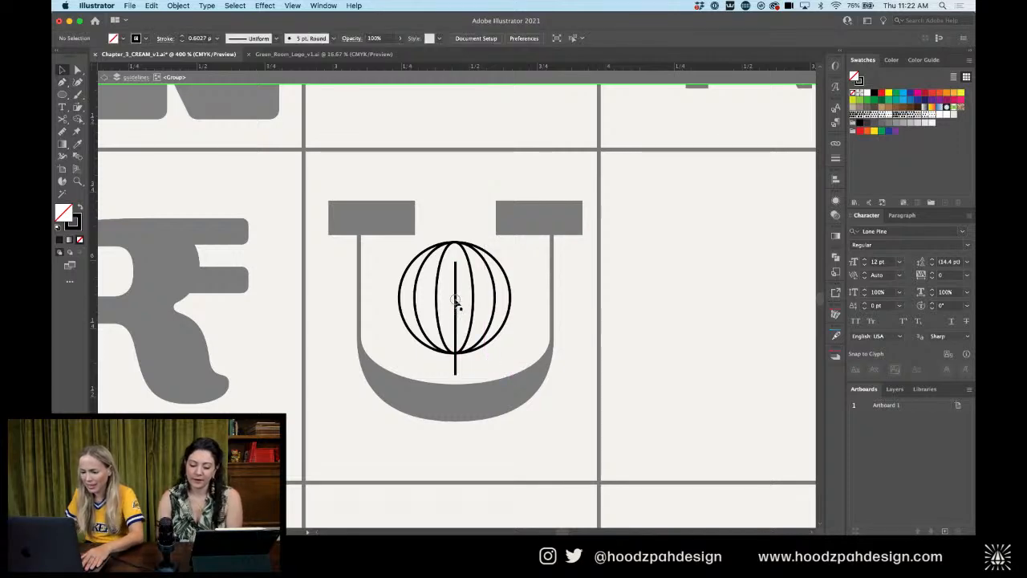
# Align the vertical line between the globe's poles as its central meridian and leave the group
pyautogui.moveTo(456, 303); pyautogui.dragTo(456, 283)
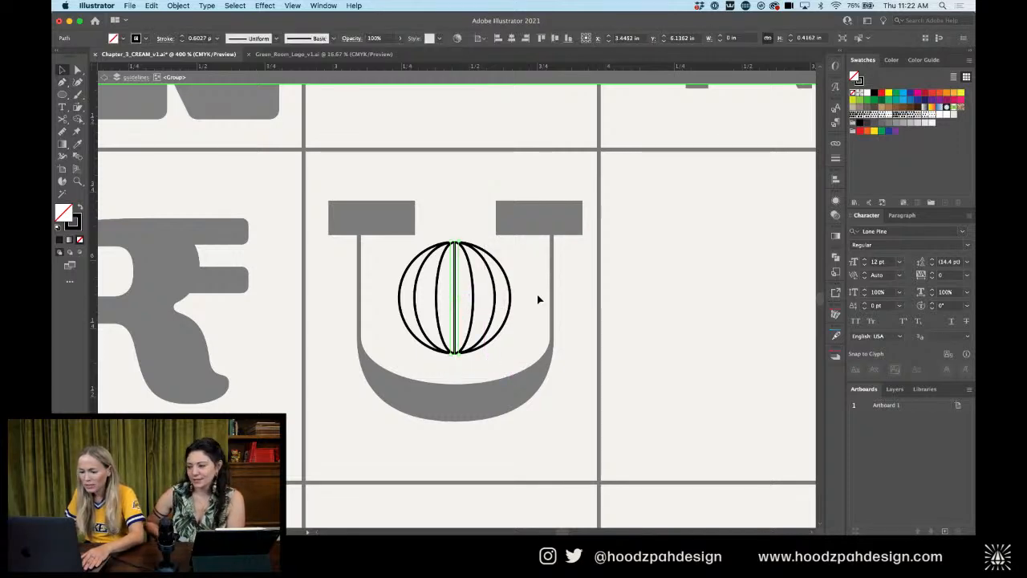
pyautogui.click(561, 294)
pyautogui.doubleClick(536, 286)
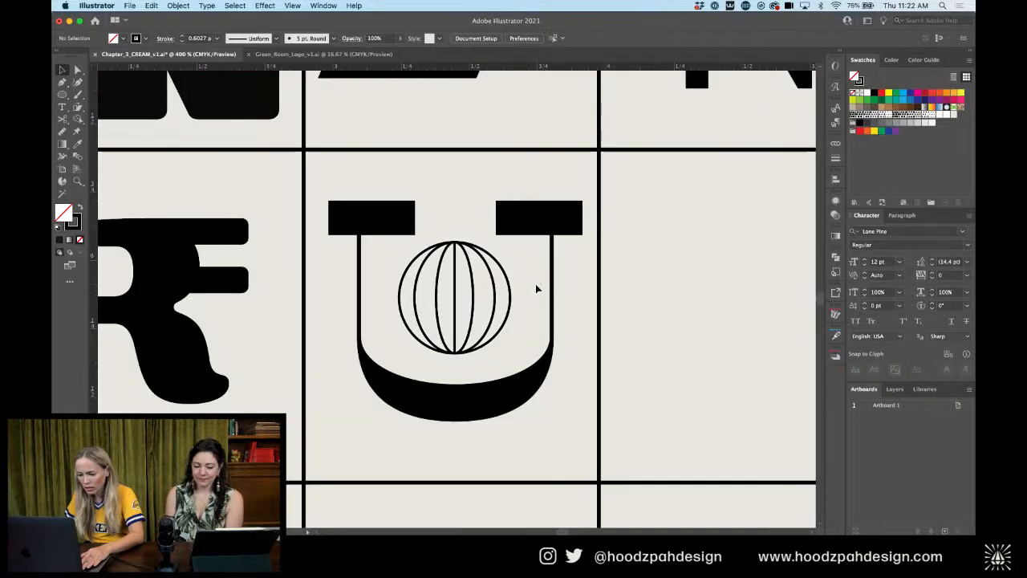
# Widen the globe's innermost ellipse symmetrically to even out the spacing between meridians, and leave the group
pyautogui.click(481, 291)
pyautogui.doubleClick(474, 294)
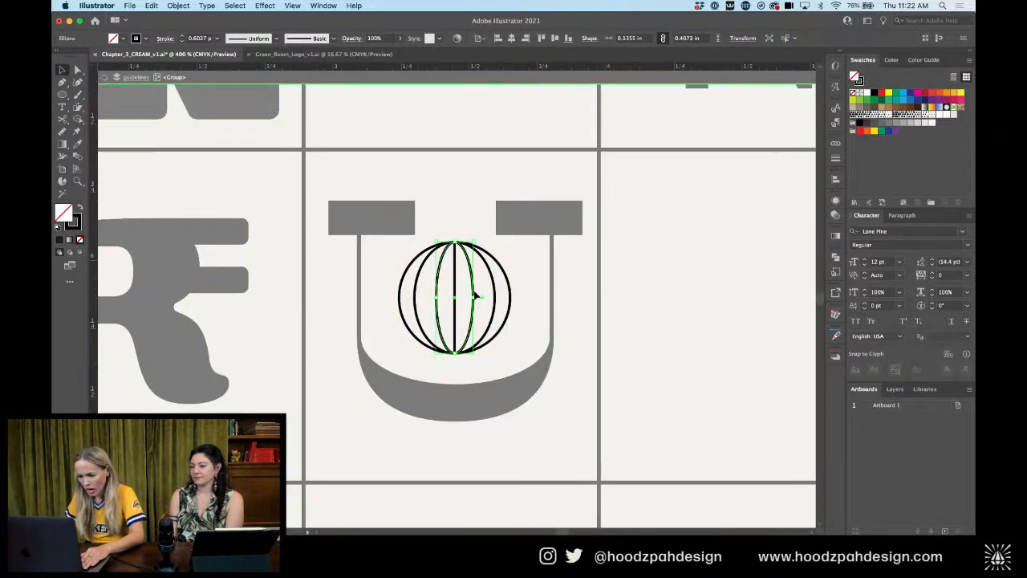
pyautogui.moveTo(478, 297); pyautogui.dragTo(496, 297)
pyautogui.doubleClick(545, 275)
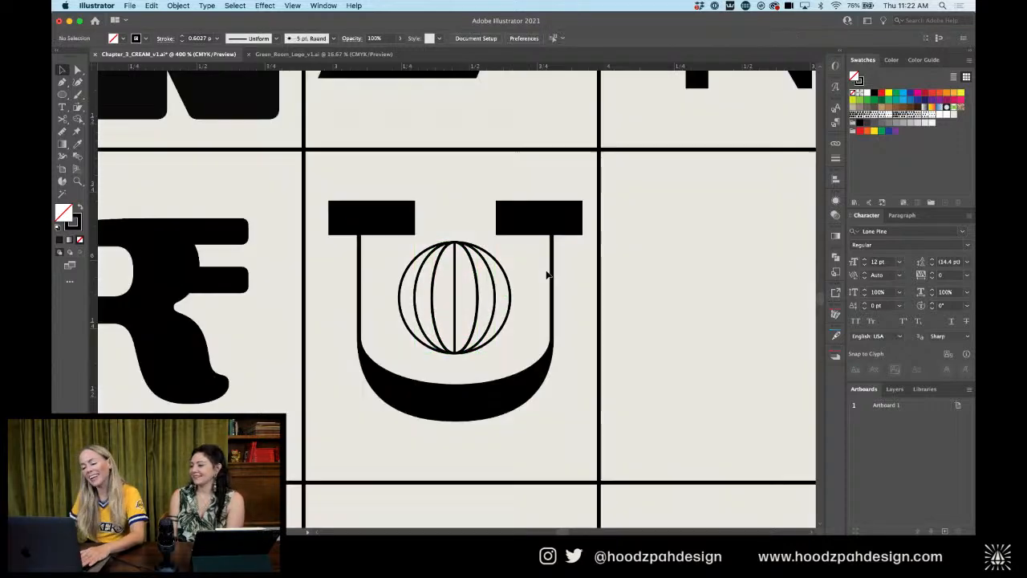
# Set the stroke weight of the globe inside the U to 0.75 pt
pyautogui.press('super+minus')
pyautogui.press('super+equal')
pyautogui.press('super+equal')
pyautogui.press('super+equal')
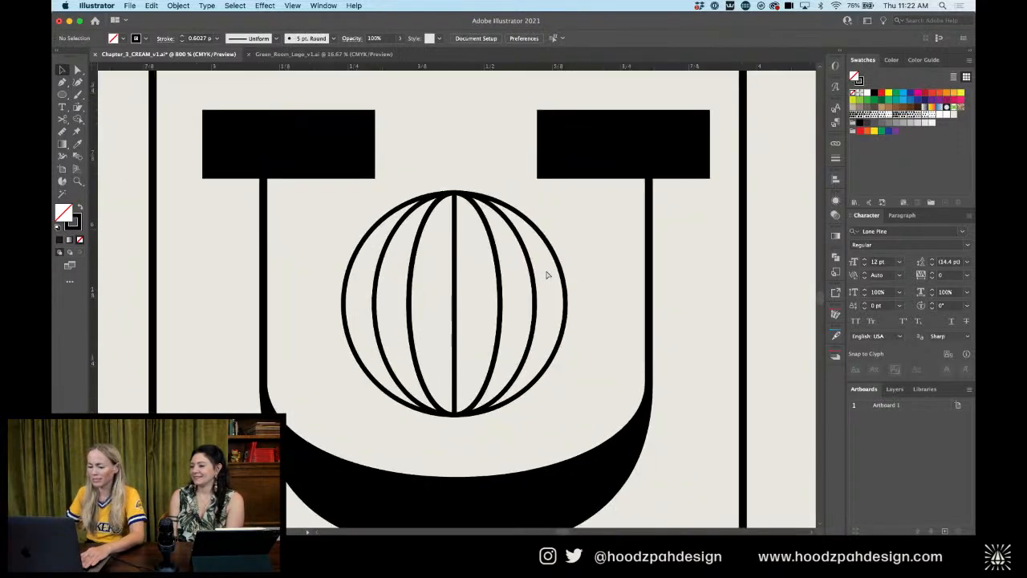
pyautogui.click(455, 260)
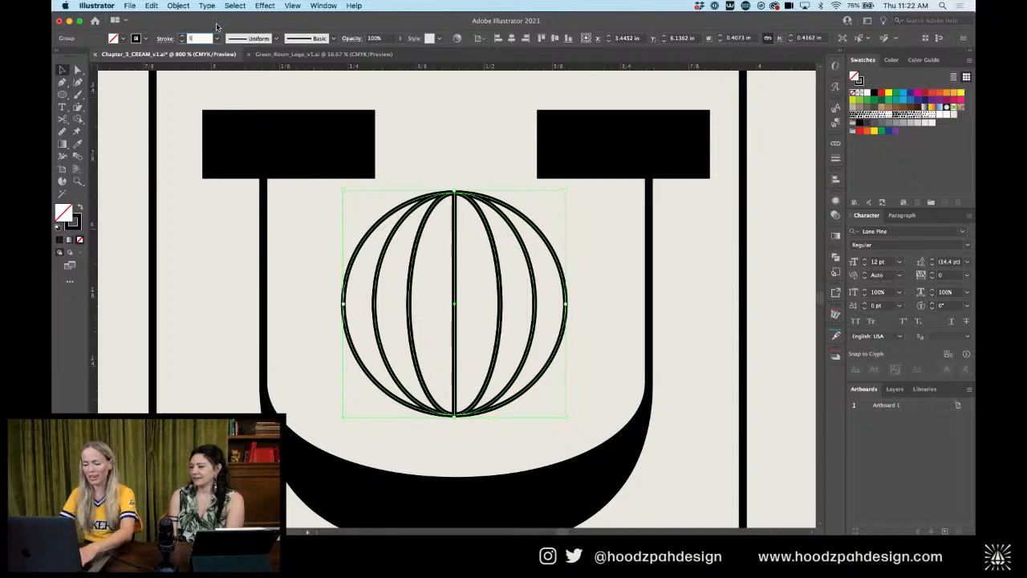
pyautogui.click(181, 42)
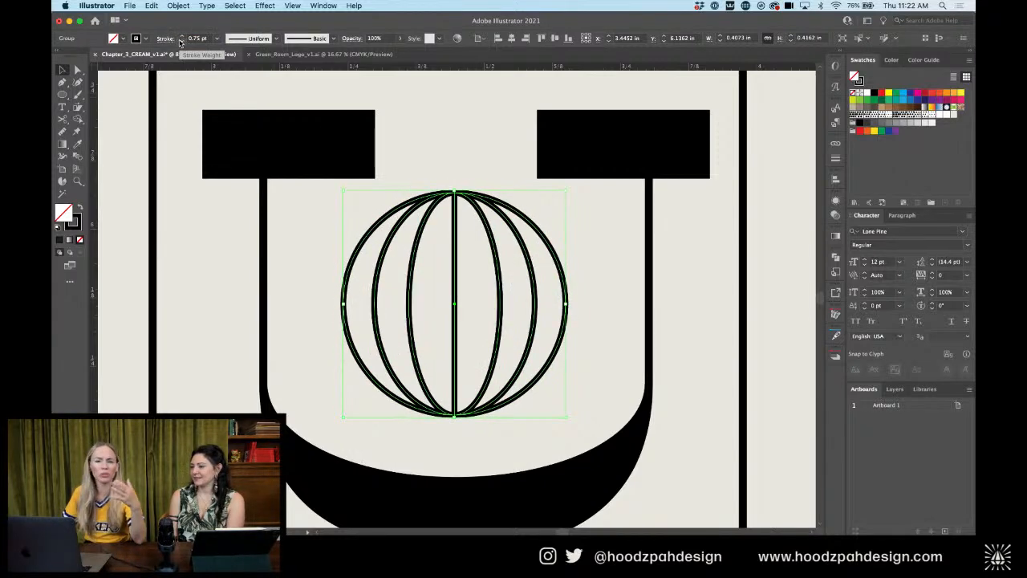
pyautogui.click(401, 143)
pyautogui.press('super+minus')
pyautogui.press('super+minus')
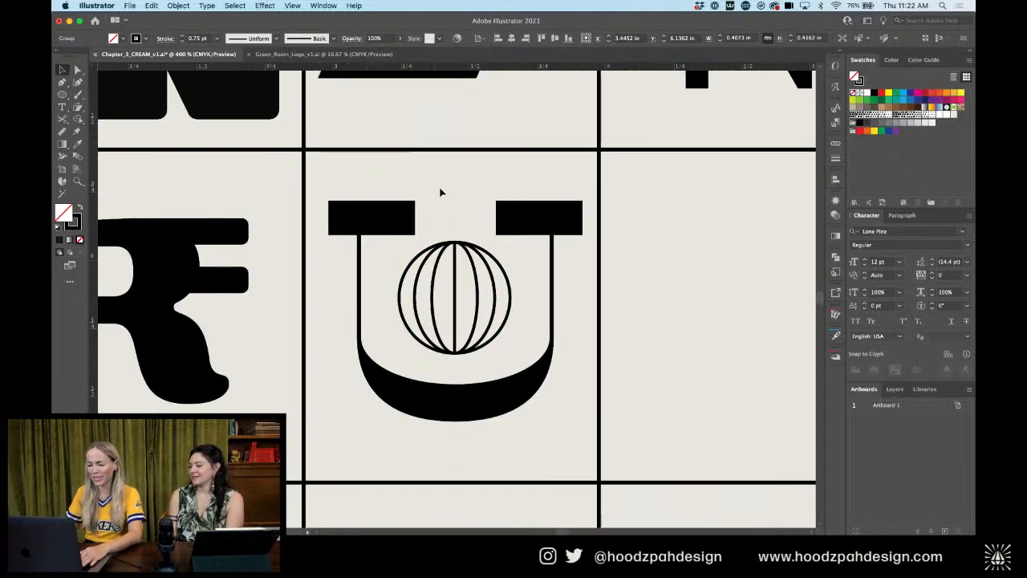
pyautogui.click(440, 193)
# Check the U with its globe against the rest of the lettering grid
pyautogui.press('super+minus')
pyautogui.moveTo(447, 224); pyautogui.dragTo(414, 243)
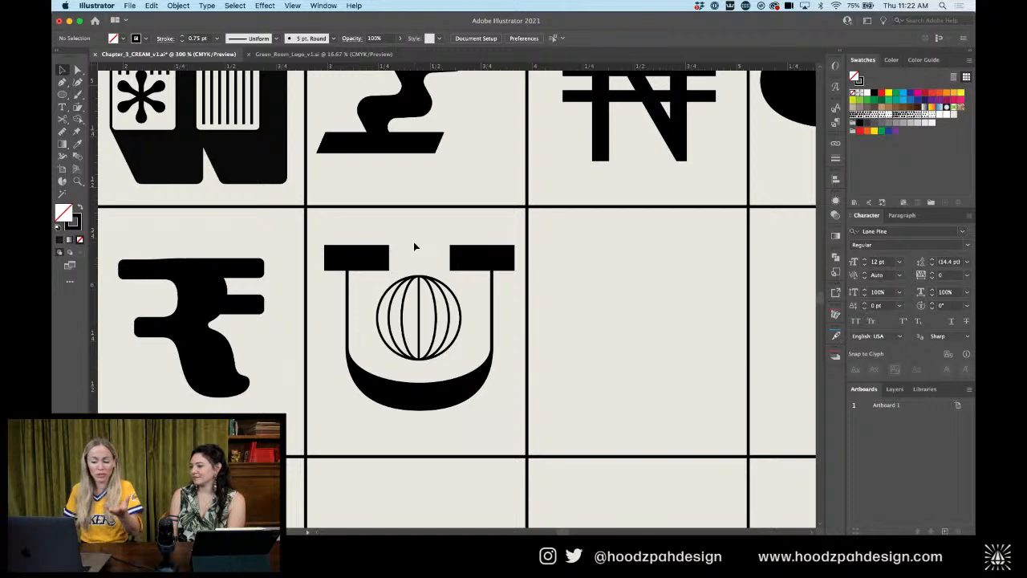
pyautogui.press('super+minus')
pyautogui.press('super+minus')
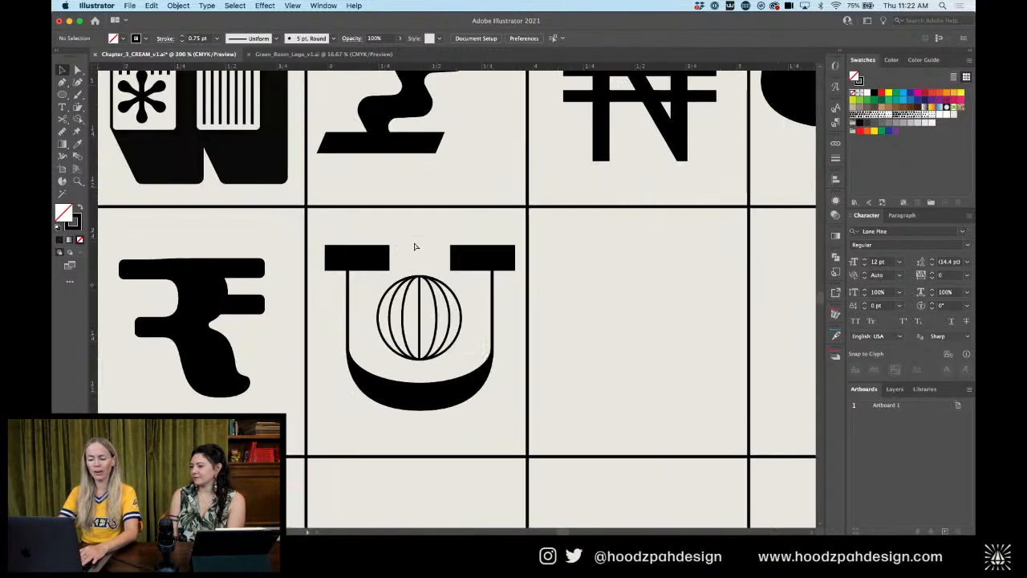
pyautogui.press('super+minus')
pyautogui.press('super+minus')
pyautogui.press('super+plus')
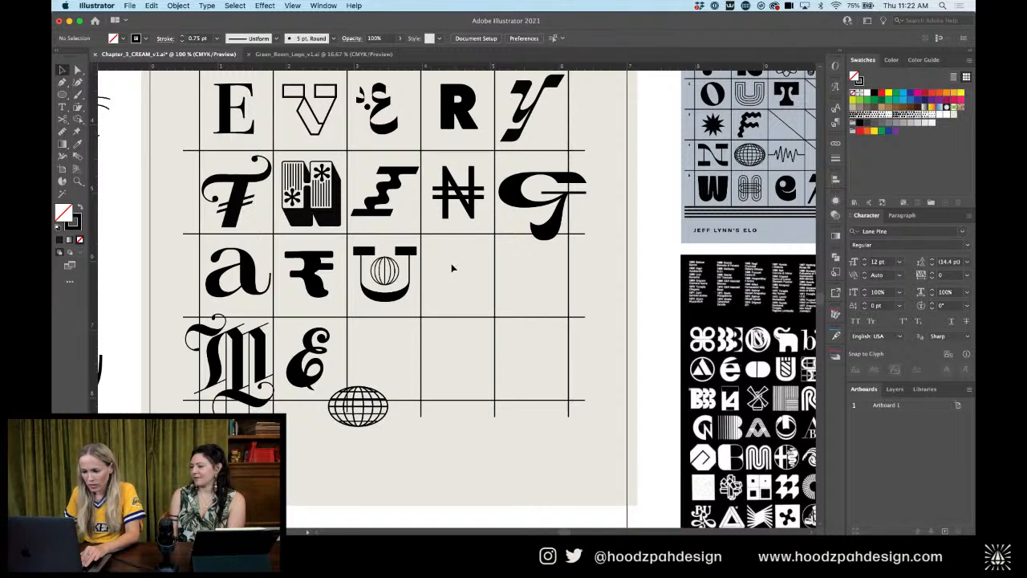
# Draw a straight vertical line with the Pen tool in the empty fourth cell of the fifth row
pyautogui.press('super+plus')
pyautogui.press('super+plus')
pyautogui.press('super+plus')
pyautogui.press('p')
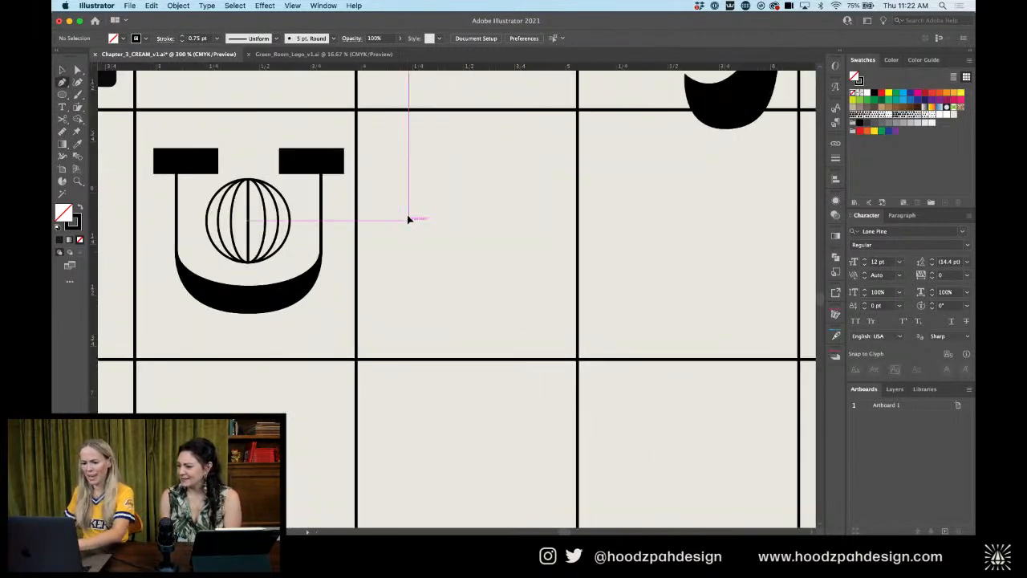
pyautogui.click(408, 165)
pyautogui.click(408, 271)
pyautogui.keyDown('super'); pyautogui.click(452, 222); pyautogui.keyUp('super')
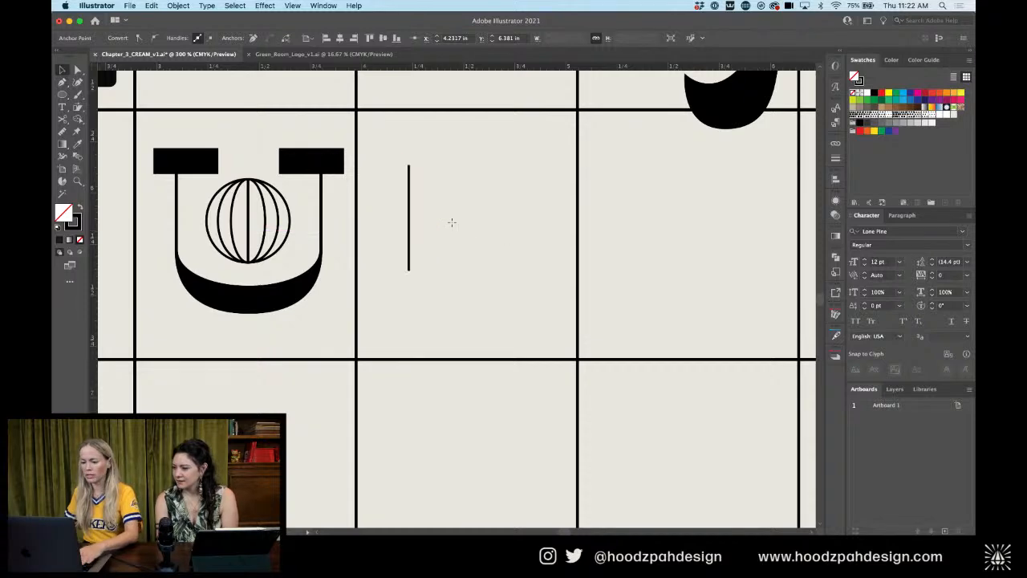
pyautogui.moveTo(410, 207); pyautogui.dragTo(477, 203)
pyautogui.press('super+z')
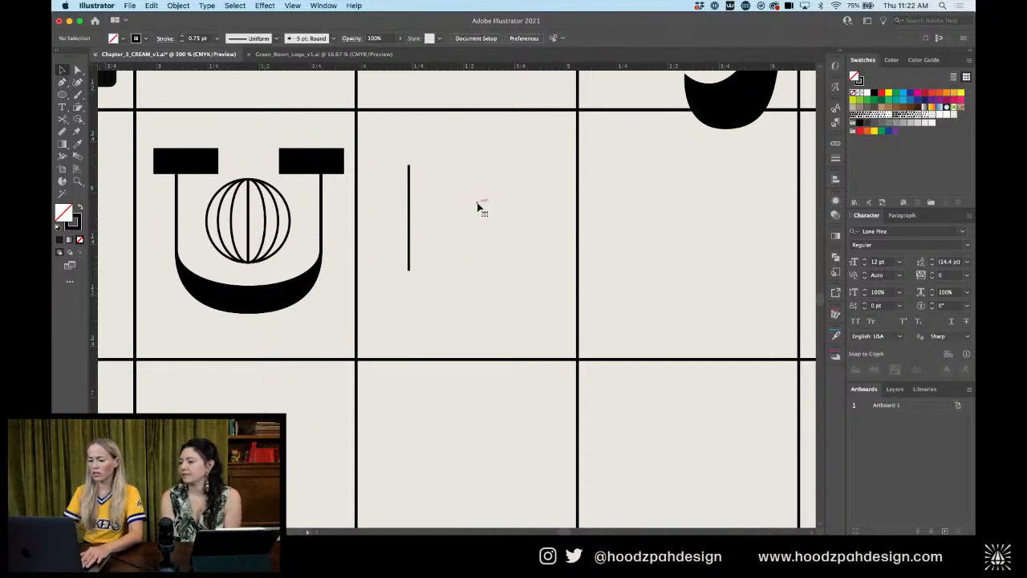
# Delete the vertical line in the fourth cell of the fifth row
pyautogui.press('p')
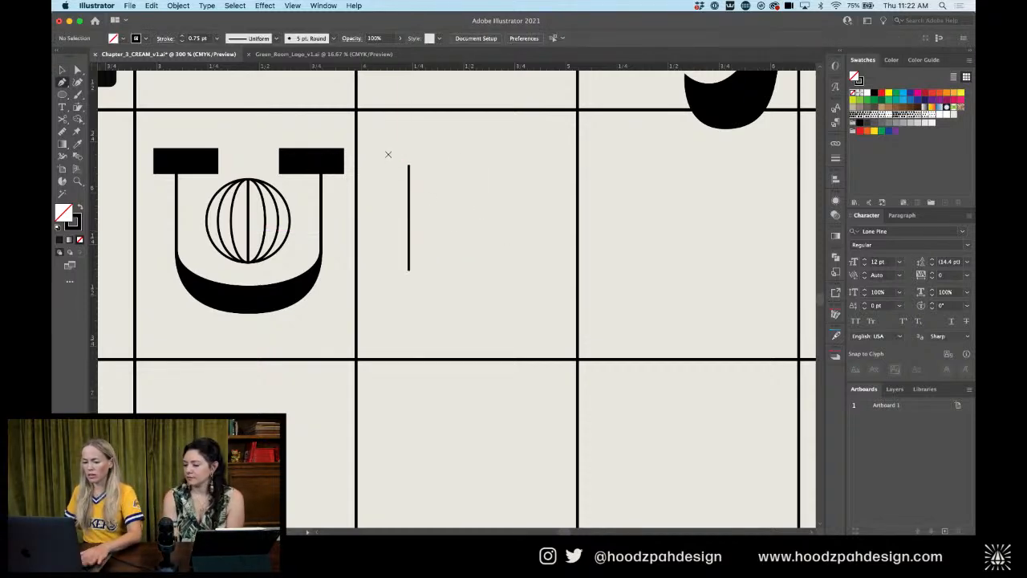
pyautogui.press('super+minus')
pyautogui.press('super+minus')
pyautogui.press('super+minus')
pyautogui.press('super+minus')
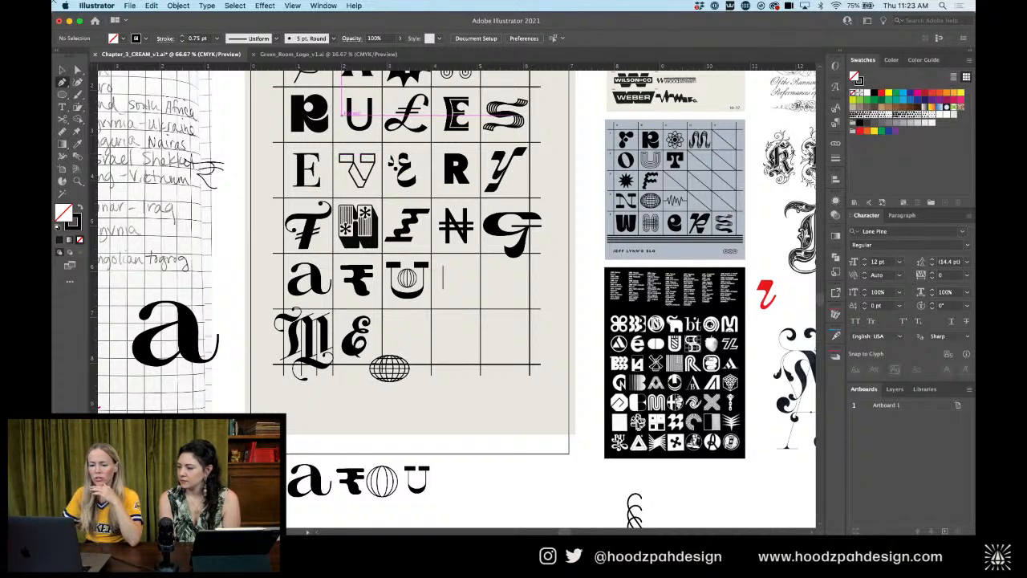
pyautogui.press('v')
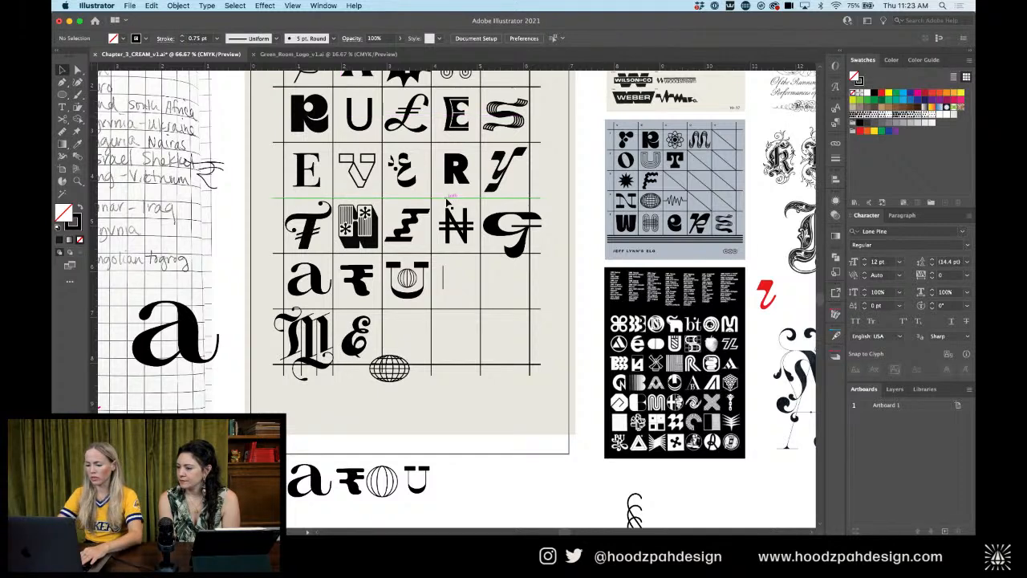
pyautogui.press('super+equal')
pyautogui.press('super+equal')
pyautogui.press('super+equal')
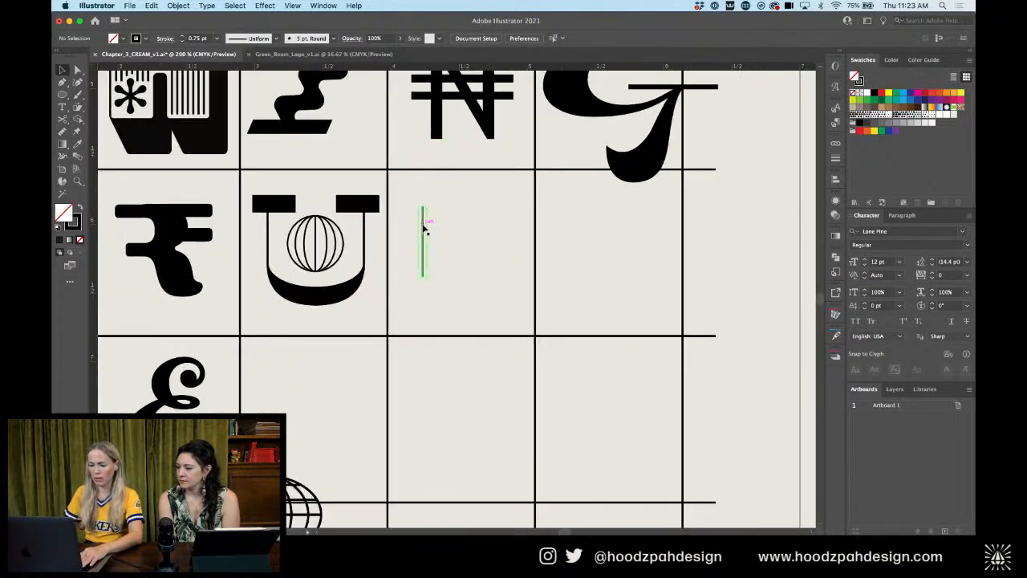
# Add a text letter U in the fourth cell of the fifth row and set it in Santa Ana Extra Bold
pyautogui.click(62, 107)
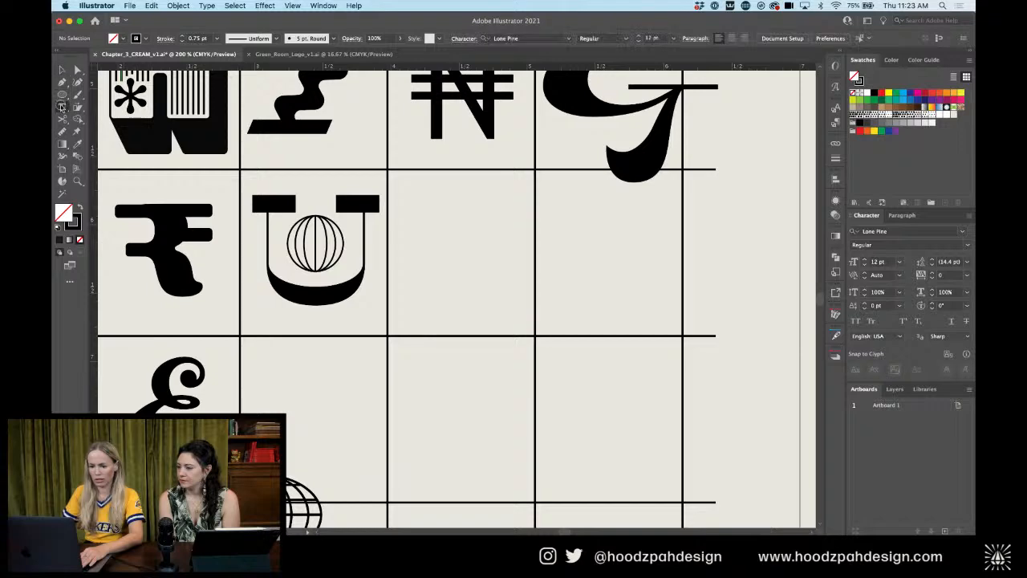
pyautogui.click(450, 243)
pyautogui.write('U')
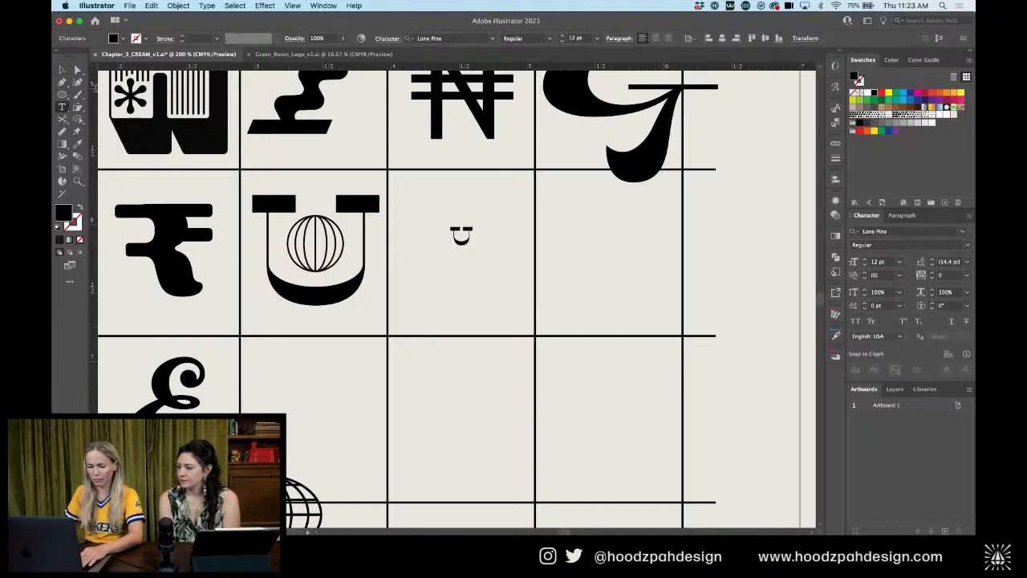
pyautogui.press('super+a')
pyautogui.click(443, 39)
pyautogui.write('S')
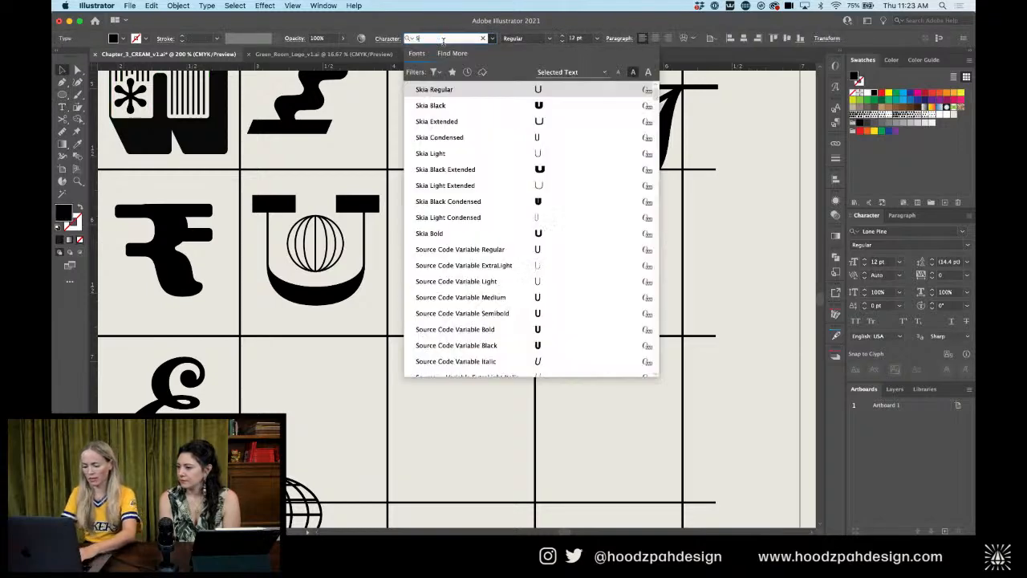
pyautogui.write('ANTA')
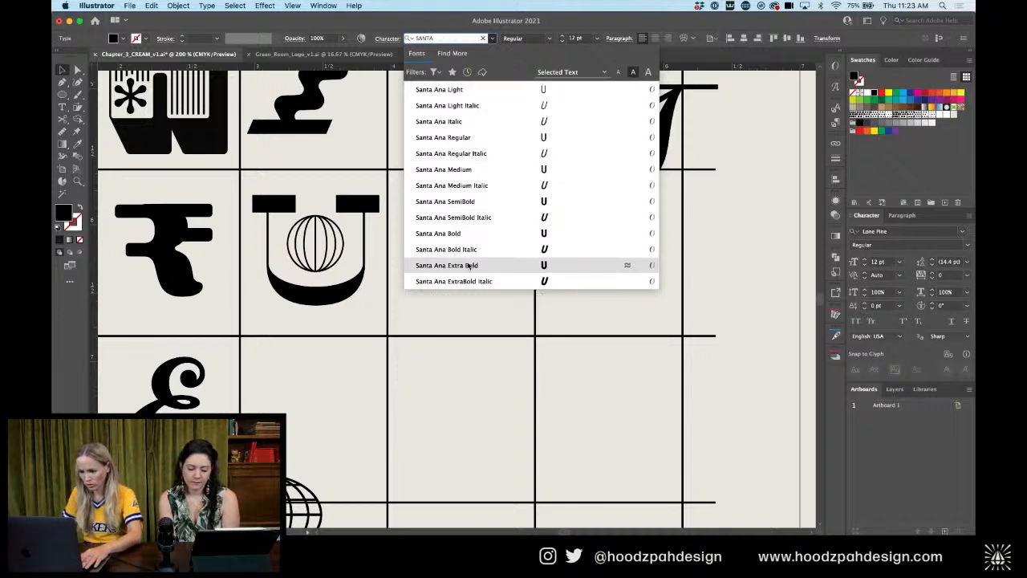
pyautogui.click(470, 265)
# Enlarge the fourth-cell letter to about 63 pt and replace it with N
pyautogui.moveTo(455, 250); pyautogui.dragTo(489, 335)
pyautogui.doubleClick(479, 251)
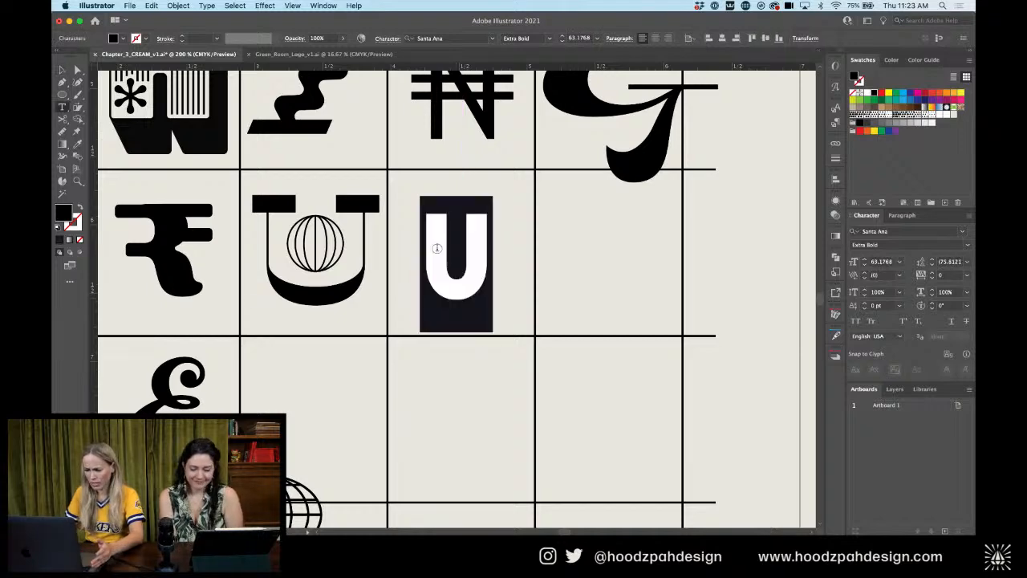
pyautogui.press('BackSpace')
pyautogui.write('N')
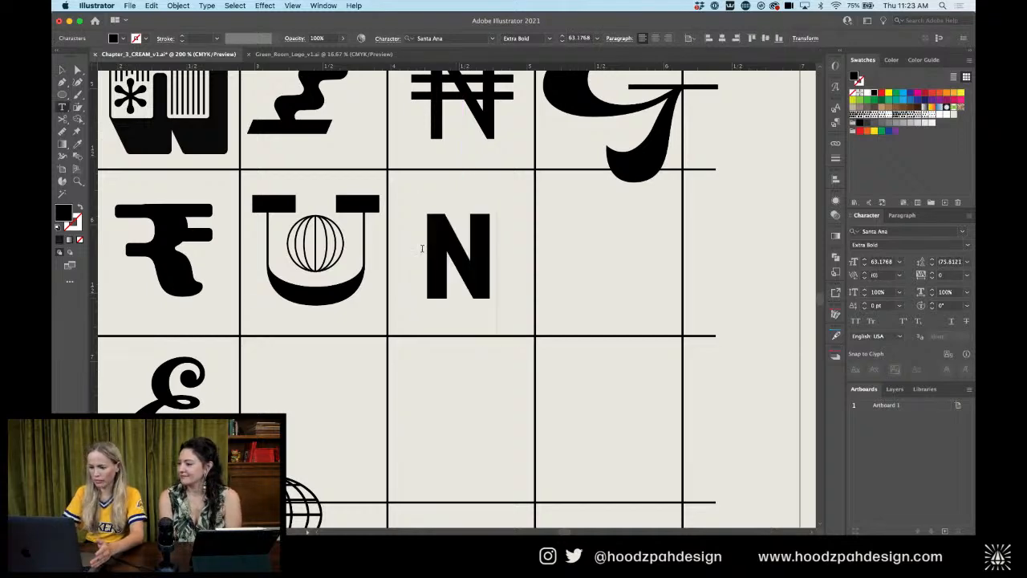
pyautogui.click(62, 70)
# Compare the new N with the rest of the grid and check the sketched currency symbols for the row's last letter
pyautogui.press('super+minus')
pyautogui.press('super+minus')
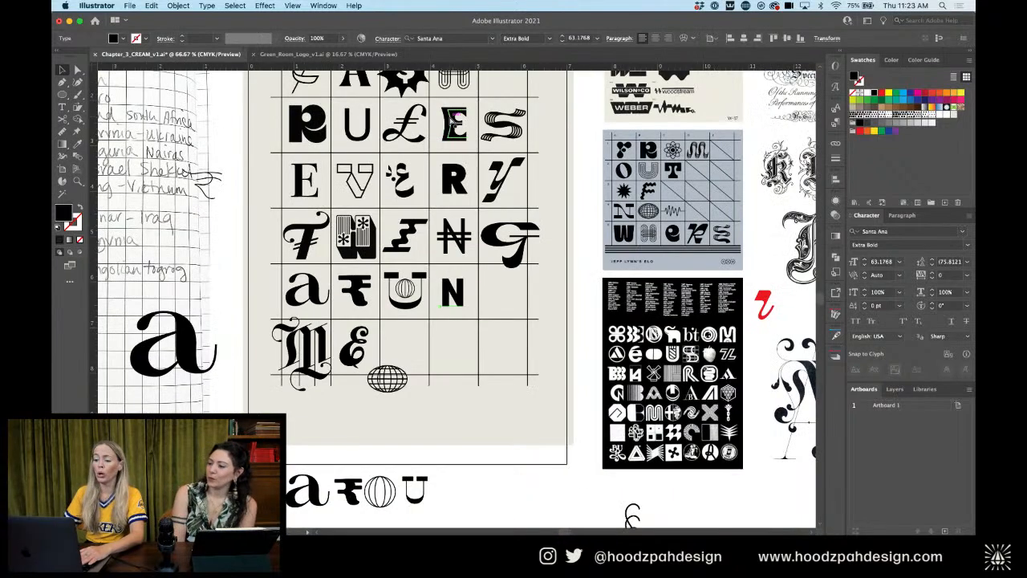
pyautogui.moveTo(501, 218); pyautogui.dragTo(534, 239)
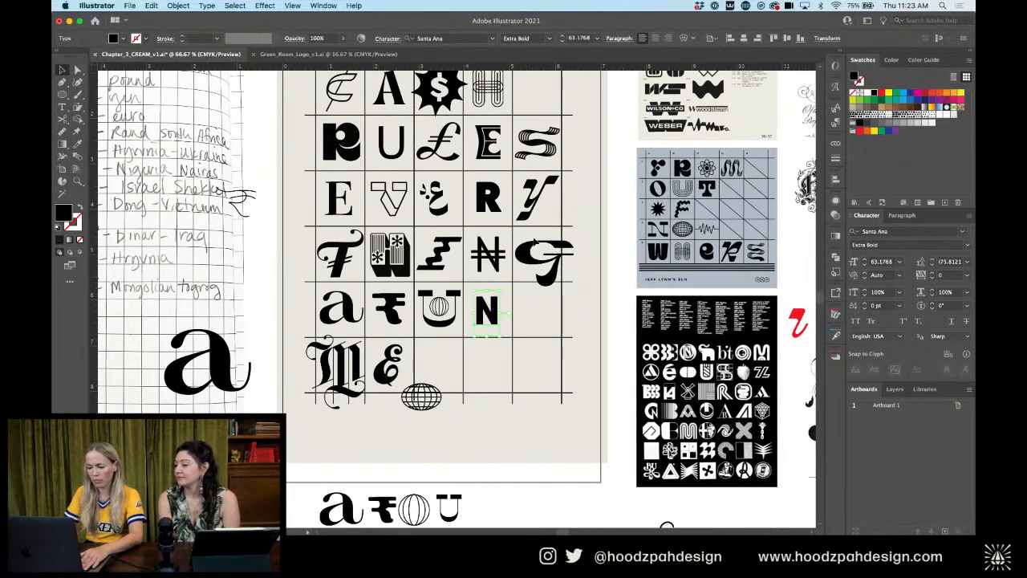
pyautogui.press('super+equal')
pyautogui.press('super+equal')
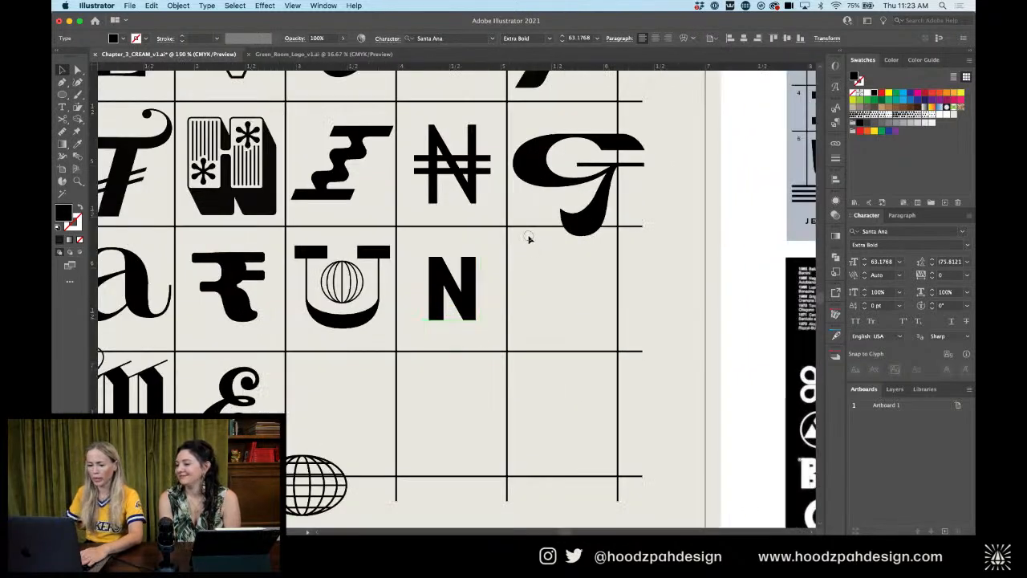
pyautogui.moveTo(528, 239)
pyautogui.mouseDown()
pyautogui.moveTo(518, 230)
pyautogui.moveTo(963, 217)
pyautogui.mouseUp()
pyautogui.moveTo(397, 254)
pyautogui.mouseDown()
pyautogui.moveTo(798, 263)
pyautogui.moveTo(578, 245)
pyautogui.moveTo(543, 284)
pyautogui.moveTo(520, 386)
pyautogui.moveTo(469, 386)
pyautogui.moveTo(477, 306)
pyautogui.mouseUp()
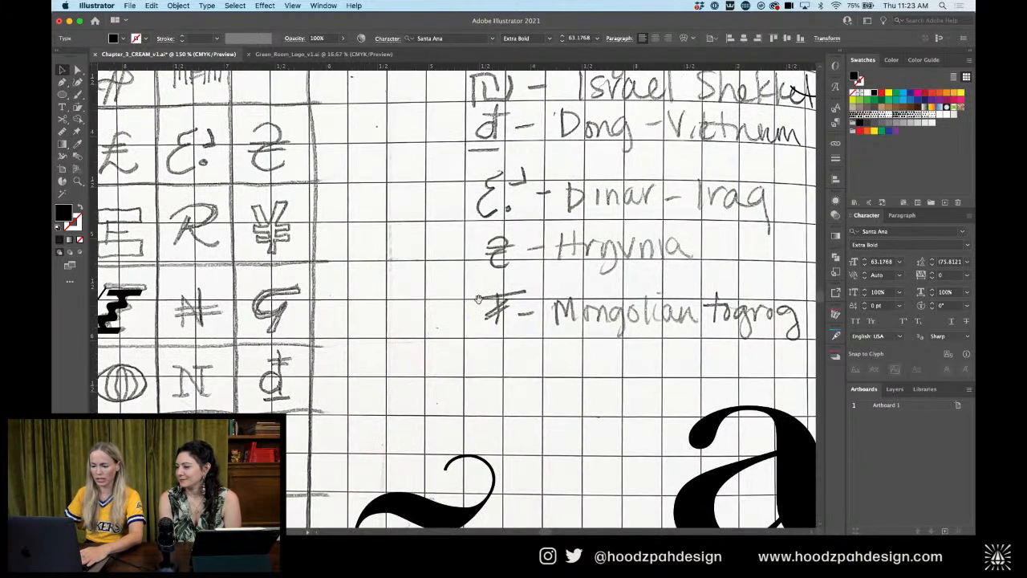
pyautogui.moveTo(496, 342); pyautogui.dragTo(477, 335)
pyautogui.moveTo(755, 344); pyautogui.dragTo(484, 328)
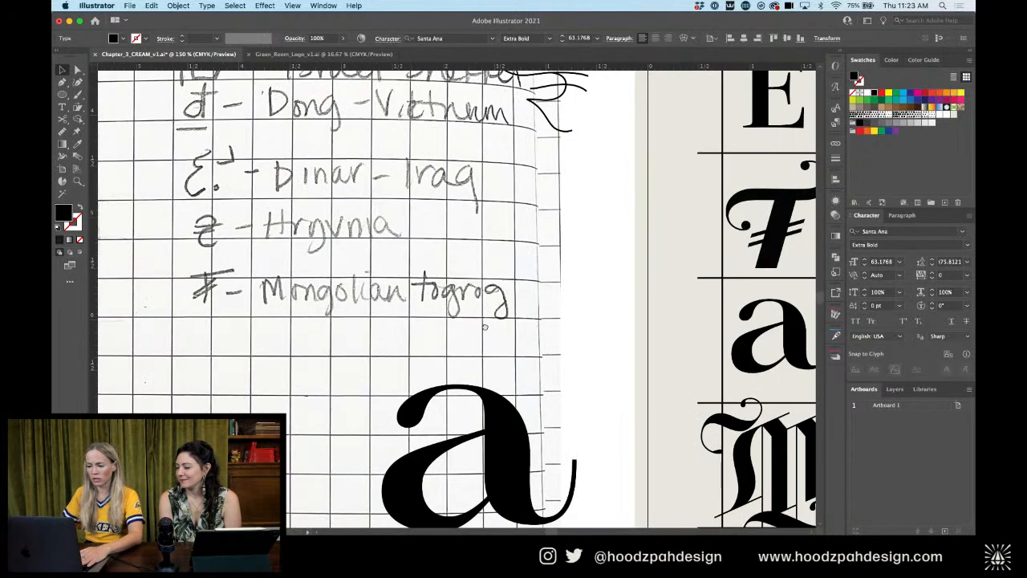
pyautogui.moveTo(703, 362); pyautogui.dragTo(172, 278)
pyautogui.moveTo(441, 289); pyautogui.dragTo(383, 316)
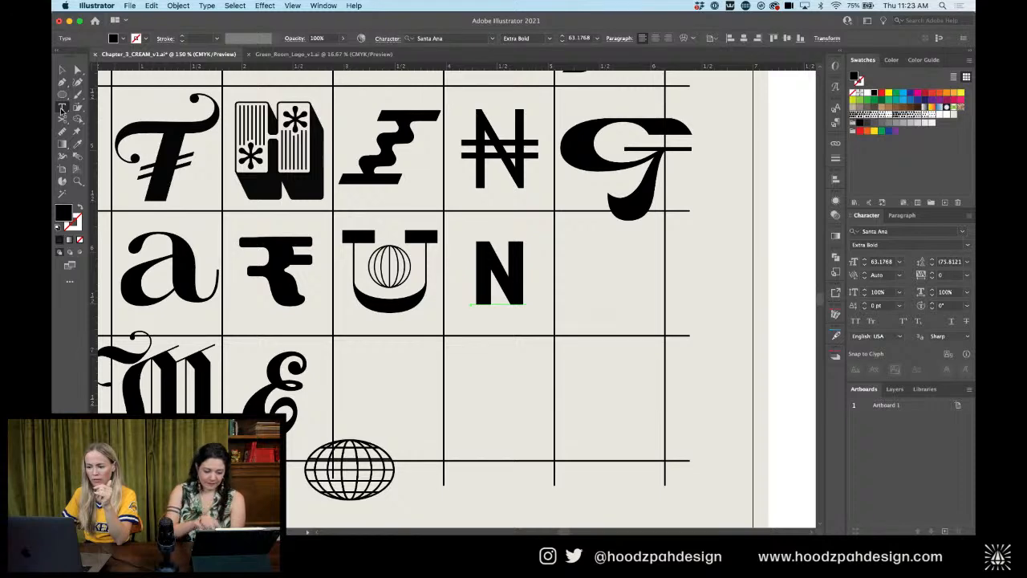
# Add a lowercase d in the last cell of the fifth row and enlarge it to about 33 pt
pyautogui.click(61, 108)
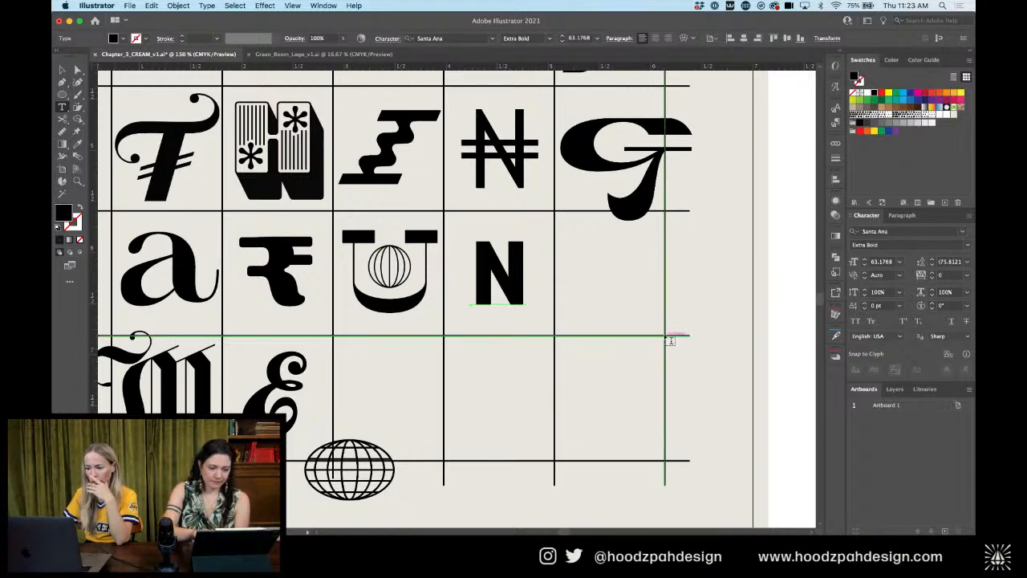
pyautogui.click(596, 286)
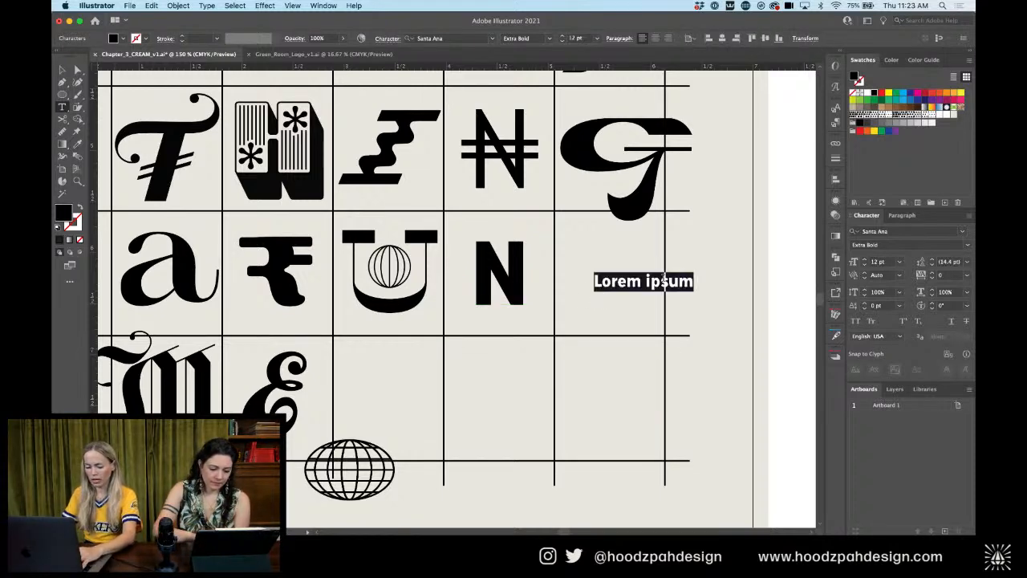
pyautogui.write('d')
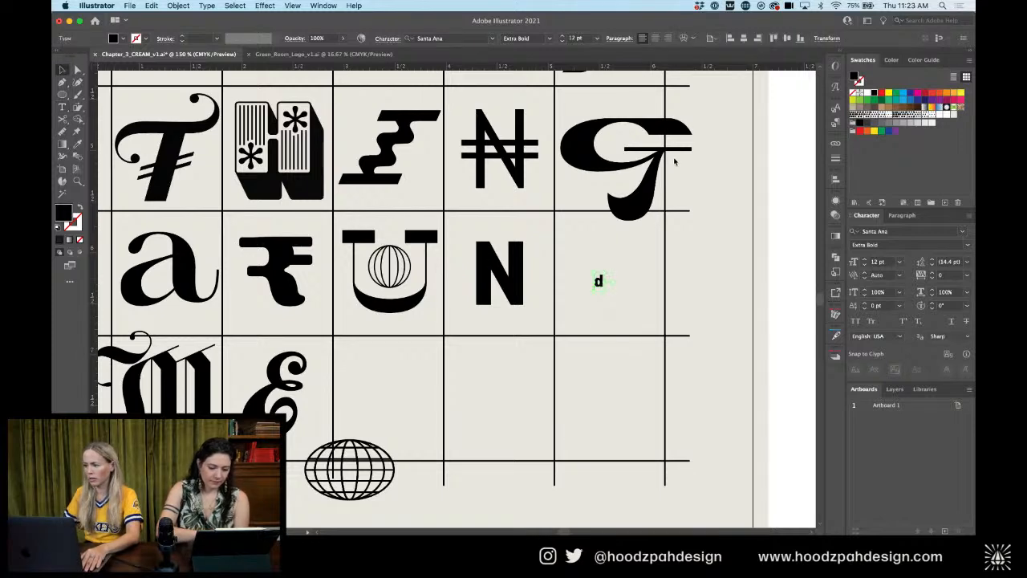
pyautogui.click(449, 37)
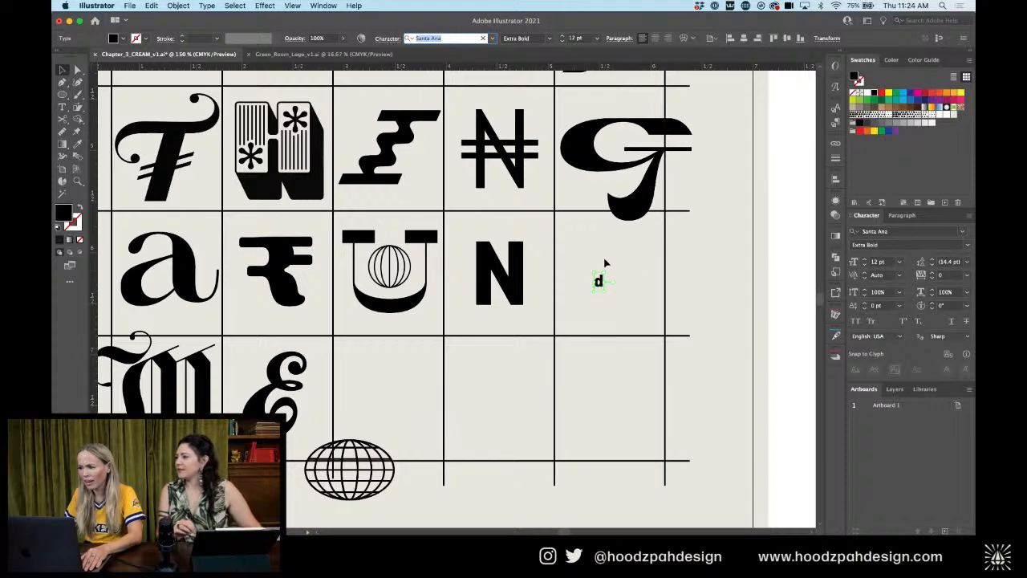
pyautogui.moveTo(600, 274); pyautogui.dragTo(595, 238)
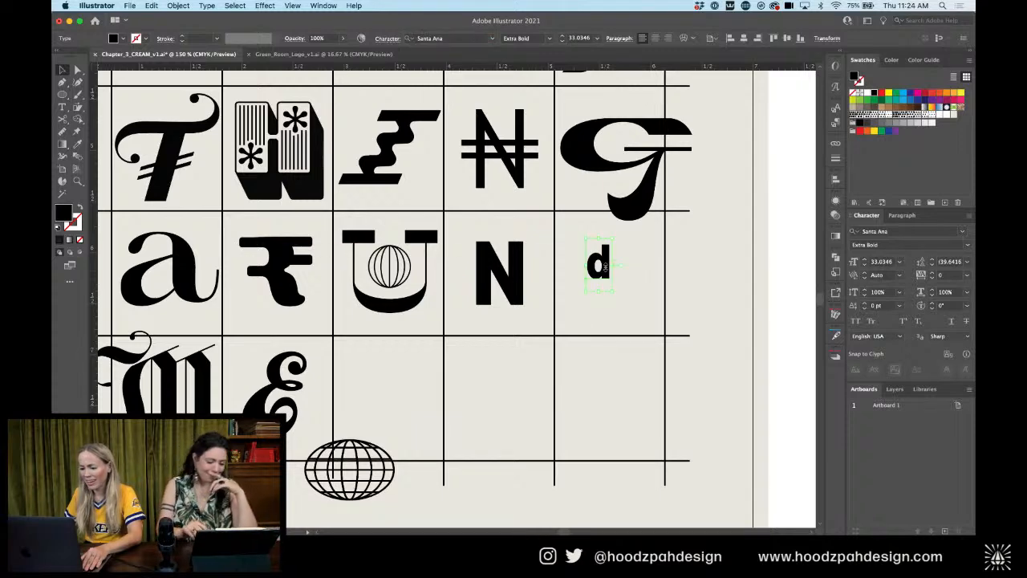
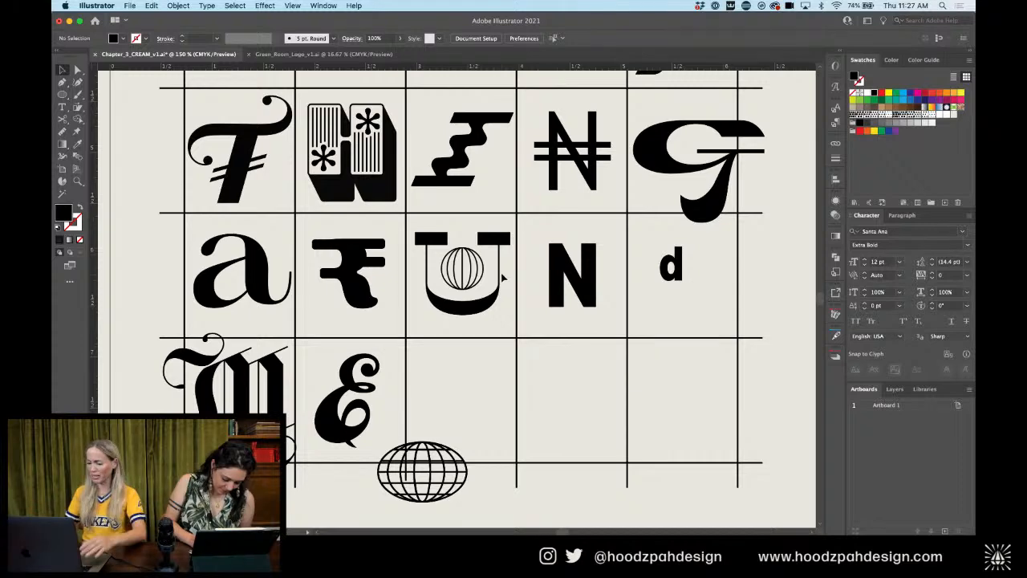
# Move the spare globe from the bottom grid line out past the artboard's left edge
pyautogui.scroll(-3, 503, 277)
pyautogui.hscroll(2, 503, 277)
pyautogui.moveTo(401, 416); pyautogui.dragTo(403, 480)
pyautogui.scroll(-5, 404, 480)
pyautogui.hscroll(-3, 404, 480)
pyautogui.moveTo(469, 353); pyautogui.dragTo(102, 399)
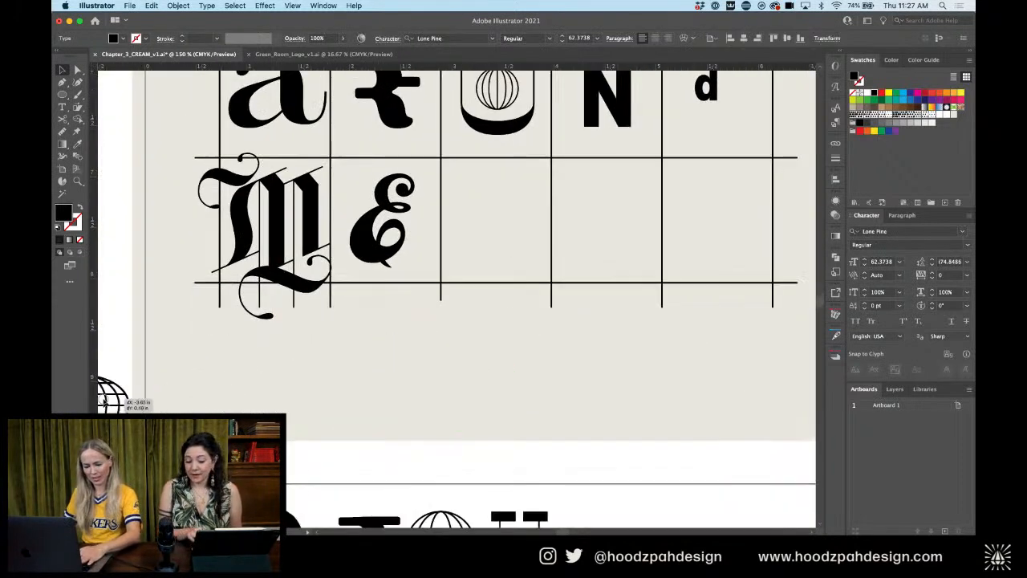
# Set the d in the fifth row's last cell in Beverly Drive Right Regular
pyautogui.scroll(10, 488, 281)
pyautogui.hscroll(3, 487, 282)
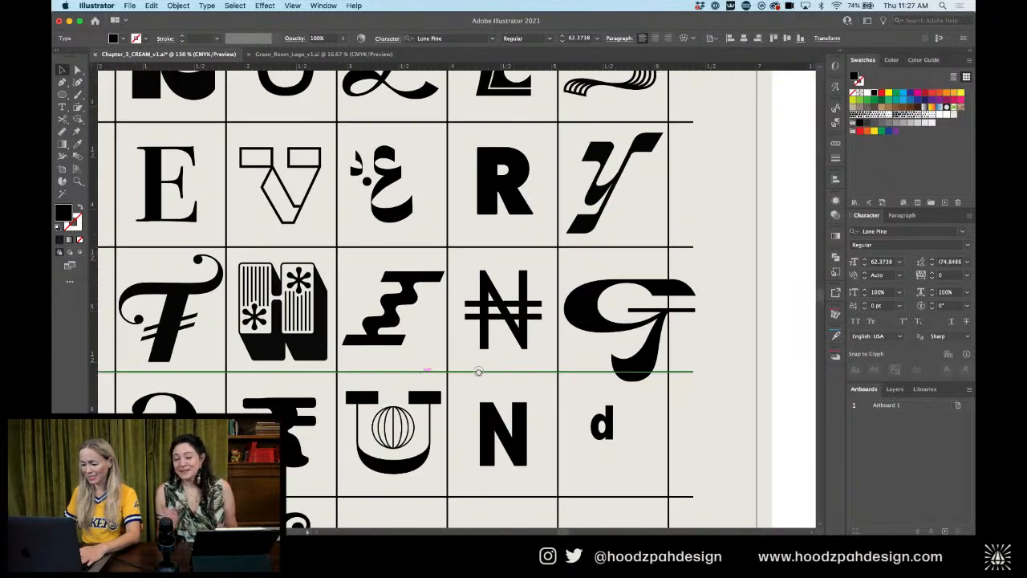
pyautogui.scroll(-3, 479, 371)
pyautogui.hscroll(3, 478, 371)
pyautogui.doubleClick(483, 314)
pyautogui.press('super+a')
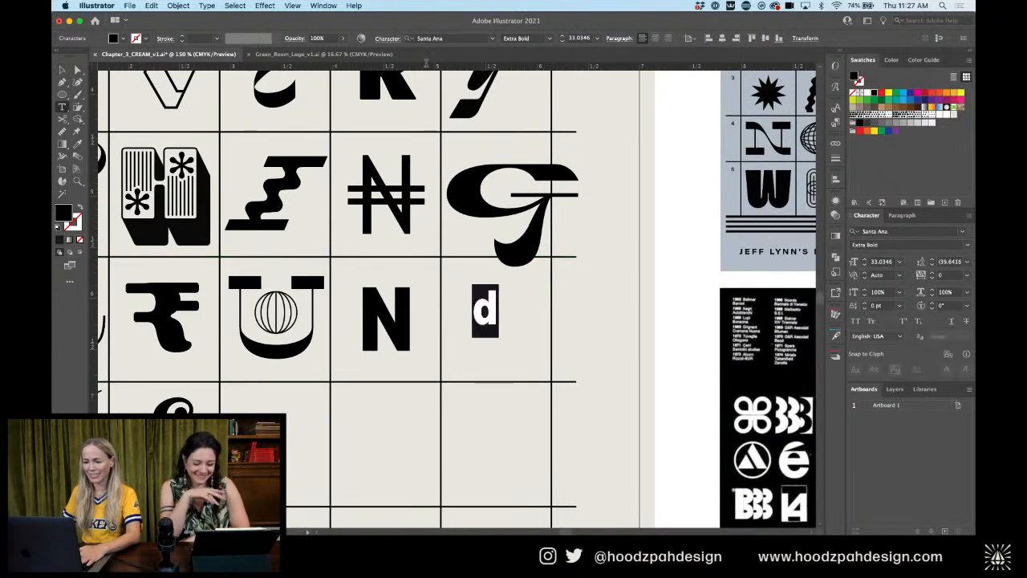
pyautogui.click(434, 39)
pyautogui.write('beverl')
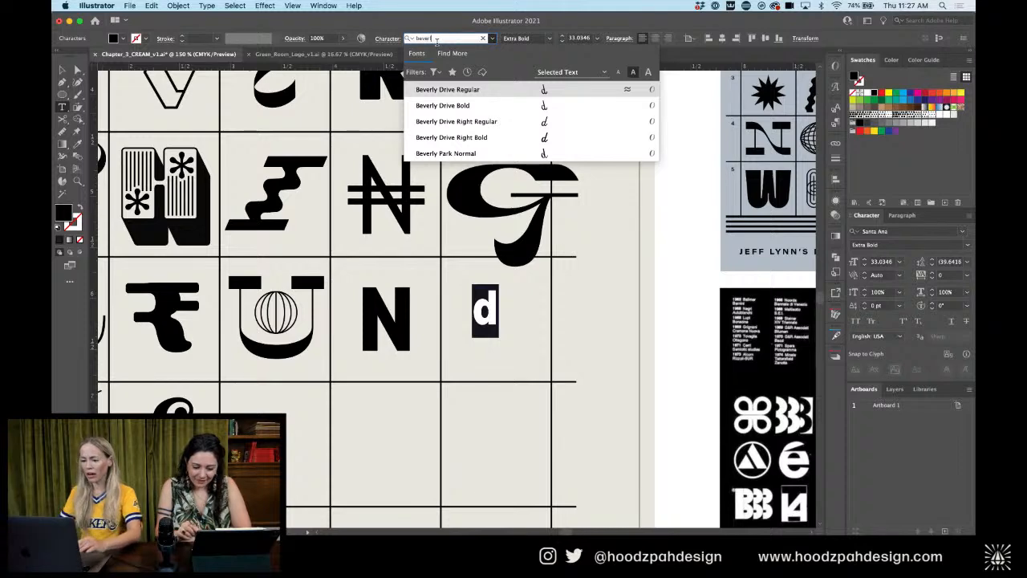
pyautogui.click(490, 121)
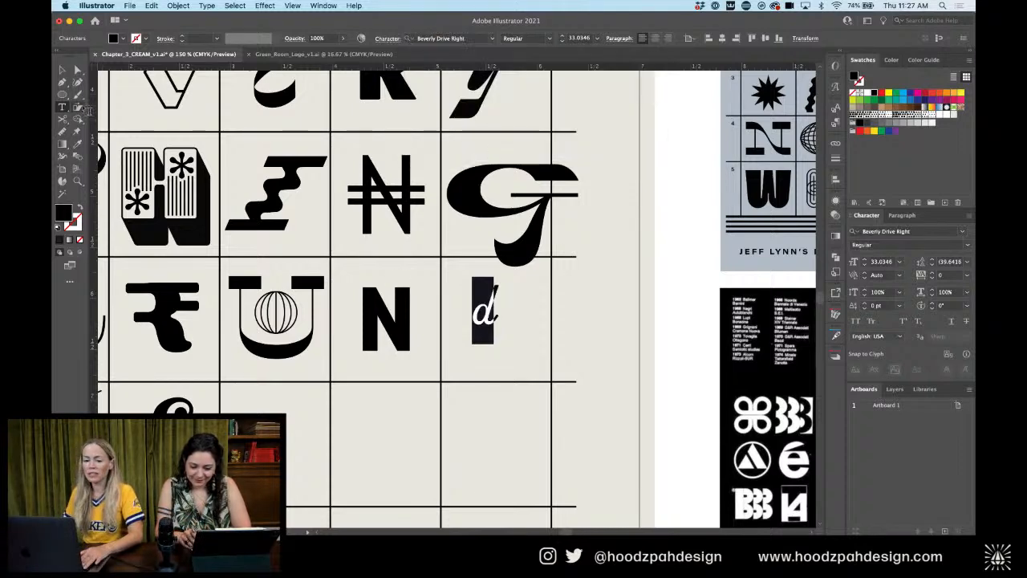
# Enlarge the script d to about 64 pt and position it in its cell beneath the G
pyautogui.click(62, 70)
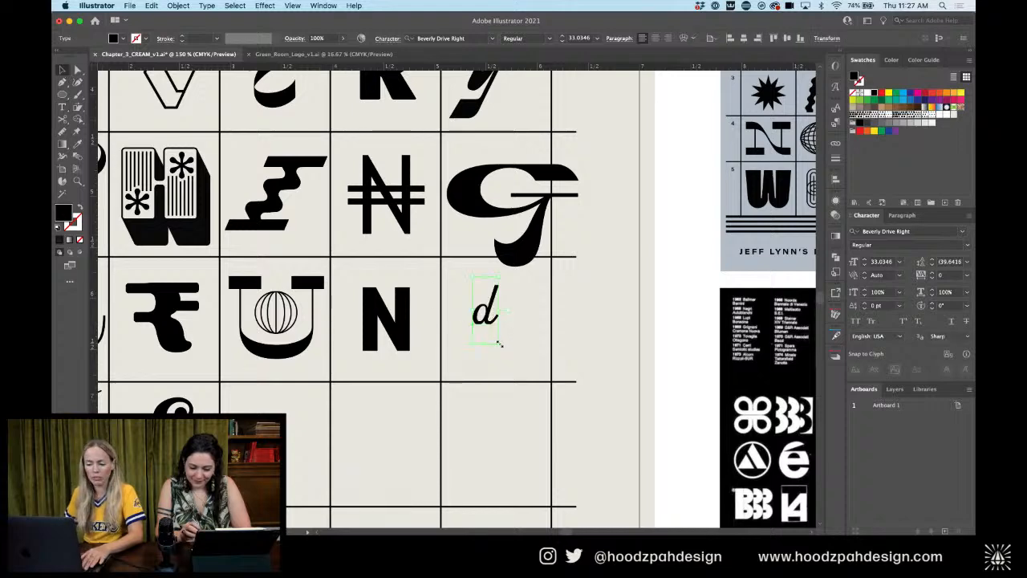
pyautogui.moveTo(499, 344); pyautogui.dragTo(538, 385)
pyautogui.moveTo(497, 334); pyautogui.dragTo(492, 334)
pyautogui.moveTo(514, 277); pyautogui.dragTo(520, 256)
pyautogui.press('super+minus')
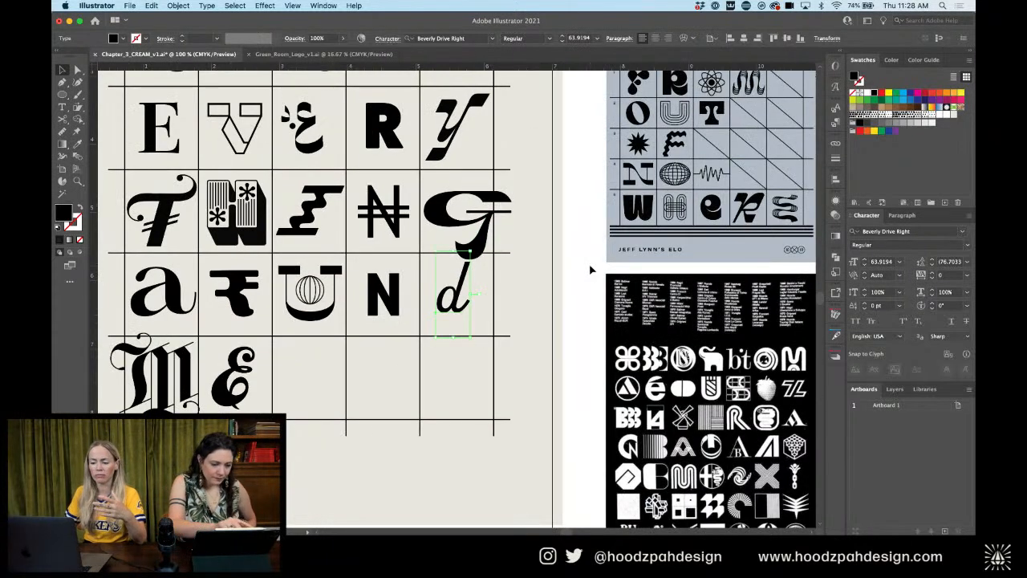
pyautogui.click(569, 296)
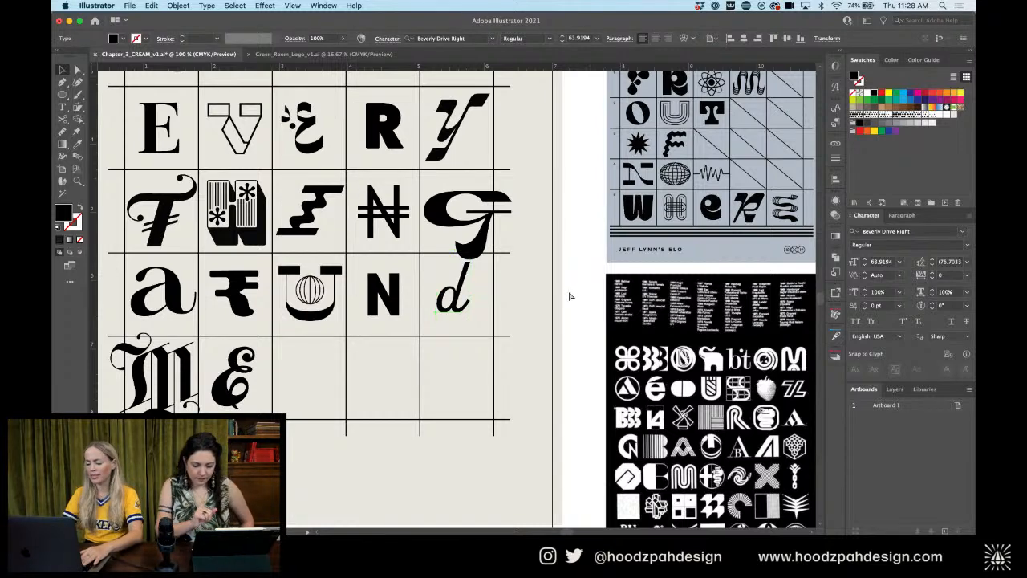
# Draw a thin black horizontal rectangle about 0.4 in wide and 0.03 in high beside the d
pyautogui.press('super+plus')
pyautogui.press('super+plus')
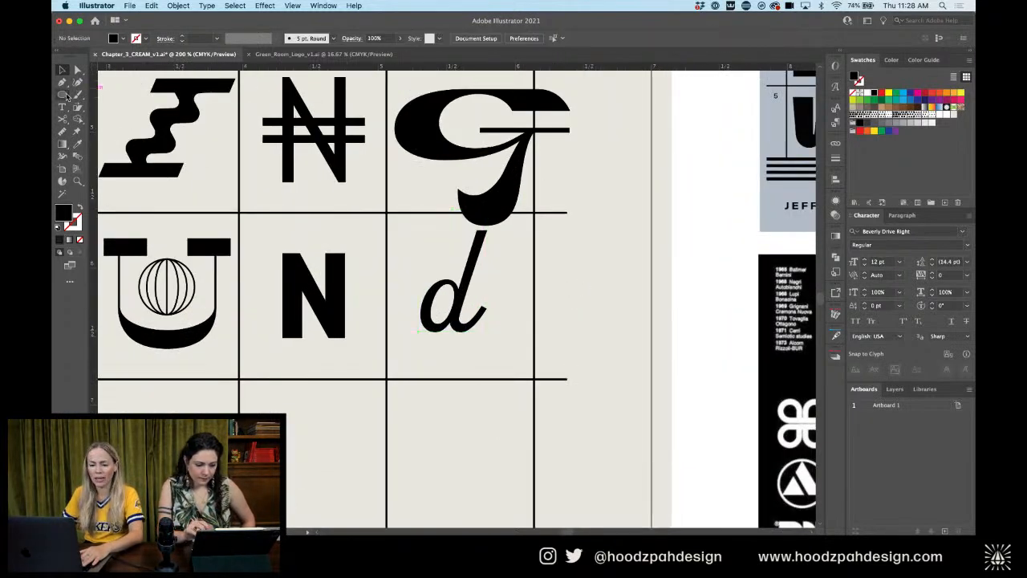
pyautogui.moveTo(62, 94); pyautogui.dragTo(96, 91)
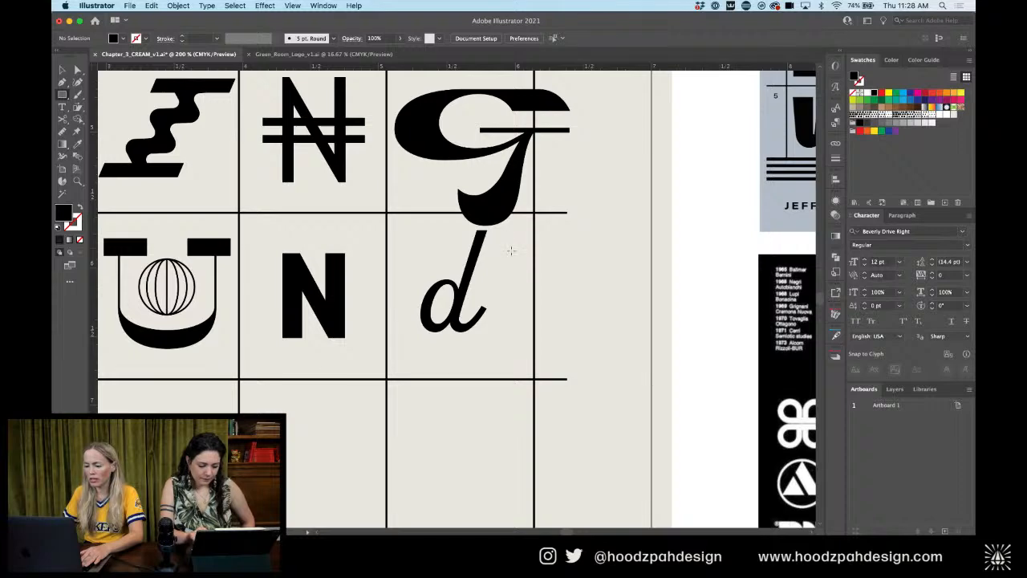
pyautogui.moveTo(511, 251); pyautogui.dragTo(568, 253)
pyautogui.click(552, 248)
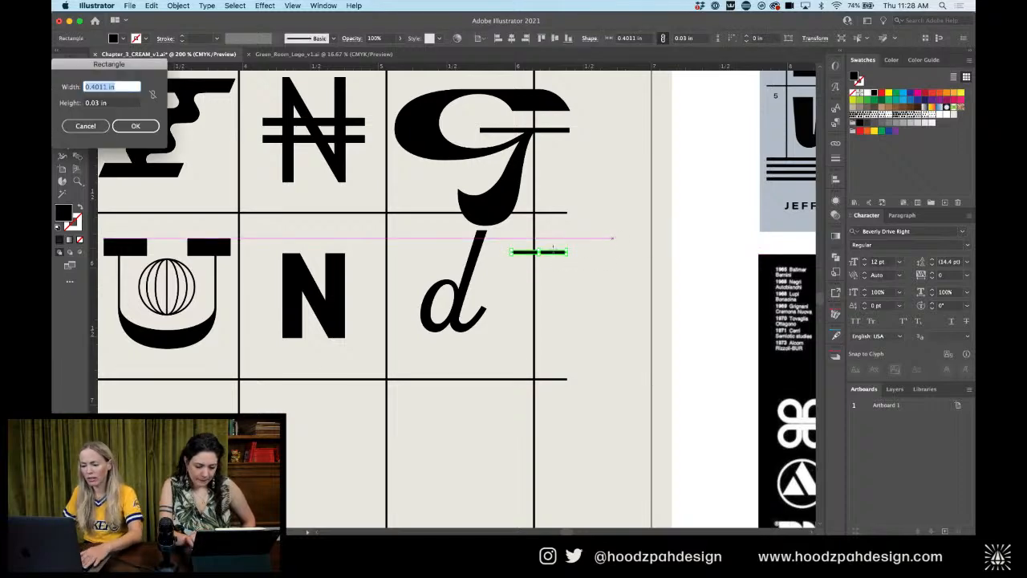
pyautogui.click(85, 126)
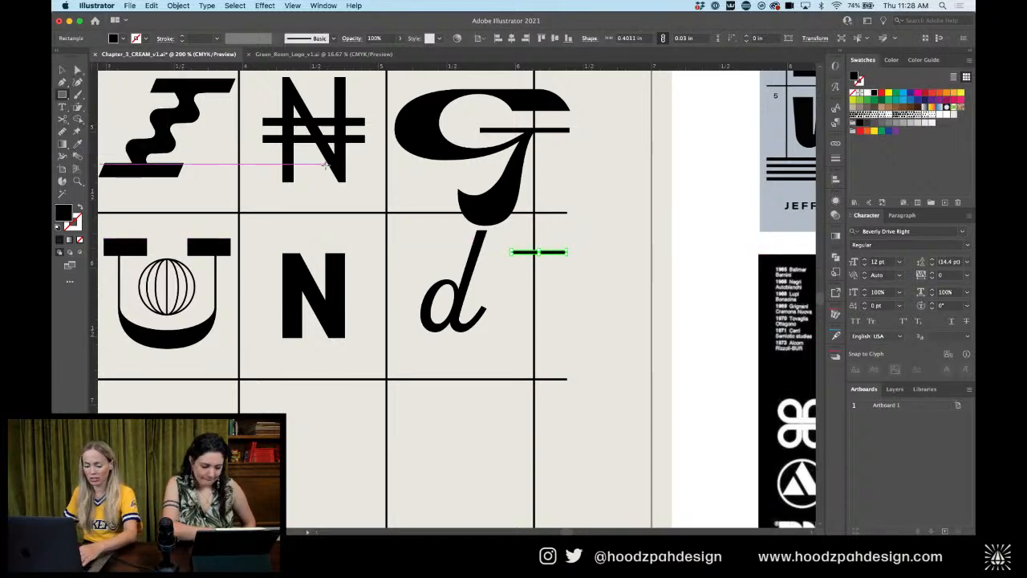
# Move the thin bar across the d's upper stem and duplicate it just below as a second crossbar
pyautogui.moveTo(554, 256); pyautogui.dragTo(491, 253)
pyautogui.keyDown('shift'); pyautogui.click(491, 252); pyautogui.keyUp('shift')
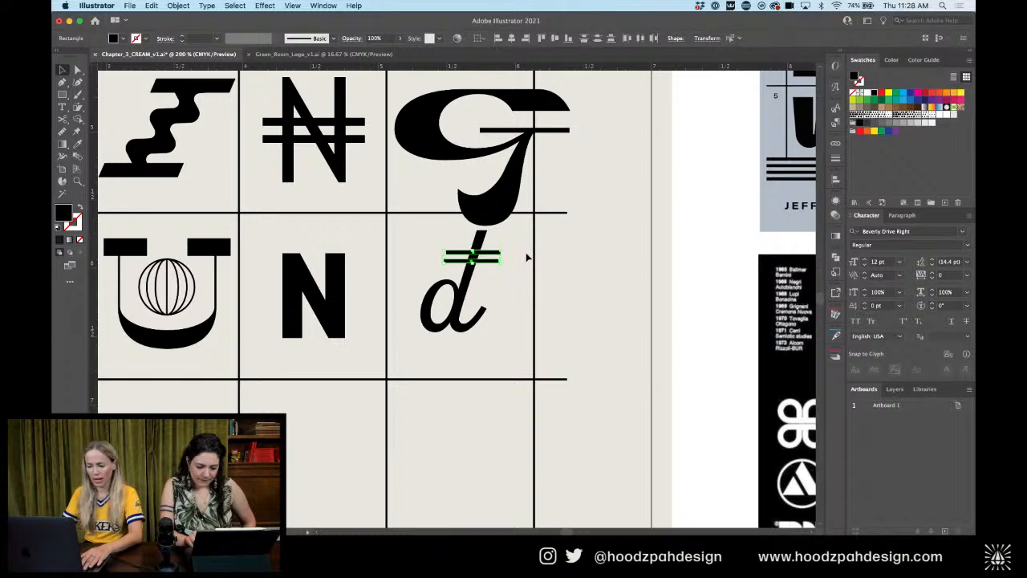
# Nudge both crossbars on the script d's stem down slightly
pyautogui.press('Down')
pyautogui.press('super+1')
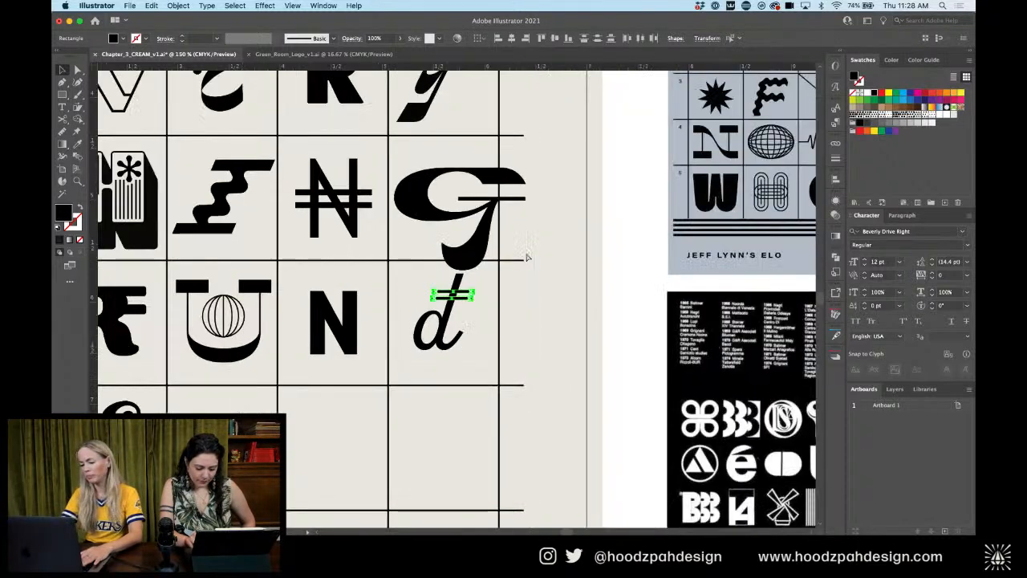
pyautogui.click(527, 258)
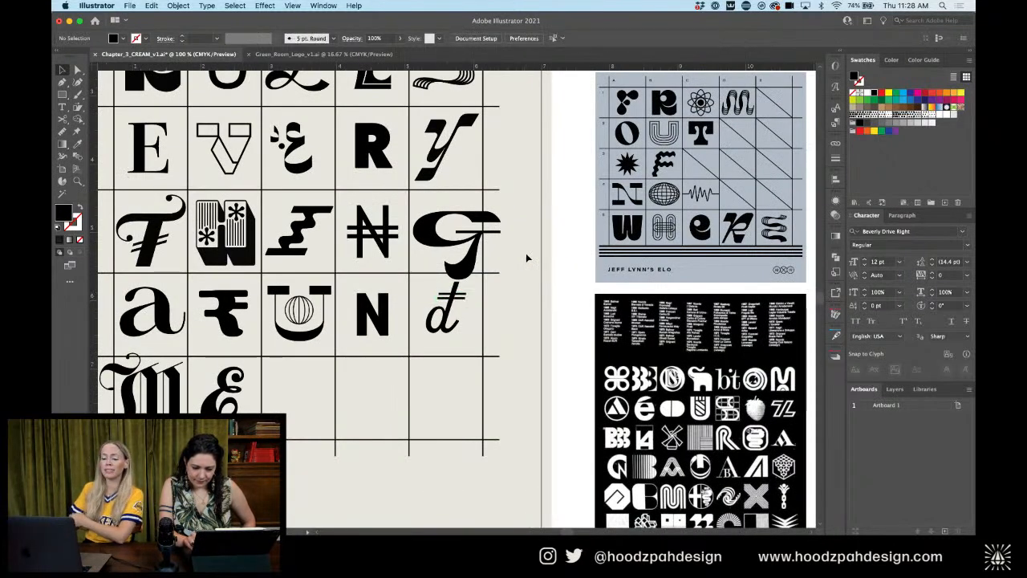
# Check the sketched dong symbol in the reference notes and duplicate a crossbar beneath the script d as an underline
pyautogui.moveTo(305, 228); pyautogui.dragTo(549, 255)
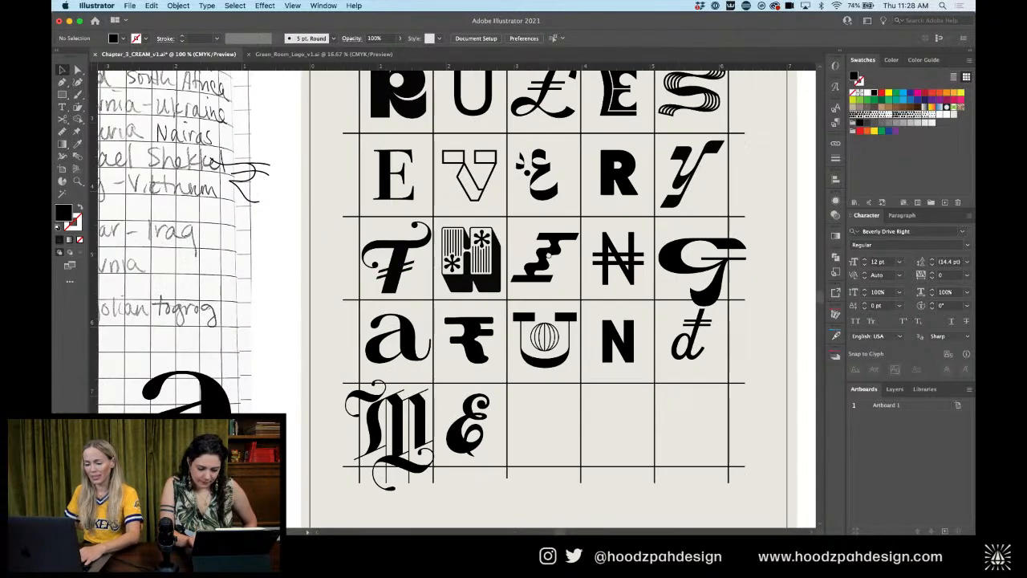
pyautogui.moveTo(394, 255); pyautogui.dragTo(568, 264)
pyautogui.moveTo(494, 238); pyautogui.dragTo(512, 311)
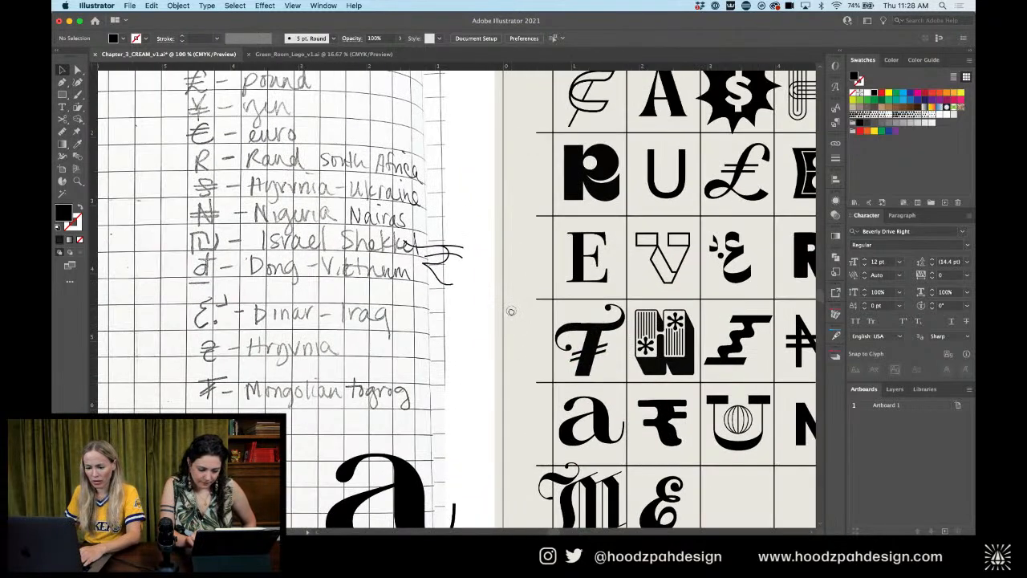
pyautogui.moveTo(193, 258)
pyautogui.mouseDown()
pyautogui.moveTo(656, 235)
pyautogui.moveTo(572, 243)
pyautogui.moveTo(491, 234)
pyautogui.mouseUp()
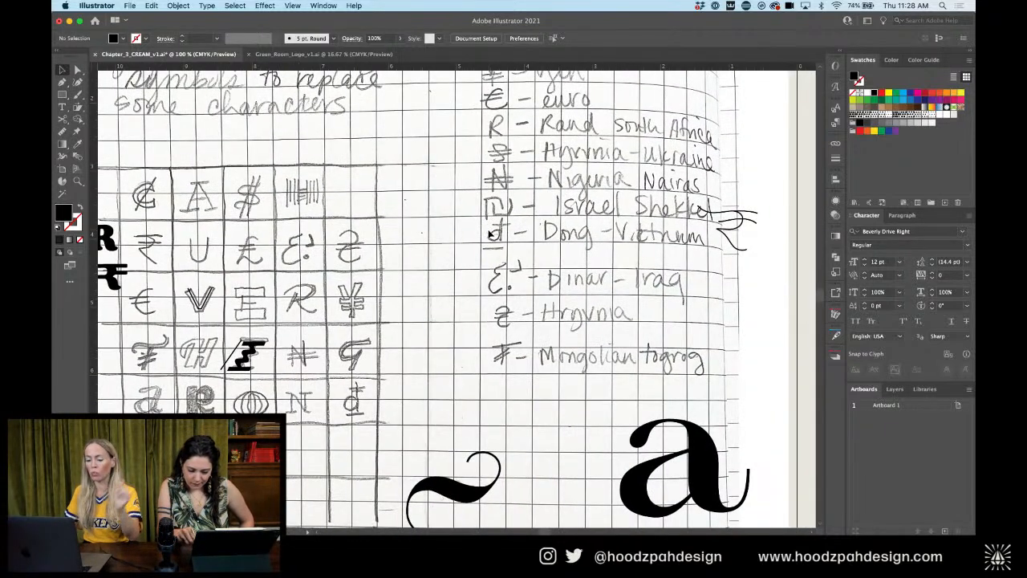
pyautogui.moveTo(730, 231); pyautogui.dragTo(308, 224)
pyautogui.moveTo(530, 255); pyautogui.dragTo(280, 209)
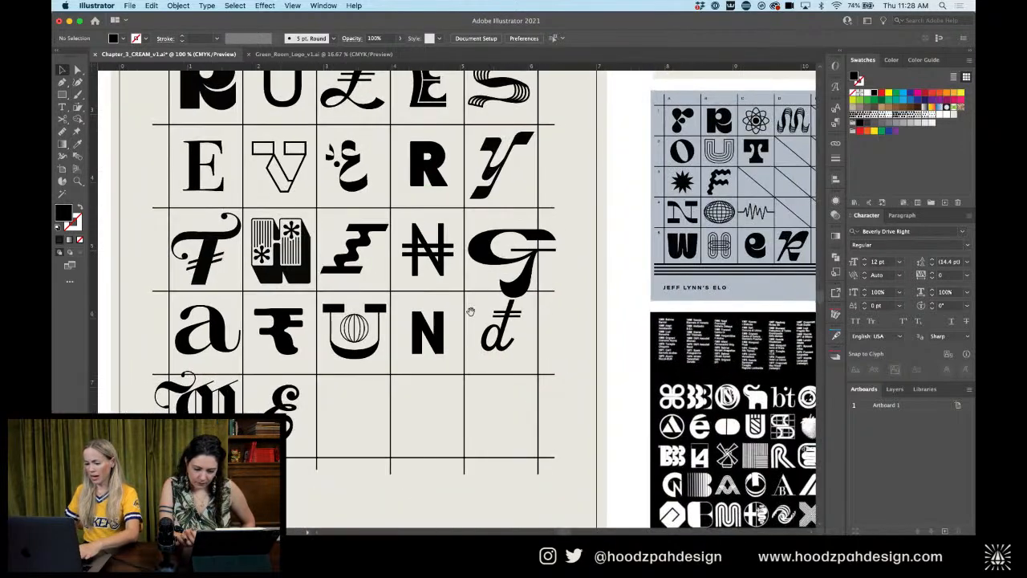
pyautogui.press('super+equal')
pyautogui.press('super+equal')
pyautogui.scroll(-3, 438, 190)
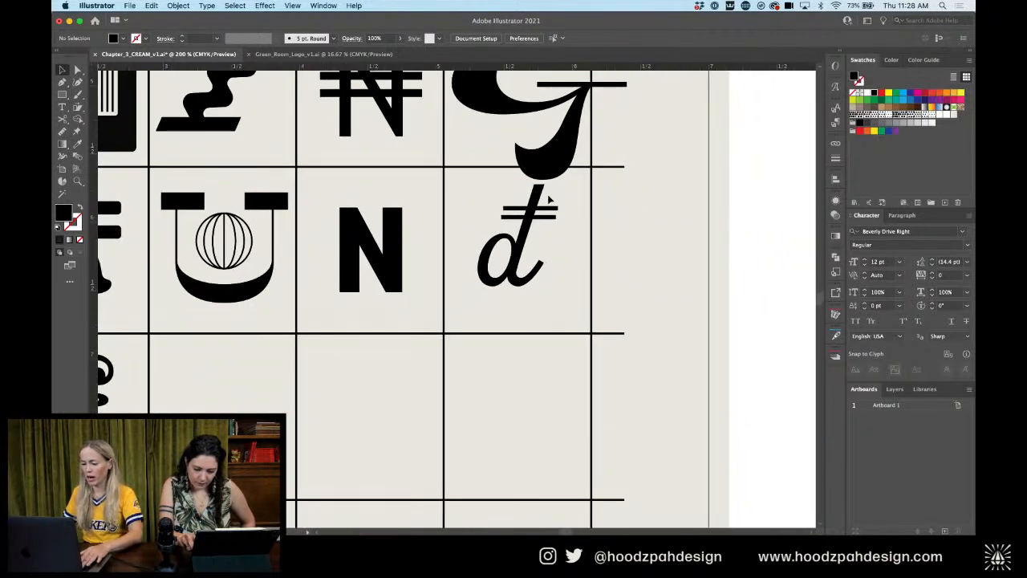
pyautogui.moveTo(548, 211); pyautogui.dragTo(519, 298)
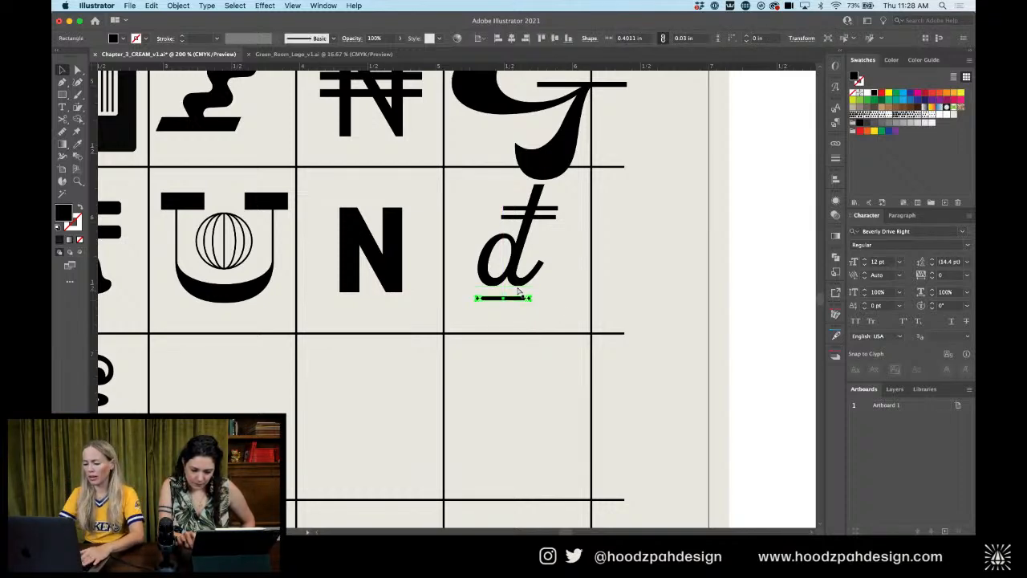
# Widen the underline bar beneath the script d to about 0.44 in
pyautogui.scroll(3, 528, 299)
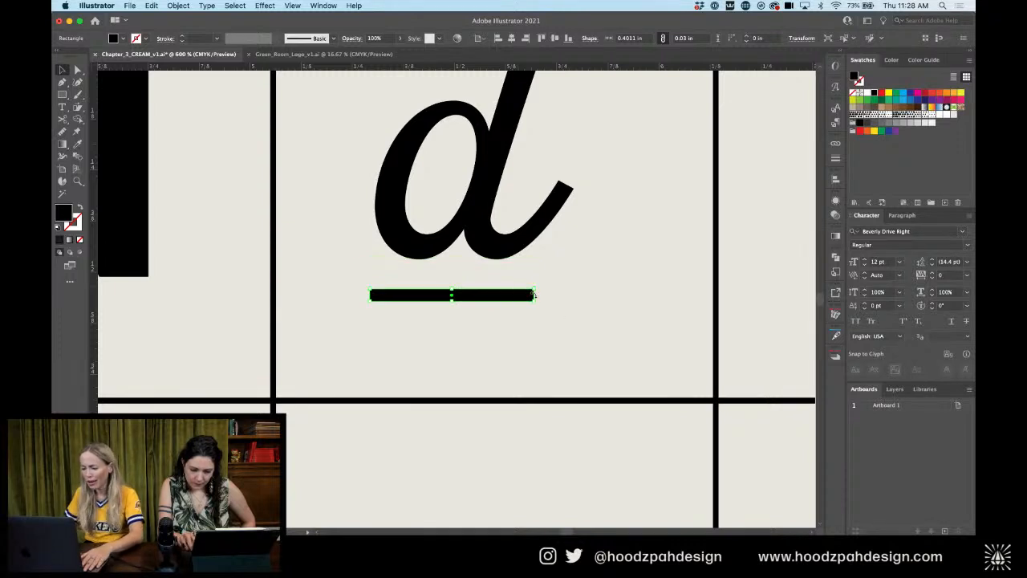
pyautogui.scroll(2, 537, 297)
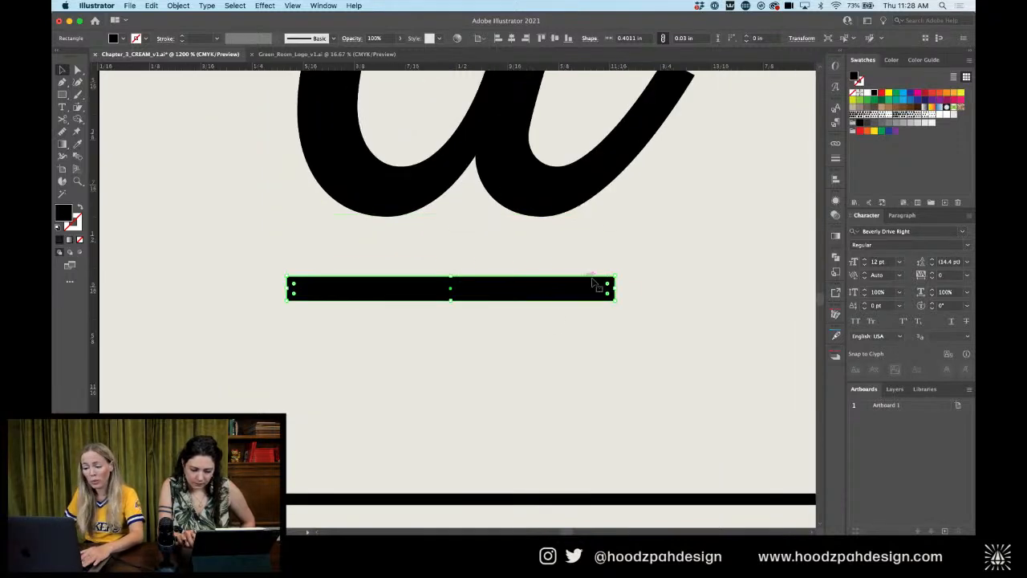
pyautogui.moveTo(616, 288); pyautogui.dragTo(720, 289)
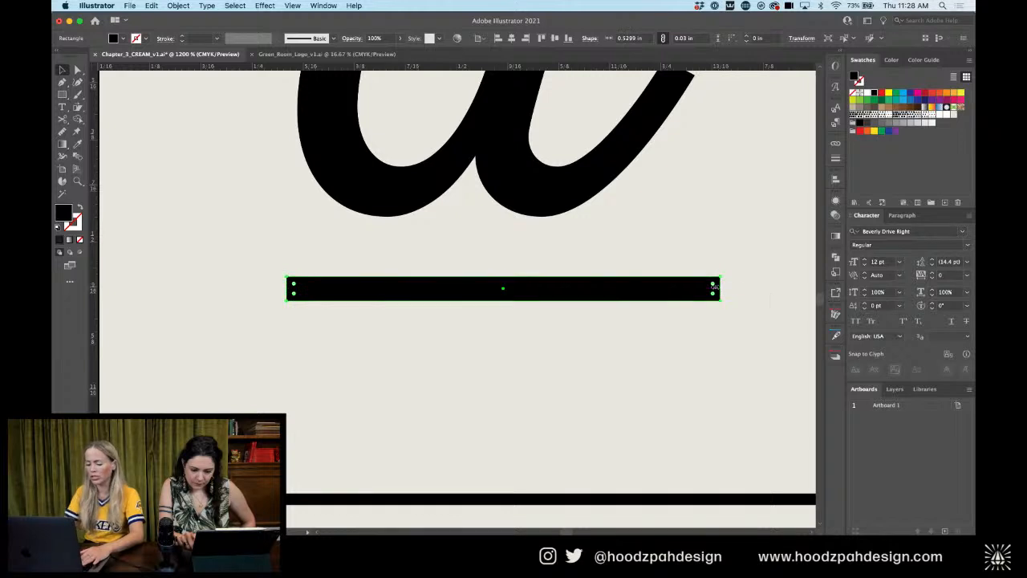
pyautogui.scroll(-2, 716, 289)
pyautogui.scroll(-2, 716, 290)
pyautogui.scroll(5, 716, 290)
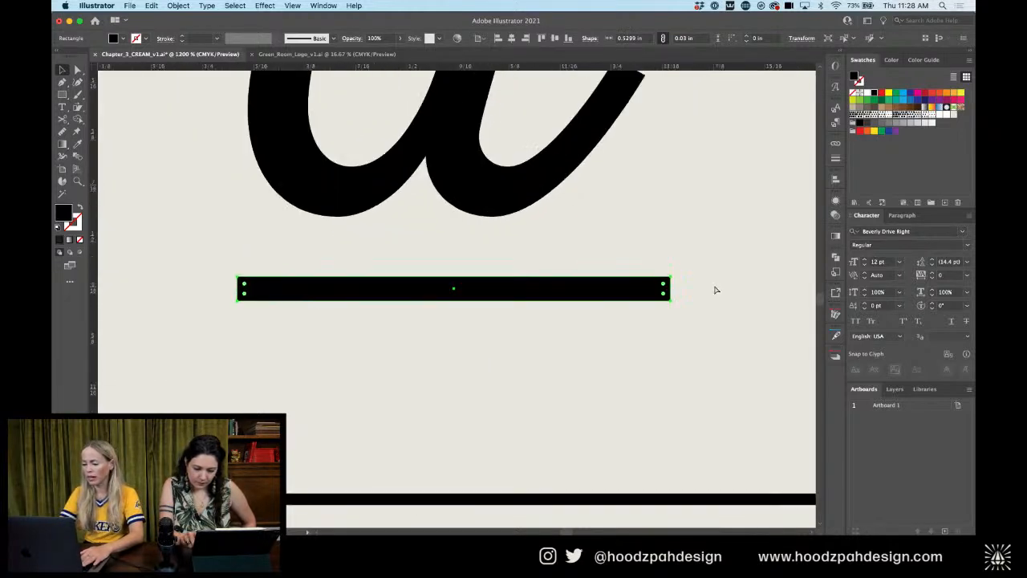
pyautogui.moveTo(752, 289); pyautogui.dragTo(650, 290)
pyautogui.scroll(-3, 650, 291)
pyautogui.scroll(-3, 650, 291)
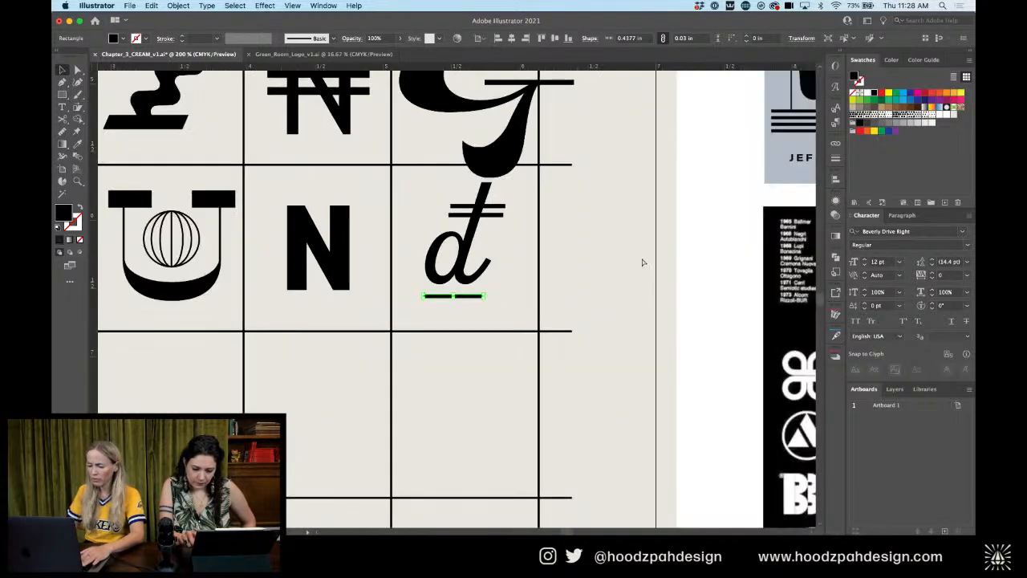
pyautogui.click(642, 260)
# Nudge the whole đ with its bars down slightly in its cell and move the underline closer to the letter
pyautogui.press('super+minus')
pyautogui.moveTo(542, 230); pyautogui.dragTo(621, 252)
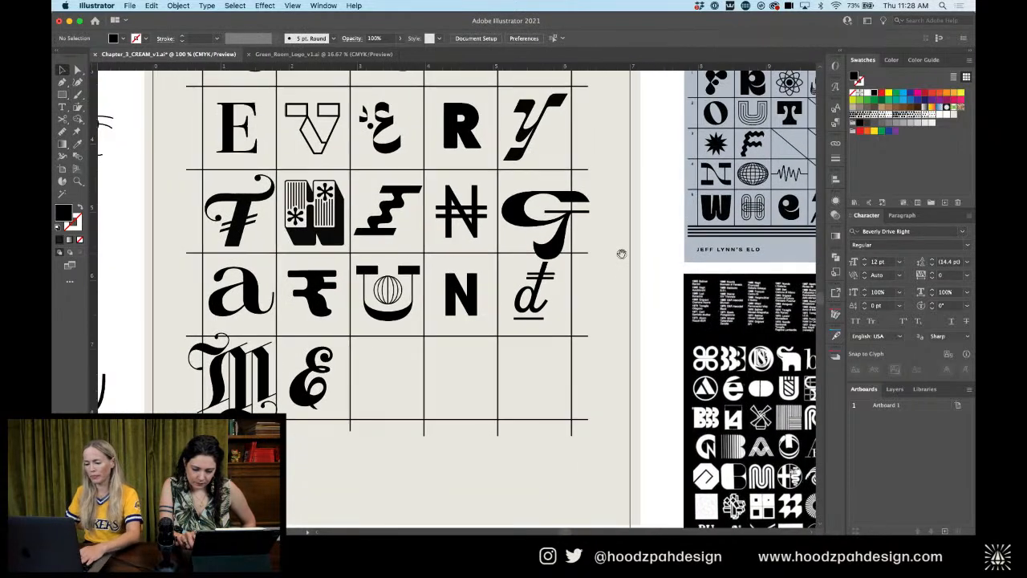
pyautogui.moveTo(511, 269); pyautogui.dragTo(552, 289)
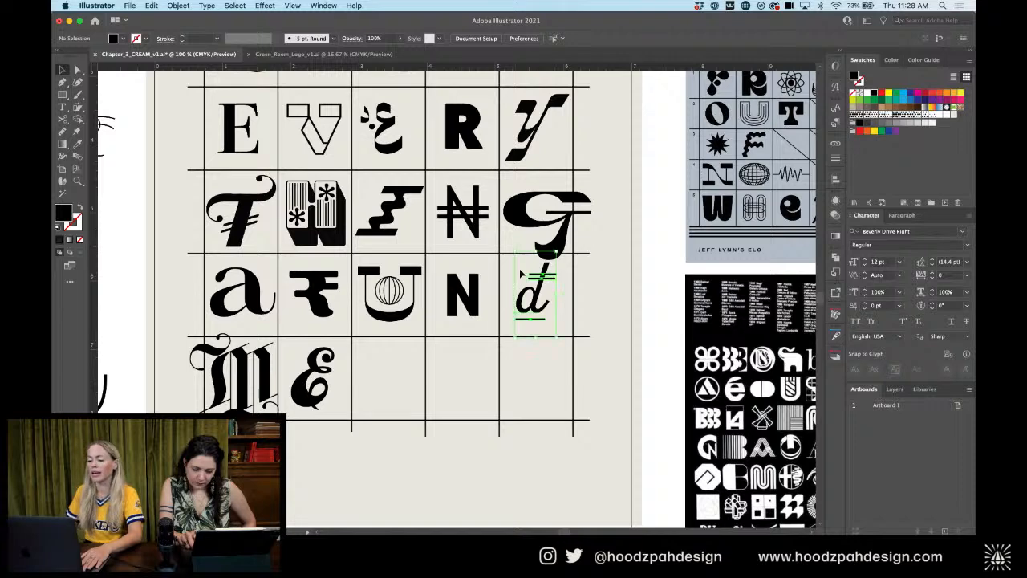
pyautogui.press('Down')
pyautogui.press('super+plus')
pyautogui.press('super+plus')
pyautogui.press('super+plus')
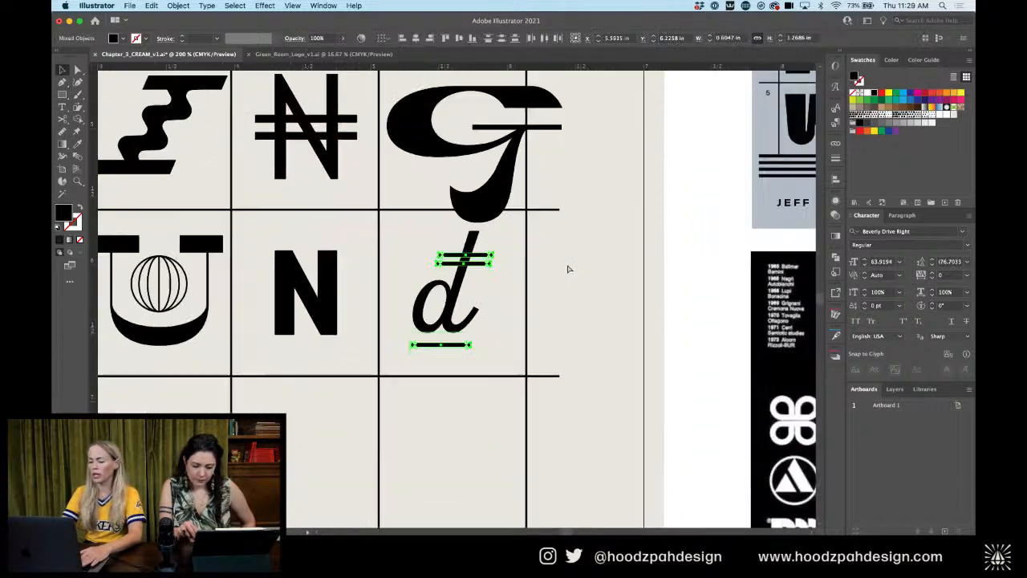
pyautogui.click(475, 345)
pyautogui.moveTo(455, 372); pyautogui.dragTo(457, 366)
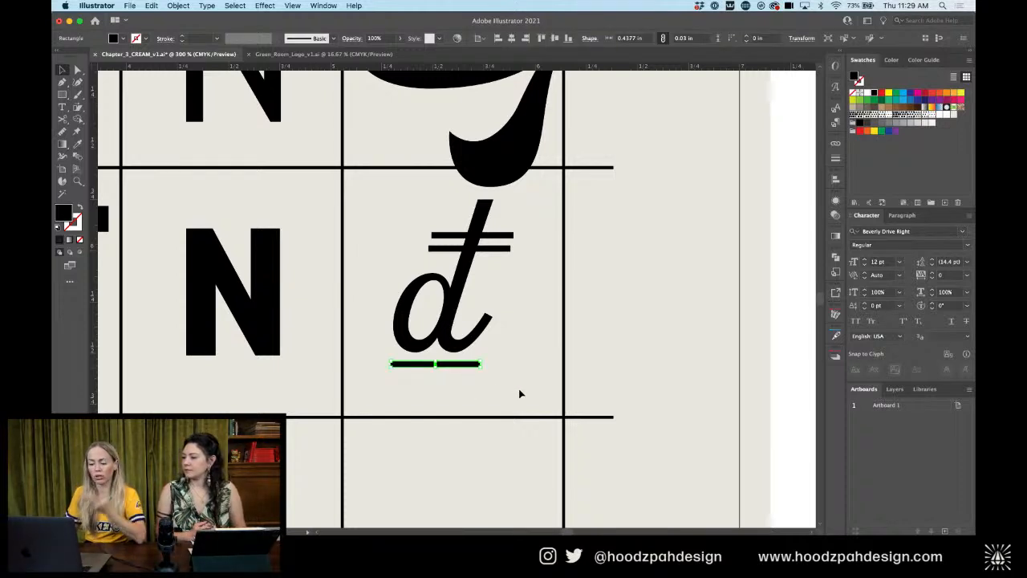
# Examine the underlined đ against the neighbouring letters in the grid
pyautogui.moveTo(520, 391); pyautogui.dragTo(398, 218)
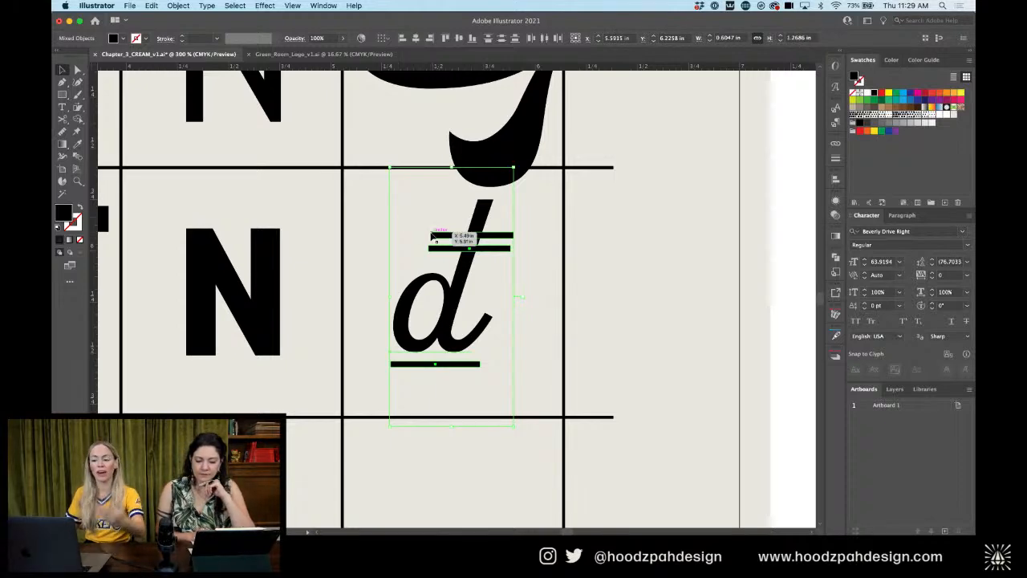
pyautogui.press('super+minus')
pyautogui.press('super+minus')
pyautogui.press('super+minus')
pyautogui.moveTo(516, 289); pyautogui.dragTo(607, 305)
pyautogui.click(553, 297)
pyautogui.press('super+equal')
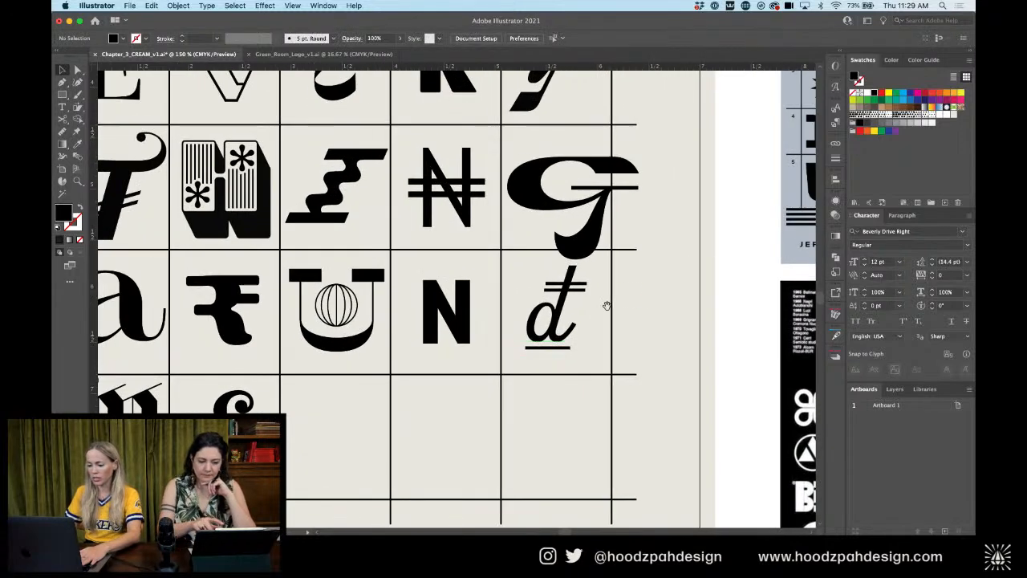
pyautogui.press('super+minus')
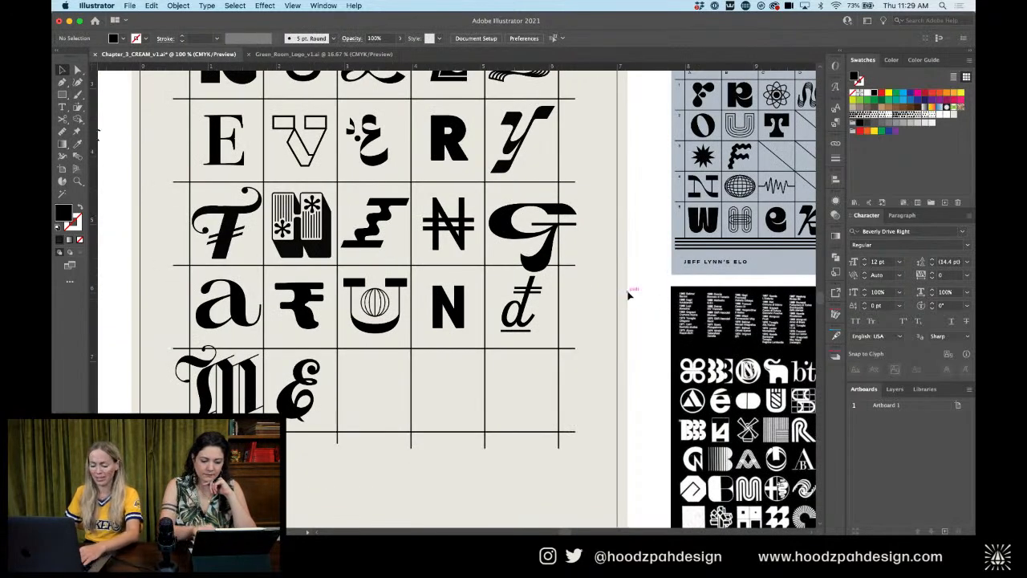
pyautogui.moveTo(598, 300); pyautogui.dragTo(656, 301)
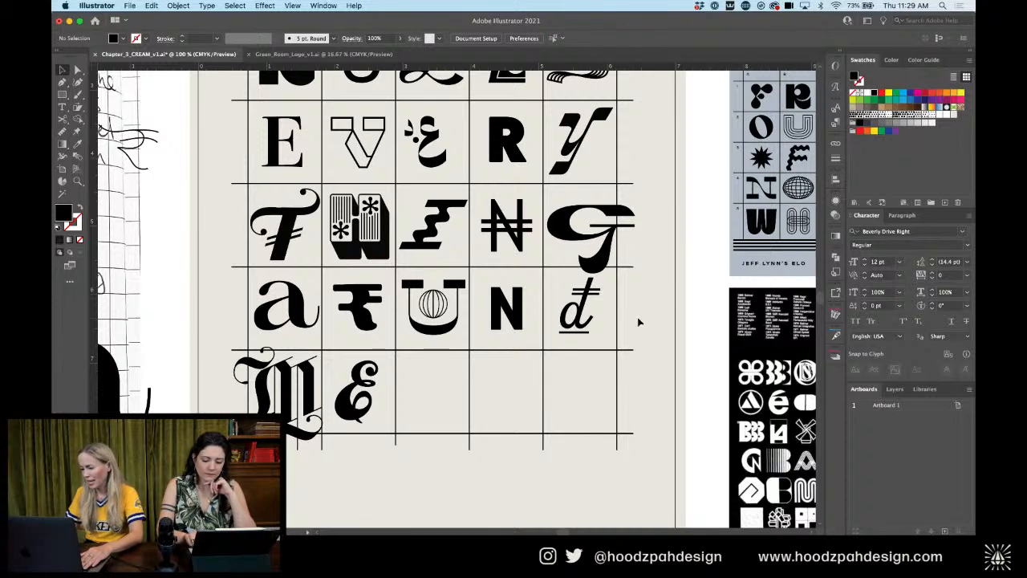
# Nudge the upper crossbar of the đ up slightly
pyautogui.click(601, 292)
pyautogui.press('Up')
pyautogui.press('Up')
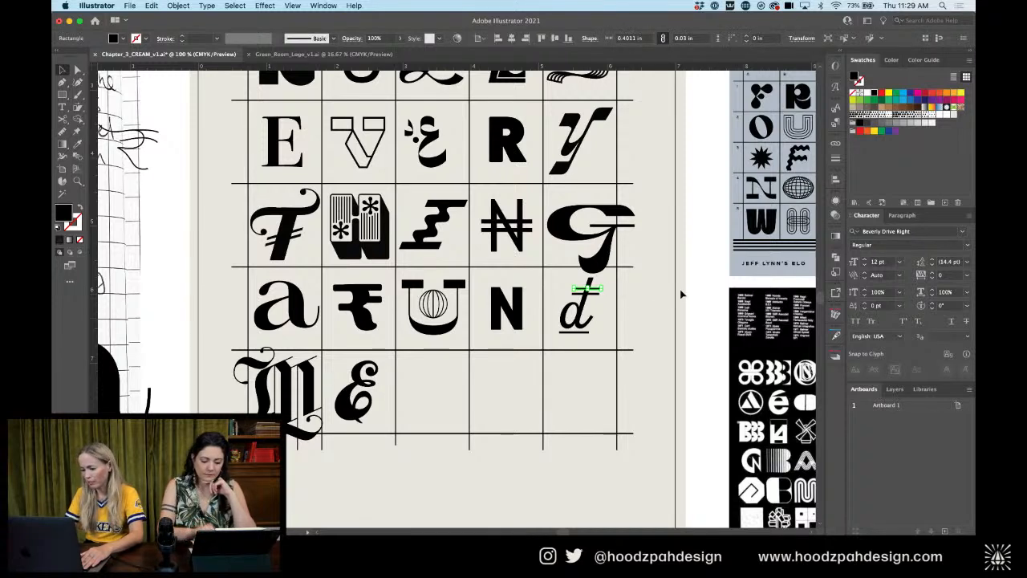
pyautogui.click(681, 294)
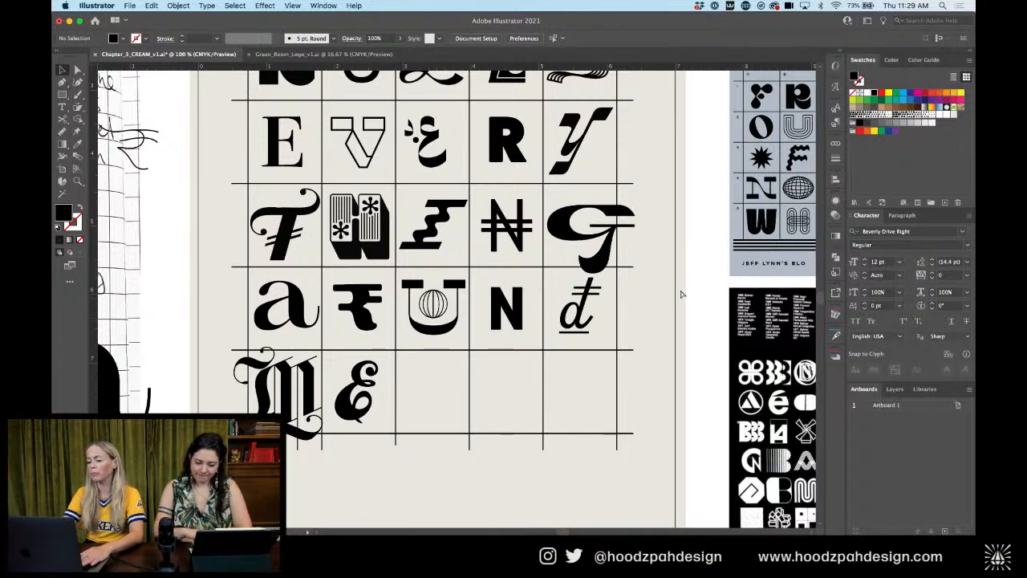
pyautogui.click(581, 336)
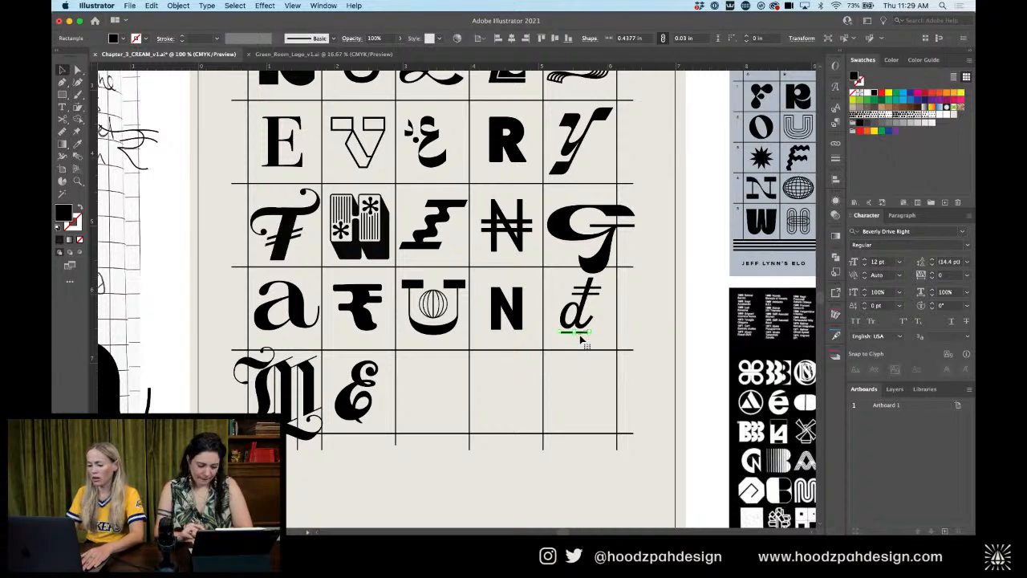
pyautogui.click(619, 283)
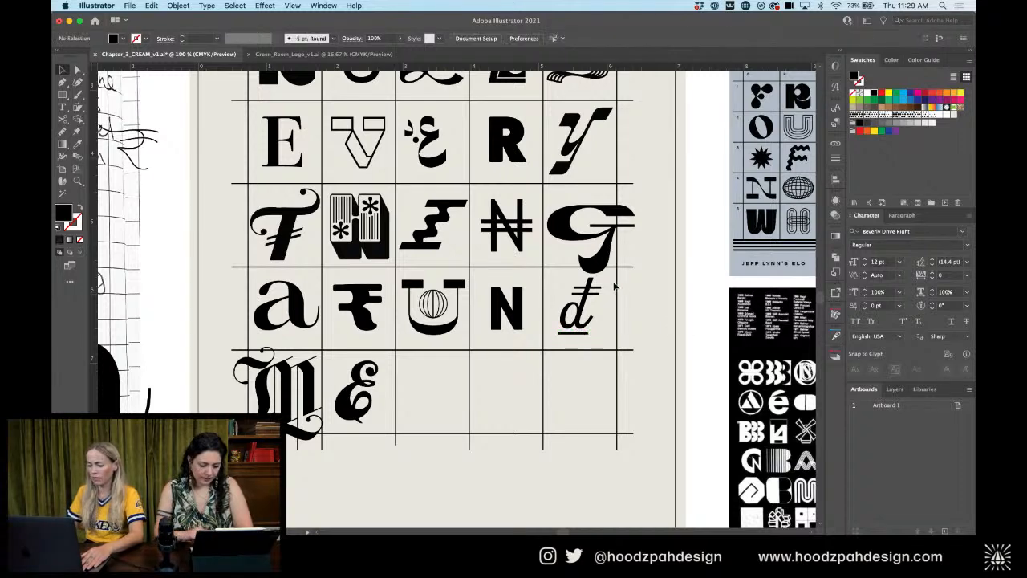
pyautogui.moveTo(552, 345); pyautogui.dragTo(648, 328)
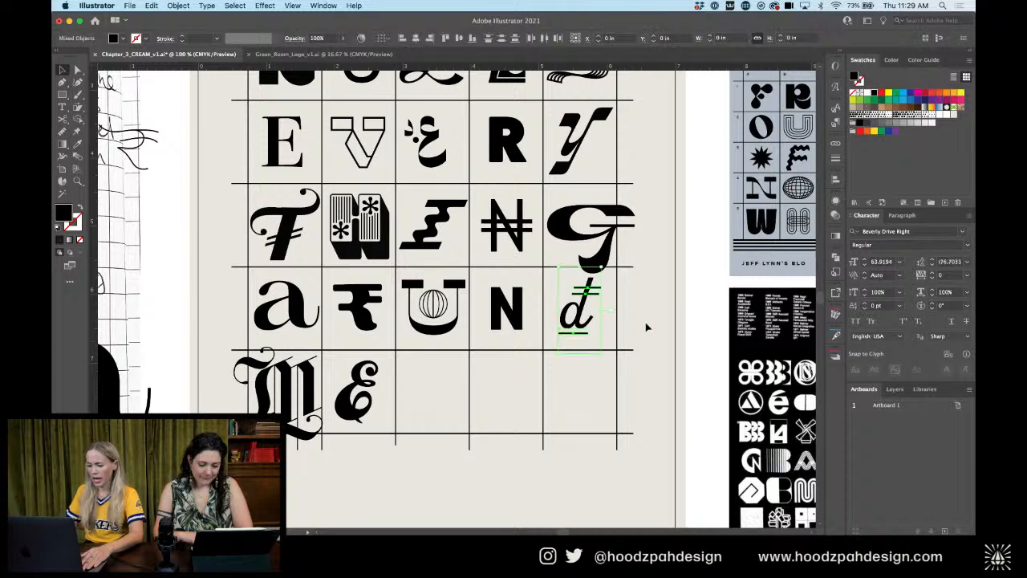
pyautogui.click(657, 324)
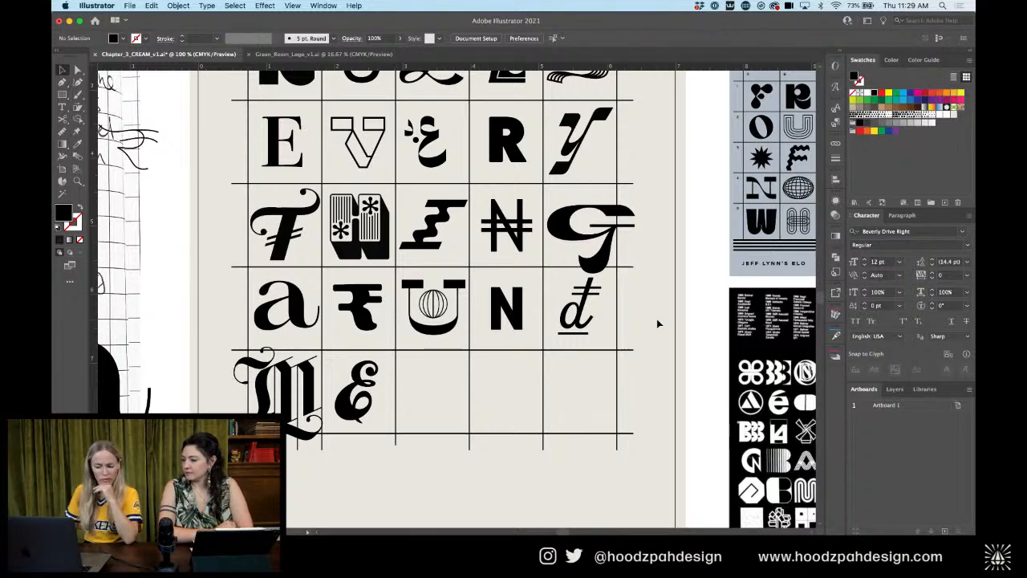
pyautogui.press('super+minus')
pyautogui.press('super+minus')
pyautogui.moveTo(549, 297); pyautogui.dragTo(572, 259)
pyautogui.press('super+equal')
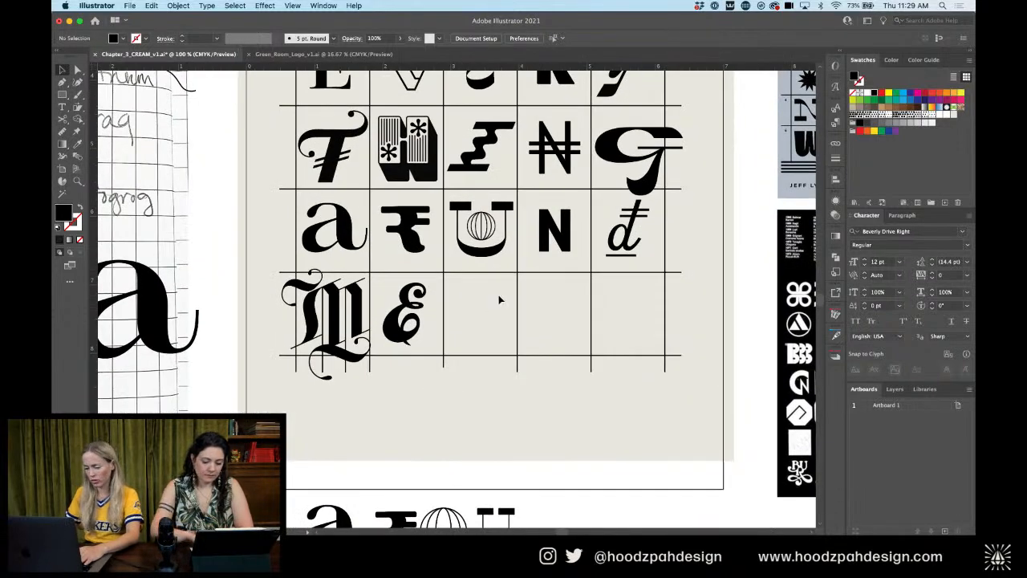
pyautogui.click(65, 107)
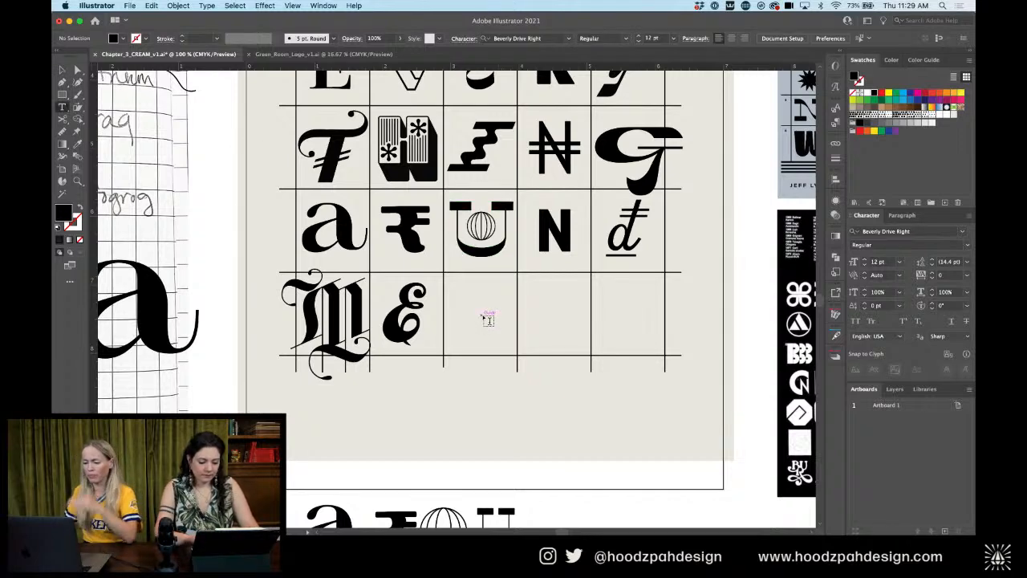
pyautogui.click(63, 71)
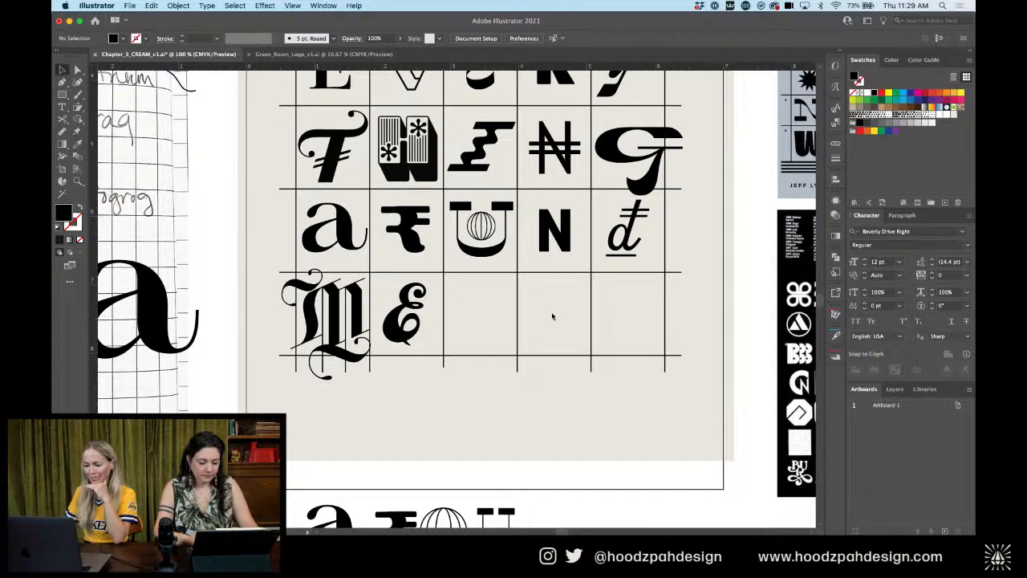
# Review the full lettering grid and the surrounding sketches and references, and select the red stroke shape beside the blackletter samples
pyautogui.scroll(3, 551, 315)
pyautogui.scroll(-3, 551, 316)
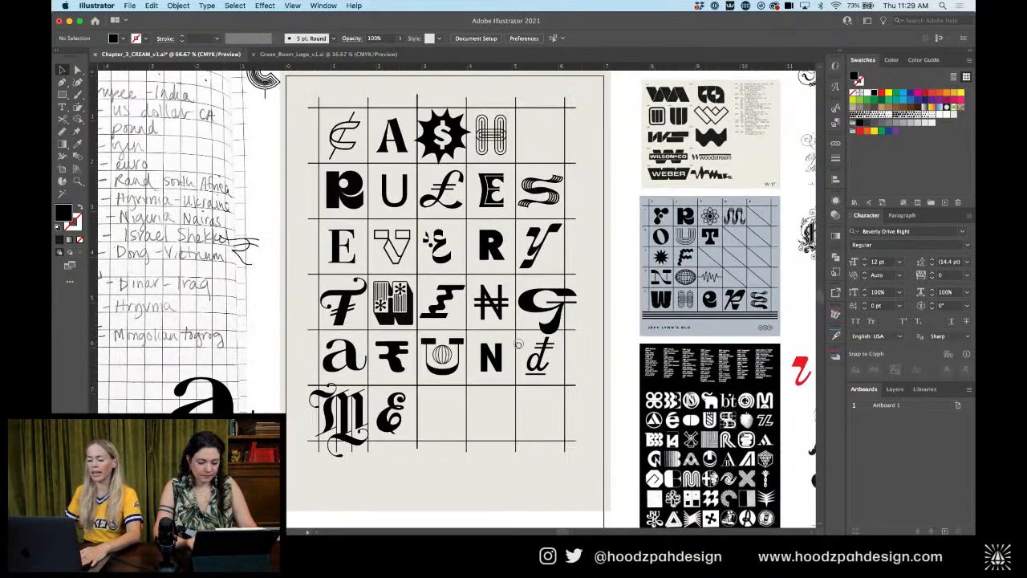
pyautogui.moveTo(519, 343); pyautogui.dragTo(499, 358)
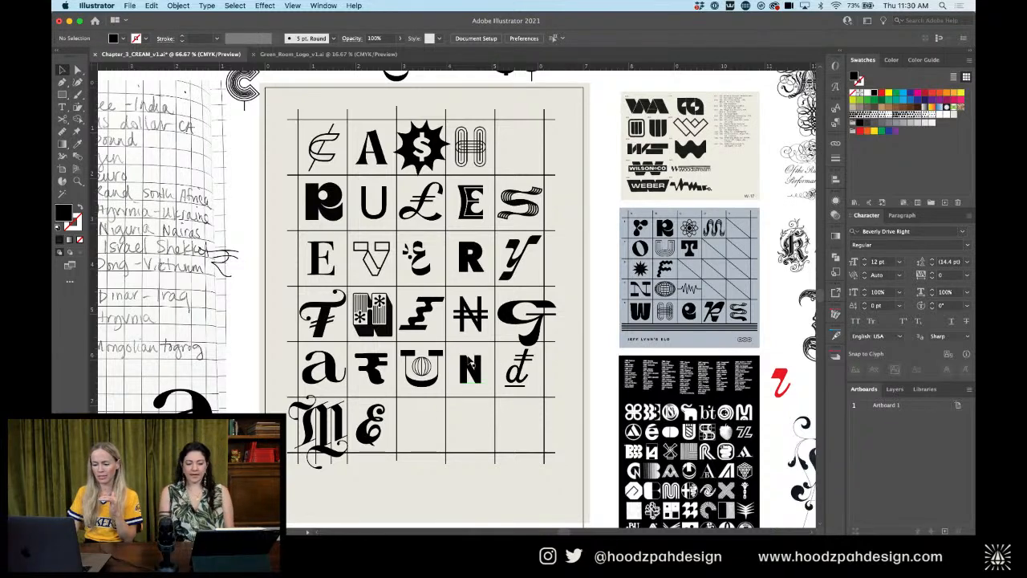
pyautogui.scroll(-5, 514, 399)
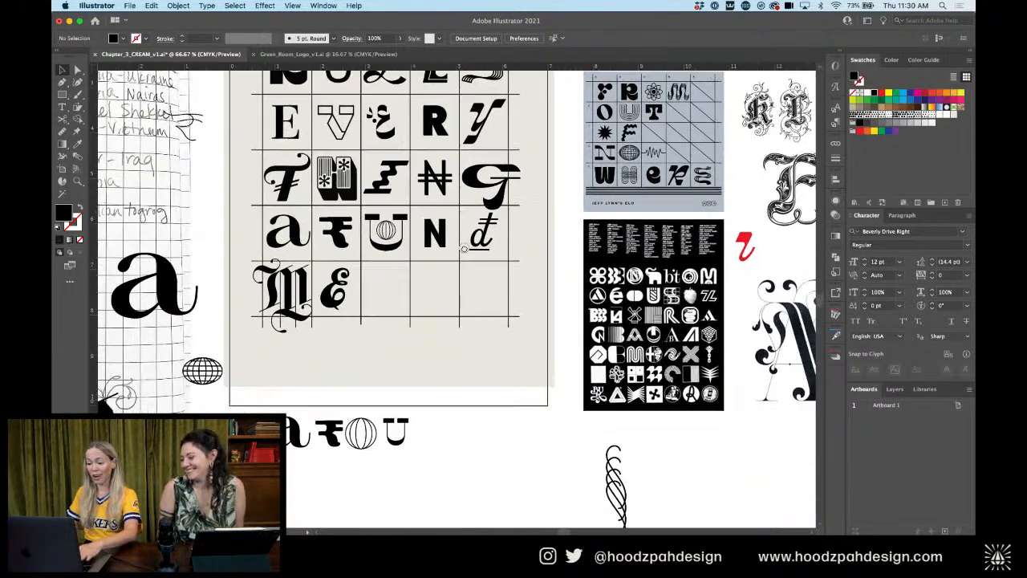
pyautogui.hscroll(5, 402, 353)
pyautogui.moveTo(289, 311); pyautogui.dragTo(179, 223)
pyautogui.press('super+minus')
pyautogui.press('super+minus')
pyautogui.press('super+minus')
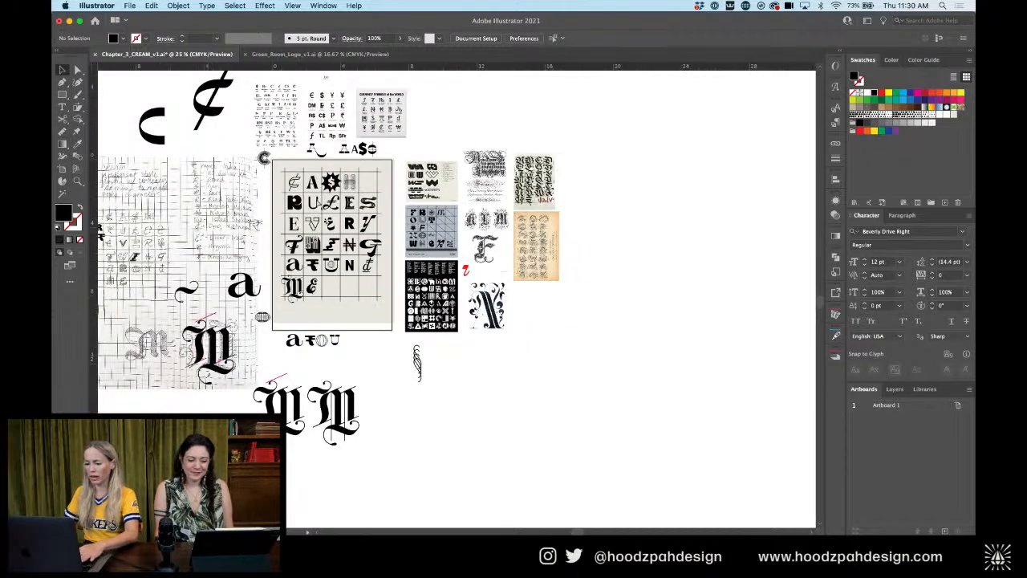
pyautogui.moveTo(581, 138); pyautogui.dragTo(569, 126)
pyautogui.click(453, 260)
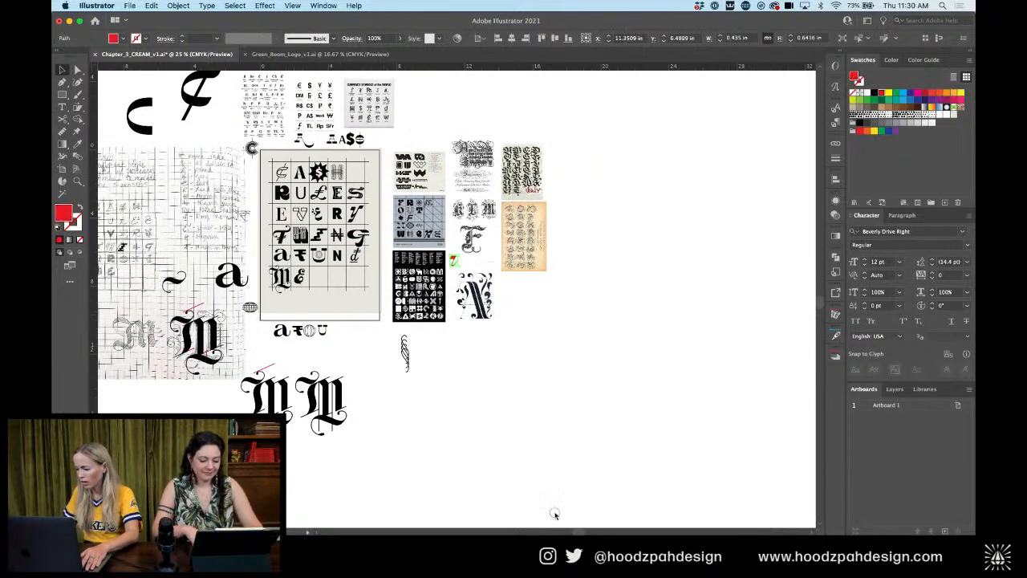
# Unlock the reference image layer and move all the lettering reference images further away from the artboard, clearing space beside it
pyautogui.click(894, 388)
pyautogui.click(864, 437)
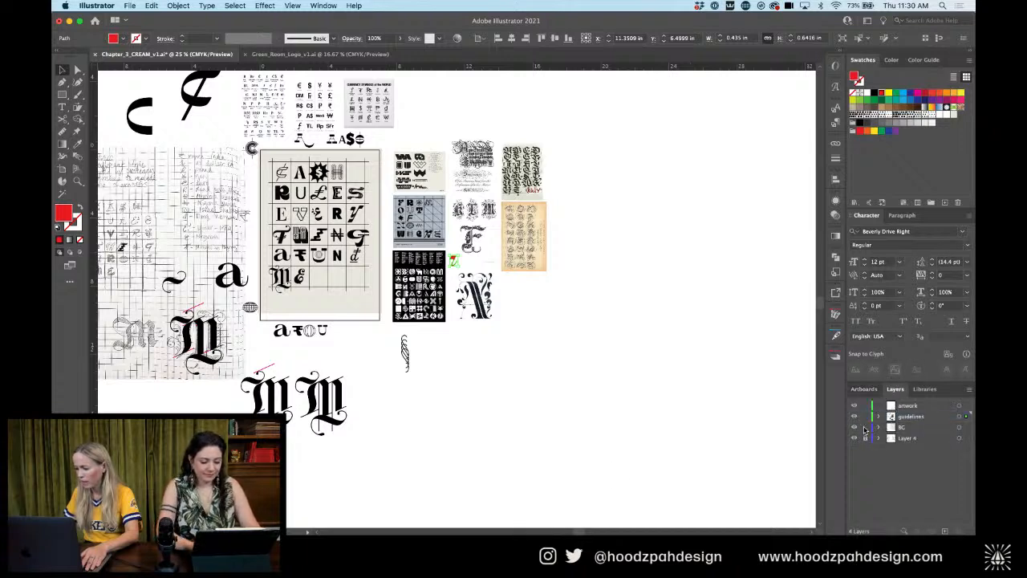
pyautogui.moveTo(621, 142); pyautogui.dragTo(389, 302)
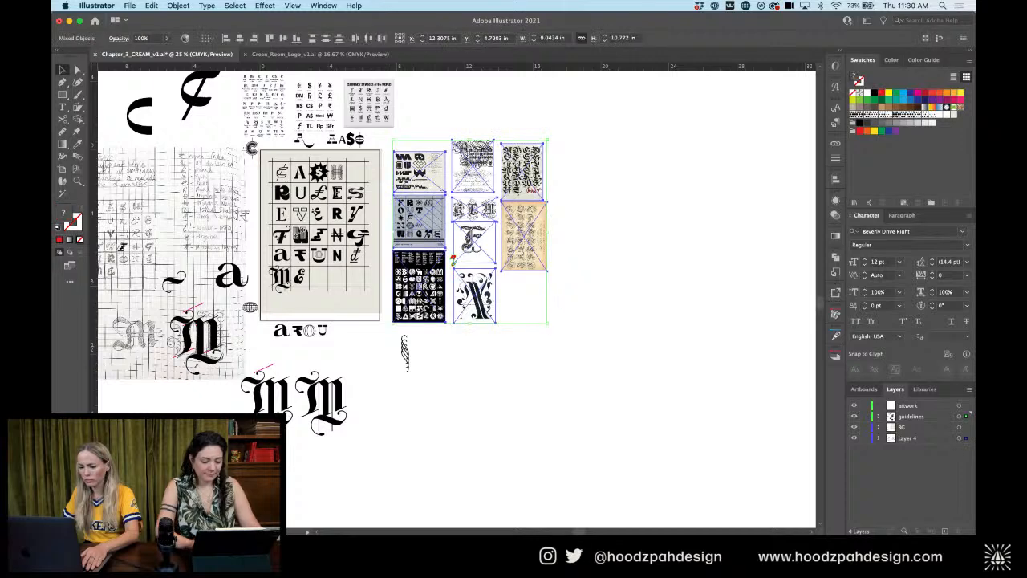
pyautogui.moveTo(511, 312); pyautogui.dragTo(800, 312)
# Duplicate the artboard with its full lettering grid into the cleared space beside the original
pyautogui.click(64, 171)
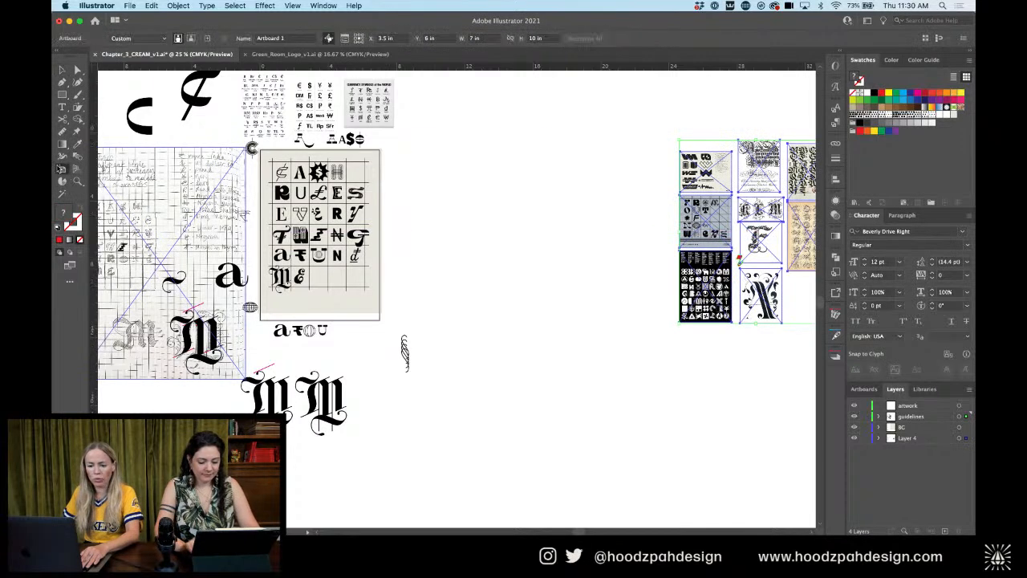
pyautogui.moveTo(323, 241); pyautogui.dragTo(458, 243)
pyautogui.press('v')
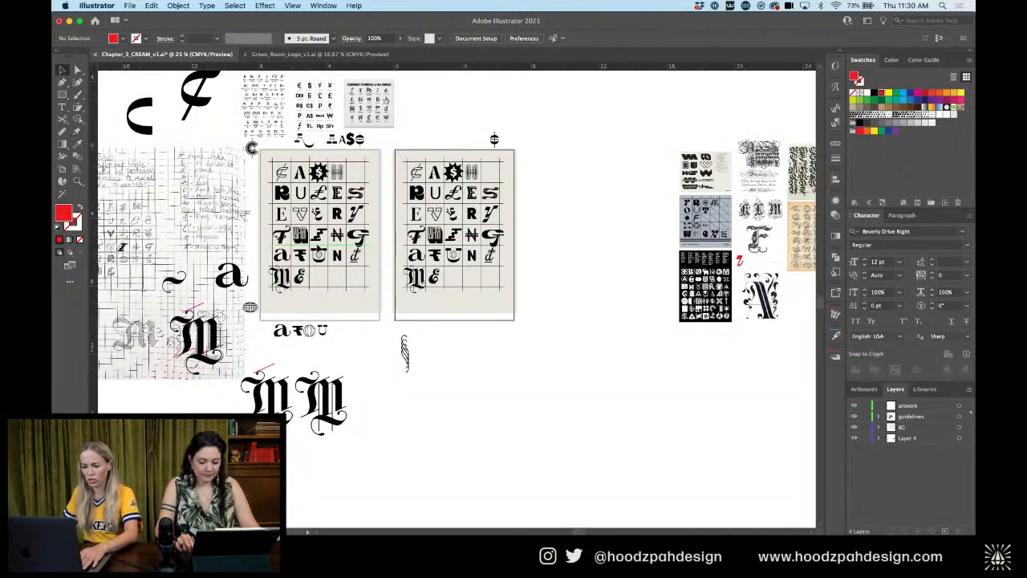
# Delete the globe U, the N, and the đ with its crossbars and underline from the original grid's fifth row
pyautogui.press('super+plus')
pyautogui.press('super+plus')
pyautogui.press('super+plus')
pyautogui.scroll(-2, 448, 263)
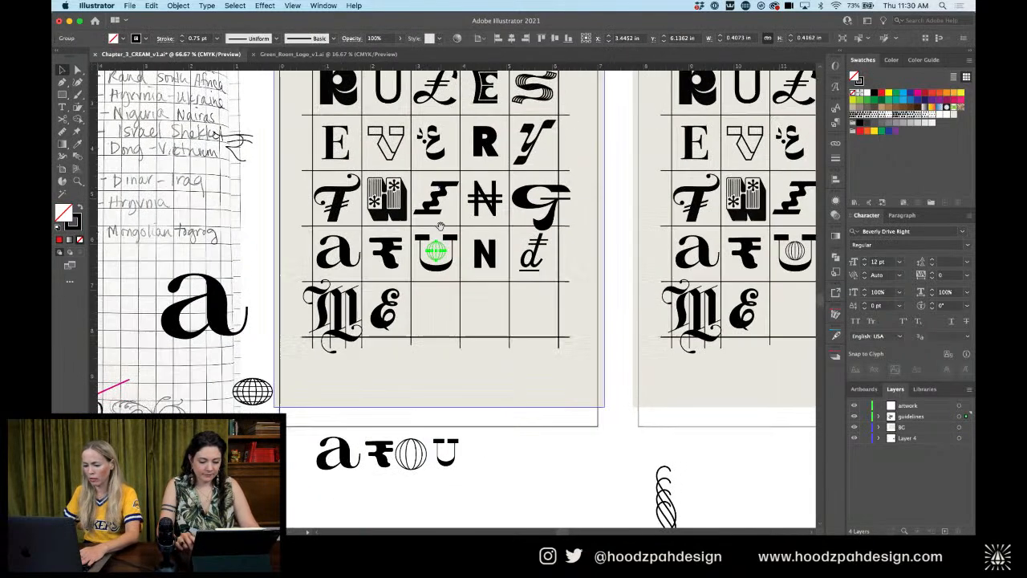
pyautogui.keyDown('shift'); pyautogui.click(535, 266); pyautogui.keyUp('shift')
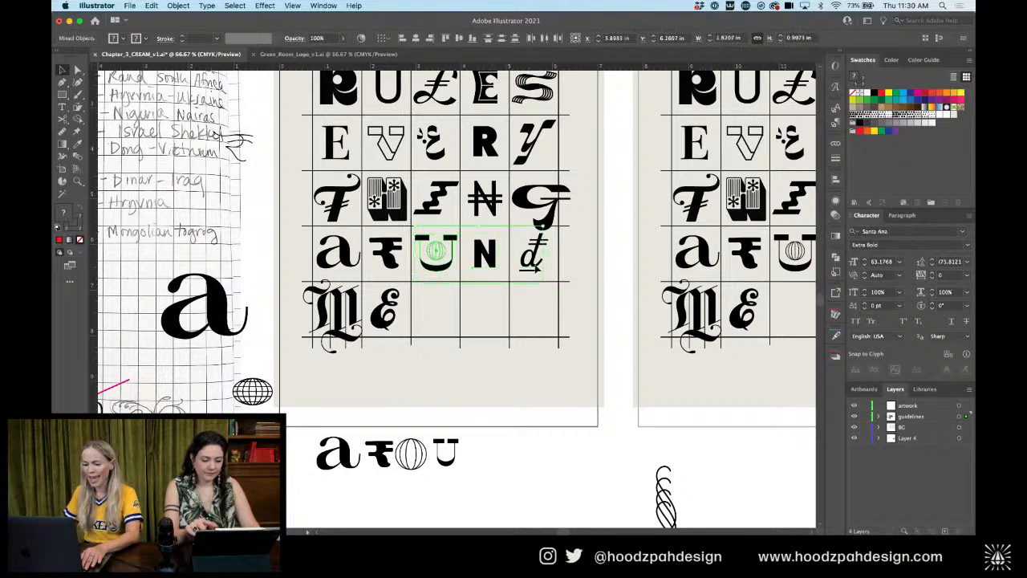
pyautogui.press('Delete')
pyautogui.click(539, 243)
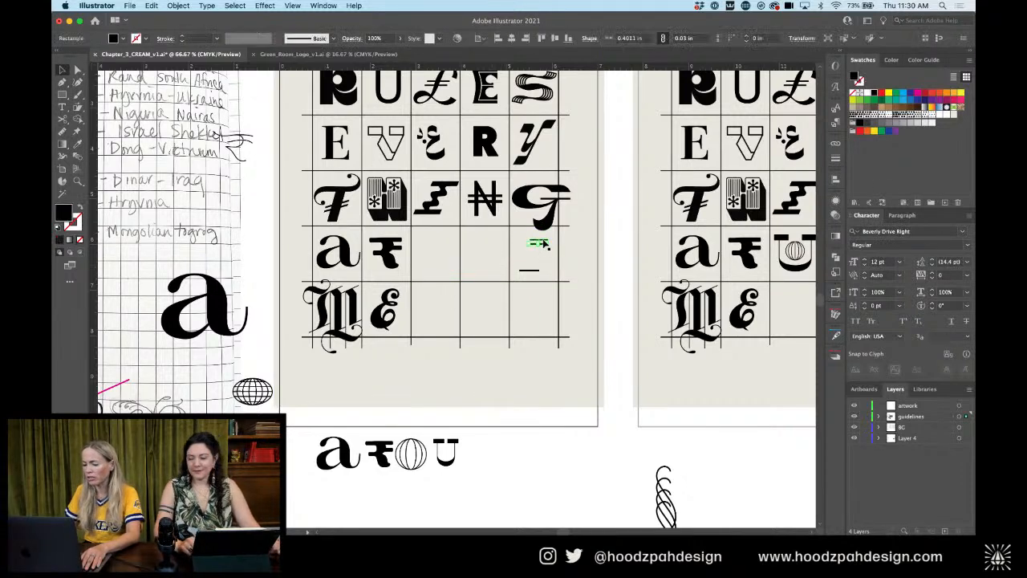
pyautogui.keyDown('shift'); pyautogui.click(531, 272); pyautogui.keyUp('shift')
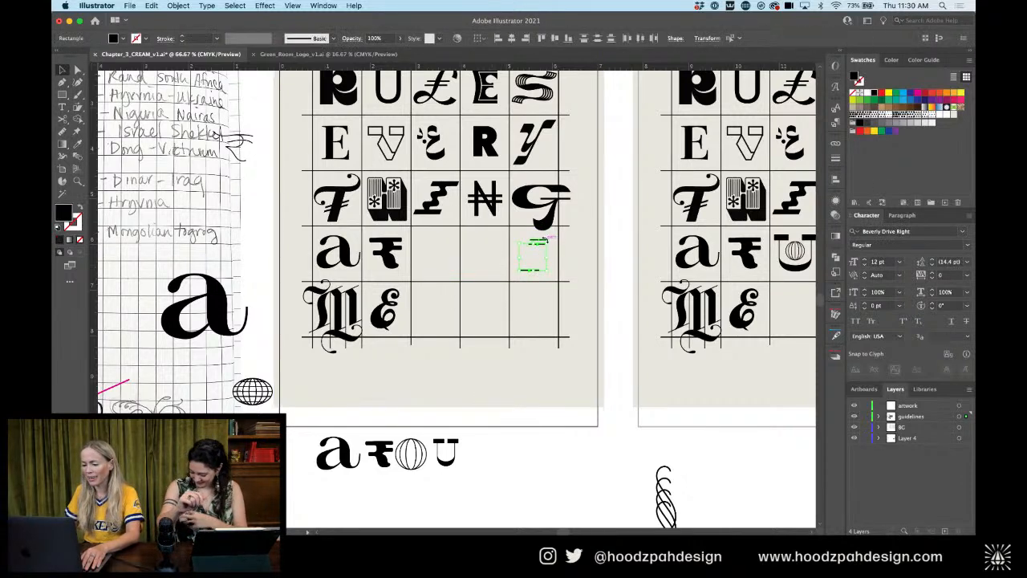
pyautogui.press('Delete')
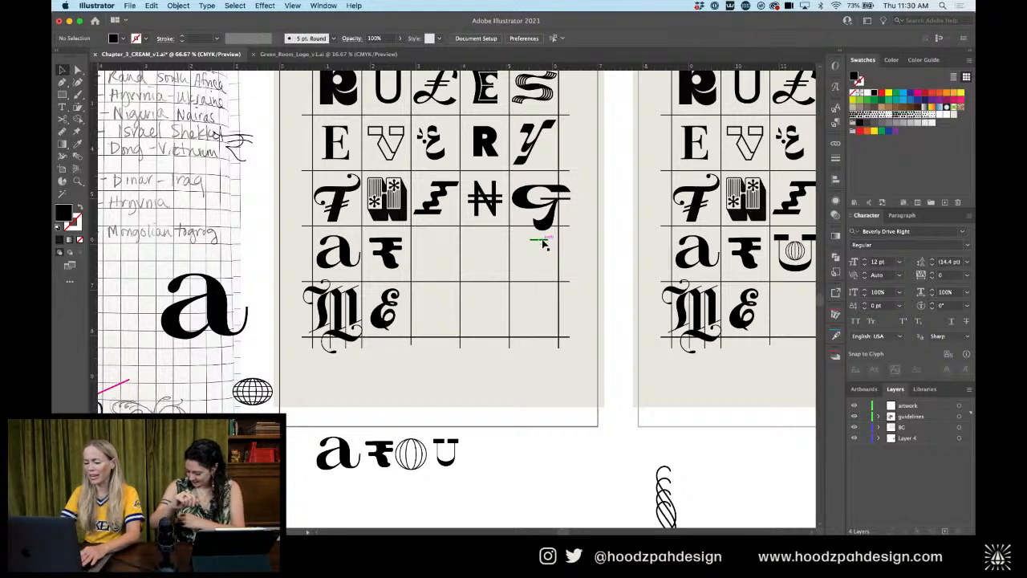
pyautogui.press('super+equal')
pyautogui.click(582, 214)
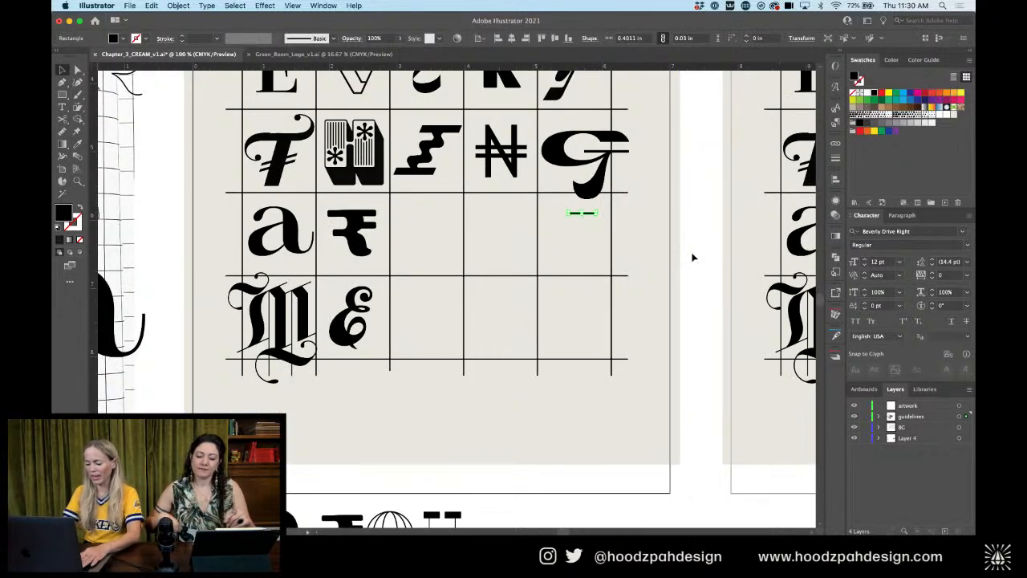
pyautogui.press('Delete')
# Try to move the draft globe and U from below the artboard into the fifth row, and undo the move
pyautogui.press('super+minus')
pyautogui.scroll(-2, 582, 249)
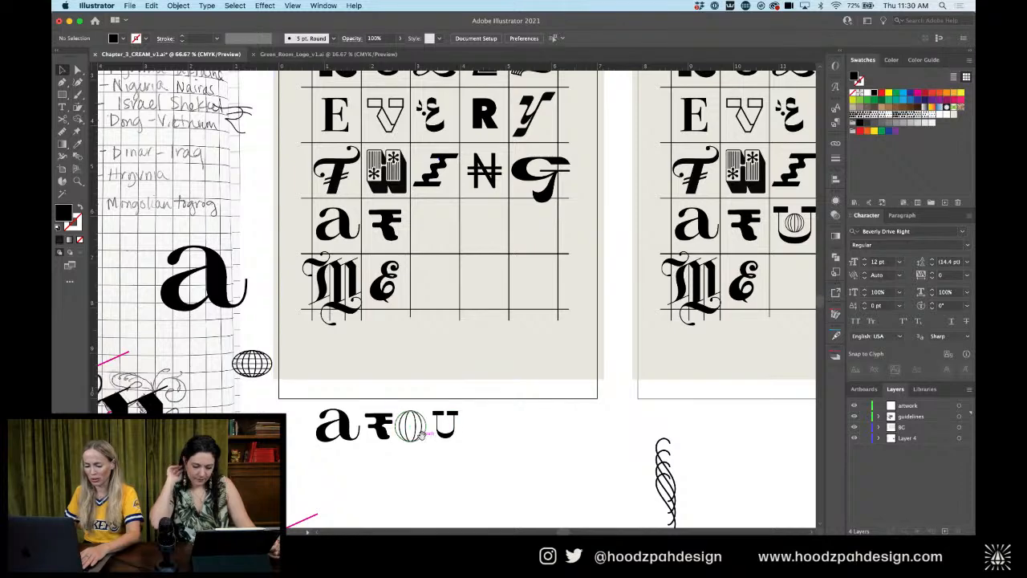
pyautogui.click(399, 419)
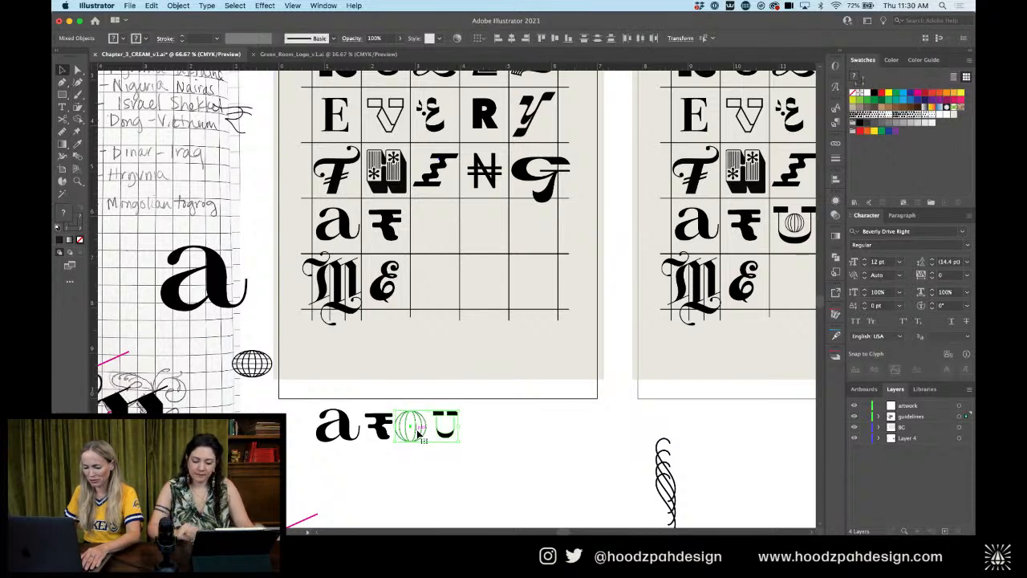
pyautogui.moveTo(417, 433); pyautogui.dragTo(420, 236)
pyautogui.press('super+z')
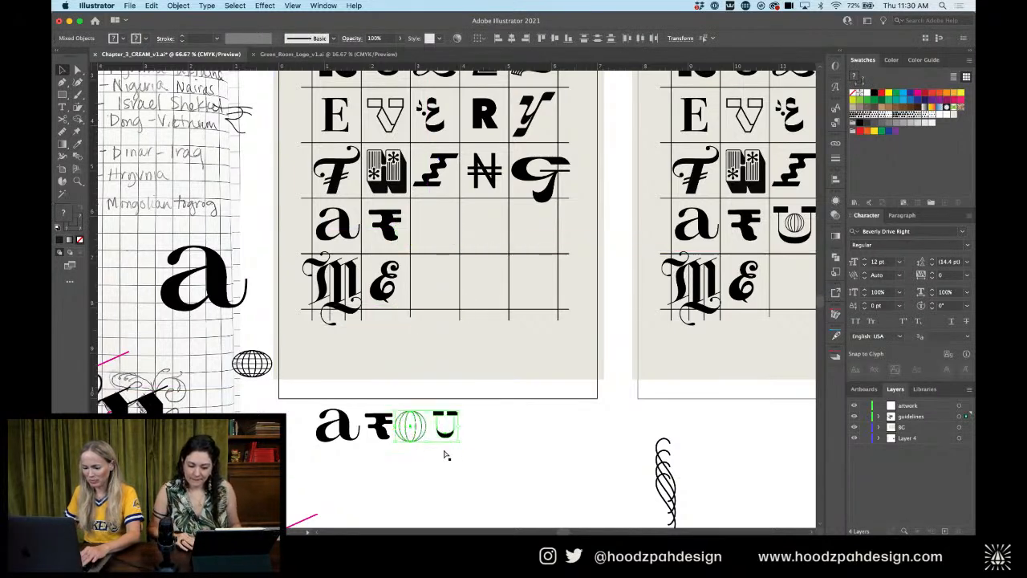
# Move the original grid's fifth-row a and rupee sign below the artboard, and put the draft a, rupee, globe and U in the fifth row
pyautogui.moveTo(482, 420); pyautogui.dragTo(297, 435)
pyautogui.click(388, 217)
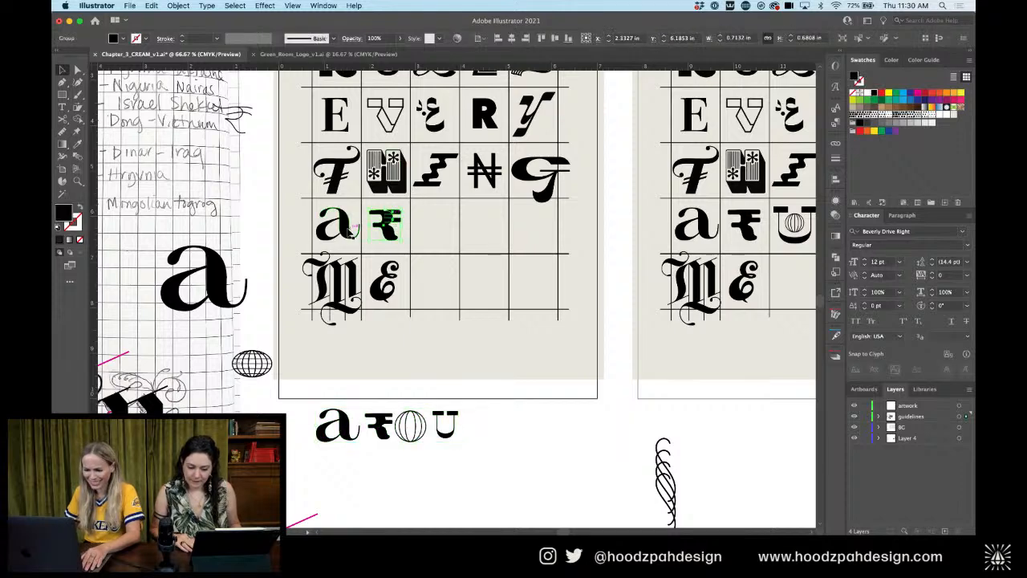
pyautogui.keyDown('shift'); pyautogui.click(337, 229); pyautogui.keyUp('shift')
pyautogui.moveTo(376, 256); pyautogui.dragTo(582, 458)
pyautogui.moveTo(483, 409); pyautogui.dragTo(350, 231)
pyautogui.click(422, 428)
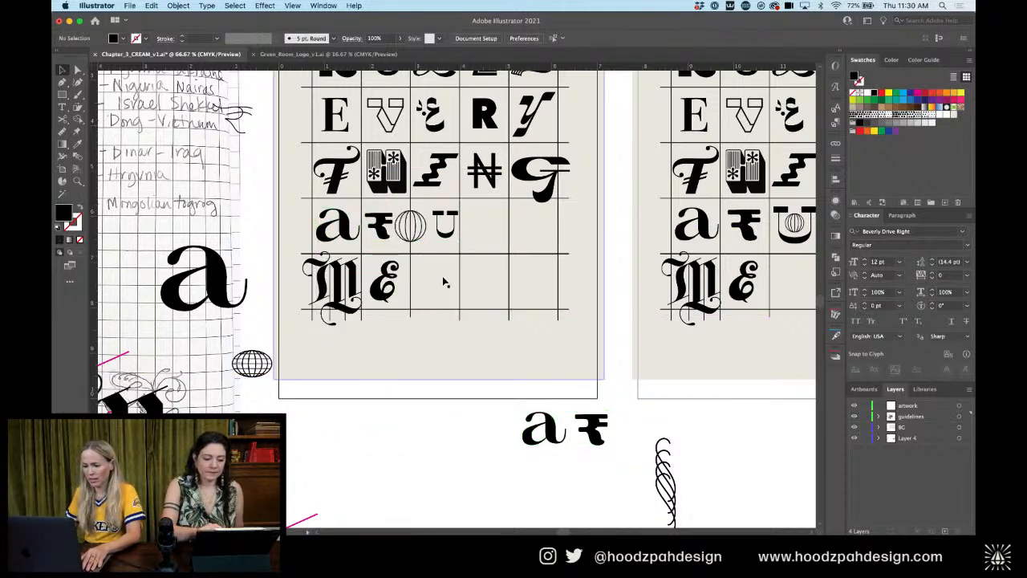
# Copy the N and the barred, underlined đ from the duplicate grid and paste them at the same place in the original's fifth row
pyautogui.hscroll(5, 692, 265)
pyautogui.click(655, 236)
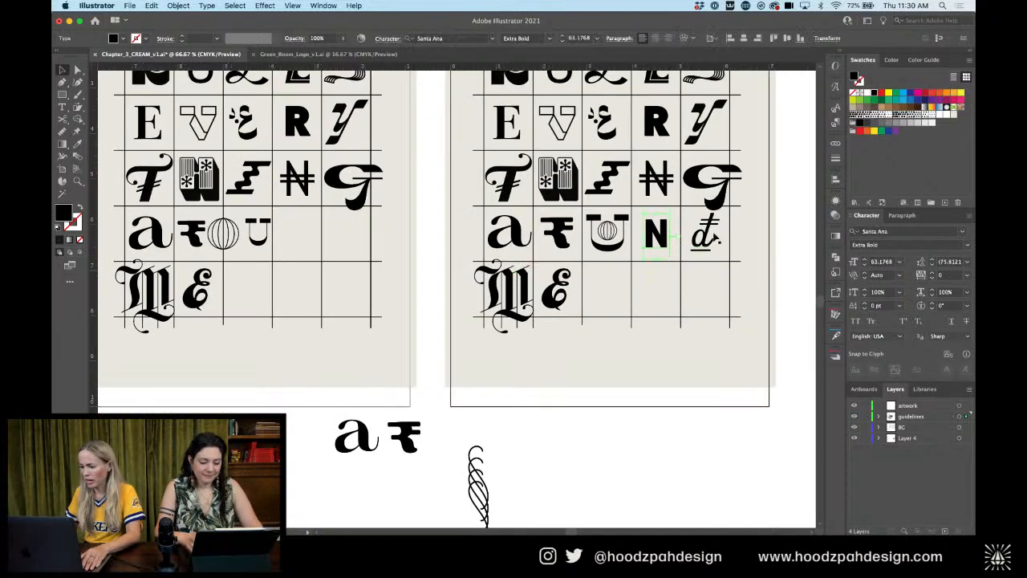
pyautogui.moveTo(787, 222); pyautogui.dragTo(679, 257)
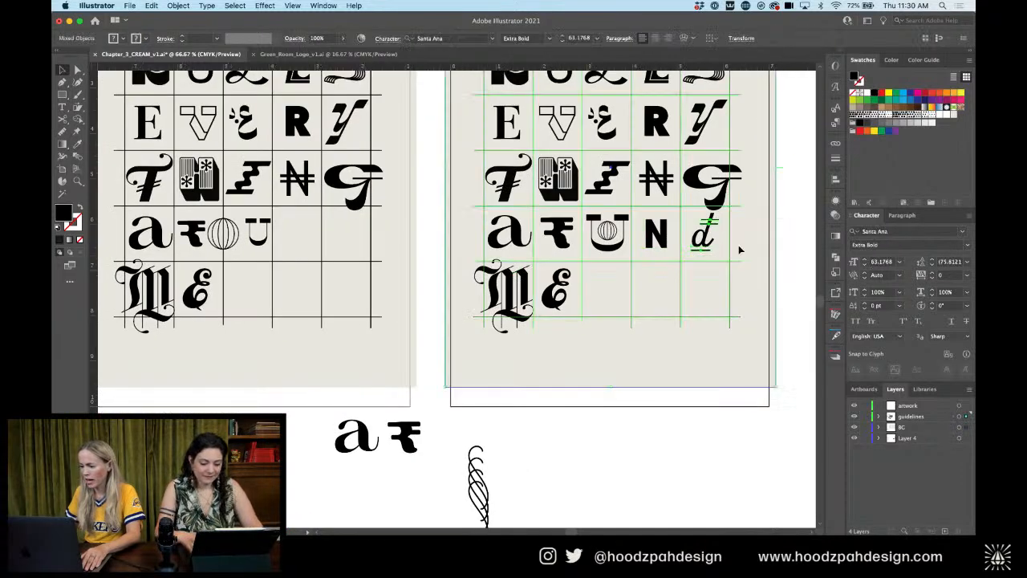
pyautogui.moveTo(792, 232); pyautogui.dragTo(723, 254)
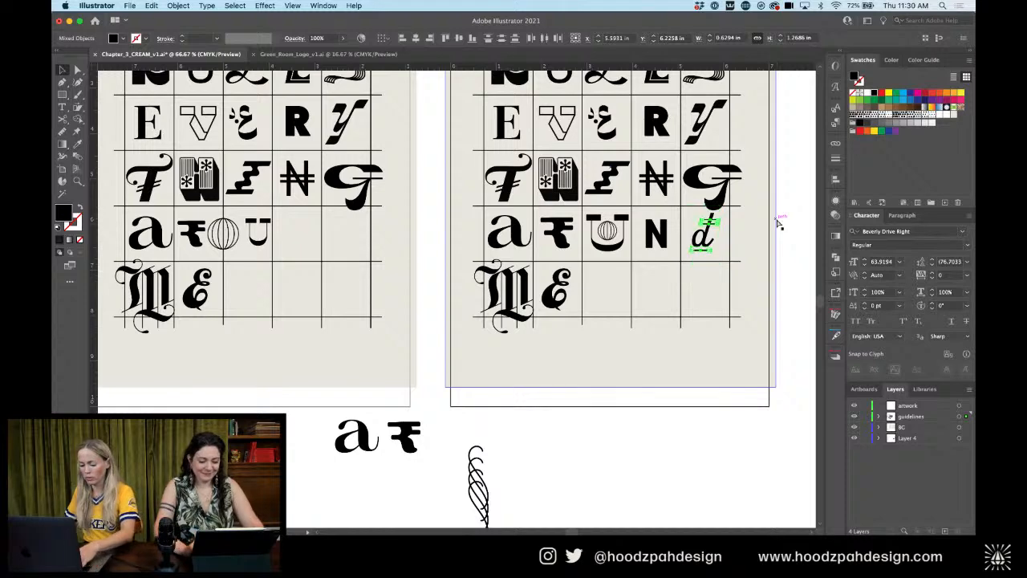
pyautogui.keyDown('shift'); pyautogui.click(665, 234); pyautogui.keyUp('shift')
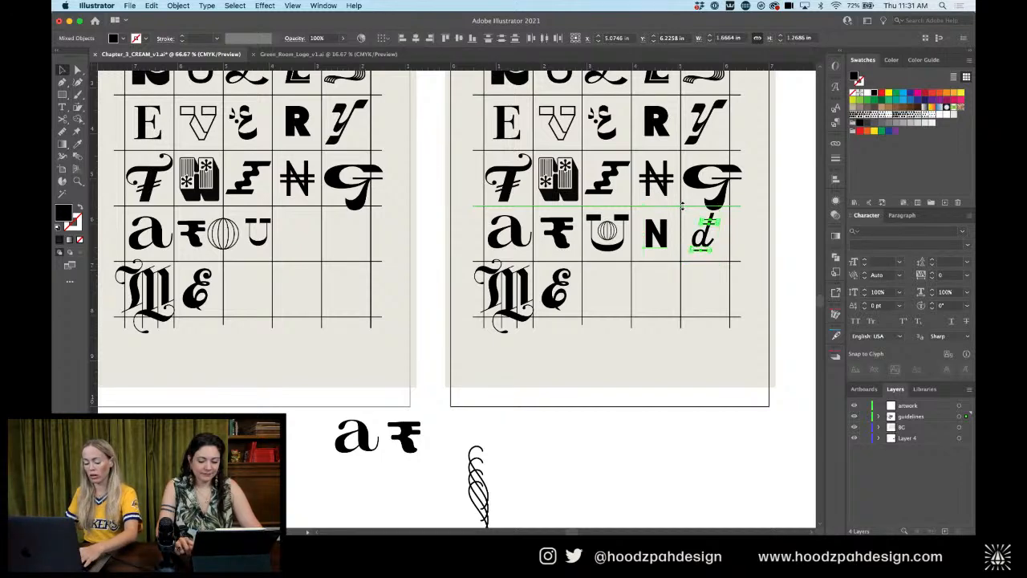
pyautogui.click(296, 241)
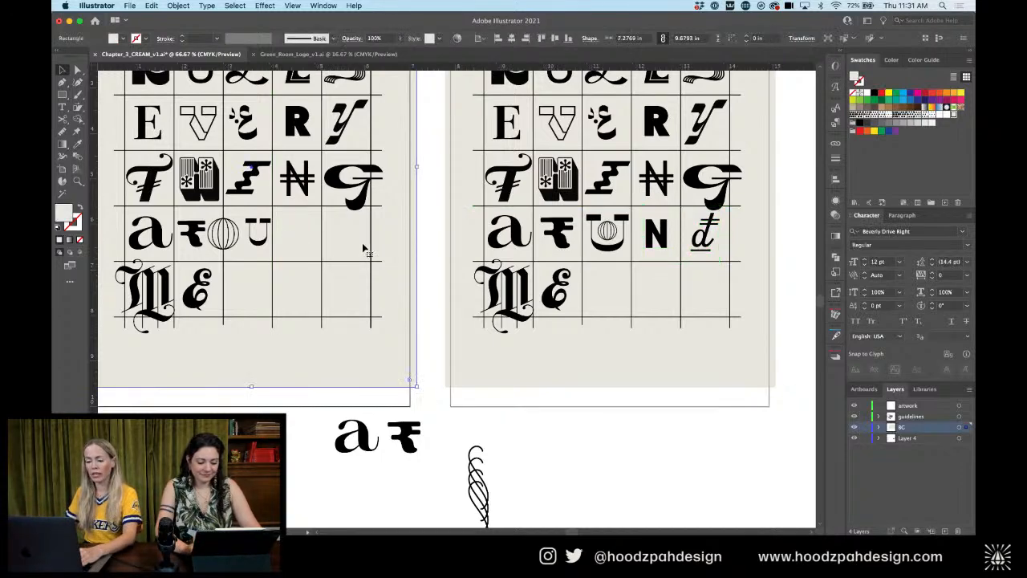
pyautogui.press('super+f')
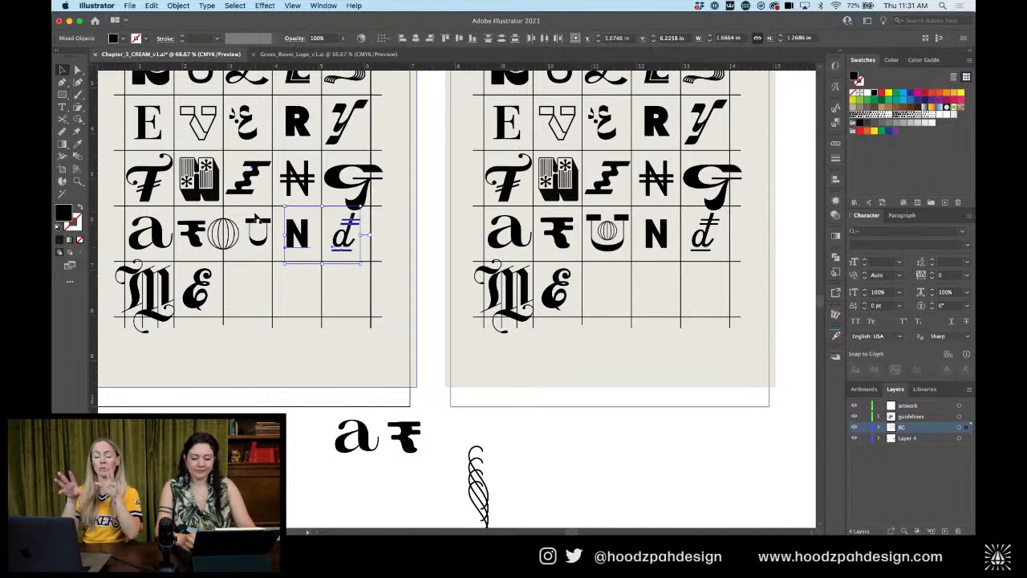
pyautogui.moveTo(355, 239); pyautogui.dragTo(454, 259)
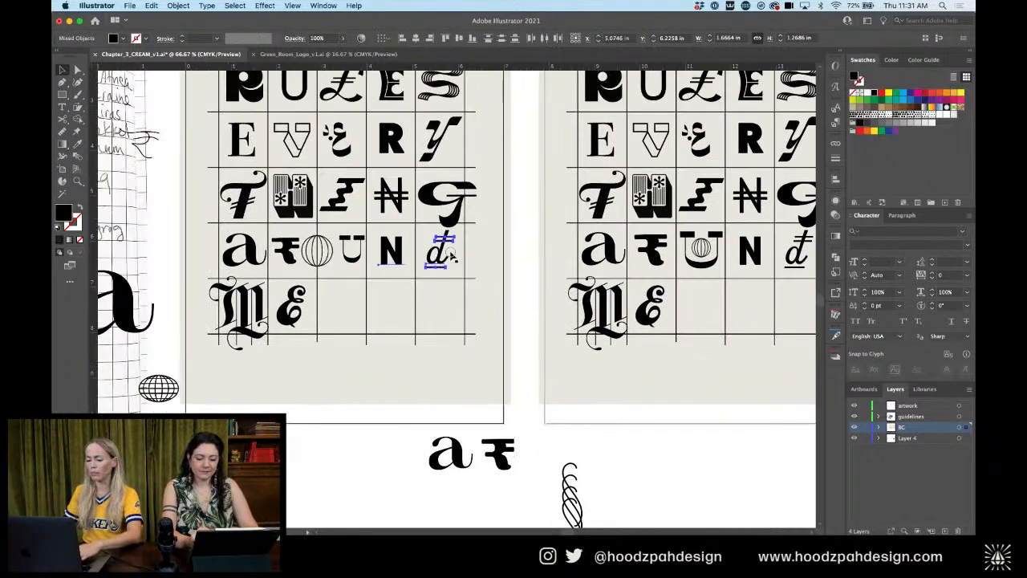
pyautogui.click(520, 249)
# Extend the beige background rectangles of both grids down to the lower edges of their artboards
pyautogui.hscroll(-3, 569, 262)
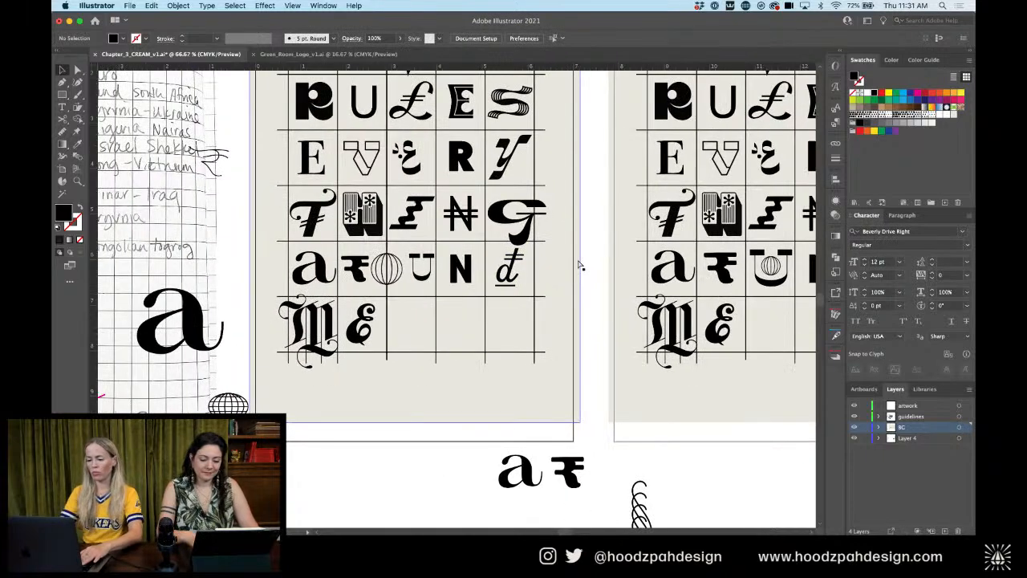
pyautogui.press('super+minus')
pyautogui.moveTo(579, 269); pyautogui.dragTo(560, 309)
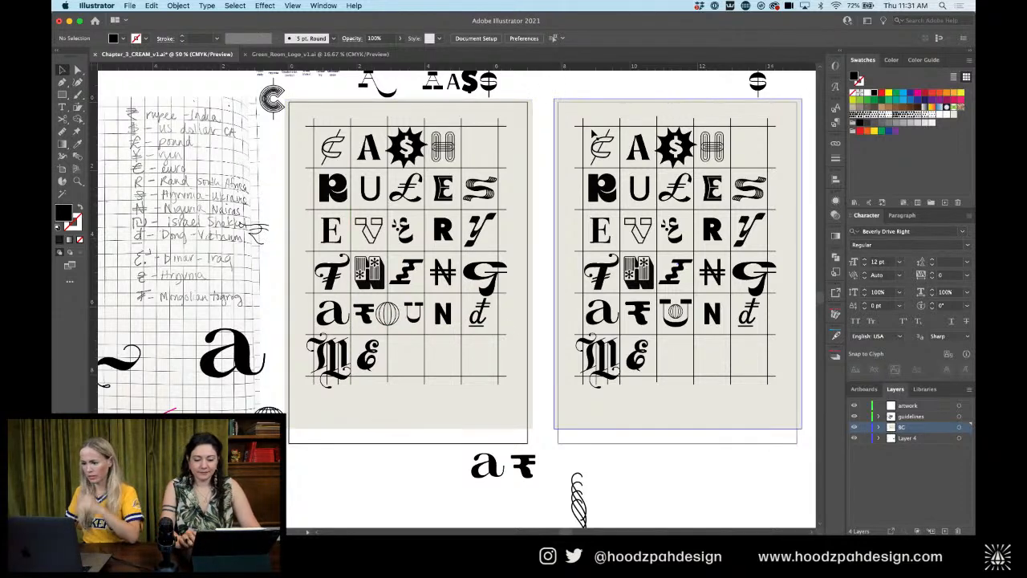
pyautogui.click(576, 339)
pyautogui.scroll(-3, 576, 339)
pyautogui.hscroll(3, 576, 340)
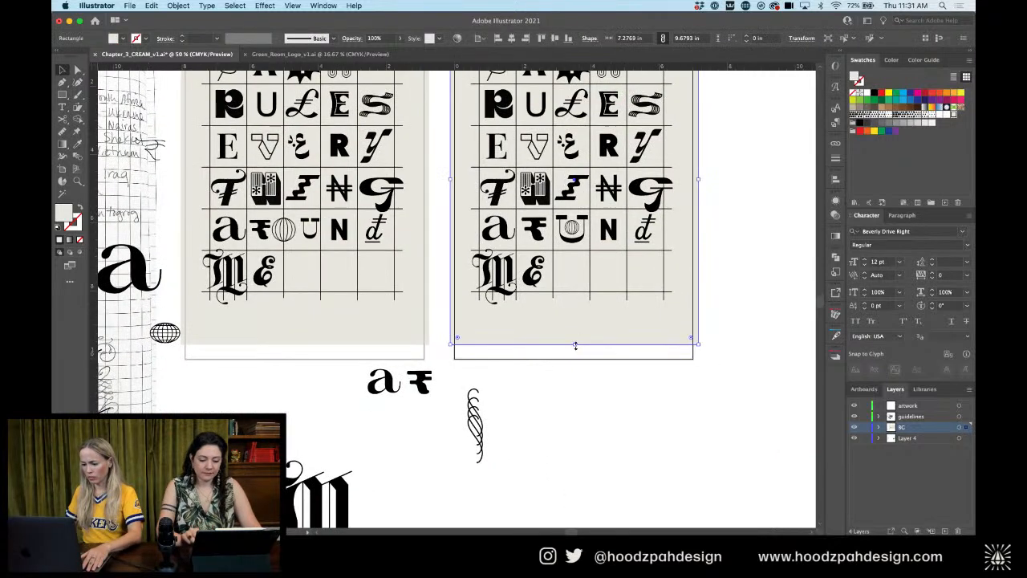
pyautogui.moveTo(576, 345); pyautogui.dragTo(576, 361)
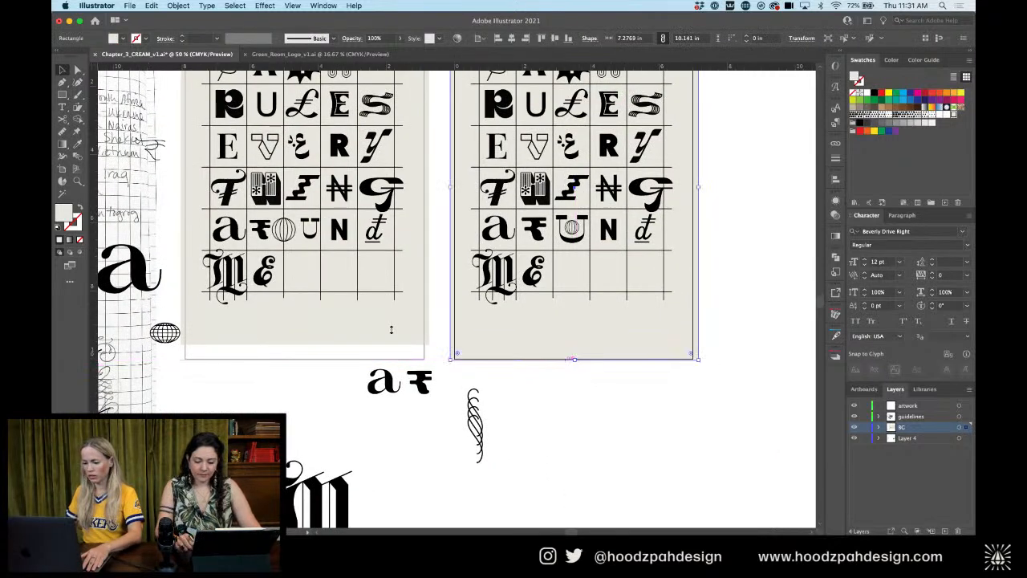
pyautogui.click(389, 330)
pyautogui.moveTo(305, 345); pyautogui.dragTo(305, 361)
pyautogui.click(576, 394)
# Draw a rectangle about 3.25 by 1.22 in over the three empty last-row cells of the duplicate grid
pyautogui.moveTo(730, 281); pyautogui.dragTo(675, 343)
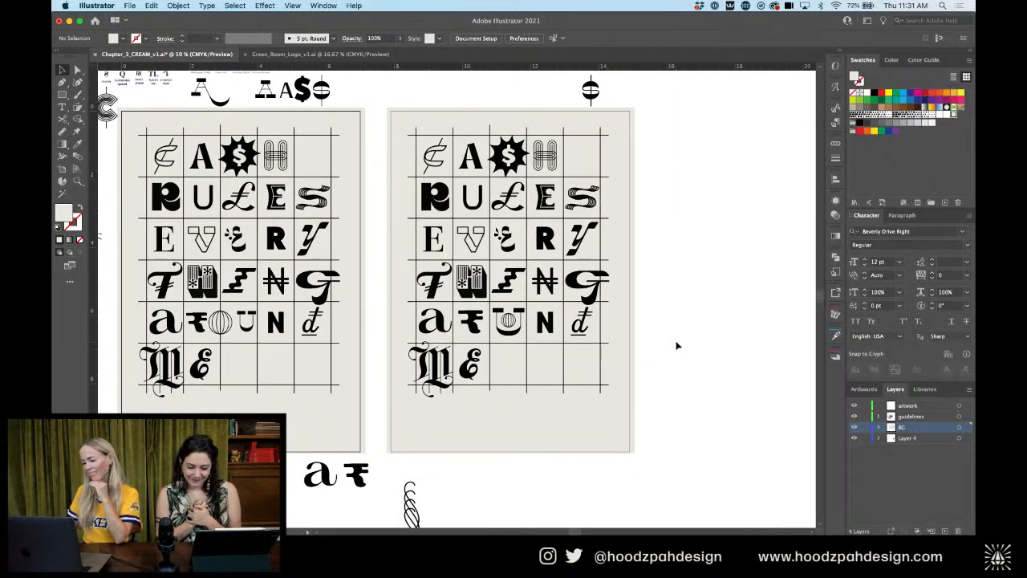
pyautogui.press('super+equal')
pyautogui.press('super+equal')
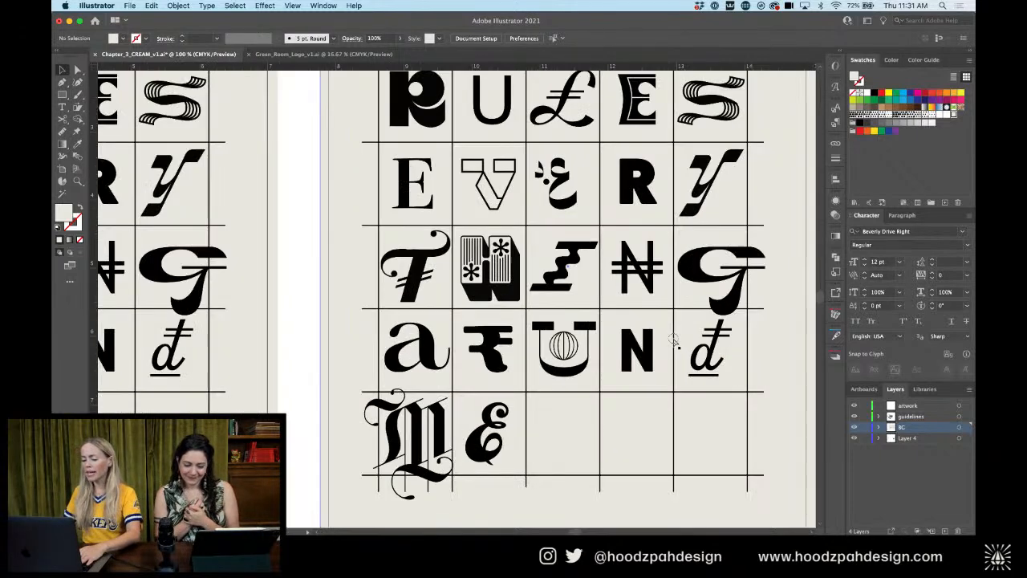
pyautogui.scroll(-3, 674, 339)
pyautogui.hscroll(3, 674, 339)
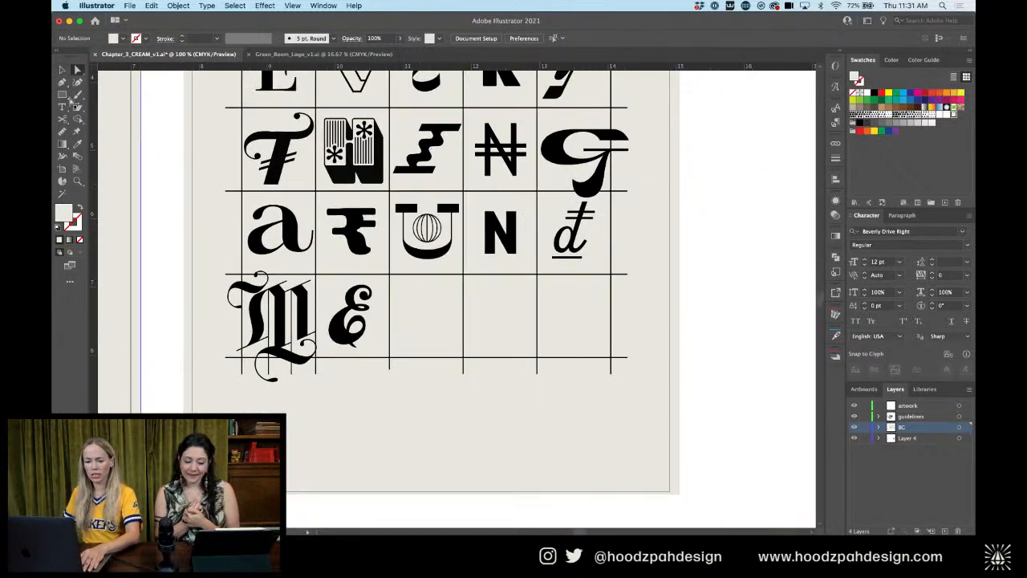
pyautogui.click(62, 94)
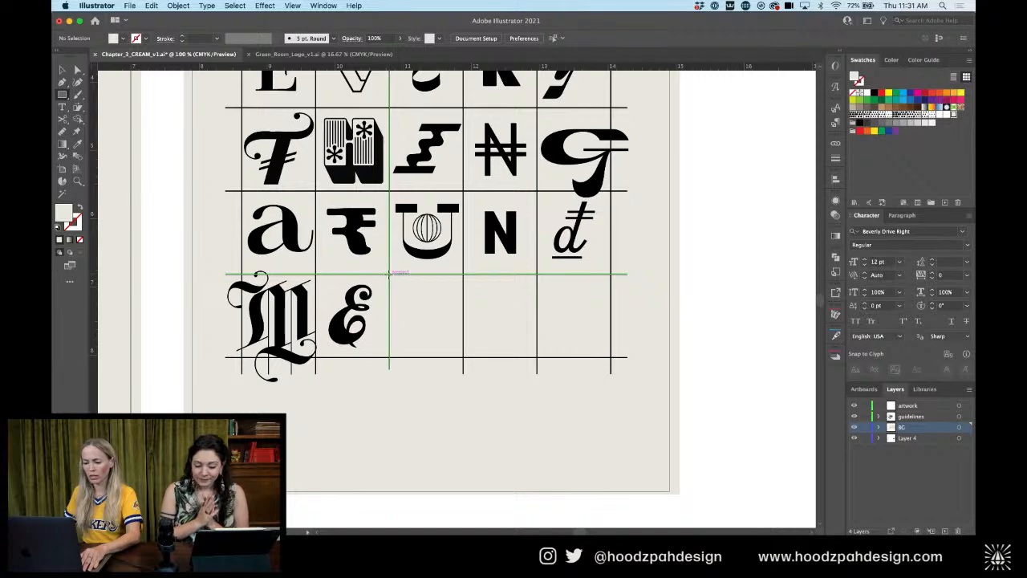
pyautogui.moveTo(389, 273); pyautogui.dragTo(612, 356)
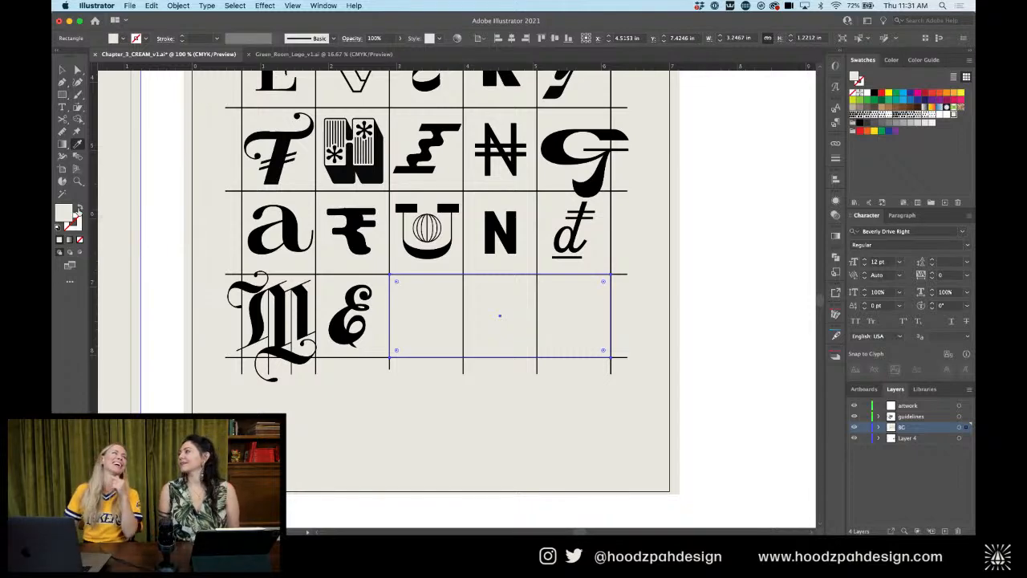
# Move the rectangle to the artwork layer and give it the grid lines' 1 pt black stroke with the beige background fill
pyautogui.click(76, 147)
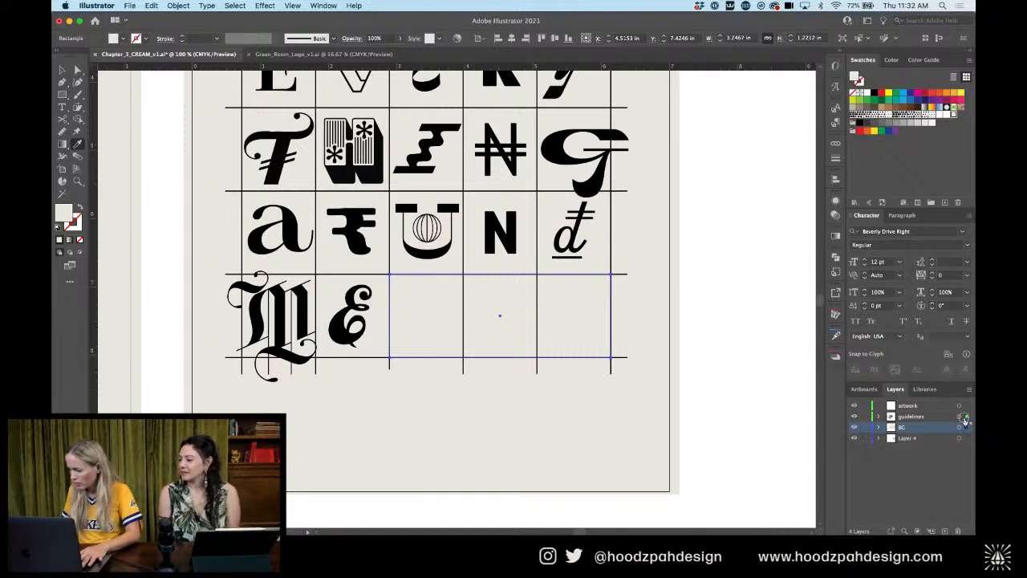
pyautogui.moveTo(965, 421); pyautogui.dragTo(966, 405)
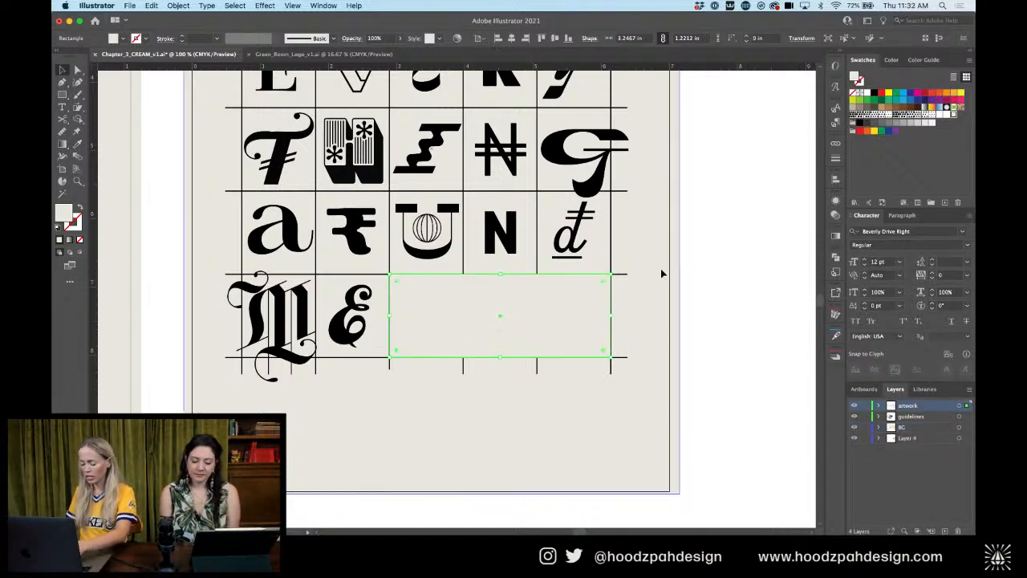
pyautogui.press('i')
pyautogui.click(612, 255)
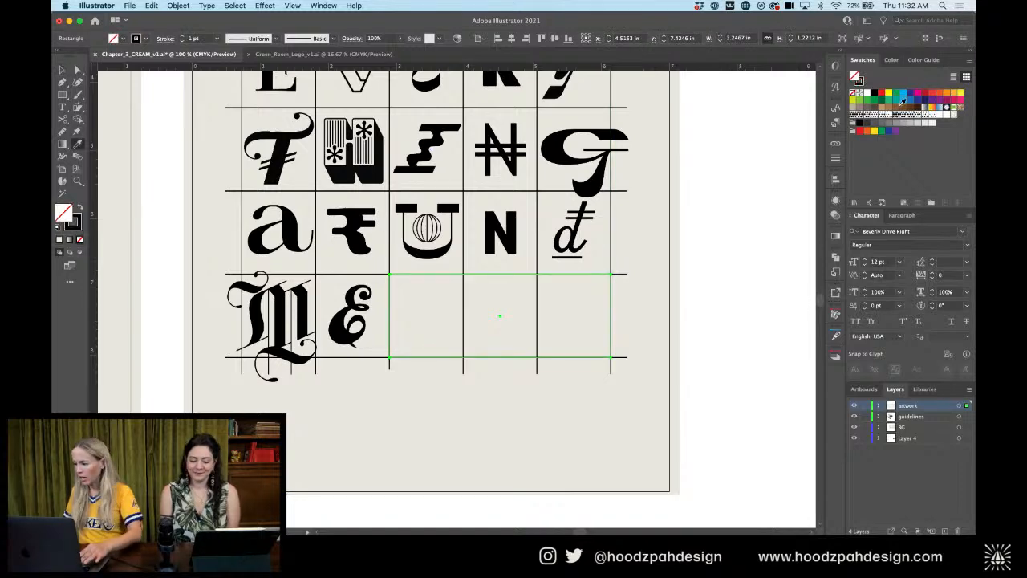
pyautogui.click(954, 107)
pyautogui.press('super+shift+a')
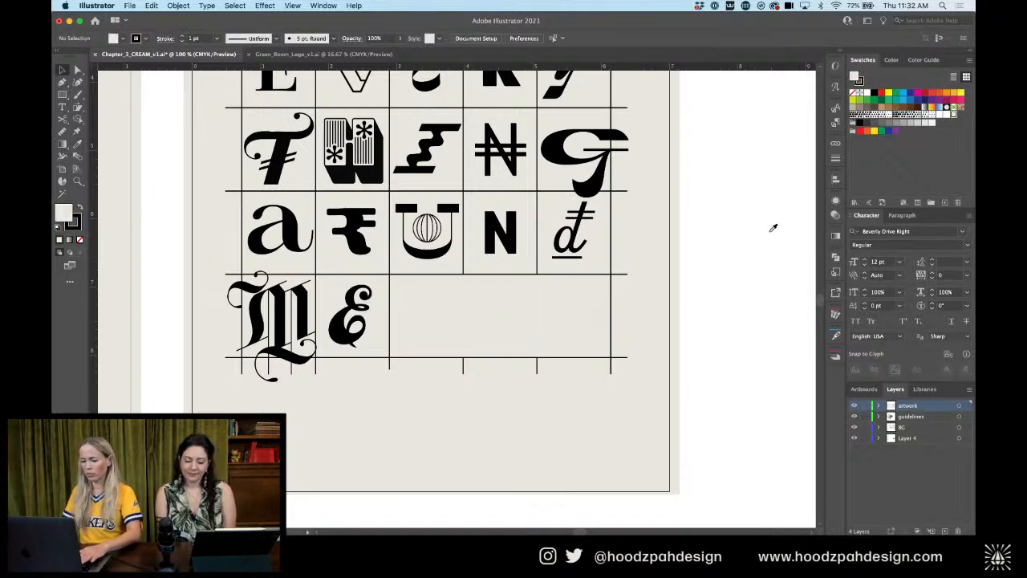
# Narrow the last row's blank rectangle from its left edge so that it covers only the last two cells
pyautogui.press('super+minus')
pyautogui.press('super+minus')
pyautogui.press('super+minus')
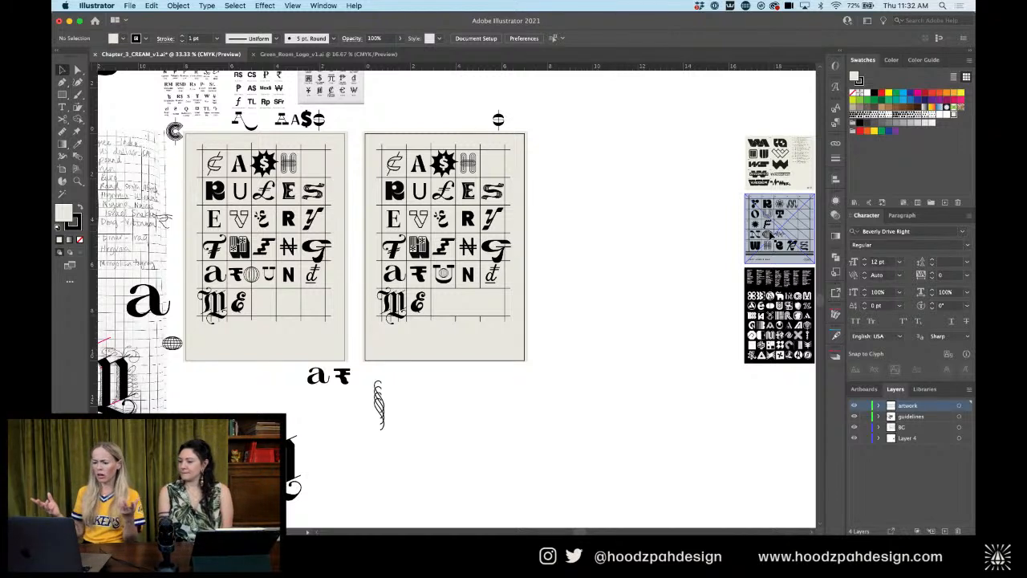
pyautogui.press('super+equal')
pyautogui.press('super+equal')
pyautogui.press('super+equal')
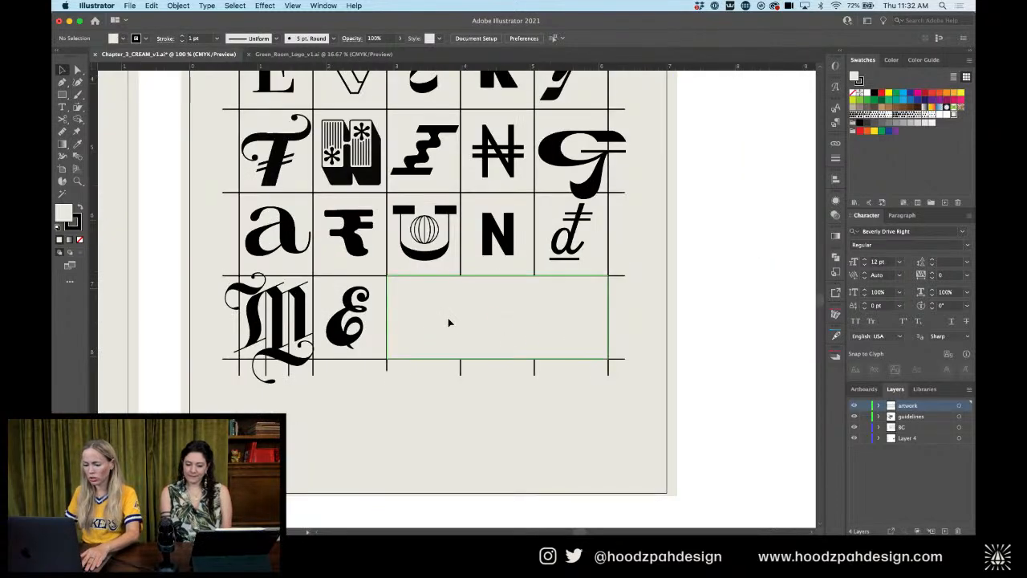
pyautogui.click(450, 322)
pyautogui.moveTo(388, 321); pyautogui.dragTo(460, 321)
pyautogui.click(669, 275)
# Add a point text line reading "- Wu-Tang Clan" in the empty space beside the duplicate artboard
pyautogui.press('t')
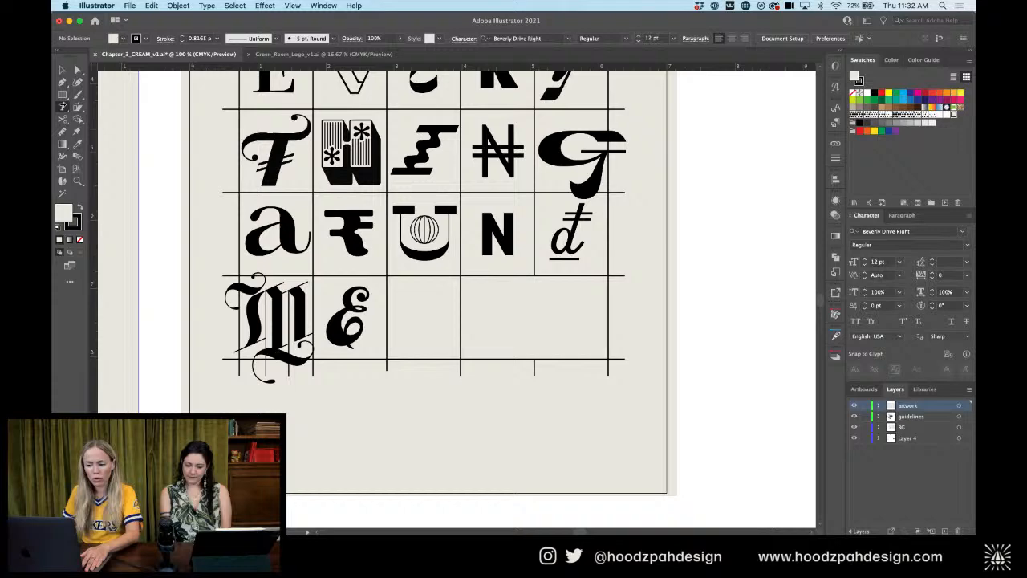
pyautogui.click(704, 313)
pyautogui.press('BackSpace')
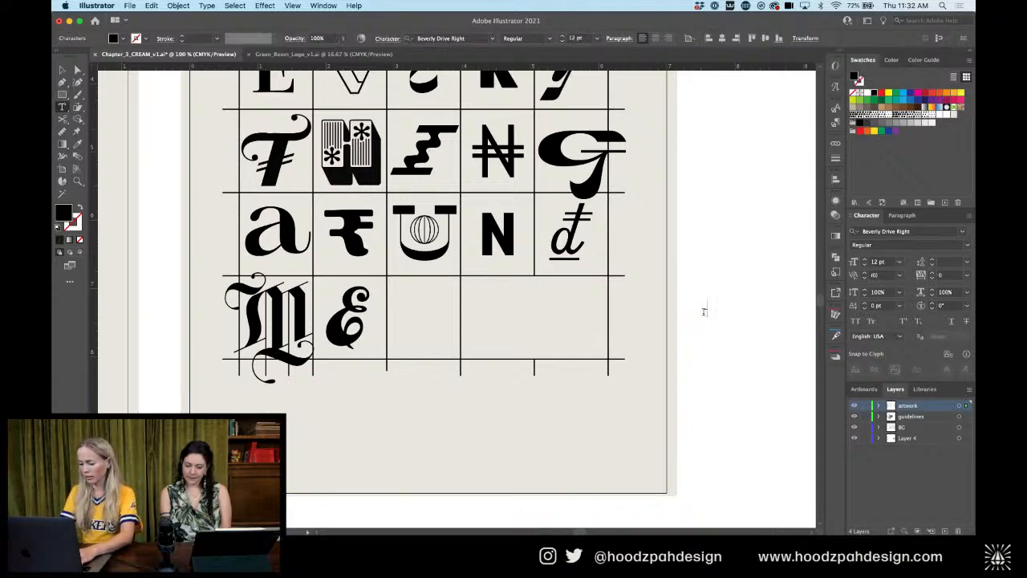
pyautogui.write('Wa')
pyautogui.write('-Tang')
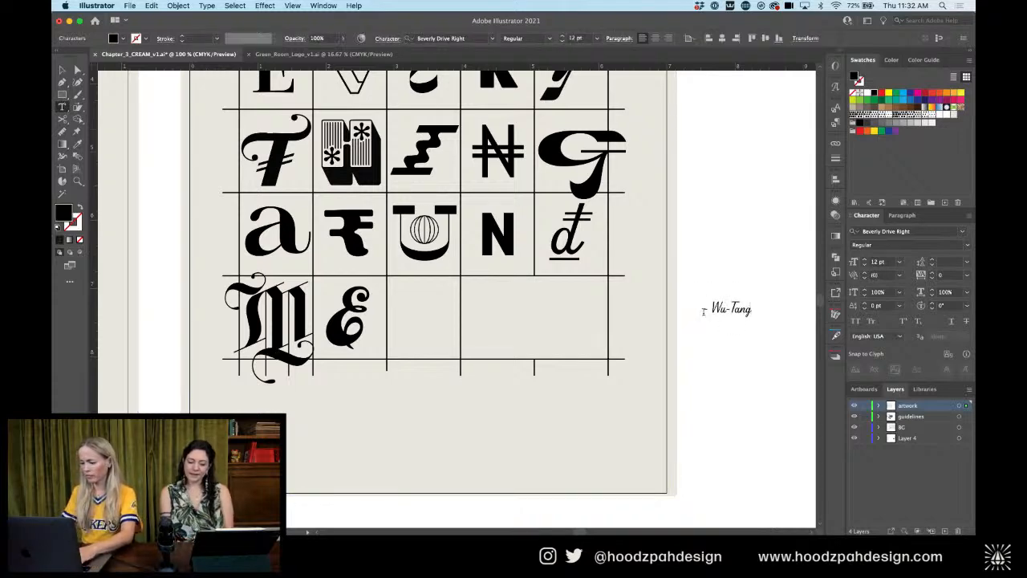
pyautogui.write(' Clan')
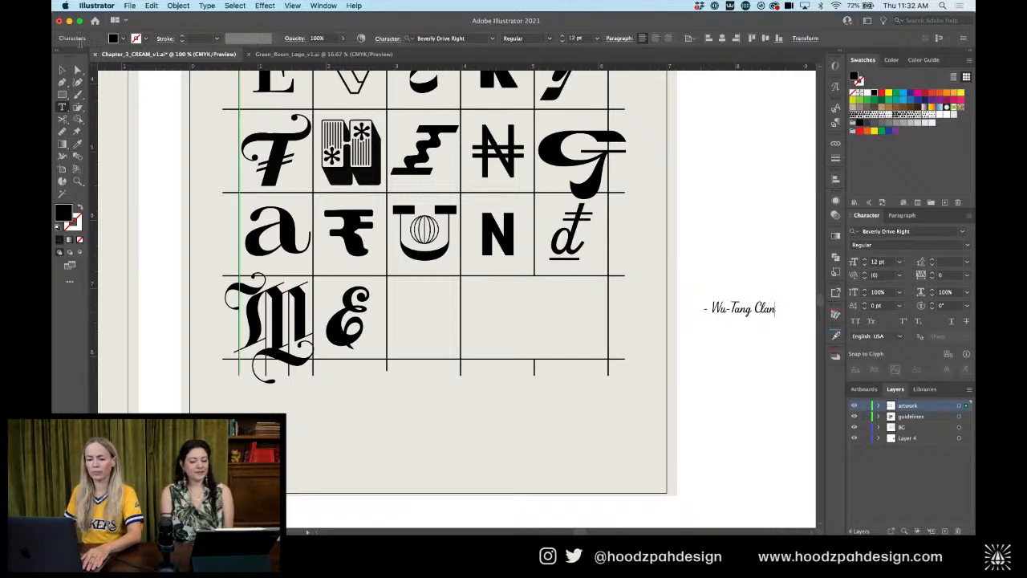
pyautogui.click(62, 70)
# Enlarge the credit text to about 20.4 pt and place it inside the last row's merged two-cell block
pyautogui.click(752, 323)
pyautogui.moveTo(753, 323); pyautogui.dragTo(596, 325)
pyautogui.click(719, 304)
pyautogui.click(605, 323)
pyautogui.press('super+minus')
pyautogui.press('super+minus')
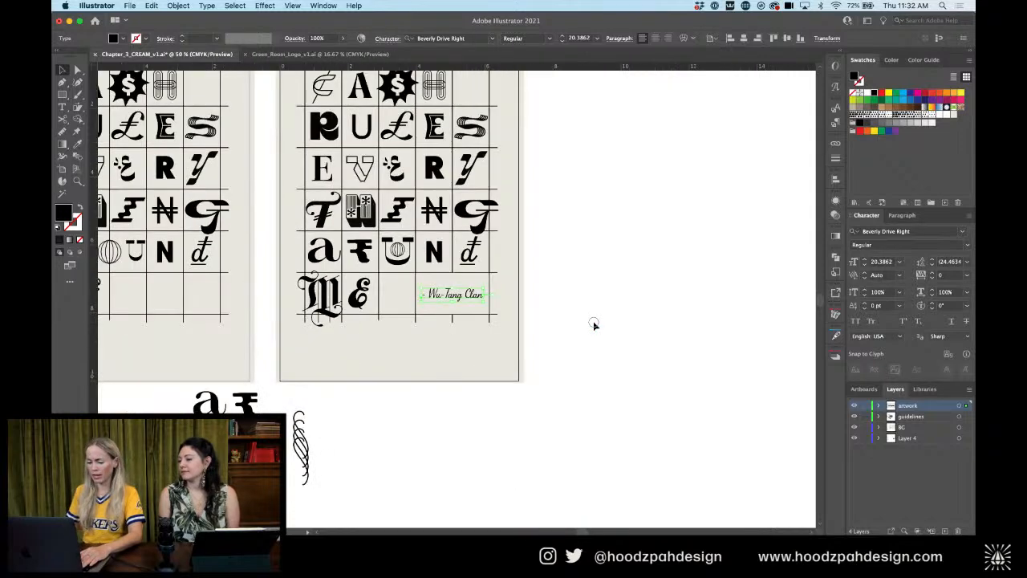
pyautogui.click(593, 321)
pyautogui.moveTo(580, 259); pyautogui.dragTo(608, 303)
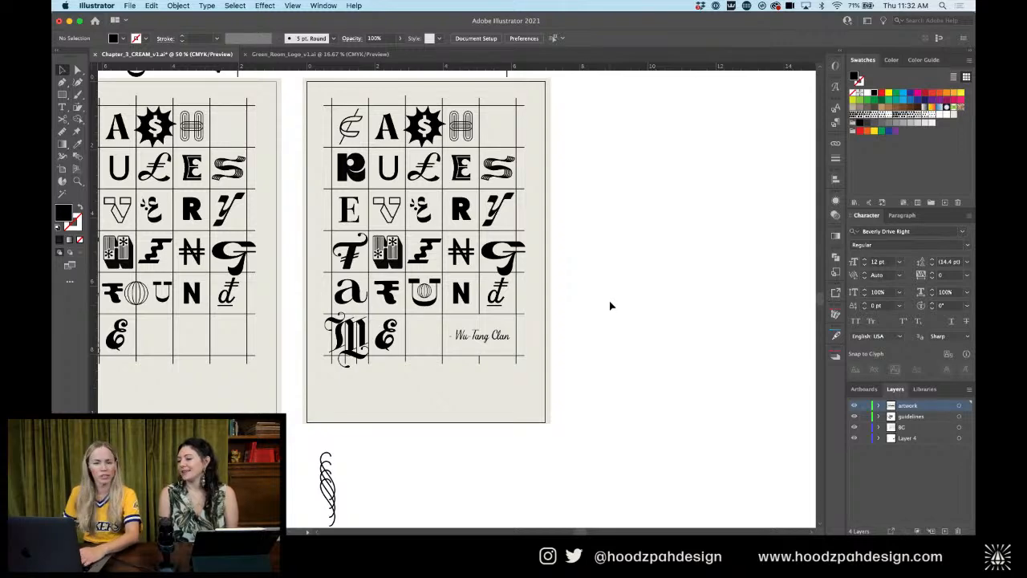
pyautogui.moveTo(610, 307); pyautogui.dragTo(625, 294)
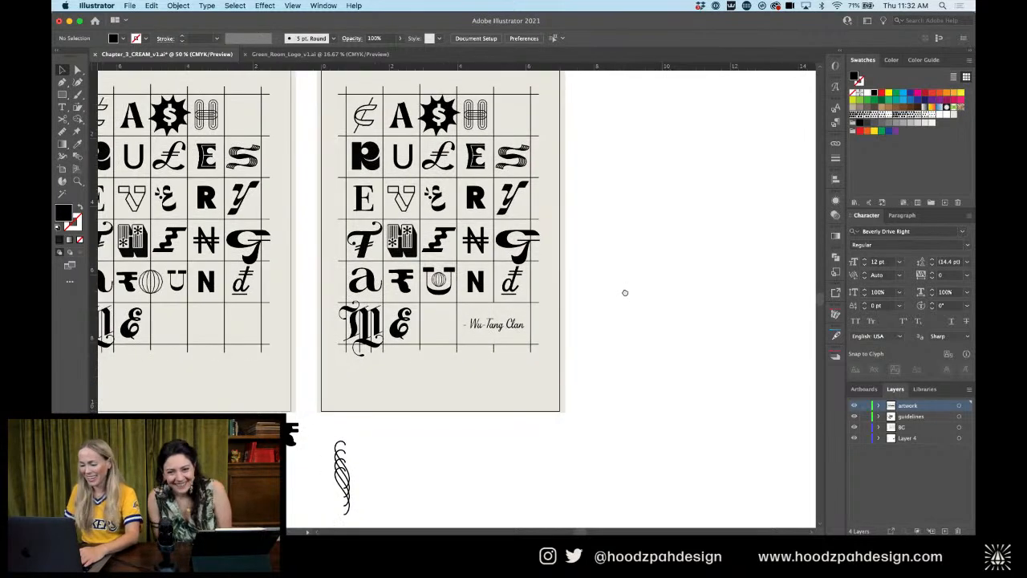
# Set the credit text in Santa Ana Regular with all caps
pyautogui.press('super+equal')
pyautogui.press('super+equal')
pyautogui.press('super+equal')
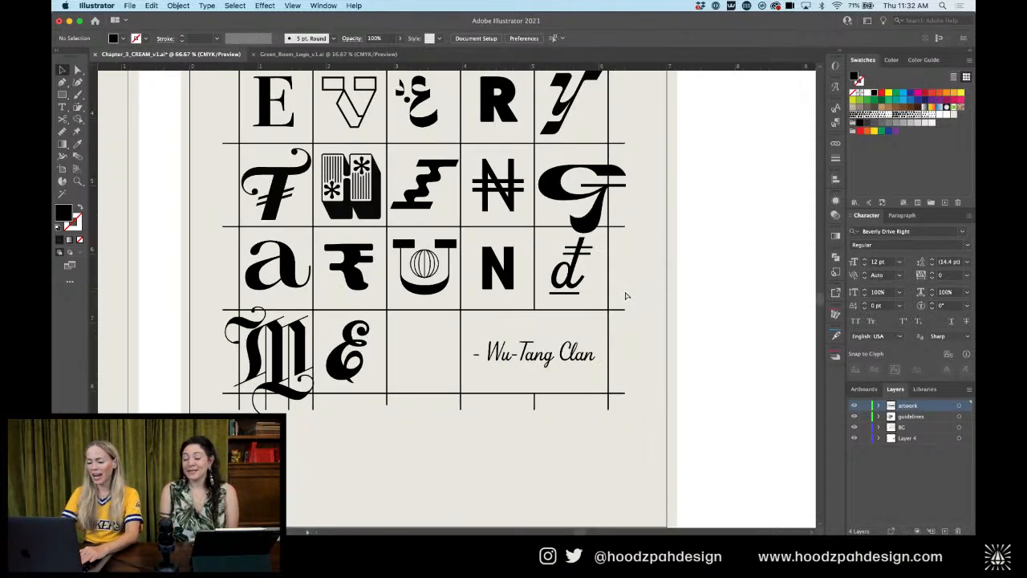
pyautogui.click(627, 386)
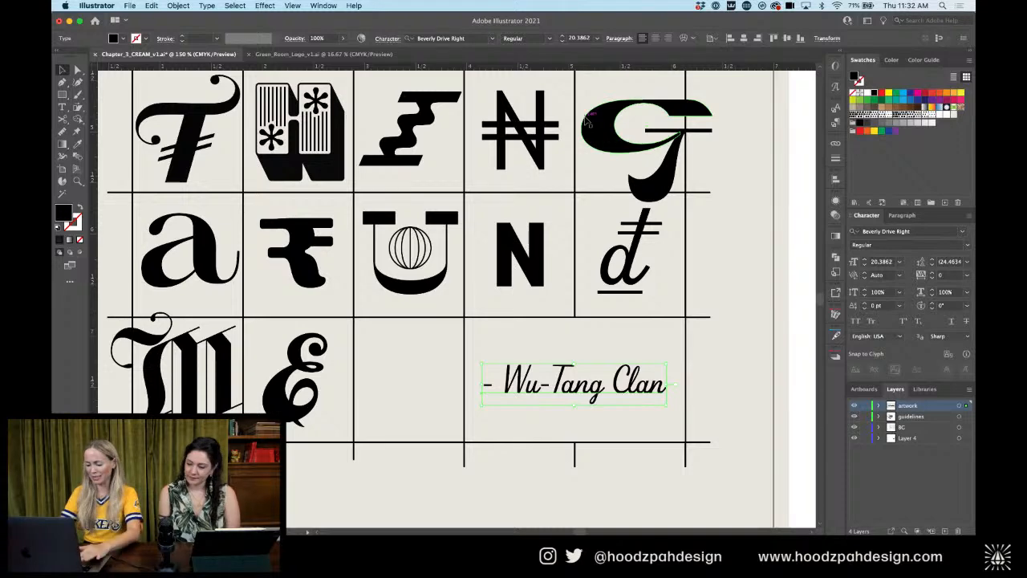
pyautogui.press('super+minus')
pyautogui.click(445, 40)
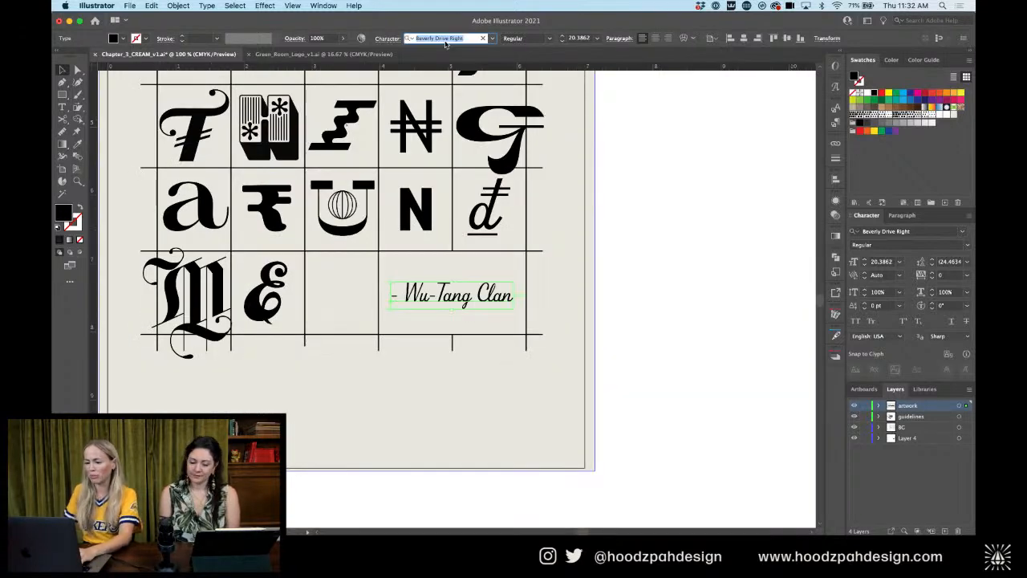
pyautogui.write('santa')
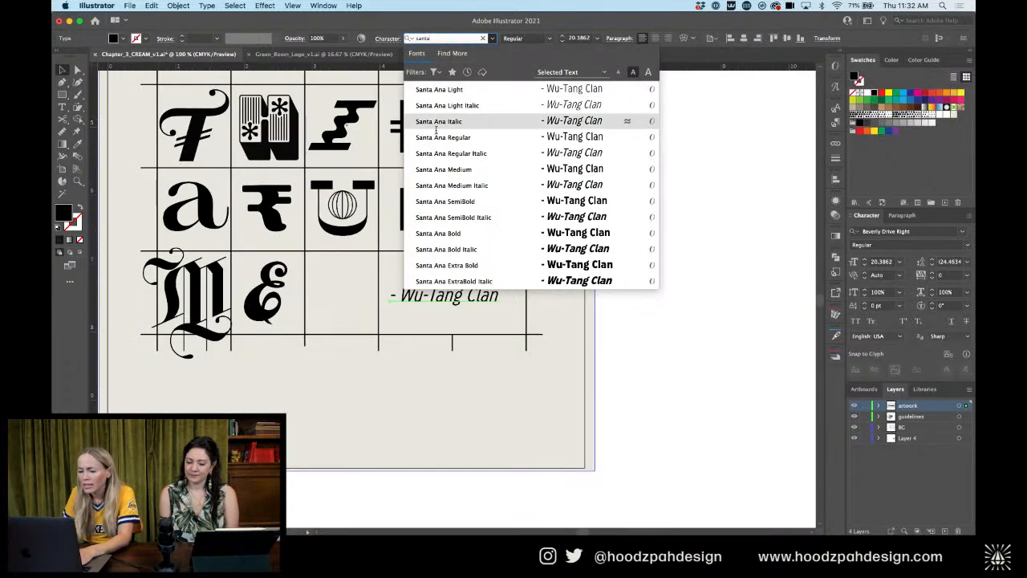
pyautogui.click(438, 138)
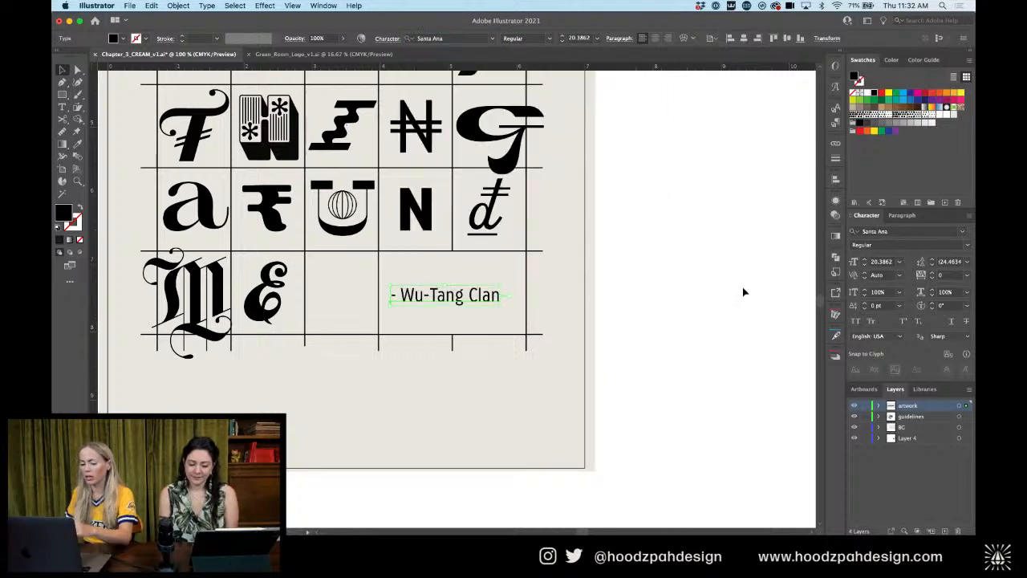
pyautogui.click(855, 321)
pyautogui.click(731, 241)
pyautogui.press('super+minus')
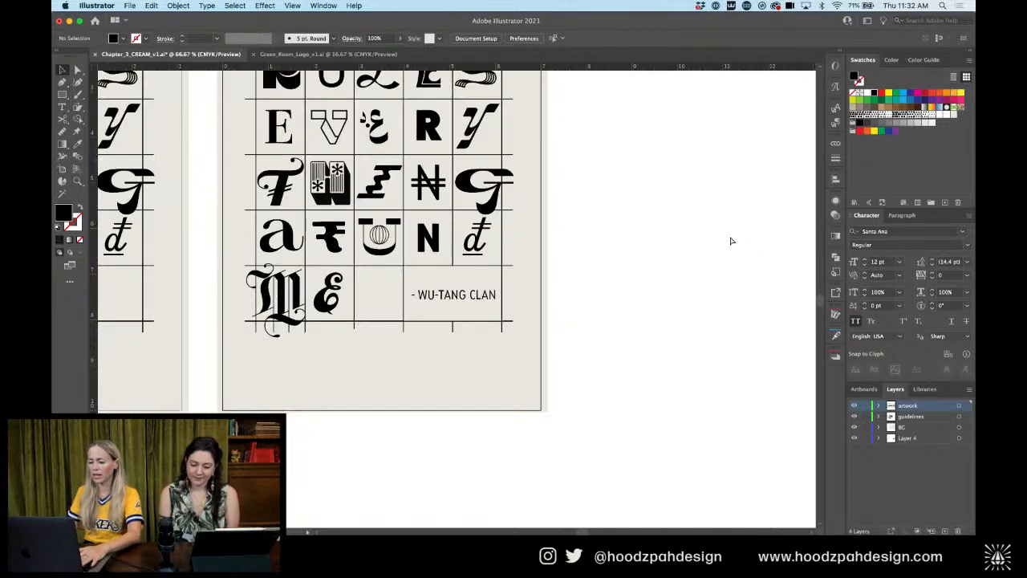
# Nudge the credit text slightly to the left within its two-cell block
pyautogui.moveTo(562, 237); pyautogui.dragTo(623, 289)
pyautogui.click(528, 350)
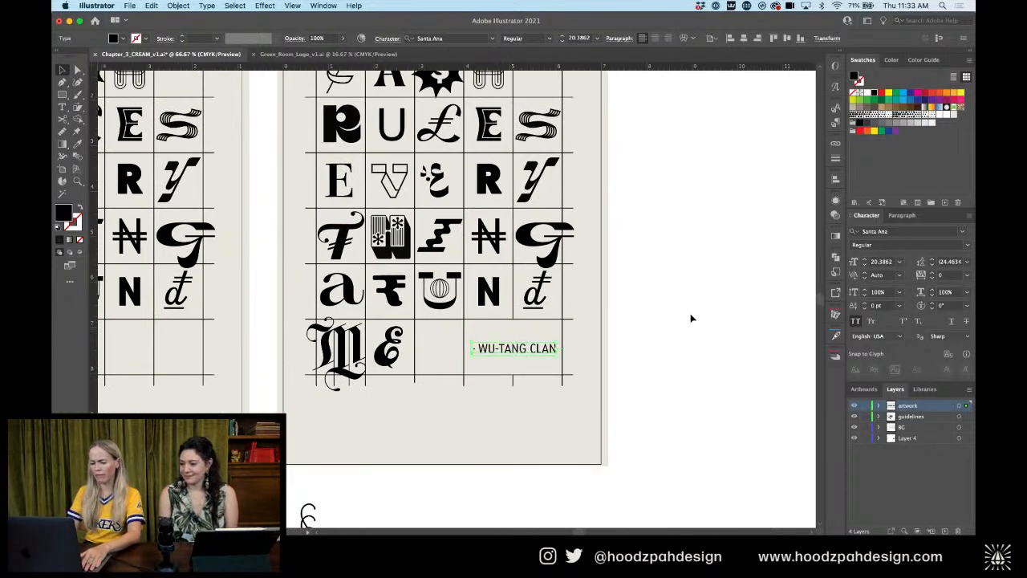
pyautogui.press('Left')
pyautogui.press('Left')
pyautogui.press('Left')
pyautogui.press('Left')
pyautogui.press('Left')
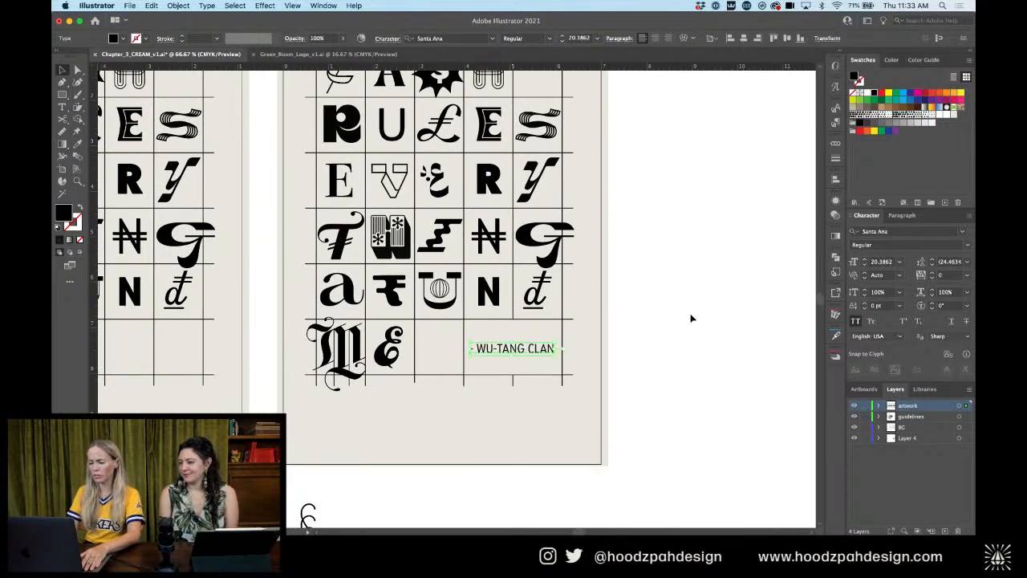
# Replace the hyphen at the start of the credit text with an em dash
pyautogui.doubleClick(474, 350)
pyautogui.write('—')
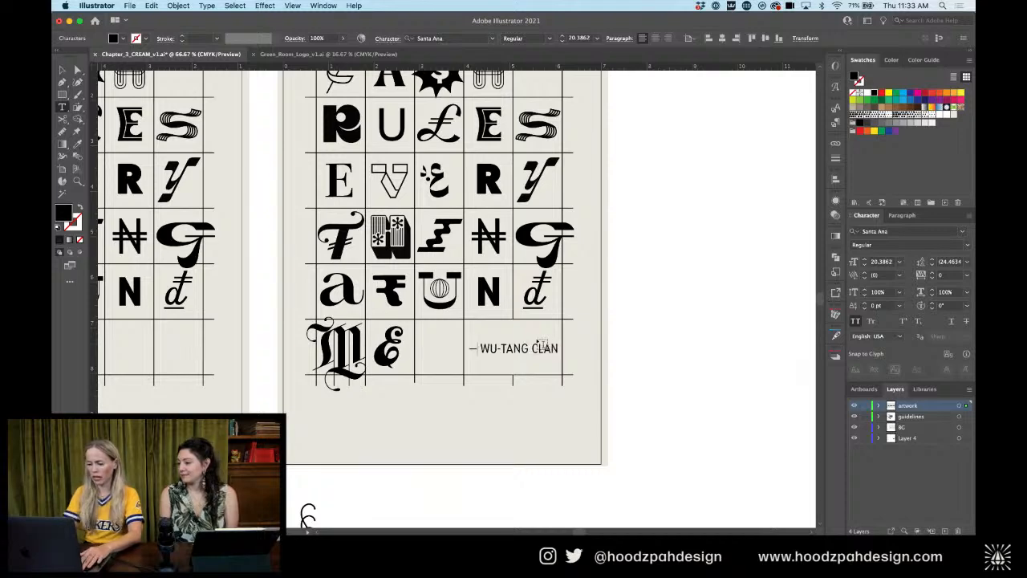
pyautogui.click(62, 71)
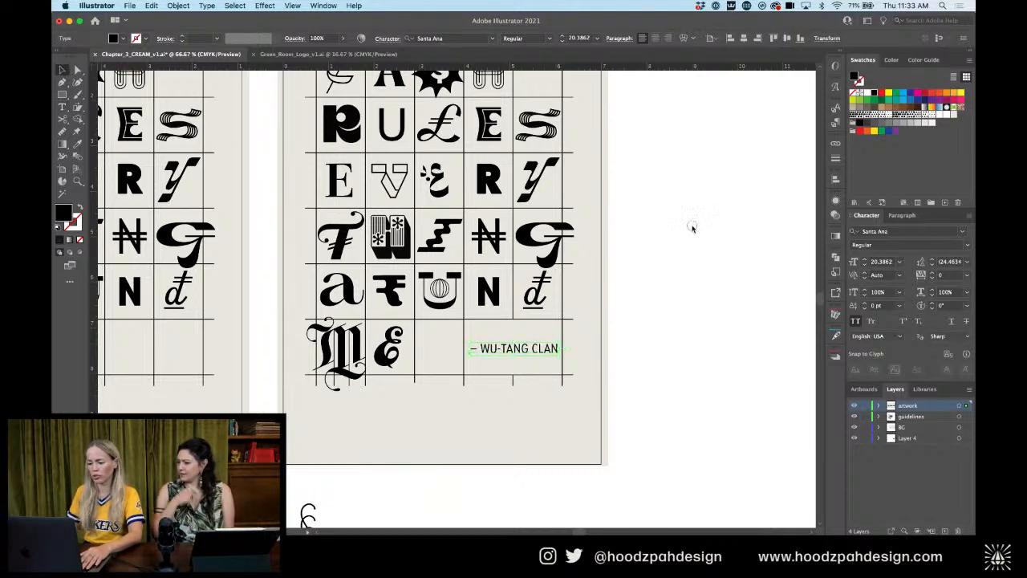
pyautogui.click(692, 231)
pyautogui.press('super+minus')
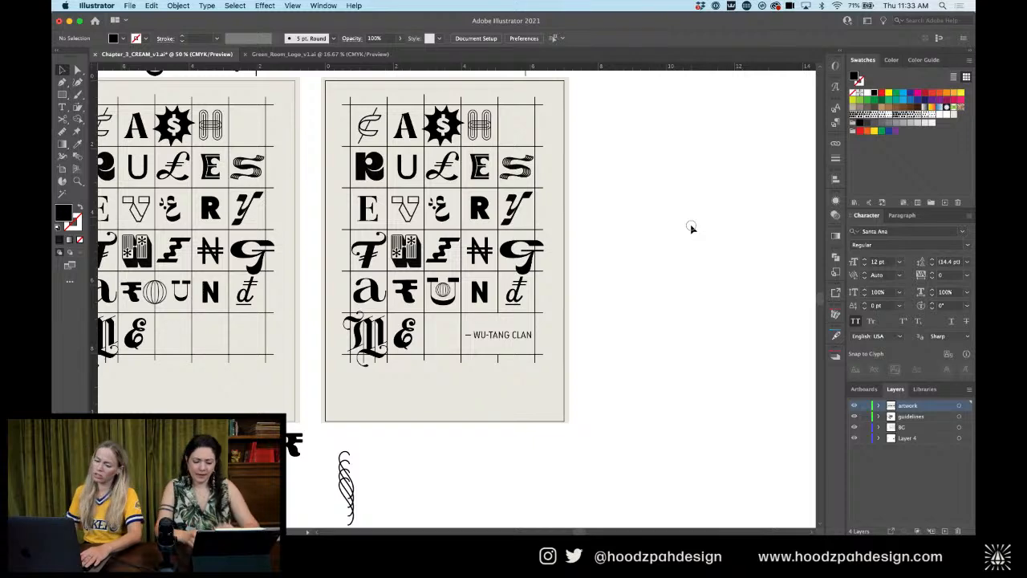
# Shift all letters, grid lines and the credit text of the duplicate version slightly down, leaving its background in place
pyautogui.click(499, 334)
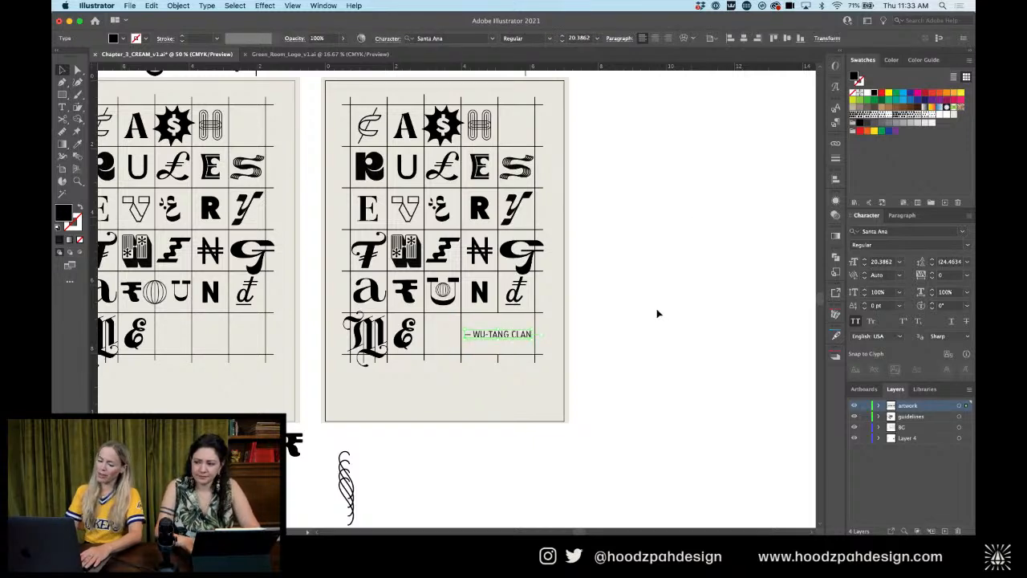
pyautogui.press('super+shift+a')
pyautogui.press('super+minus')
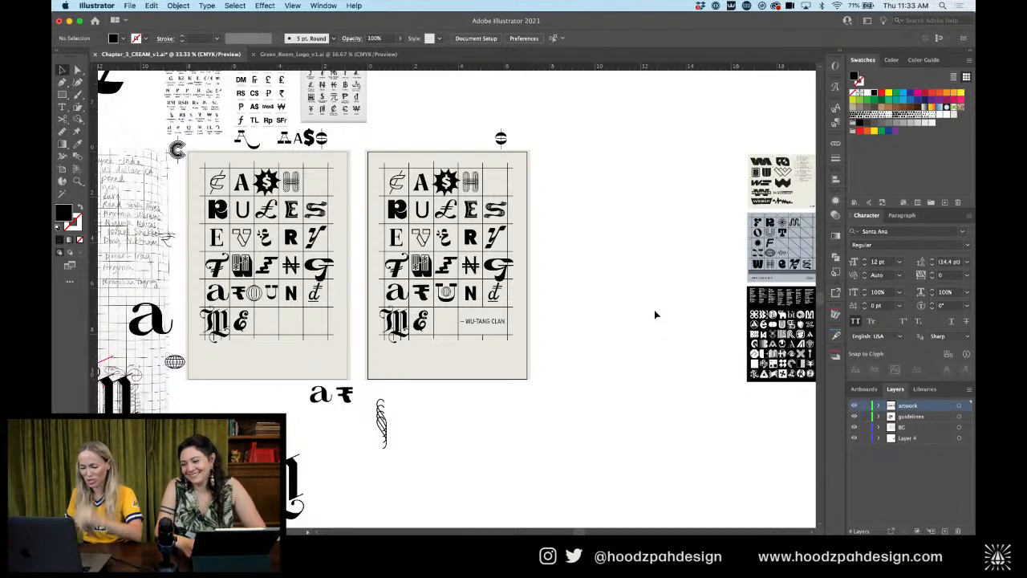
pyautogui.press('super+minus')
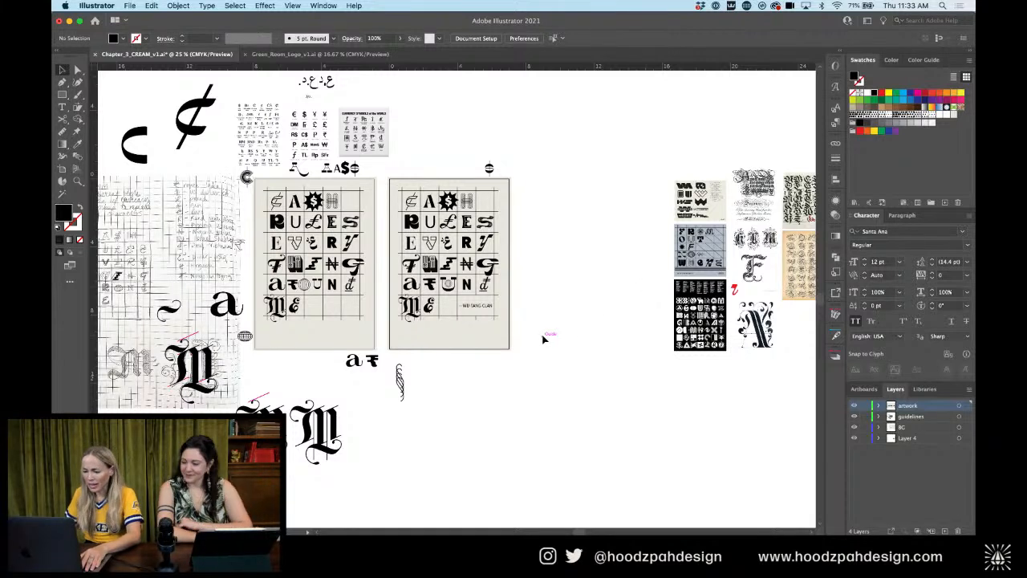
pyautogui.moveTo(536, 336); pyautogui.dragTo(396, 188)
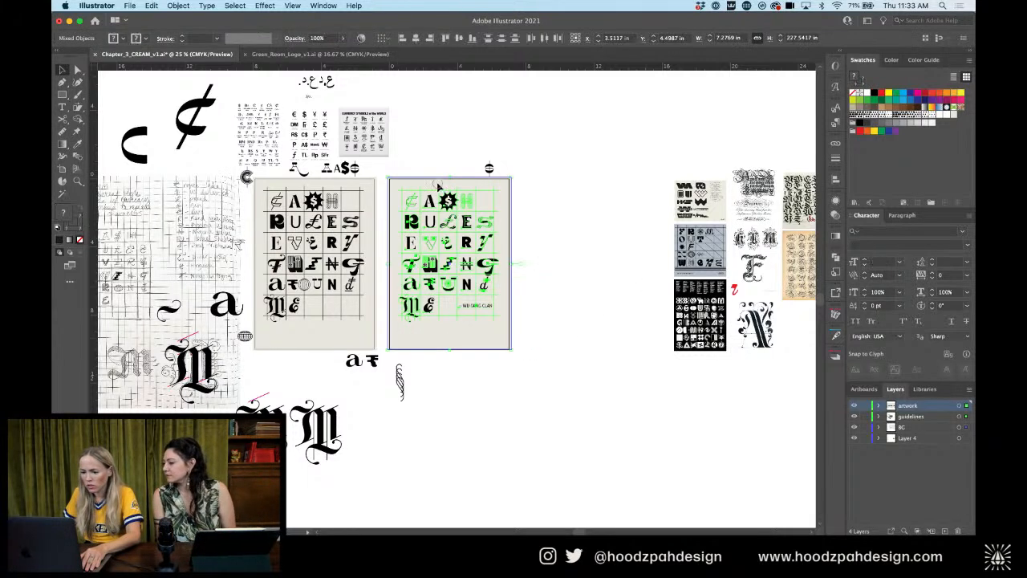
pyautogui.hotkey('shift', 'Down')
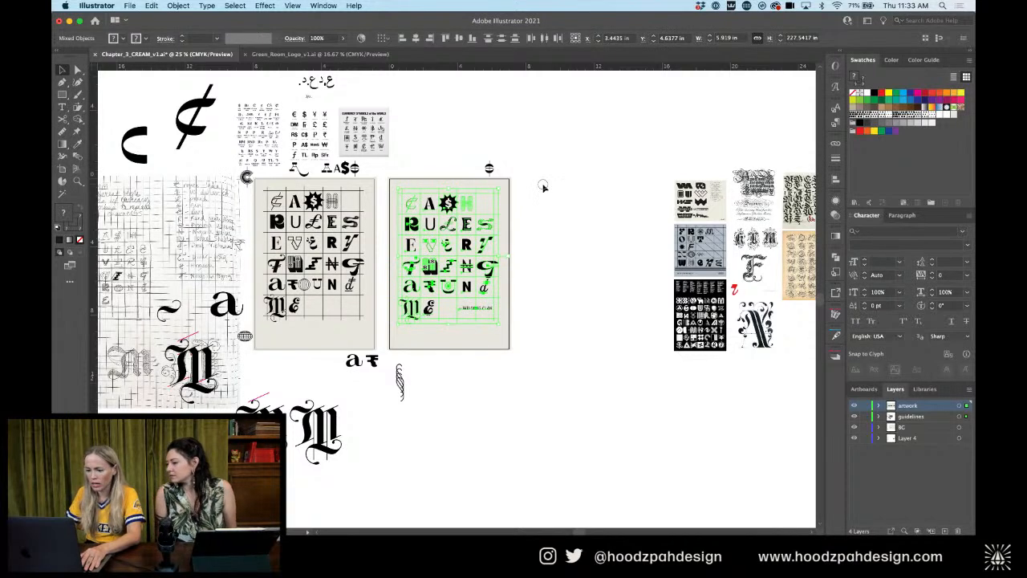
pyautogui.click(542, 188)
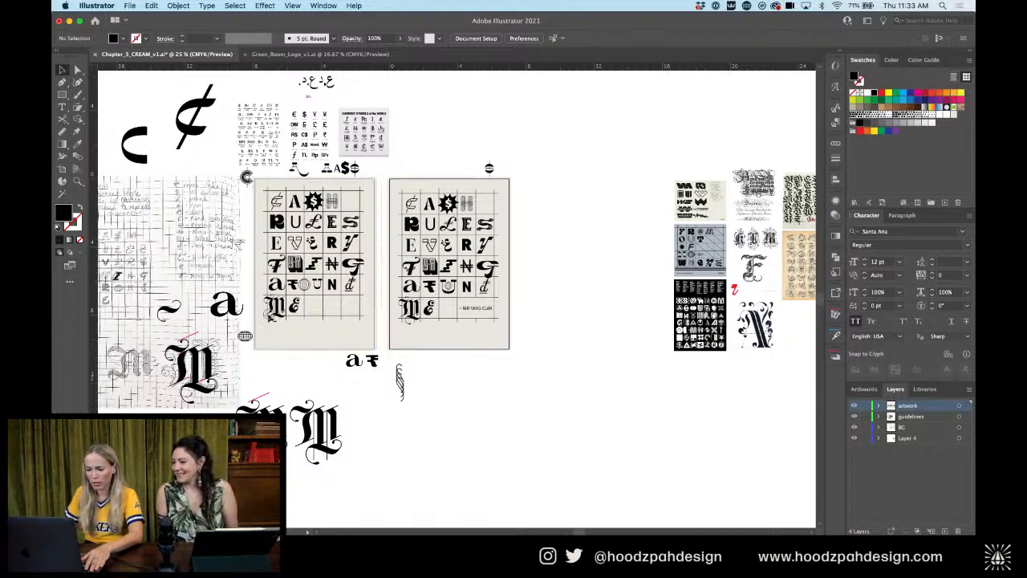
# Delete the original artboard, Artboard 1
pyautogui.click(261, 329)
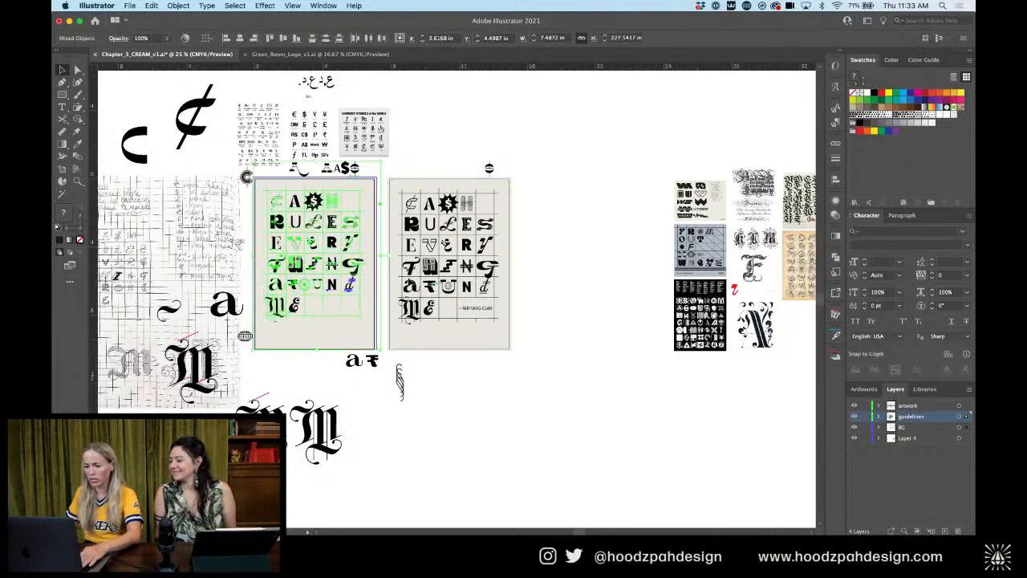
pyautogui.click(67, 171)
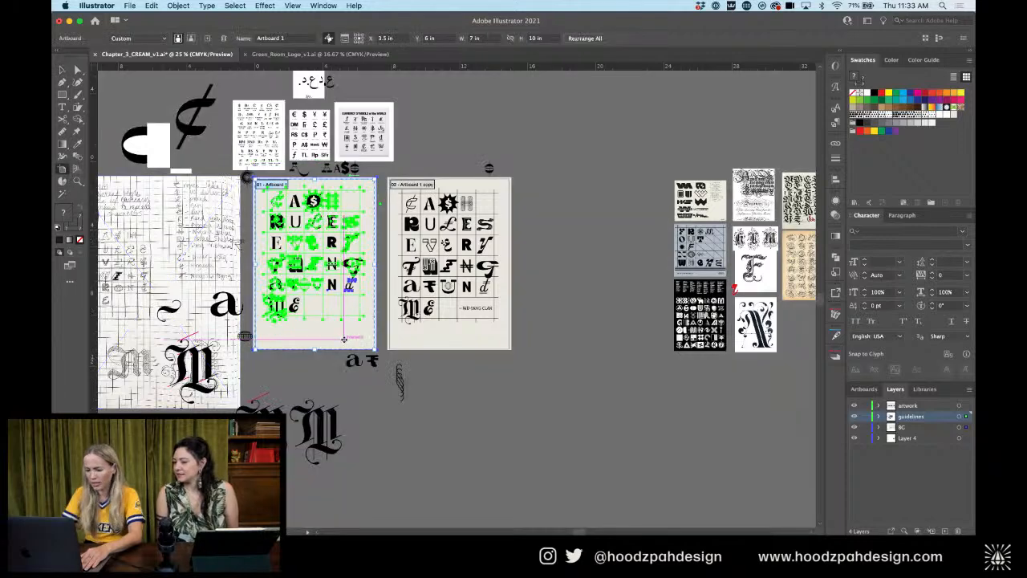
pyautogui.press('Delete')
pyautogui.press('Escape')
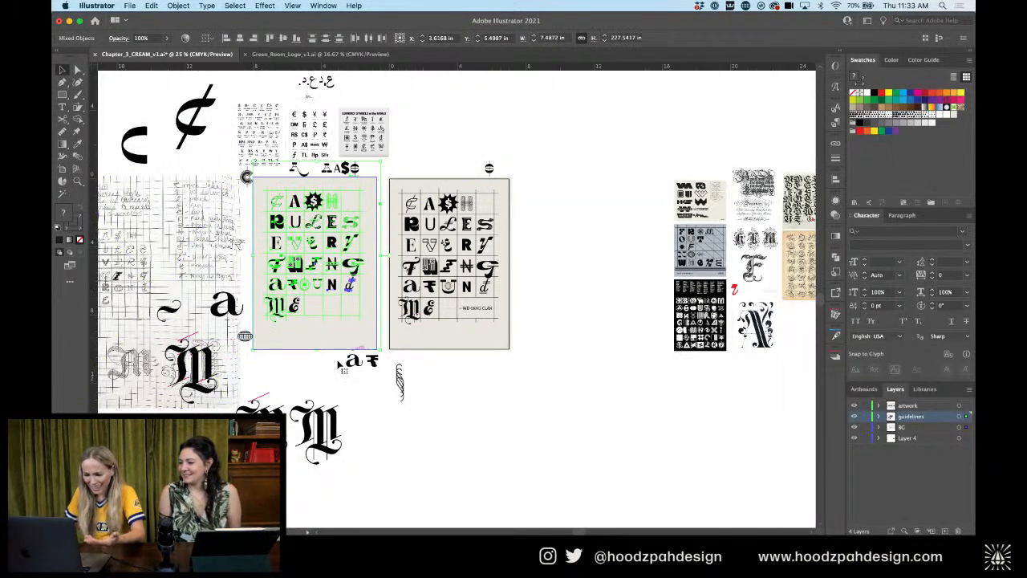
# Move the loose a and rupee glyph further down, and delete the original grid with its letters and beige background
pyautogui.click(361, 363)
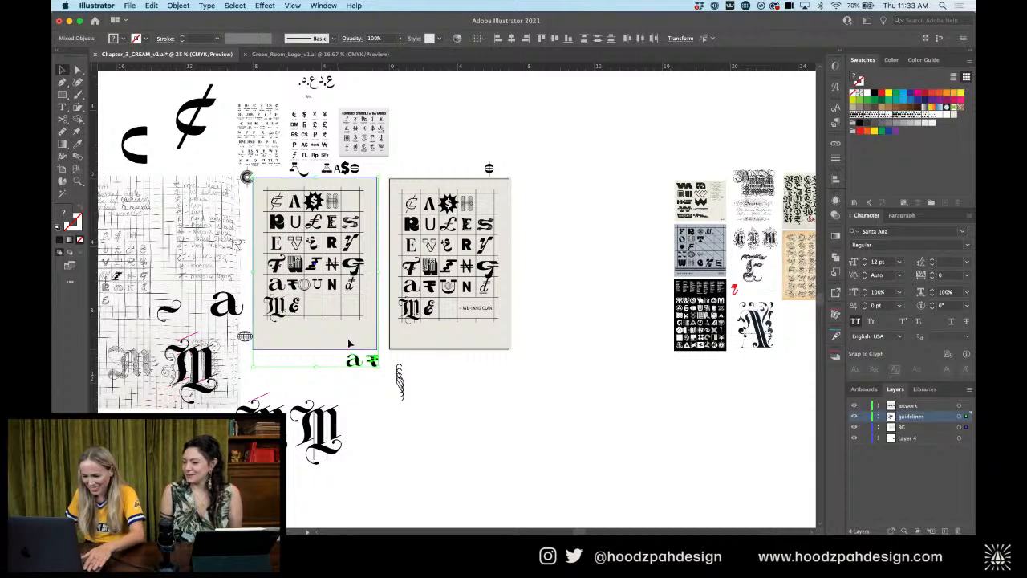
pyautogui.moveTo(373, 373); pyautogui.dragTo(373, 400)
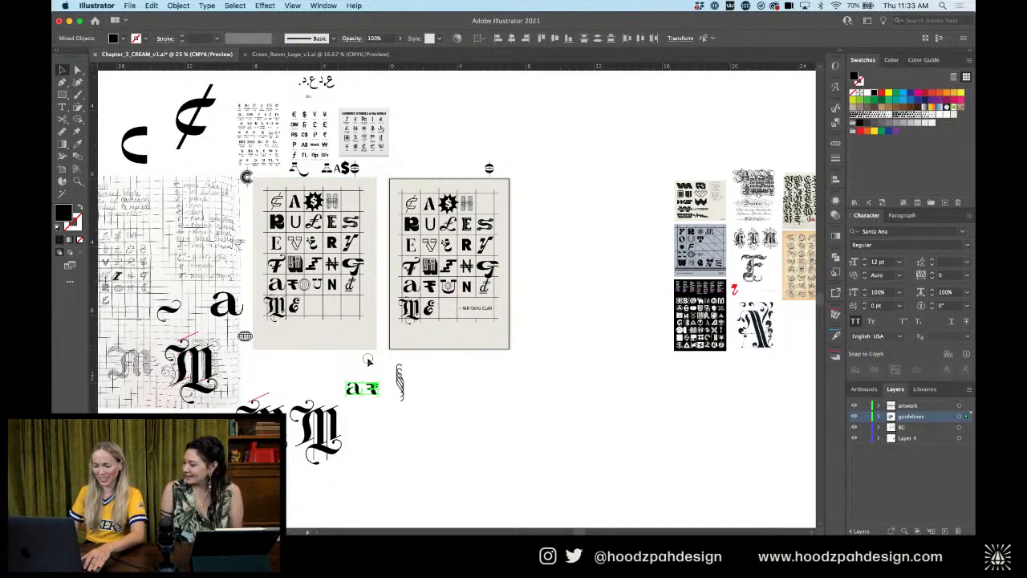
pyautogui.moveTo(368, 361); pyautogui.dragTo(265, 190)
pyautogui.press('Delete')
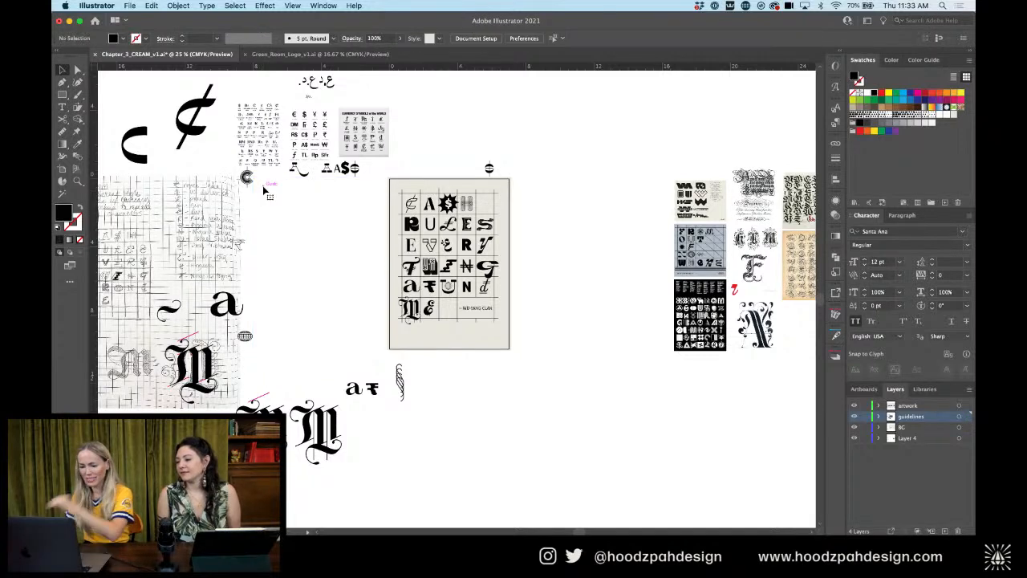
# Move the loose barred-circle glyph further up, away from the remaining artboard's upper edge
pyautogui.press('super+equal')
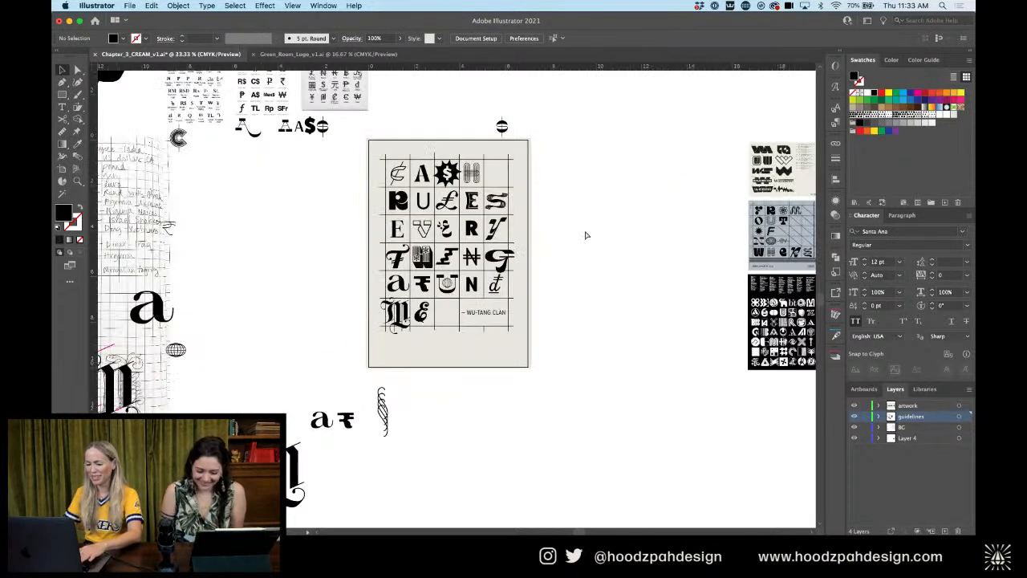
pyautogui.moveTo(588, 233); pyautogui.dragTo(536, 269)
pyautogui.moveTo(452, 163); pyautogui.dragTo(451, 138)
pyautogui.moveTo(556, 239); pyautogui.dragTo(590, 206)
# Scale the blackletter M group in the last row down to about 1.21 by 1.51 in
pyautogui.press('super+equal')
pyautogui.scroll(-5, 523, 107)
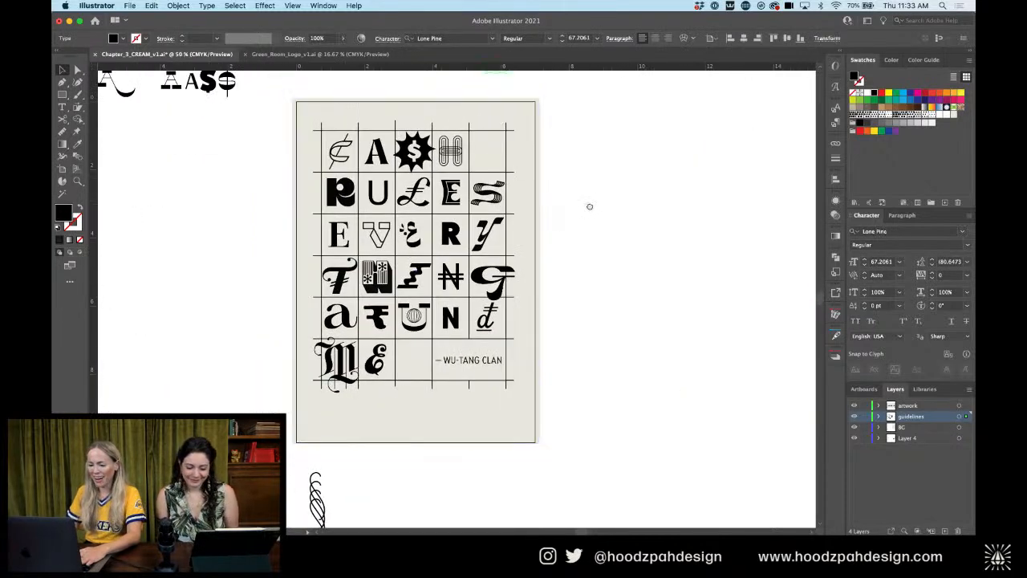
pyautogui.press('super+equal')
pyautogui.scroll(-5, 672, 114)
pyautogui.hscroll(-2, 672, 115)
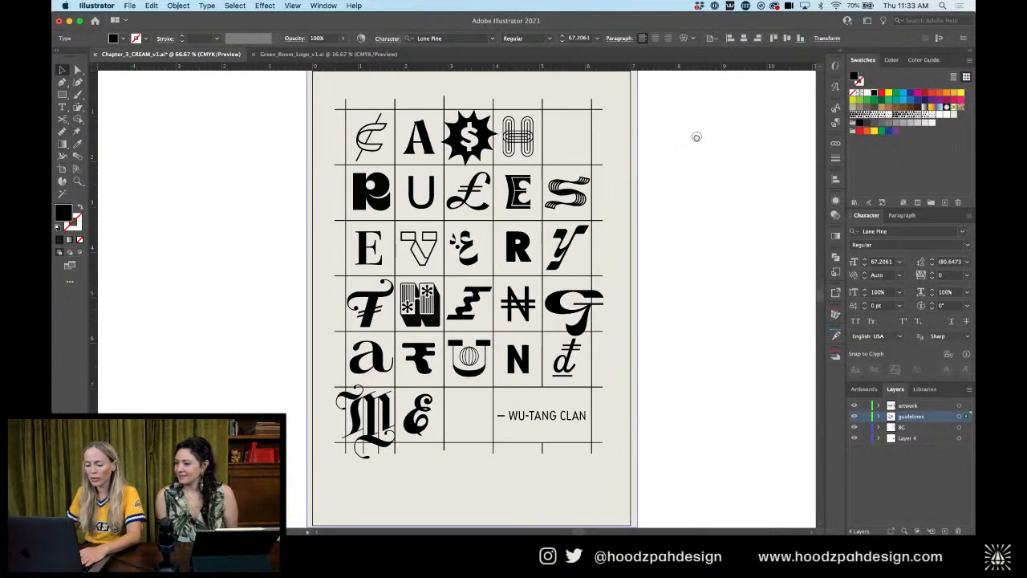
pyautogui.scroll(-1, 713, 200)
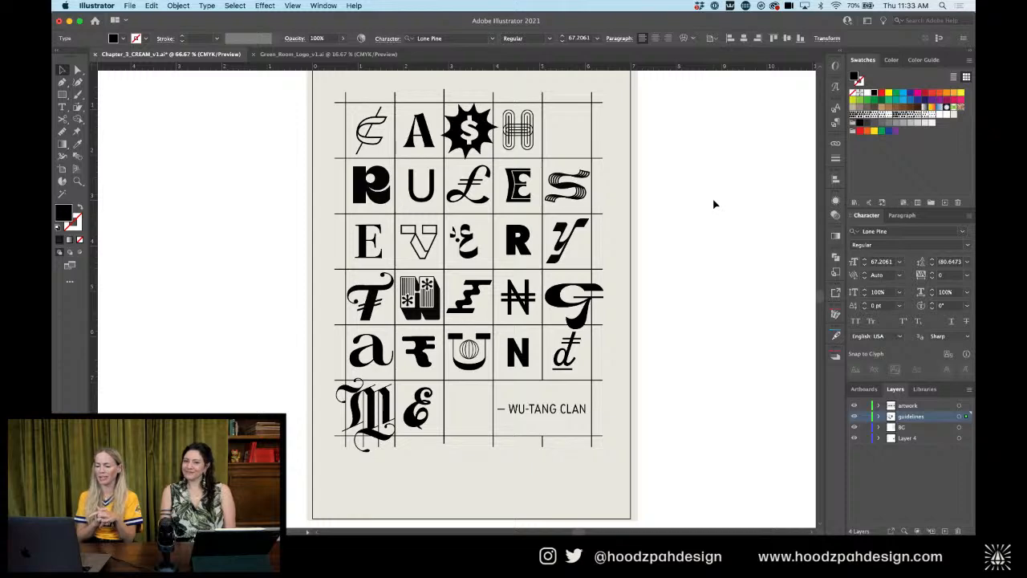
pyautogui.click(379, 408)
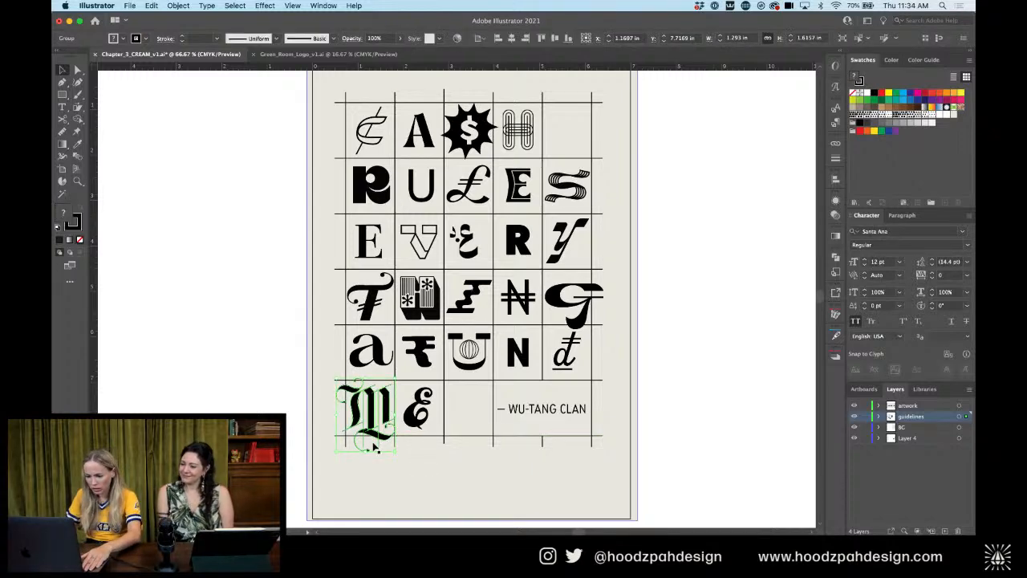
pyautogui.moveTo(366, 452); pyautogui.dragTo(366, 449)
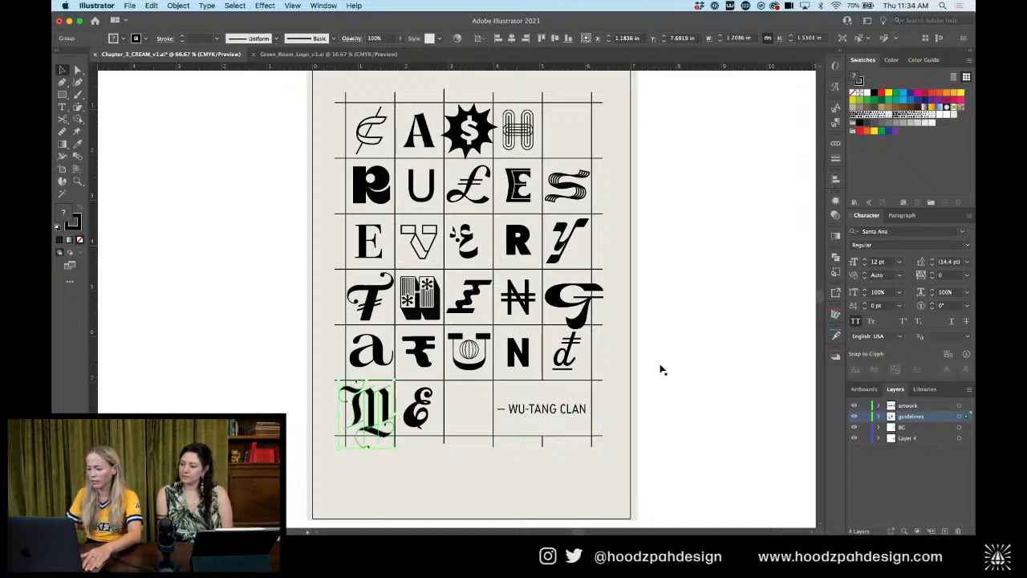
pyautogui.click(718, 308)
pyautogui.press('super+minus')
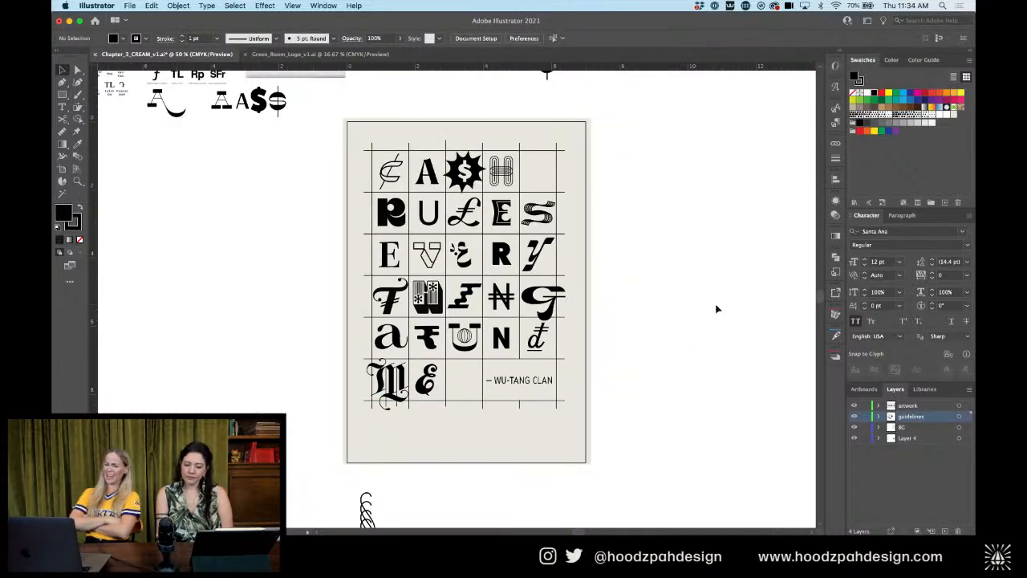